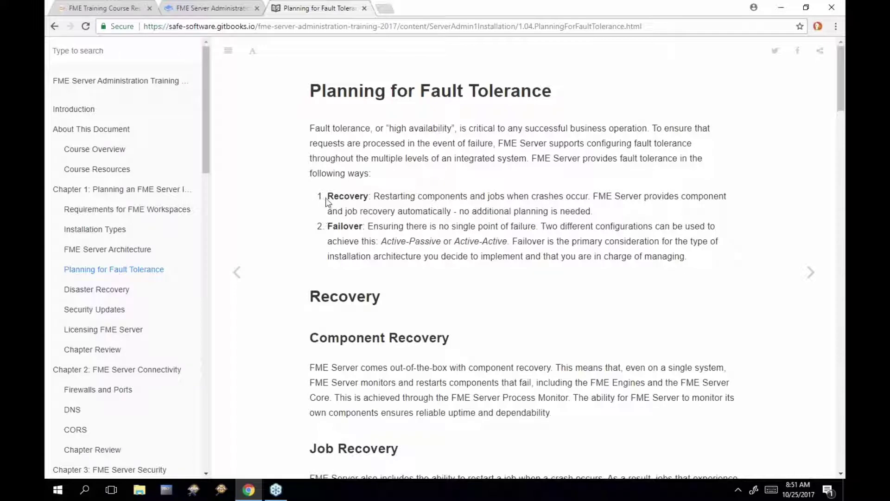
# Highlight Recovery, the Component Recovery heading and its FME Engines / Core and single-system phrases
pyautogui.moveTo(327, 197); pyautogui.dragTo(372, 198)
pyautogui.scroll(-3, 464, 216)
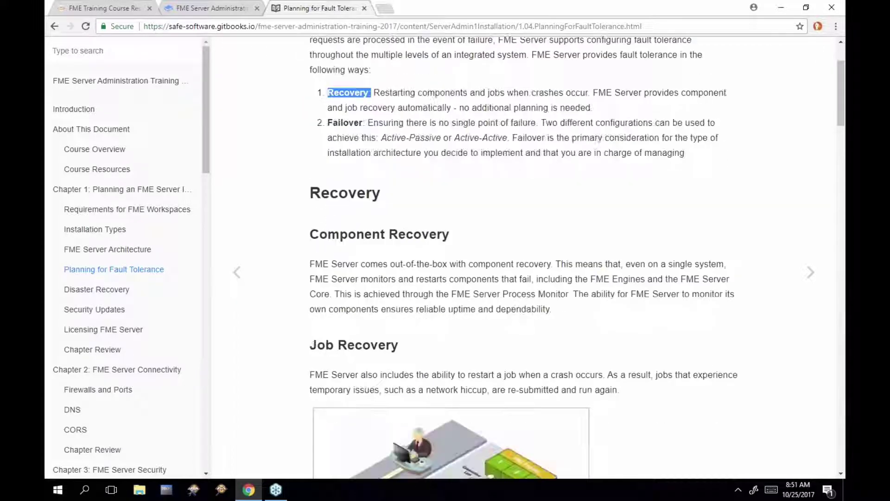
pyautogui.moveTo(313, 188); pyautogui.dragTo(448, 187)
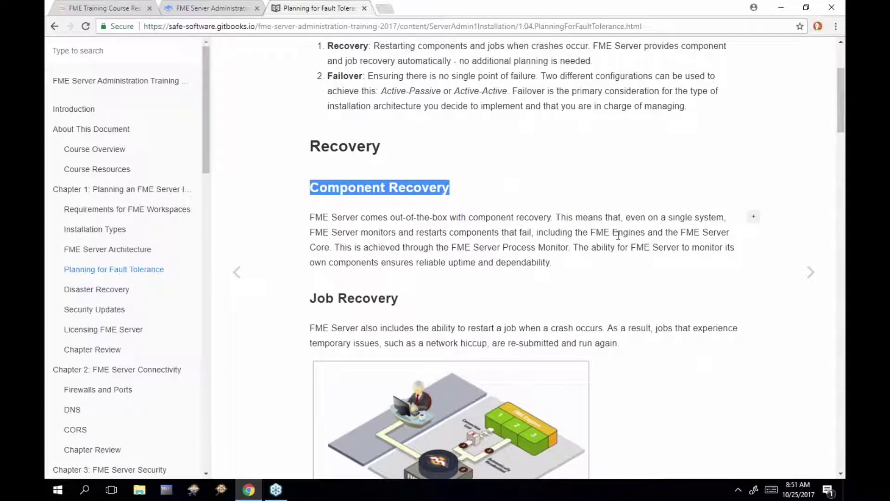
pyautogui.moveTo(591, 232); pyautogui.dragTo(331, 250)
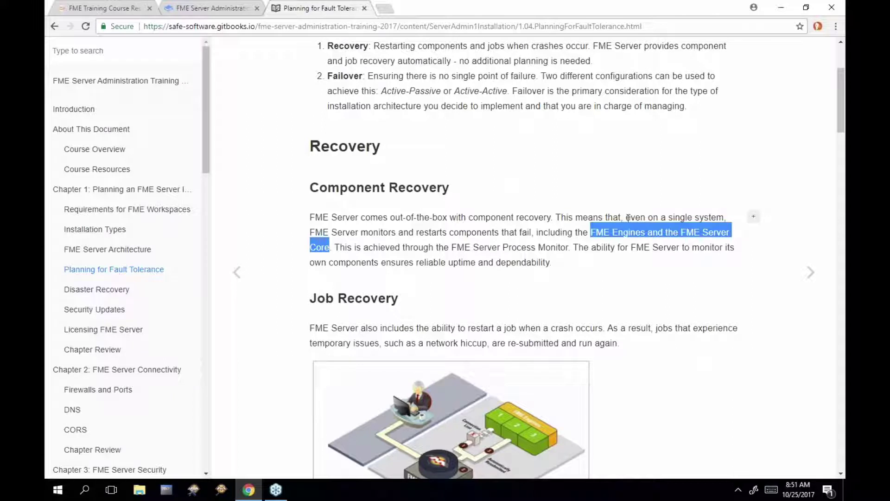
pyautogui.moveTo(626, 217); pyautogui.dragTo(724, 214)
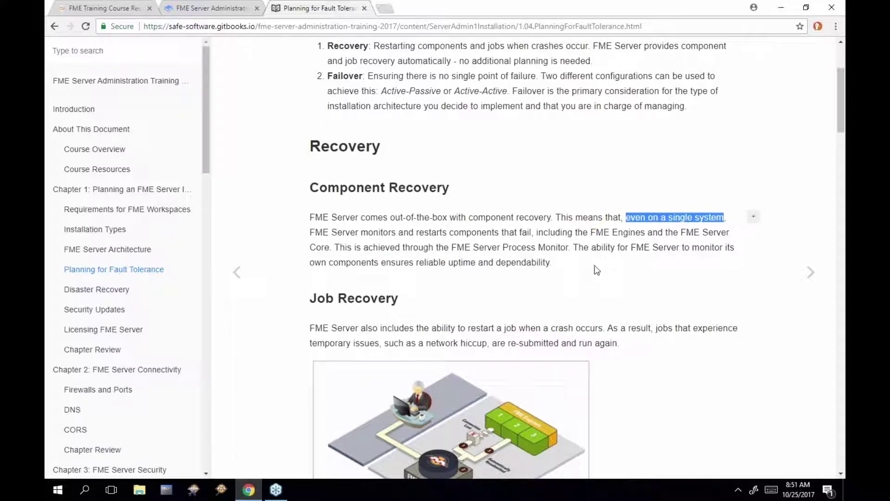
# Scroll down to the Job Recovery heading and diagram, briefly highlighting the heading
pyautogui.scroll(-3, 594, 268)
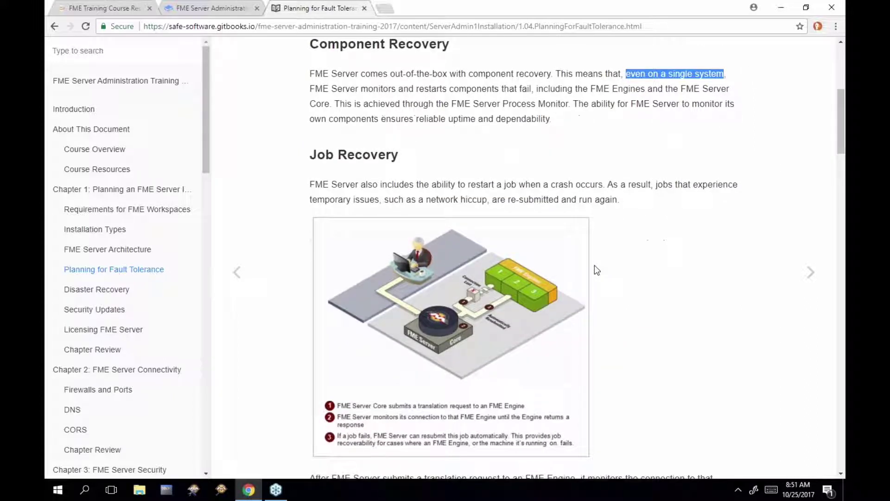
pyautogui.click(315, 158)
pyautogui.moveTo(316, 158); pyautogui.dragTo(399, 150)
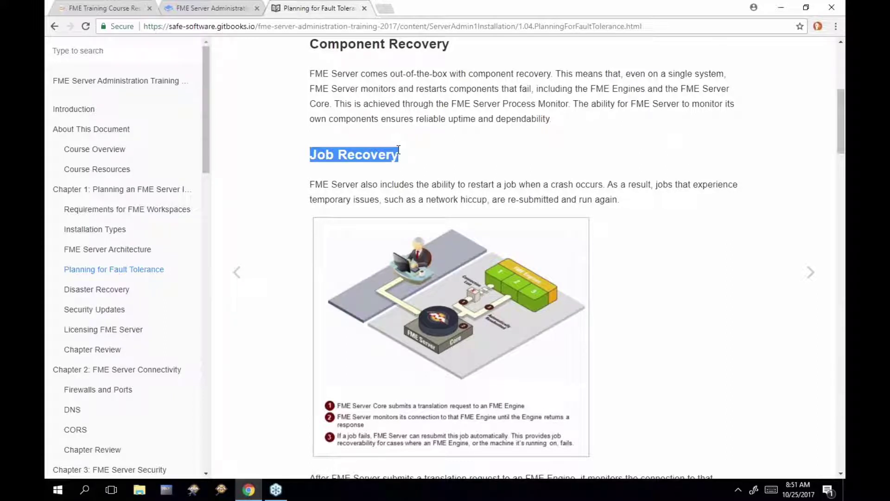
pyautogui.click(410, 188)
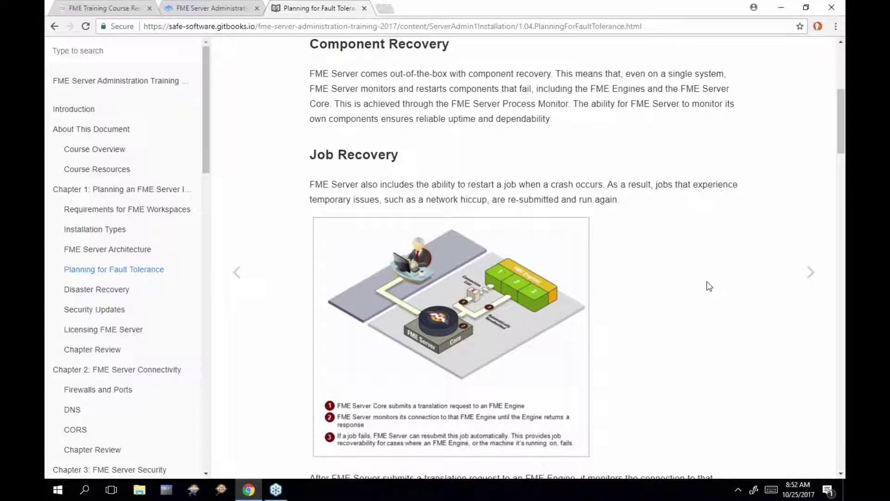
# Scroll to the Job Recovery bullets: failed jobs are resubmitted up to three times by default
pyautogui.scroll(-2, 710, 286)
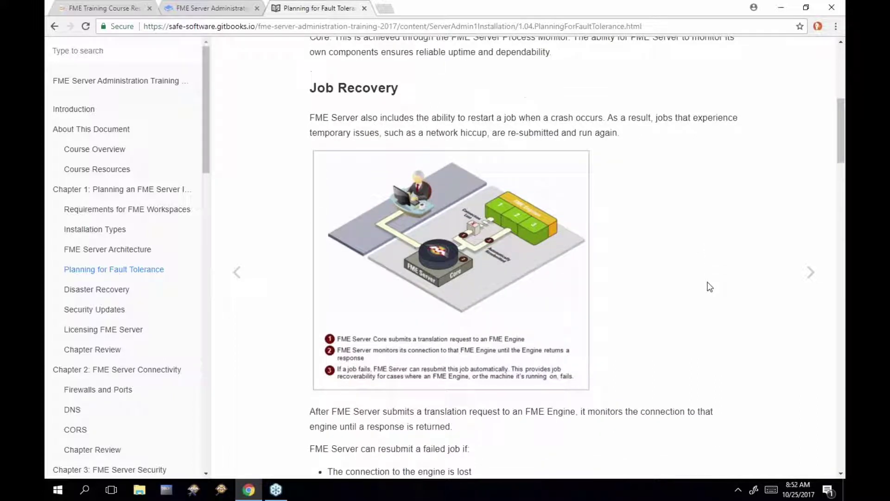
pyautogui.scroll(-2, 710, 287)
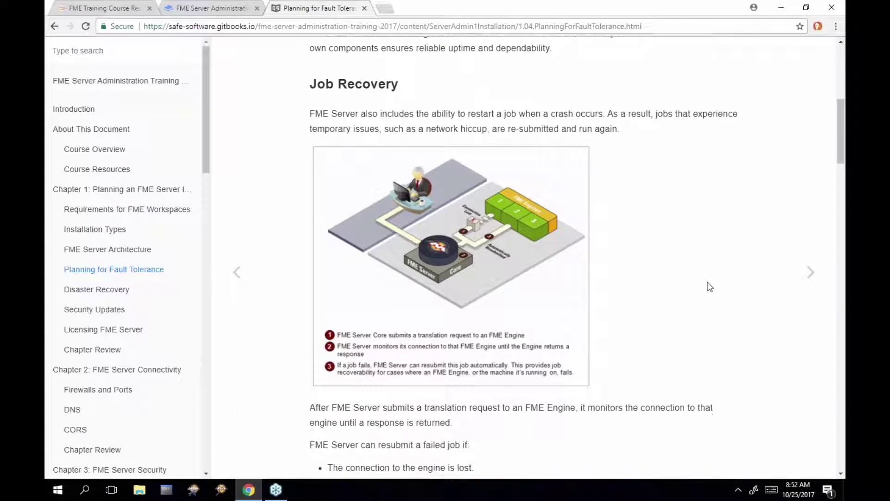
pyautogui.scroll(-2, 710, 286)
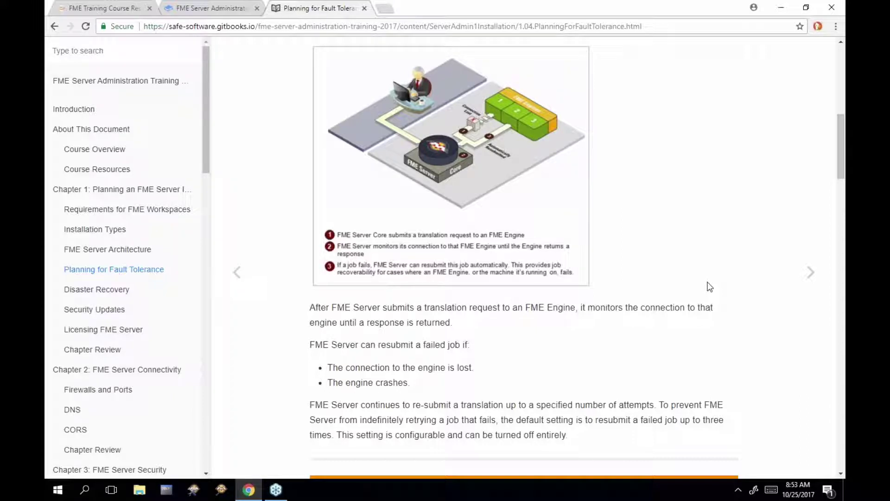
# In a new tab, load localhost/fmeserver/ to reach the FME Server sign-in page
pyautogui.click(386, 9)
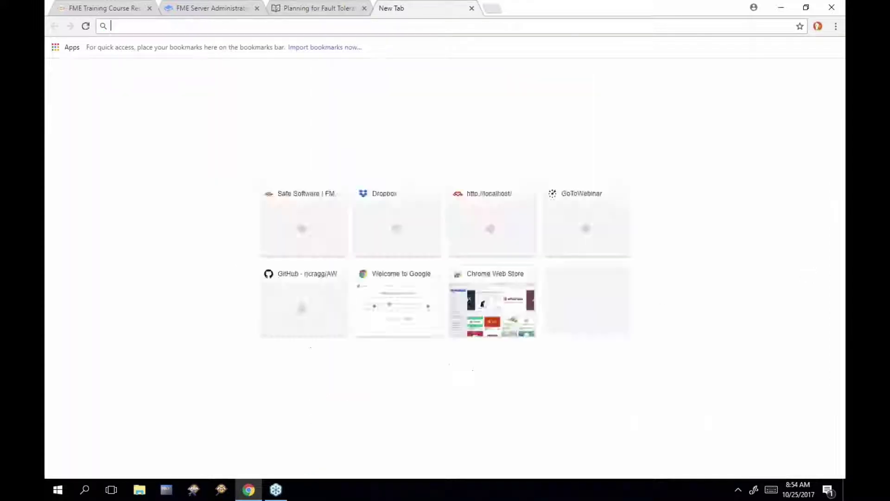
pyautogui.write('l')
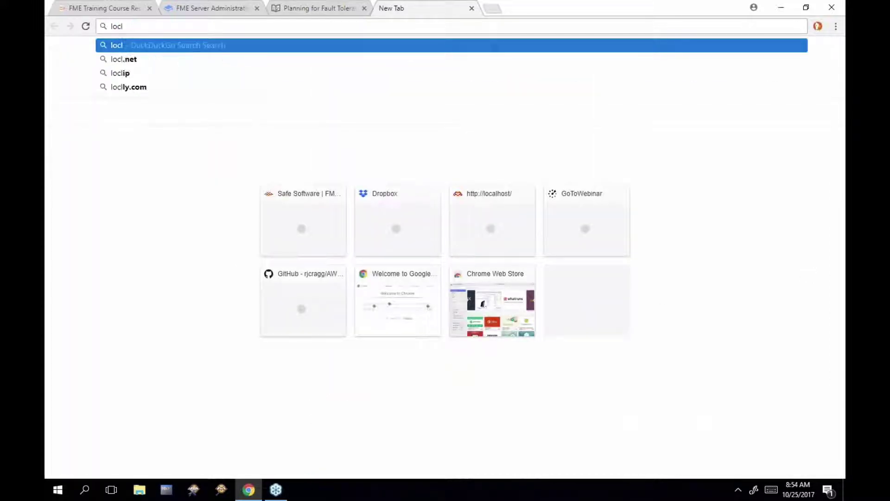
pyautogui.press('BackSpace')
pyautogui.write('alhost')
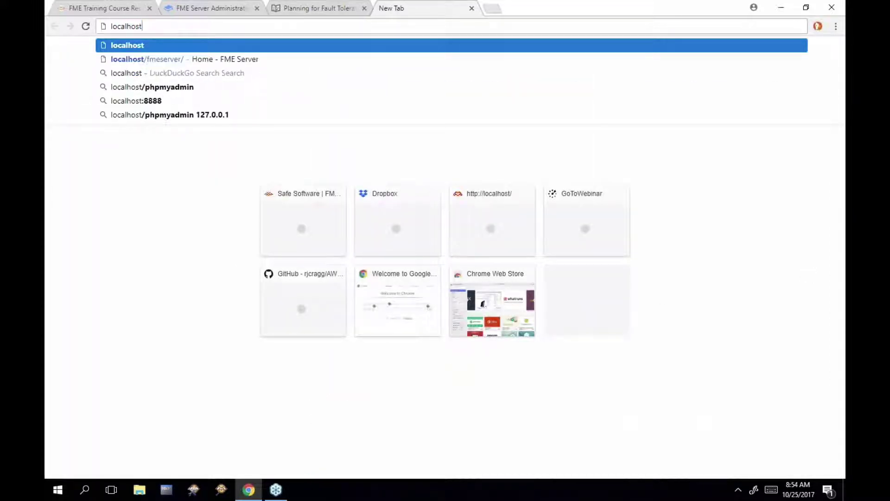
pyautogui.press('Down')
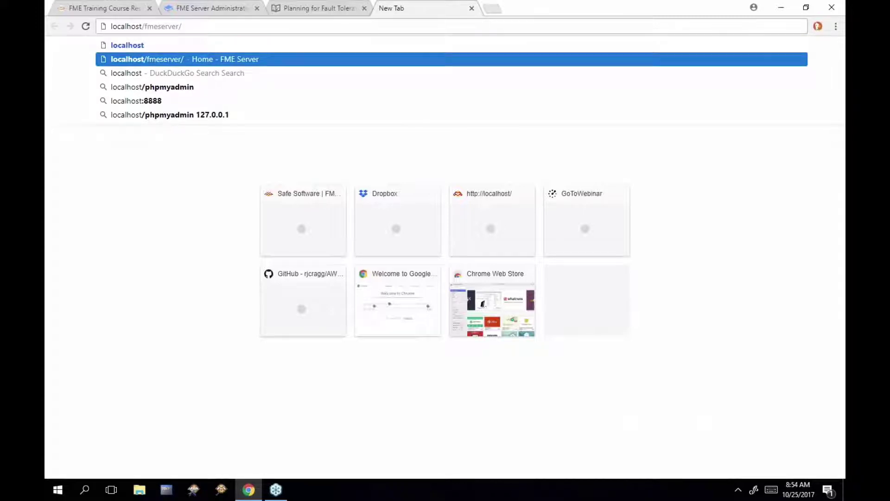
pyautogui.press('Return')
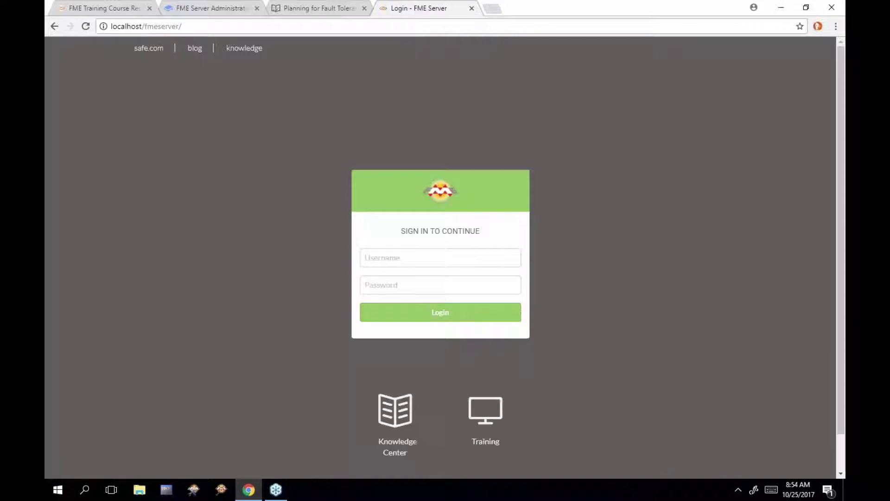
# Sign in to FME Server with the administrator username and password
pyautogui.click(458, 260)
pyautogui.write('admin')
pyautogui.press('Tab')
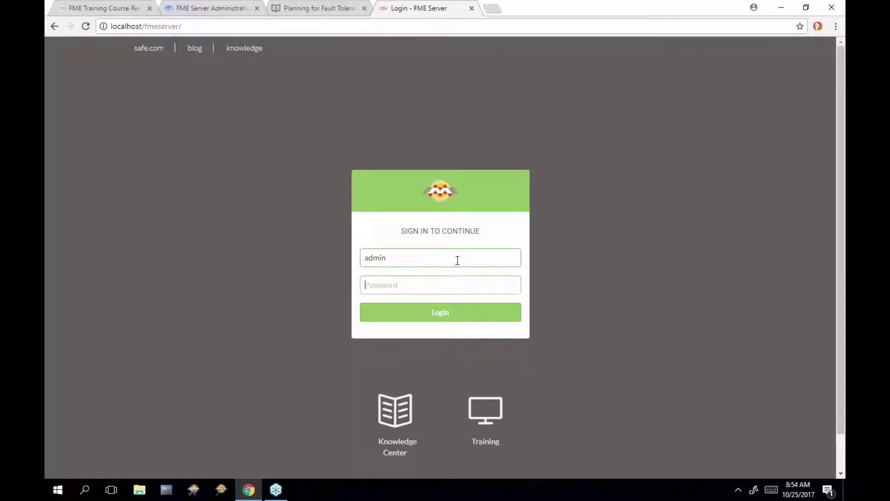
pyautogui.write('admin')
pyautogui.click(482, 314)
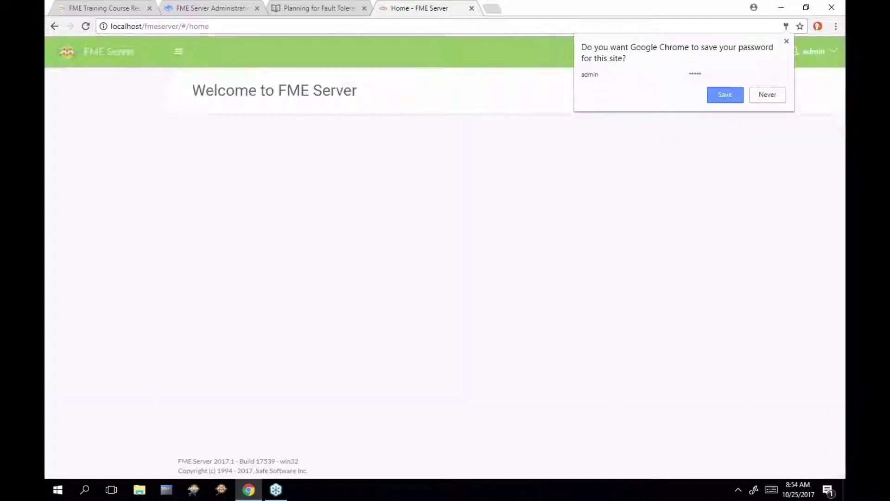
# Run austinApartments.fmw from the Samples repository as a Data Download job
pyautogui.click(134, 109)
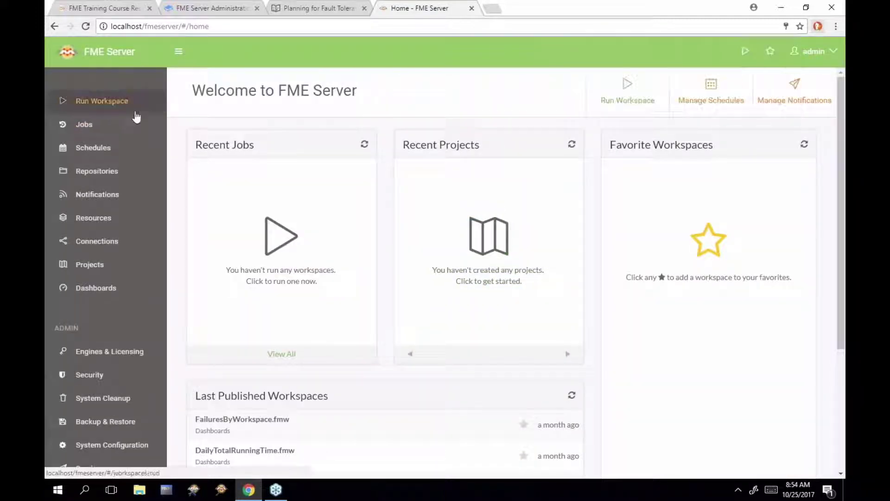
pyautogui.click(480, 135)
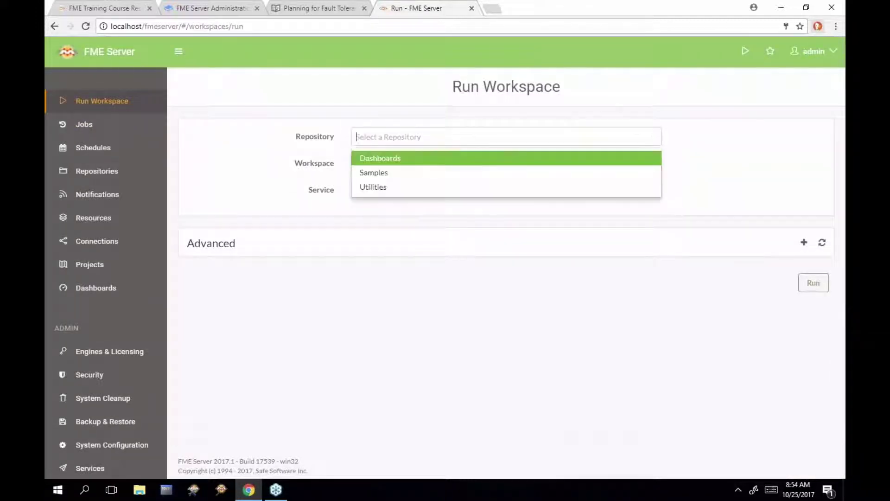
pyautogui.click(478, 174)
pyautogui.click(469, 197)
pyautogui.click(458, 224)
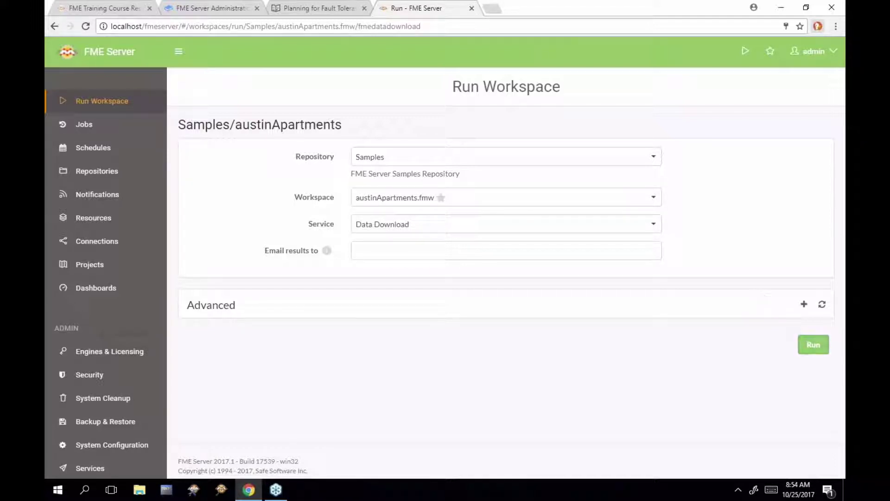
pyautogui.click(812, 344)
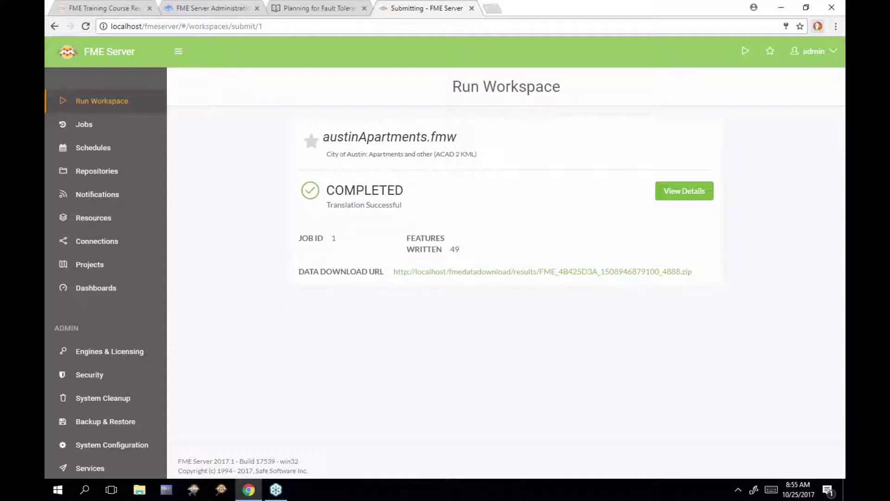
# Download the output zip, review completed job 1's log, then open the Resources list
pyautogui.click(549, 276)
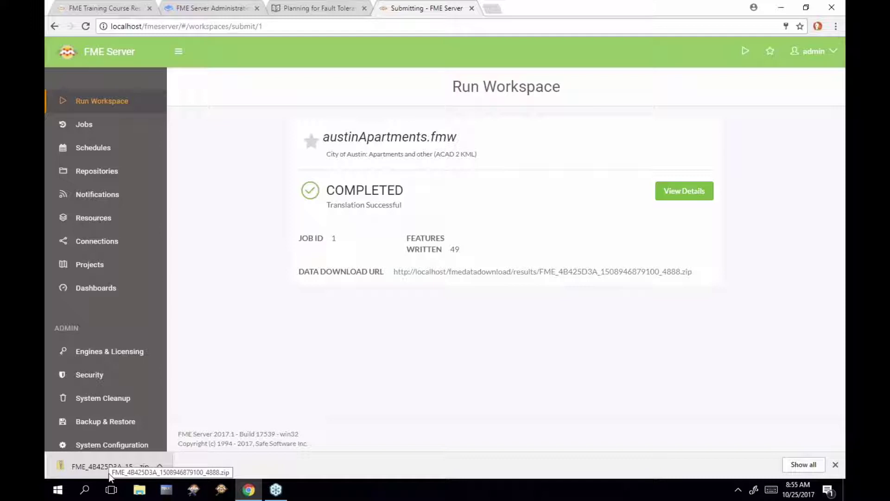
pyautogui.click(103, 123)
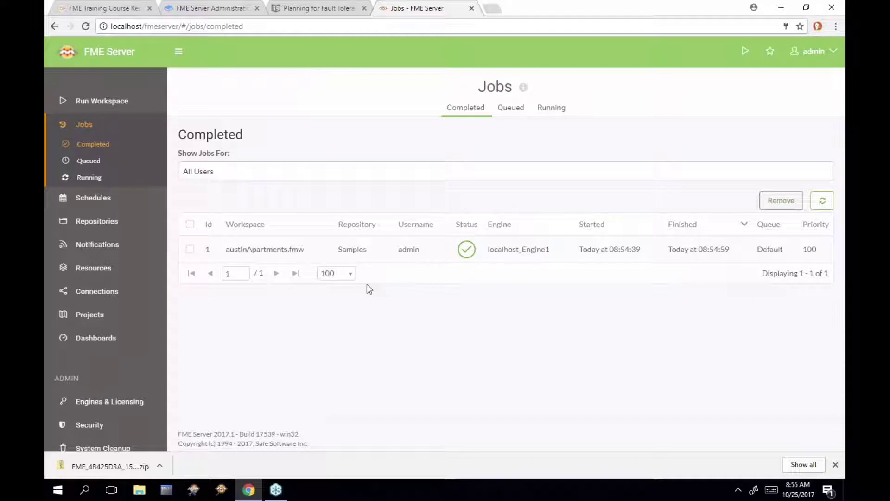
pyautogui.click(391, 250)
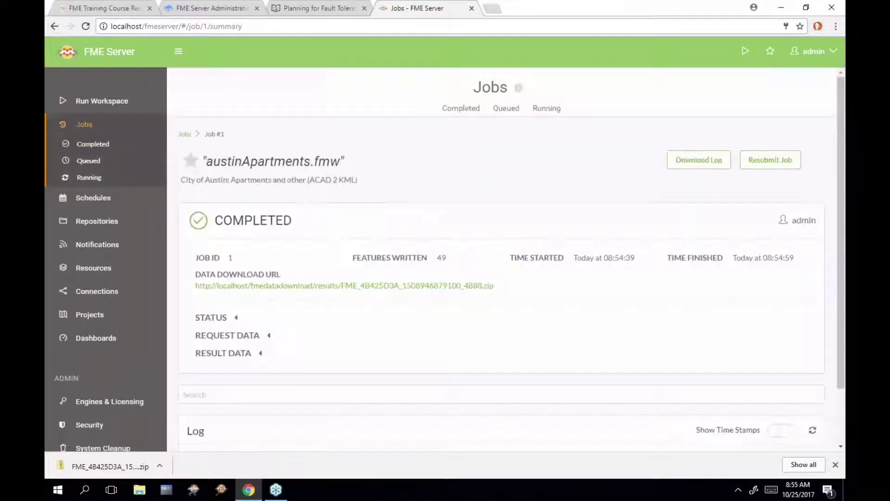
pyautogui.scroll(-7, 597, 292)
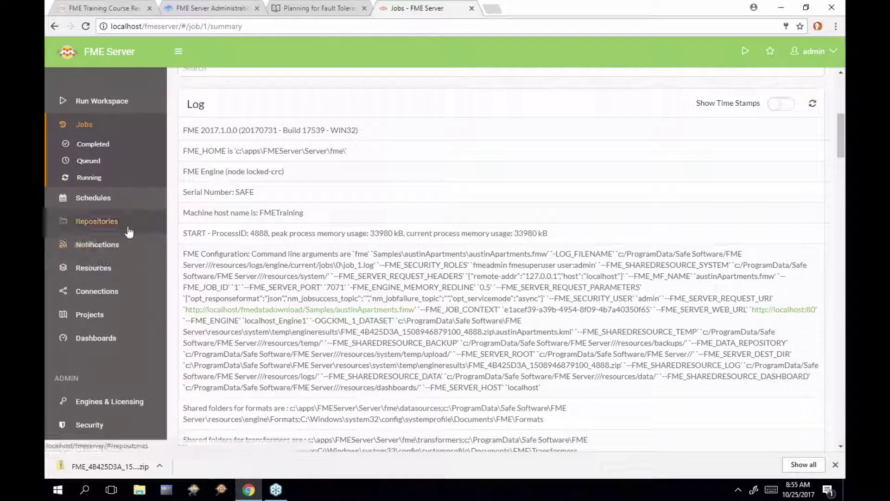
pyautogui.click(123, 275)
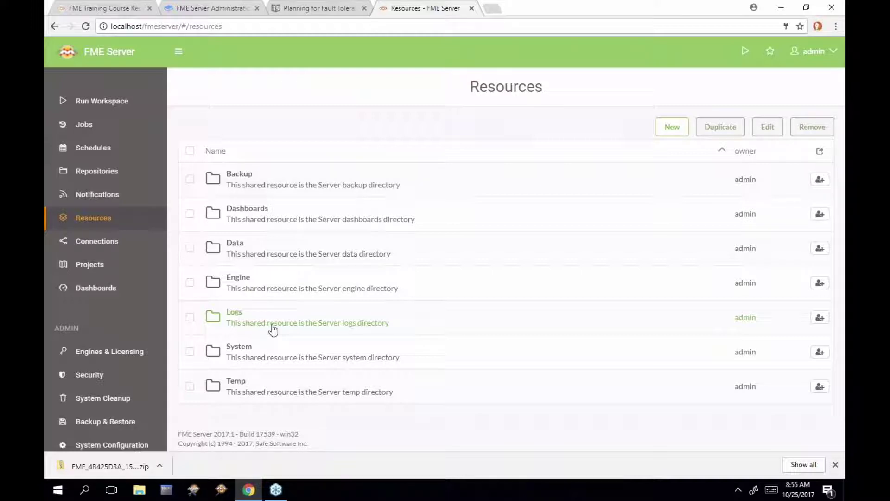
# Read FMETRAINING_fmeprocessmonitorengine.log in Logs > engine > current, then return to the fault-tolerance course tab
pyautogui.click(272, 326)
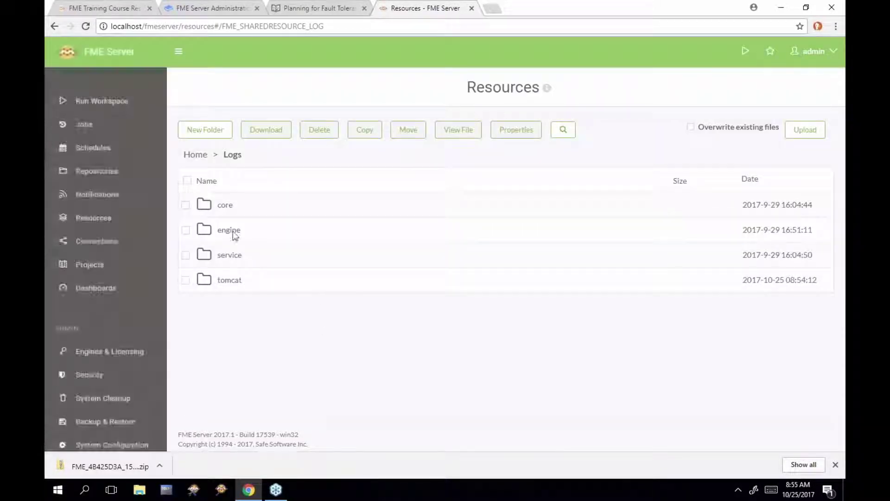
pyautogui.click(230, 230)
pyautogui.click(252, 205)
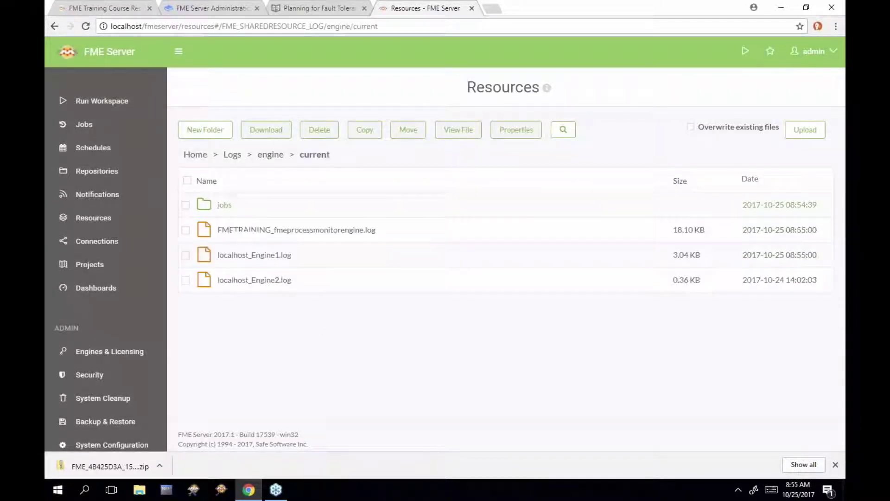
pyautogui.click(303, 231)
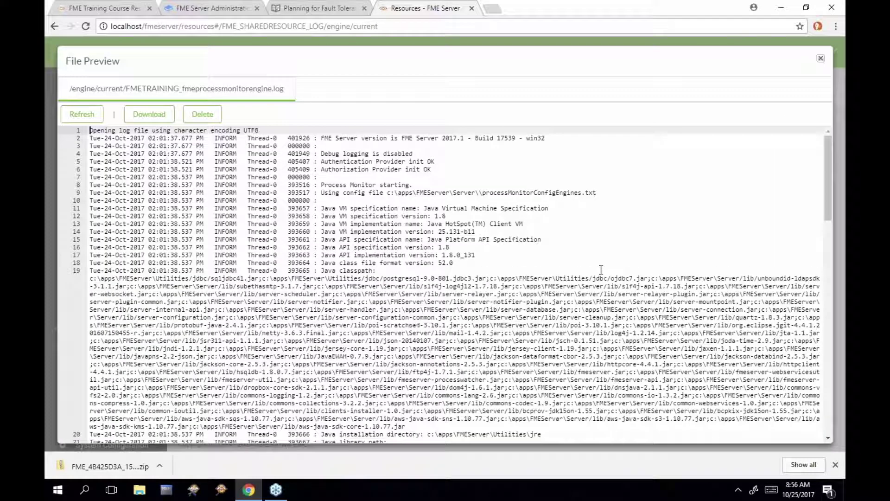
pyautogui.scroll(-10, 601, 270)
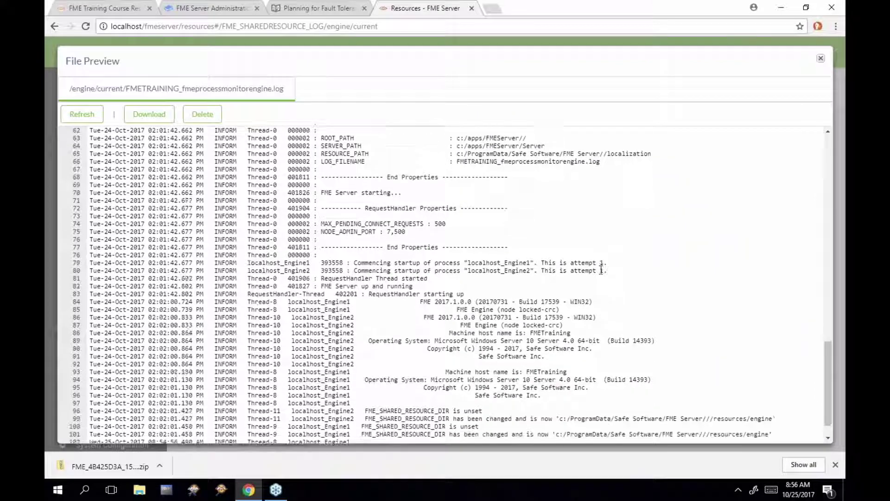
pyautogui.scroll(-1, 601, 269)
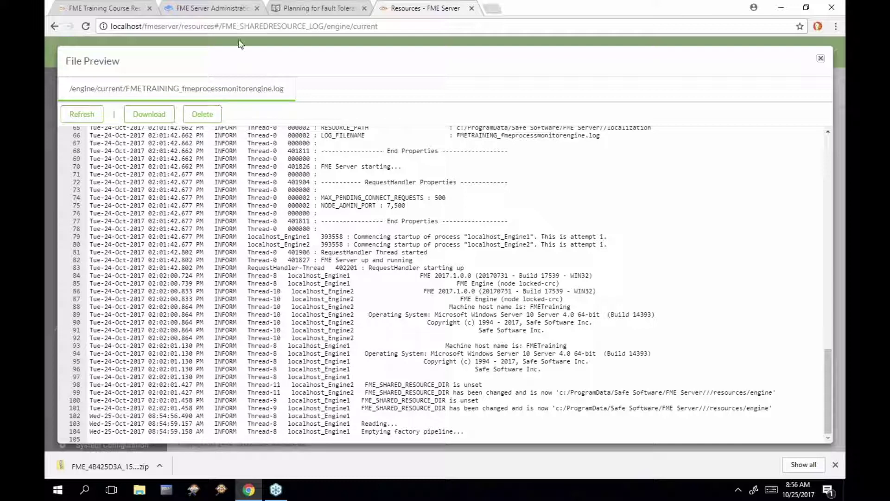
pyautogui.click(316, 12)
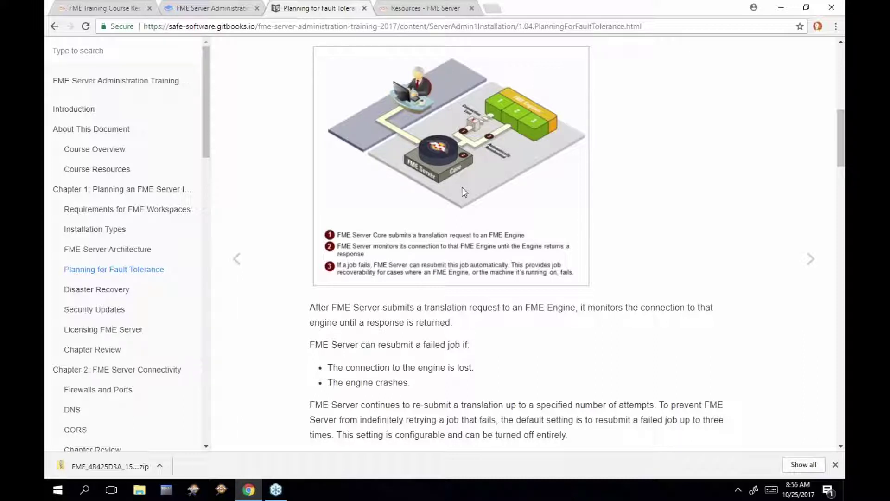
pyautogui.scroll(-1, 649, 260)
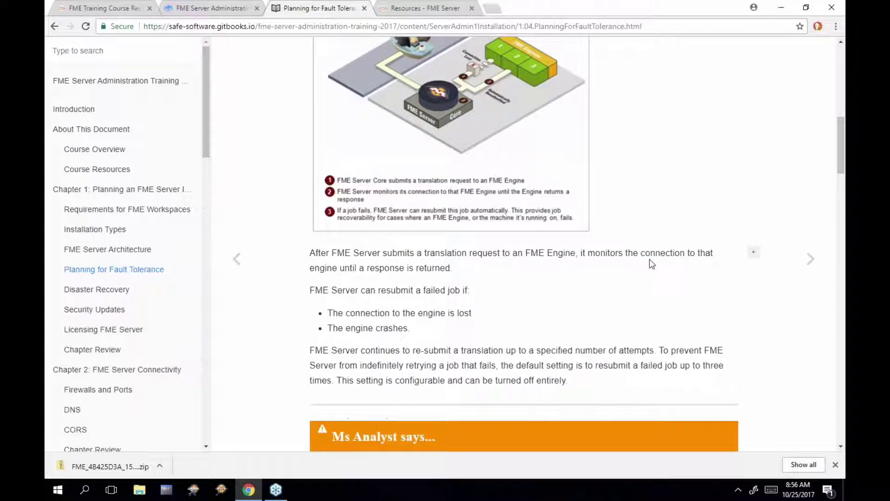
pyautogui.scroll(-2, 652, 264)
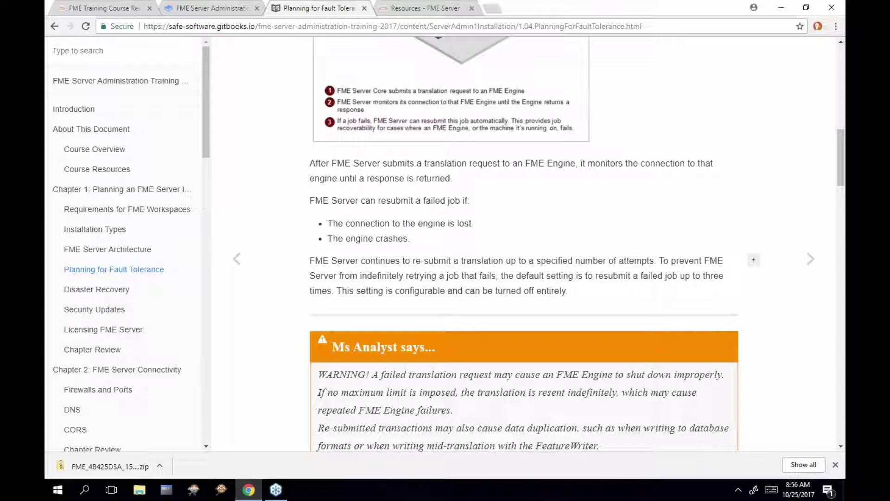
pyautogui.scroll(-5, 664, 209)
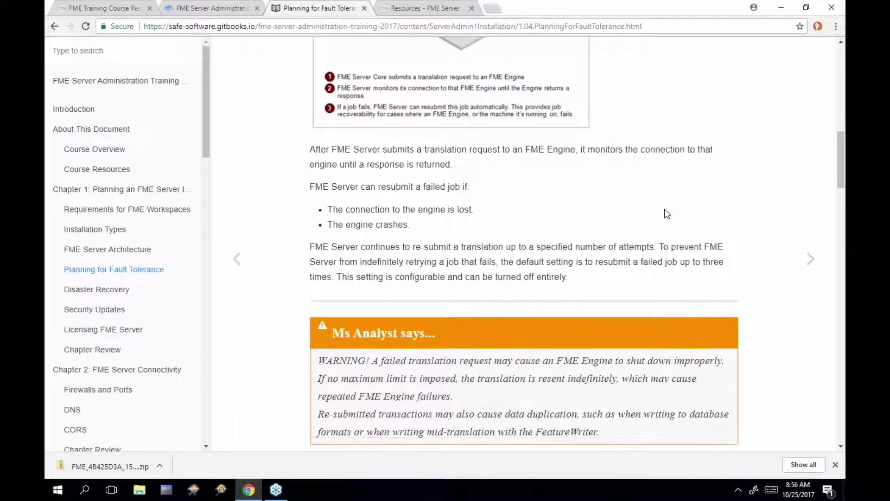
pyautogui.scroll(-3, 664, 209)
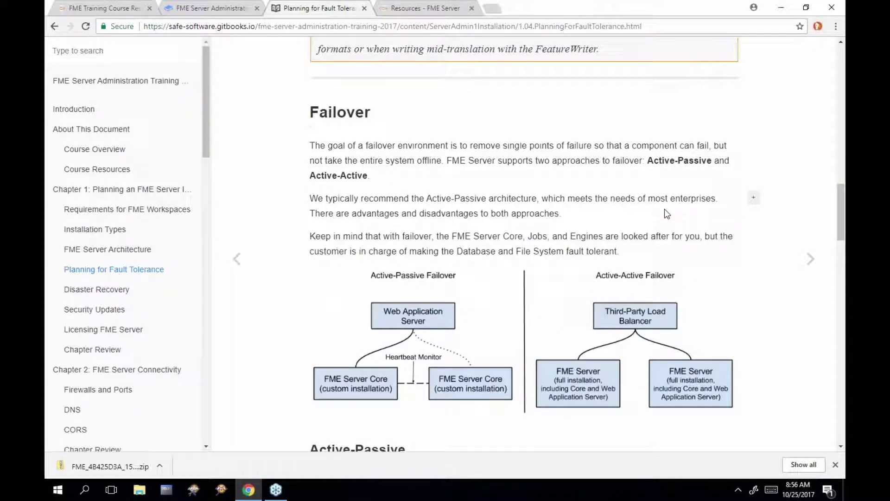
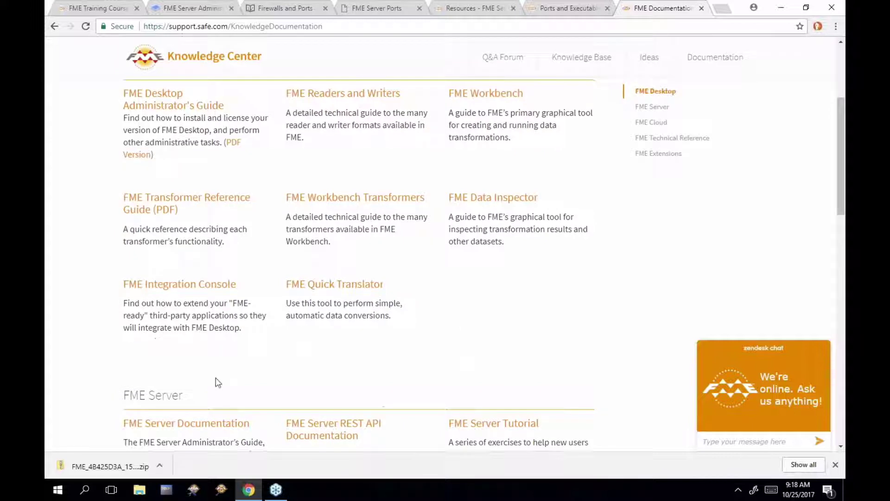
# Open the FME Server Documentation home, then close the engine log preview on Resources
pyautogui.scroll(-1, 215, 378)
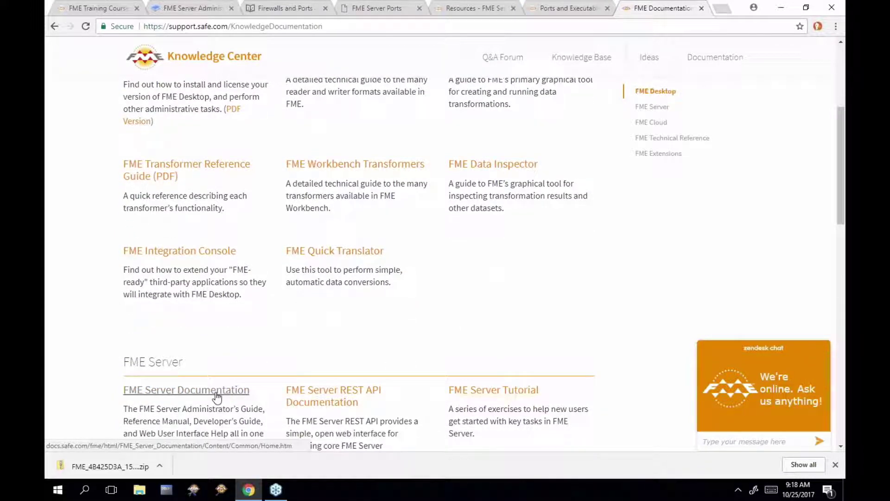
pyautogui.click(216, 393)
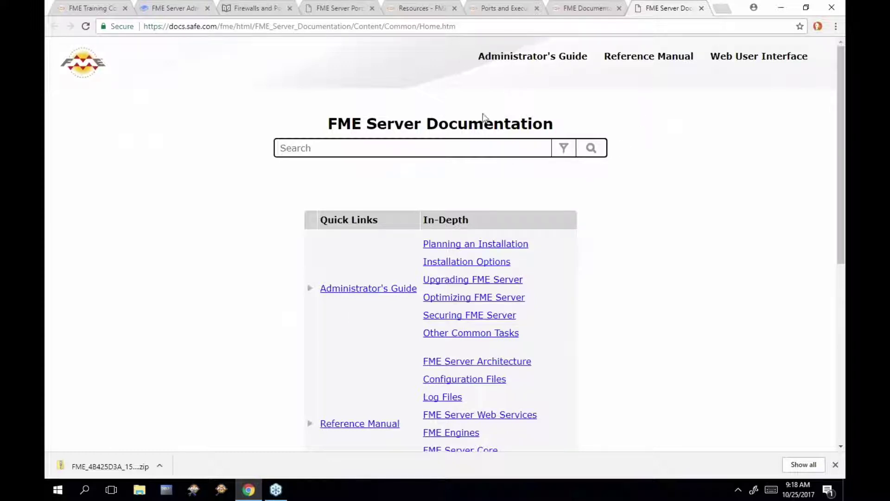
pyautogui.click(421, 15)
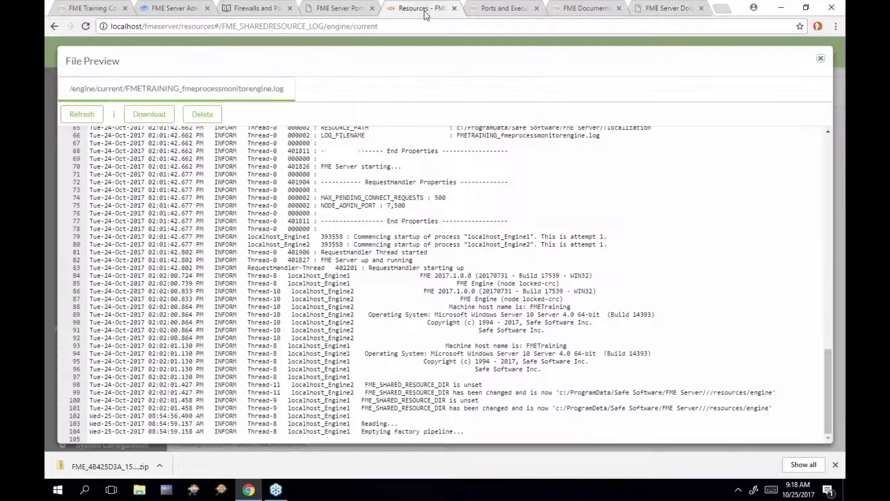
pyautogui.click(821, 60)
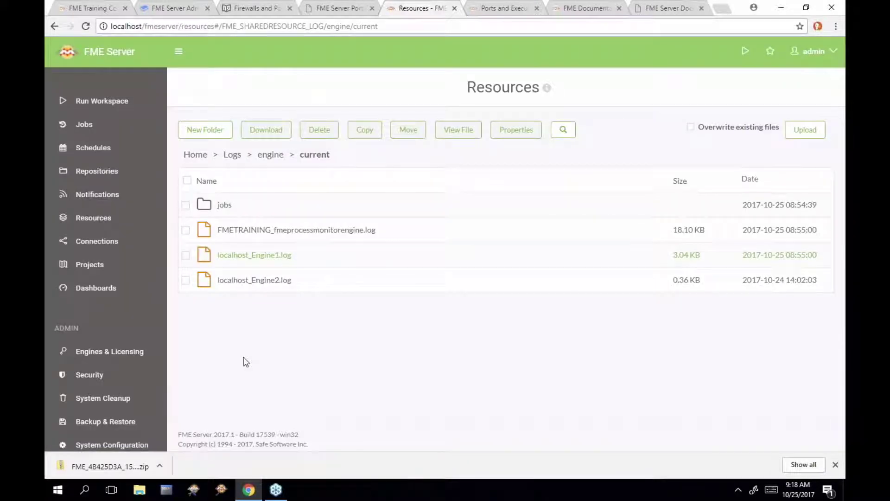
# Open the Resources help page in the documentation and select its web address
pyautogui.scroll(-4, 128, 362)
pyautogui.scroll(-1, 129, 363)
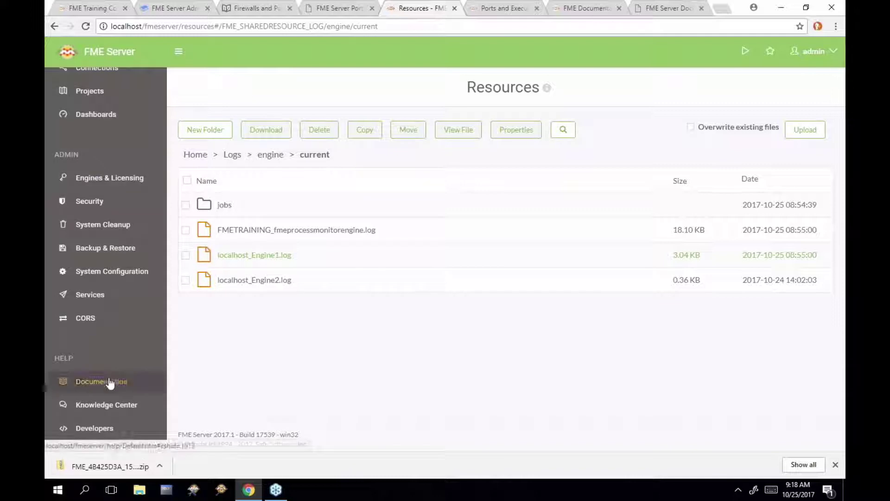
pyautogui.click(114, 379)
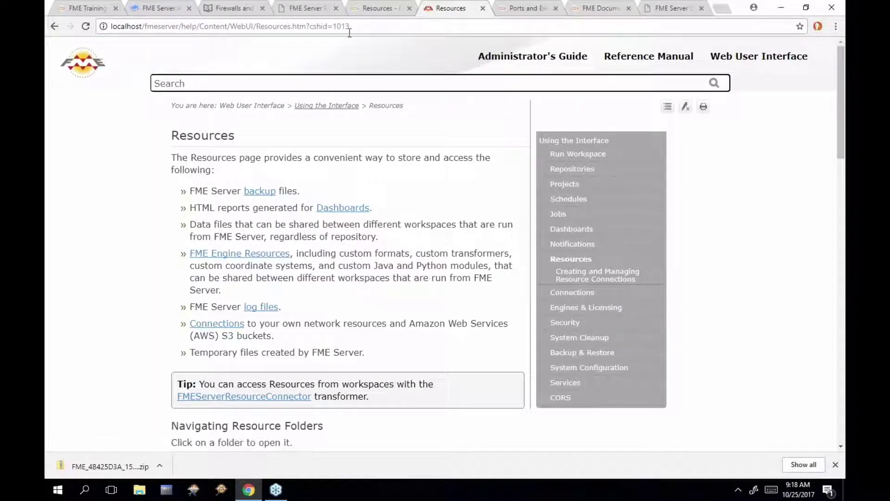
pyautogui.moveTo(352, 27); pyautogui.dragTo(100, 28)
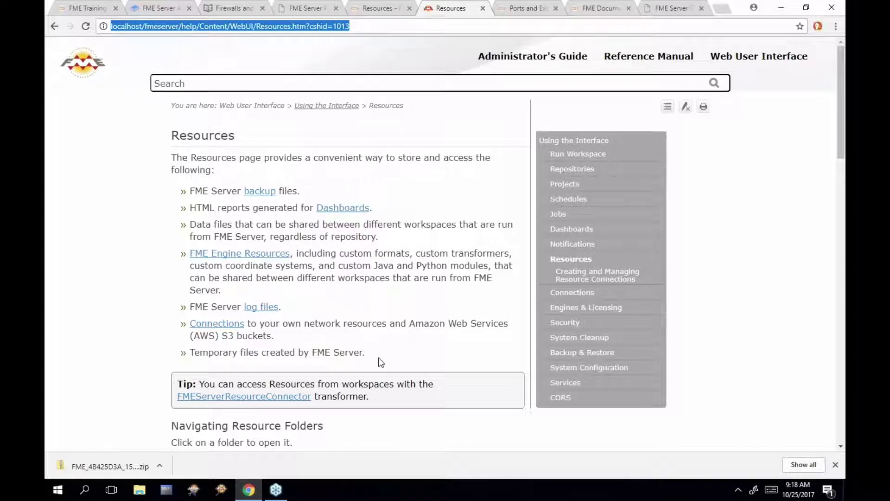
pyautogui.scroll(-1, 379, 362)
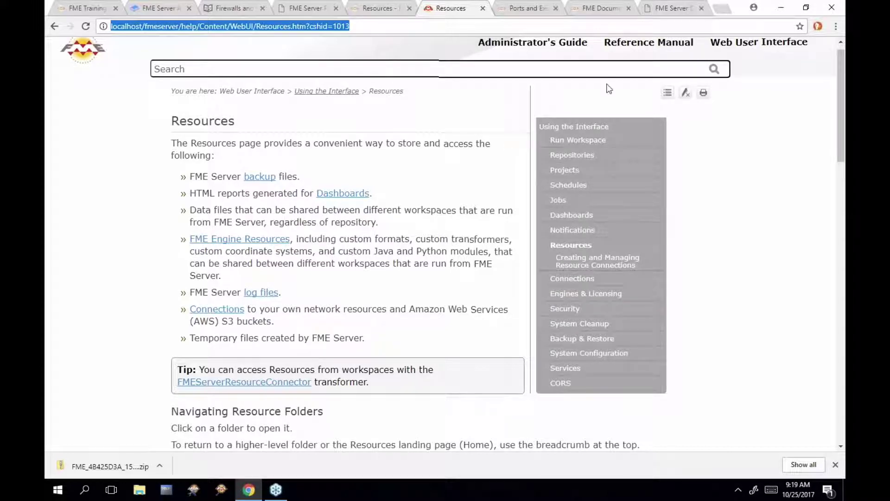
pyautogui.moveTo(649, 43)
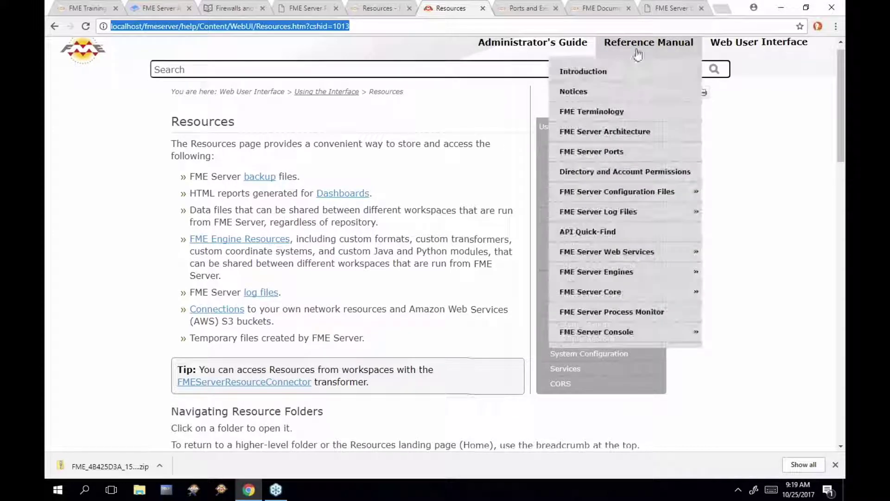
# Open the FME Server Architecture reference page and scroll through its diagram
pyautogui.click(627, 129)
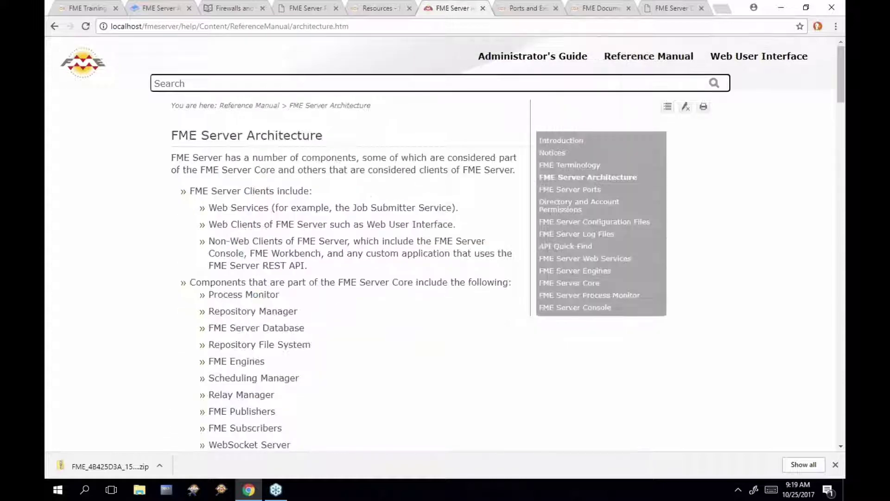
pyautogui.scroll(-8, 473, 212)
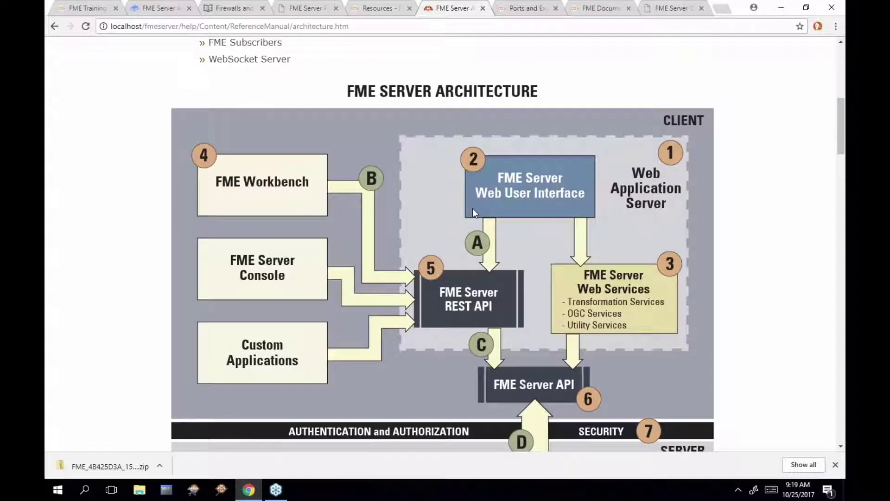
pyautogui.scroll(-3, 472, 208)
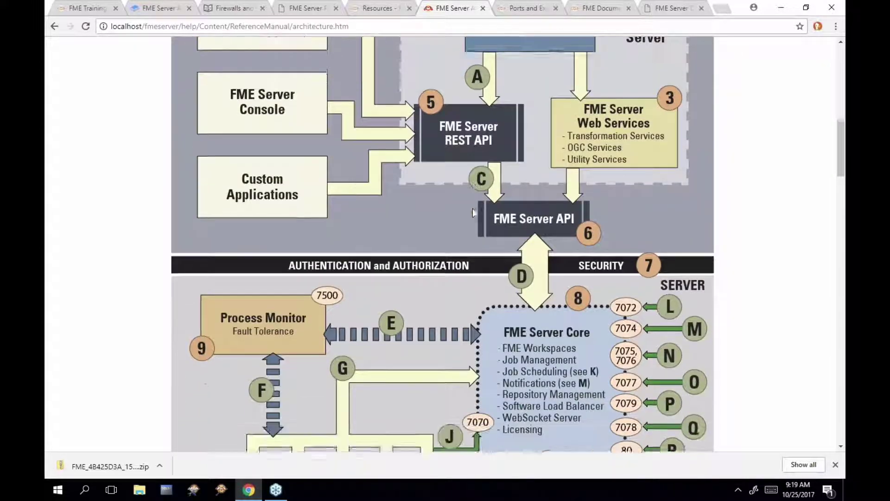
pyautogui.scroll(-1, 473, 212)
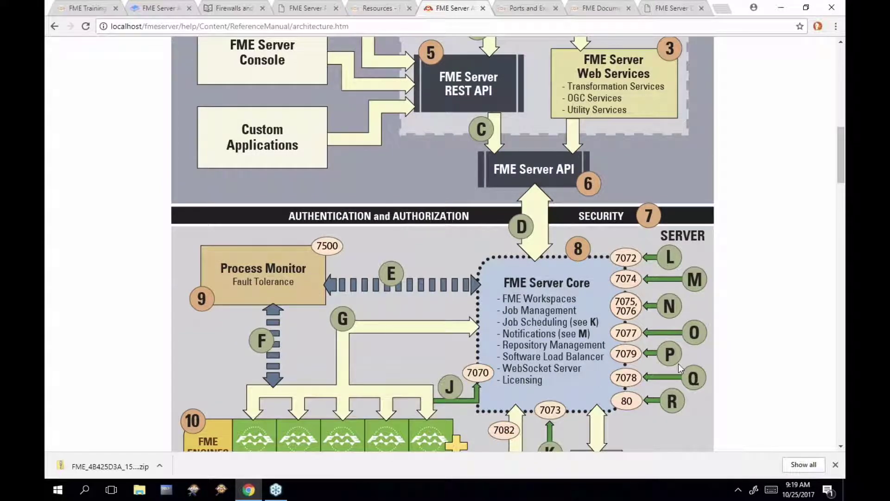
pyautogui.scroll(-2, 672, 325)
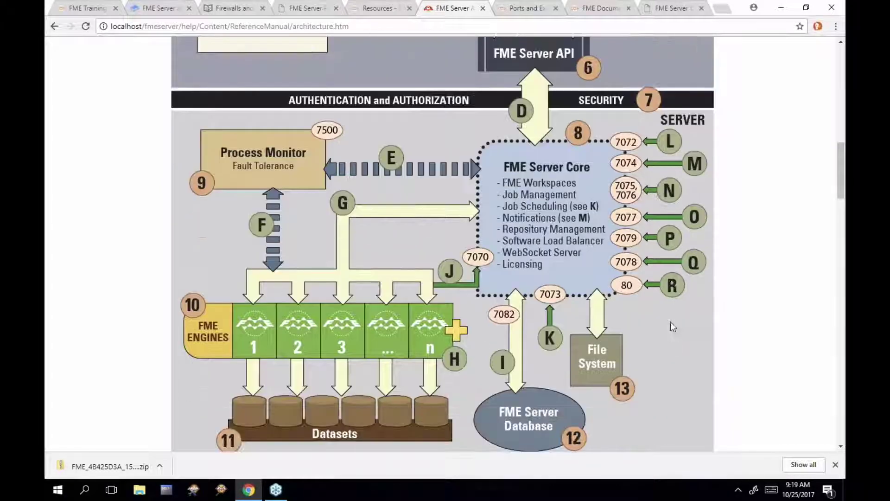
pyautogui.scroll(-13, 671, 323)
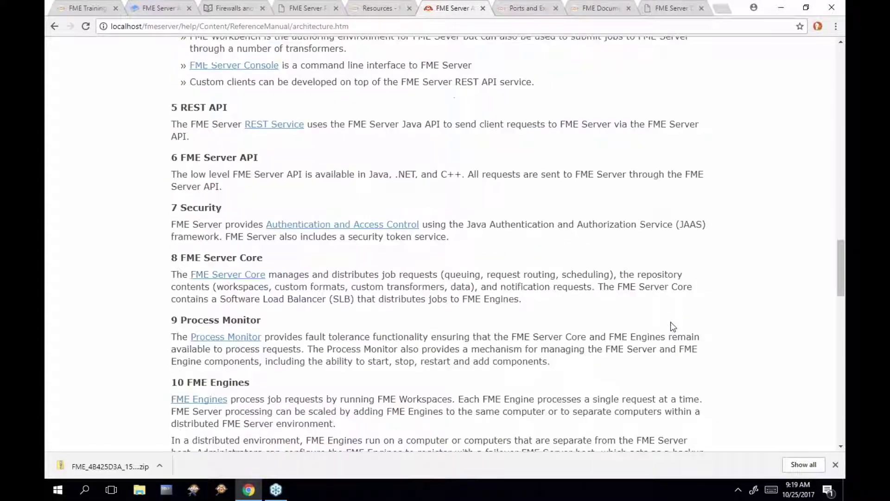
pyautogui.moveTo(840, 271); pyautogui.dragTo(840, 338)
pyautogui.moveTo(840, 302); pyautogui.dragTo(808, 140)
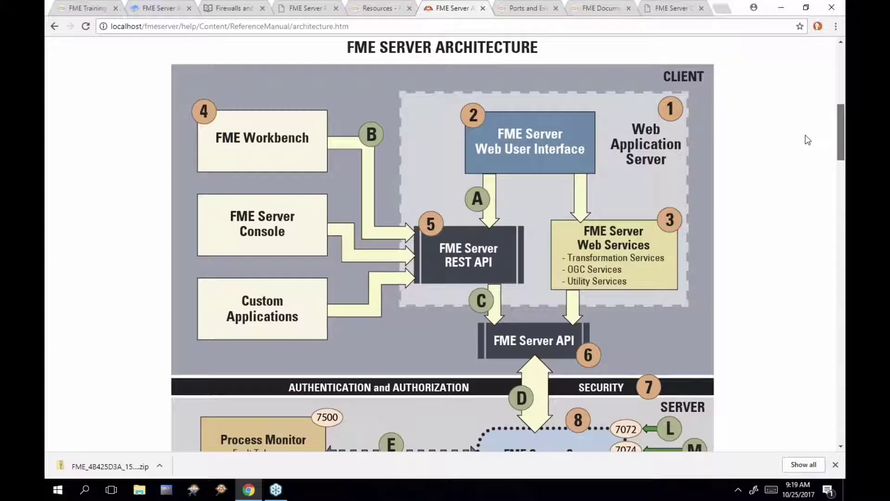
# Open the FME Server Ports page from the Reference Manual
pyautogui.scroll(10, 808, 140)
pyautogui.moveTo(648, 56)
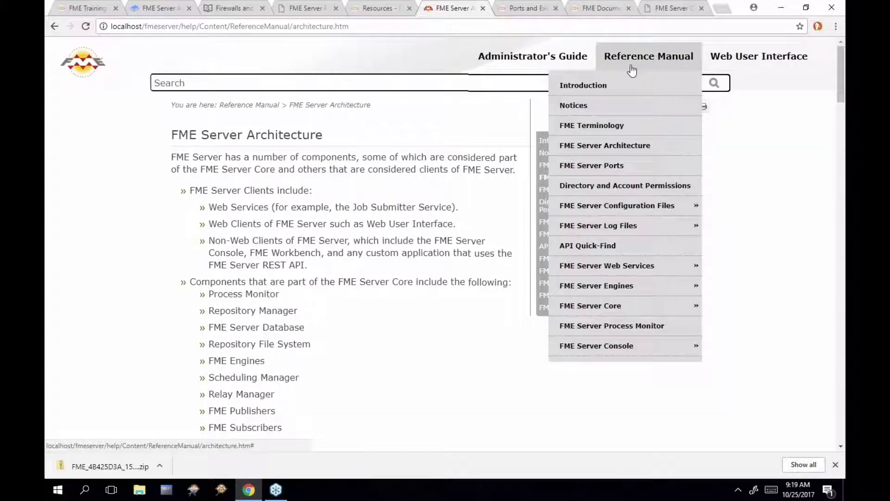
pyautogui.click(617, 168)
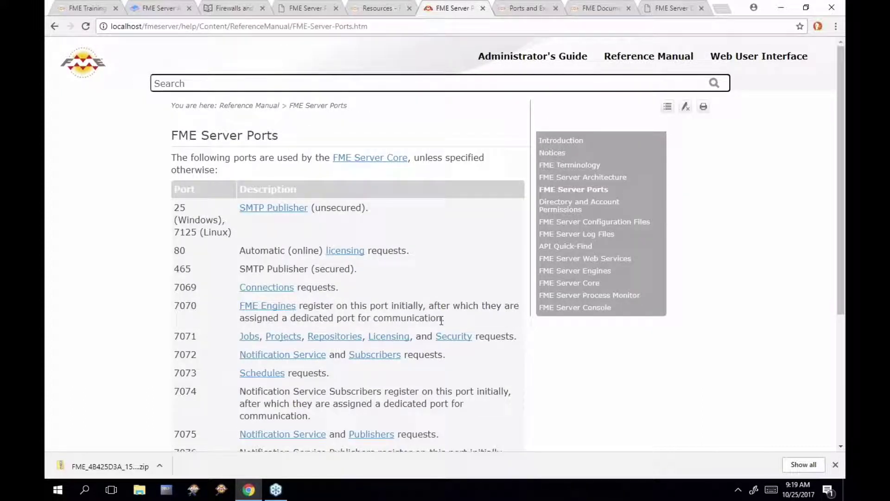
# Open the DNS lesson and highlight its hostname, Distributed and Engine bullets and the localhost warning
pyautogui.click(242, 9)
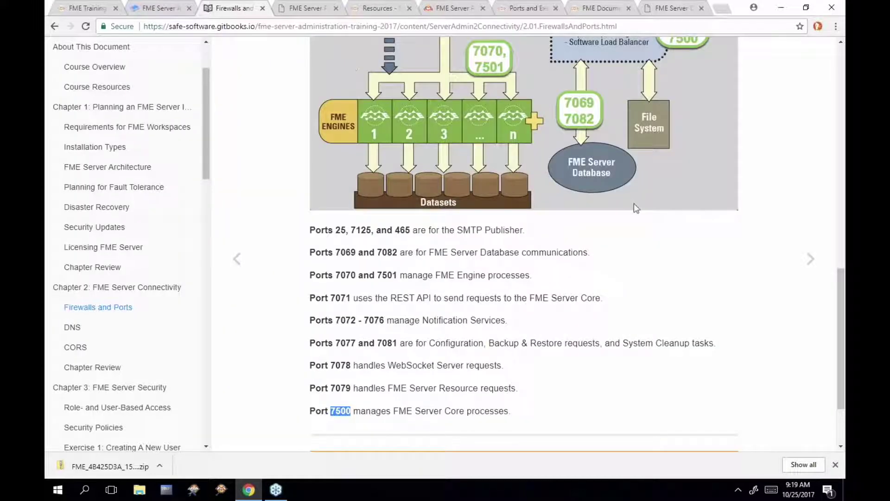
pyautogui.click(811, 260)
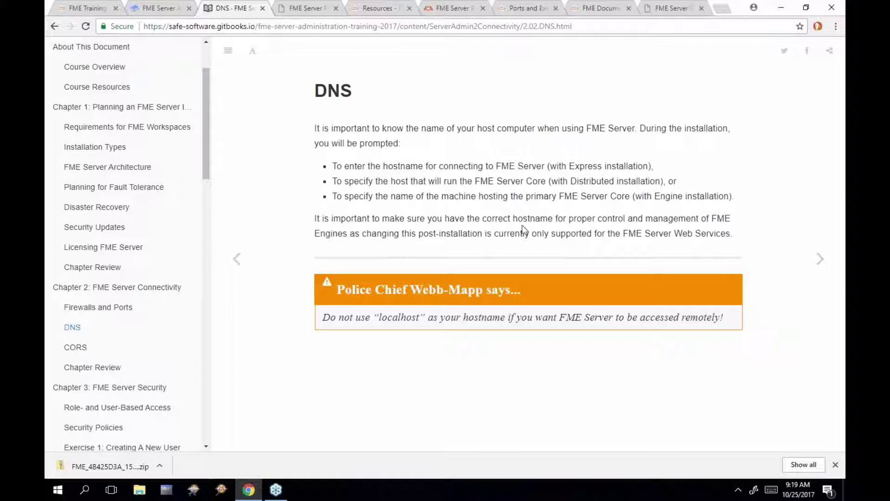
pyautogui.moveTo(332, 166); pyautogui.dragTo(652, 165)
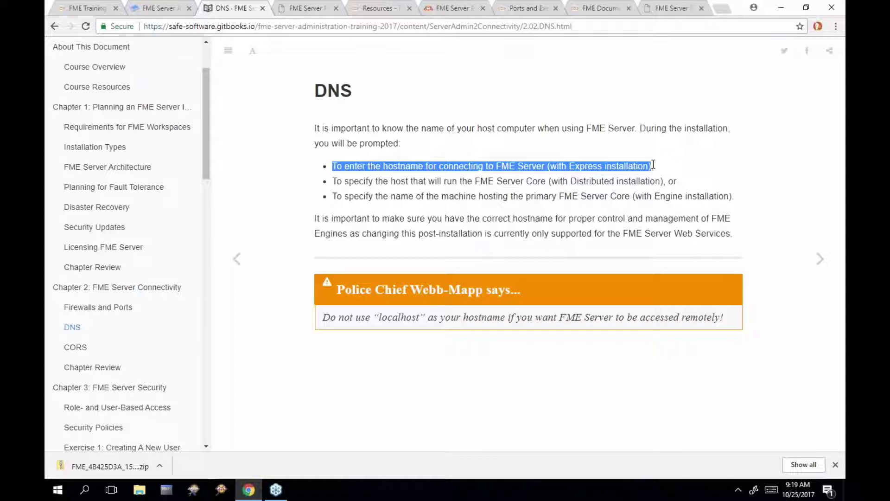
pyautogui.click(334, 185)
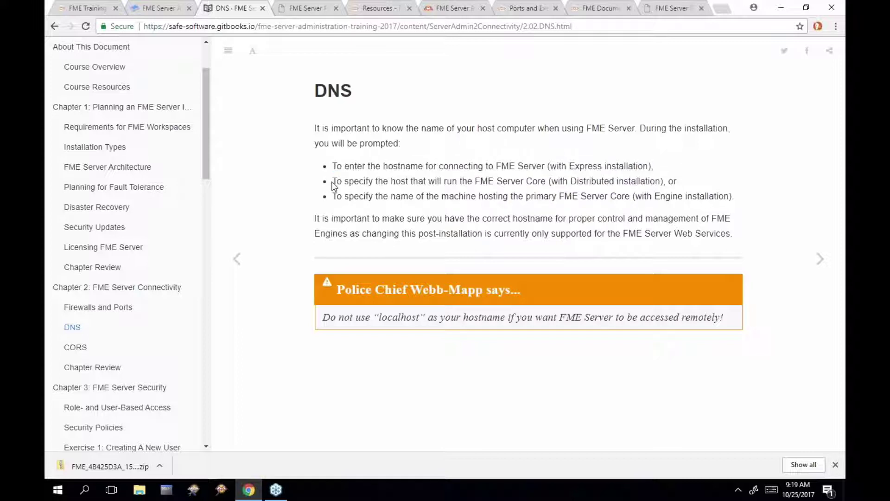
pyautogui.moveTo(334, 186); pyautogui.dragTo(660, 185)
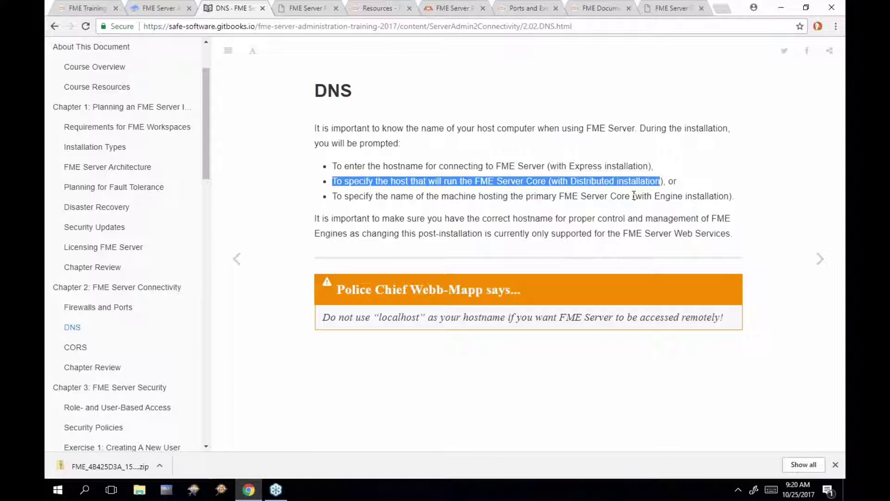
pyautogui.moveTo(633, 196); pyautogui.dragTo(716, 196)
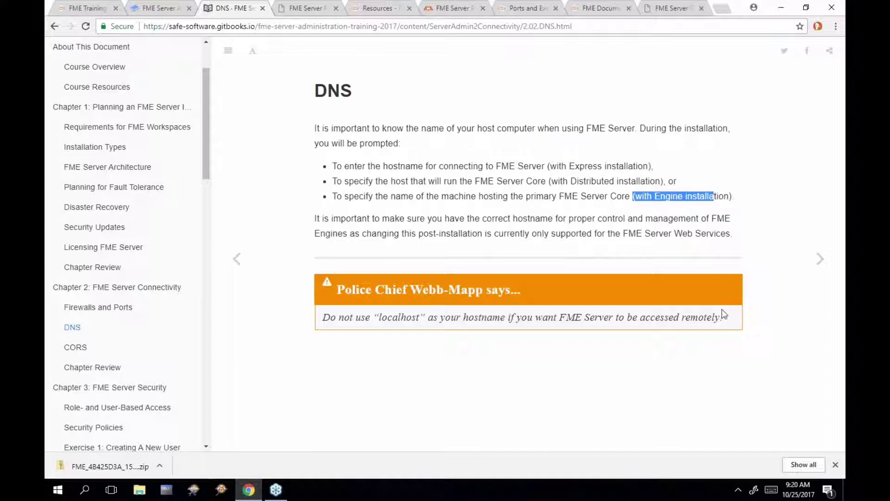
pyautogui.moveTo(725, 320); pyautogui.dragTo(324, 317)
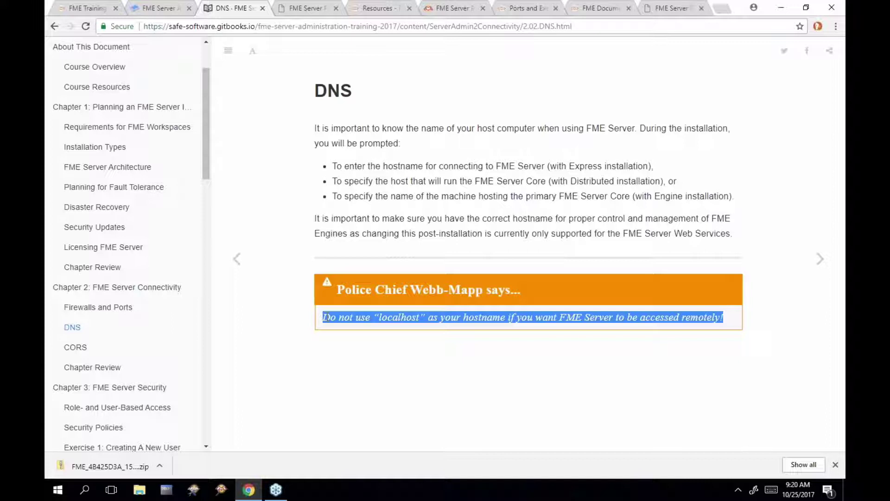
# Highlight 'FME Server Web Services' on the DNS page, then advance to the CORS page
pyautogui.click(377, 222)
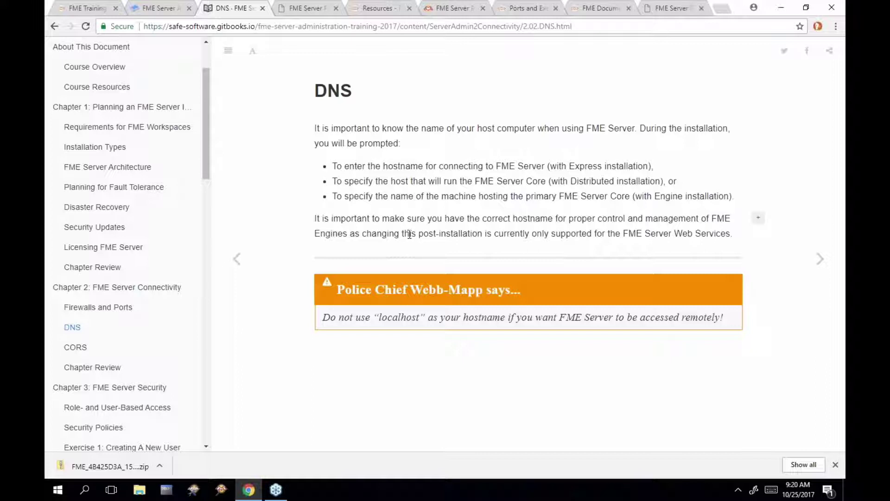
pyautogui.moveTo(623, 231); pyautogui.dragTo(729, 233)
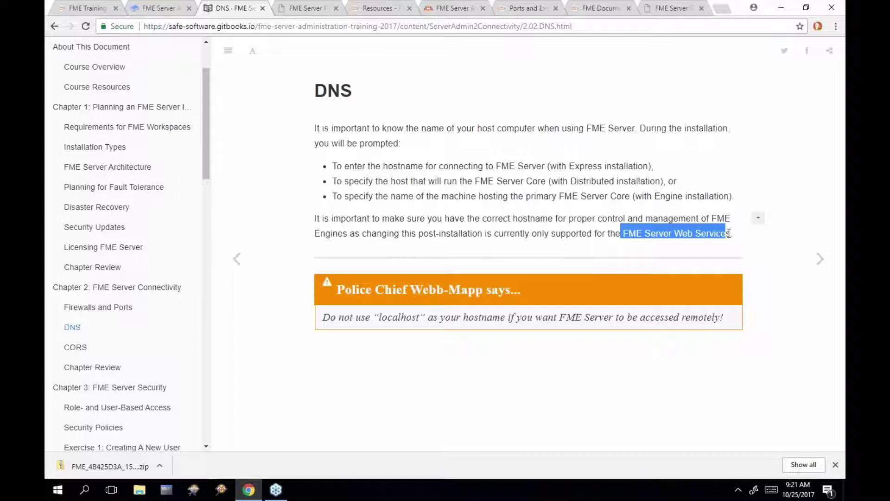
pyautogui.click(822, 265)
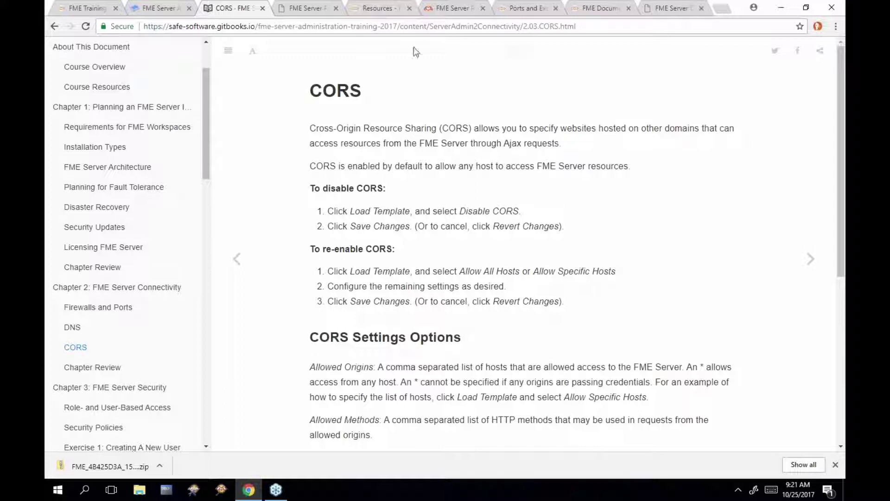
# Load the Allow Specific Hosts template on FME Server's CORS page and highlight its example origins
pyautogui.click(376, 8)
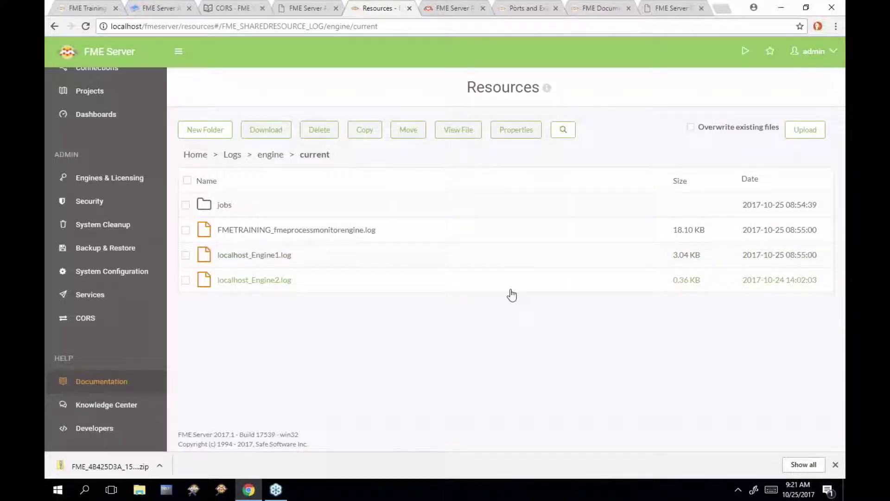
pyautogui.click(116, 317)
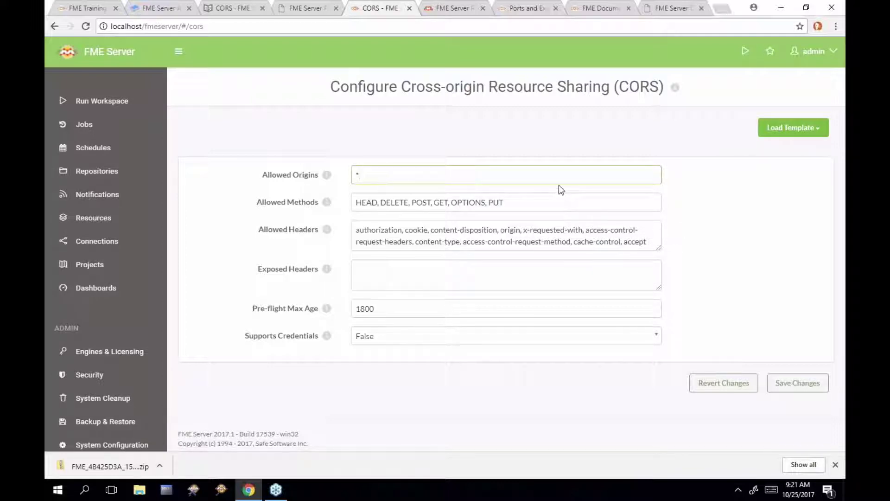
pyautogui.click(802, 130)
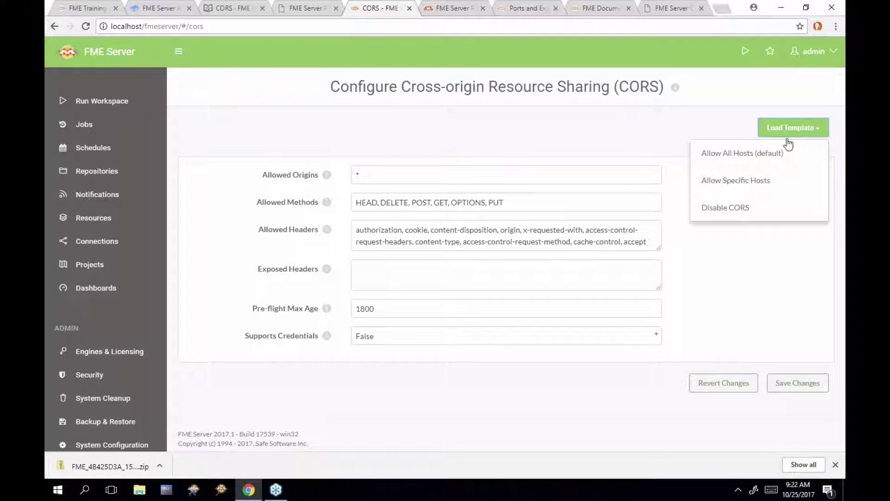
pyautogui.click(775, 172)
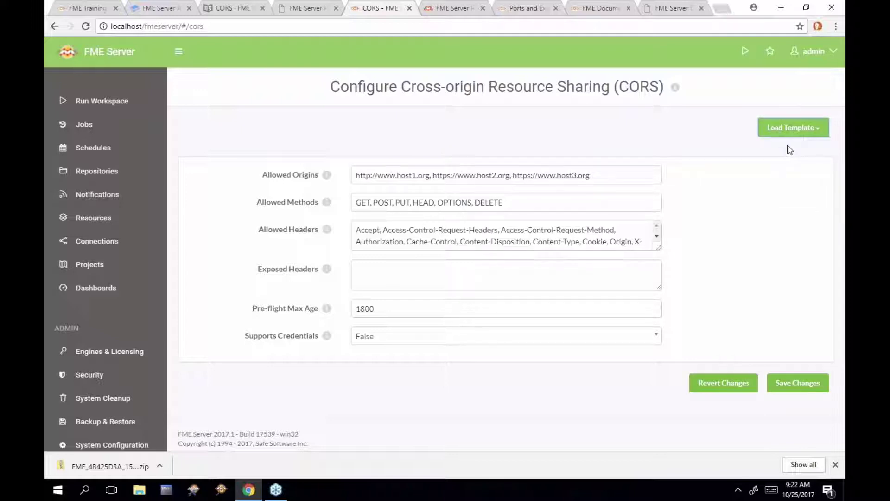
pyautogui.moveTo(596, 175); pyautogui.dragTo(352, 176)
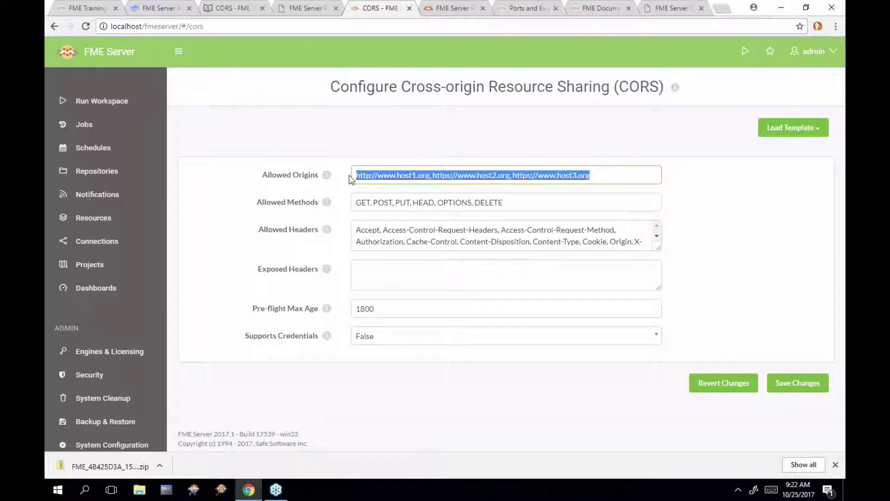
pyautogui.click(795, 134)
# Apply Disable CORS, then restore the Allow All Hosts defaults (origins *, max age 1800)
pyautogui.click(758, 206)
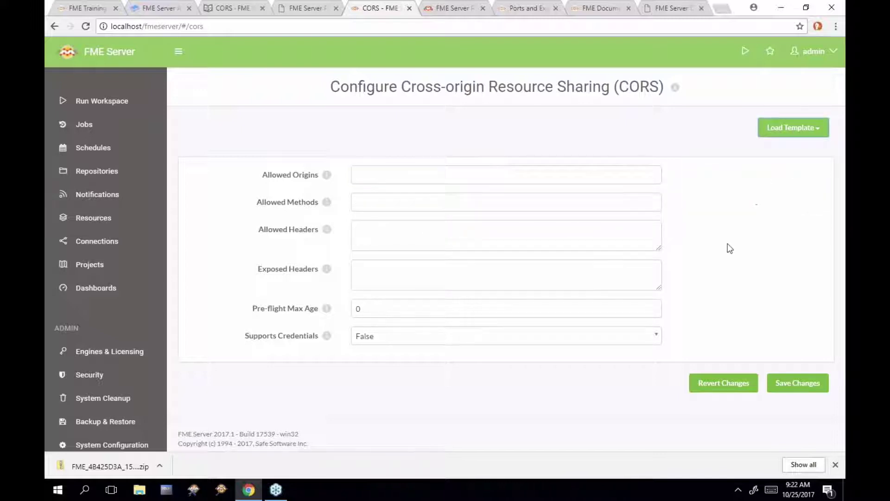
pyautogui.click(781, 135)
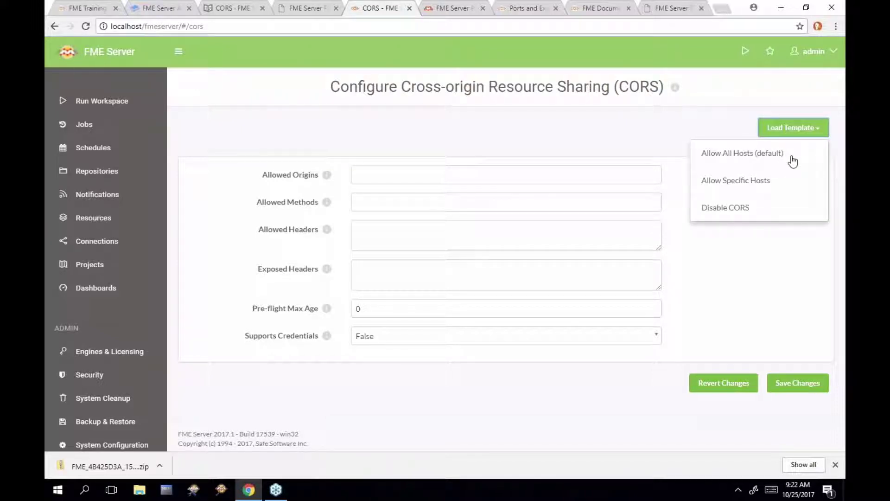
pyautogui.click(792, 157)
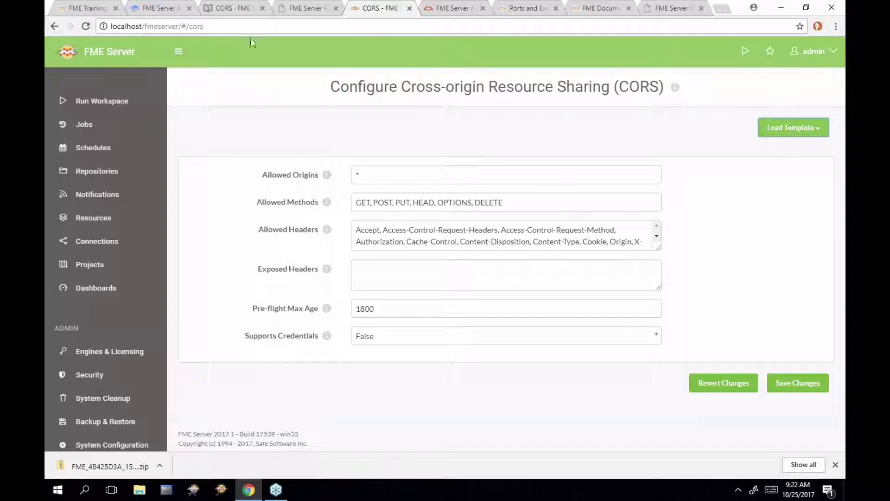
pyautogui.click(241, 10)
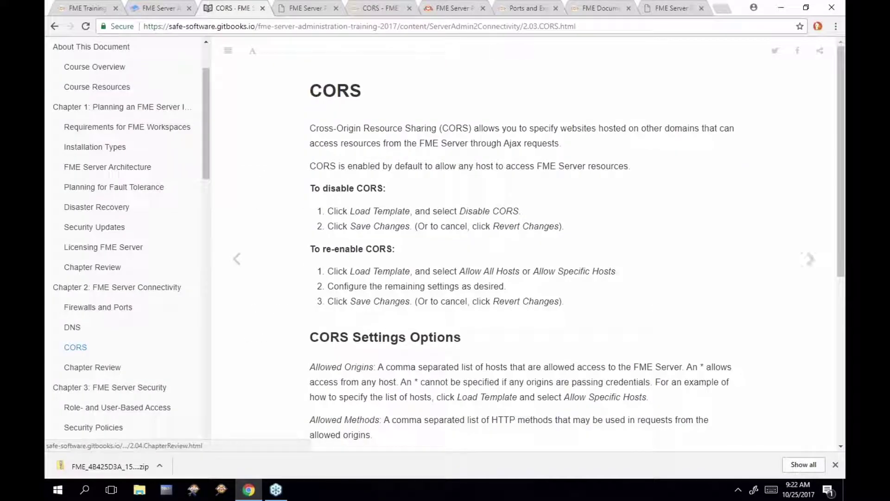
# Scroll to the CORS Settings Options descriptions, then move on to the Chapter Review
pyautogui.scroll(-3, 524, 246)
pyautogui.scroll(-3, 456, 157)
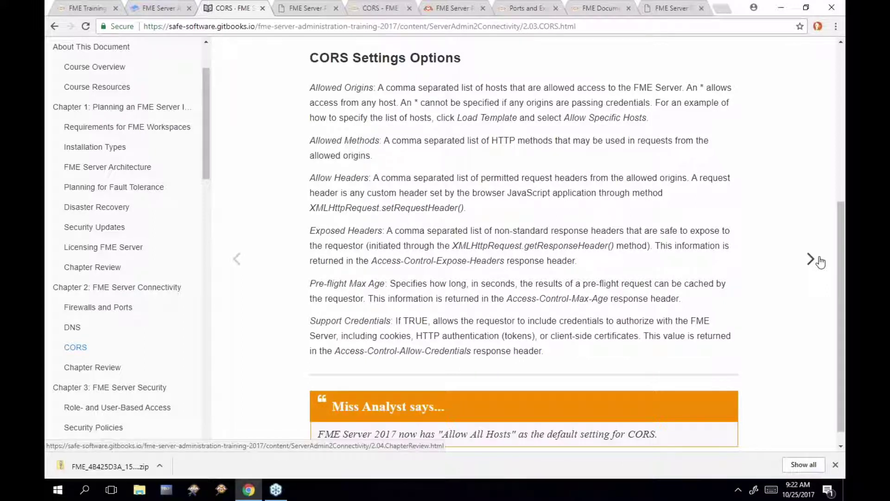
pyautogui.click(819, 260)
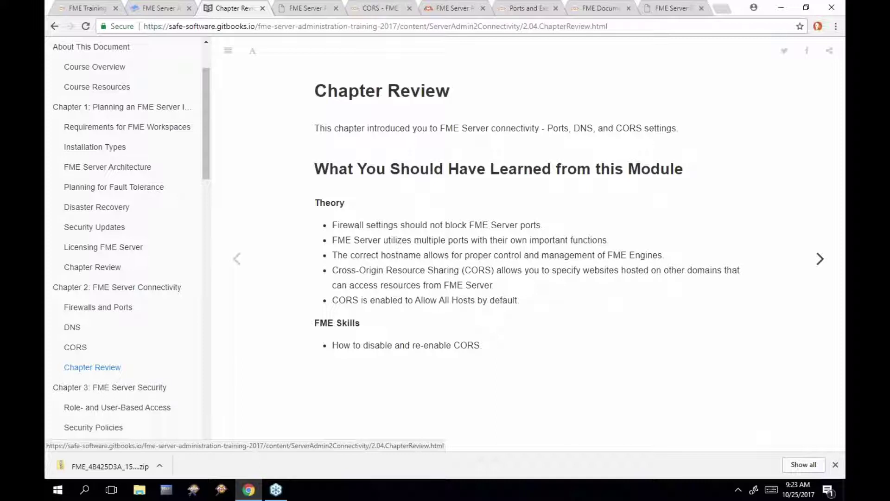
# Highlight the firewall Theory bullet and the word 'hostname' in the third bullet
pyautogui.moveTo(332, 225); pyautogui.dragTo(543, 229)
pyautogui.click(550, 232)
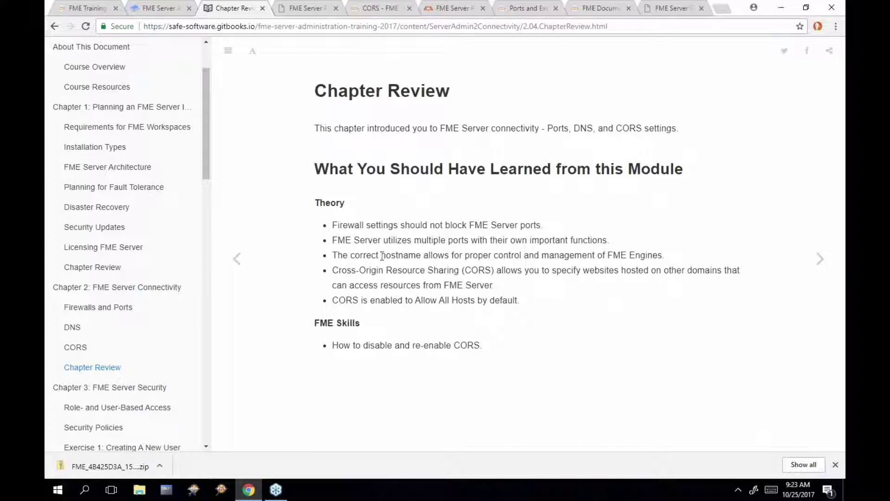
pyautogui.moveTo(383, 256); pyautogui.dragTo(423, 260)
# Advance past the FME Server Security introduction to the Role- and User-Based Access page
pyautogui.scroll(-3, 179, 342)
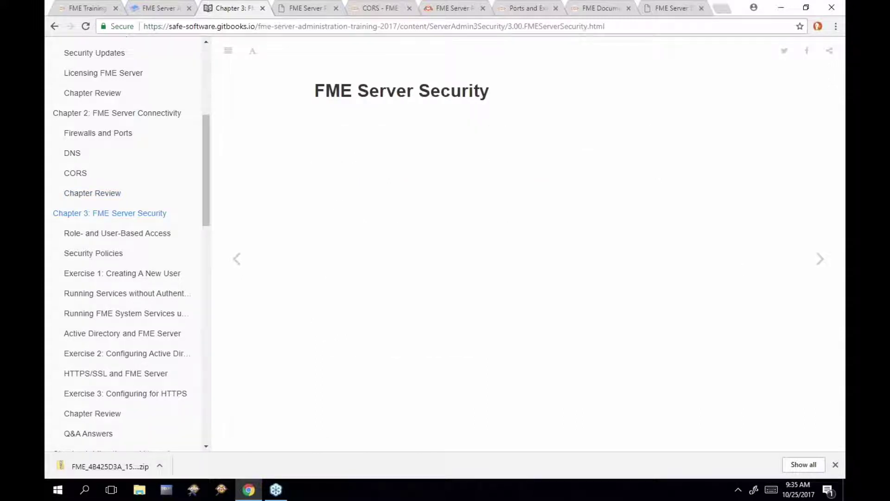
pyautogui.click(820, 264)
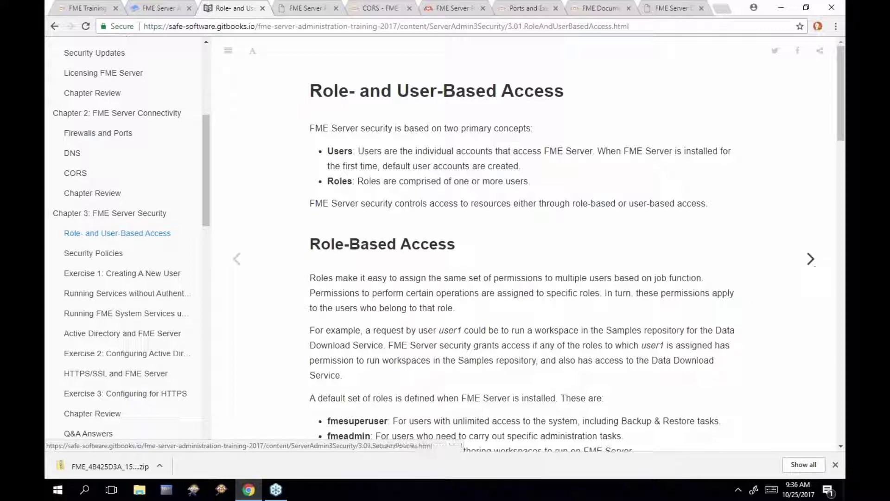
# Highlight each default role in turn: fmesuperuser, fmeadmin, fmeauthor, fmeuser, then fmeguest
pyautogui.scroll(-2, 742, 294)
pyautogui.scroll(-1, 745, 297)
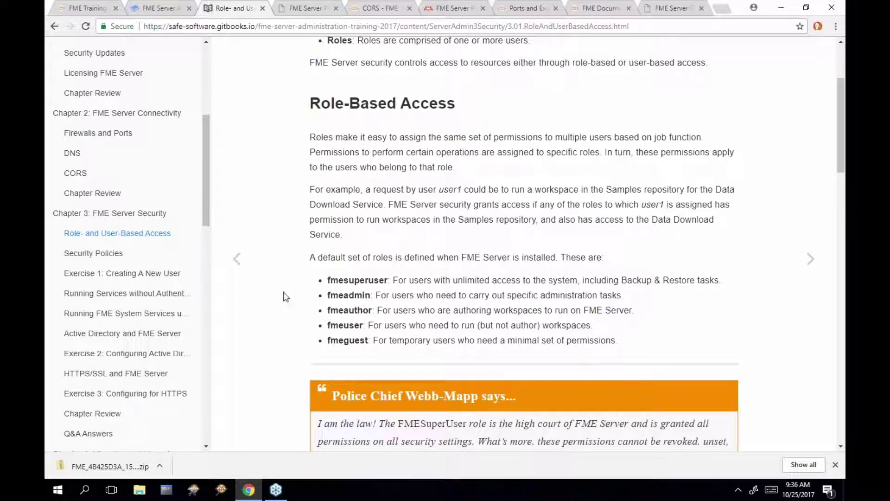
pyautogui.moveTo(328, 282); pyautogui.dragTo(391, 282)
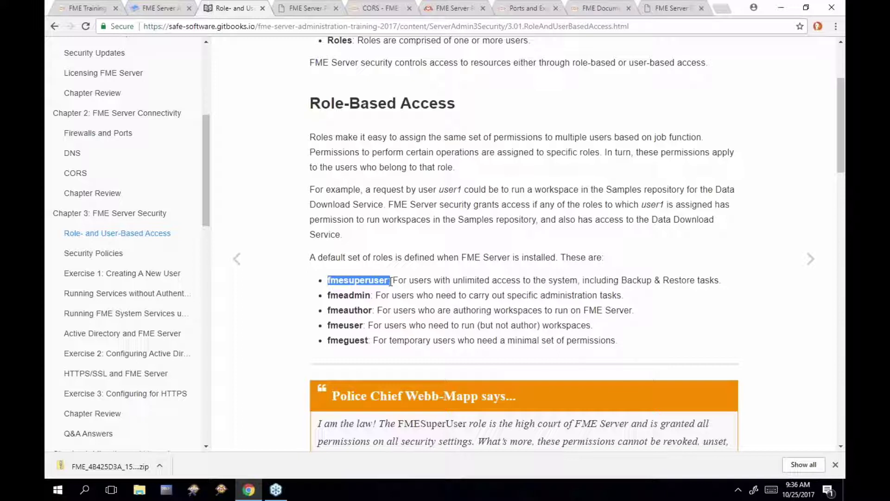
pyautogui.moveTo(328, 295); pyautogui.dragTo(356, 295)
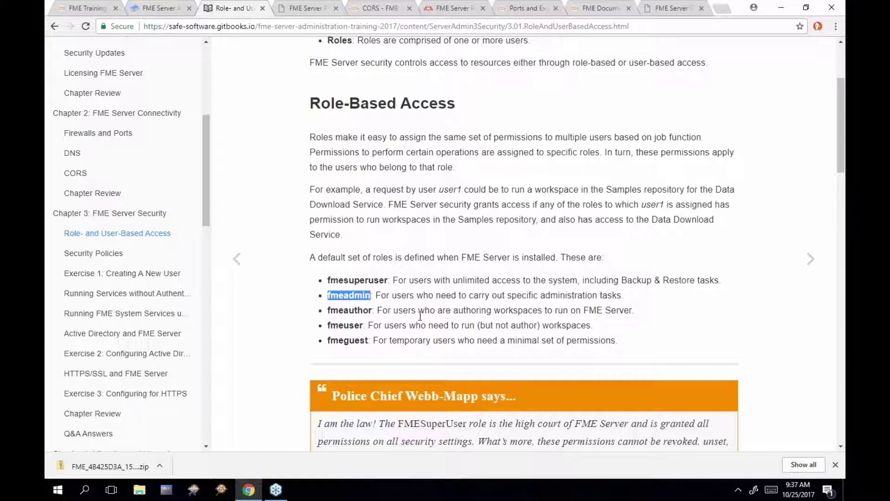
pyautogui.moveTo(326, 313); pyautogui.dragTo(374, 311)
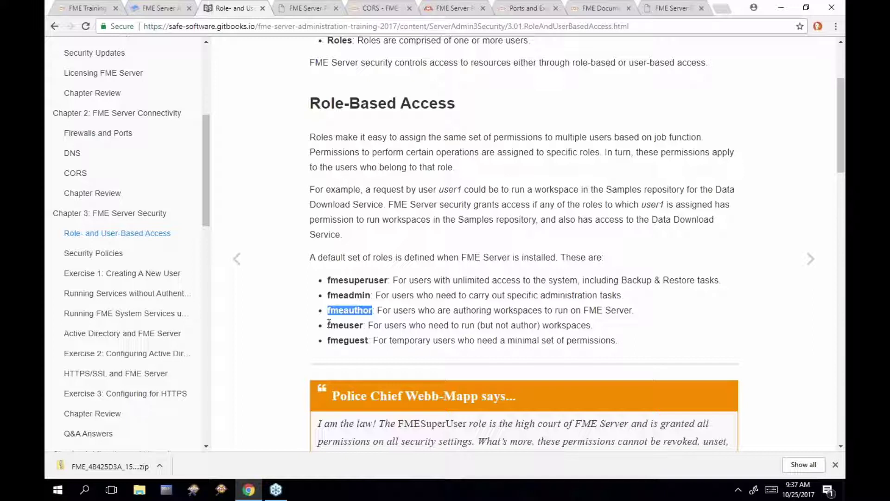
pyautogui.moveTo(329, 324); pyautogui.dragTo(363, 328)
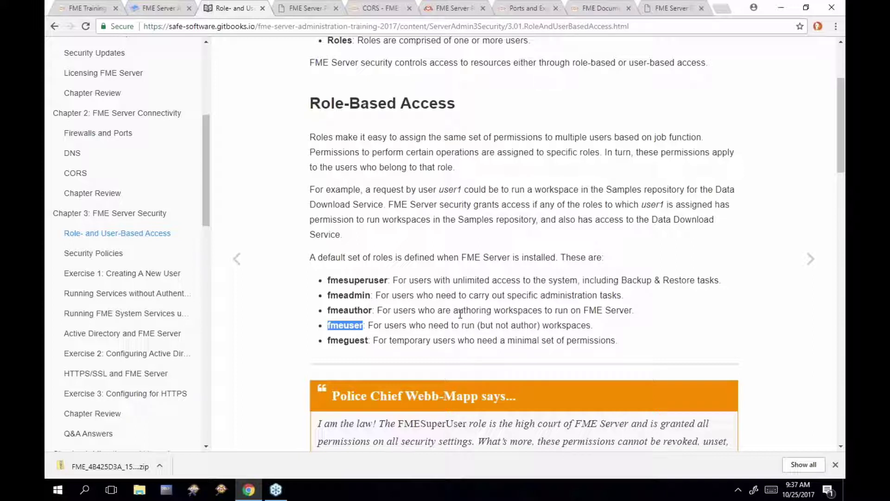
pyautogui.click(328, 341)
pyautogui.moveTo(329, 341); pyautogui.dragTo(374, 337)
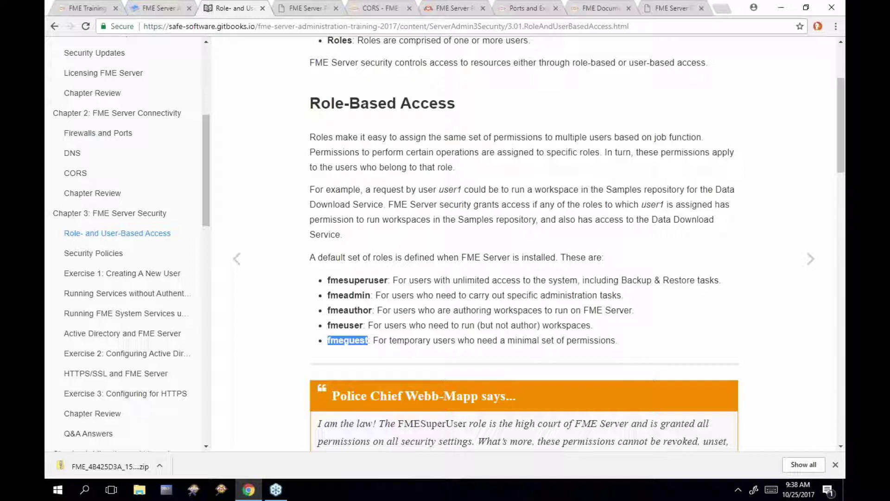
# Read User-Based Access, marking the admin and then the author default account, and continue to User Permission
pyautogui.scroll(-3, 554, 271)
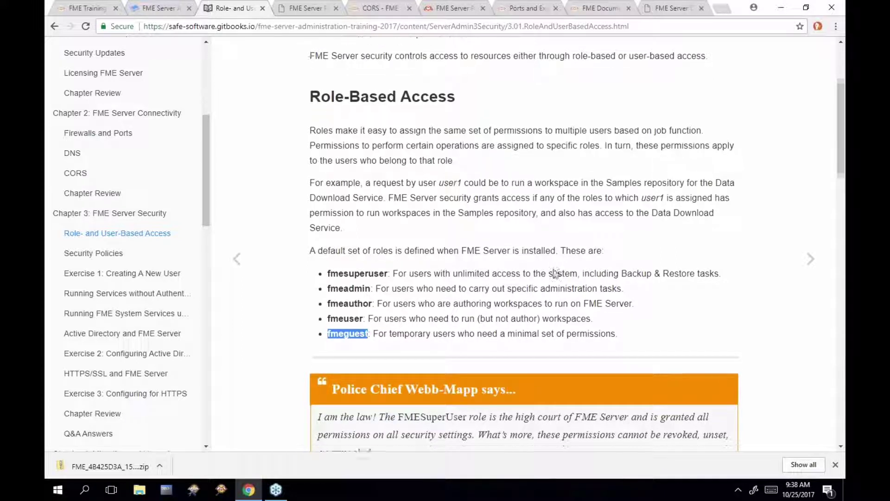
pyautogui.scroll(-4, 555, 272)
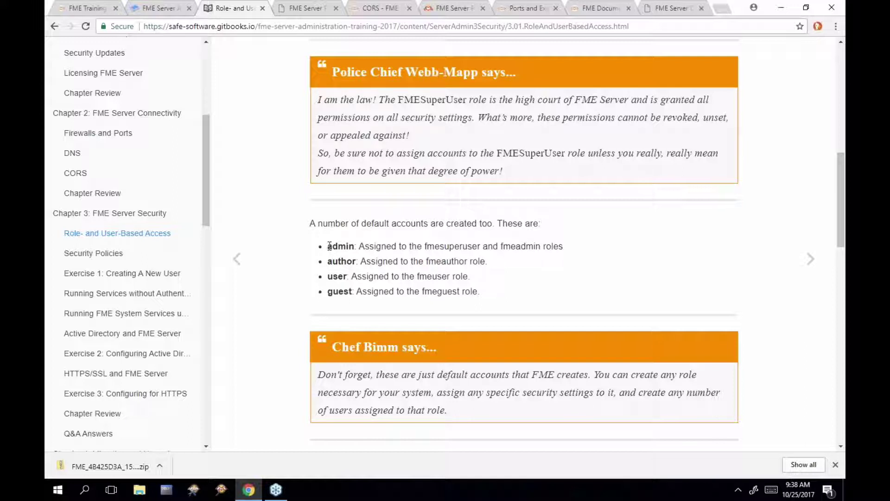
pyautogui.moveTo(329, 246); pyautogui.dragTo(355, 246)
pyautogui.moveTo(329, 262); pyautogui.dragTo(352, 293)
pyautogui.scroll(-6, 360, 293)
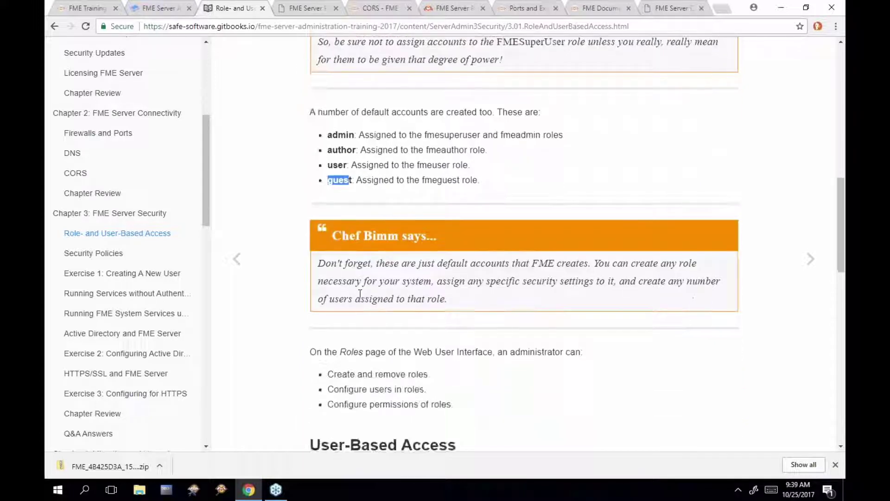
pyautogui.scroll(-2, 524, 245)
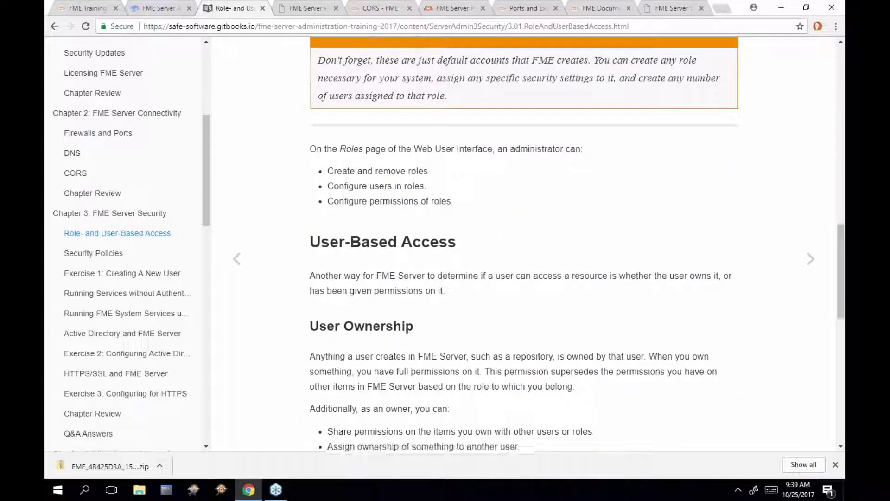
pyautogui.scroll(-1, 753, 287)
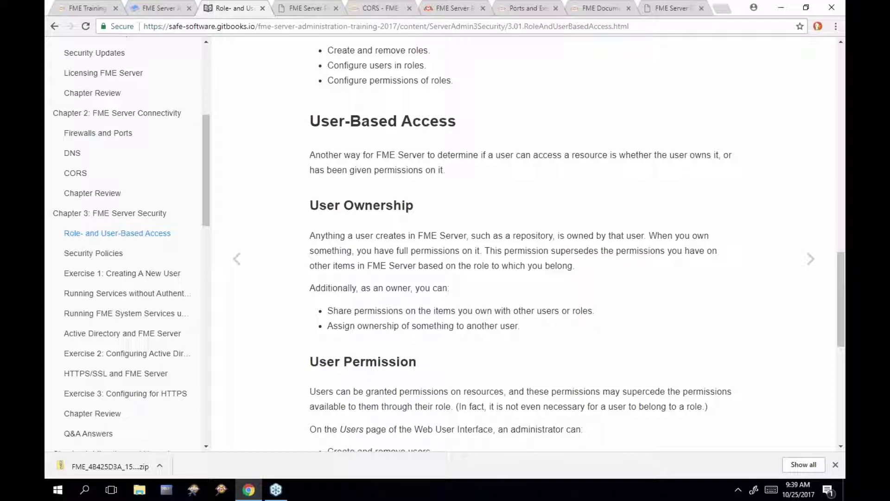
# Close the spare FME Server tab and review the Dashboards repository's sharing options without changing them
pyautogui.click(367, 9)
pyautogui.click(336, 8)
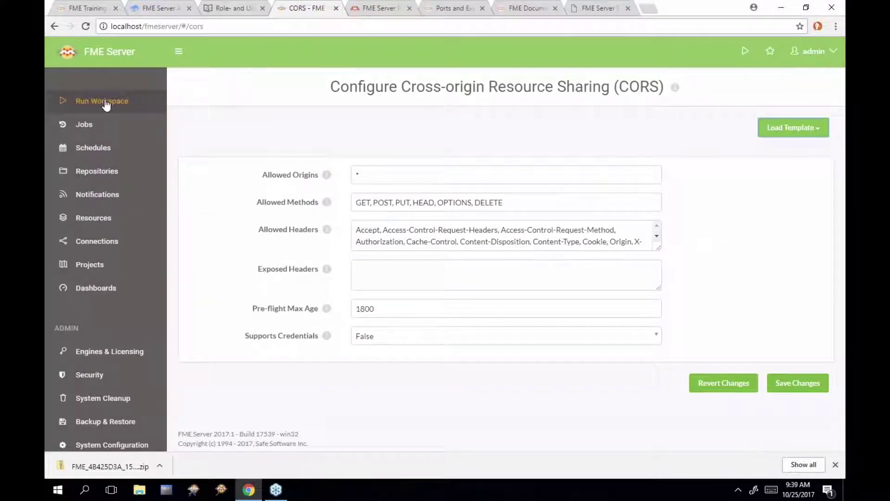
pyautogui.click(117, 172)
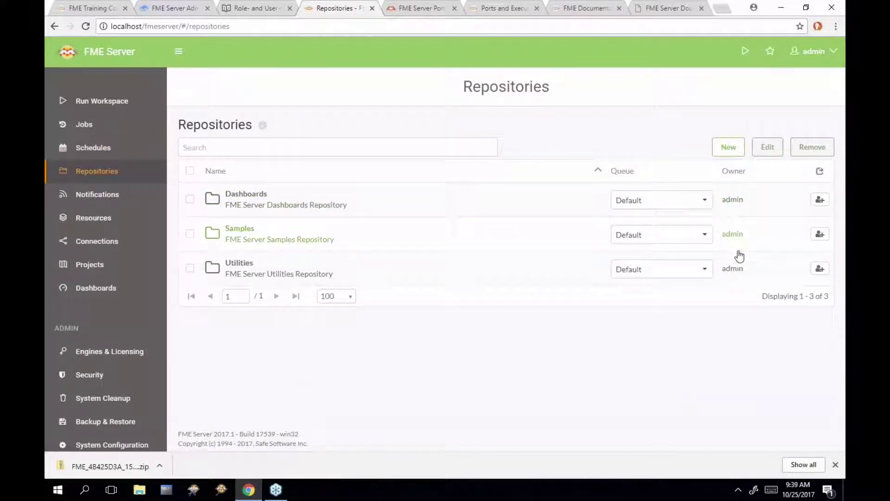
pyautogui.click(819, 202)
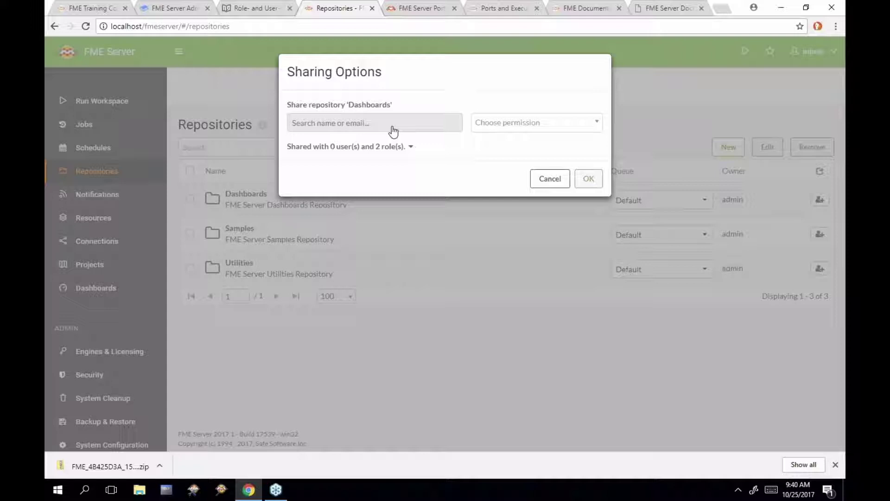
pyautogui.click(558, 184)
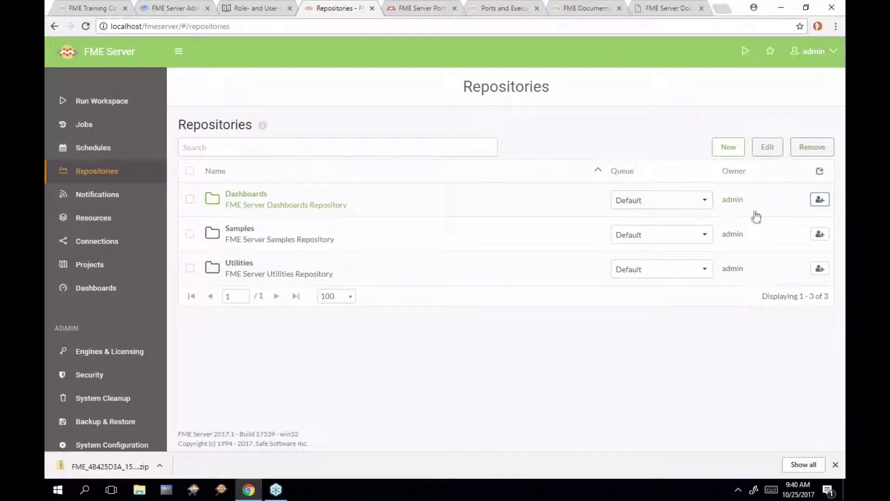
# Check the Schedules page and the admin-owned notification subscriptions, then return to the access guide
pyautogui.click(103, 149)
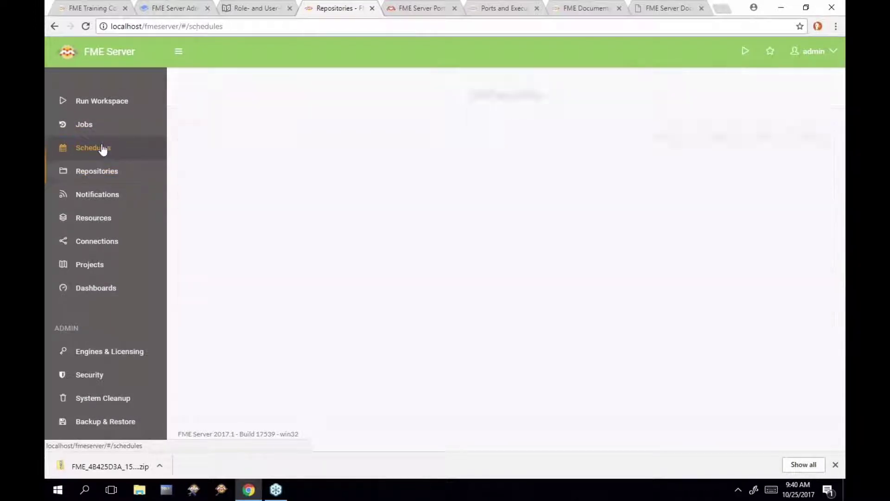
pyautogui.click(106, 195)
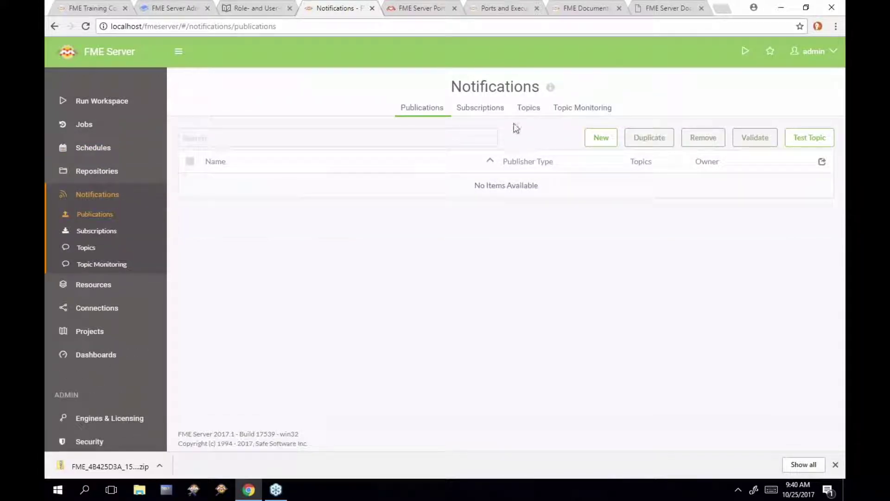
pyautogui.click(497, 114)
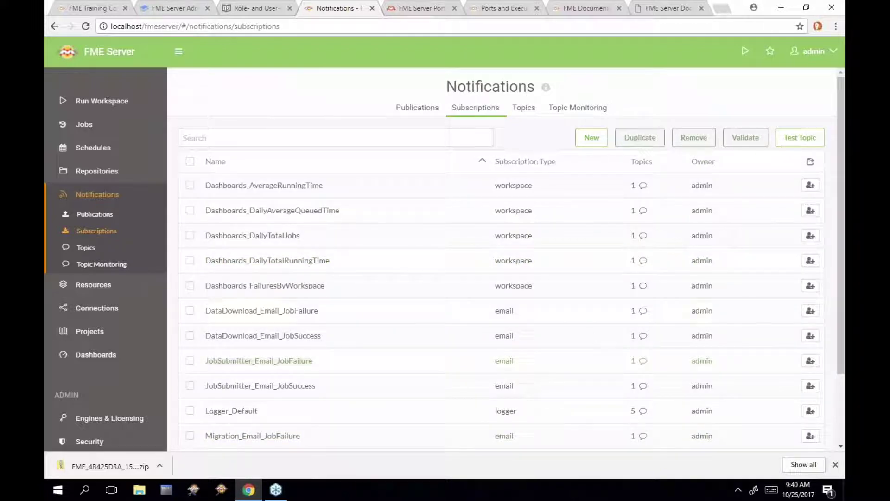
pyautogui.click(256, 8)
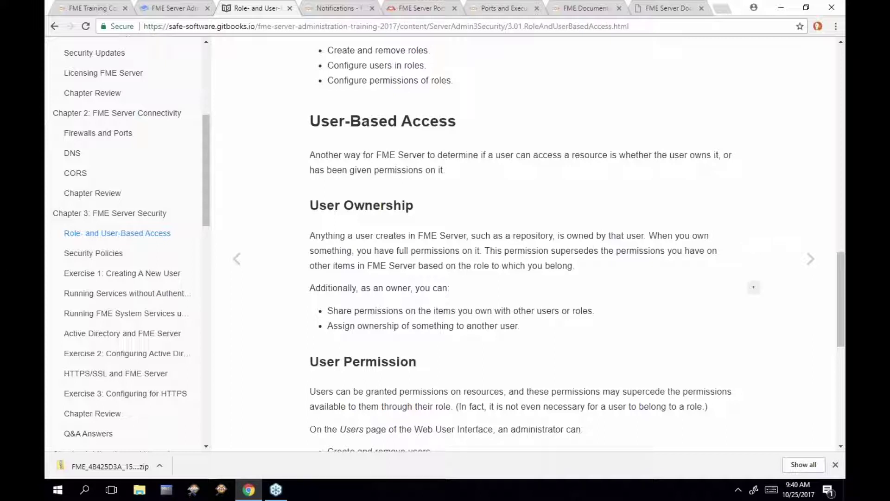
# Highlight the line about assigning ownership to another user, then clear the highlight
pyautogui.scroll(-1, 684, 293)
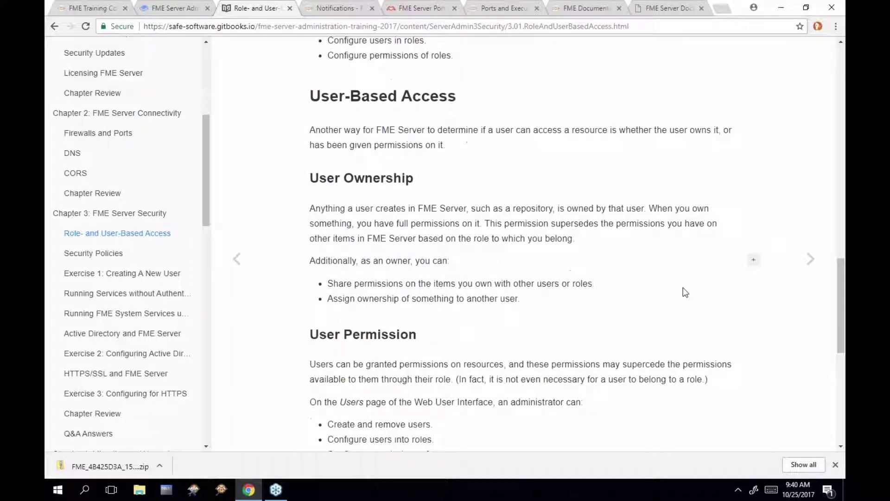
pyautogui.scroll(-1, 685, 292)
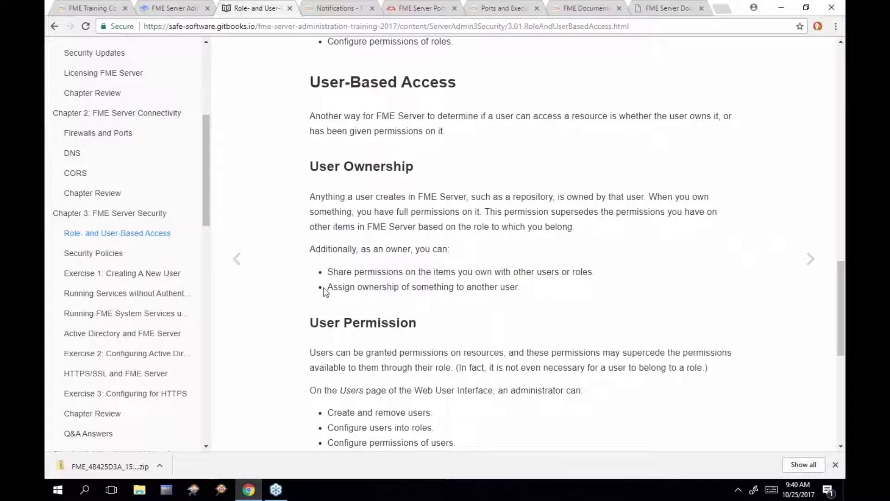
pyautogui.moveTo(325, 287); pyautogui.dragTo(521, 288)
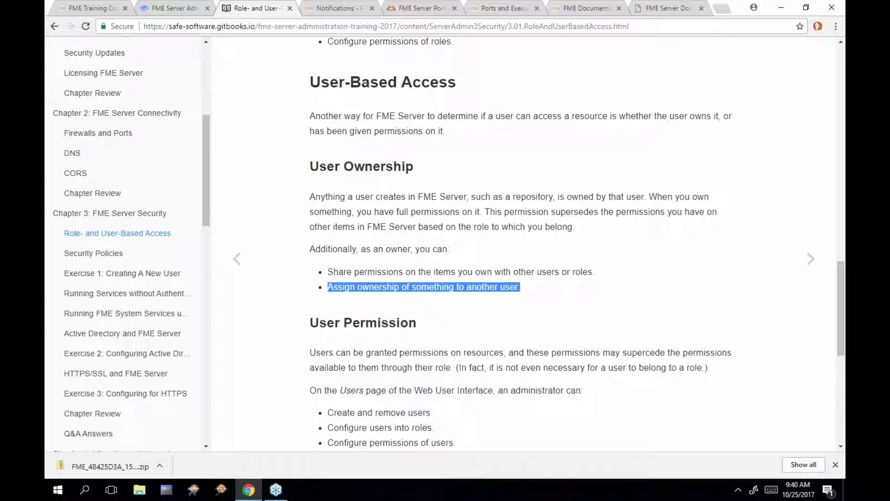
pyautogui.scroll(-2, 522, 289)
pyautogui.click(504, 364)
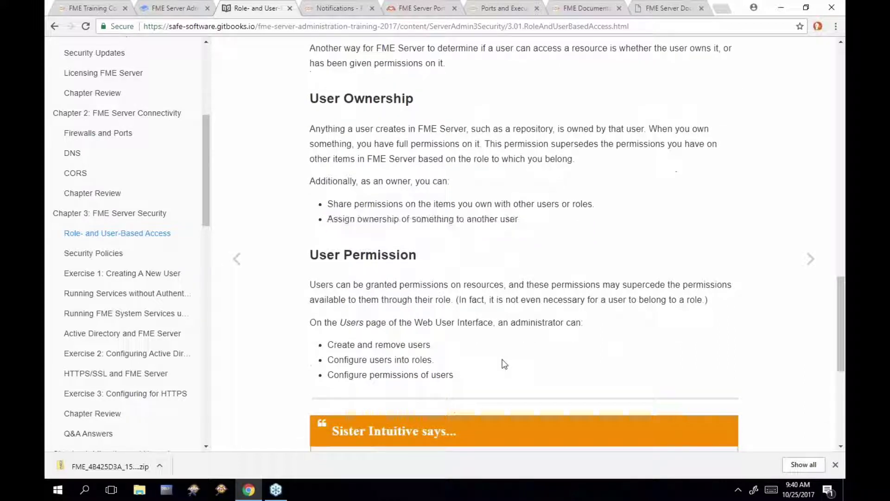
# Scroll to the end of the page and advance to the Security Policies page
pyautogui.scroll(-2, 505, 364)
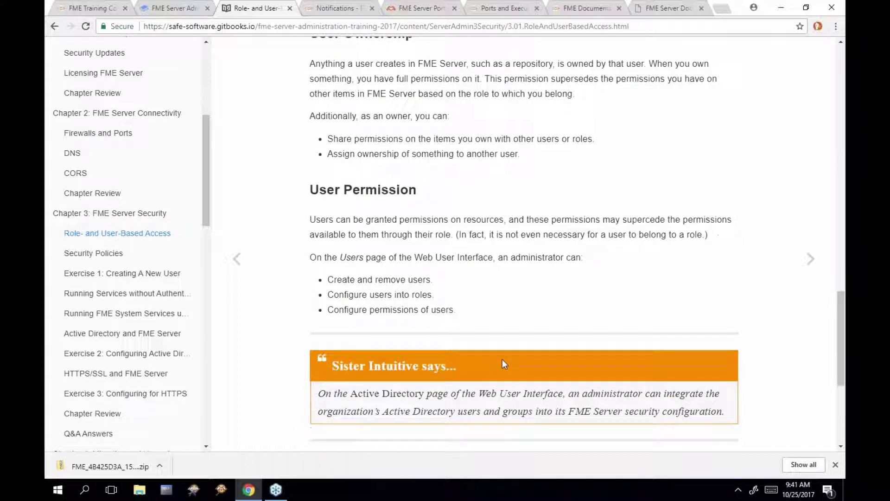
pyautogui.scroll(-4, 505, 364)
pyautogui.scroll(-2, 504, 364)
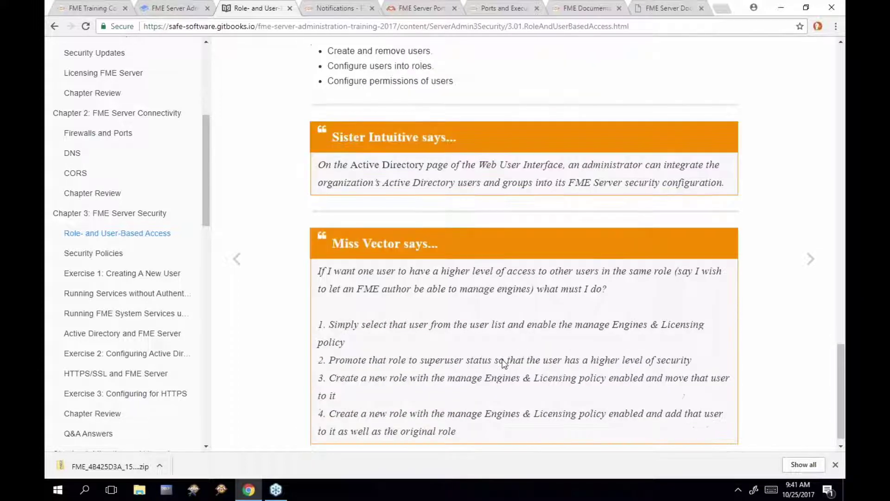
pyautogui.click(811, 261)
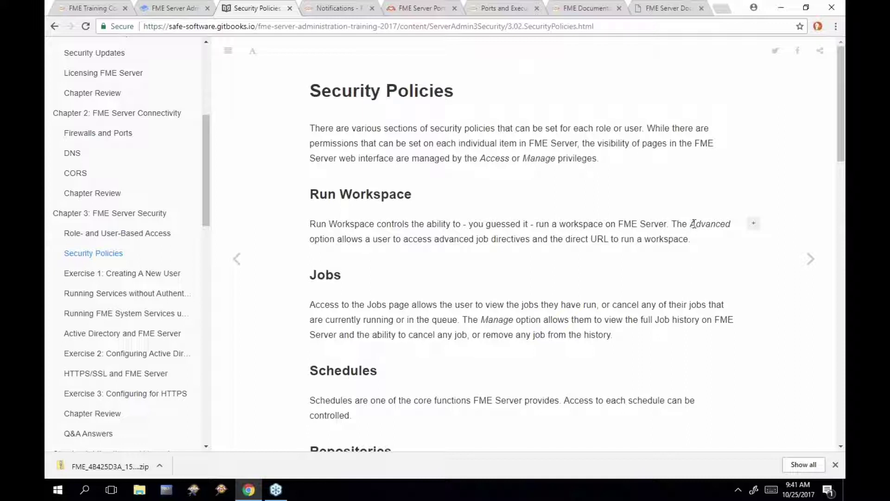
# Highlight the Advanced option, 'Access to the Jobs' and the word 'Manage', then return to FME Server
pyautogui.moveTo(693, 224); pyautogui.dragTo(674, 225)
pyautogui.click(641, 224)
pyautogui.scroll(-1, 392, 256)
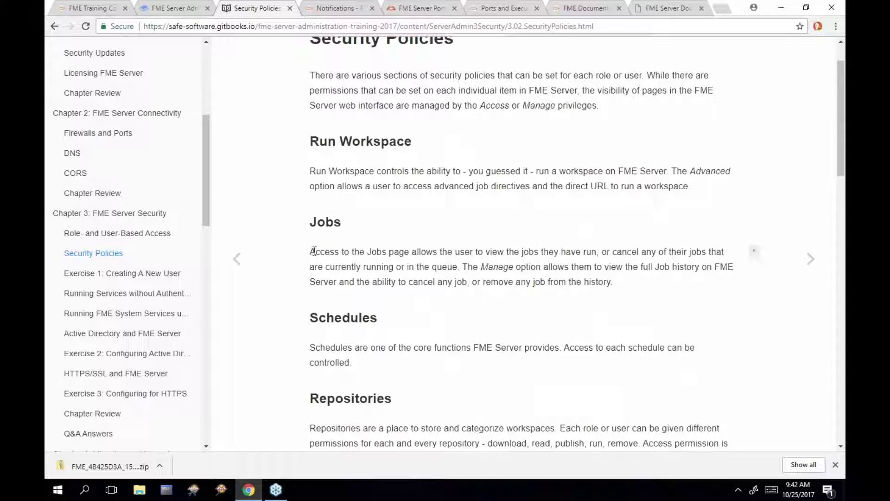
pyautogui.moveTo(309, 252); pyautogui.dragTo(387, 253)
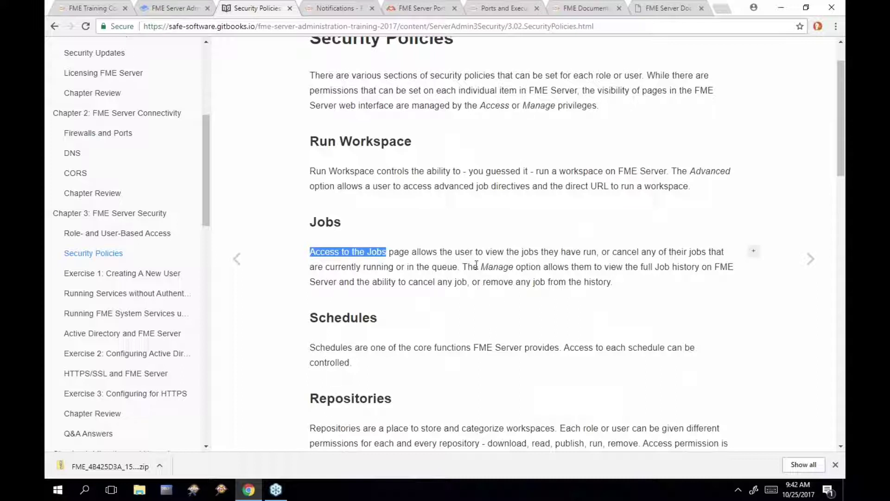
pyautogui.moveTo(480, 266); pyautogui.dragTo(516, 269)
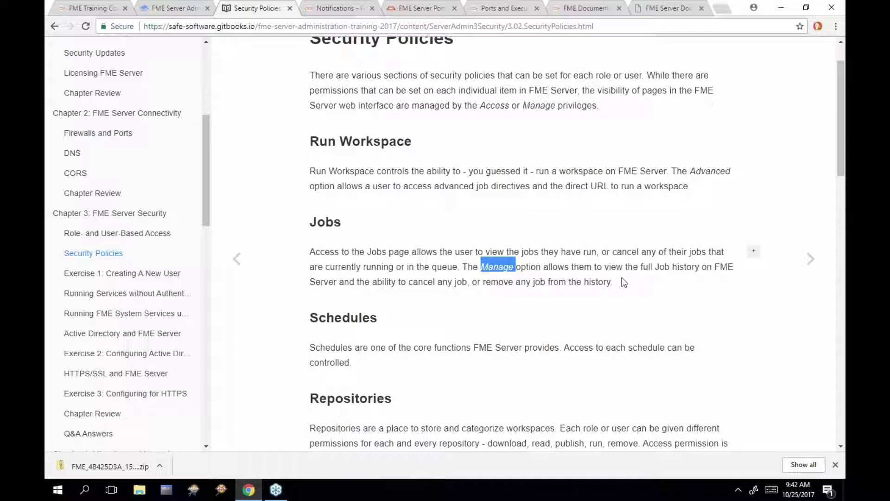
pyautogui.click(331, 13)
# Show jobs for all users and check the Queued, Running and Completed job lists
pyautogui.click(112, 126)
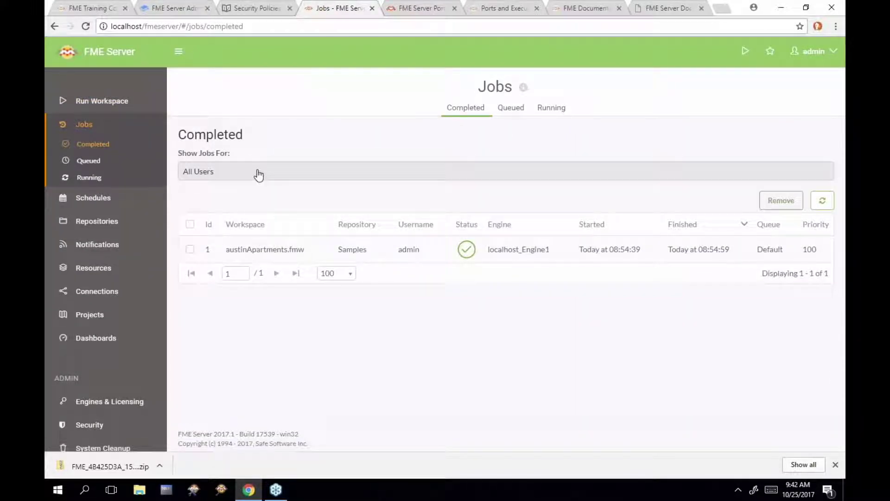
pyautogui.click(259, 174)
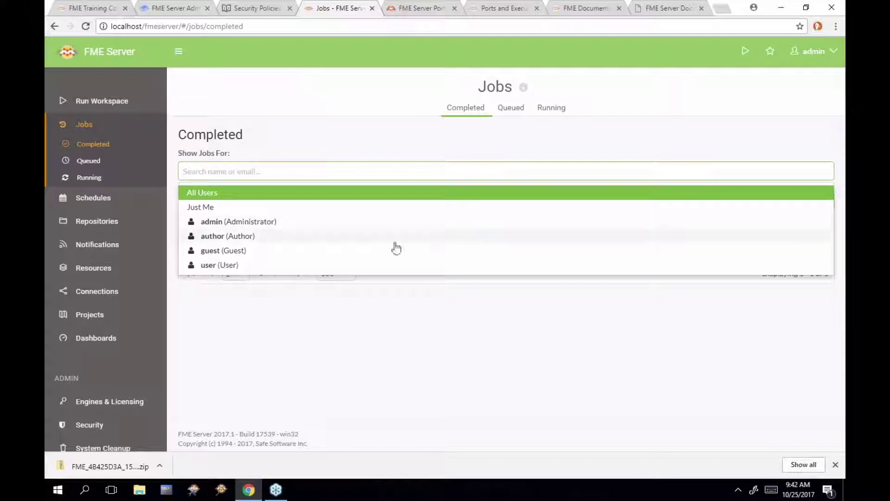
pyautogui.click(441, 192)
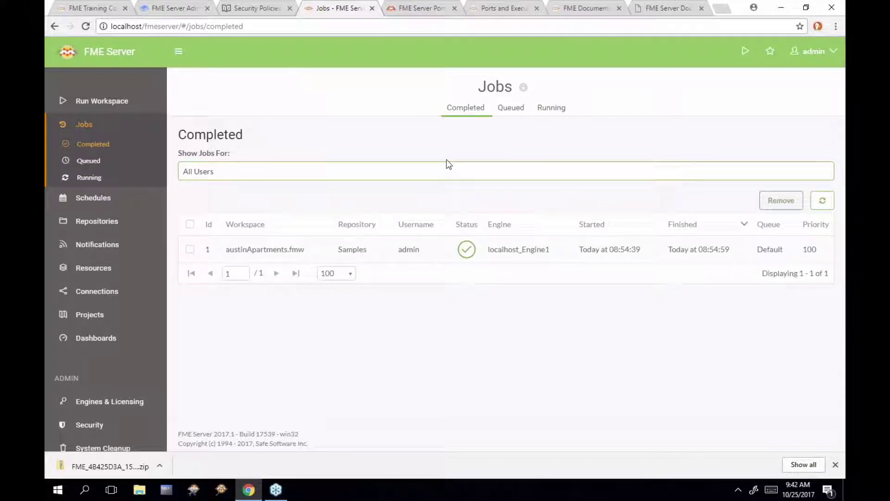
pyautogui.click(518, 114)
pyautogui.click(550, 112)
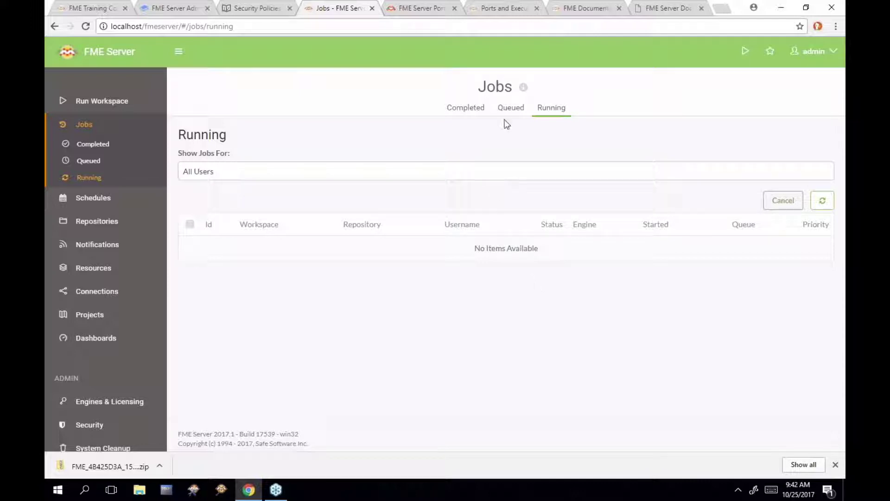
pyautogui.click(466, 112)
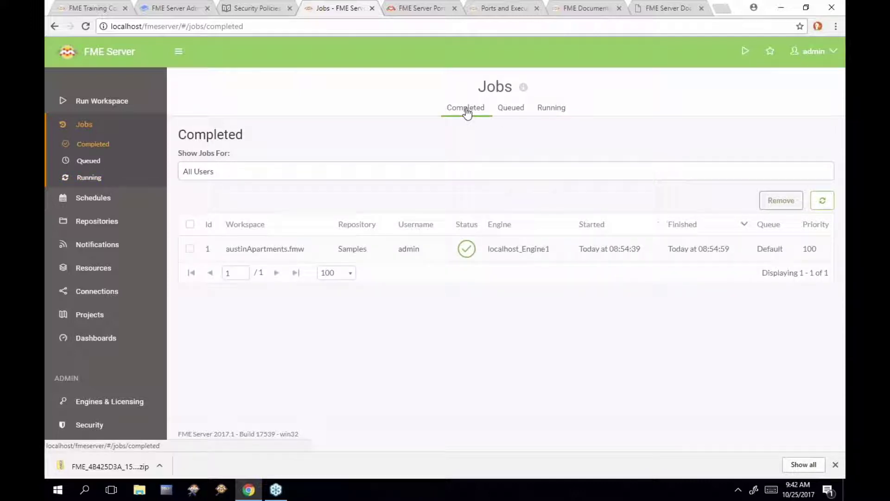
pyautogui.click(268, 9)
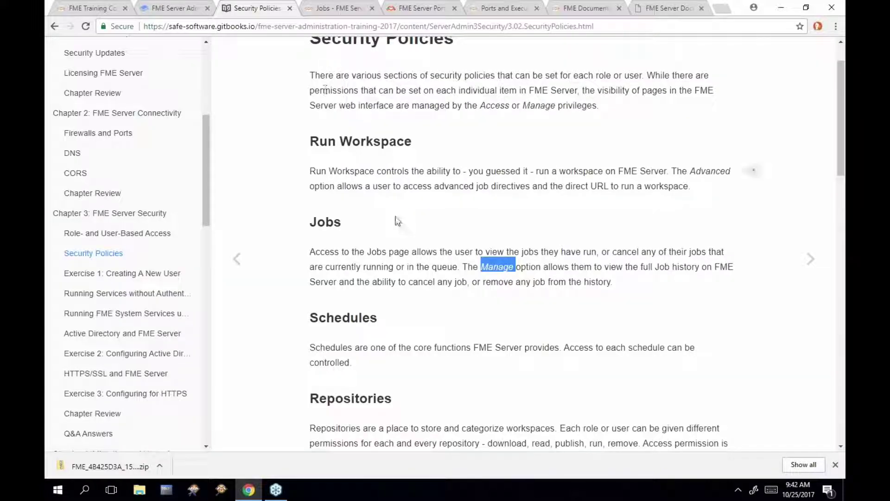
# Highlight the Schedules, Repositories, Publications, Subscriptions and Topics permission headings in turn
pyautogui.scroll(-2, 397, 222)
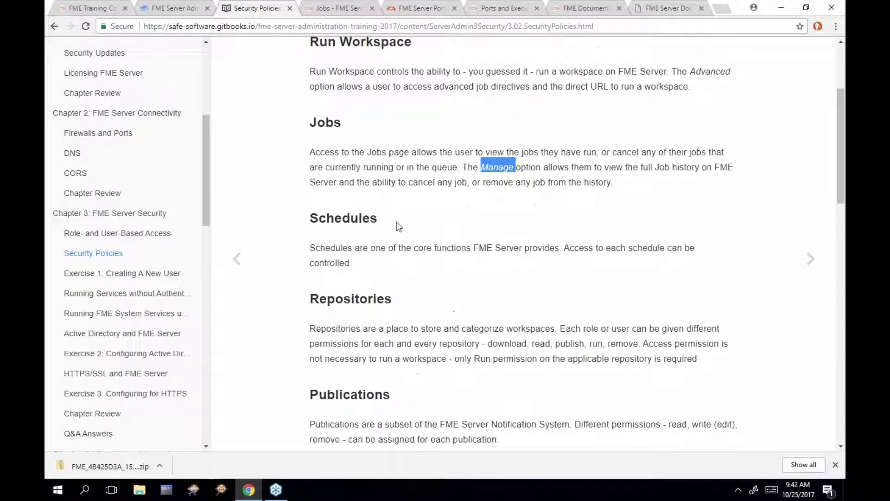
pyautogui.moveTo(312, 218); pyautogui.dragTo(375, 220)
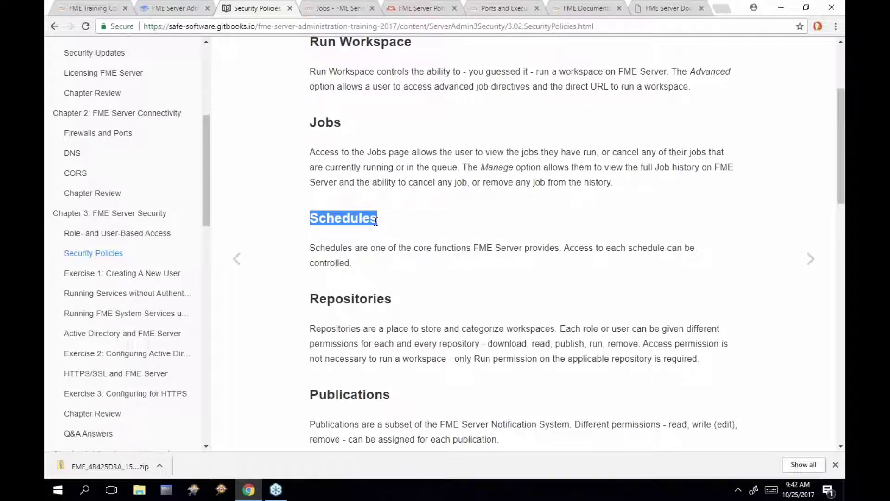
pyautogui.scroll(-1, 754, 247)
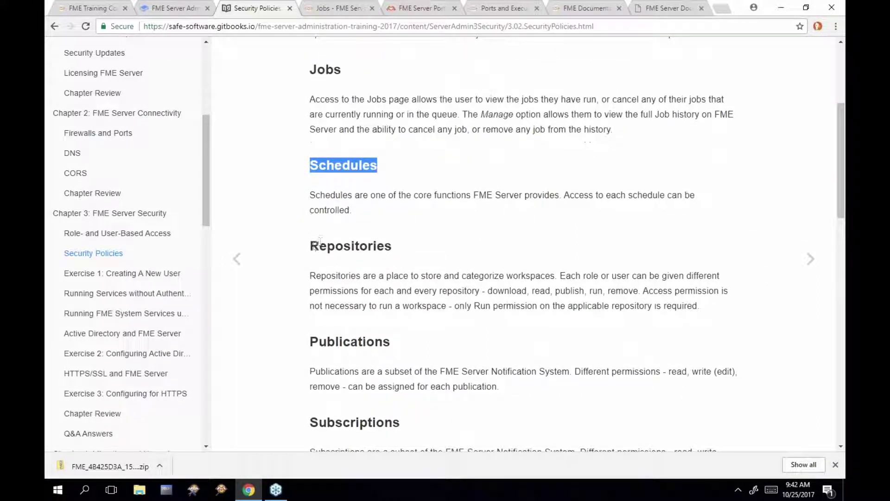
pyautogui.moveTo(309, 244); pyautogui.dragTo(391, 245)
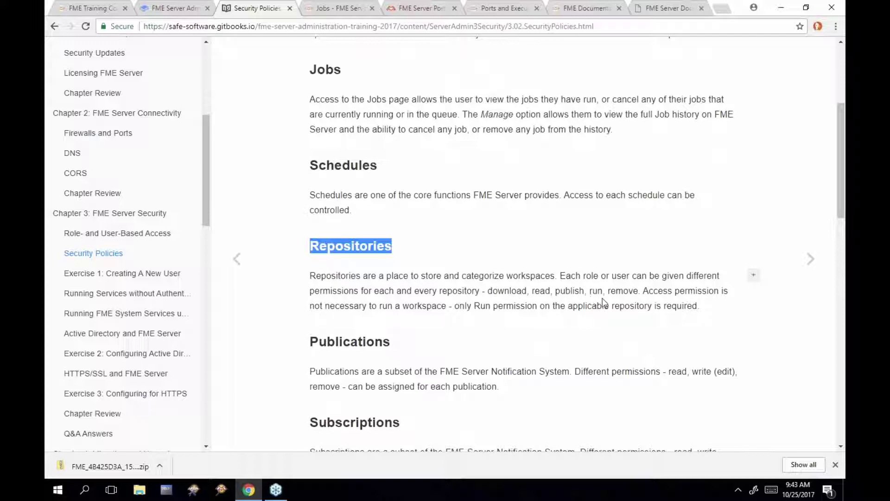
pyautogui.scroll(-4, 543, 291)
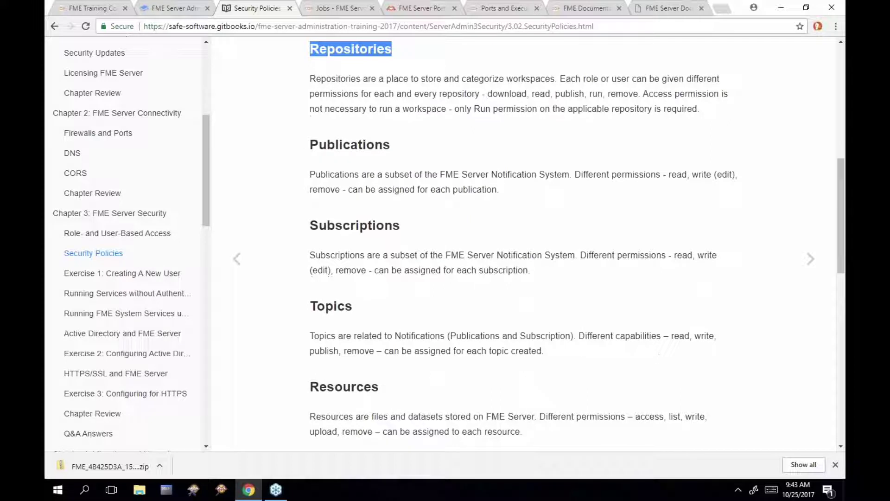
pyautogui.click(310, 151)
pyautogui.moveTo(311, 151); pyautogui.dragTo(311, 175)
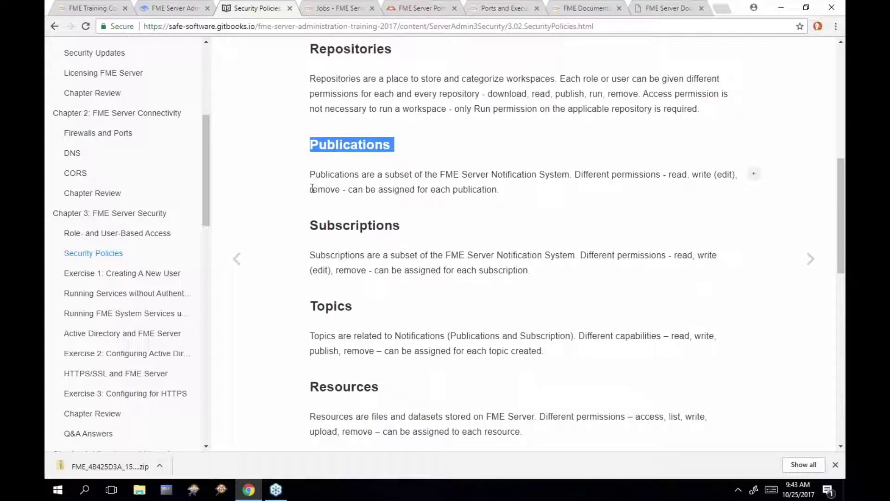
pyautogui.moveTo(310, 223); pyautogui.dragTo(402, 224)
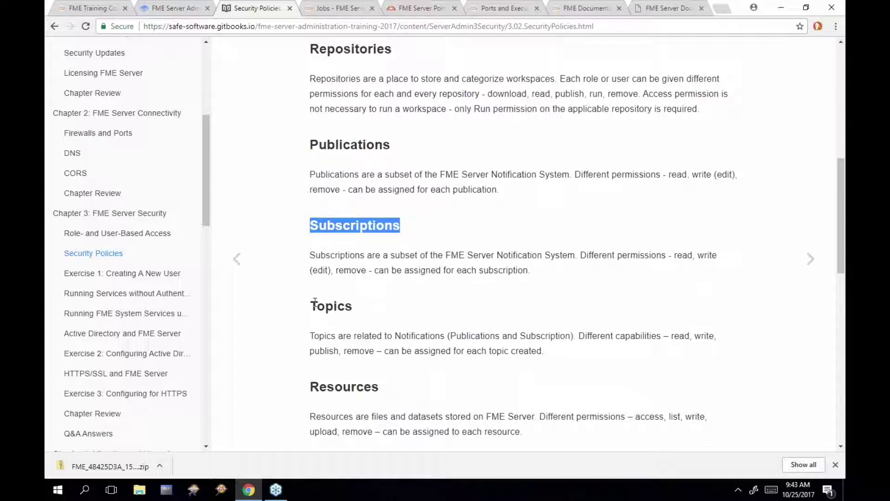
pyautogui.moveTo(310, 304); pyautogui.dragTo(353, 306)
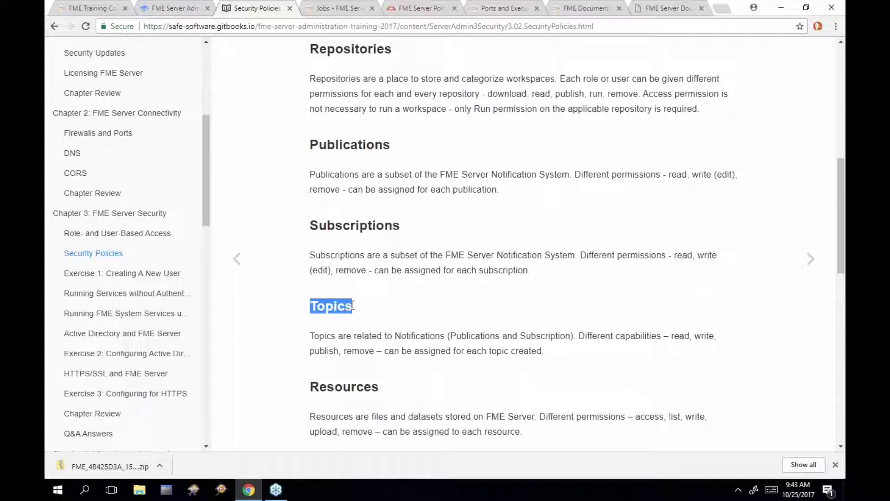
# Check the notification Publications, Subscriptions and eight admin-owned Topics, then go back to Security Policies
pyautogui.click(338, 9)
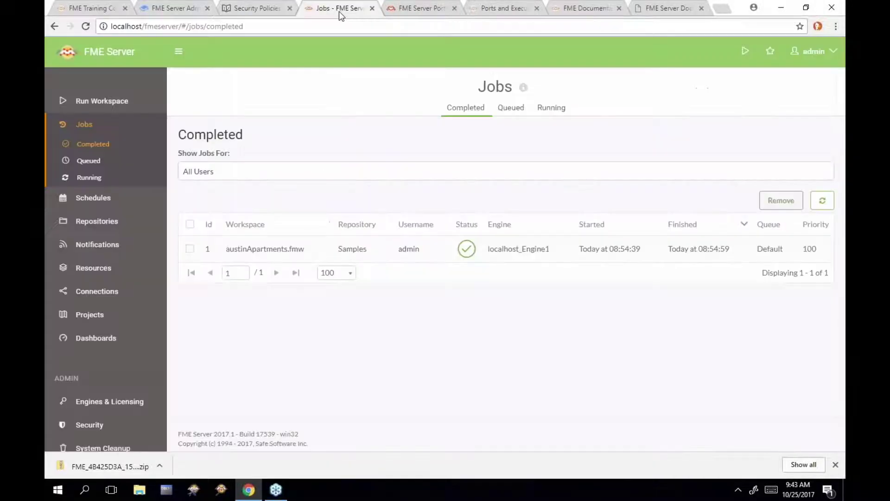
pyautogui.click(99, 243)
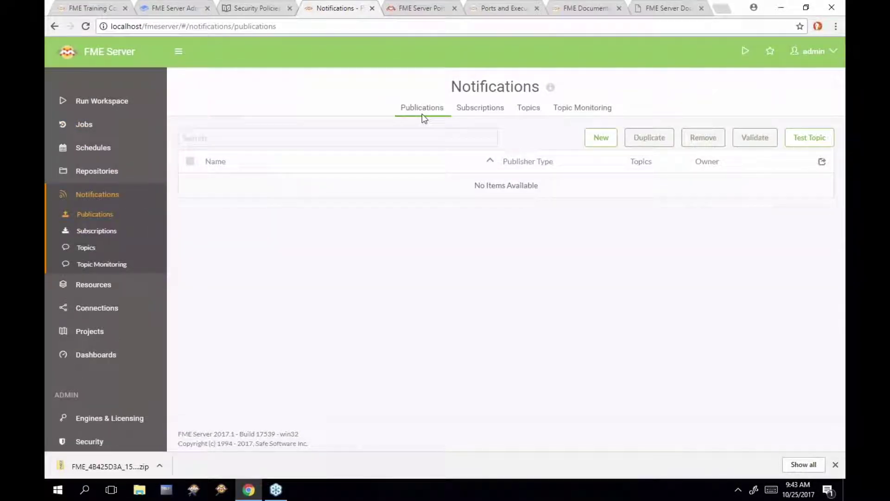
pyautogui.click(477, 111)
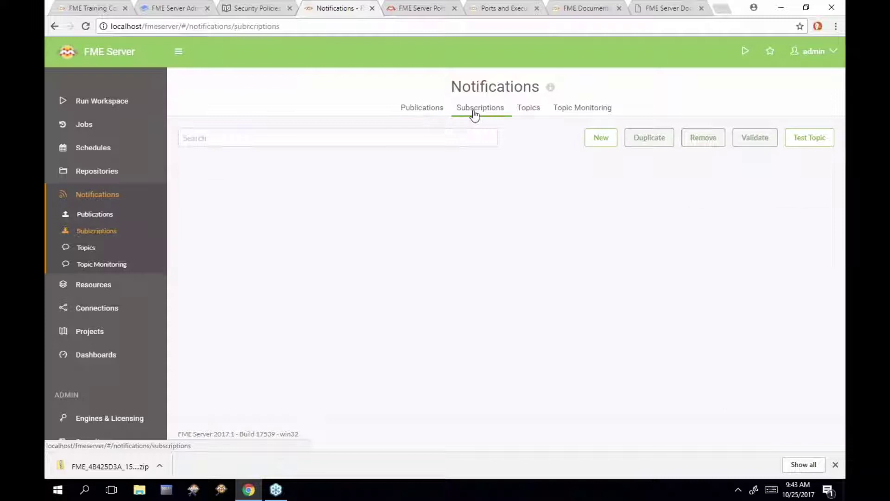
pyautogui.click(523, 111)
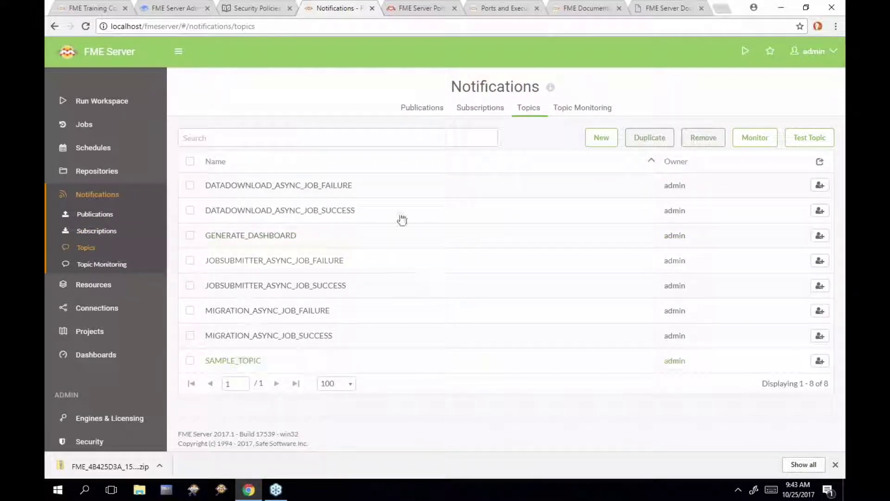
pyautogui.click(266, 9)
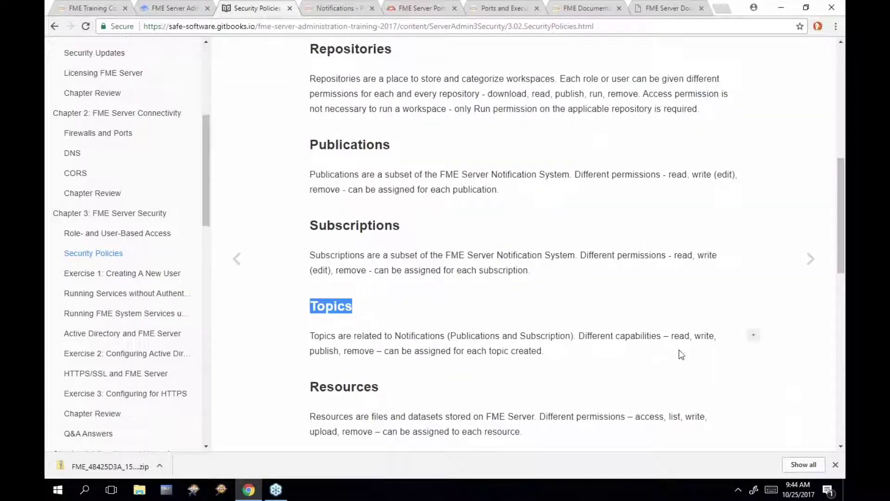
pyautogui.scroll(-4, 556, 291)
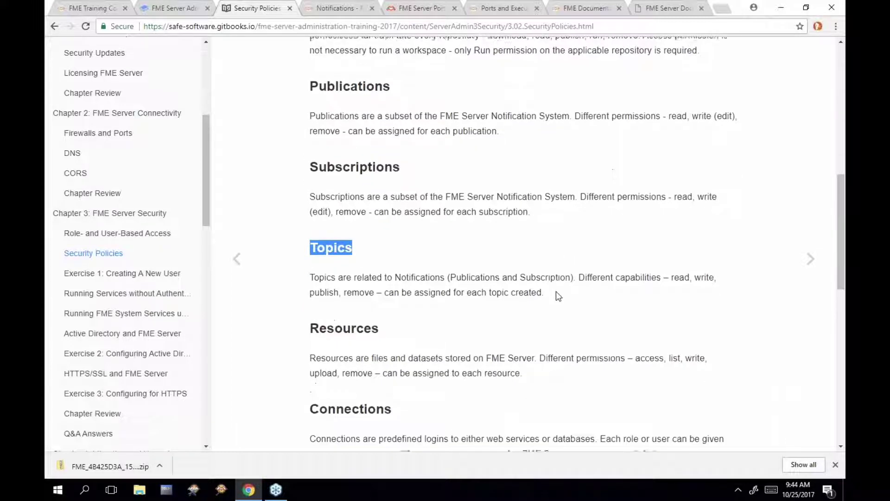
pyautogui.scroll(-2, 555, 291)
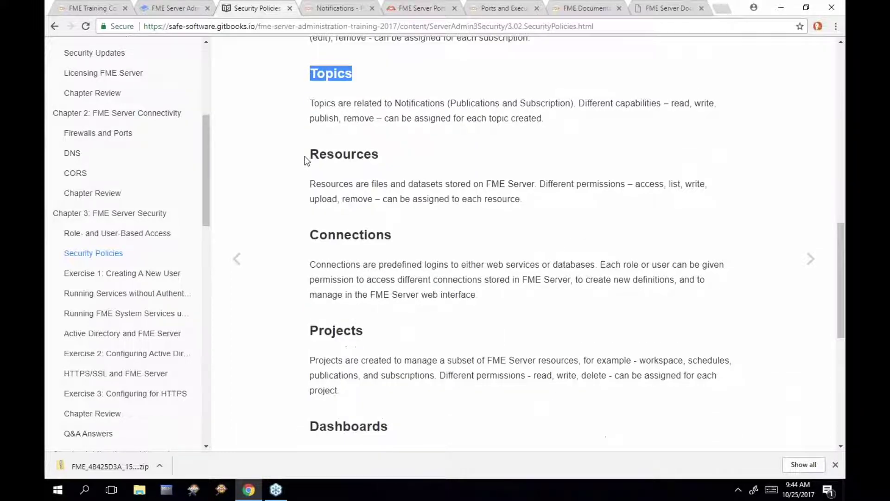
pyautogui.moveTo(309, 155); pyautogui.dragTo(379, 156)
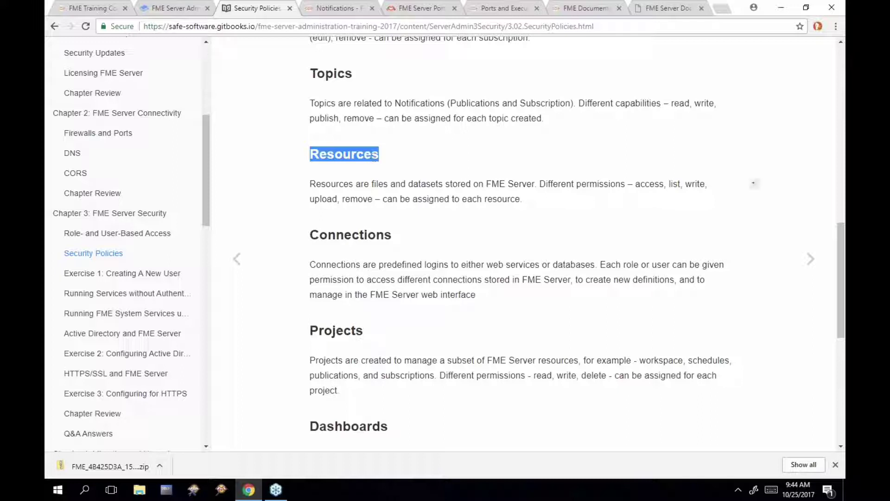
pyautogui.click(311, 235)
pyautogui.moveTo(310, 234); pyautogui.dragTo(393, 237)
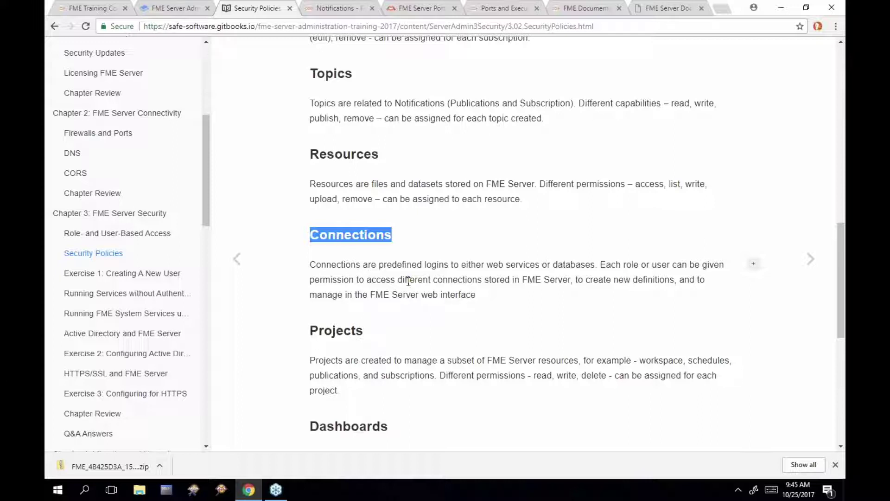
pyautogui.scroll(-3, 409, 282)
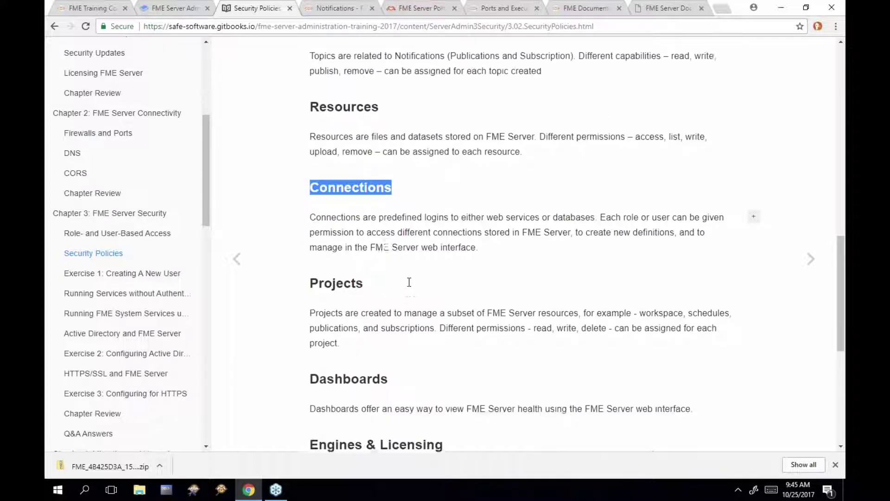
pyautogui.moveTo(310, 196); pyautogui.dragTo(364, 198)
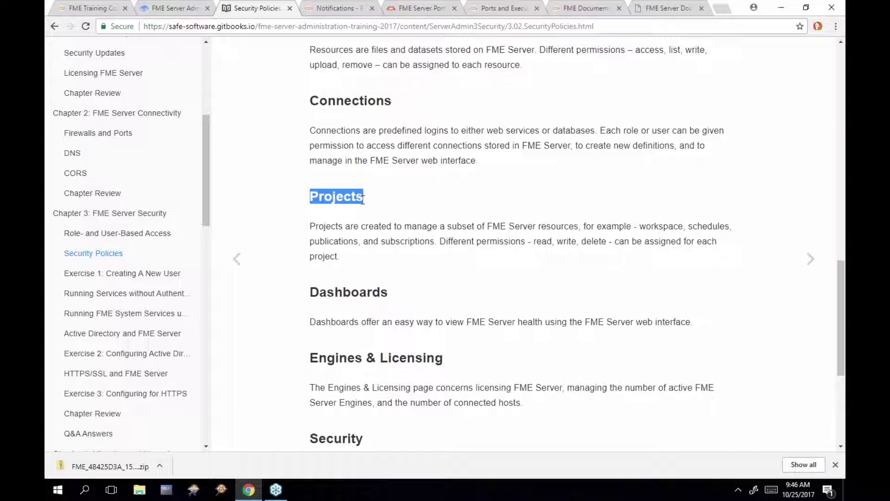
pyautogui.scroll(-1, 328, 240)
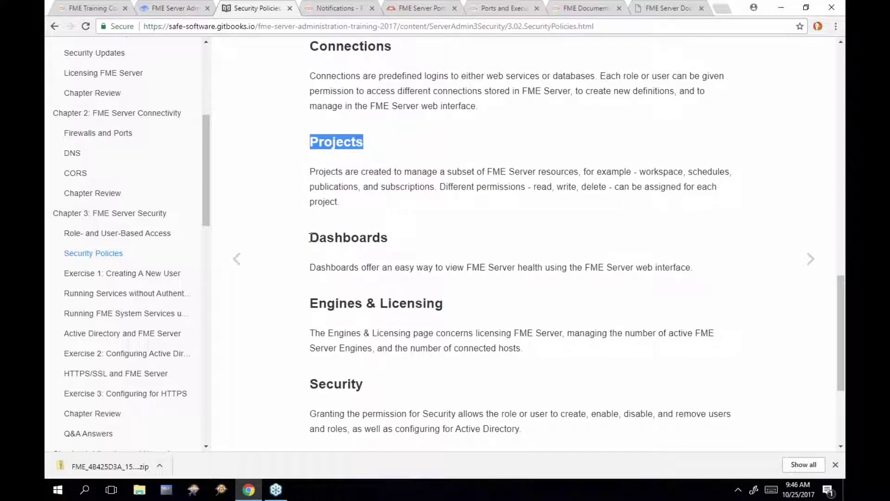
pyautogui.moveTo(310, 239); pyautogui.dragTo(387, 233)
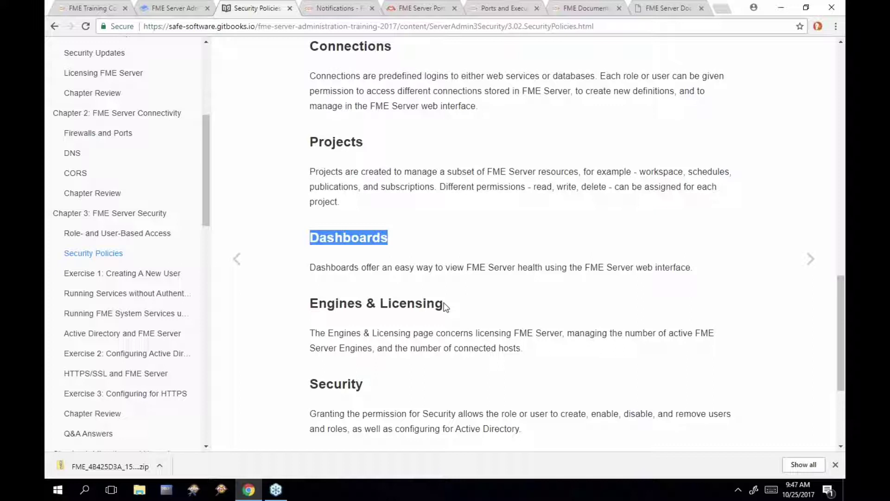
# Highlight the Engines & Licensing, Security, System Cleanup and Services headings, then open Exercise 1
pyautogui.scroll(-1, 445, 307)
pyautogui.moveTo(310, 266); pyautogui.dragTo(443, 269)
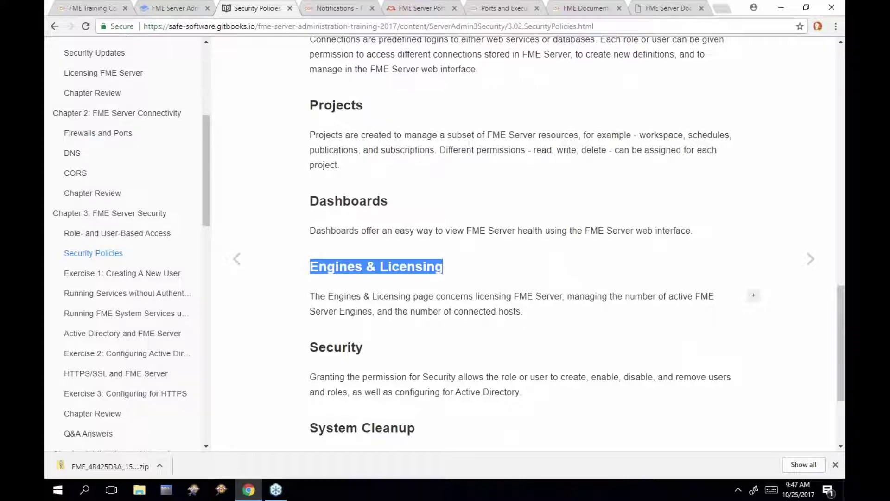
pyautogui.scroll(-3, 313, 202)
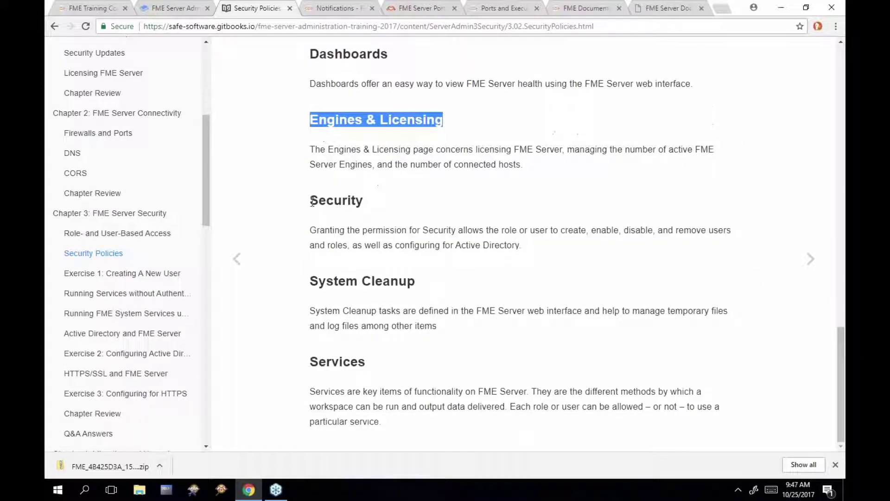
pyautogui.moveTo(313, 203); pyautogui.dragTo(363, 207)
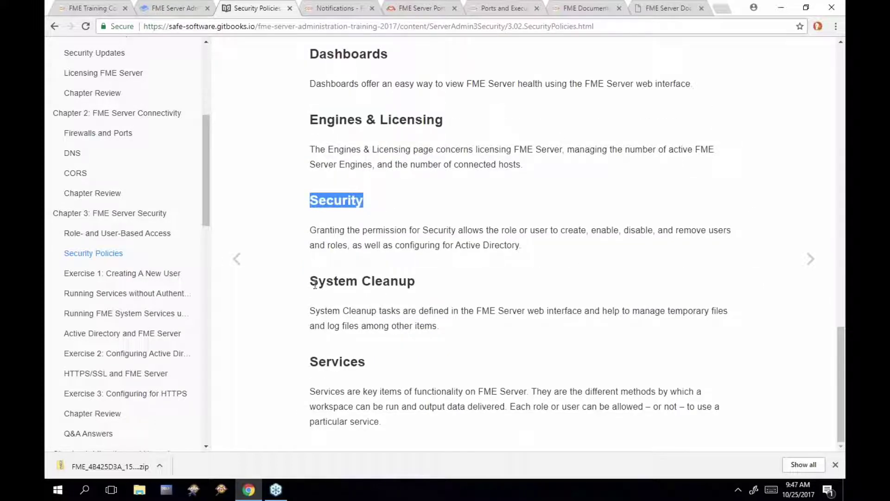
pyautogui.moveTo(311, 284); pyautogui.dragTo(416, 285)
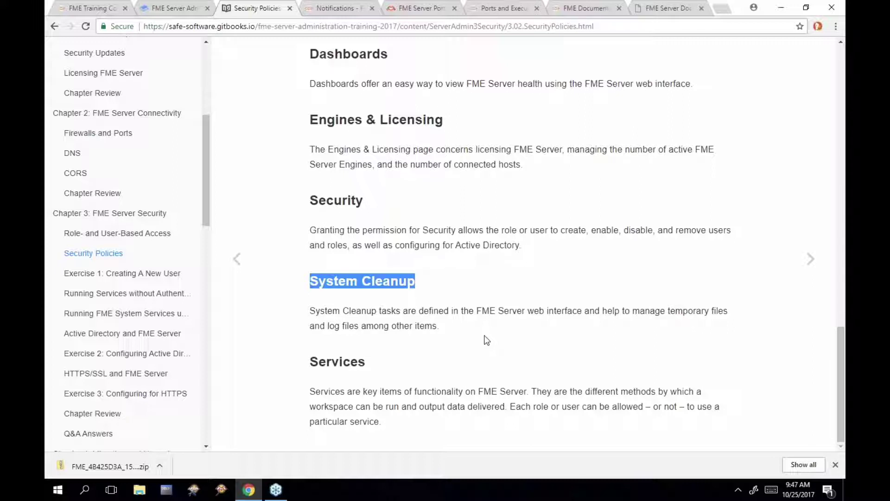
pyautogui.moveTo(307, 364); pyautogui.dragTo(366, 368)
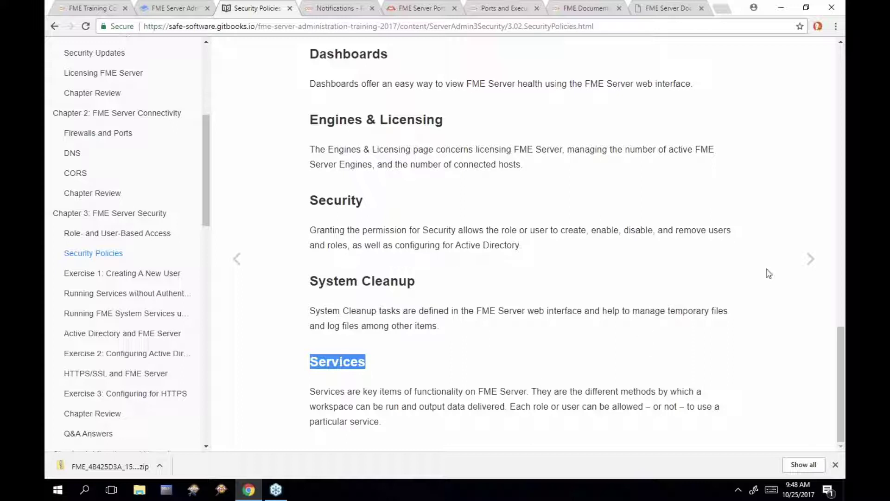
pyautogui.click(810, 260)
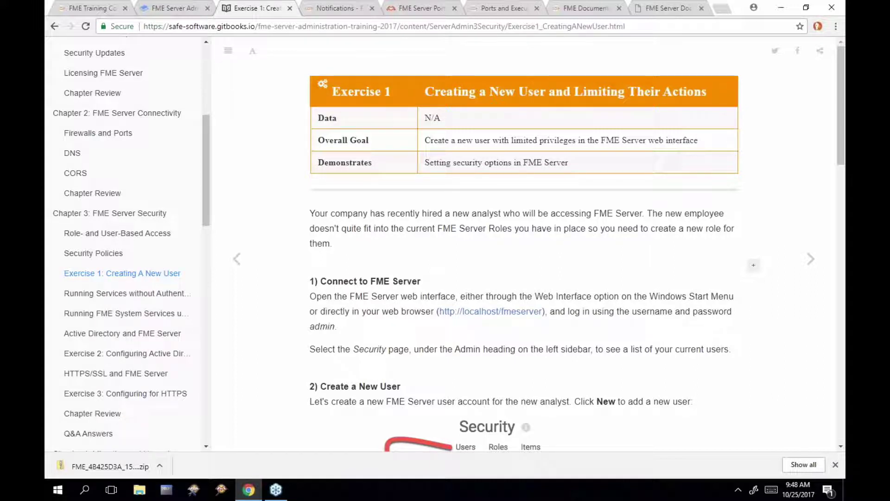
# Close the Notifications, FME Server Ports and Ports and Execution tabs
pyautogui.scroll(-1, 524, 246)
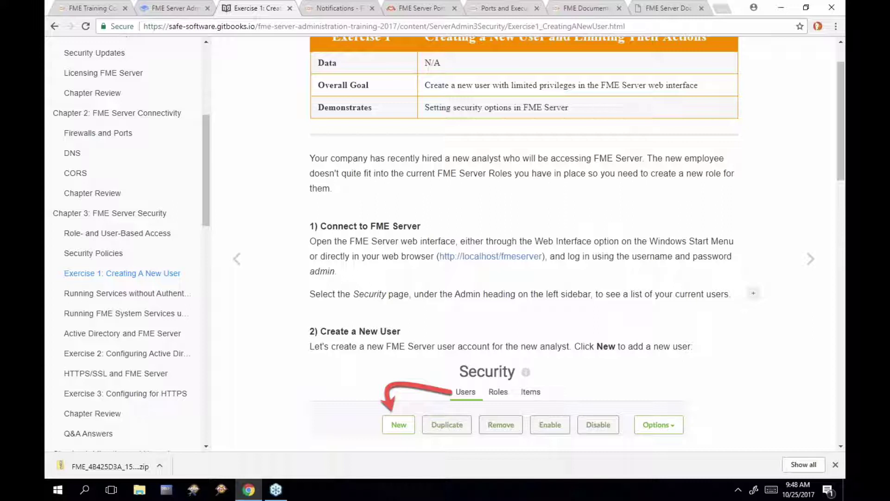
pyautogui.click(372, 8)
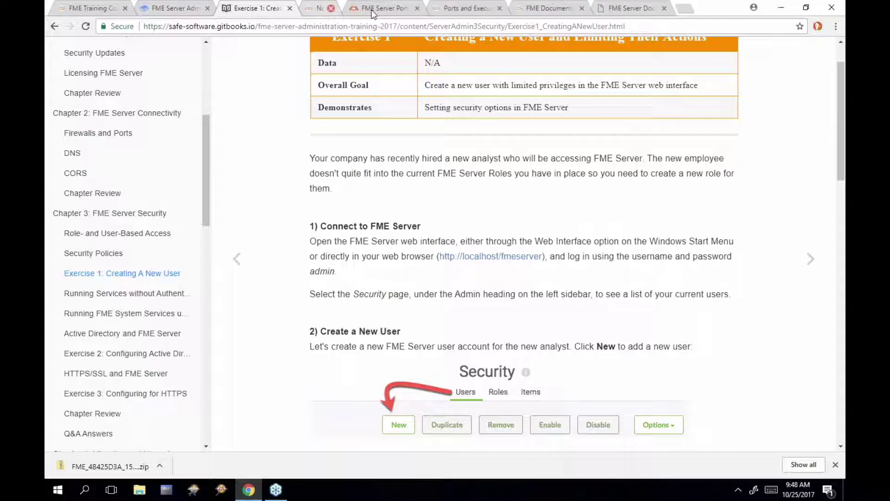
pyautogui.click(372, 8)
pyautogui.click(372, 8)
pyautogui.click(373, 9)
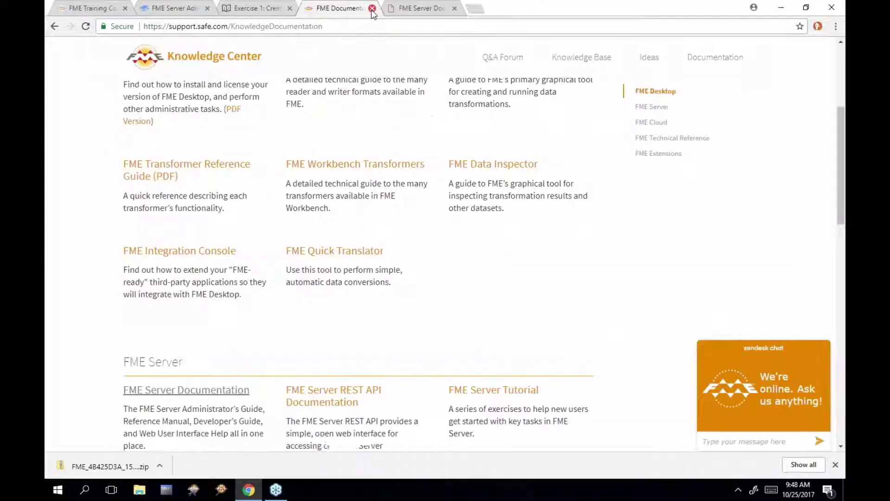
pyautogui.click(372, 8)
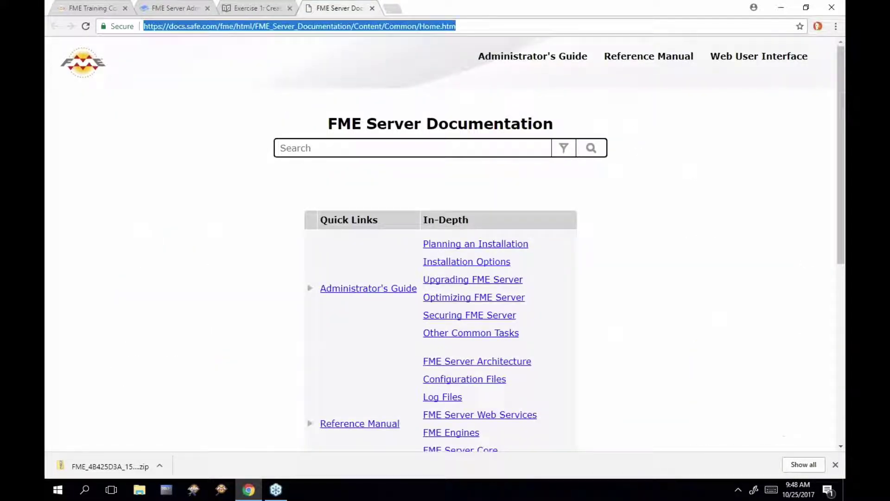
pyautogui.write('http:')
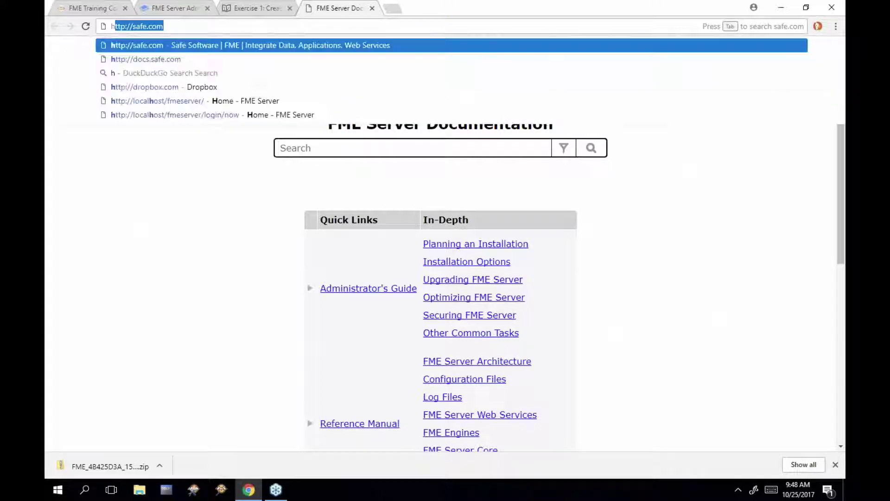
pyautogui.write('/')
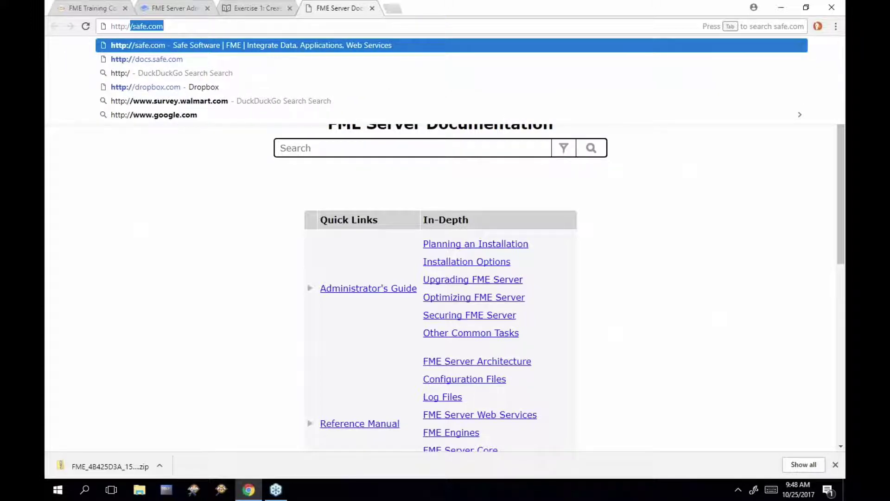
pyautogui.write('/localhost')
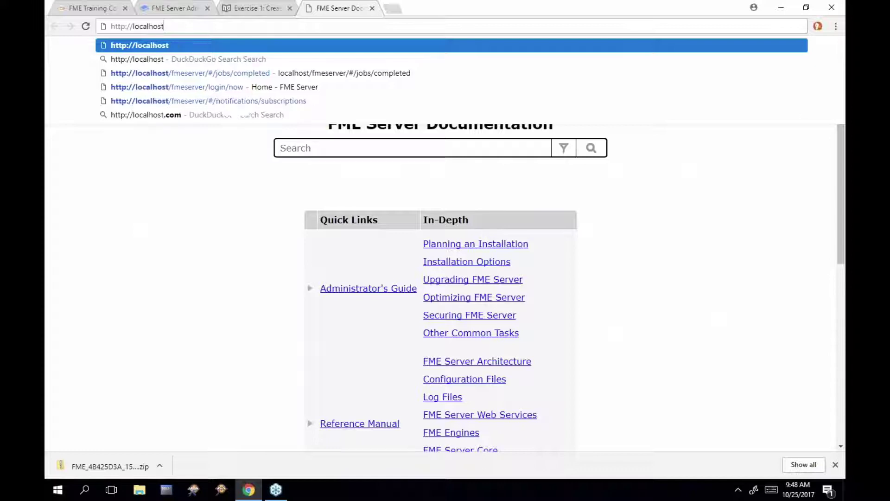
pyautogui.press('Return')
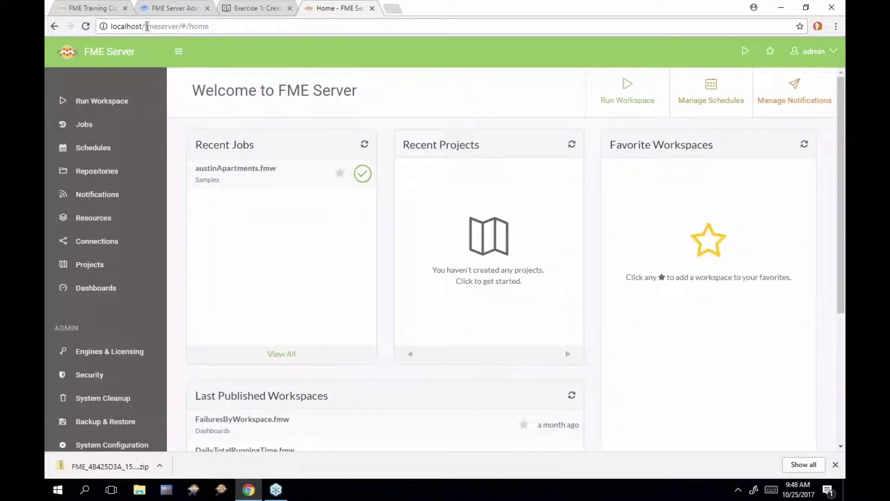
pyautogui.moveTo(142, 26); pyautogui.dragTo(179, 29)
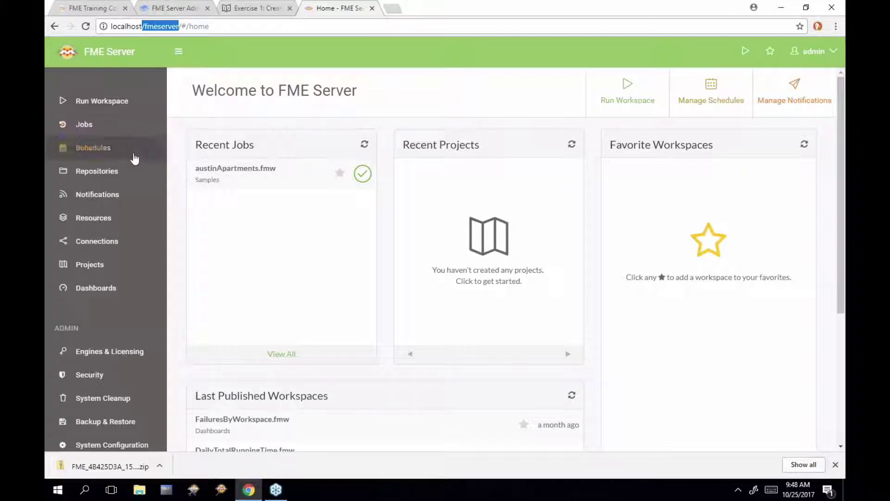
pyautogui.scroll(-5, 115, 171)
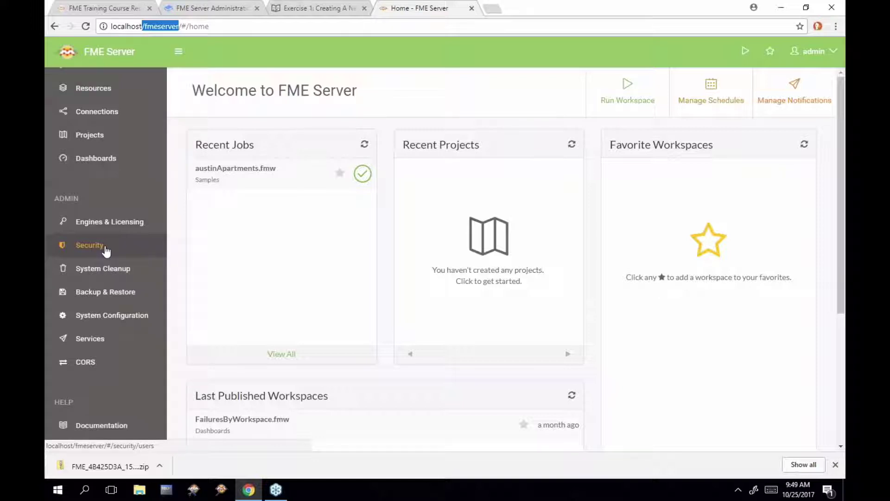
# Open the Security Users list from the Admin section of the sidebar
pyautogui.click(106, 250)
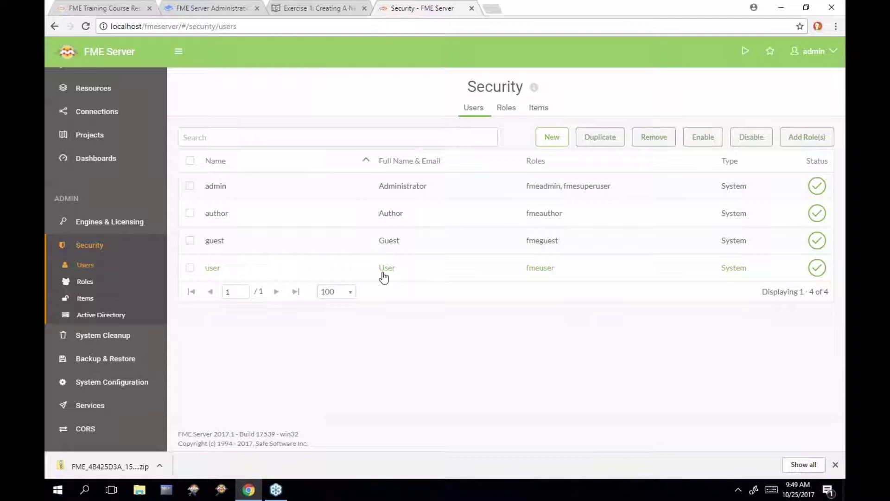
# Start a new user with username NewUser and full name New User
pyautogui.click(554, 142)
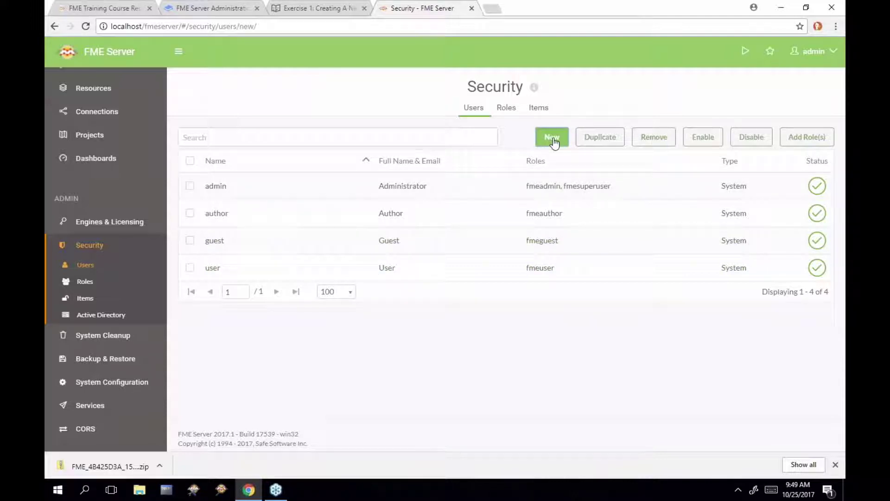
pyautogui.click(473, 186)
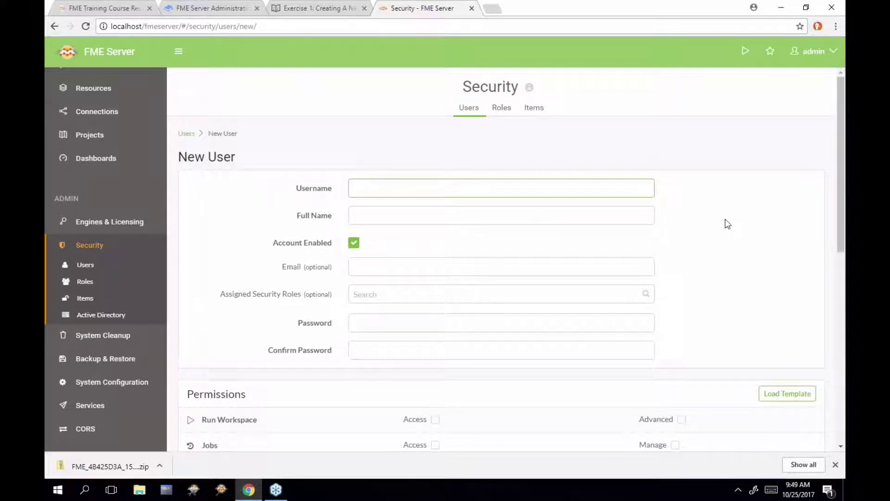
pyautogui.scroll(-1, 731, 218)
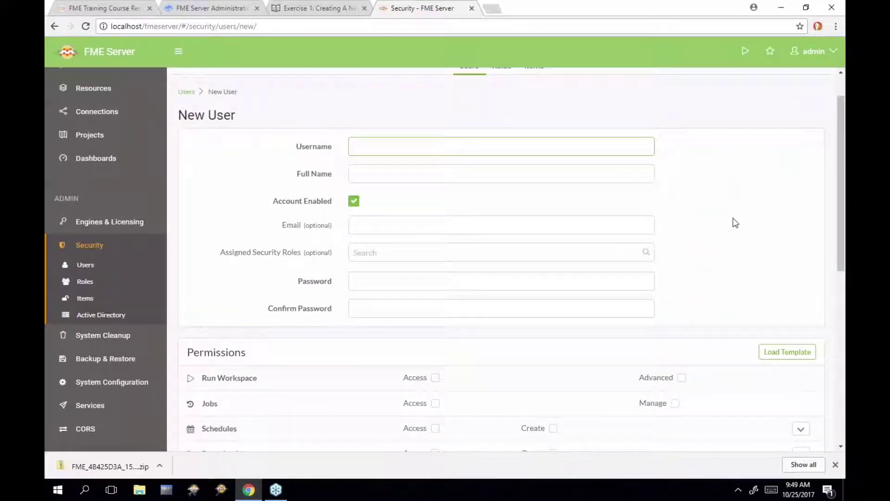
pyautogui.write('NewUser')
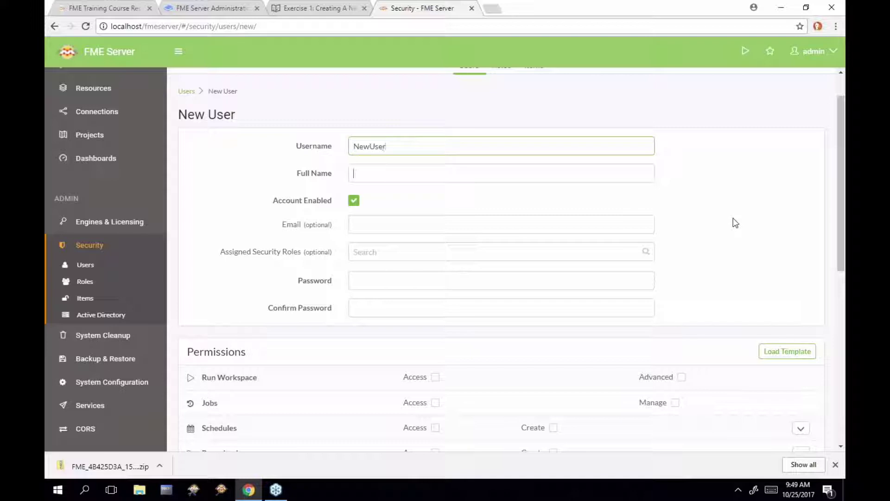
pyautogui.press('Tab')
pyautogui.write('N')
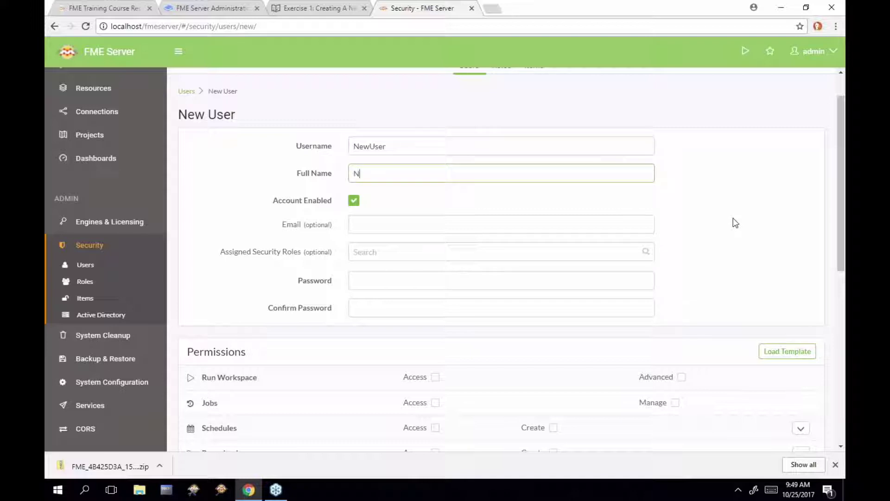
pyautogui.write('ew User')
# Leave the role unassigned, then enter and confirm the new user's password
pyautogui.click(350, 225)
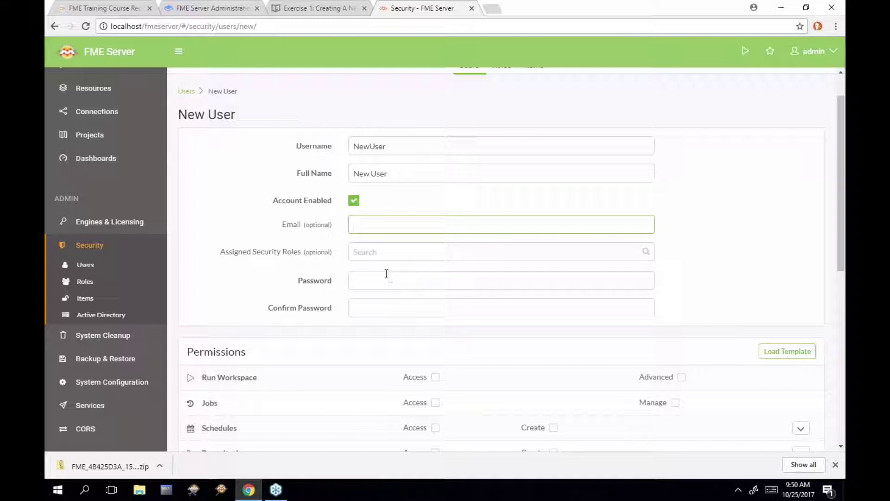
pyautogui.click(390, 254)
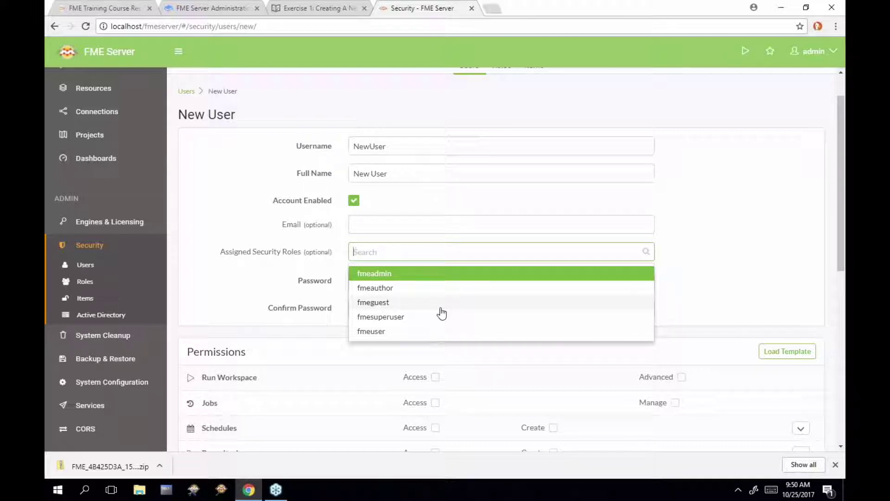
pyautogui.click(692, 212)
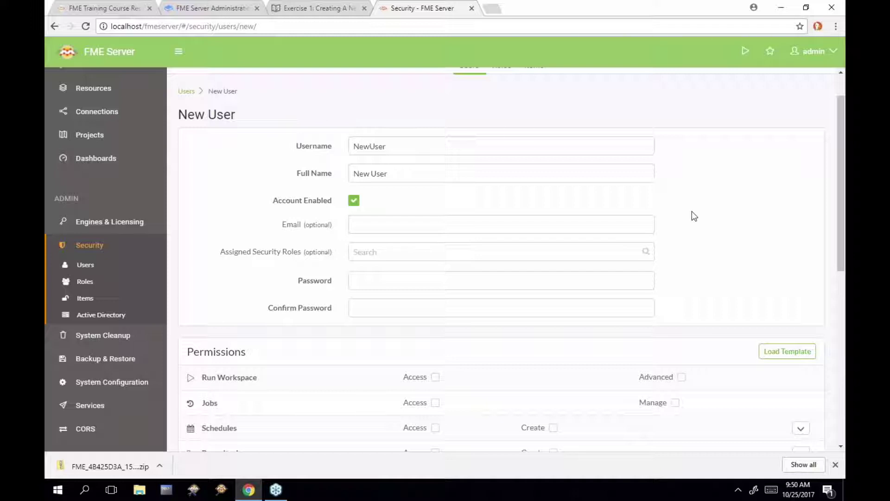
pyautogui.click(410, 281)
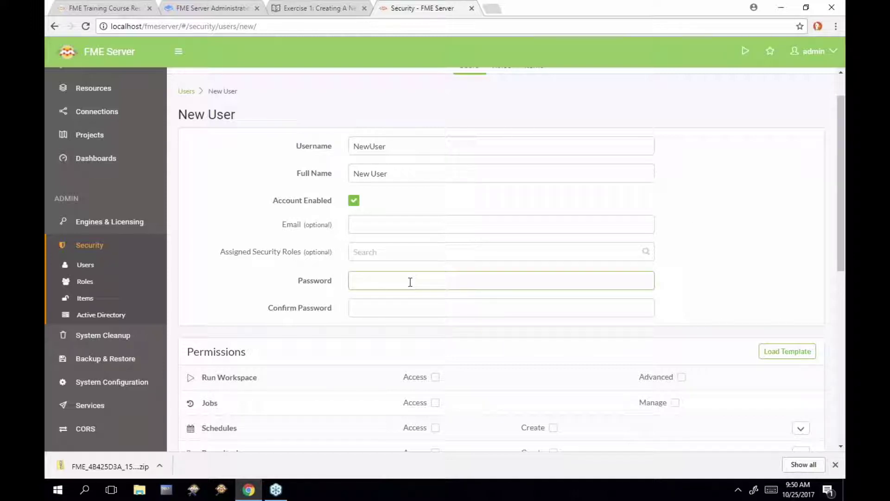
pyautogui.write('newuser1')
pyautogui.press('Tab')
pyautogui.write('newuse')
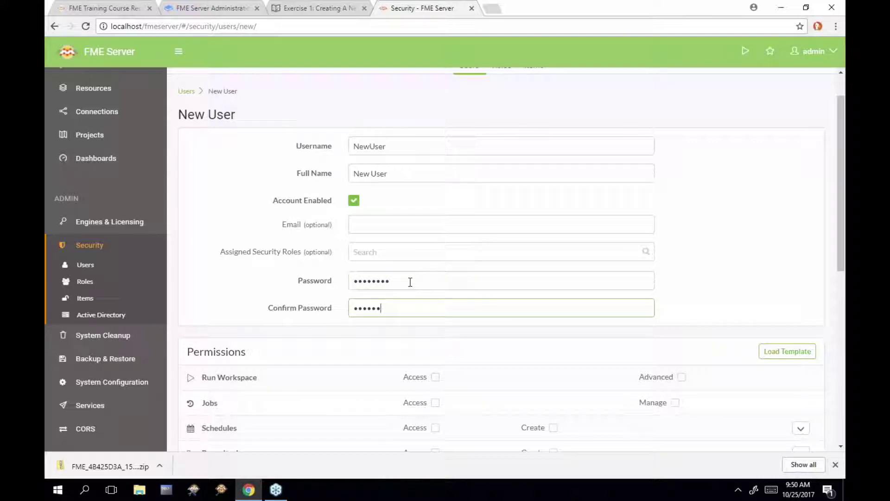
pyautogui.write('r11')
pyautogui.press('BackSpace')
pyautogui.press('BackSpace')
pyautogui.press('BackSpace')
pyautogui.press('BackSpace')
pyautogui.press('BackSpace')
pyautogui.press('BackSpace')
pyautogui.press('BackSpace')
pyautogui.press('BackSpace')
pyautogui.press('BackSpace')
pyautogui.write('NewUser1')
# Load the fmeguest role as NewUser's permissions template
pyautogui.scroll(-4, 784, 227)
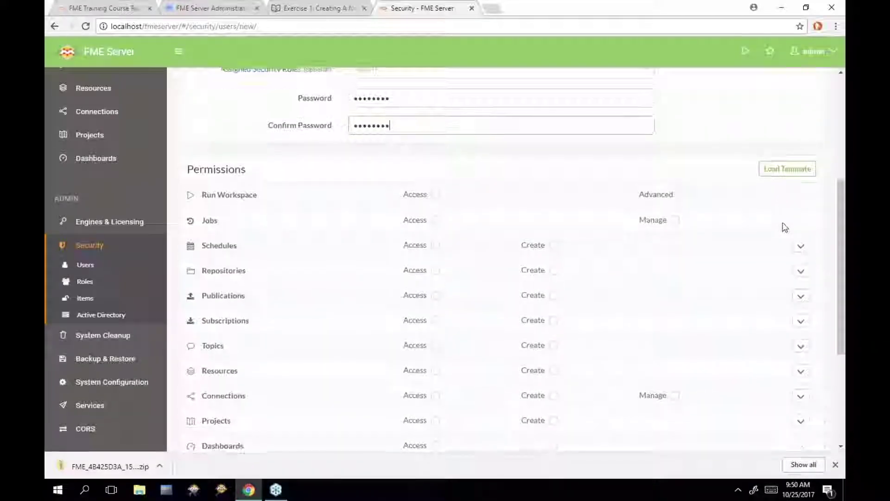
pyautogui.click(787, 167)
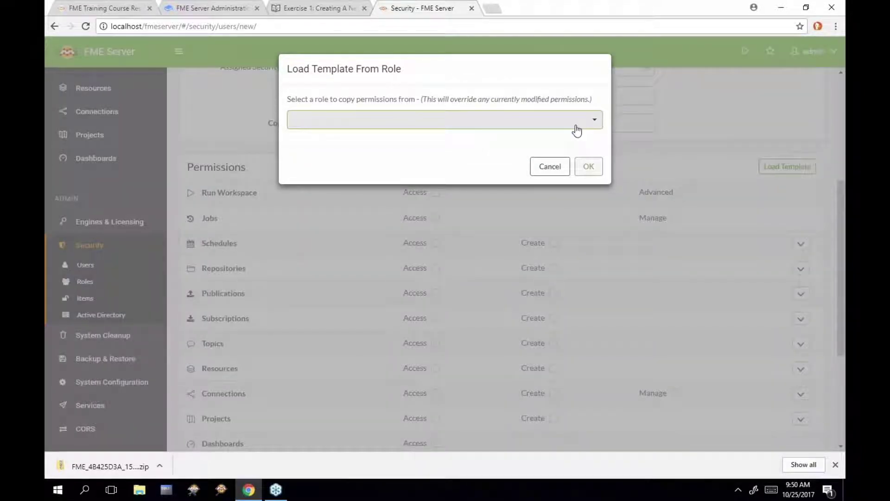
pyautogui.click(577, 131)
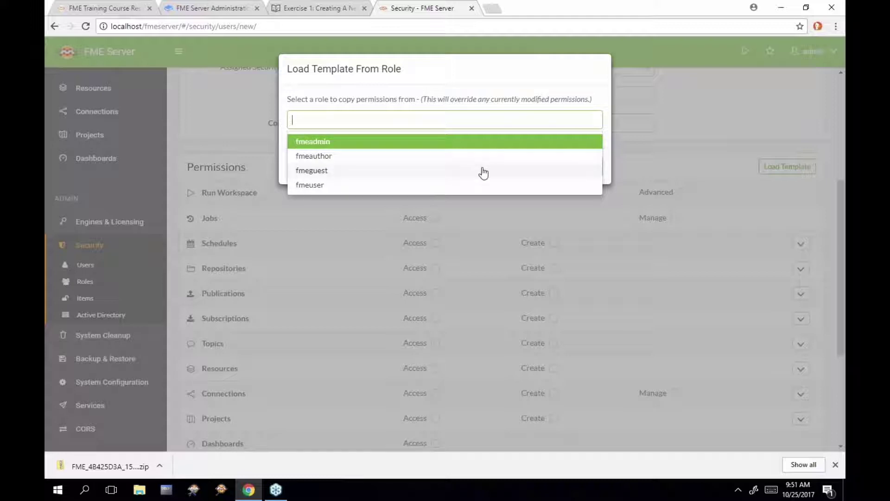
pyautogui.click(480, 171)
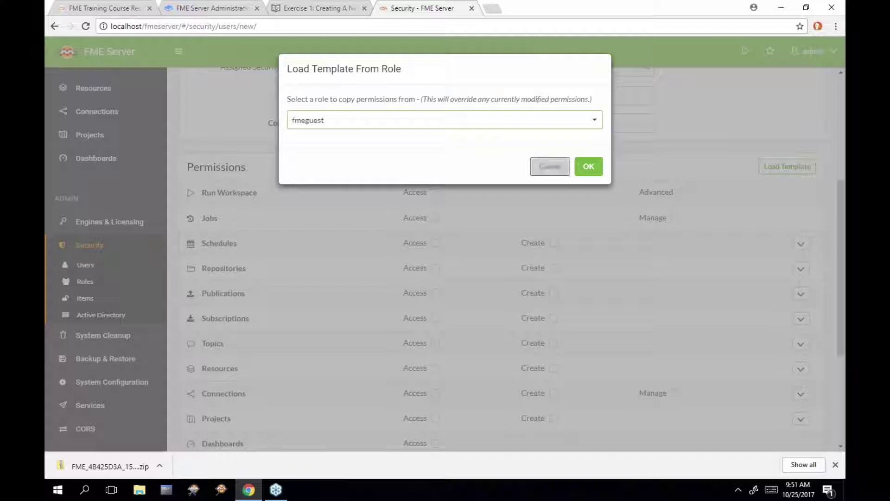
pyautogui.click(588, 168)
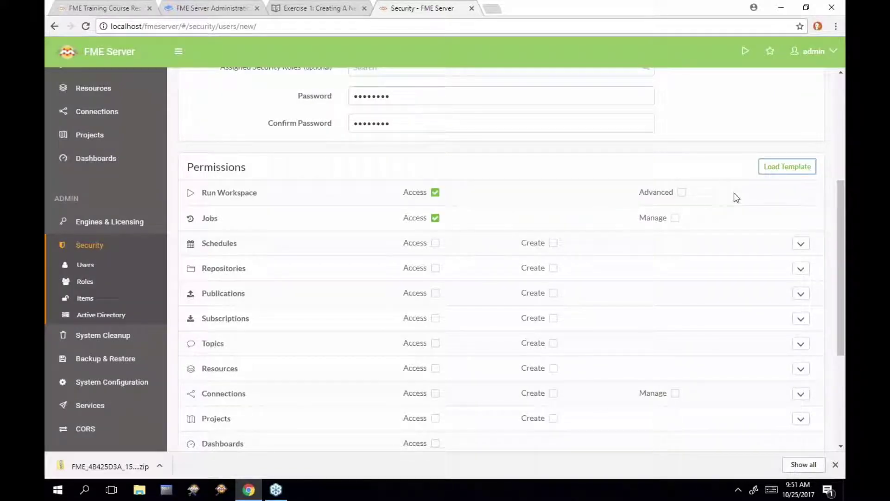
# Tick Create permission for Schedules, Repositories and Projects
pyautogui.scroll(-1, 733, 193)
pyautogui.scroll(-1, 734, 196)
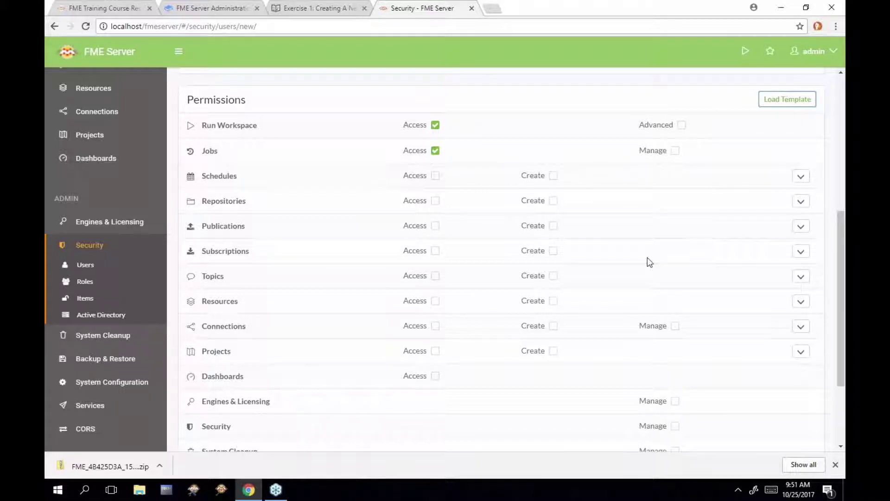
pyautogui.scroll(-2, 648, 259)
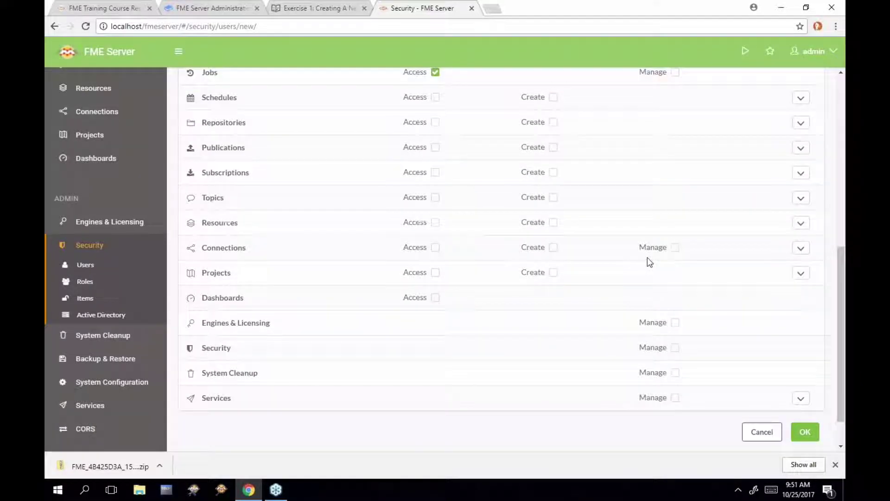
pyautogui.scroll(1, 648, 259)
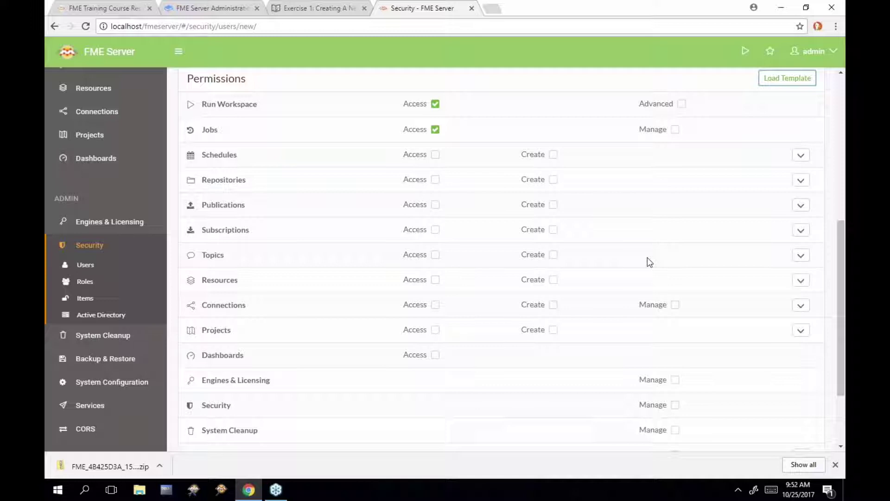
pyautogui.click(553, 155)
pyautogui.click(553, 182)
pyautogui.click(552, 330)
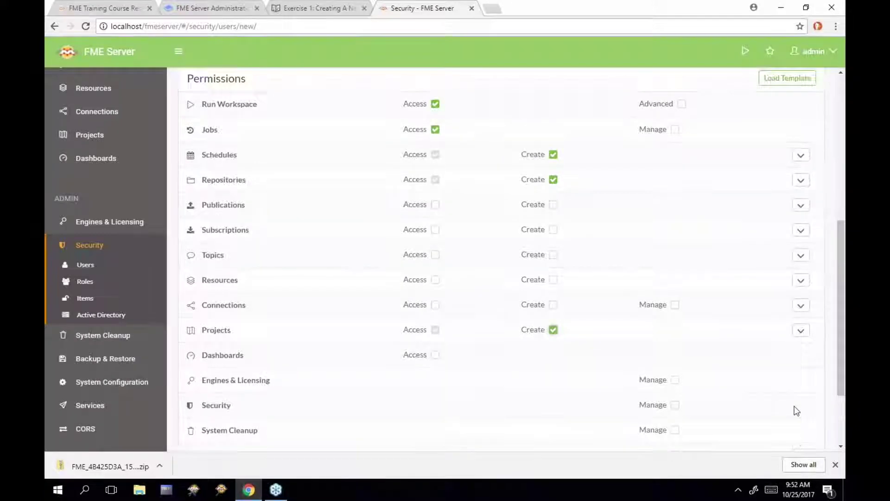
pyautogui.scroll(-2, 795, 412)
# Save the NewUser account, then bring up Chrome's taskbar jump list
pyautogui.click(804, 428)
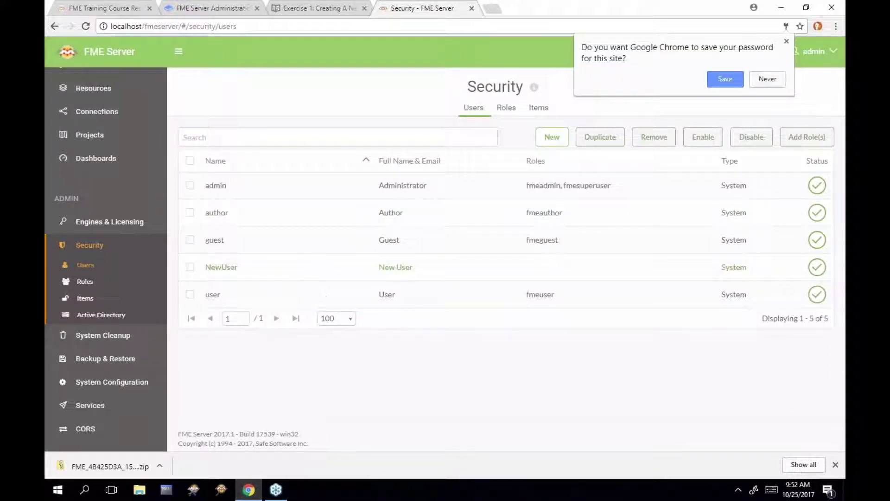
pyautogui.moveTo(248, 497)
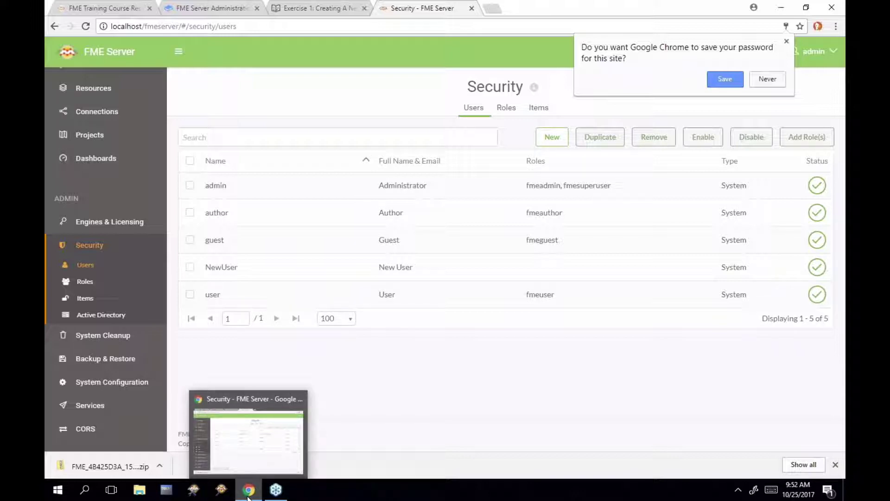
pyautogui.rightClick(248, 492)
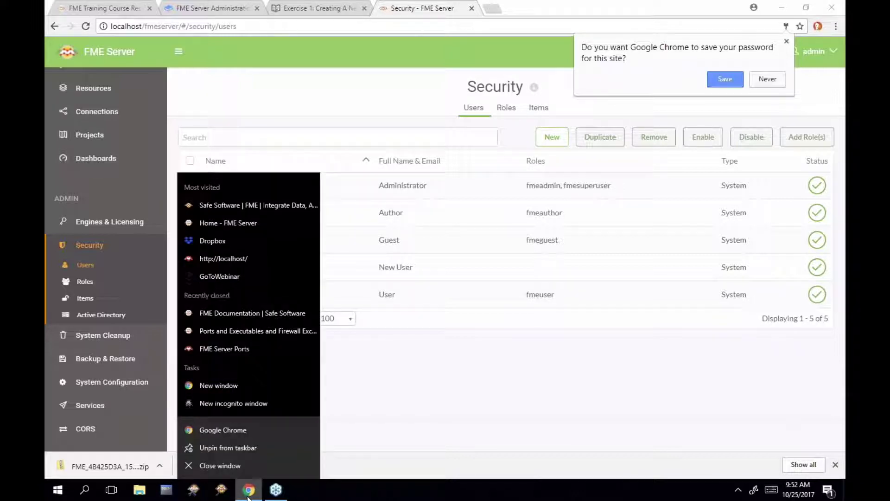
pyautogui.click(269, 405)
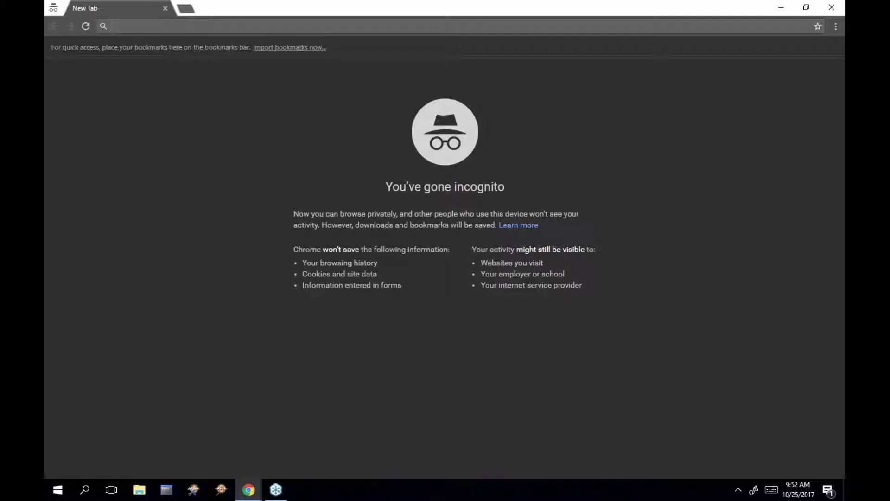
pyautogui.write('http://loca')
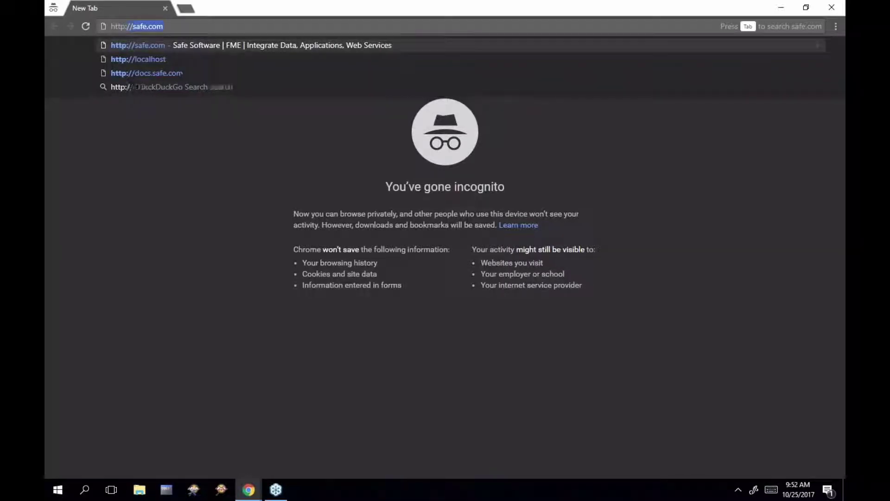
pyautogui.write('lhost')
pyautogui.press('Return')
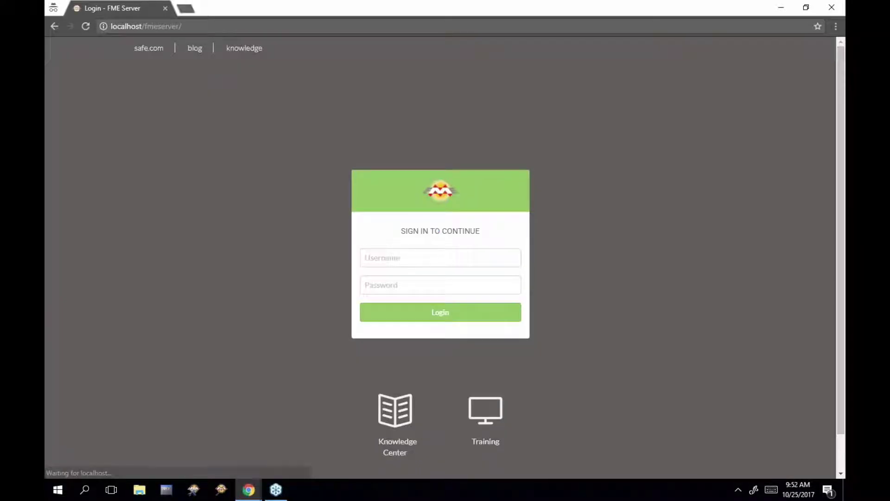
pyautogui.click(428, 258)
pyautogui.write('NewUser')
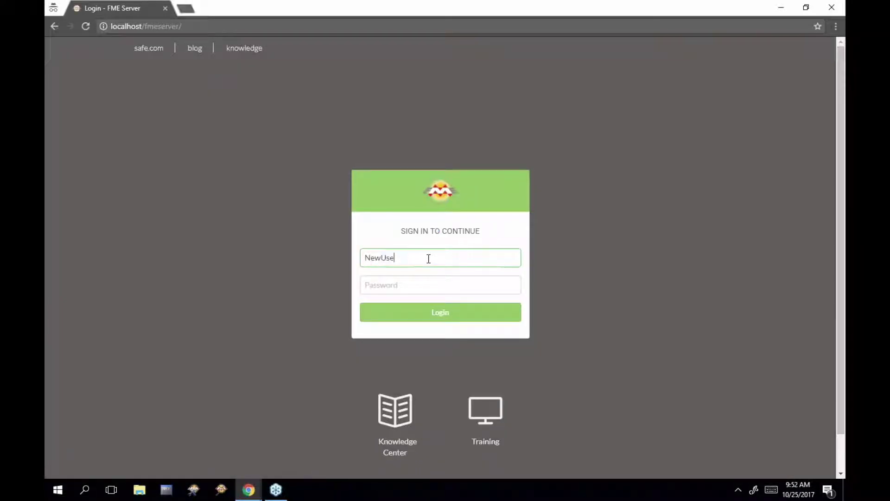
pyautogui.press('Tab')
pyautogui.write('••••••••')
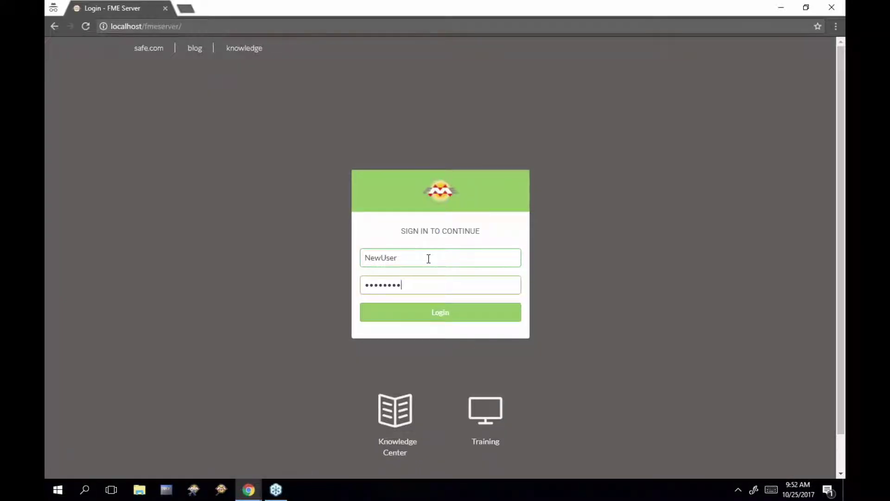
pyautogui.press('Return')
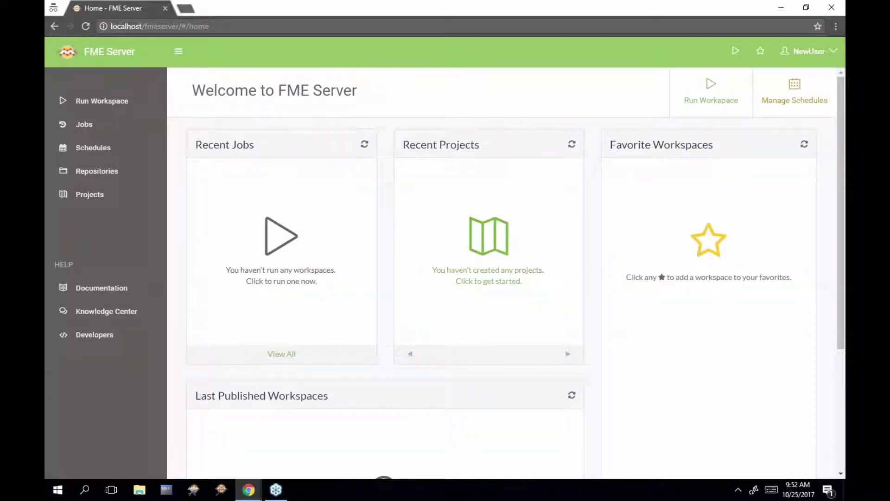
# Run the austinDownload.fmw workspace from the Samples repository
pyautogui.moveTo(213, 9); pyautogui.dragTo(358, 17)
pyautogui.scroll(2, 104, 254)
pyautogui.scroll(3, 104, 254)
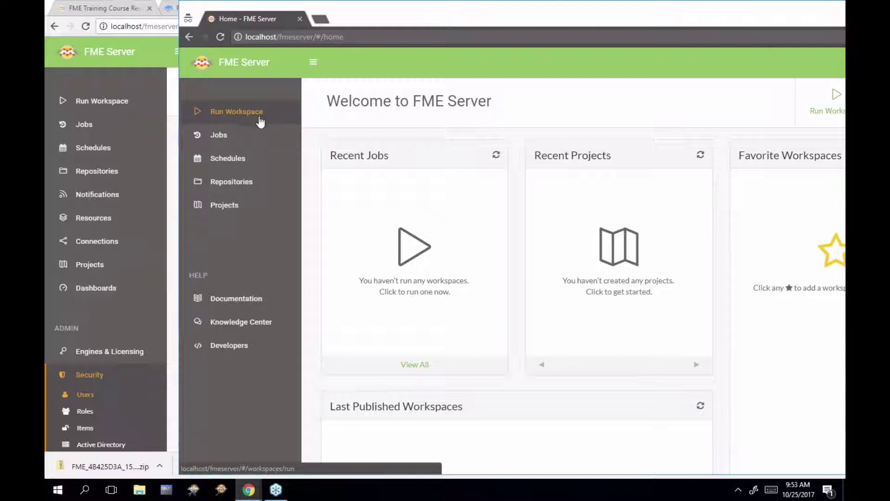
pyautogui.click(259, 117)
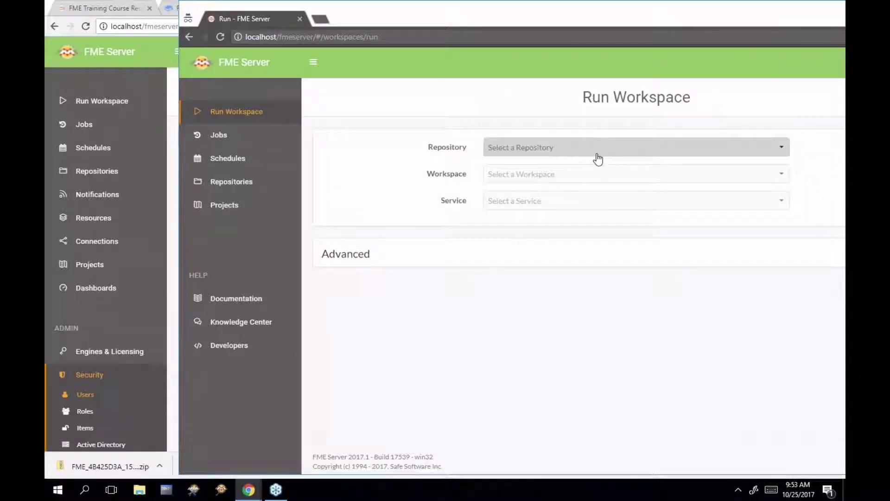
pyautogui.click(595, 149)
pyautogui.click(584, 168)
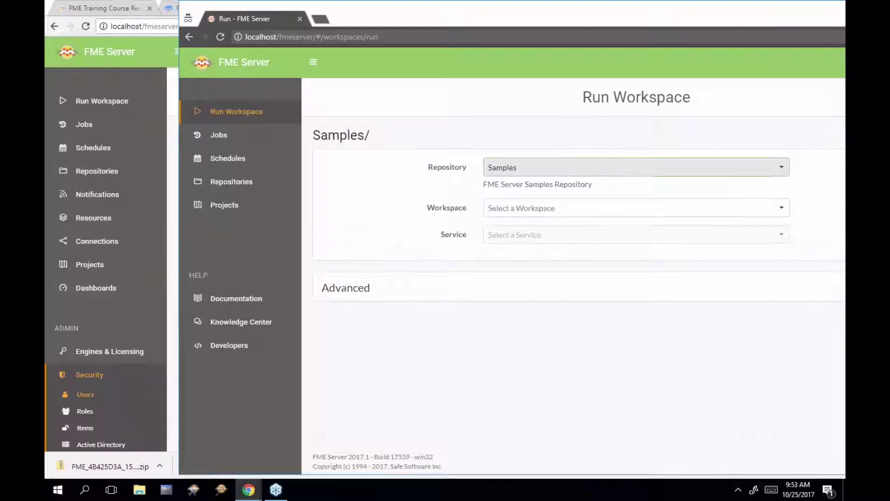
pyautogui.click(574, 214)
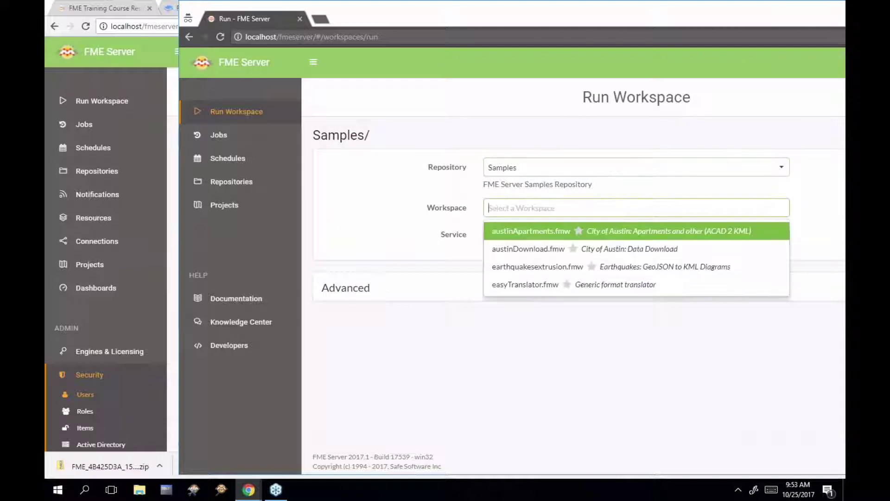
pyautogui.click(539, 251)
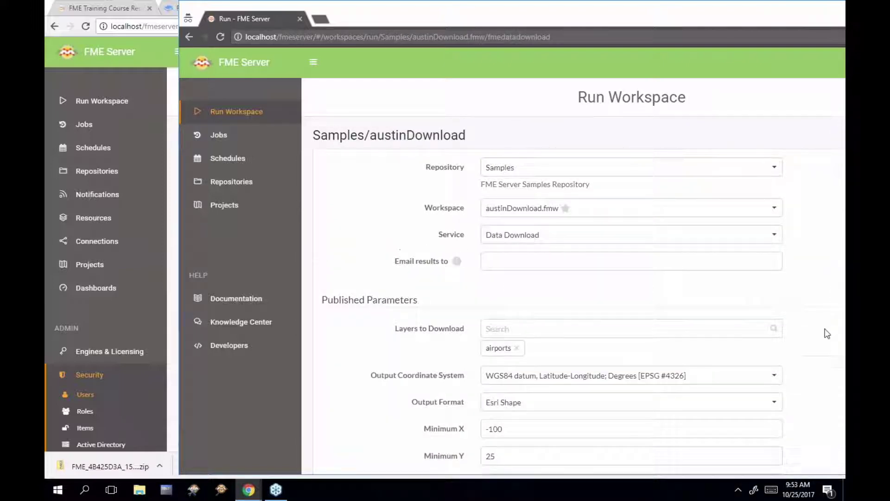
pyautogui.scroll(-5, 827, 334)
pyautogui.moveTo(731, 14); pyautogui.dragTo(623, 21)
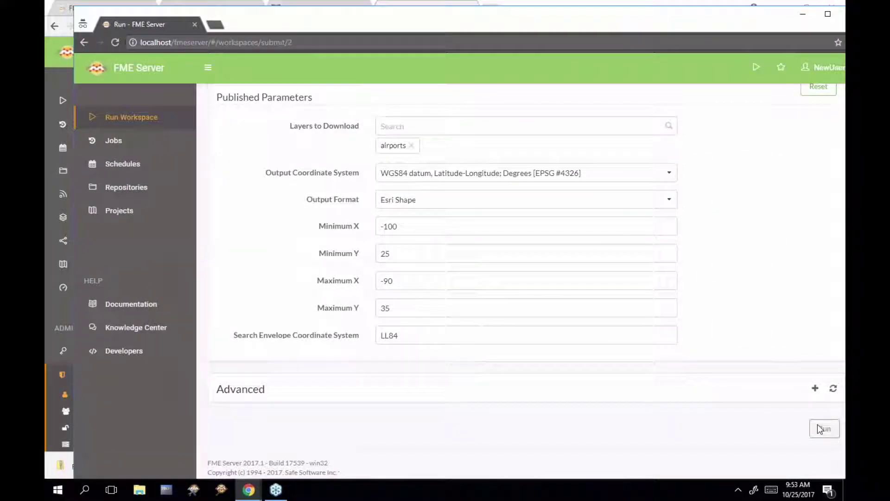
pyautogui.click(824, 429)
# Check the Completed, Running and Queued jobs, then minimize the incognito window
pyautogui.click(133, 152)
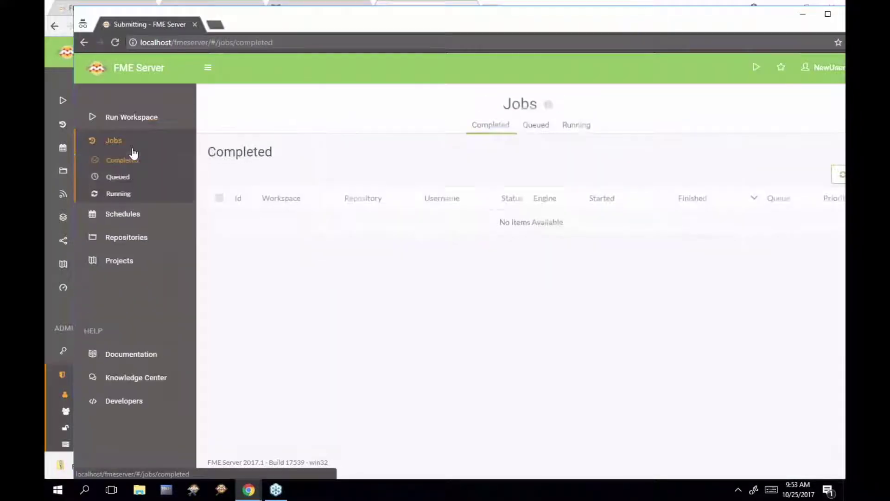
pyautogui.click(576, 125)
pyautogui.click(537, 125)
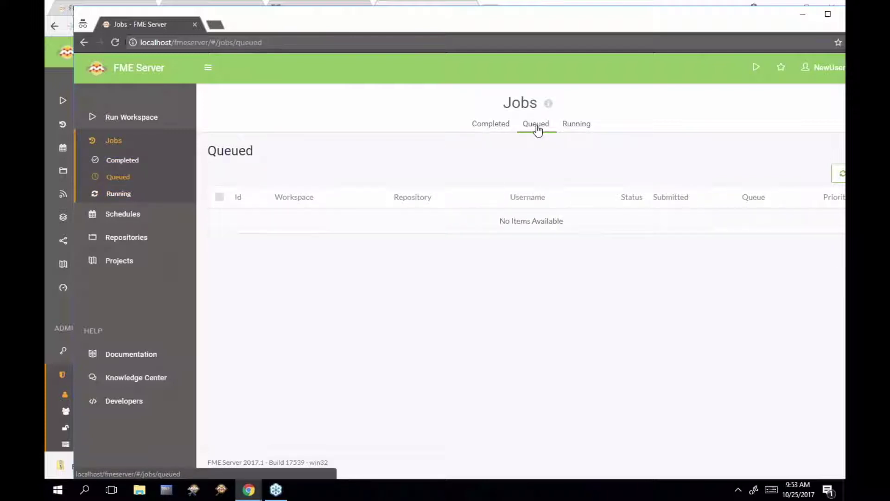
pyautogui.click(505, 125)
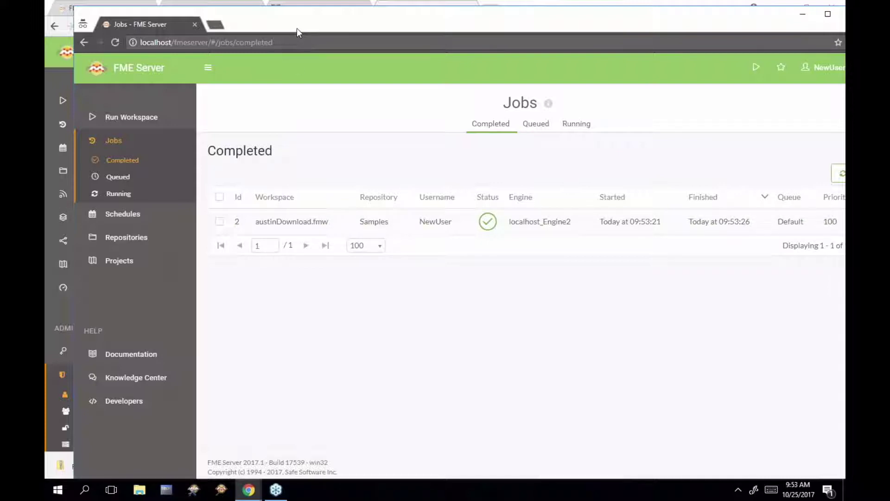
pyautogui.click(803, 15)
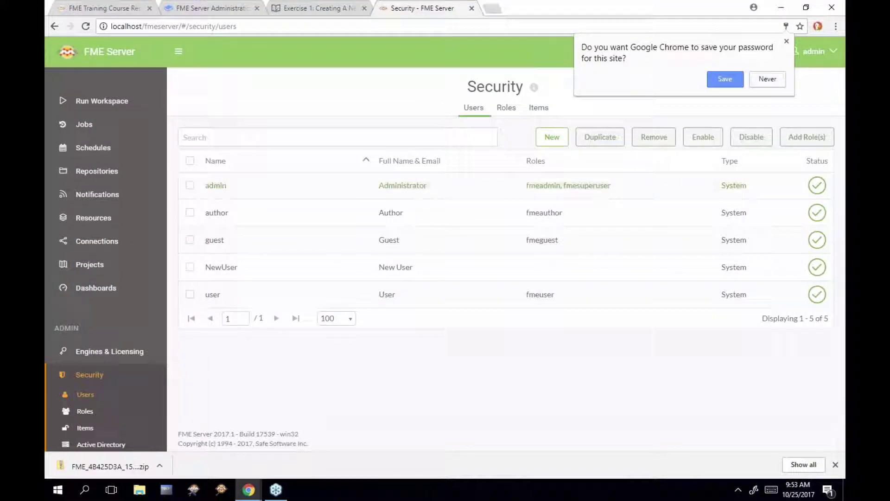
# Filter the admin's Completed Jobs list to NewUser to see the austinDownload.fmw job
pyautogui.click(84, 124)
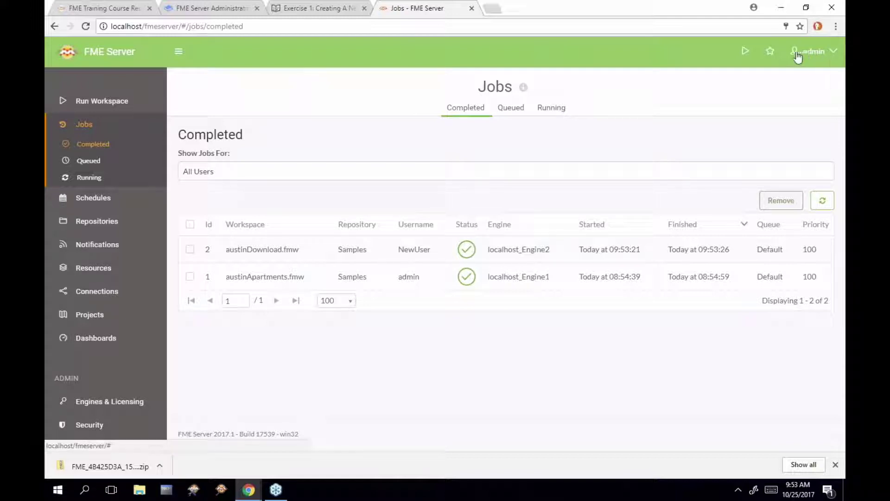
pyautogui.click(445, 176)
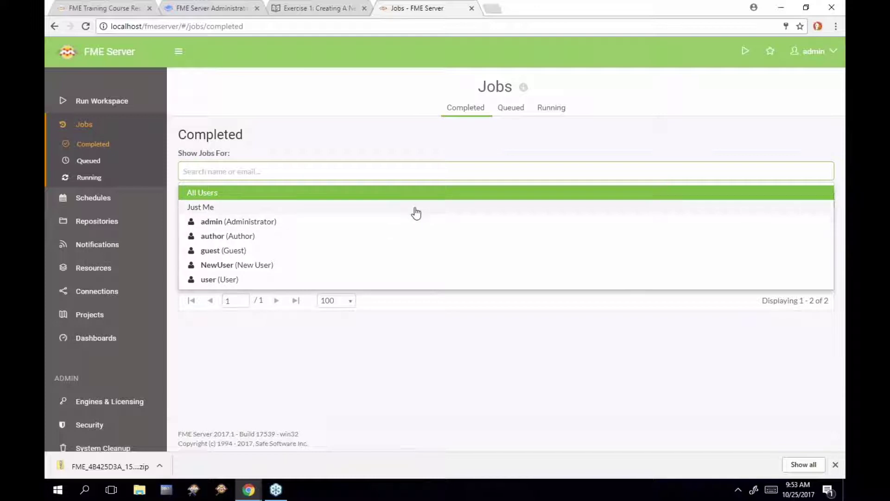
pyautogui.click(416, 209)
pyautogui.click(437, 173)
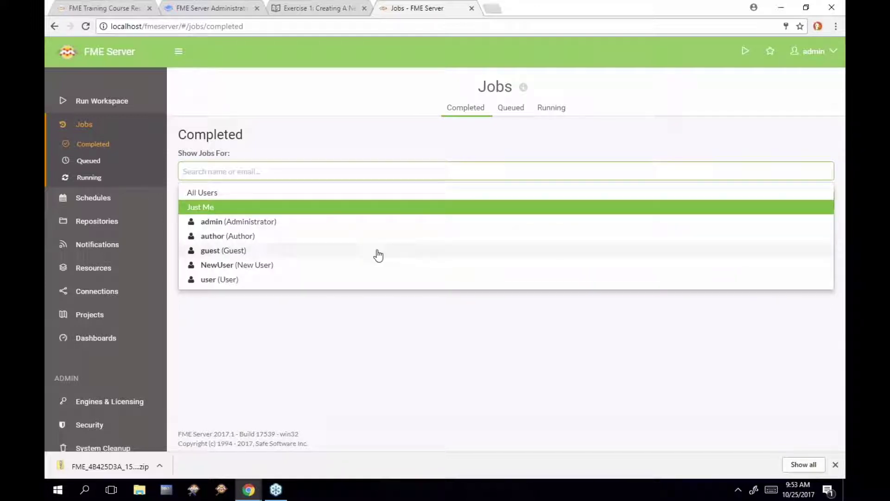
pyautogui.click(362, 267)
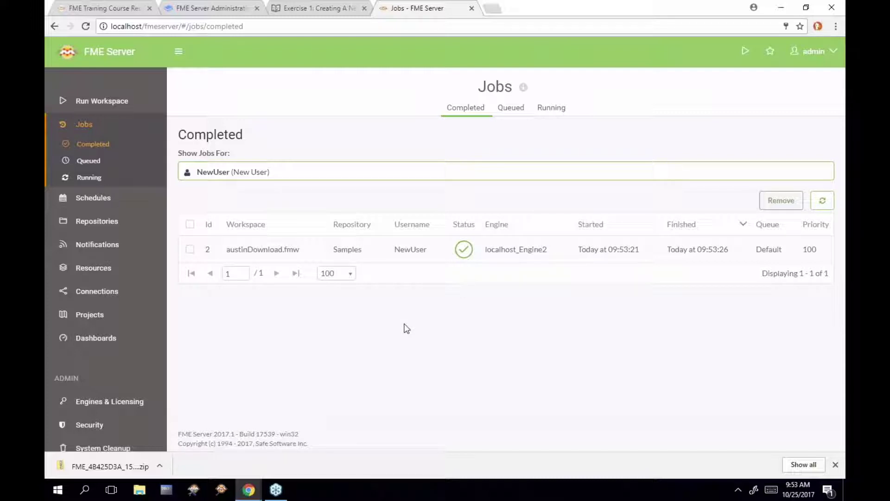
# Go to the guide's next page and highlight the guest account and fmeguest role
pyautogui.click(307, 9)
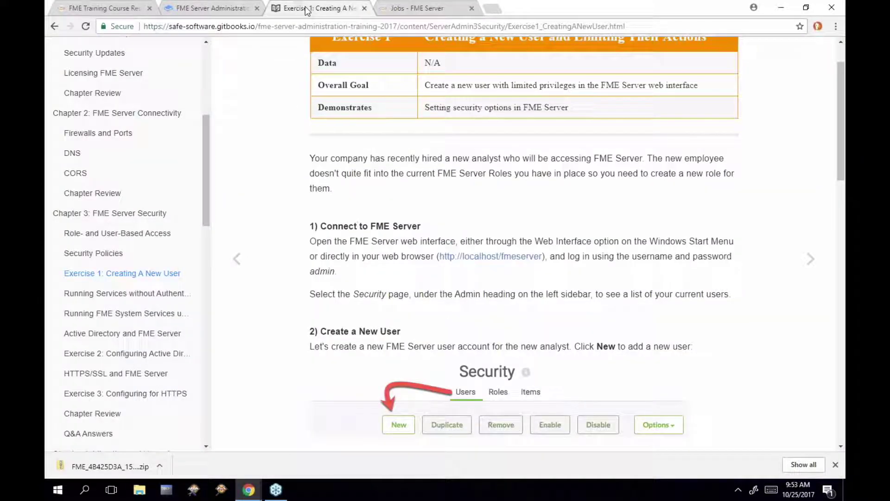
pyautogui.click(810, 259)
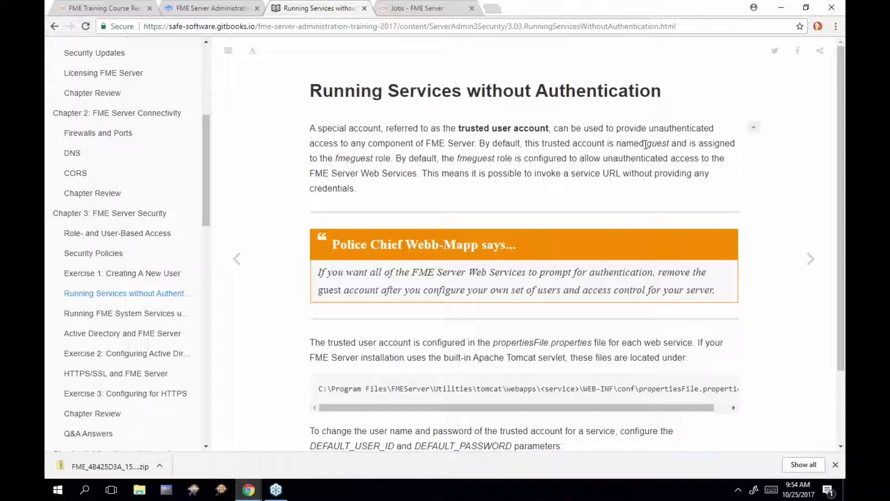
pyautogui.moveTo(646, 144); pyautogui.dragTo(672, 147)
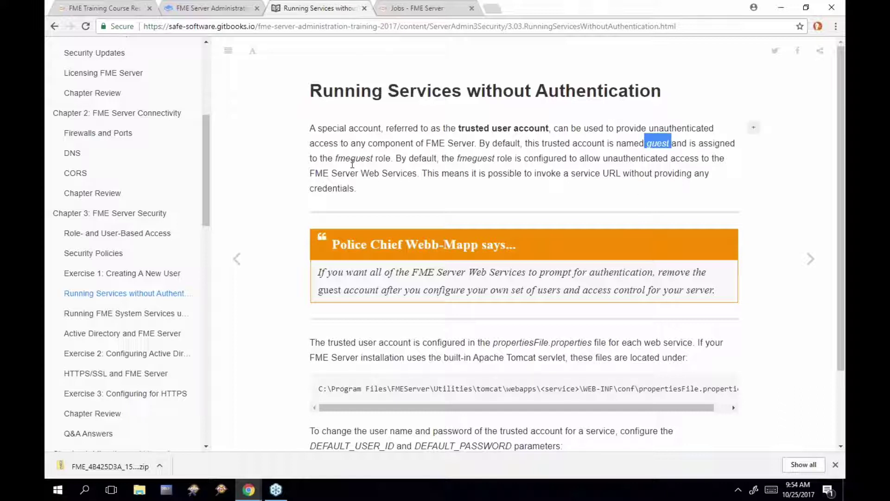
pyautogui.click(335, 159)
pyautogui.moveTo(335, 158); pyautogui.dragTo(374, 159)
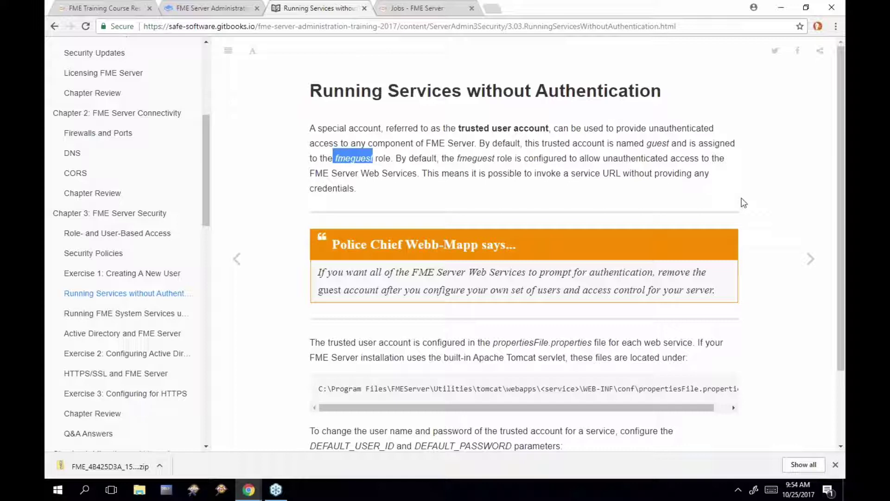
# Highlight the propertiesFile path under FMEServer tomcat\webapps, and open File Explorer
pyautogui.scroll(-2, 742, 202)
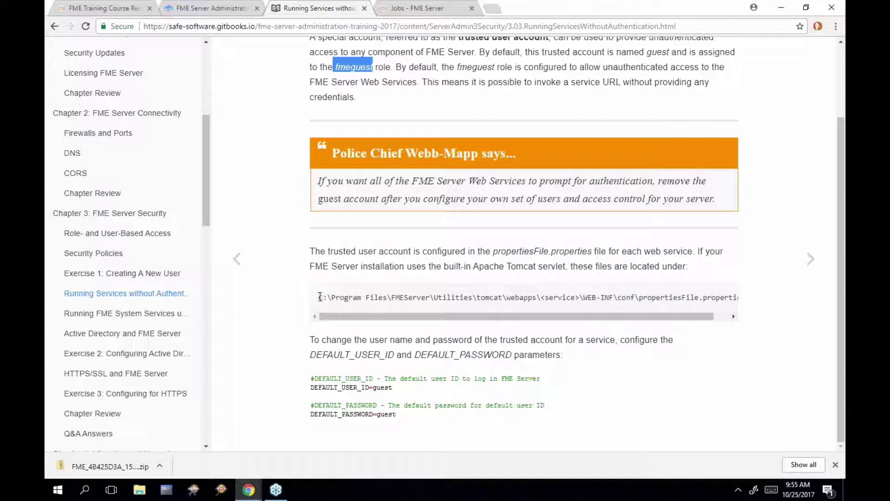
pyautogui.moveTo(319, 297); pyautogui.dragTo(331, 297)
pyautogui.moveTo(429, 298); pyautogui.dragTo(313, 296)
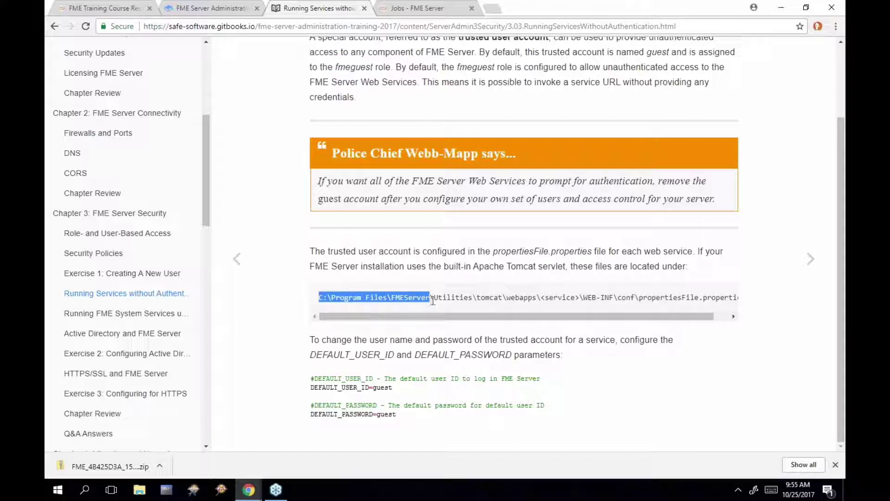
pyautogui.moveTo(434, 297); pyautogui.dragTo(538, 297)
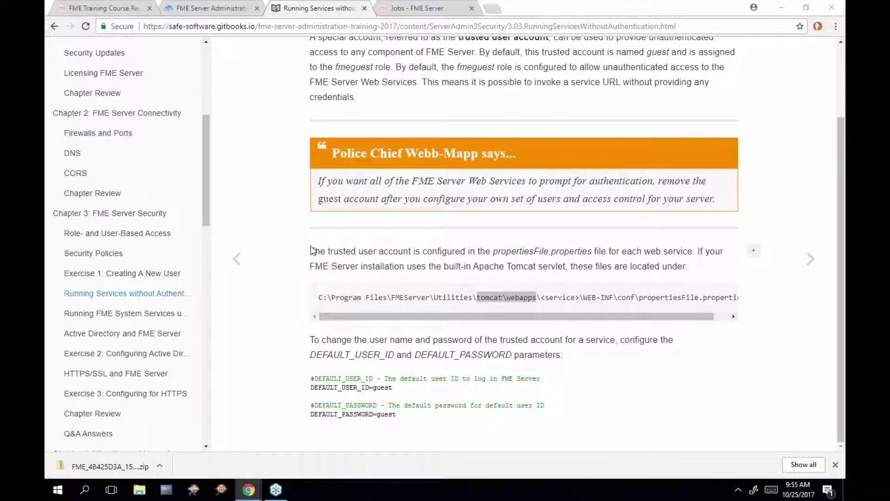
pyautogui.press('super+e')
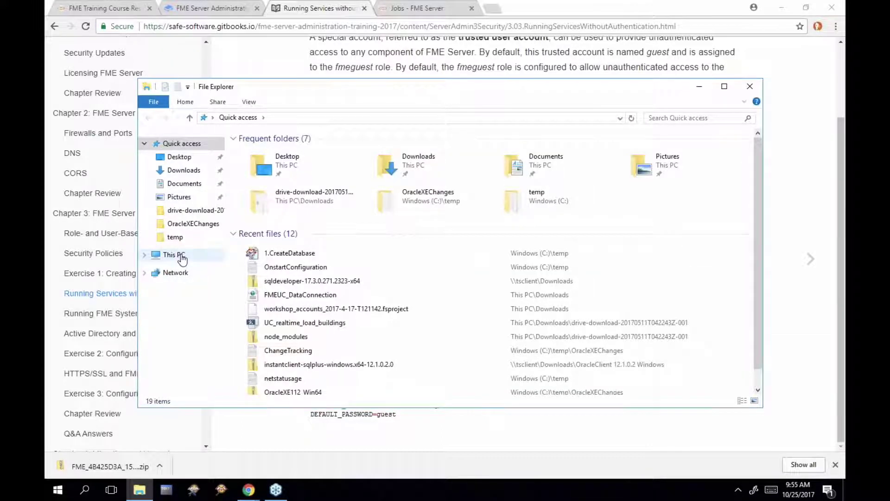
# Browse C:\apps\FMEServer\Utilities\tomcat\webapps into the fmejobsubmitter folder
pyautogui.click(181, 254)
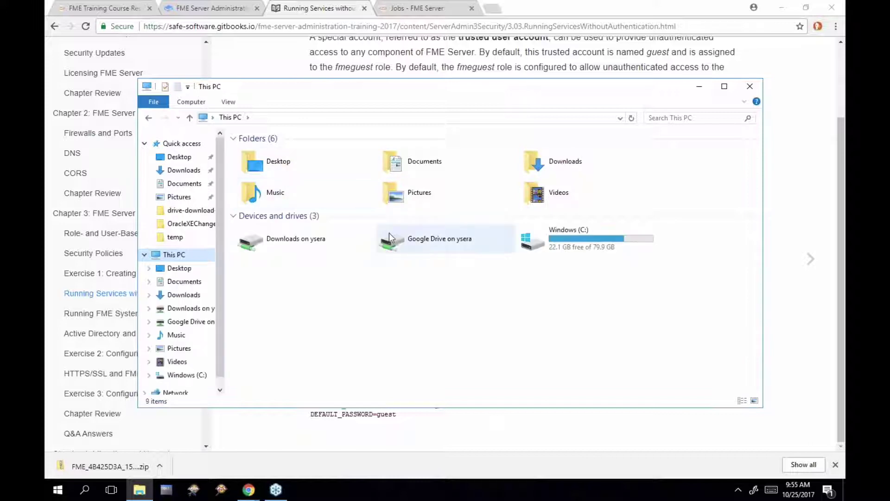
pyautogui.doubleClick(531, 239)
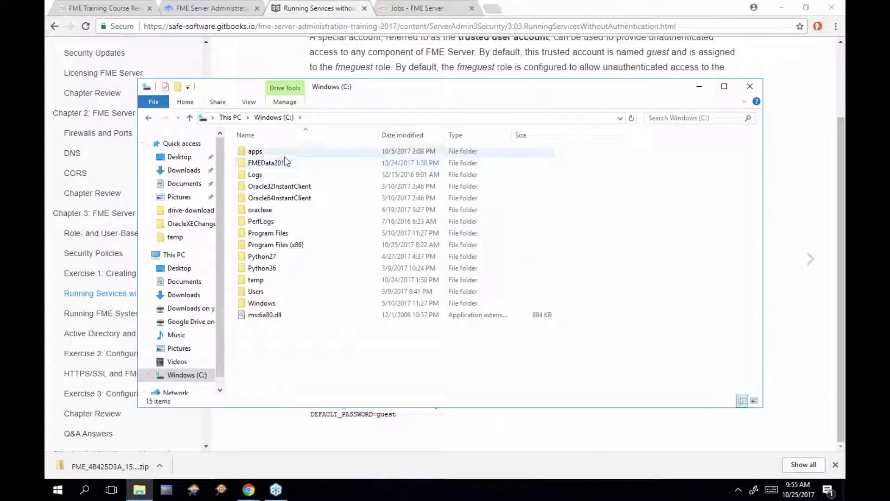
pyautogui.doubleClick(283, 154)
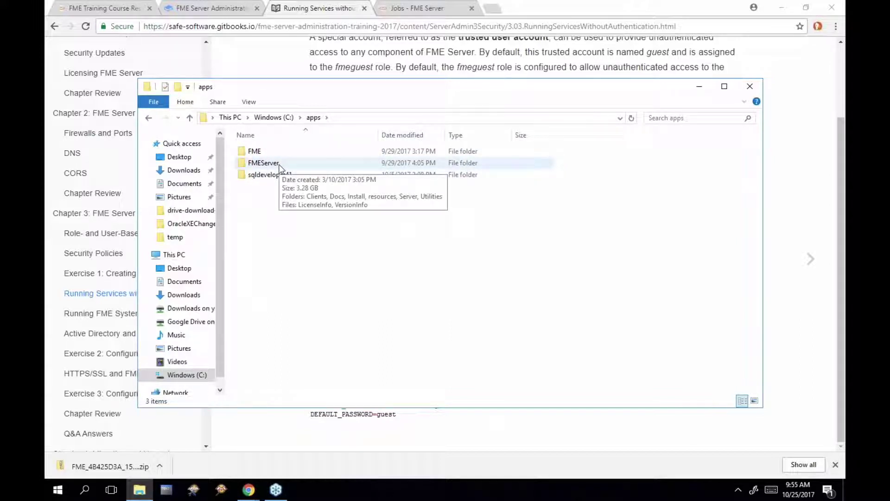
pyautogui.doubleClick(278, 164)
pyautogui.doubleClick(260, 209)
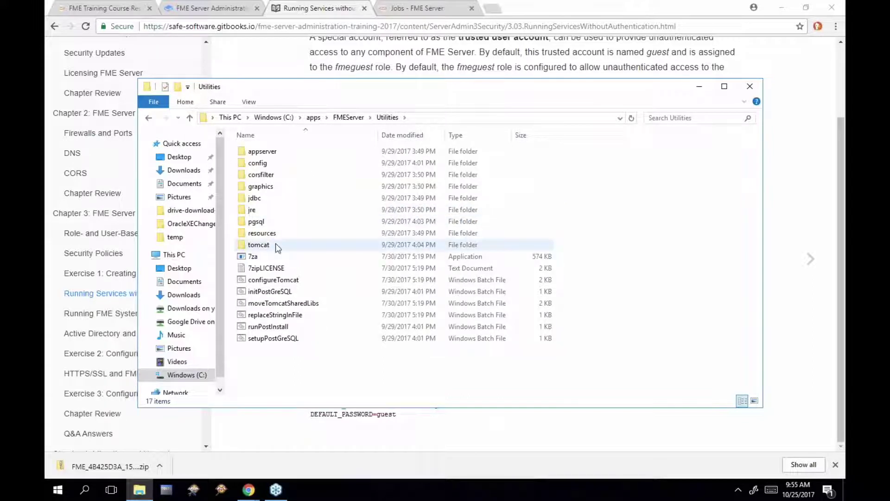
pyautogui.doubleClick(276, 245)
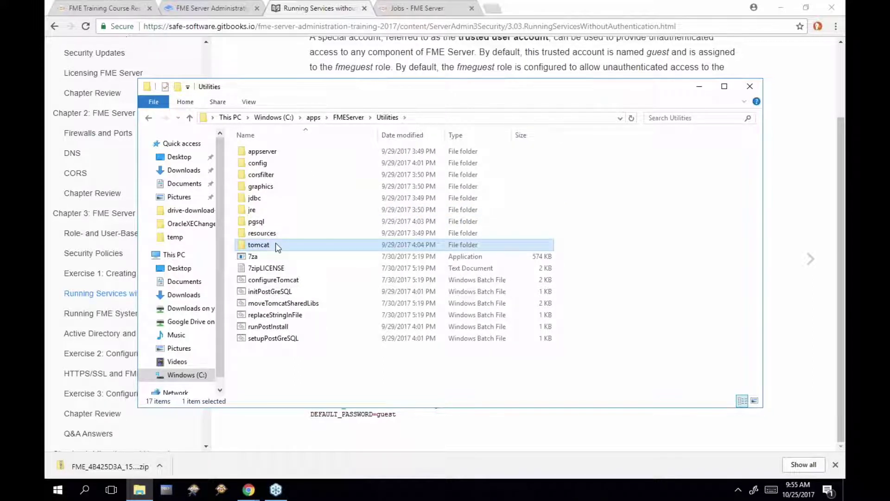
pyautogui.doubleClick(271, 211)
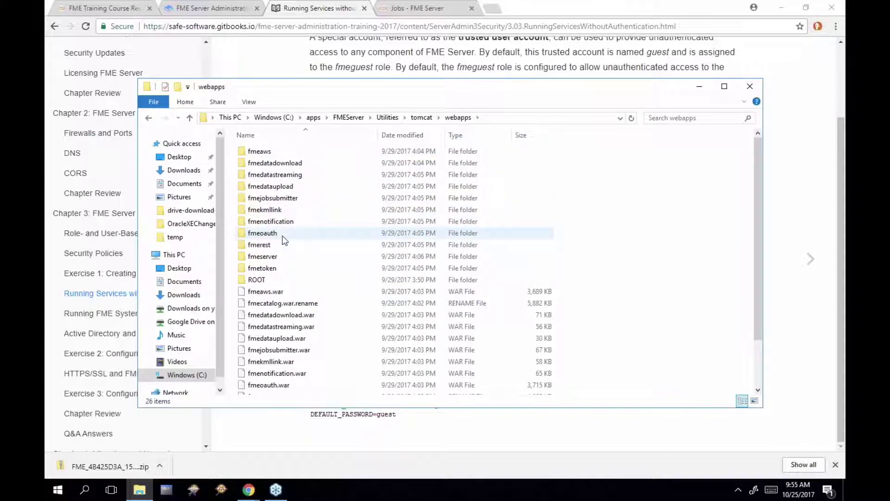
pyautogui.click(271, 246)
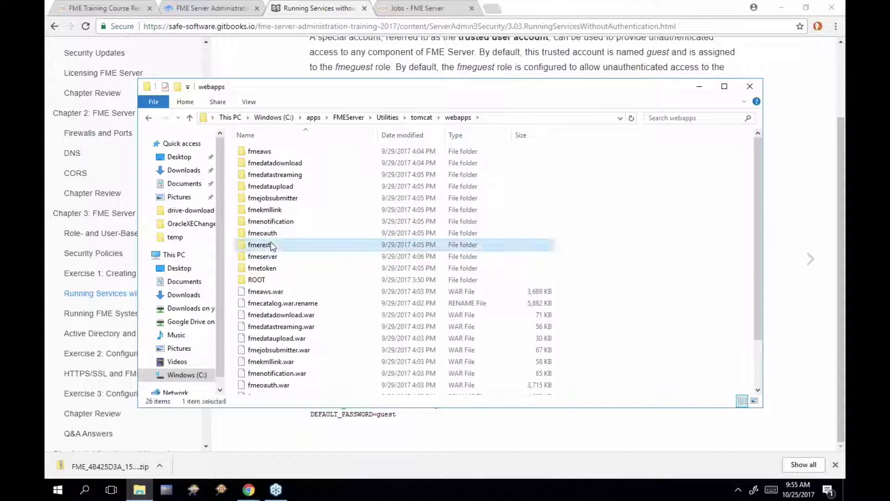
pyautogui.click(273, 269)
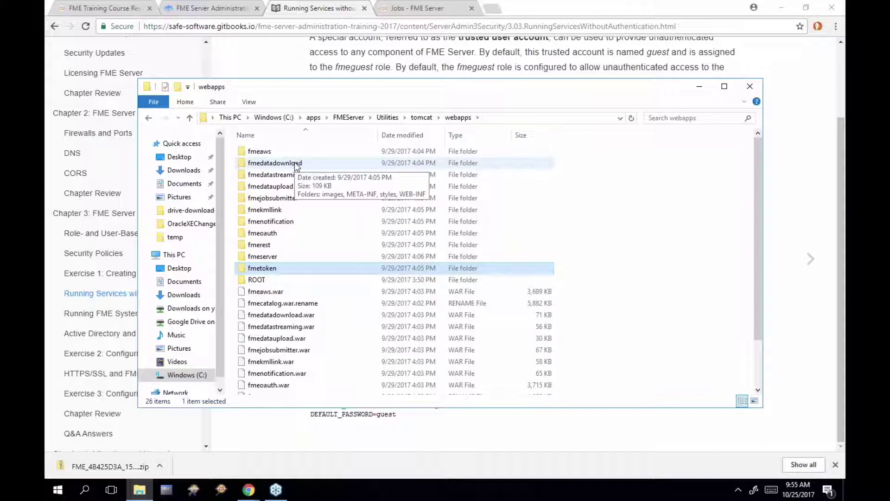
pyautogui.doubleClick(265, 198)
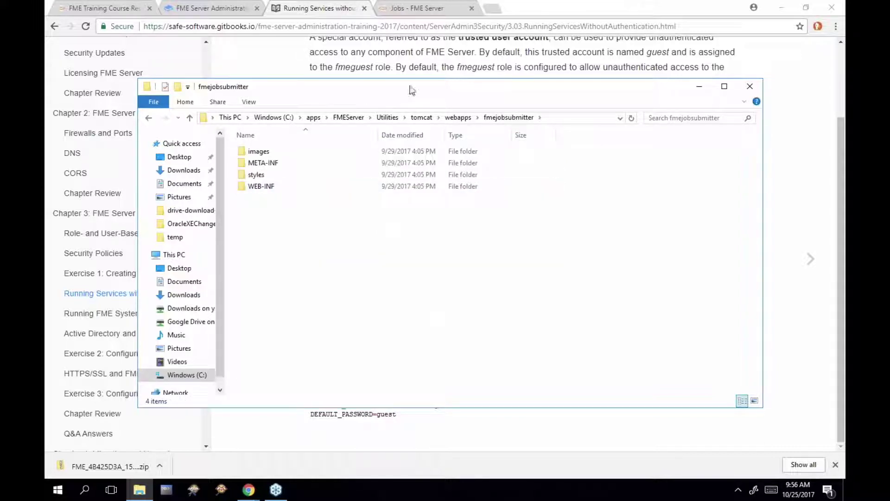
# Open WEB-INF\conf and edit propertiesFile.properties in Notepad++
pyautogui.moveTo(413, 80); pyautogui.dragTo(442, 106)
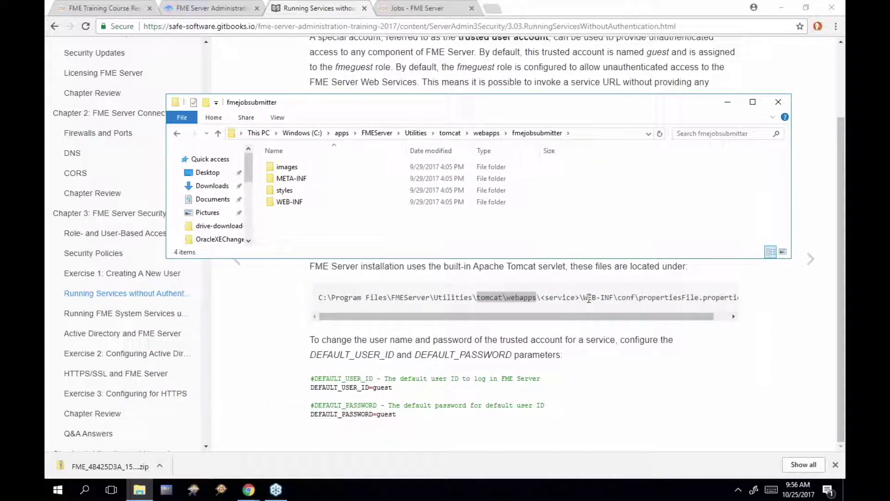
pyautogui.doubleClick(298, 204)
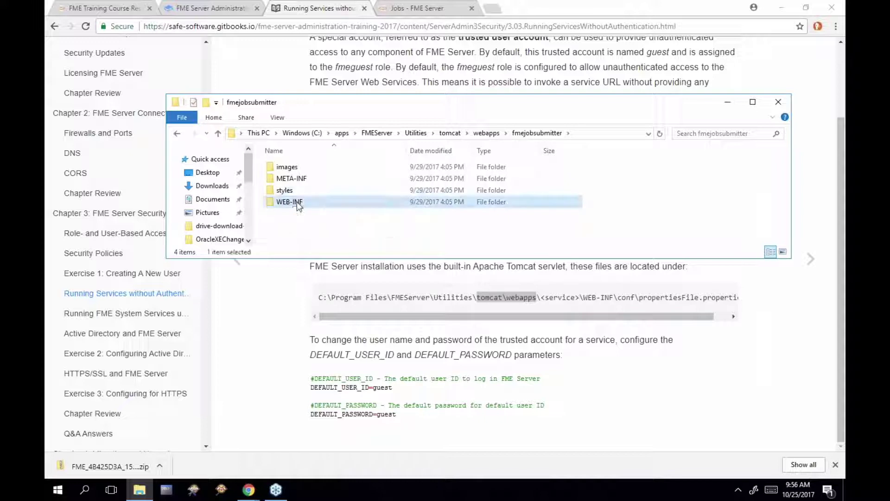
pyautogui.doubleClick(300, 180)
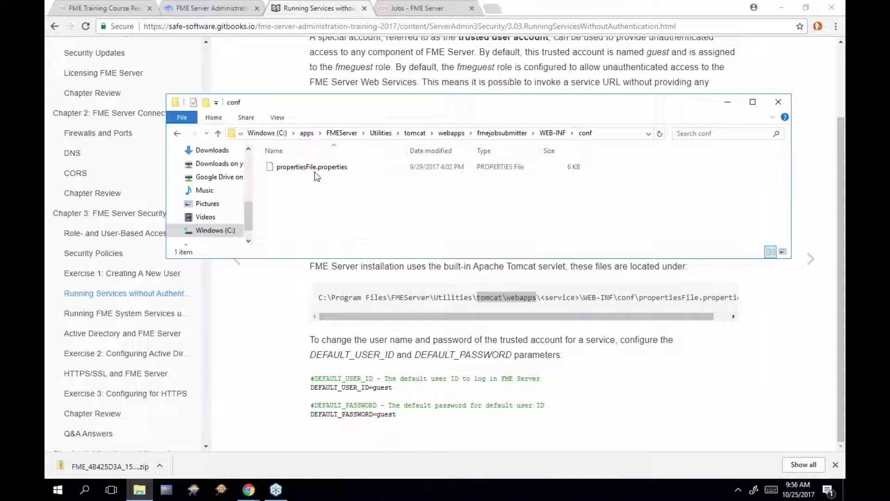
pyautogui.click(316, 169)
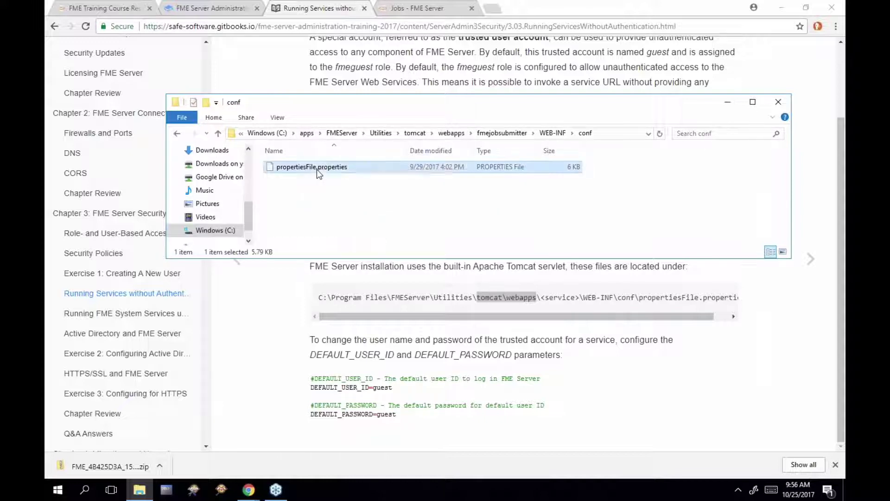
pyautogui.rightClick(317, 168)
pyautogui.click(371, 190)
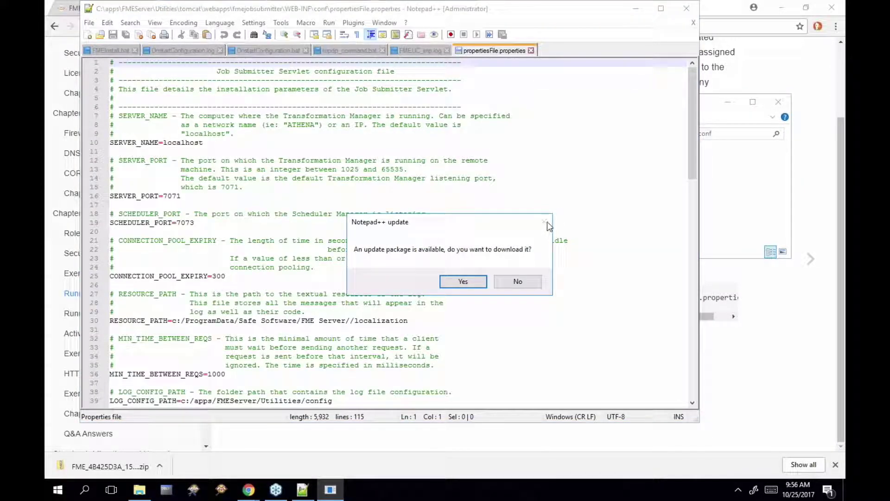
# Decline the Notepad++ update and highlight the DEFAULT_USER_ID and DEFAULT_PASSWORD entries on lines 51–55 of propertiesFile.properties
pyautogui.click(519, 281)
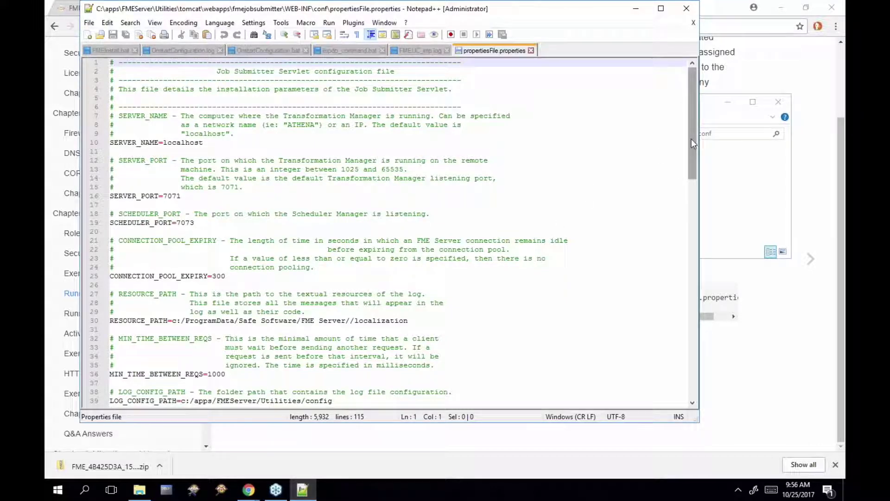
pyautogui.moveTo(691, 138); pyautogui.dragTo(683, 226)
pyautogui.moveTo(213, 275); pyautogui.dragTo(111, 241)
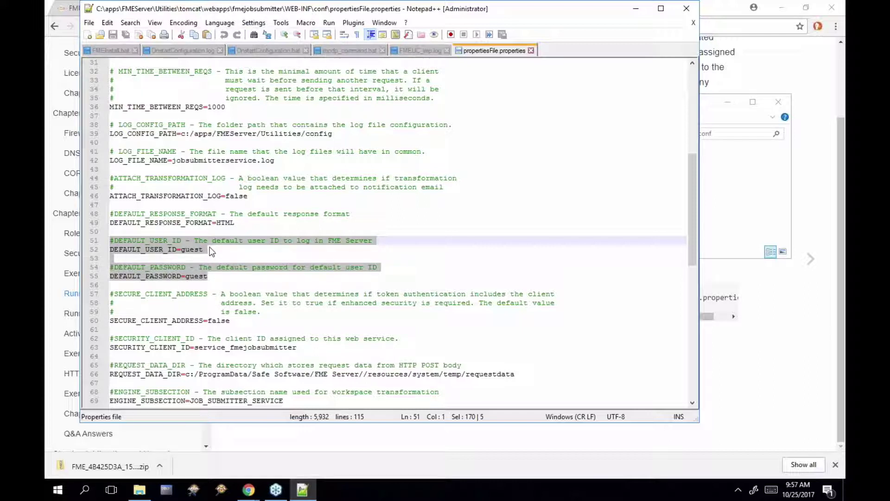
pyautogui.moveTo(210, 251); pyautogui.dragTo(110, 253)
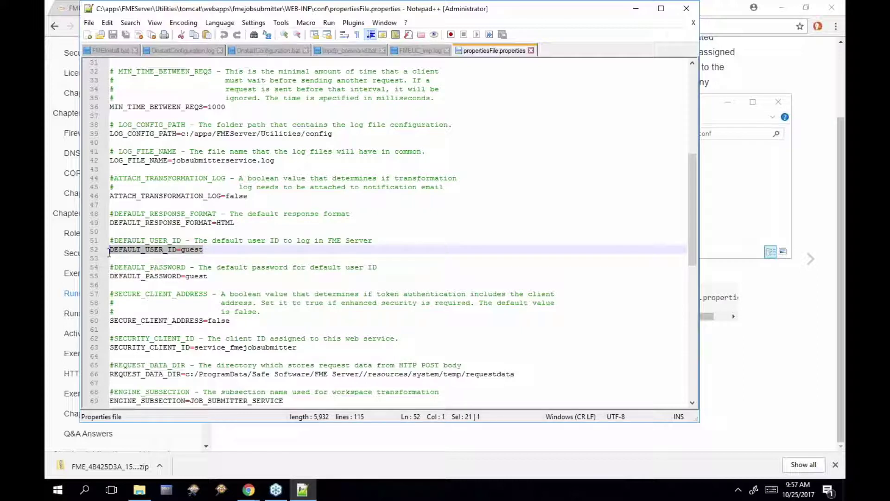
pyautogui.click(205, 277)
pyautogui.moveTo(205, 277); pyautogui.dragTo(110, 276)
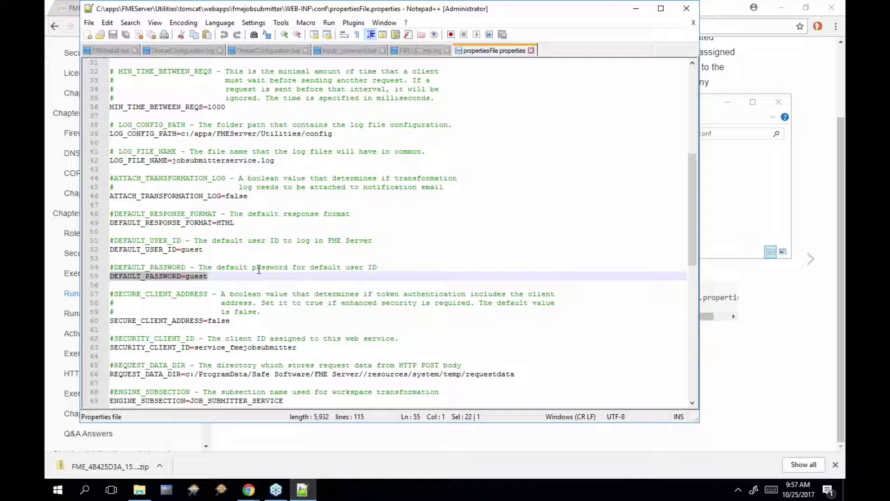
pyautogui.click(181, 249)
pyautogui.hotkey('shift', 'End')
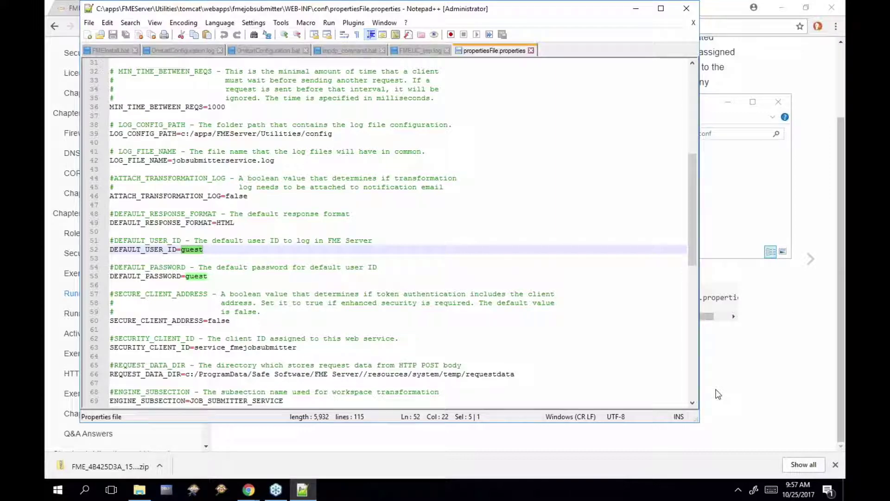
pyautogui.click(718, 395)
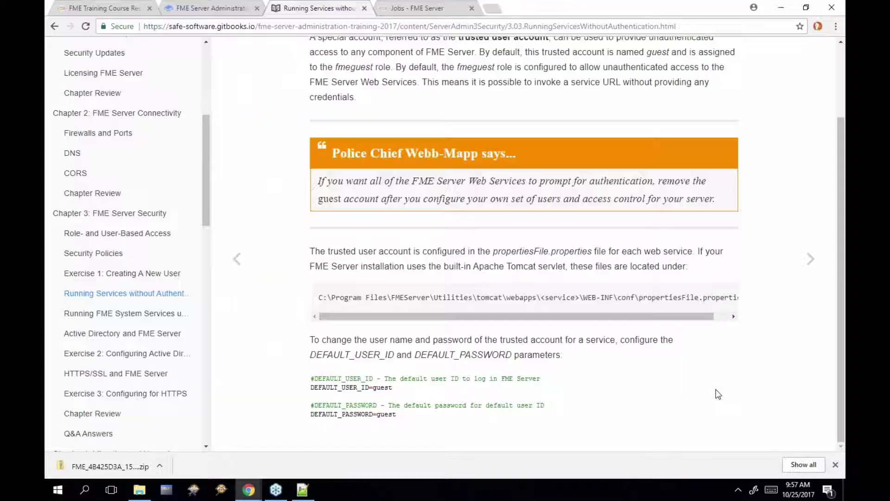
# Advance the manual one page and highlight Core, Engines, Application Server and Local System
pyautogui.click(808, 259)
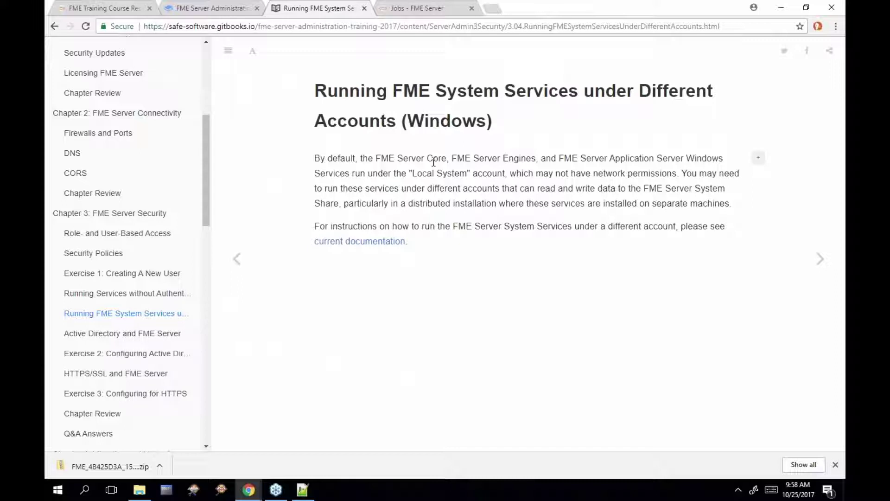
pyautogui.moveTo(427, 159); pyautogui.dragTo(445, 158)
pyautogui.moveTo(503, 158); pyautogui.dragTo(534, 158)
pyautogui.moveTo(607, 158); pyautogui.dragTo(675, 158)
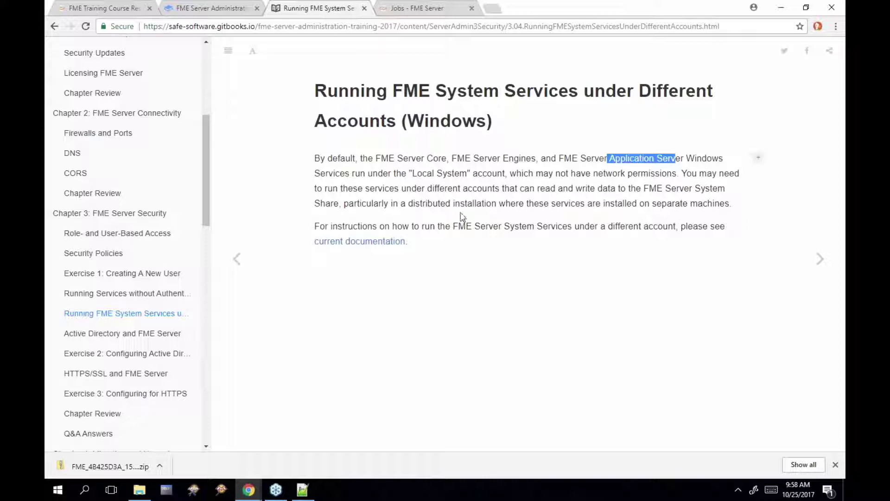
pyautogui.moveTo(412, 172); pyautogui.dragTo(466, 173)
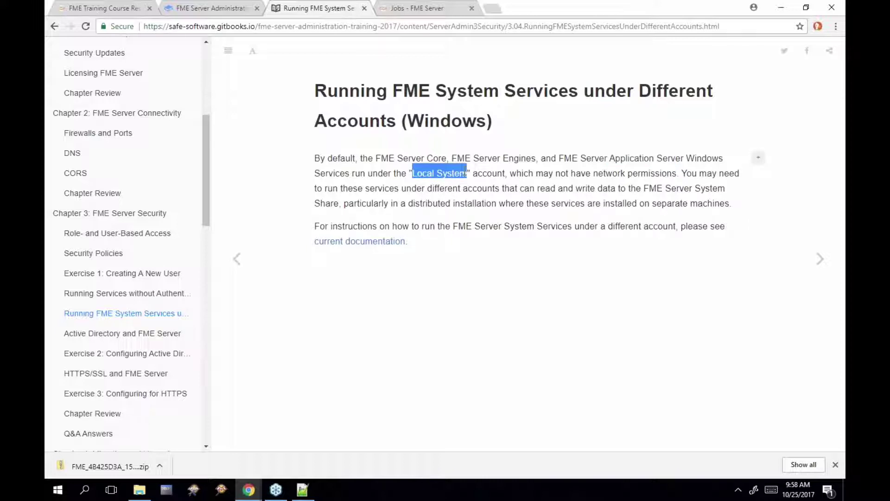
# Launch the Windows Services console via a 'service' search and widen it to show the Log On column
pyautogui.click(55, 492)
pyautogui.write('service')
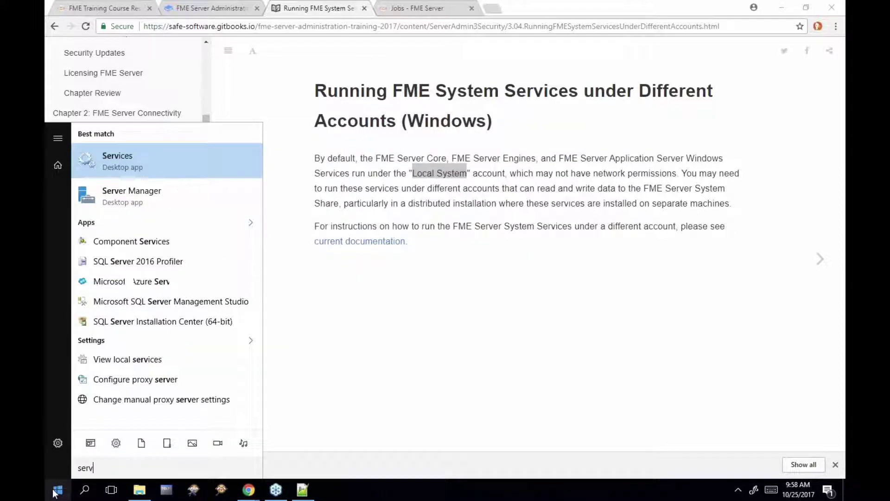
pyautogui.click(177, 158)
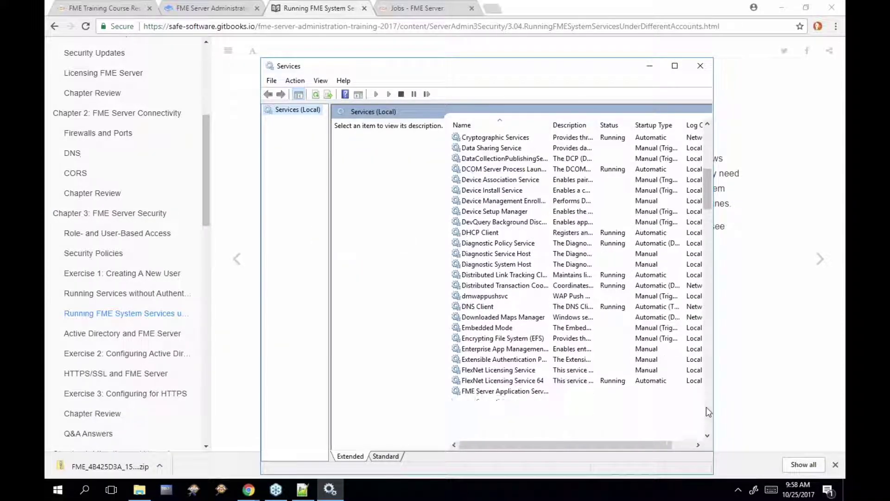
pyautogui.scroll(-10, 705, 411)
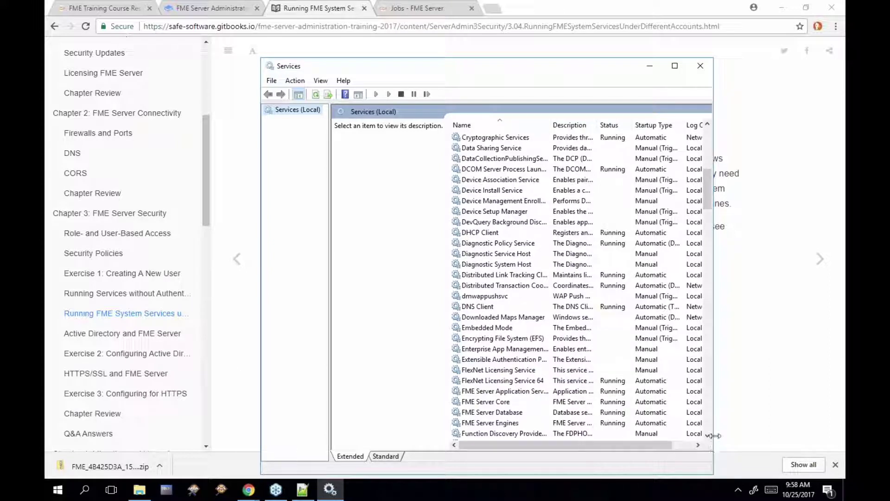
pyautogui.moveTo(713, 434); pyautogui.dragTo(787, 432)
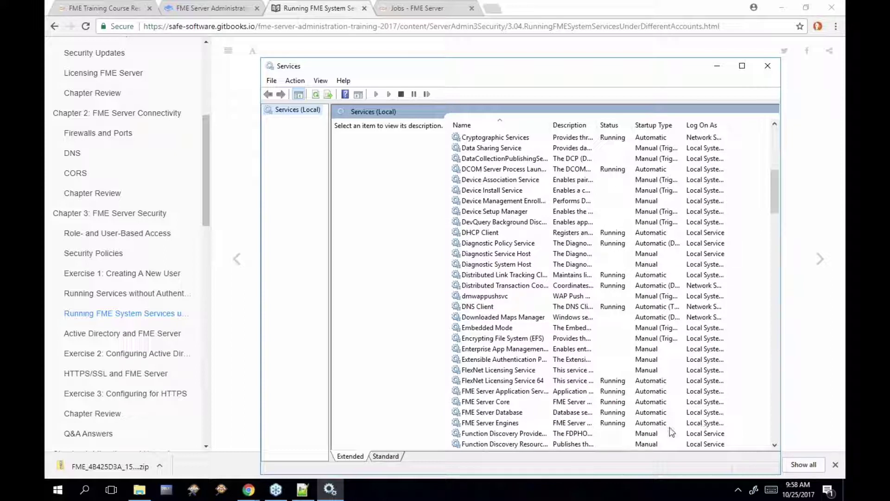
# Check the FME Server Engines service's Log On account in its properties, then cancel
pyautogui.click(512, 402)
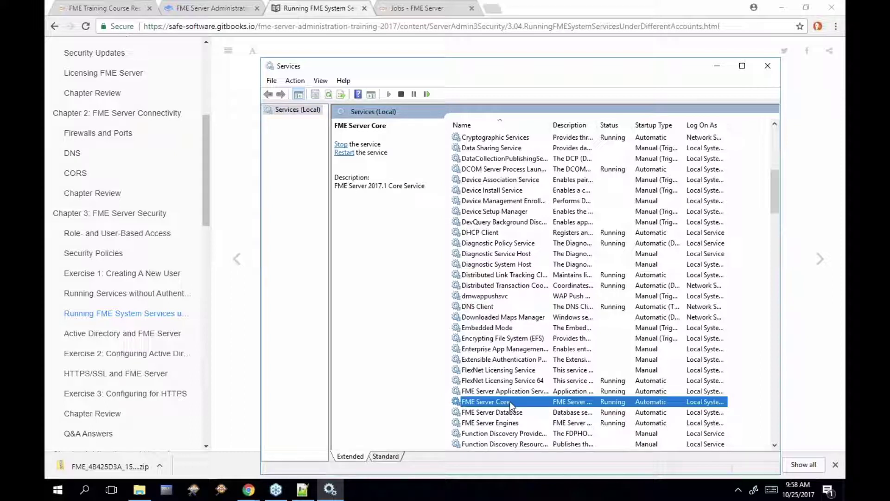
pyautogui.click(526, 424)
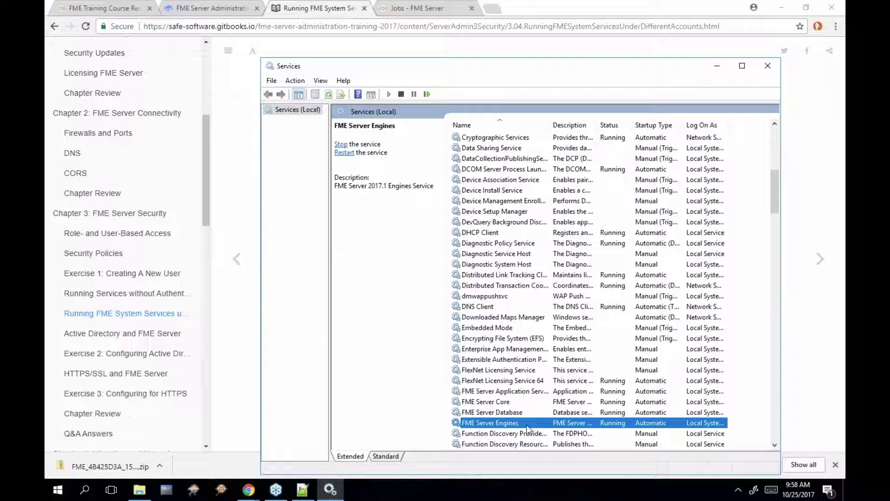
pyautogui.rightClick(527, 426)
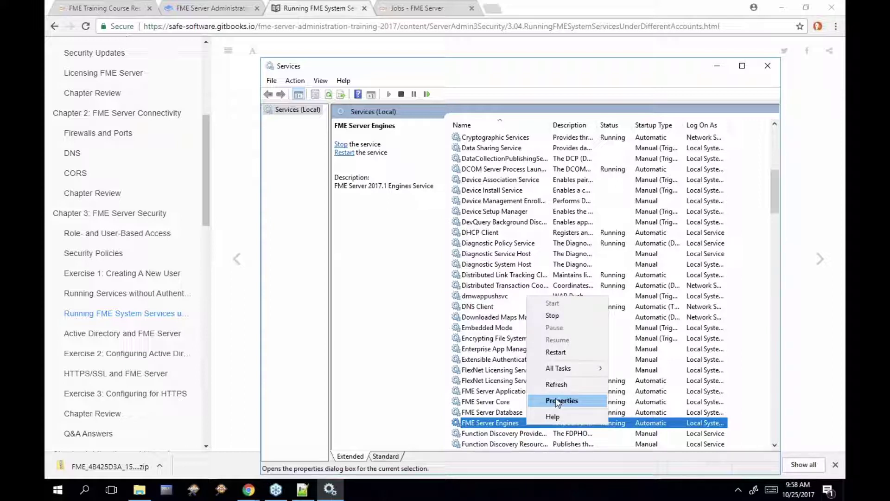
pyautogui.click(557, 401)
pyautogui.click(453, 163)
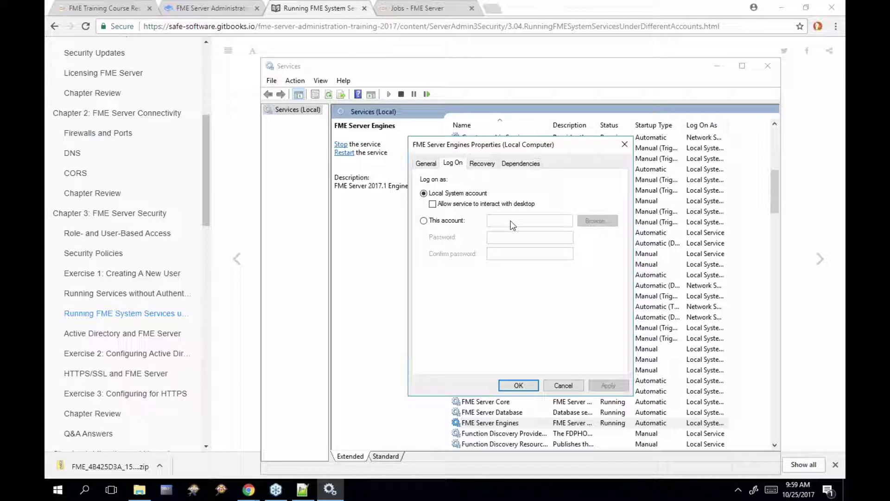
pyautogui.click(567, 385)
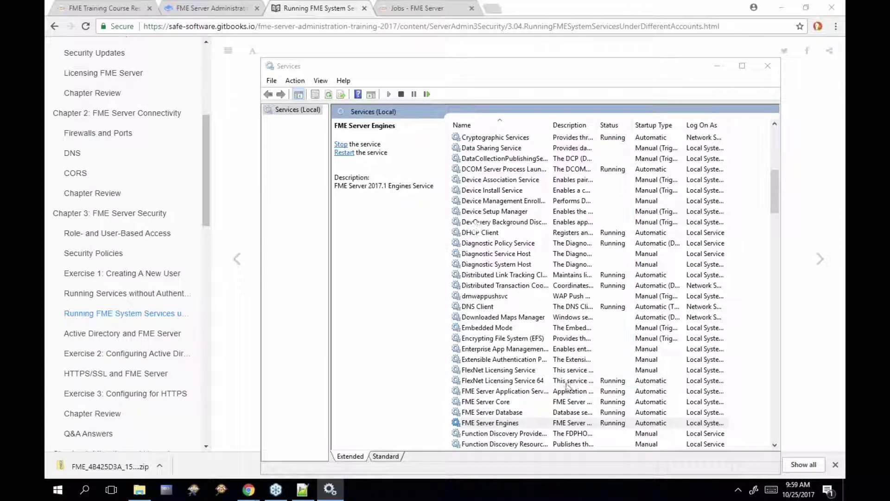
# Review the Database, Application Server, Core and Engines FME Server services' logon accounts
pyautogui.click(535, 411)
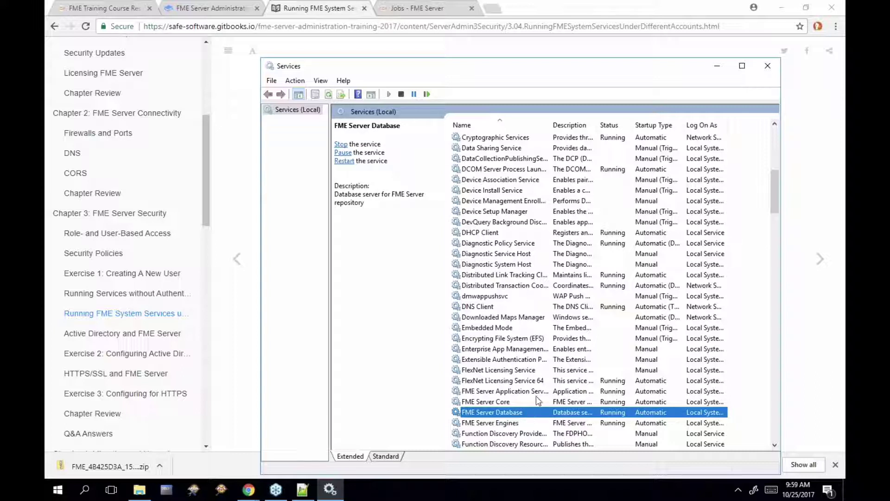
pyautogui.click(536, 393)
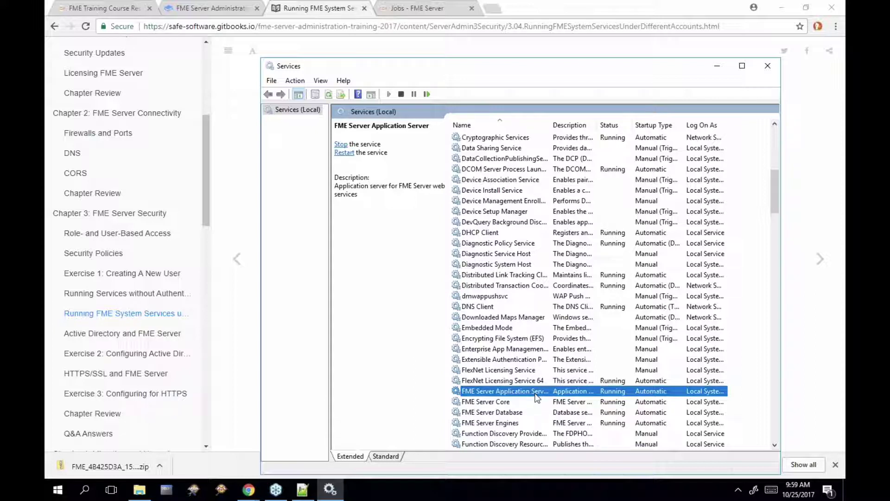
pyautogui.click(522, 402)
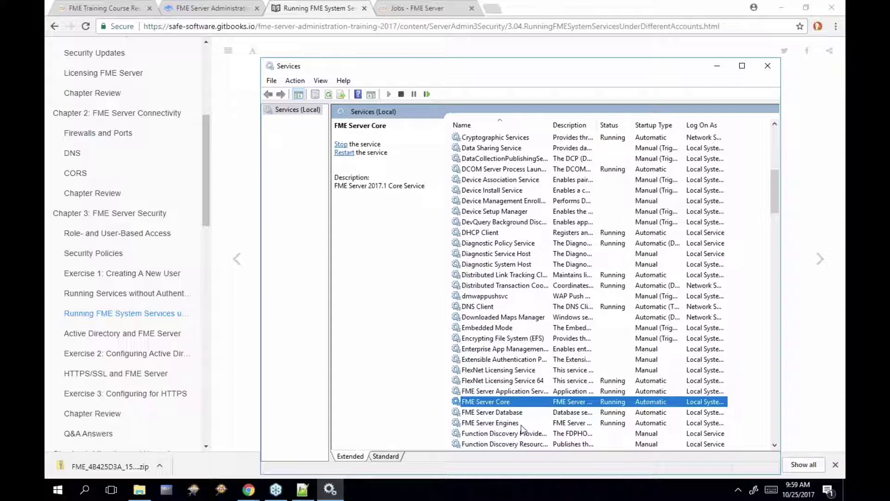
pyautogui.click(521, 424)
# Return to the training manual's previous page
pyautogui.click(284, 311)
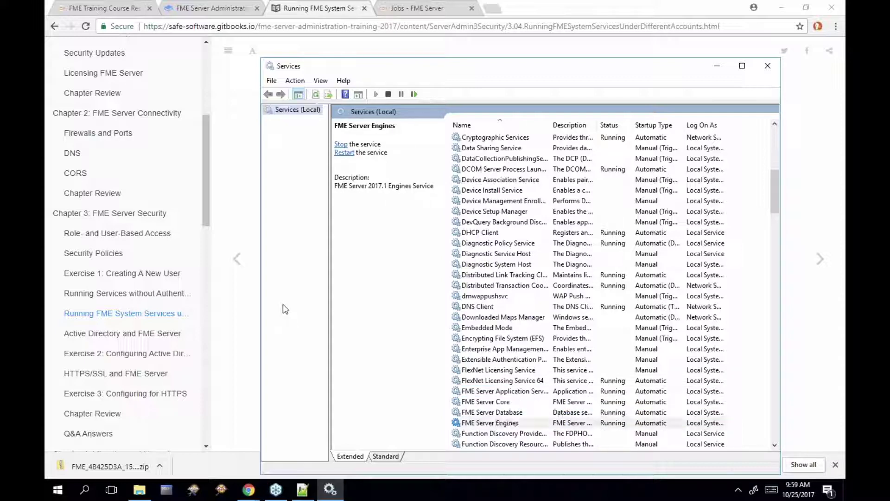
pyautogui.click(255, 317)
pyautogui.click(236, 259)
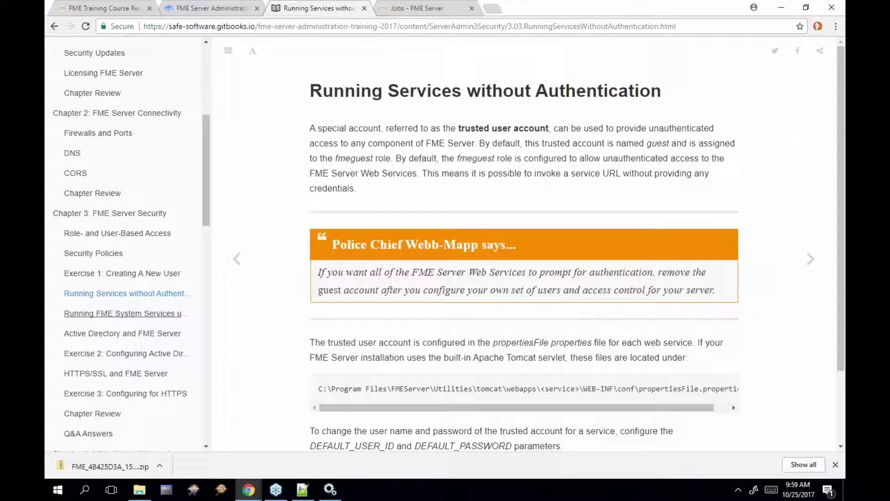
# Read the Active Directory and FME Server page, noting 'multiple domains', before returning to FME Server Jobs
pyautogui.click(124, 333)
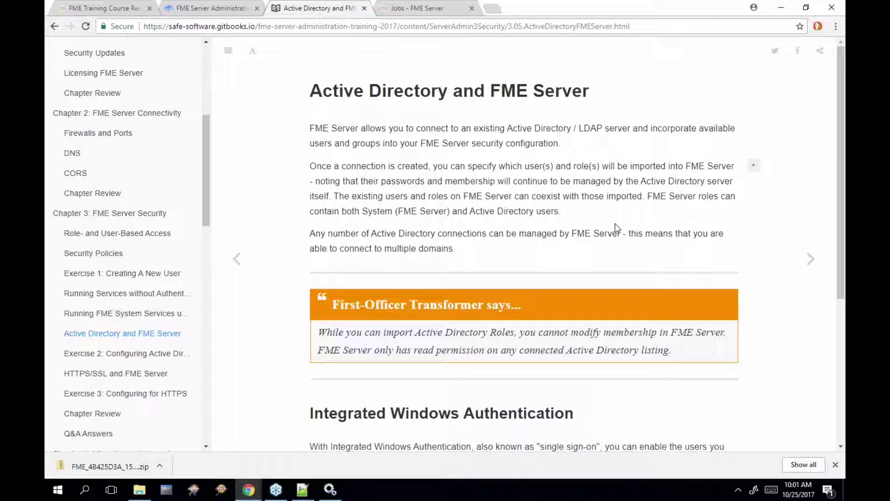
pyautogui.moveTo(384, 249); pyautogui.dragTo(453, 249)
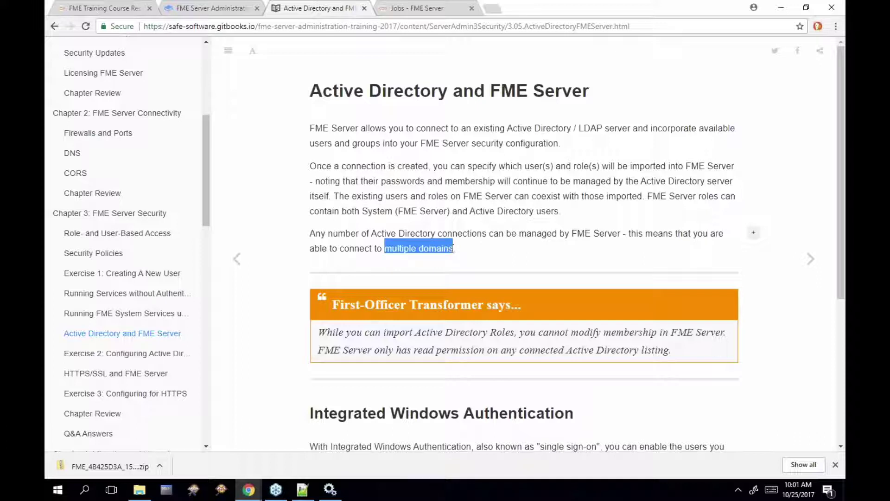
pyautogui.click(547, 233)
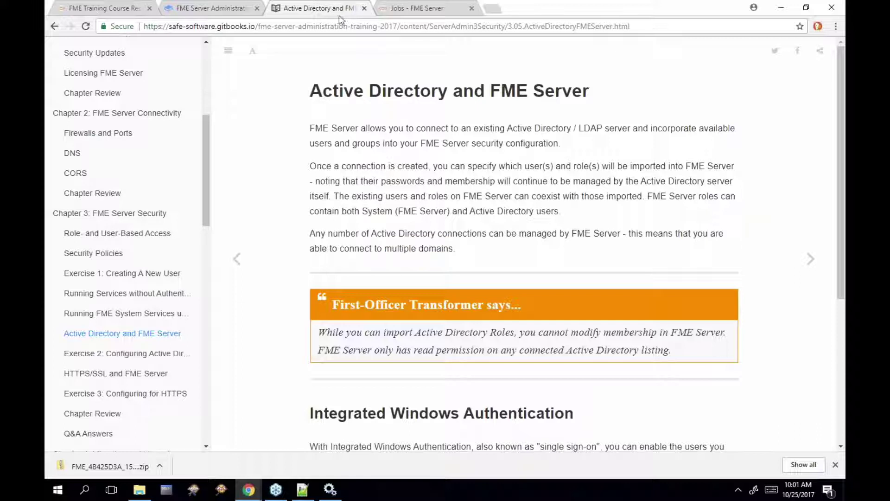
pyautogui.click(396, 14)
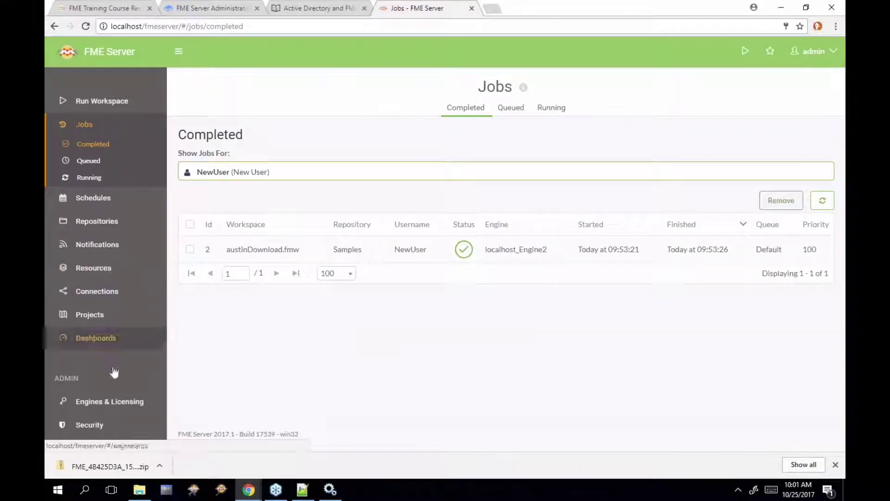
# Go to Security > Active Directory and start a new server connection
pyautogui.click(90, 425)
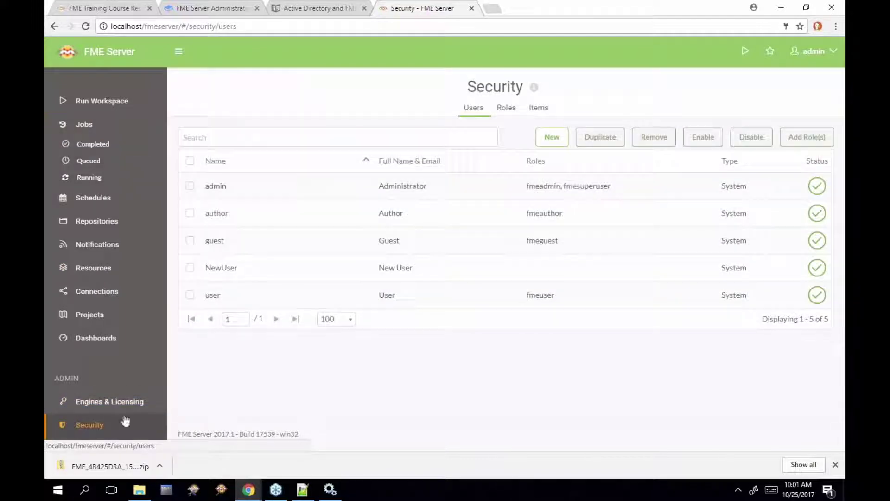
pyautogui.scroll(-3, 147, 354)
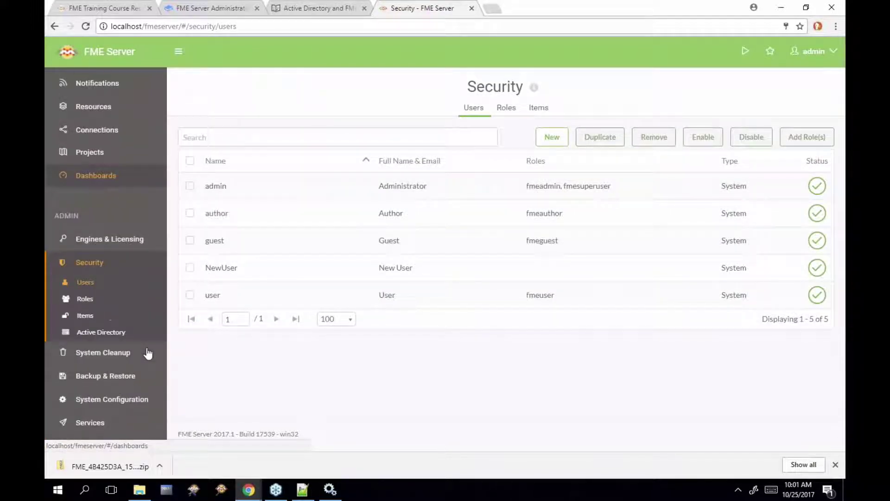
pyautogui.click(117, 332)
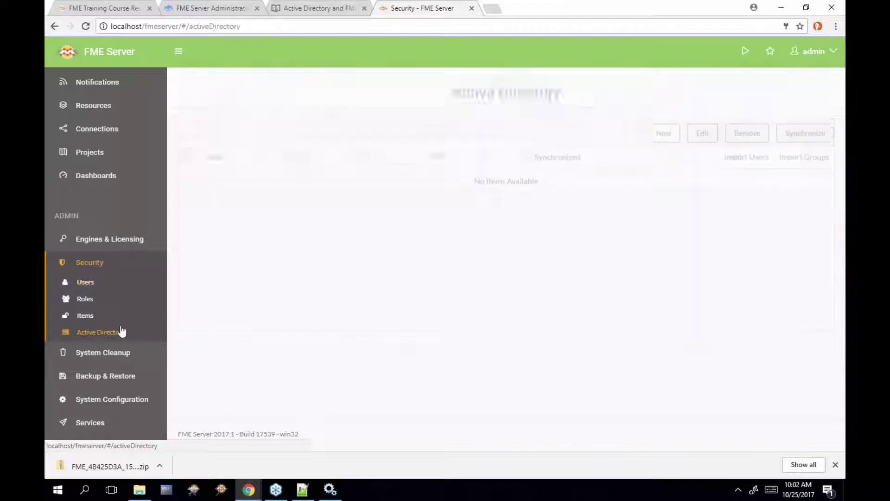
pyautogui.click(661, 130)
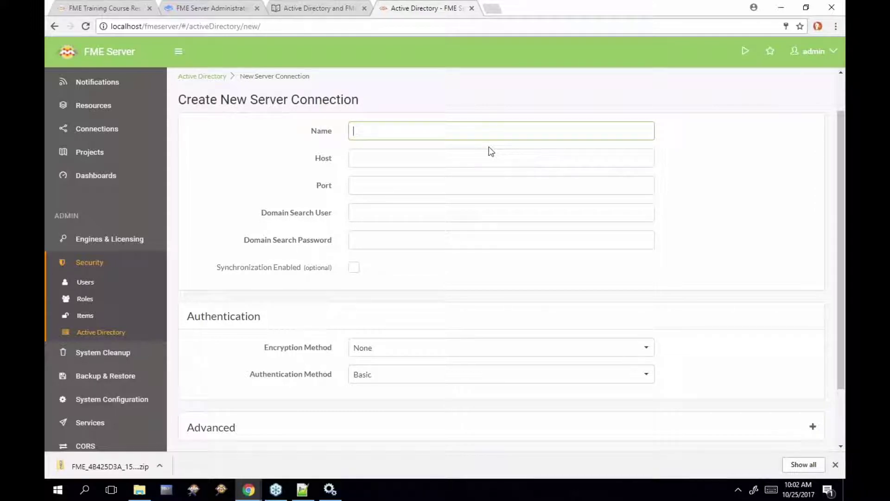
# Enter 'domain\username' as search user, keep Encryption Method None and review Authentication Method Basic
pyautogui.click(468, 211)
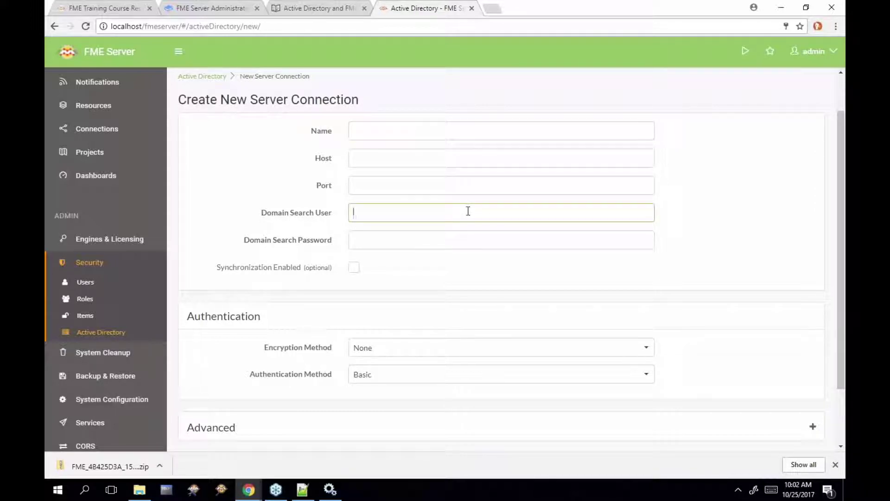
pyautogui.write('domain\\username')
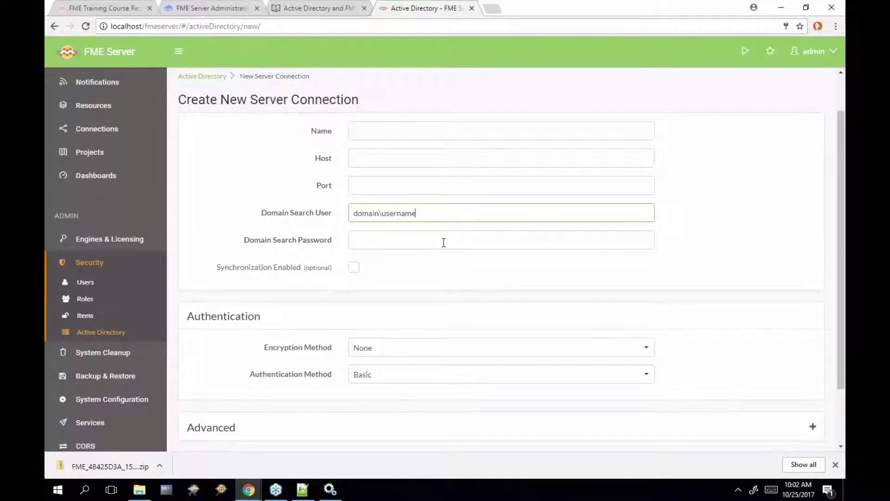
pyautogui.scroll(-3, 443, 241)
pyautogui.click(475, 273)
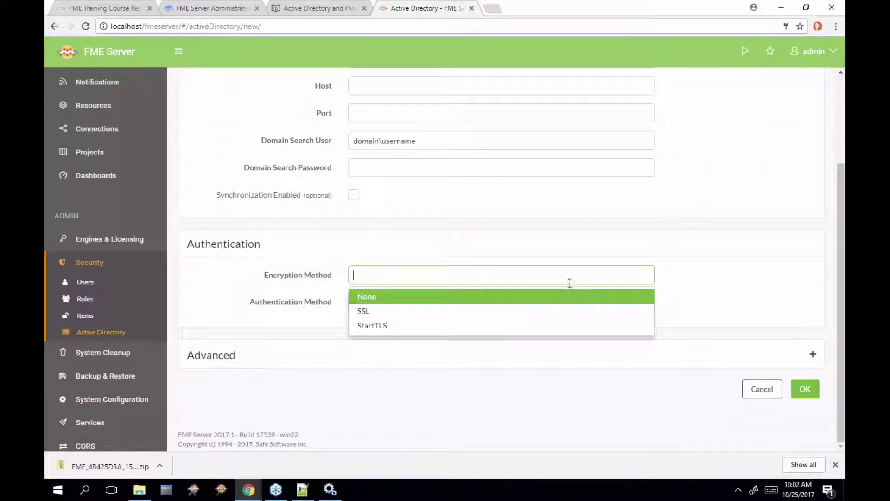
pyautogui.click(680, 284)
pyautogui.click(626, 306)
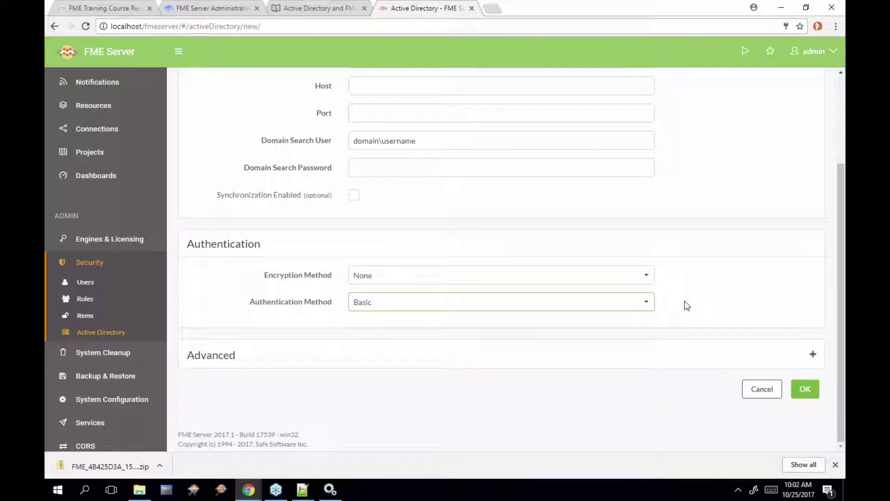
pyautogui.scroll(2, 686, 304)
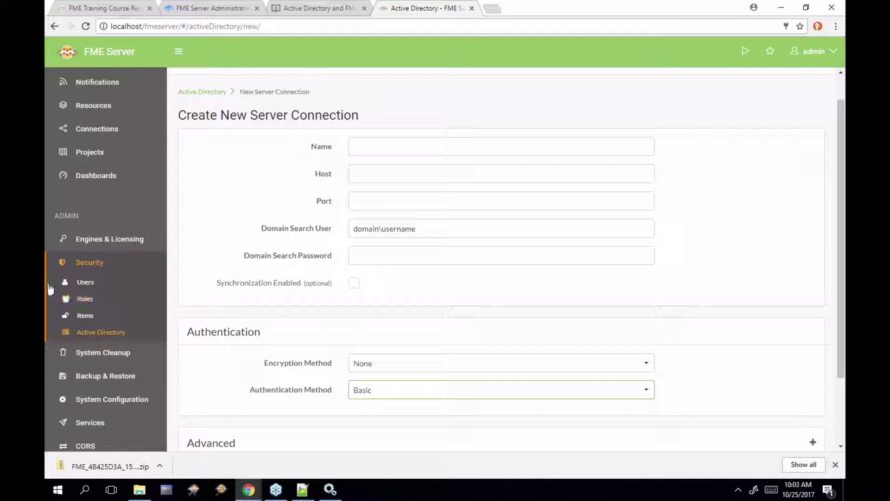
# Open Security > Users and tick the admin and author accounts
pyautogui.click(81, 287)
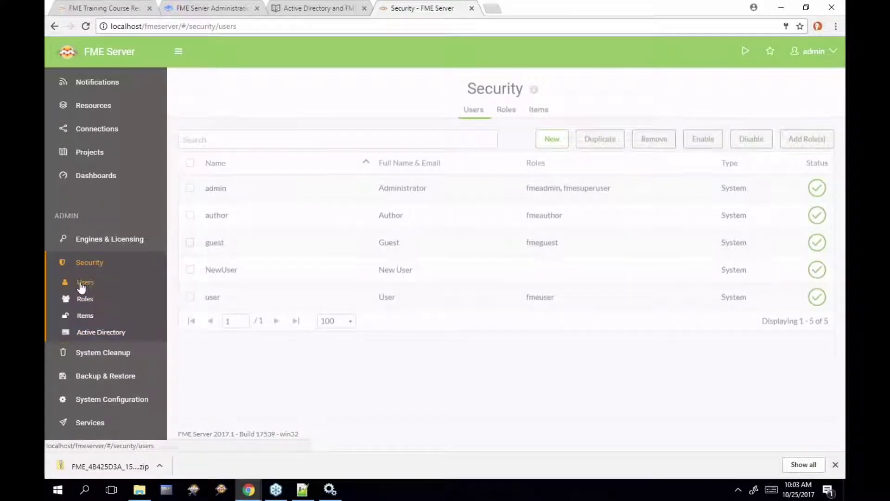
pyautogui.click(459, 140)
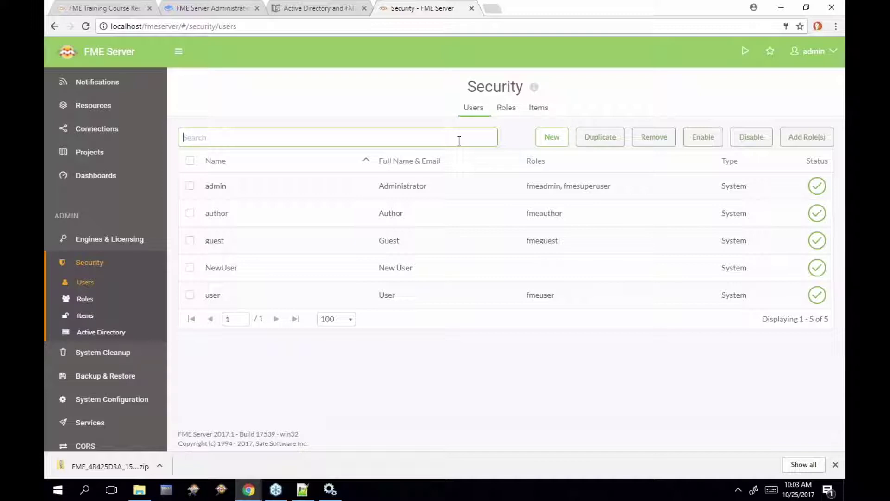
pyautogui.click(189, 185)
pyautogui.click(190, 212)
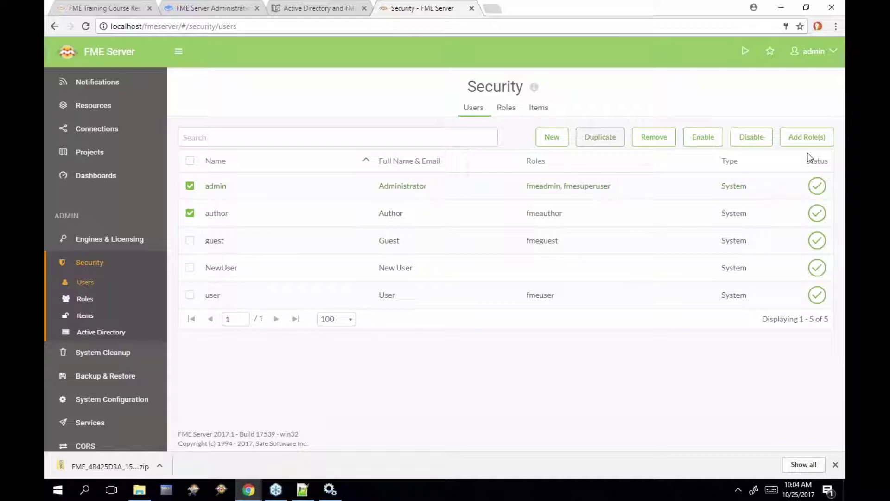
# Open Add Role(s) for admin and author and browse the available roles without choosing one
pyautogui.click(808, 138)
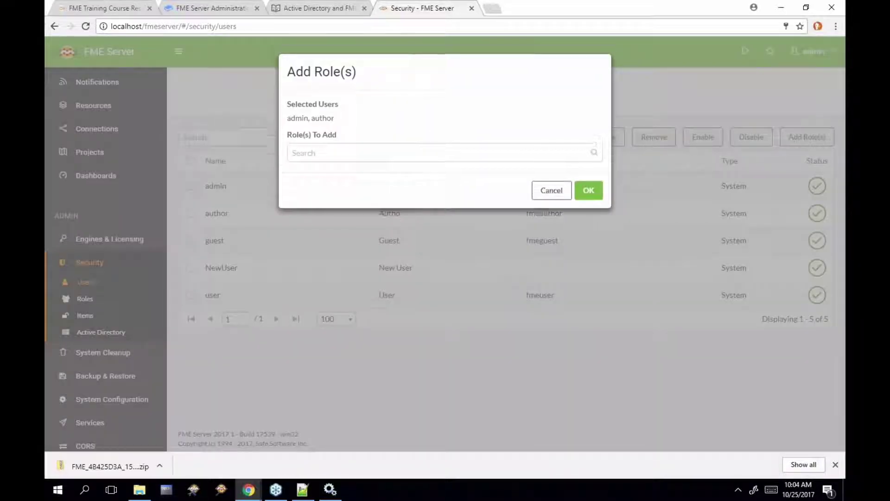
pyautogui.click(541, 160)
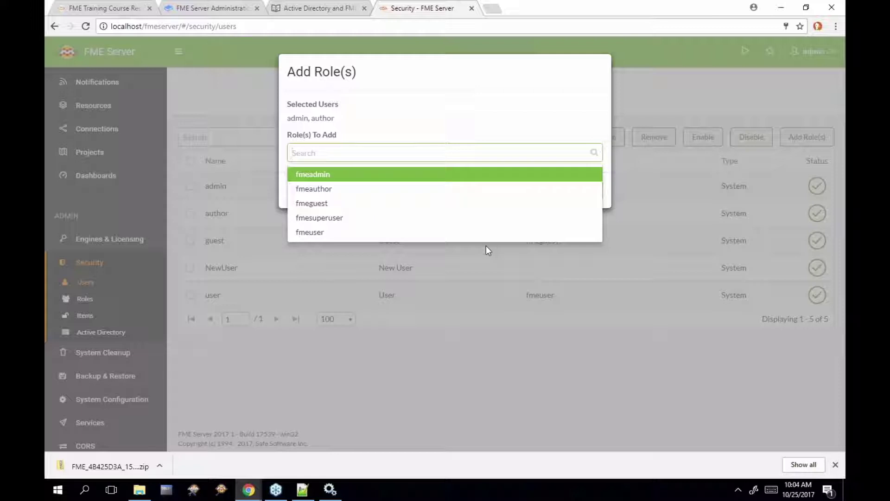
pyautogui.click(477, 285)
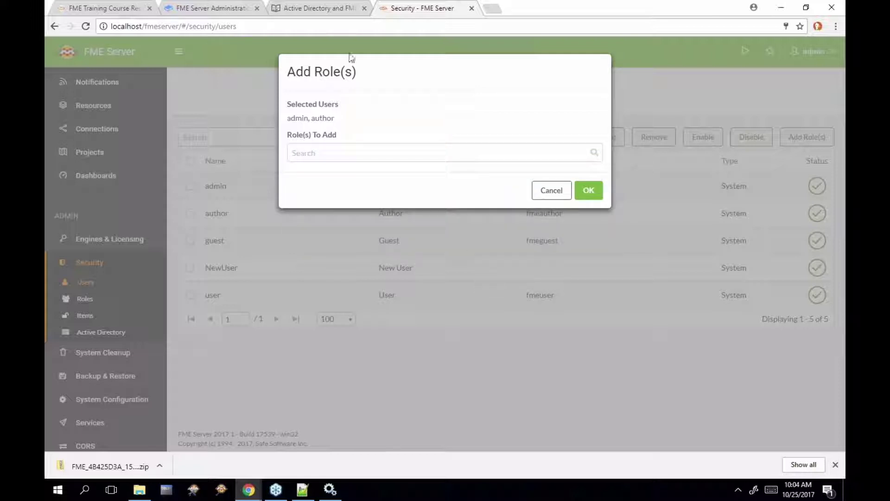
# Scroll the Active Directory and FME Server manual page down to Integrated Windows Authentication
pyautogui.click(278, 9)
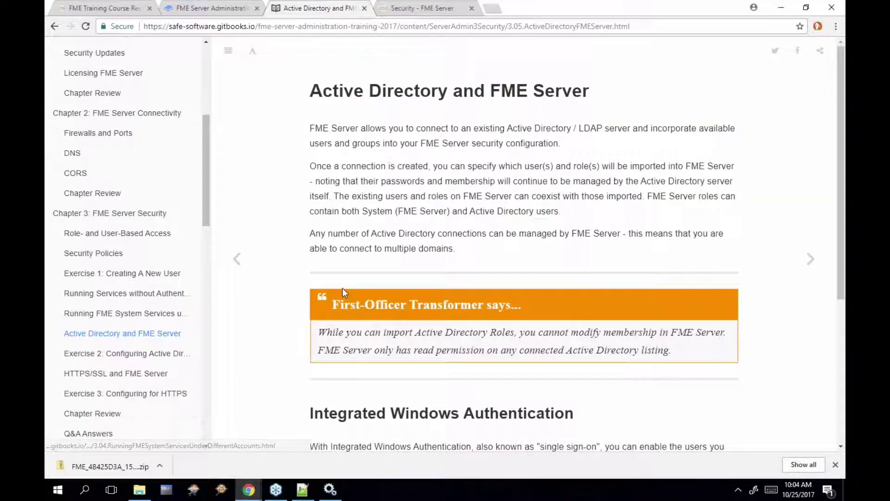
pyautogui.scroll(-2, 344, 291)
pyautogui.scroll(-3, 345, 292)
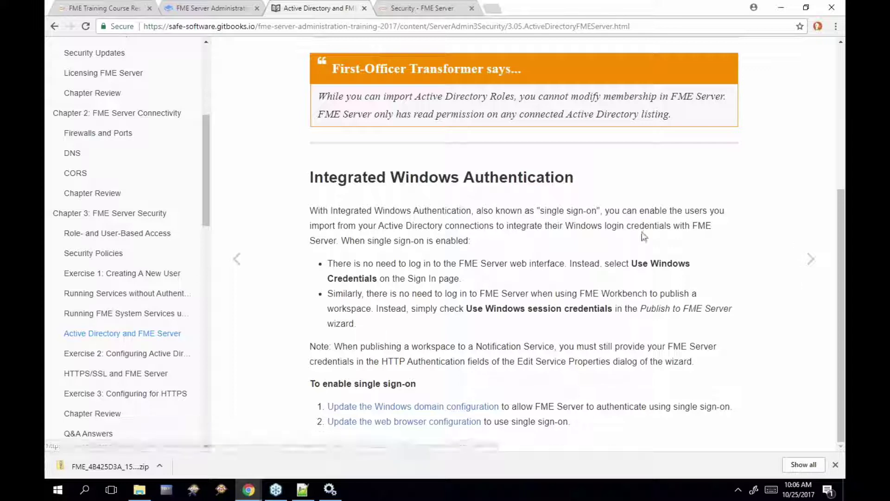
# Cancel the Add Role(s) dialog and start a new Active Directory server connection
pyautogui.click(435, 15)
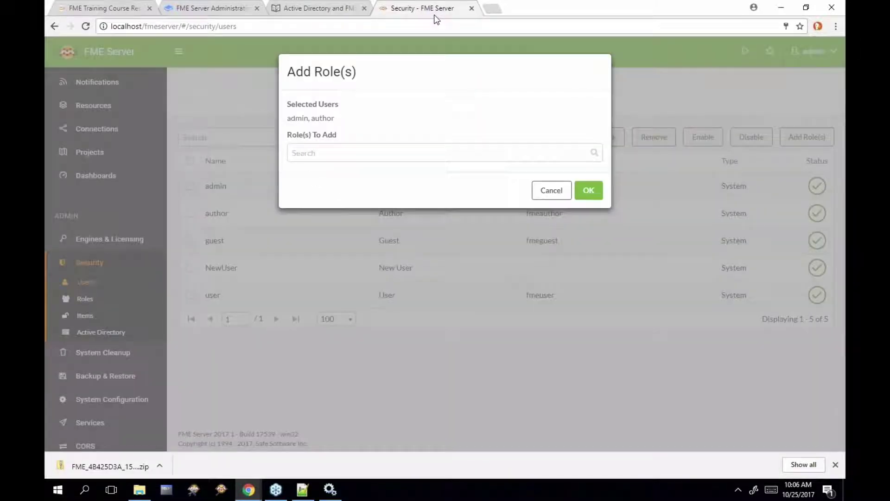
pyautogui.click(555, 194)
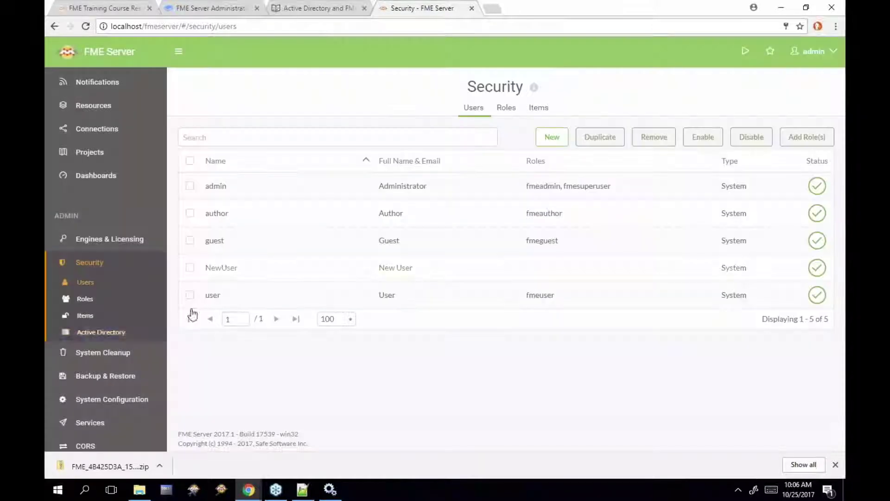
pyautogui.click(125, 332)
pyautogui.click(664, 126)
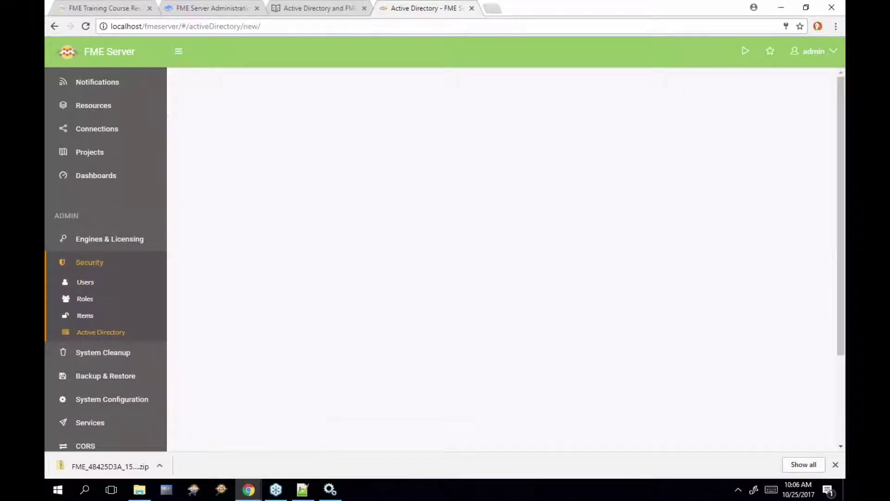
# Expand the connection's Advanced settings and focus the Search Bases field
pyautogui.scroll(-3, 473, 311)
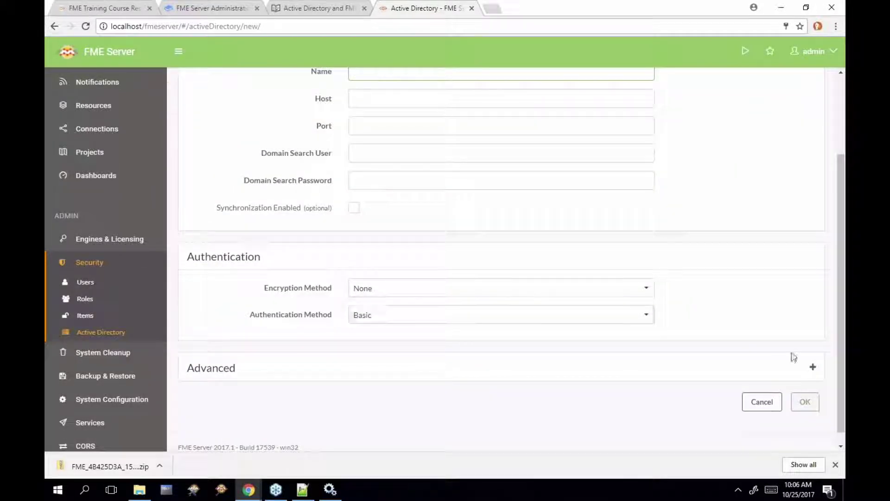
pyautogui.click(812, 369)
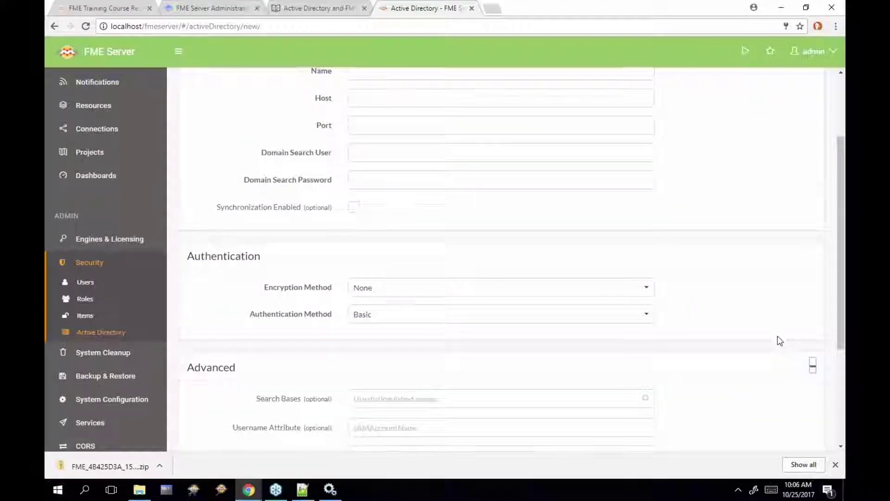
pyautogui.scroll(-1, 675, 355)
pyautogui.click(578, 342)
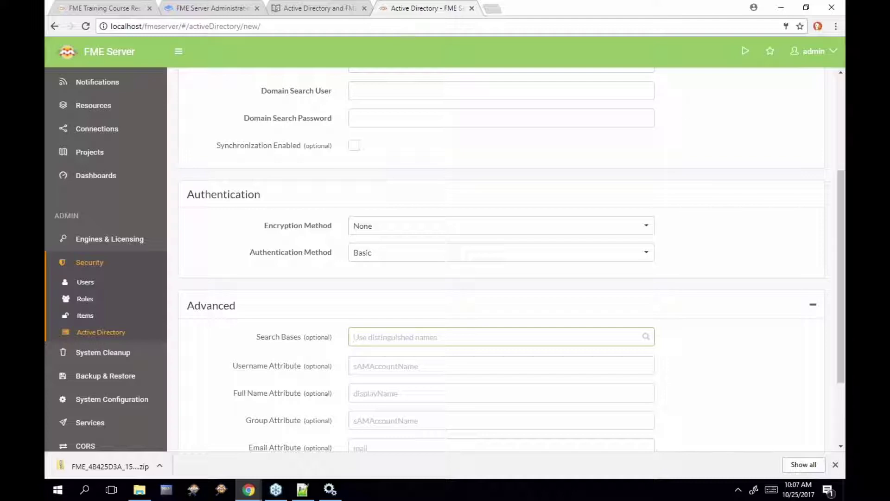
# Advance the manual to Exercise 2 and scroll down to its first step
pyautogui.click(350, 14)
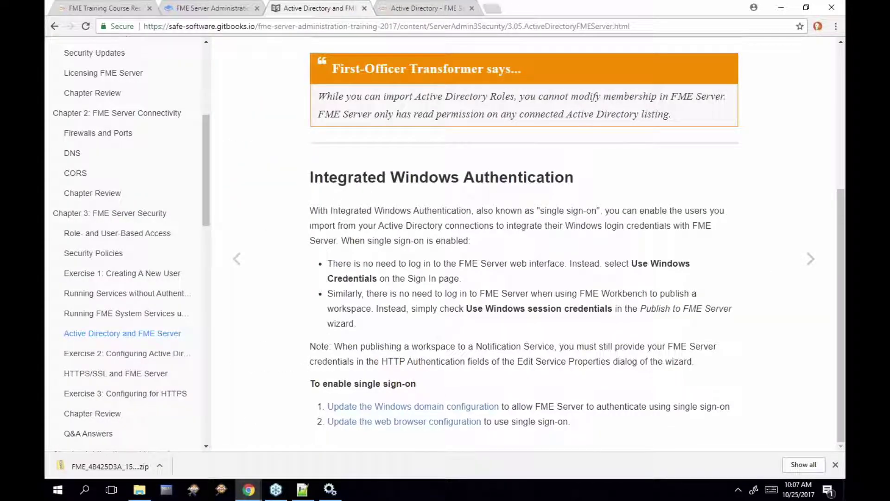
pyautogui.click(811, 264)
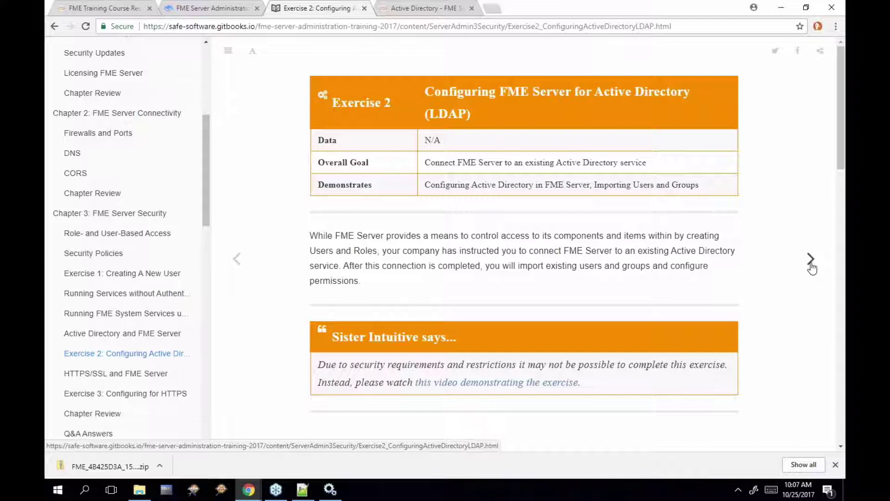
pyautogui.scroll(-1, 775, 308)
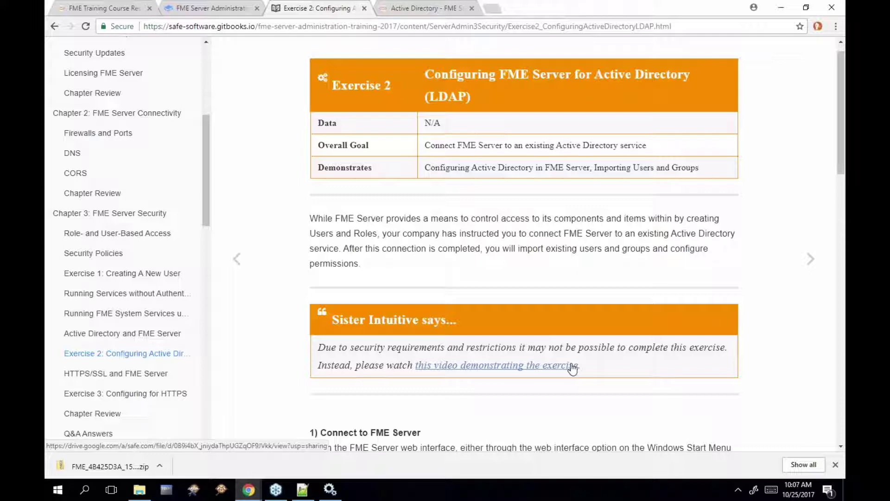
pyautogui.scroll(-1, 711, 315)
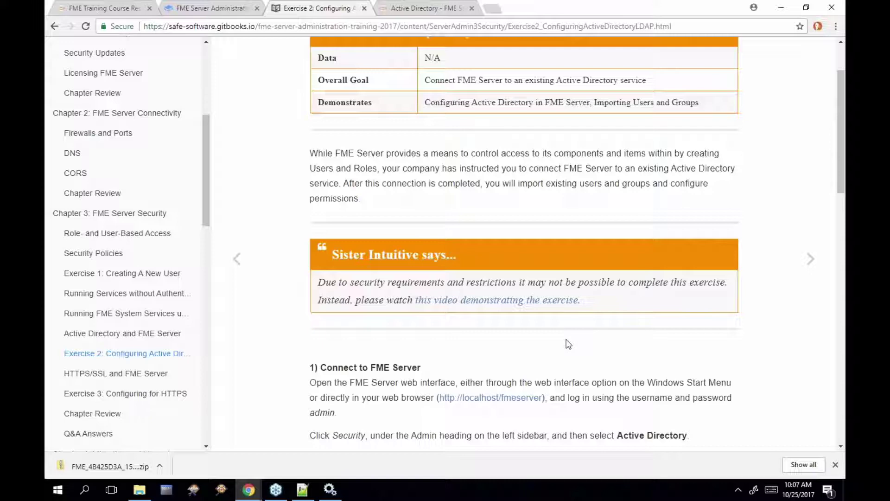
# Scroll to the end of Exercise 2 and continue to the HTTPS/SSL and FME Server page
pyautogui.scroll(-3, 569, 344)
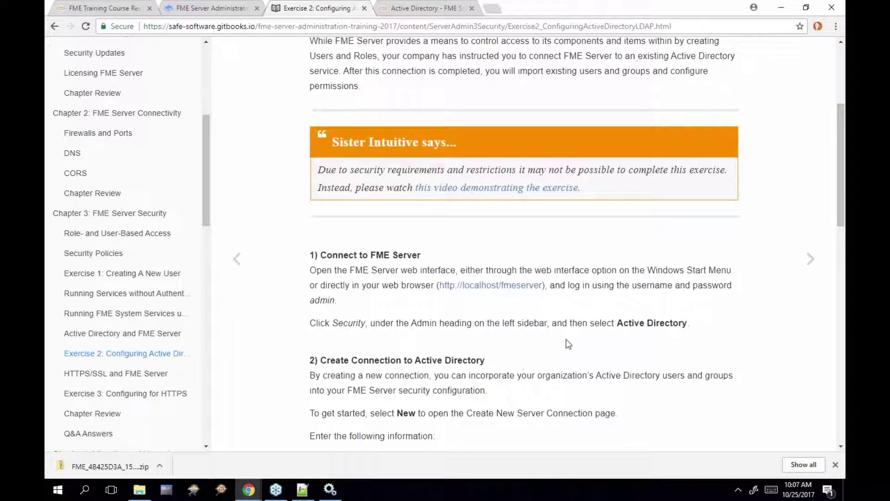
pyautogui.scroll(-1, 568, 344)
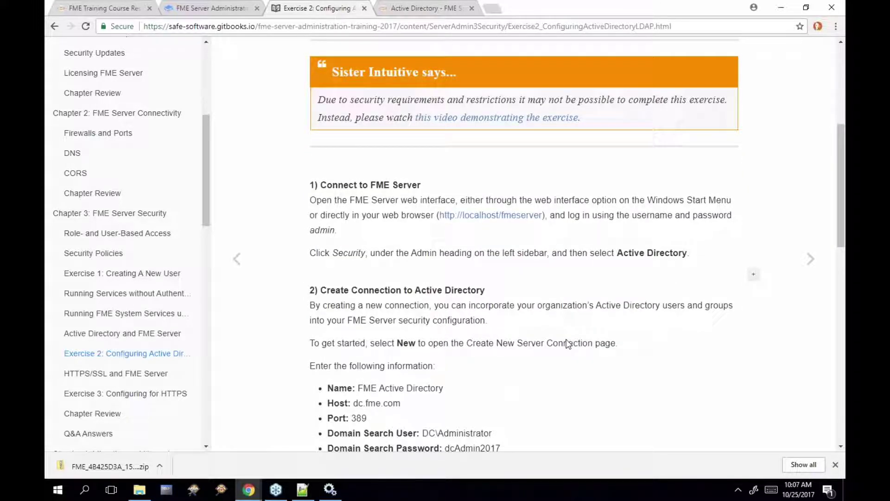
pyautogui.scroll(-2, 568, 344)
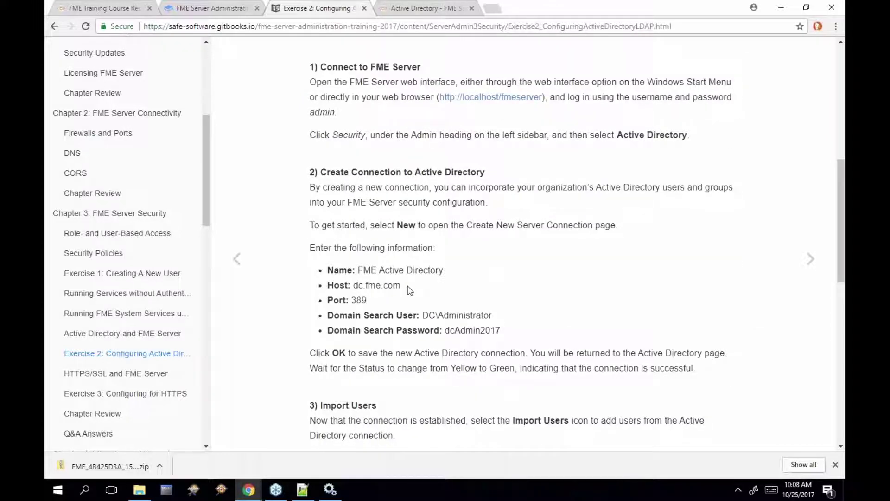
pyautogui.scroll(-4, 408, 287)
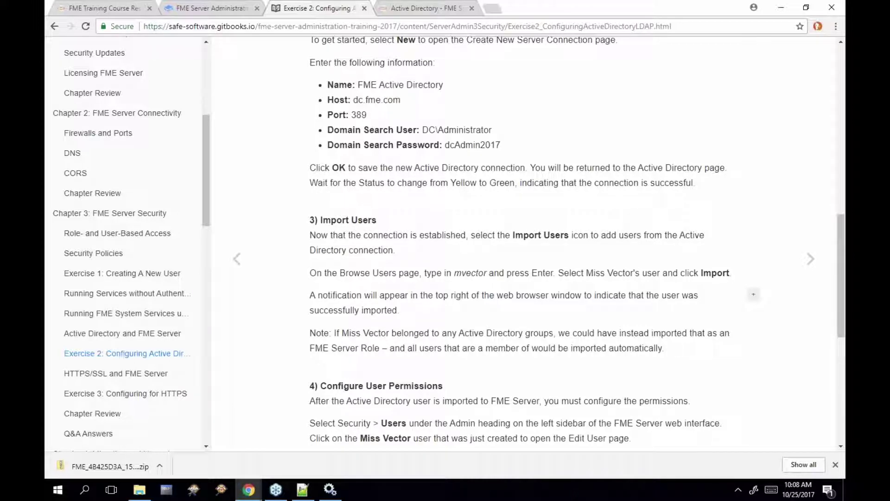
pyautogui.scroll(-2, 754, 294)
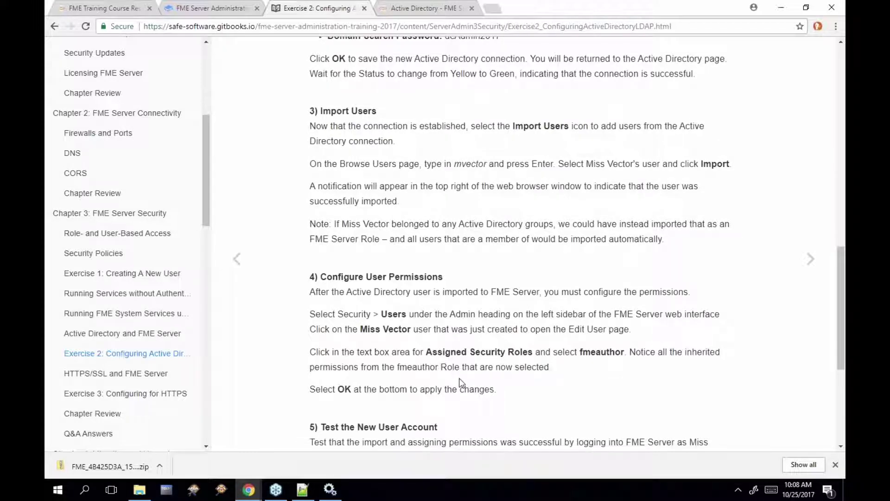
pyautogui.scroll(-3, 460, 377)
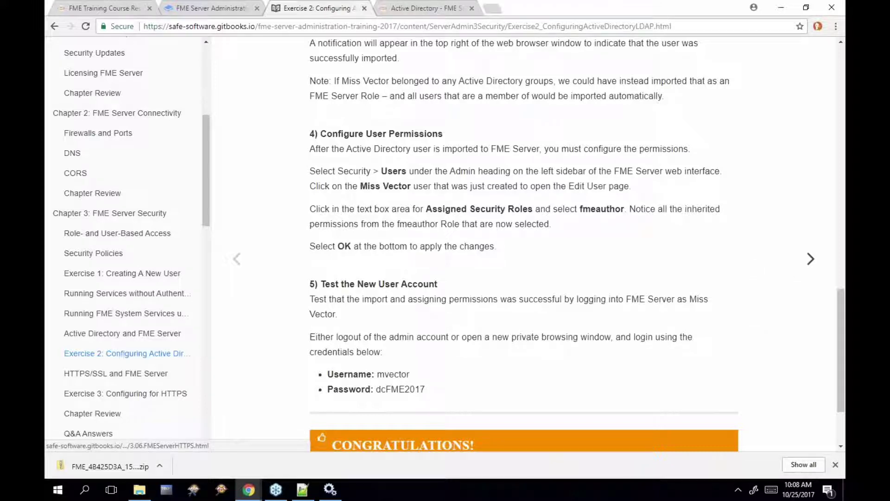
pyautogui.click(810, 259)
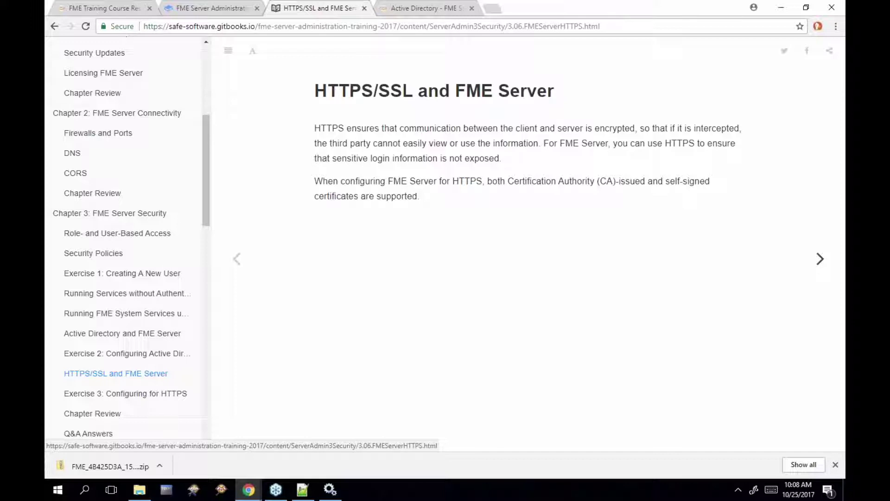
# Advance to the next page, Exercise 3: Configuring FME Server for HTTPS
pyautogui.press('Right')
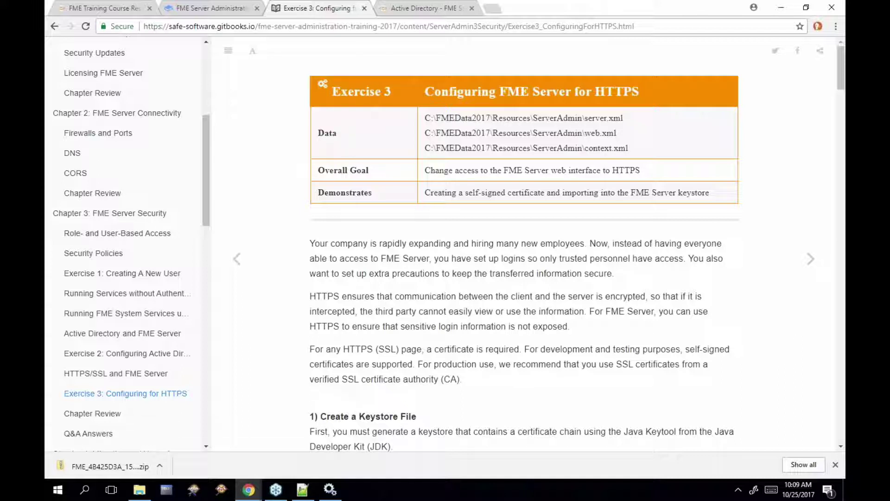
# Open the FME Server Documentation from docs.safe.com in a new browser tab
pyautogui.click(438, 9)
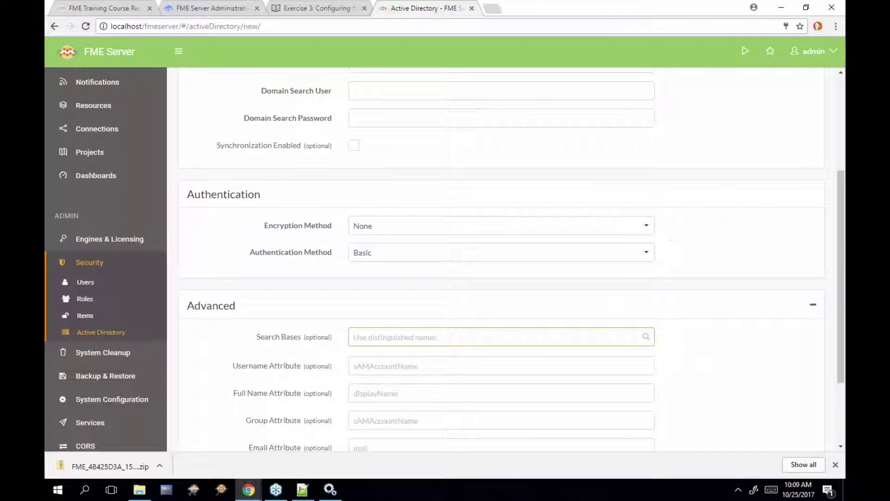
pyautogui.click(490, 8)
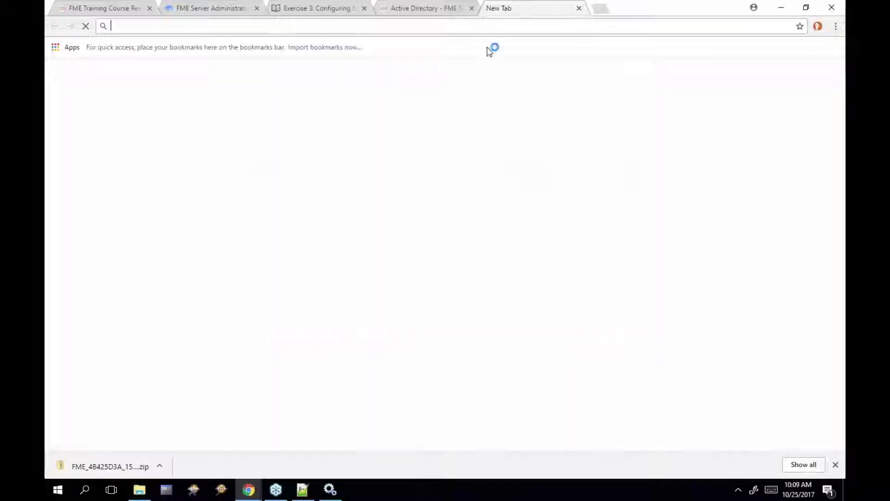
pyautogui.write('docs')
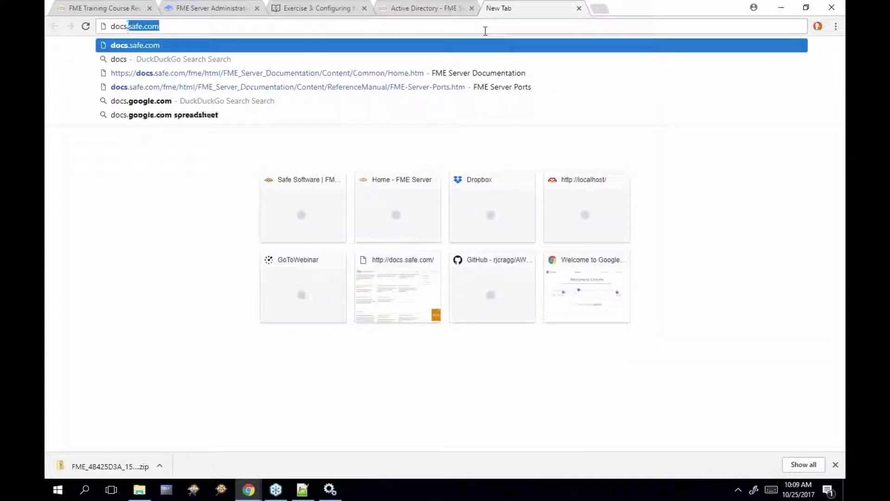
pyautogui.press('Return')
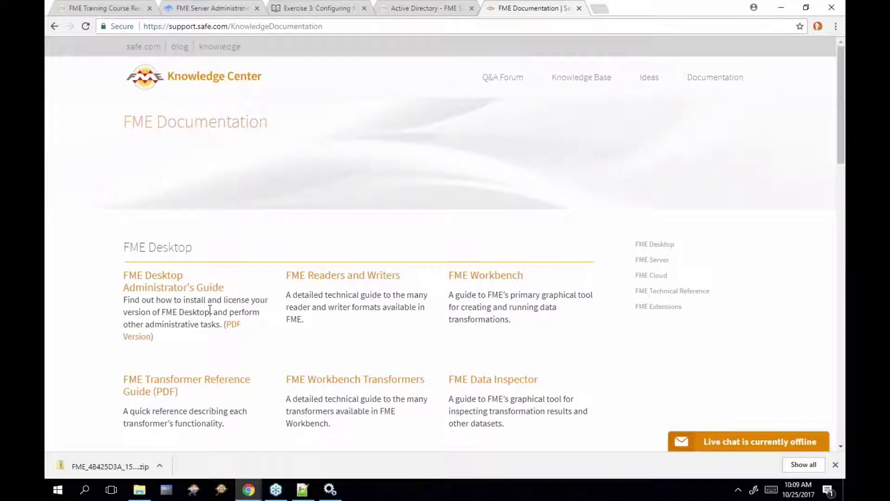
pyautogui.scroll(-7, 211, 308)
pyautogui.click(211, 307)
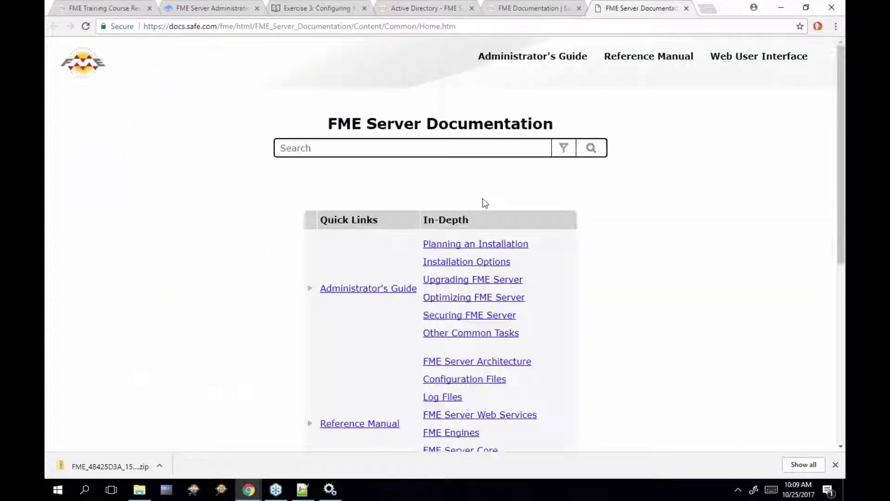
# Go to Administrator's Guide > Securing FME Server > Security Basics
pyautogui.moveTo(576, 55)
pyautogui.moveTo(536, 152)
pyautogui.moveTo(534, 182)
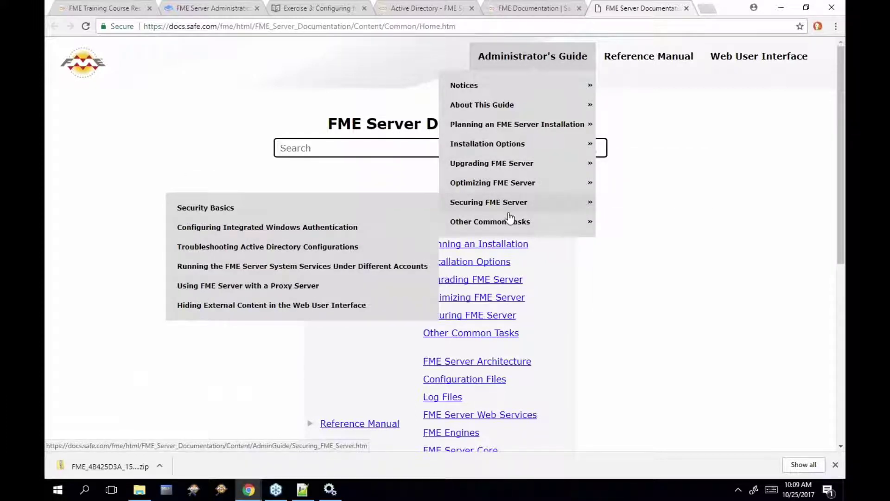
pyautogui.moveTo(533, 56)
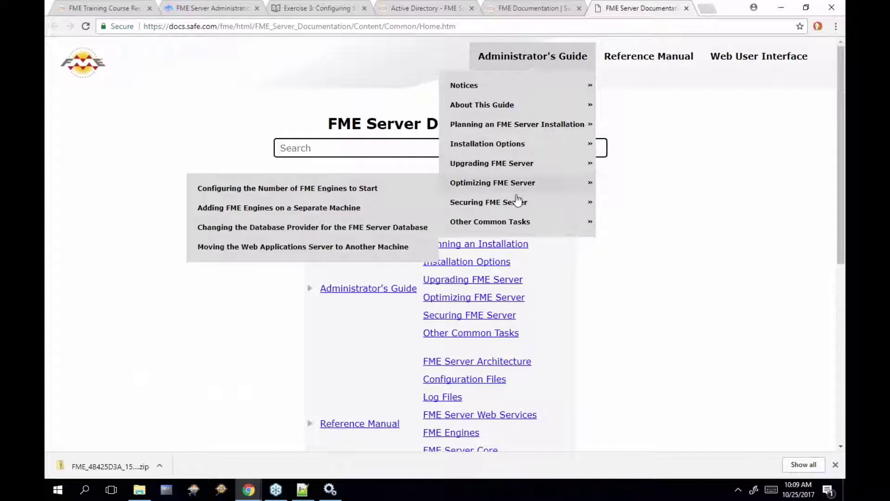
pyautogui.moveTo(511, 202)
pyautogui.click(420, 211)
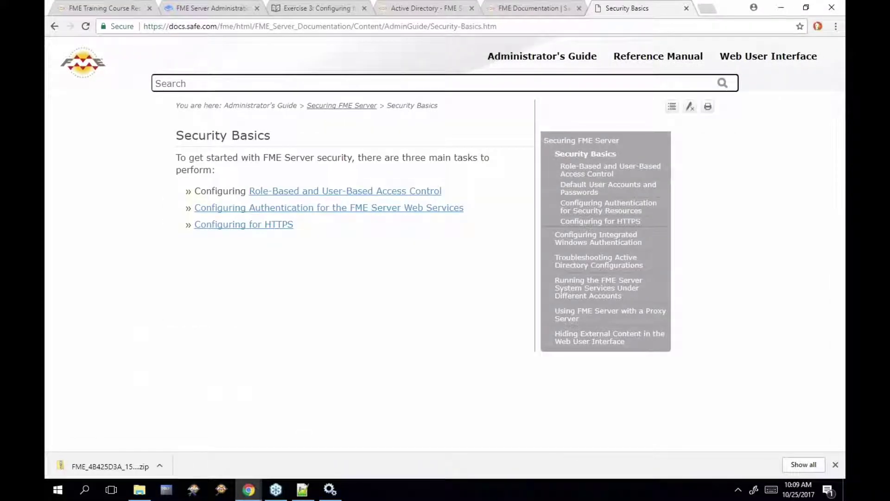
# Open Configuring for HTTPS and expand Enable SSL on the Web Application Server
pyautogui.click(272, 227)
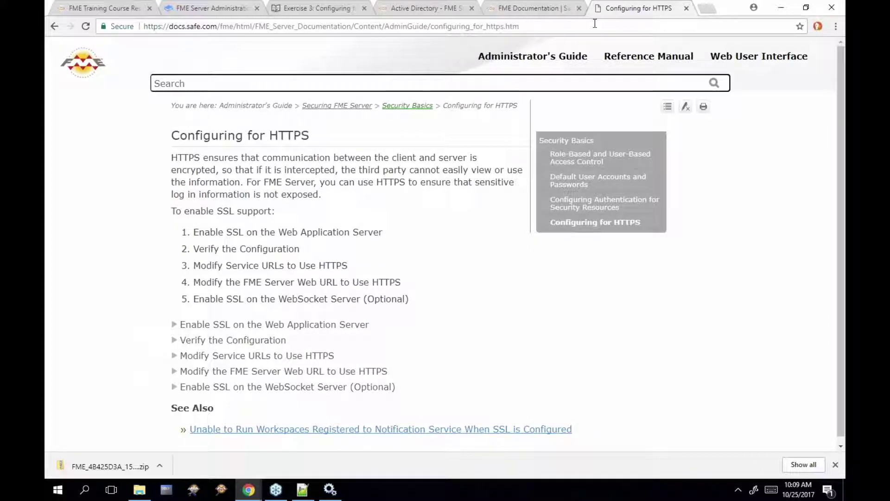
pyautogui.click(595, 23)
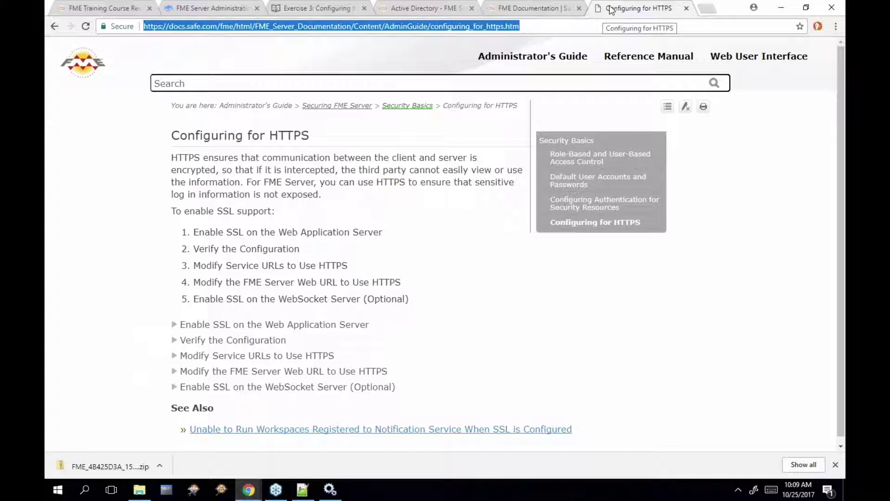
pyautogui.scroll(-1, 268, 283)
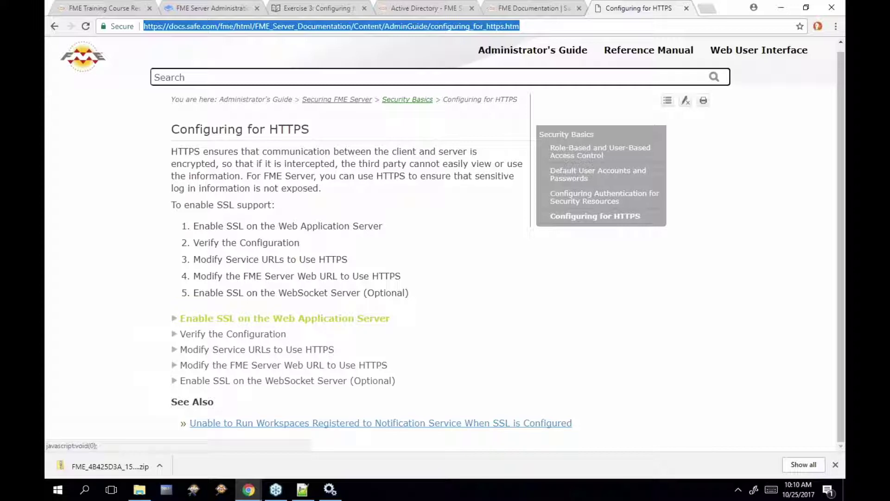
pyautogui.click(288, 318)
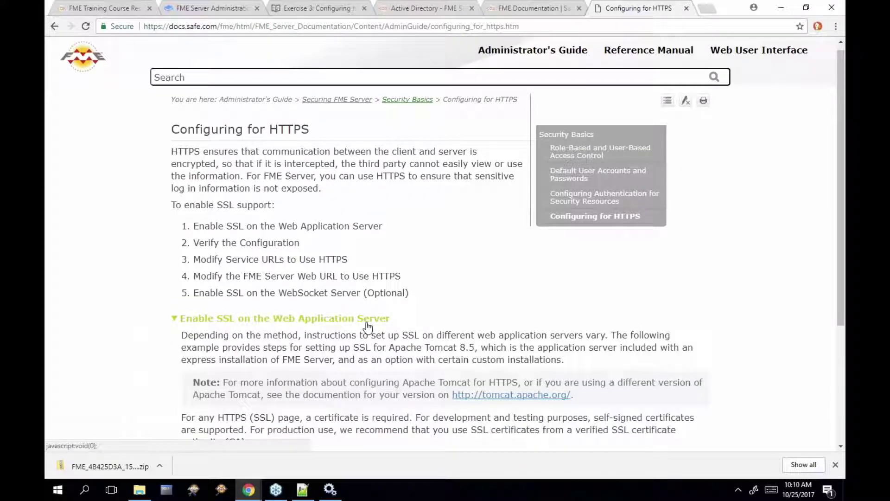
# Expand Working with the Certificate and its self-signed and CA-issued sections, then return to Exercise 3
pyautogui.scroll(-3, 278, 331)
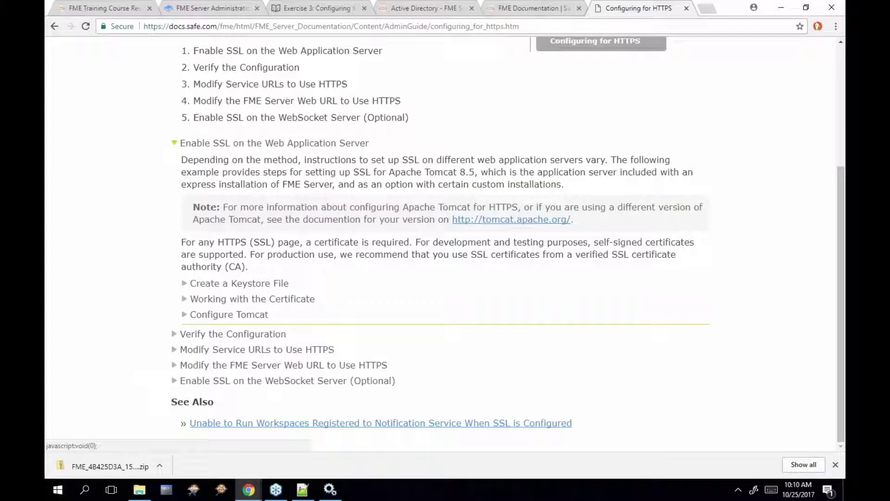
pyautogui.click(284, 300)
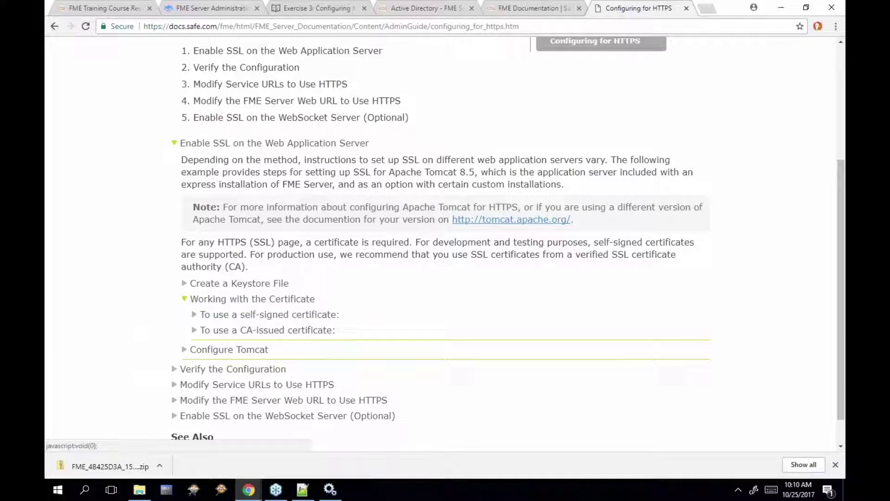
pyautogui.click(299, 316)
pyautogui.scroll(-1, 296, 347)
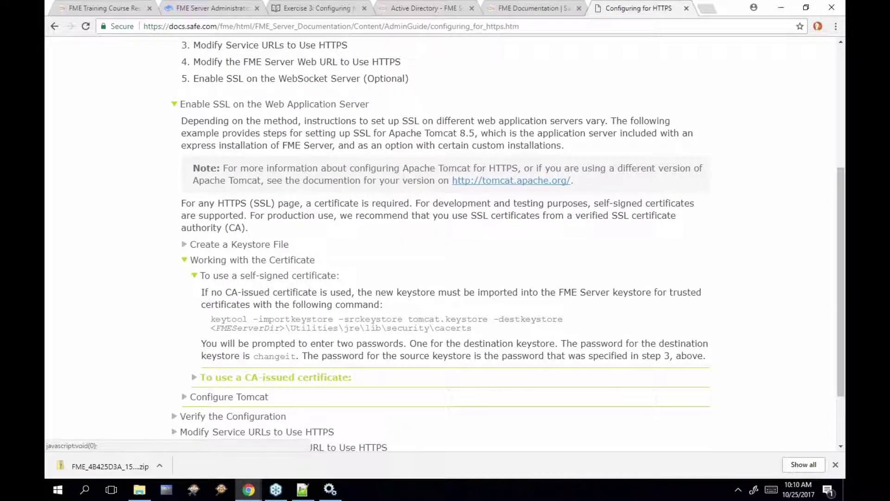
pyautogui.click(275, 377)
pyautogui.scroll(-3, 294, 337)
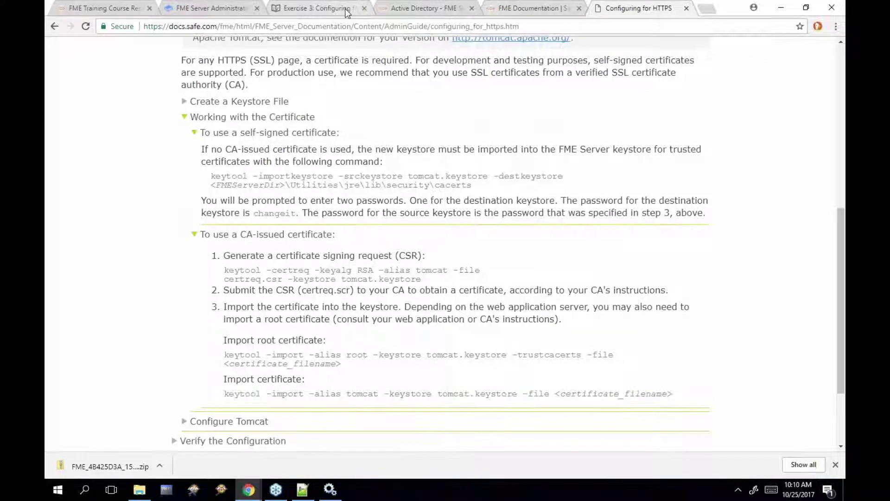
pyautogui.click(320, 8)
pyautogui.scroll(-5, 501, 246)
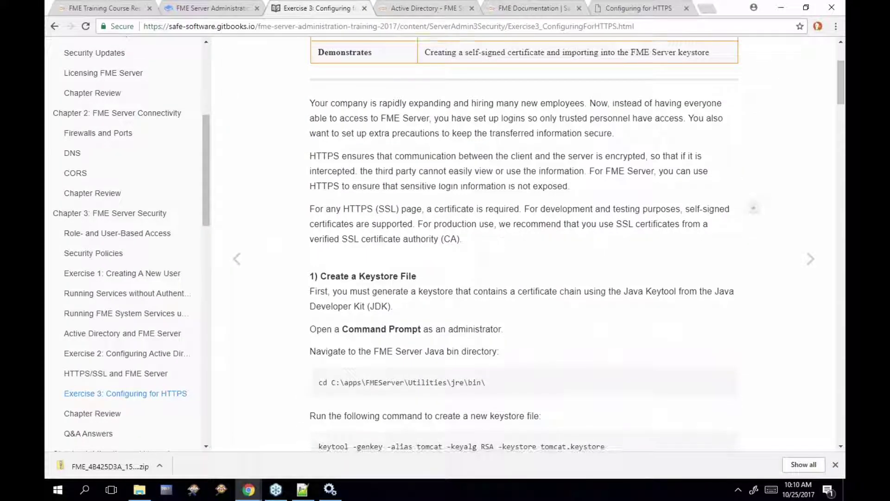
pyautogui.scroll(-1, 502, 246)
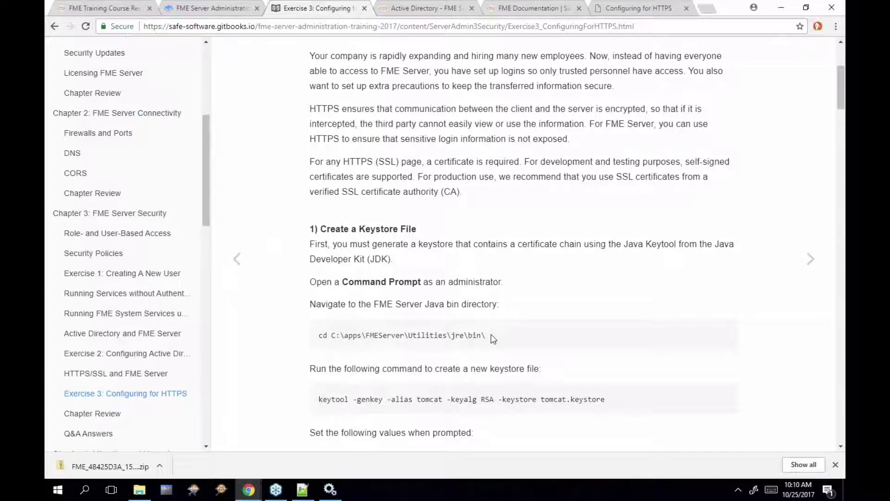
pyautogui.scroll(-1, 493, 339)
pyautogui.scroll(-5, 493, 339)
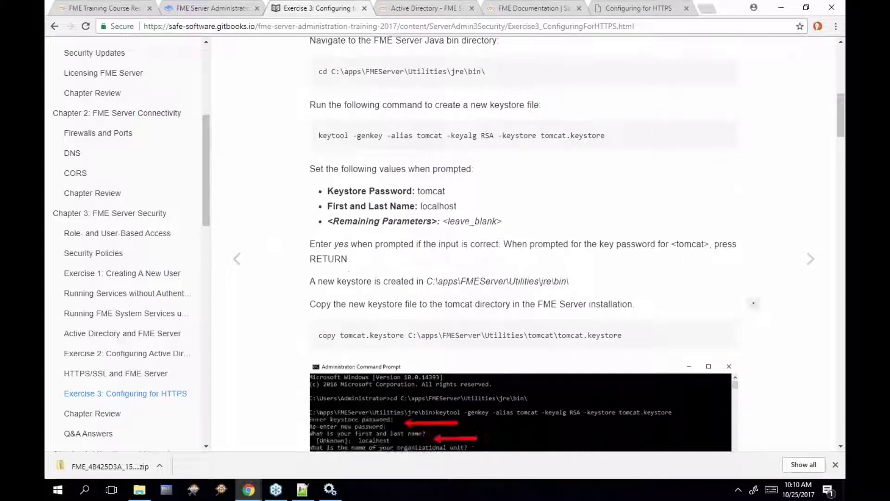
pyautogui.scroll(3, 493, 339)
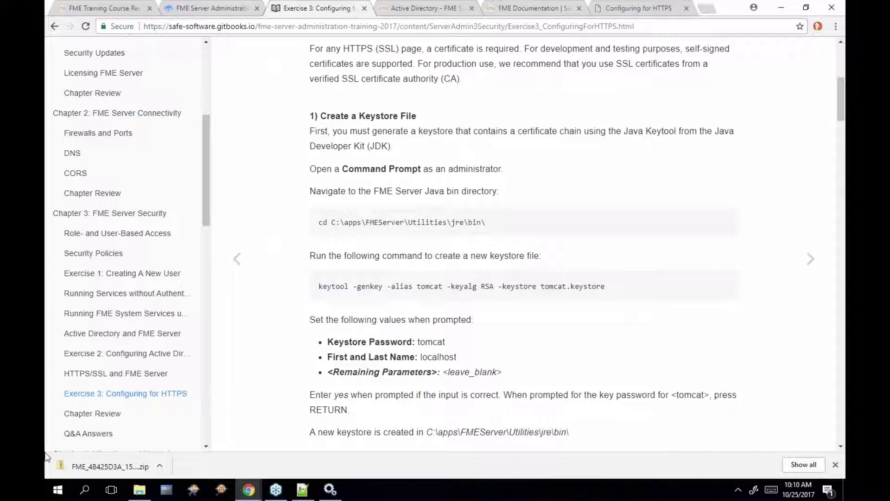
# Open an administrator Command Prompt and change to C:\apps\FMEServer\Utilities\jre\bin\
pyautogui.click(57, 491)
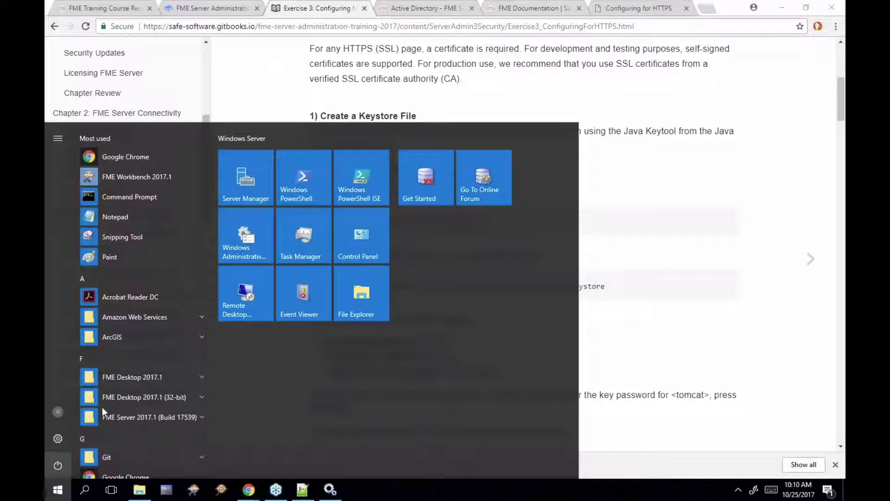
pyautogui.rightClick(58, 494)
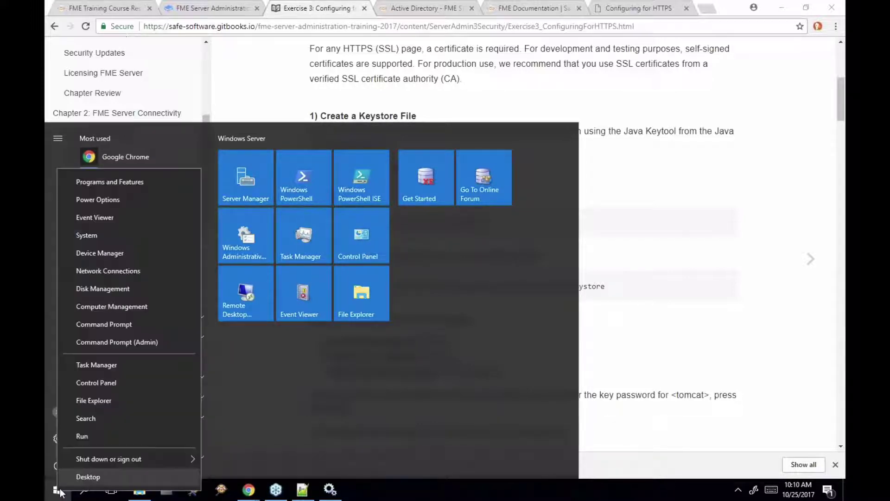
pyautogui.click(125, 343)
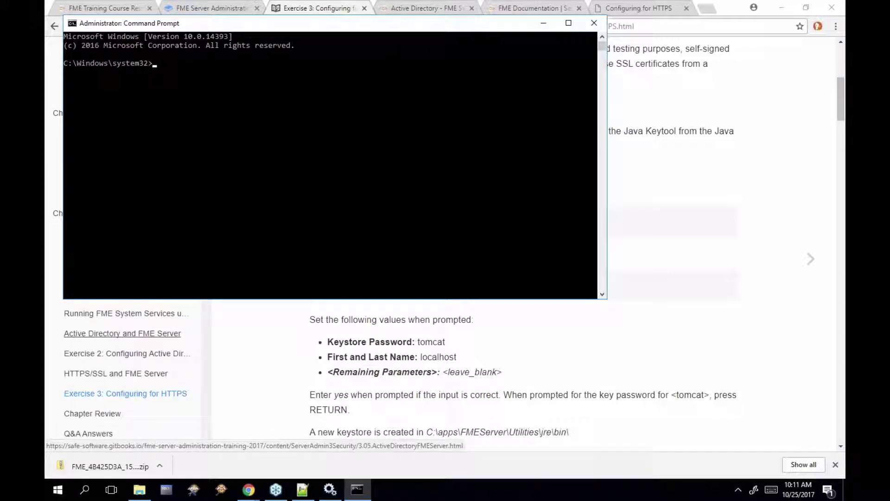
pyautogui.write('cd C:\\apps\\FMEServer\\')
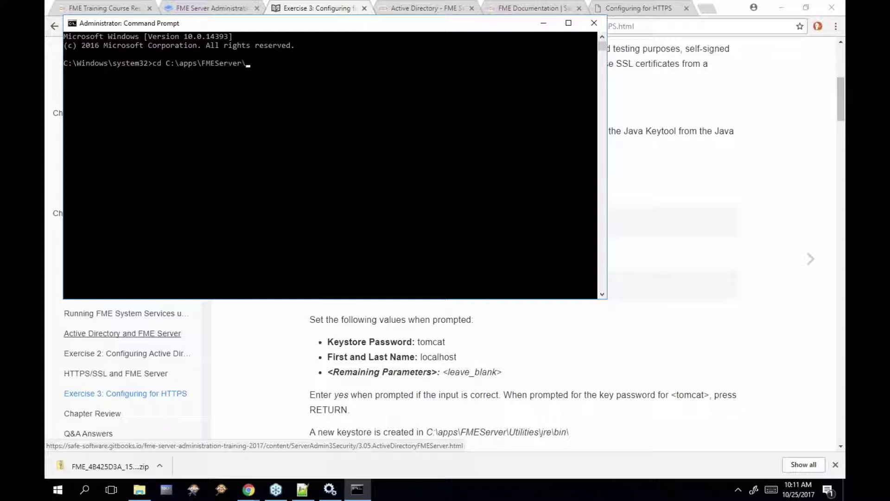
pyautogui.write('Utilities\\')
pyautogui.write('jre\\bin\\')
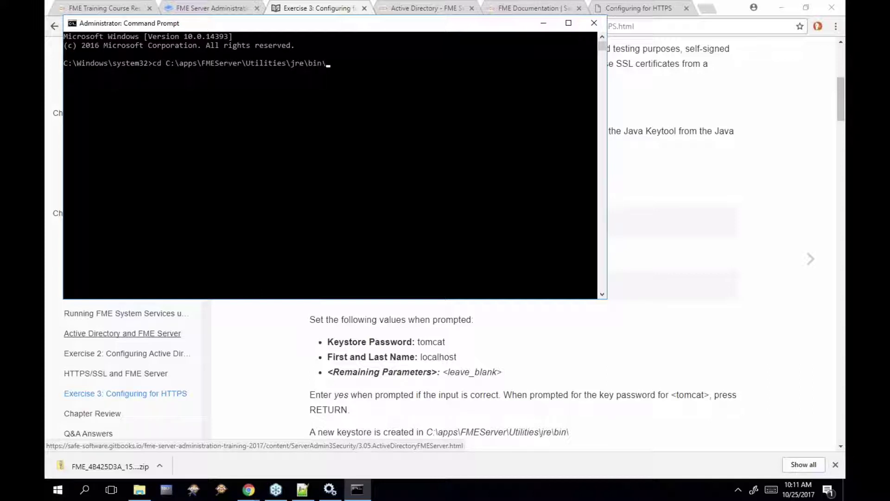
pyautogui.press('Return')
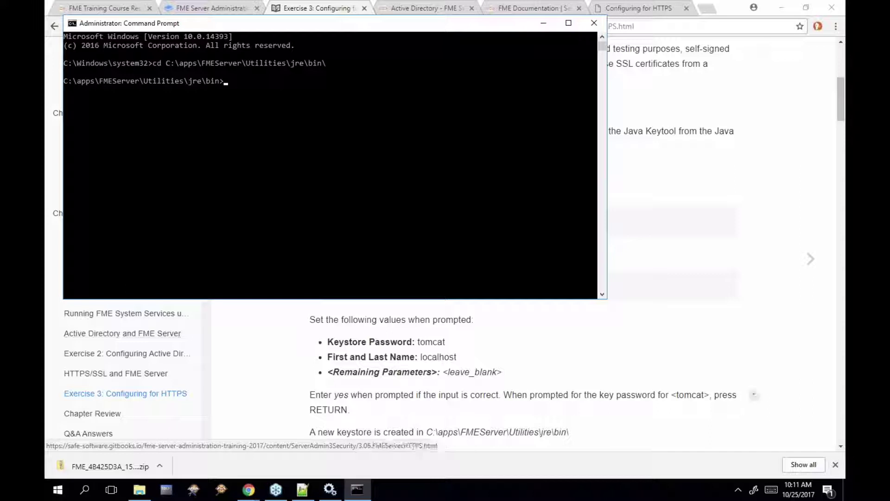
pyautogui.click(559, 325)
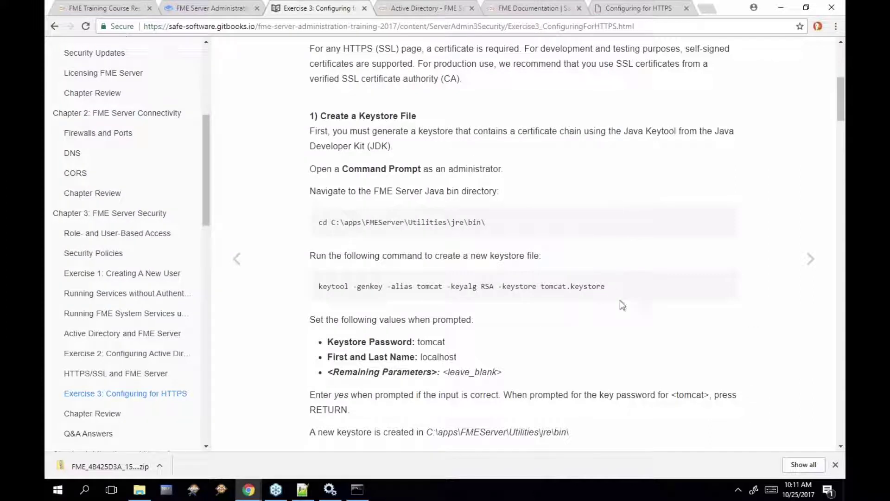
# Paste and run keytool -genkey -alias tomcat -keyalg RSA -keystore tomcat.keystore in Command Prompt
pyautogui.moveTo(602, 286); pyautogui.dragTo(319, 288)
pyautogui.press('super+c')
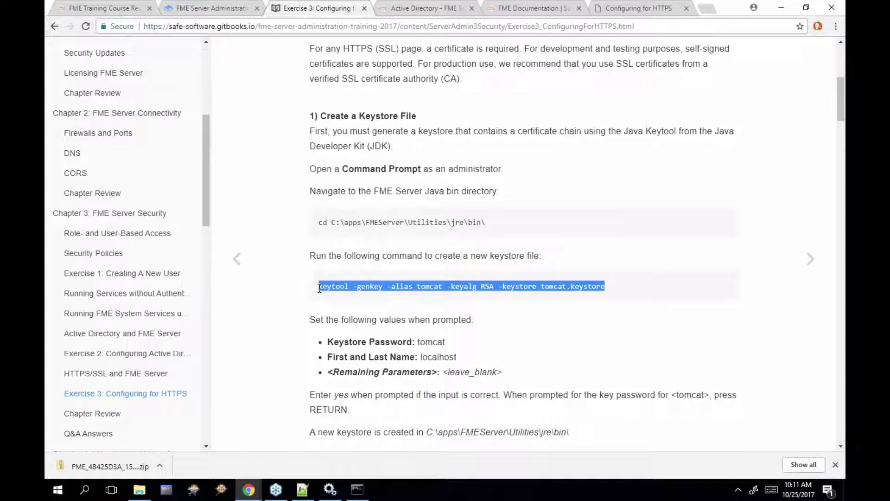
pyautogui.click(357, 489)
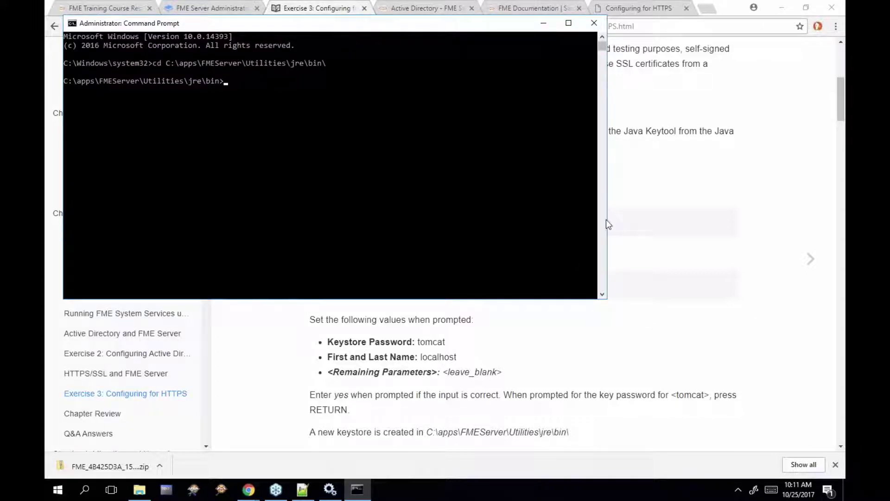
pyautogui.moveTo(606, 220); pyautogui.dragTo(465, 220)
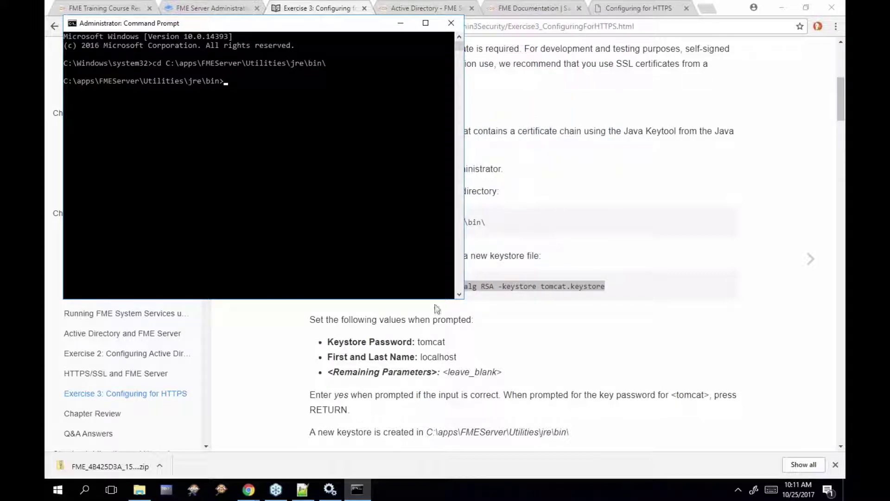
pyautogui.moveTo(441, 298); pyautogui.dragTo(442, 228)
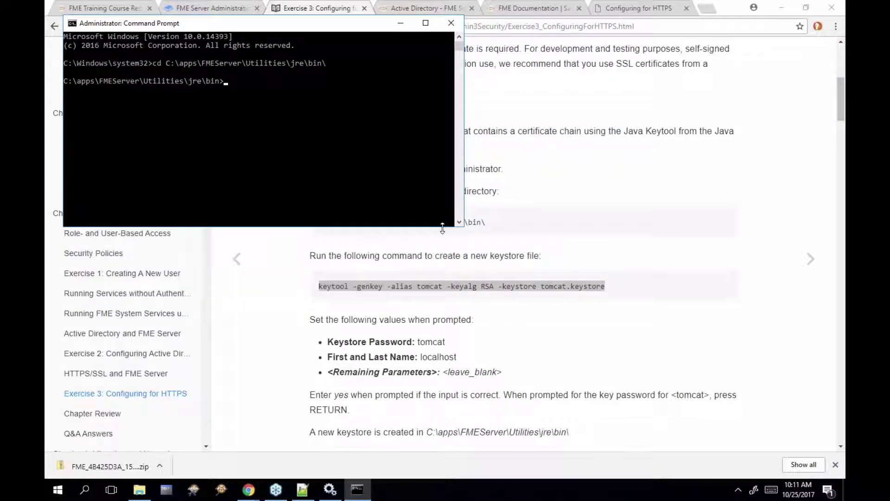
pyautogui.rightClick(271, 87)
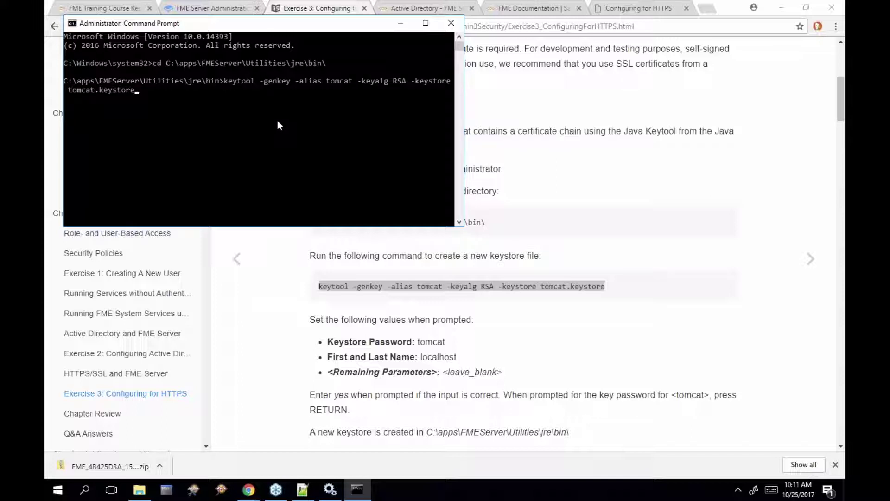
pyautogui.press('Return')
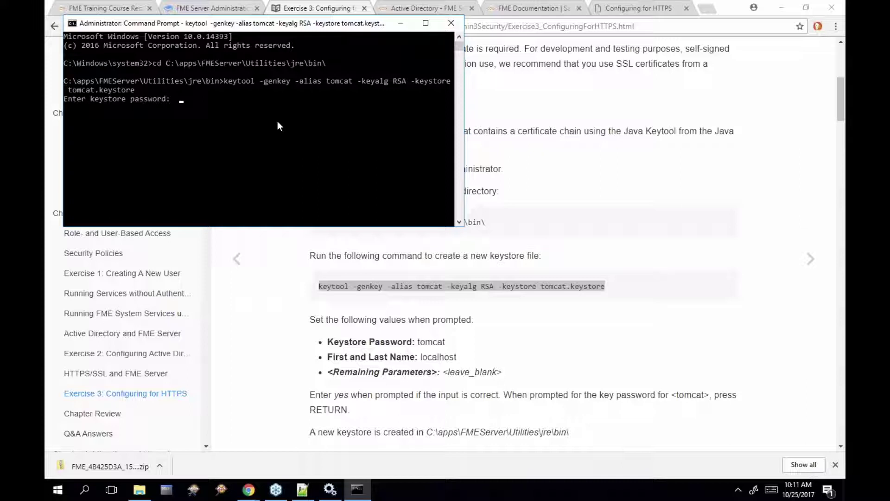
# Enter and confirm the keystore password, and give localhost as the first and last name
pyautogui.press('Return')
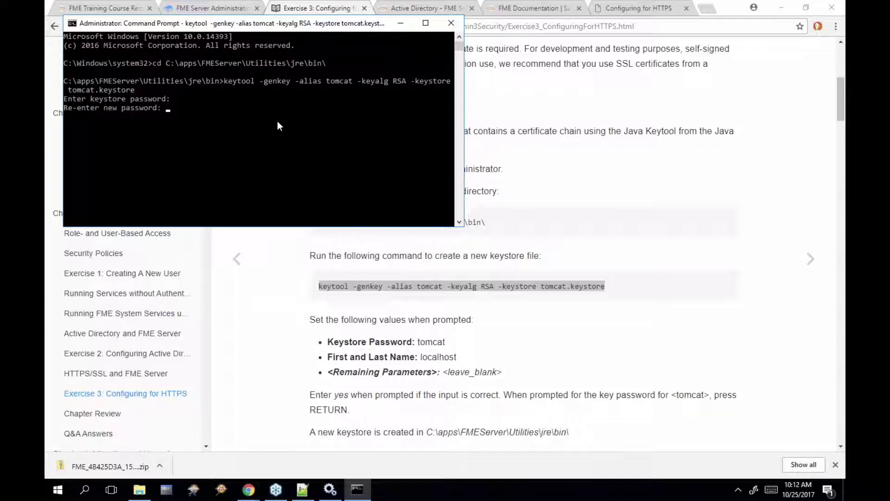
pyautogui.press('Return')
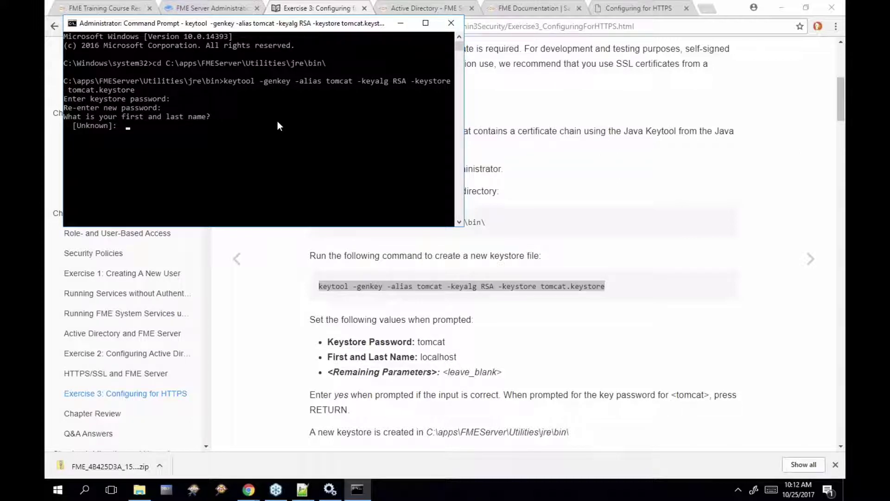
pyautogui.write('localhost')
pyautogui.press('Return')
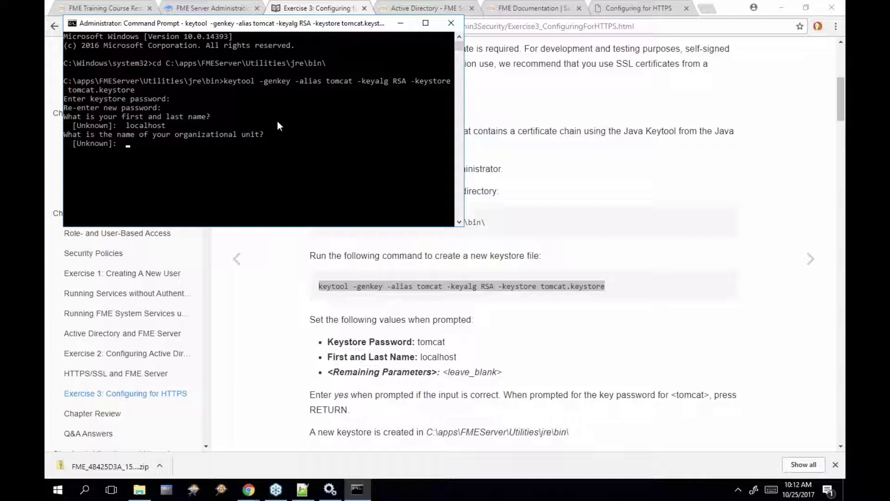
# Leave organizational unit, organization, city and country blank, confirm with yes, and reuse the keystore password
pyautogui.press('Return')
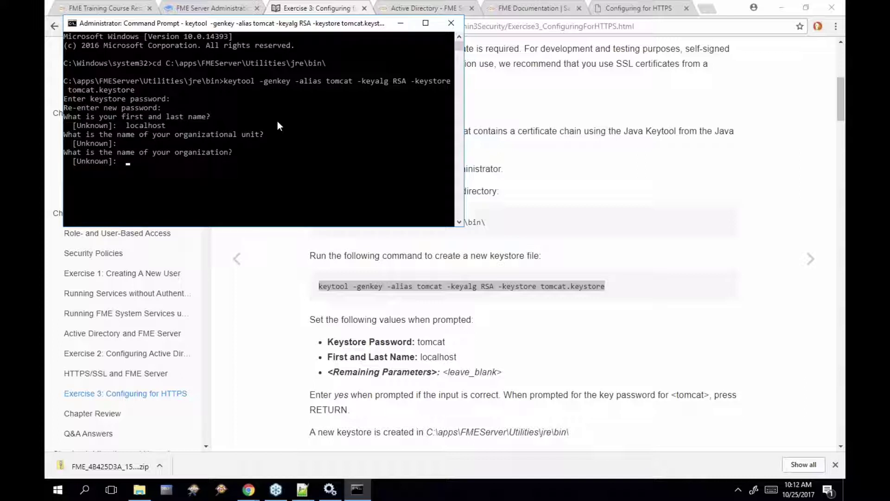
pyautogui.press('Return')
pyautogui.press('Return')
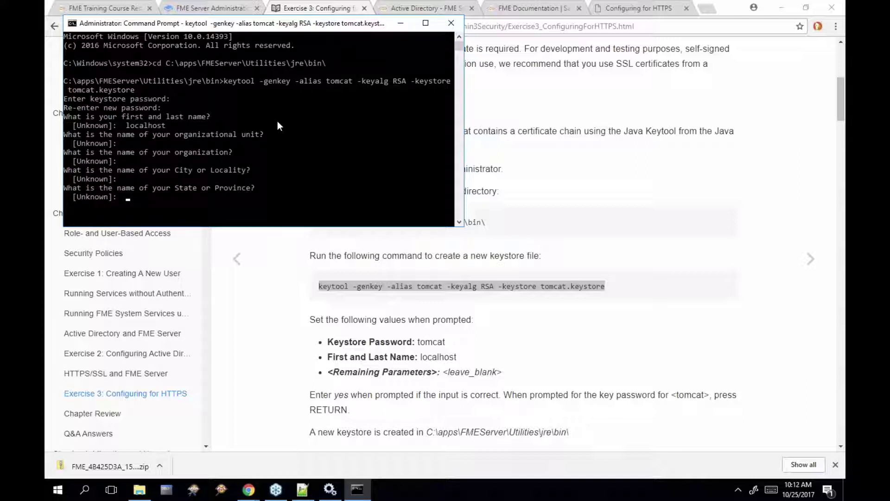
pyautogui.press('Return')
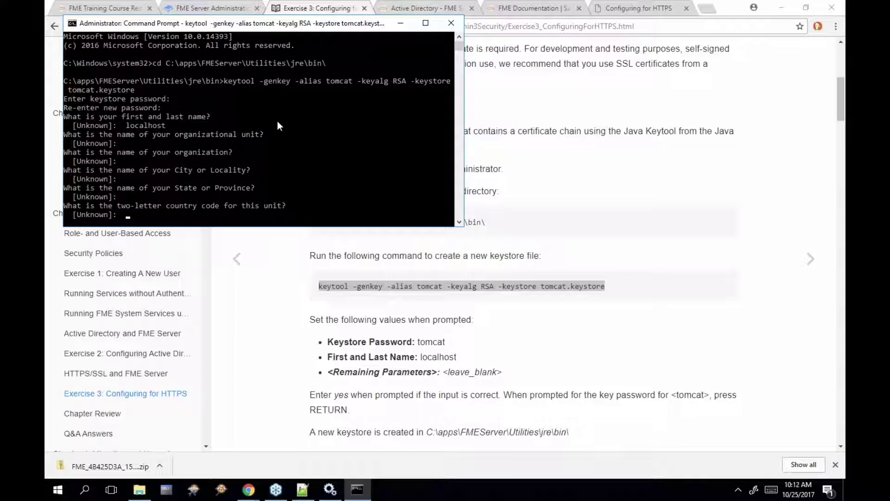
pyautogui.press('Return')
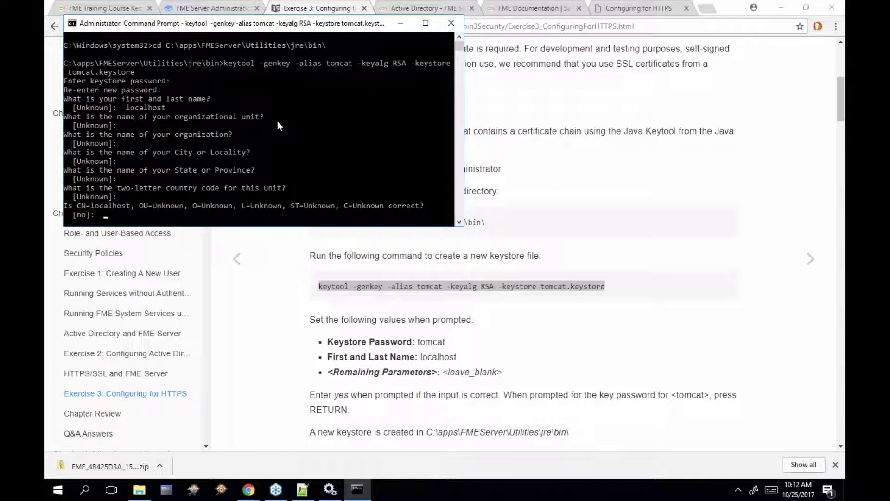
pyautogui.write('yes')
pyautogui.press('Return')
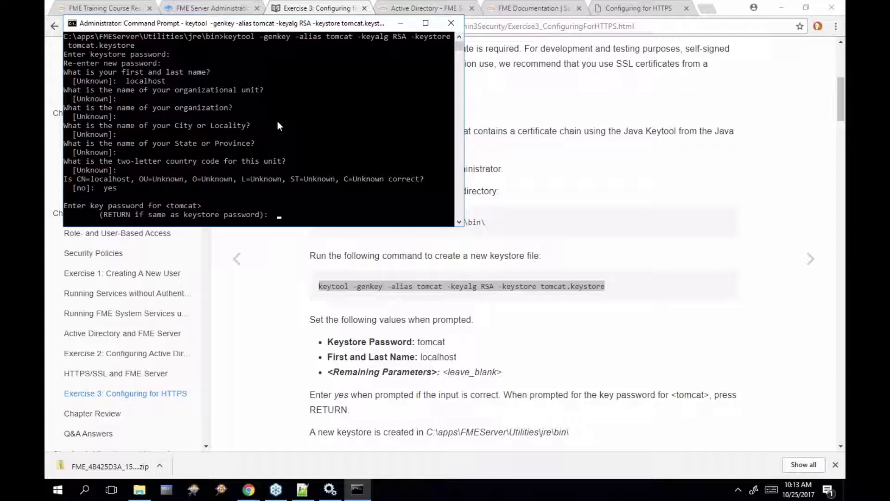
pyautogui.press('Return')
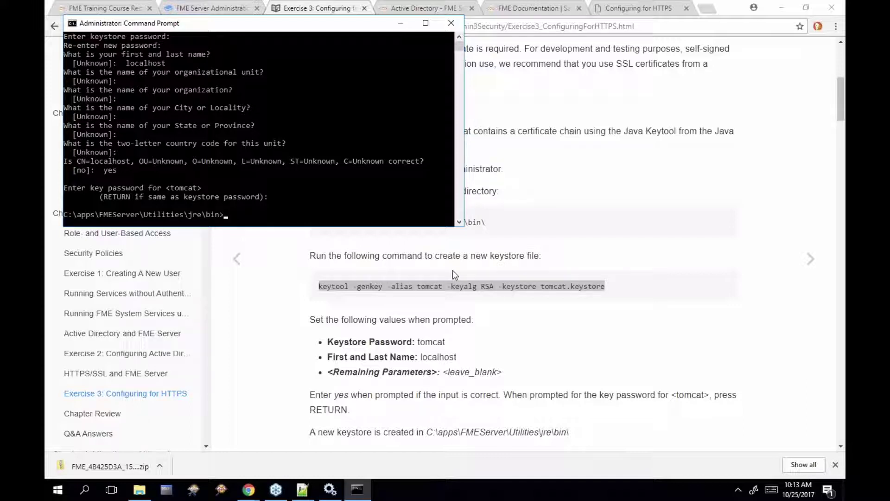
# Run the guide's copy command to place tomcat.keystore in C:\apps\FMEServer\Utilities\tomcat
pyautogui.click(535, 304)
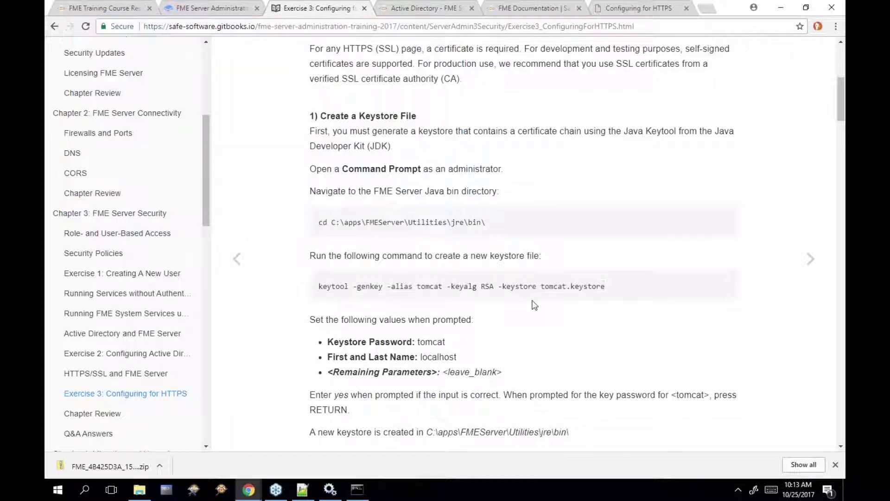
pyautogui.scroll(-2, 533, 304)
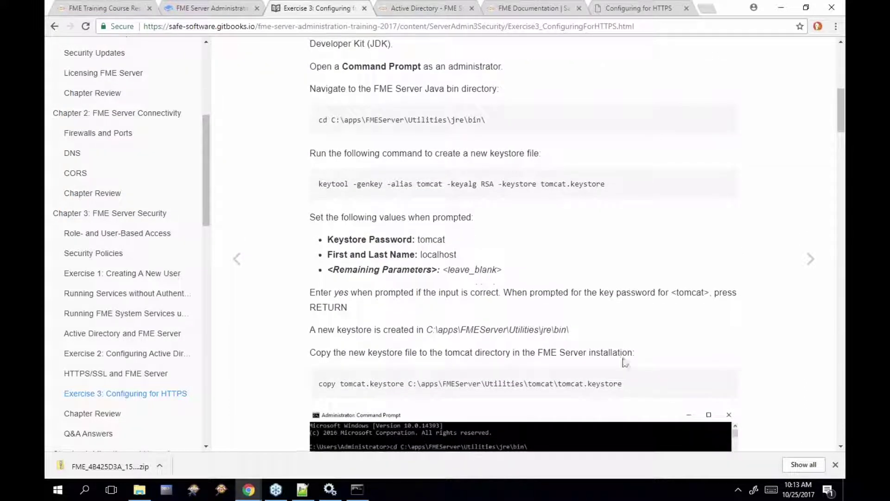
pyautogui.moveTo(628, 385); pyautogui.dragTo(319, 389)
pyautogui.press('super+c')
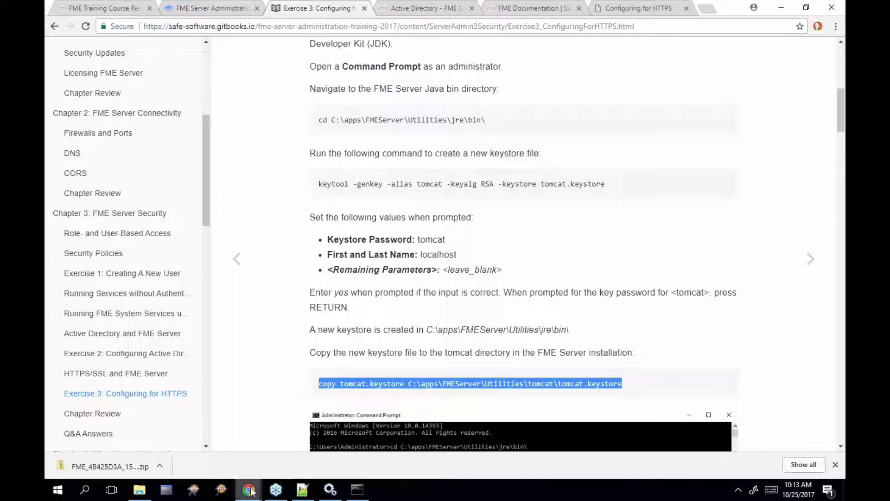
pyautogui.click(352, 494)
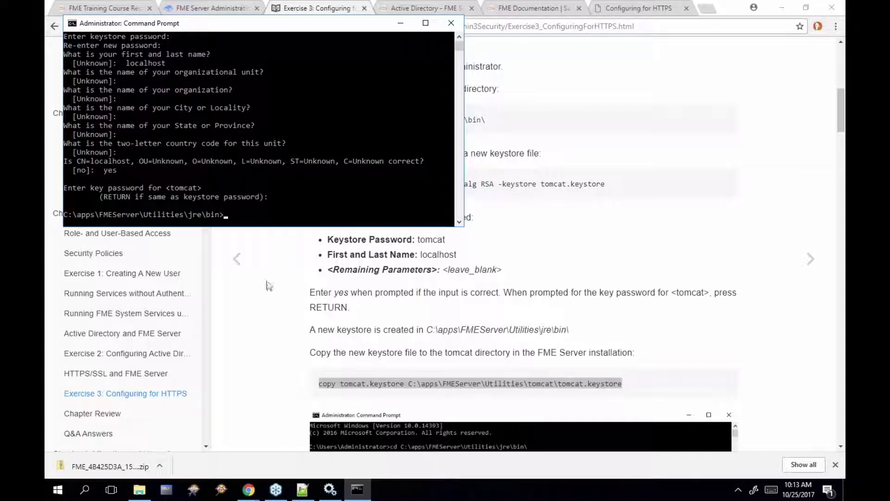
pyautogui.rightClick(247, 215)
pyautogui.press('Return')
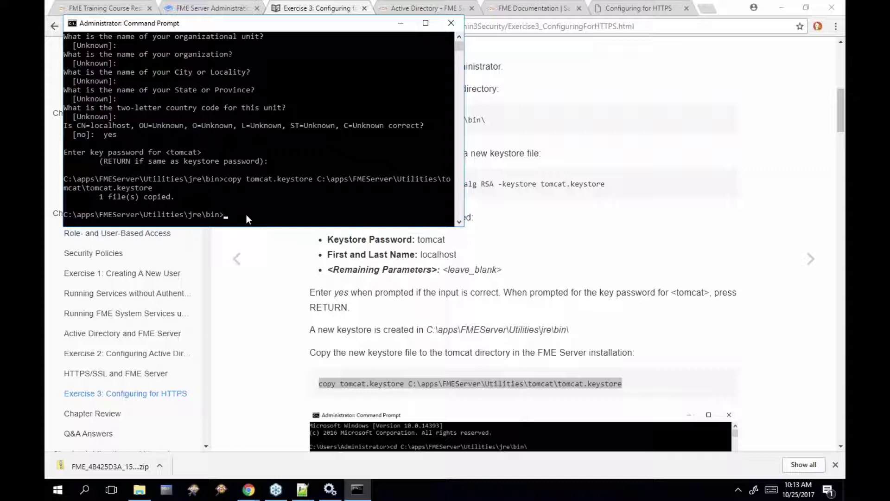
# Scroll Exercise 3 to step 2, Working with the Certificate, and select its keytool -importkeystore command
pyautogui.click(614, 319)
pyautogui.scroll(-8, 614, 319)
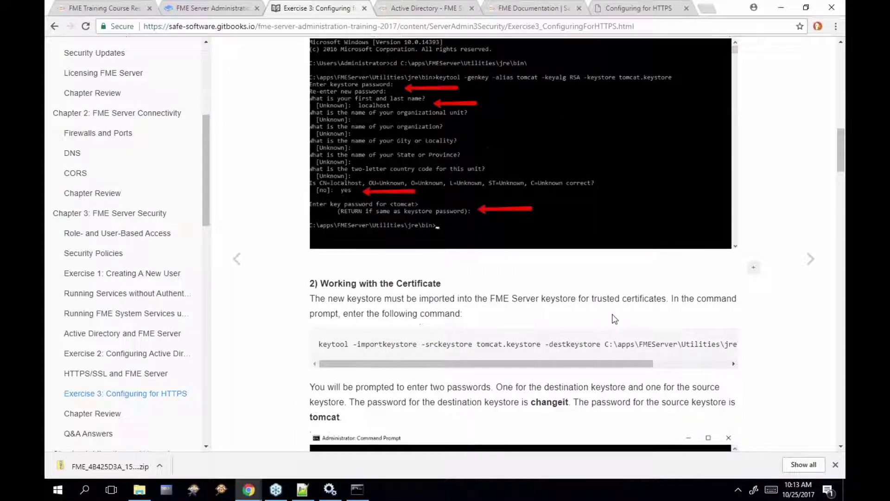
pyautogui.scroll(-2, 343, 278)
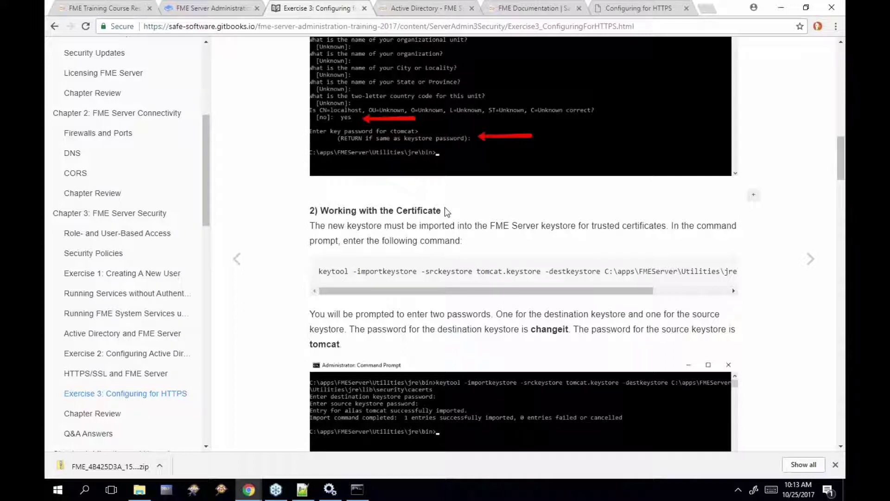
pyautogui.moveTo(446, 210); pyautogui.dragTo(317, 209)
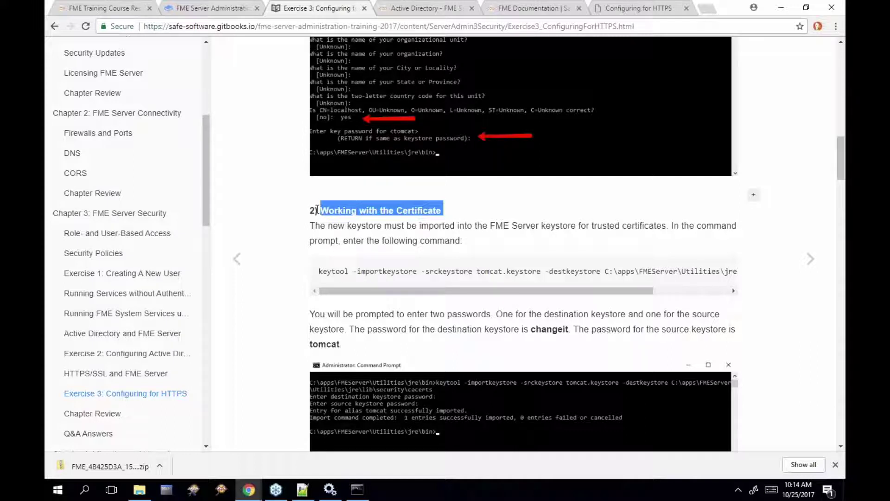
pyautogui.click(642, 12)
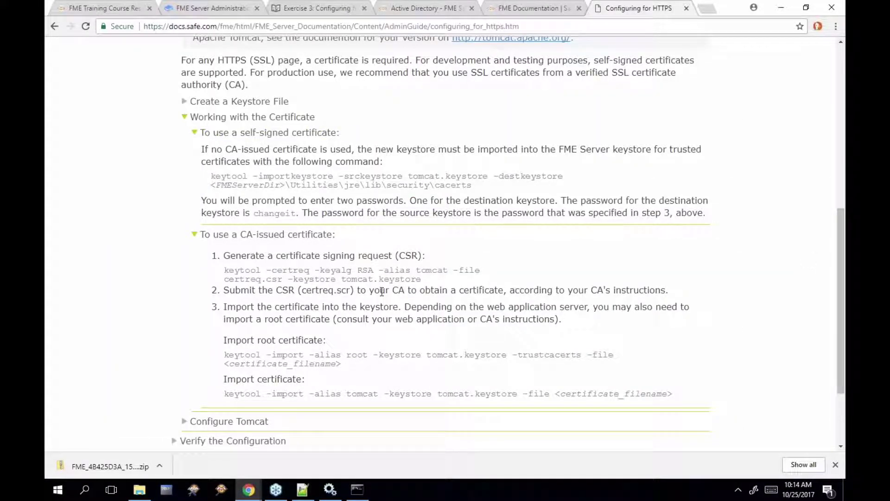
pyautogui.click(343, 8)
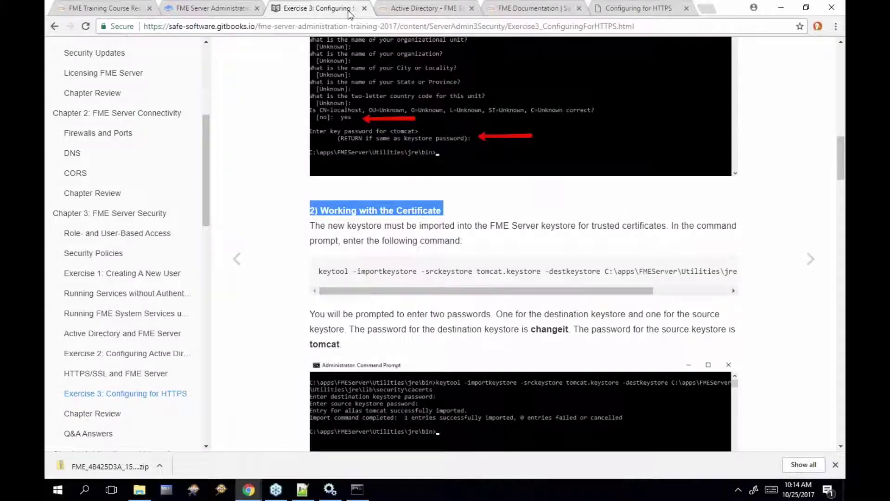
pyautogui.moveTo(318, 272); pyautogui.dragTo(730, 271)
pyautogui.hotkey('ctrl', 'c')
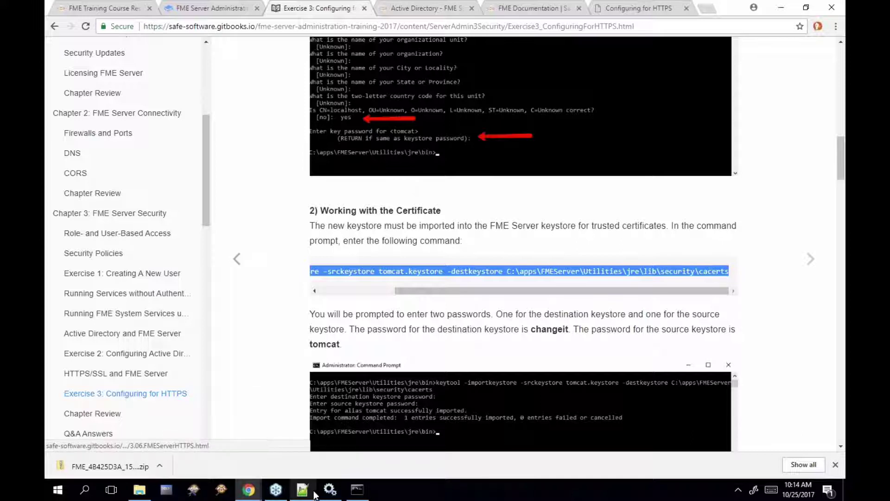
# Run the pasted keytool -importkeystore command and supply the destination and source keystore passwords
pyautogui.click(357, 489)
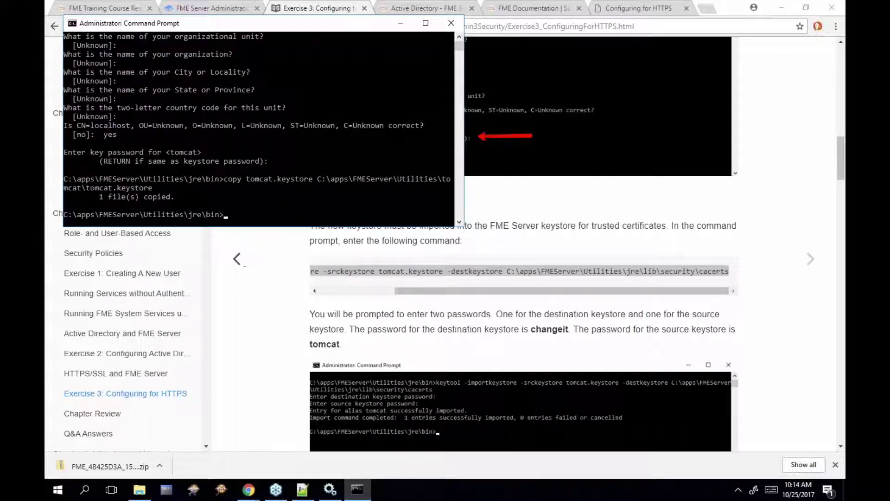
pyautogui.hotkey('ctrl', 'v')
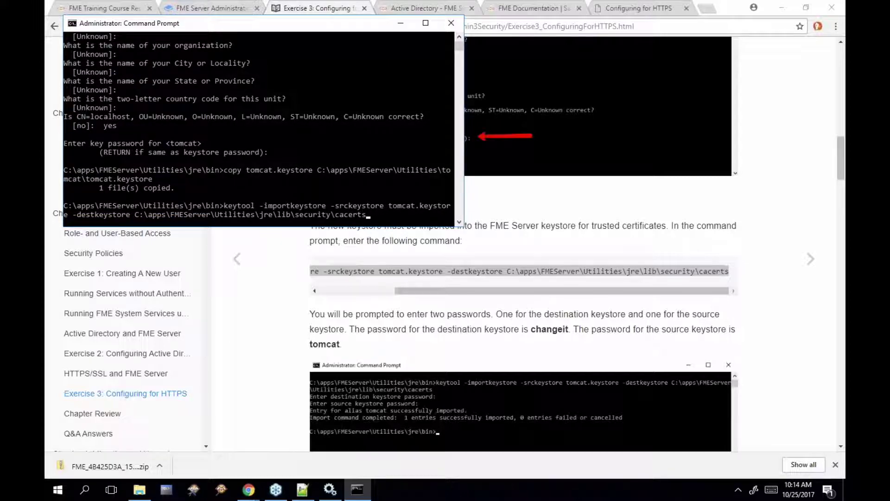
pyautogui.press('Return')
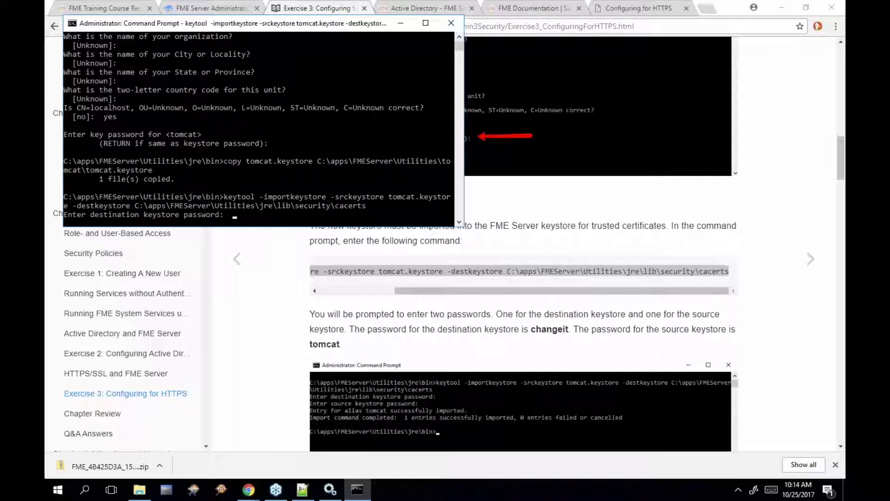
pyautogui.press('Return')
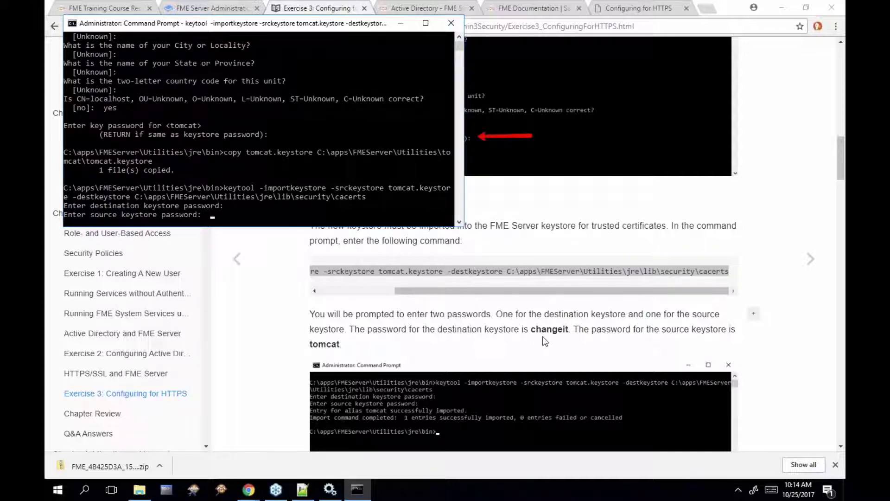
pyautogui.press('Return')
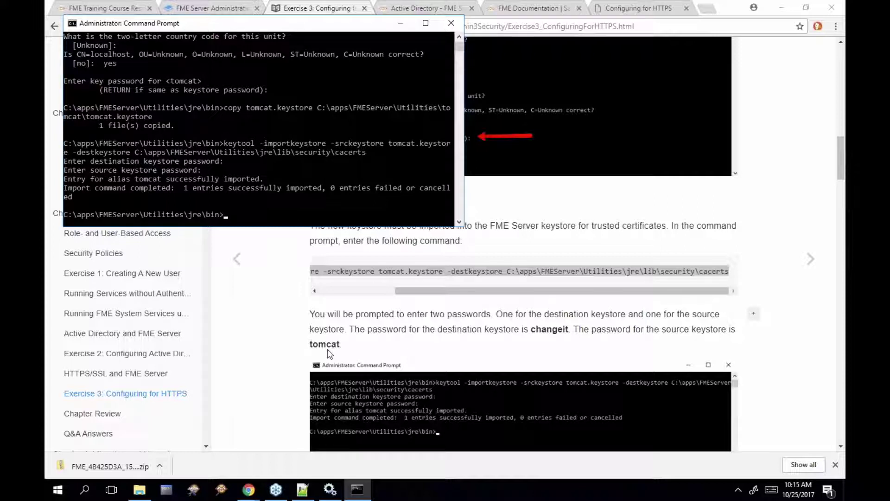
# Go to C:\apps\FMEServer\Utilities\tomcat\conf in File Explorer using the path copied from the guide
pyautogui.click(140, 490)
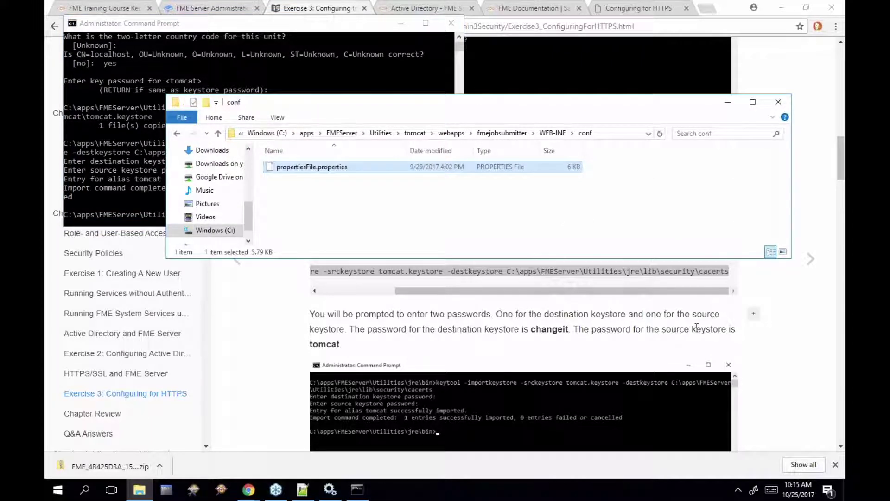
pyautogui.scroll(-2, 697, 328)
pyautogui.click(719, 346)
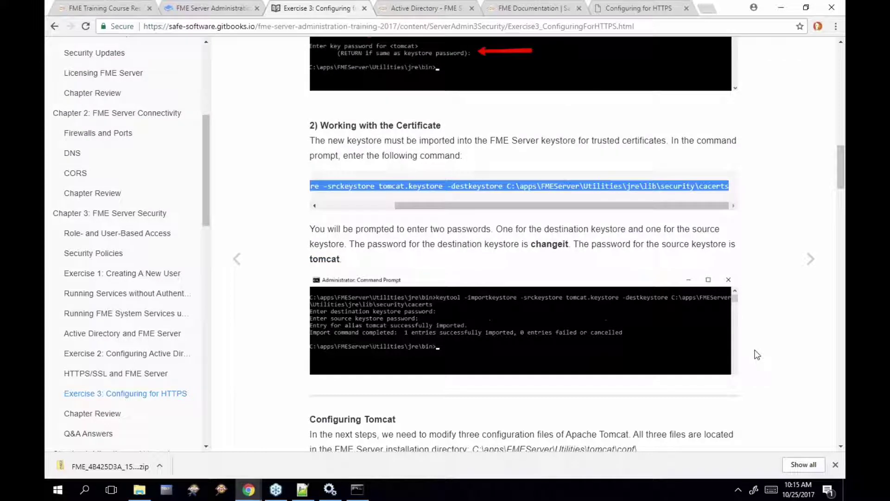
pyautogui.scroll(-4, 757, 355)
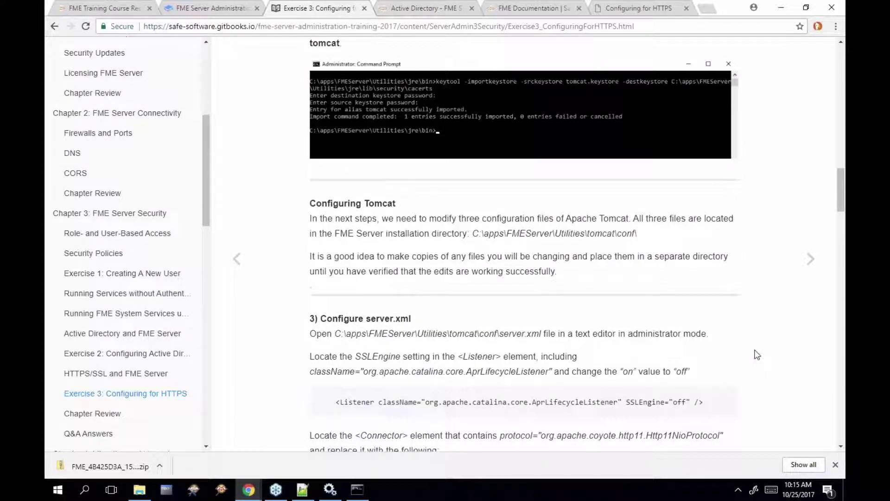
pyautogui.moveTo(473, 225); pyautogui.dragTo(638, 224)
pyautogui.hotkey('ctrl', 'c')
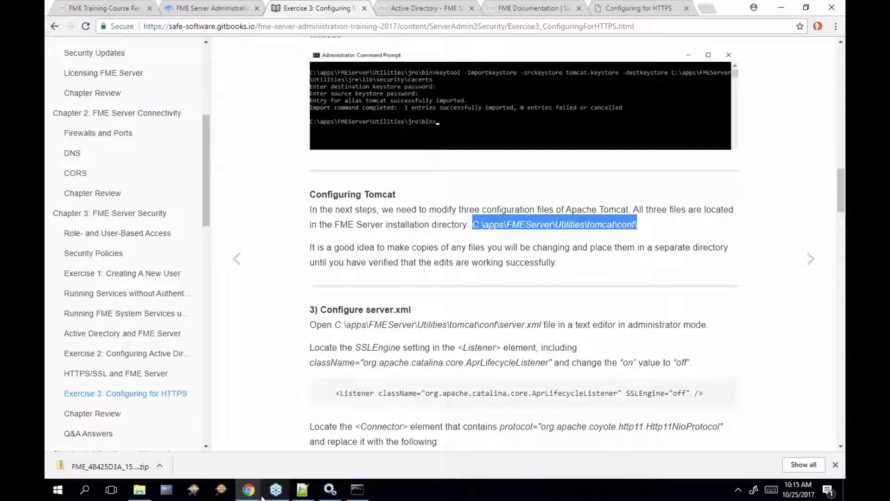
pyautogui.click(143, 492)
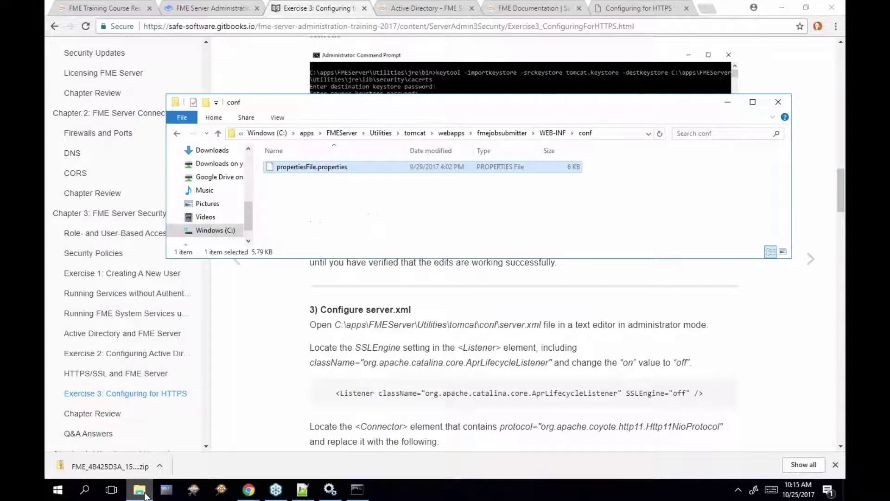
pyautogui.click(612, 133)
pyautogui.hotkey('ctrl', 'v')
pyautogui.press('Return')
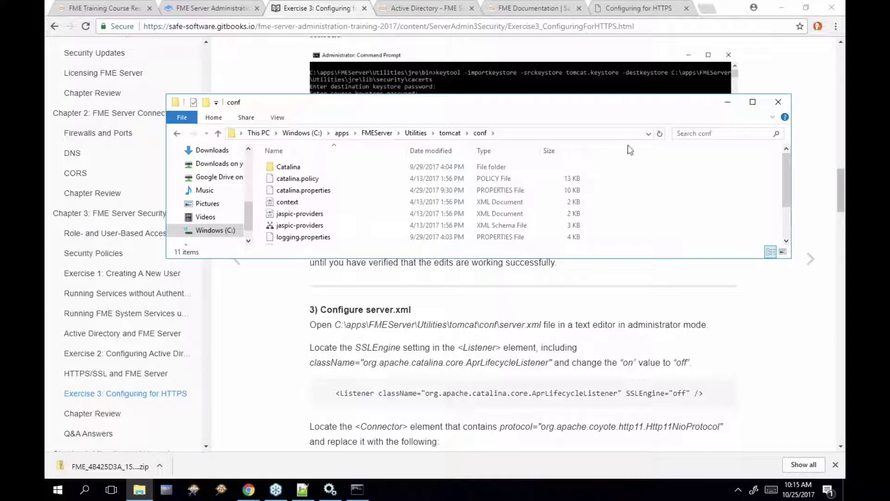
# Duplicate the context, server and web files in the conf folder as backup copies
pyautogui.moveTo(791, 258); pyautogui.dragTo(344, 326)
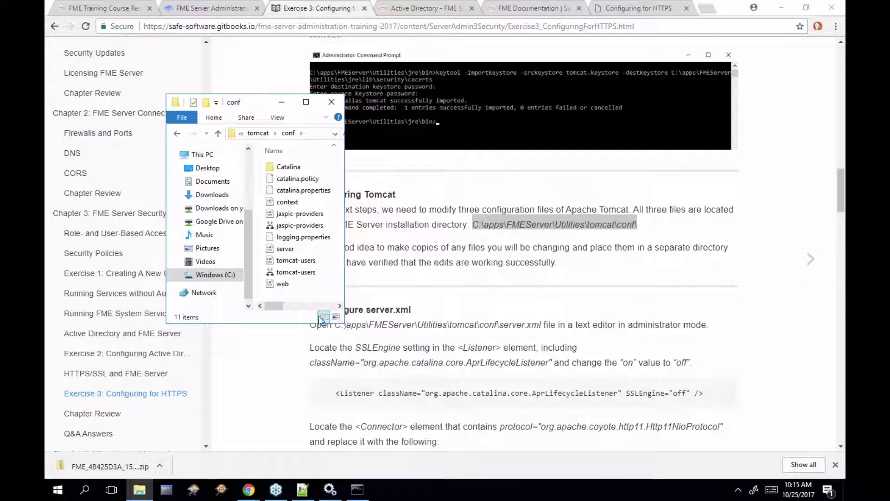
pyautogui.click(292, 252)
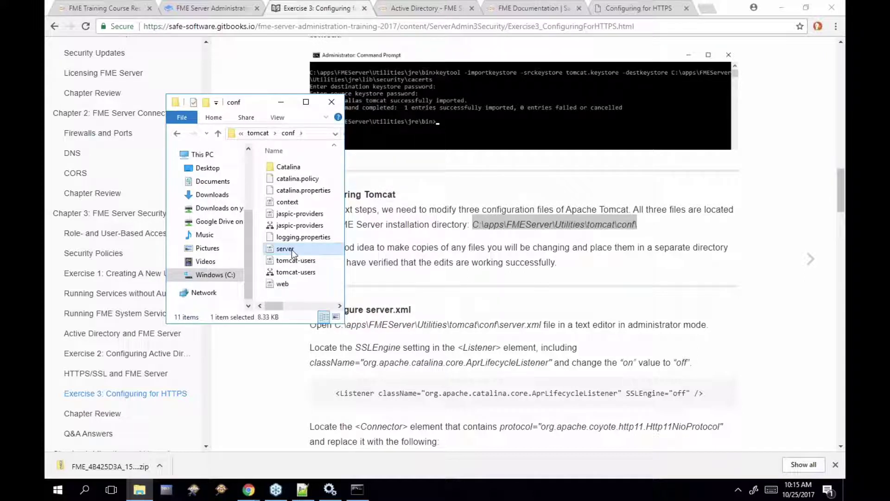
pyautogui.click(285, 285)
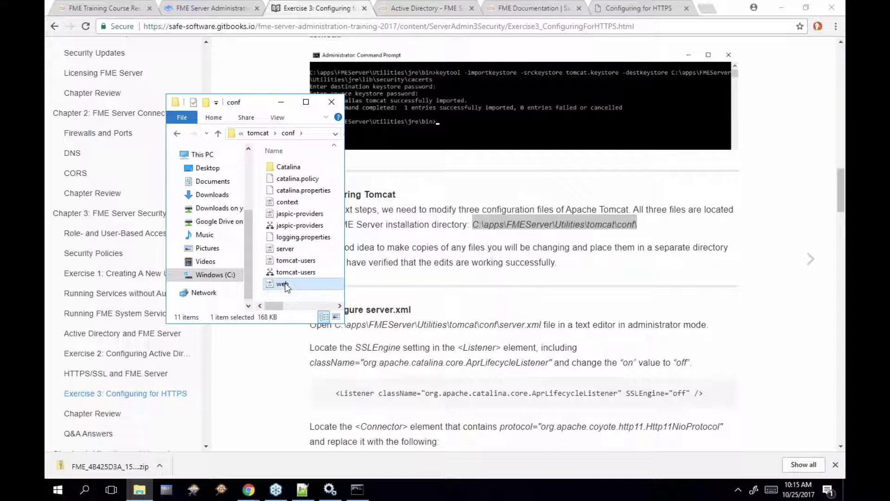
pyautogui.click(289, 202)
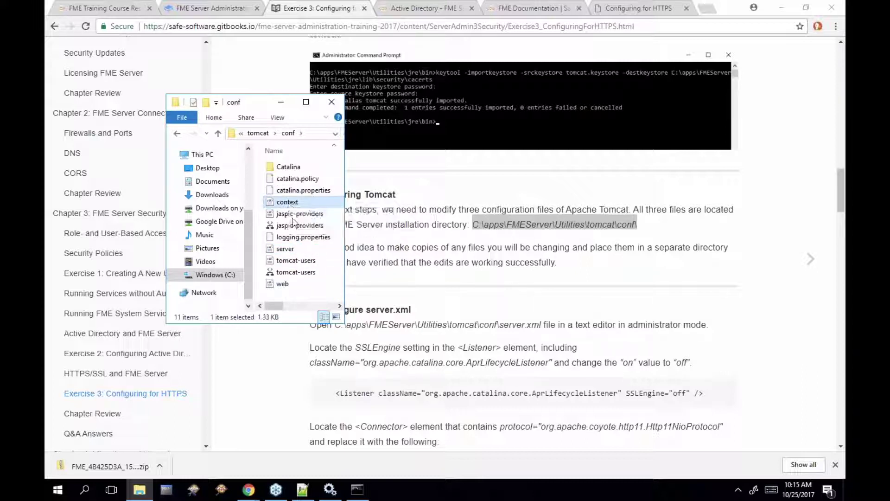
pyautogui.keyDown('ctrl'); pyautogui.click(287, 250); pyautogui.keyUp('ctrl')
pyautogui.keyDown('ctrl'); pyautogui.click(290, 284); pyautogui.keyUp('ctrl')
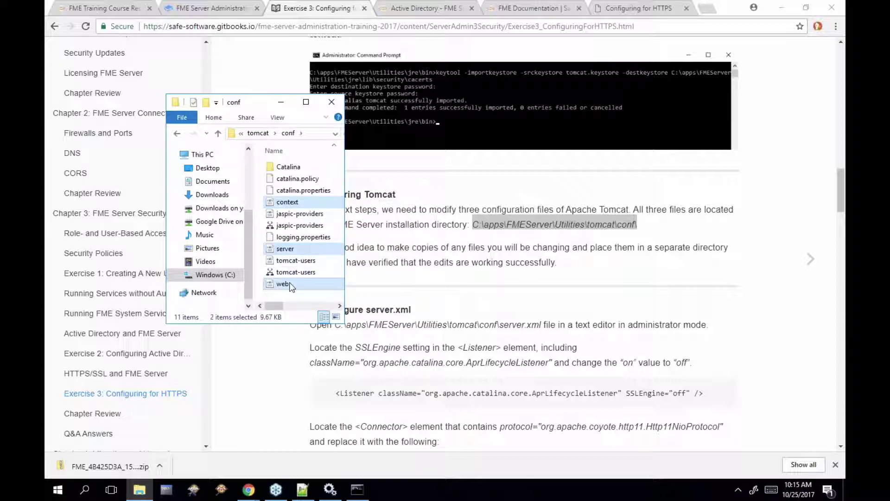
pyautogui.rightClick(290, 284)
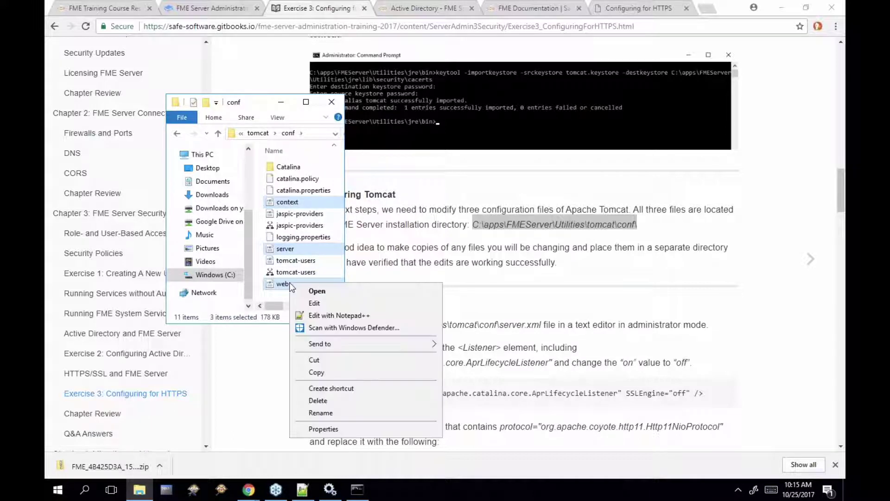
pyautogui.click(325, 372)
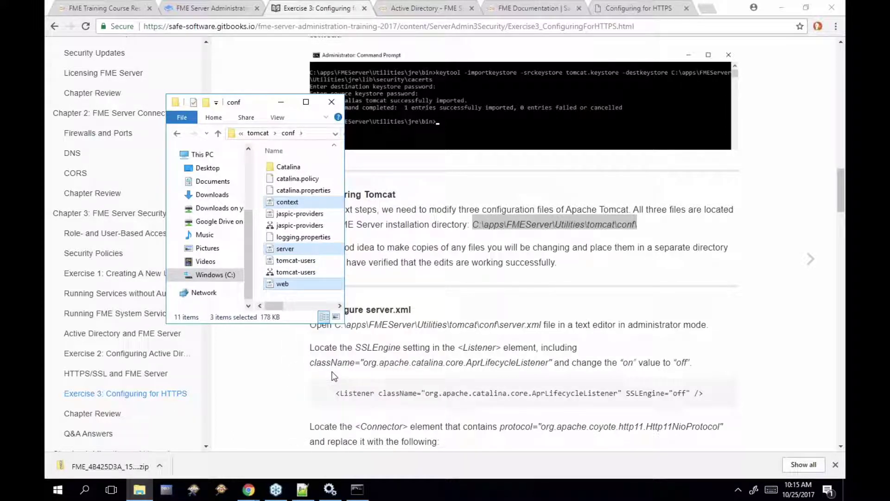
pyautogui.rightClick(274, 295)
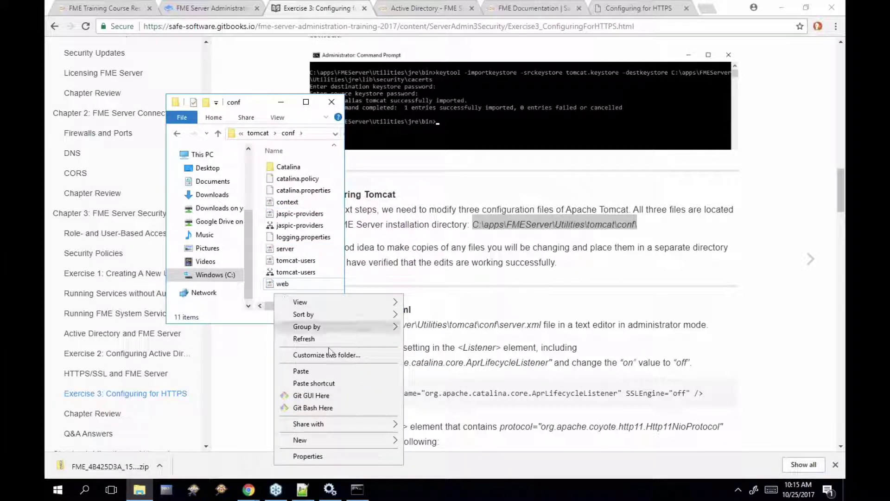
pyautogui.click(346, 373)
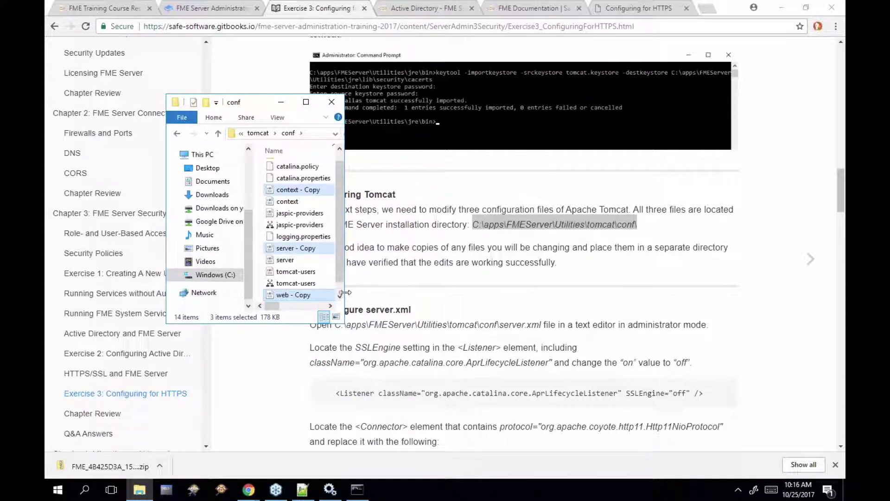
# Bring up the actions menu for the original server file to edit it
pyautogui.moveTo(347, 296); pyautogui.dragTo(380, 292)
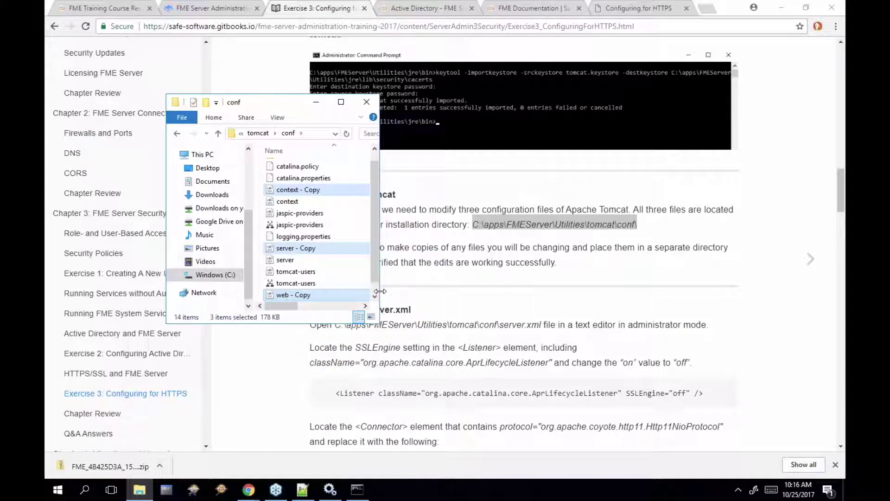
pyautogui.click(300, 204)
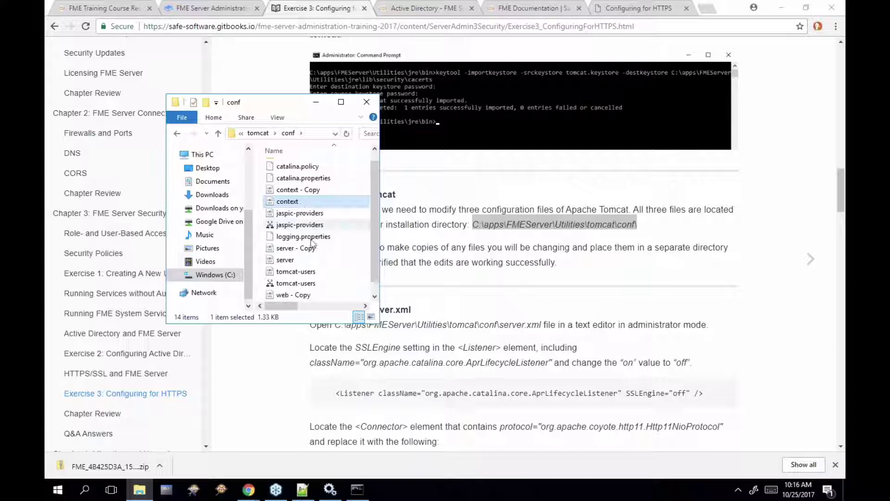
pyautogui.click(291, 263)
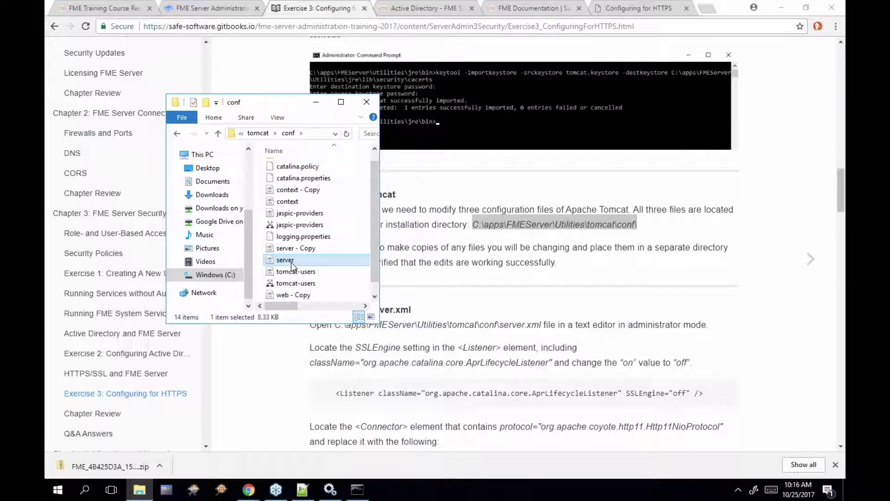
pyautogui.rightClick(291, 263)
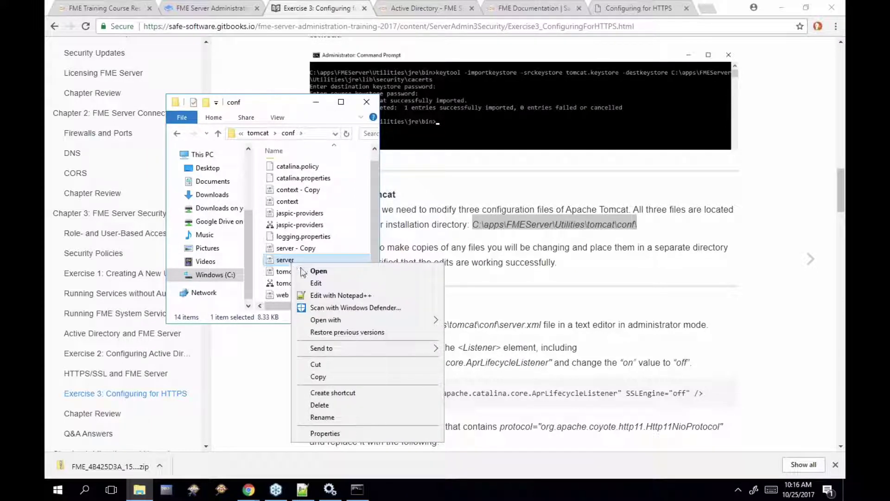
# Open server.xml in Notepad++ and change SSLEngine on line 28 from "on" to "off"
pyautogui.click(327, 299)
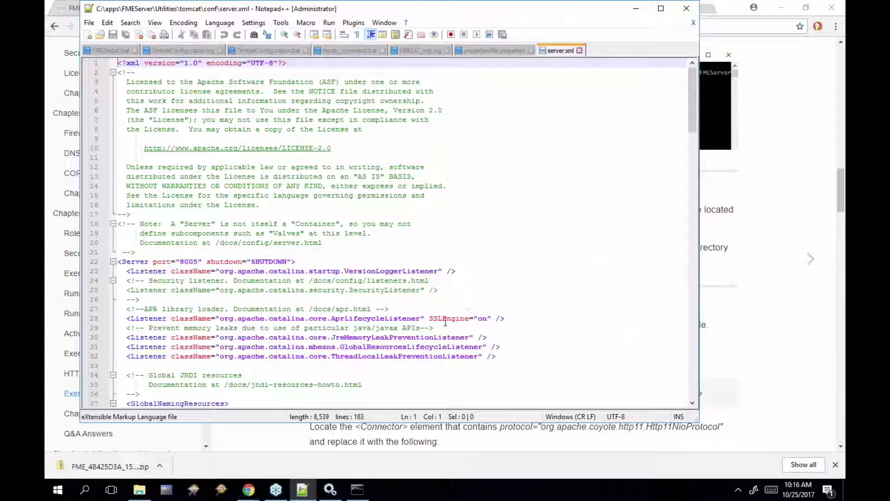
pyautogui.moveTo(430, 318); pyautogui.dragTo(468, 314)
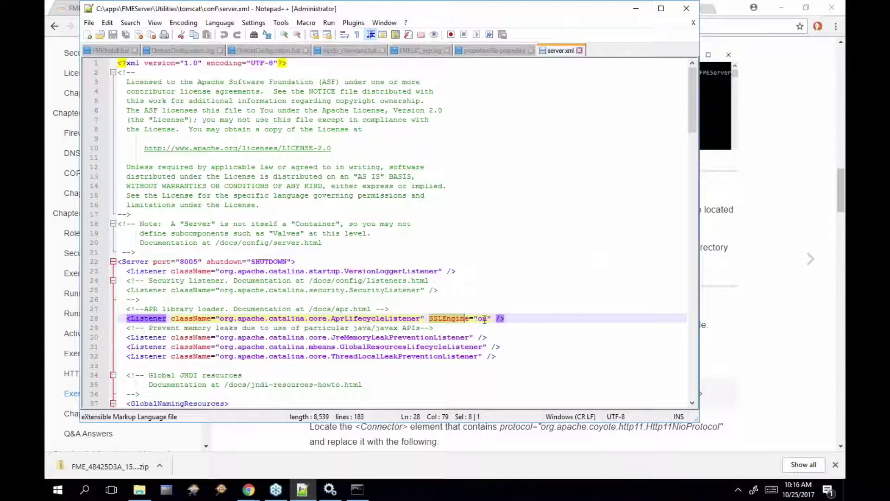
pyautogui.click(484, 318)
pyautogui.press('Delete')
pyautogui.write('ff')
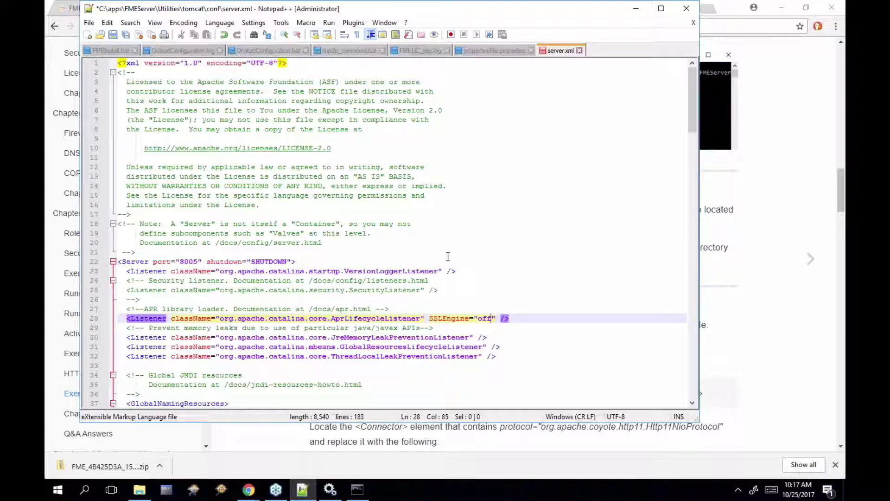
pyautogui.scroll(-7, 453, 251)
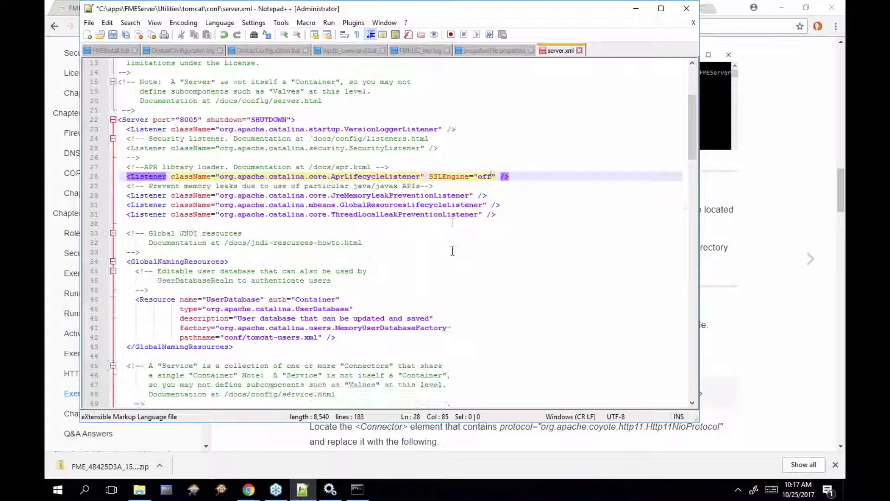
pyautogui.moveTo(693, 162); pyautogui.dragTo(693, 223)
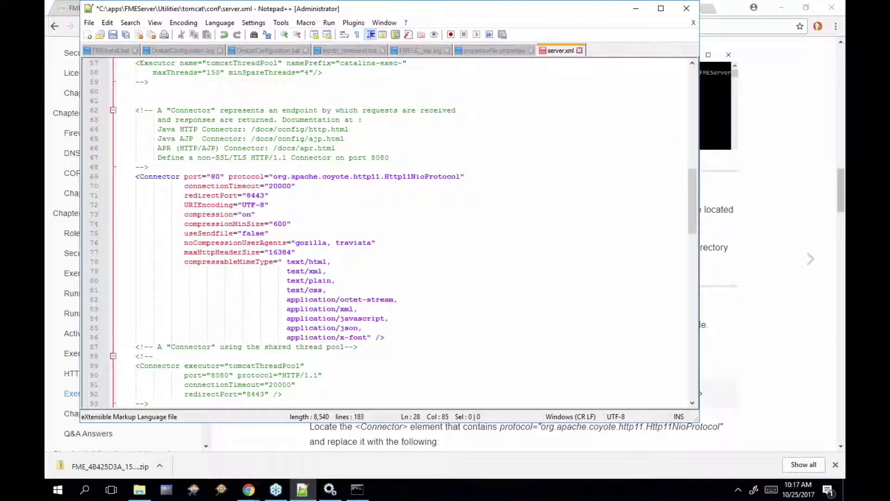
# Copy the HTTPS Connector code block from the Exercise 3 page, then return to server.xml
pyautogui.click(803, 314)
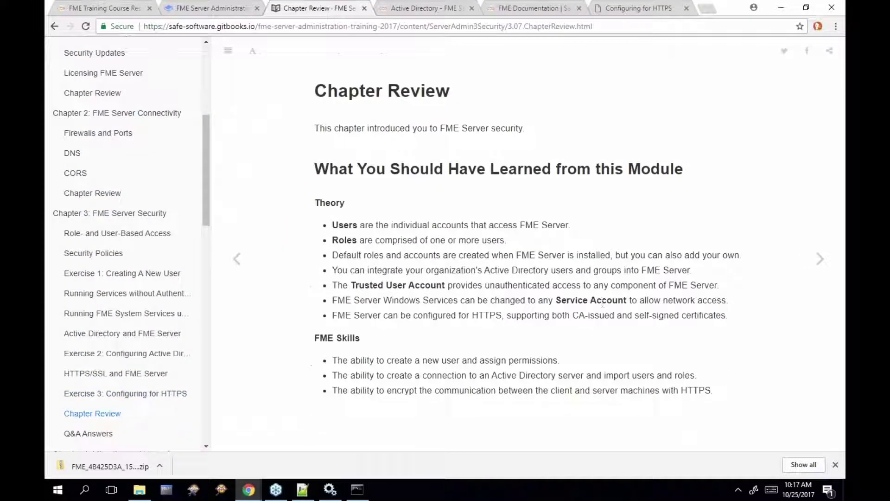
pyautogui.click(237, 258)
pyautogui.scroll(-15, 524, 245)
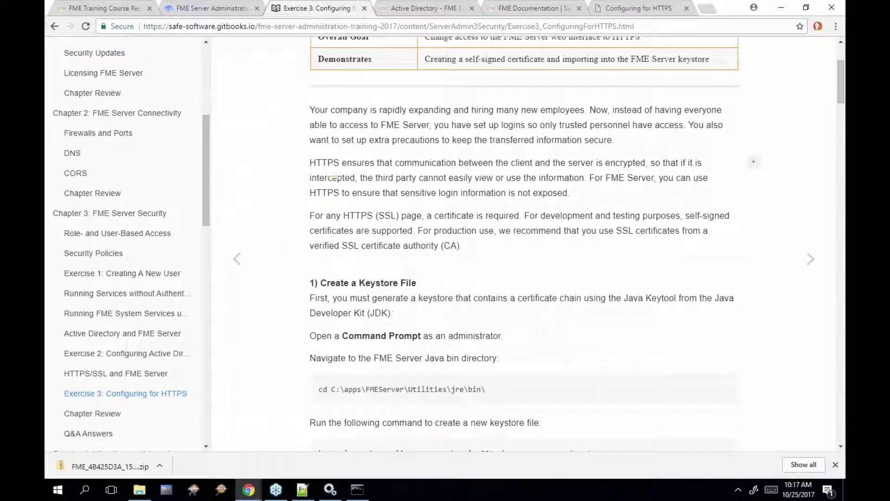
pyautogui.scroll(-10, 524, 241)
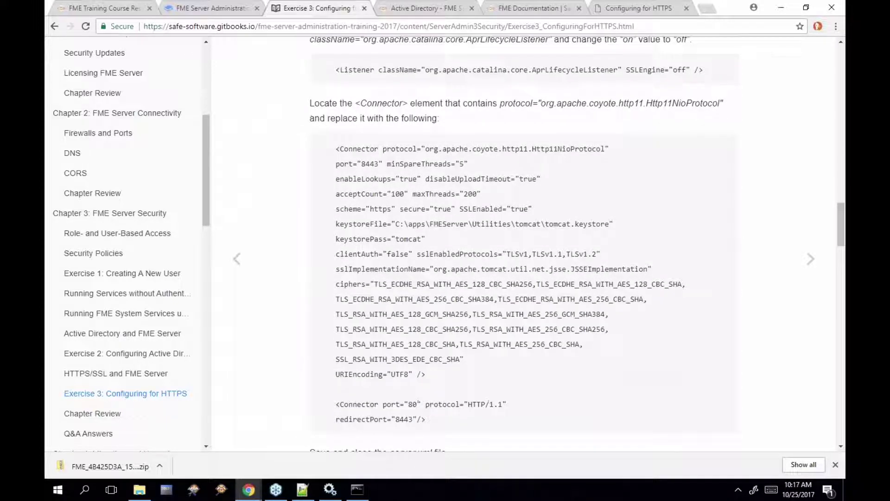
pyautogui.scroll(2, 316, 182)
pyautogui.scroll(-1, 315, 182)
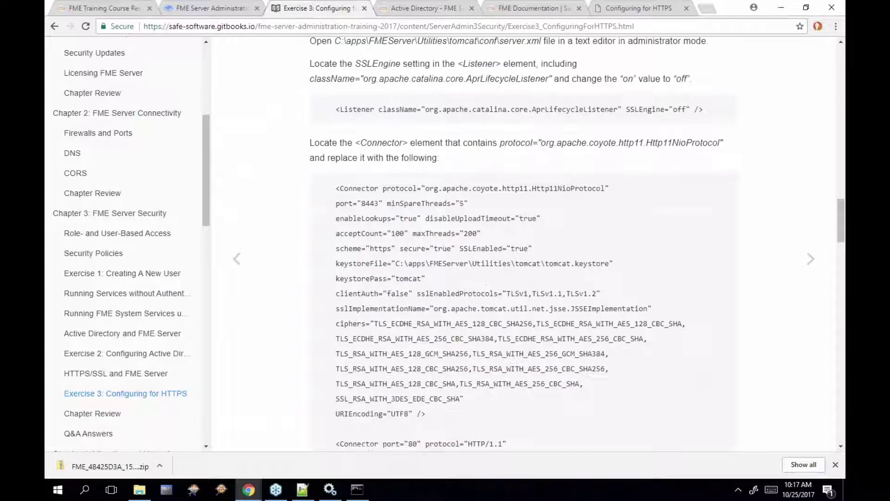
pyautogui.moveTo(336, 170); pyautogui.dragTo(440, 442)
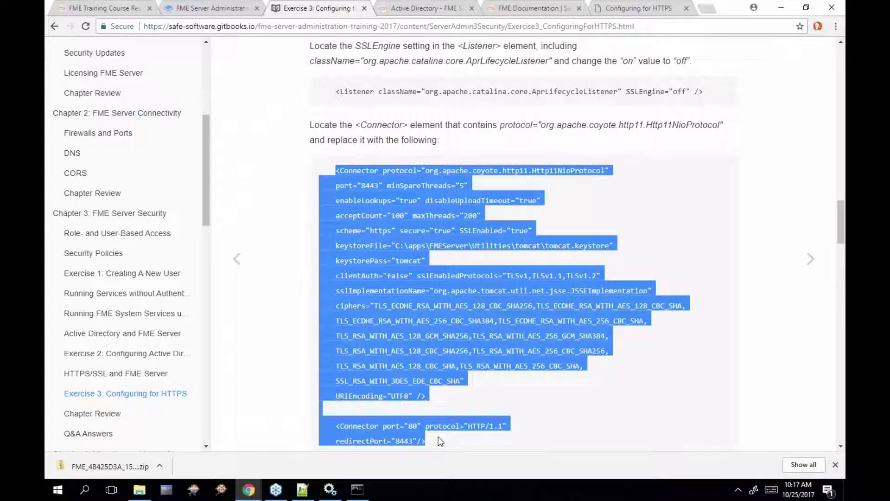
pyautogui.click(302, 489)
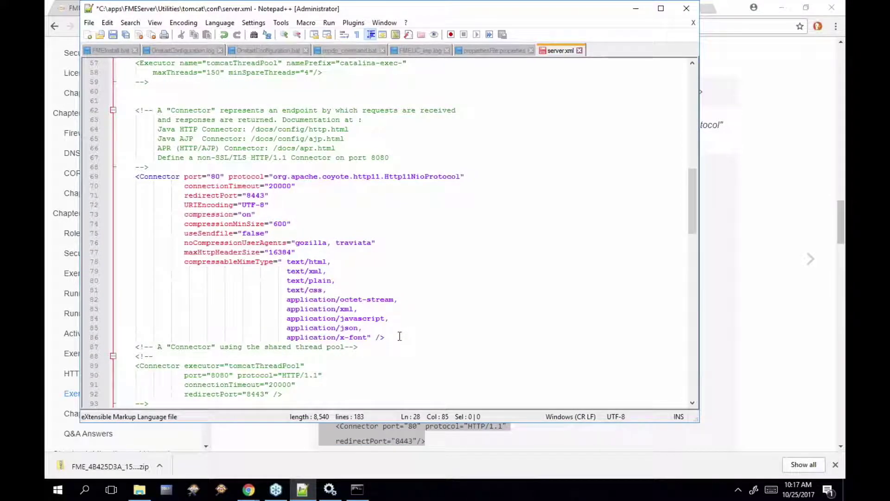
# Replace the old Connector on lines 69–86 with the port 8443 HTTPS Connector block and save server.xml
pyautogui.click(400, 336)
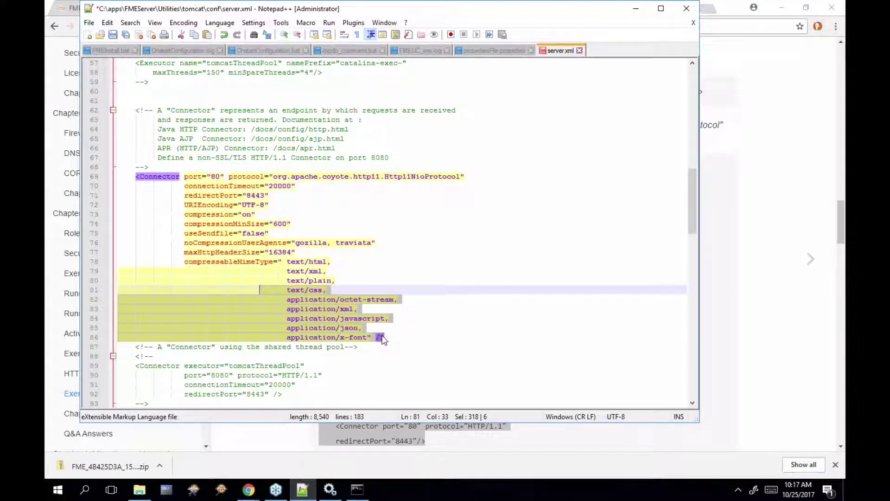
pyautogui.moveTo(391, 338); pyautogui.dragTo(117, 176)
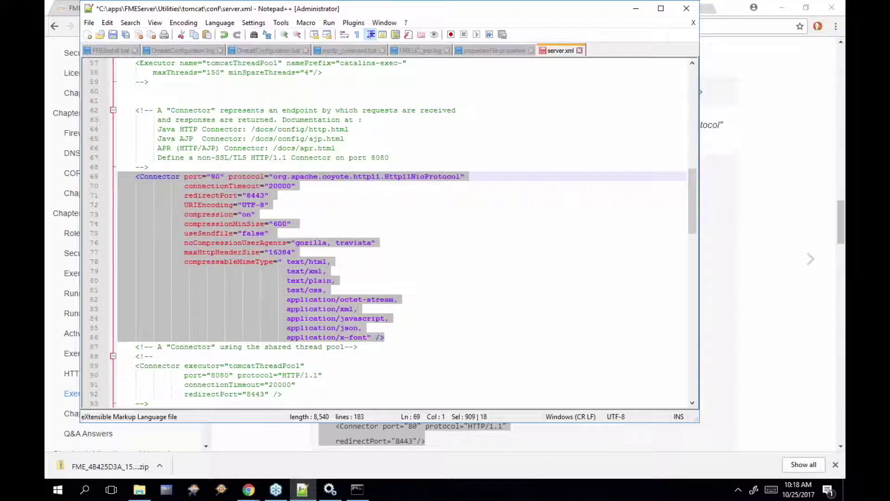
pyautogui.hotkey('ctrl', 'v')
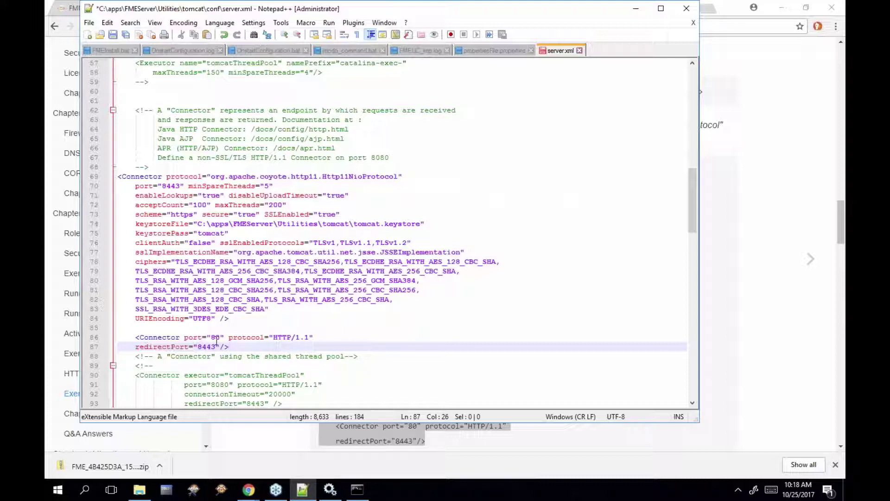
pyautogui.moveTo(216, 347); pyautogui.dragTo(198, 346)
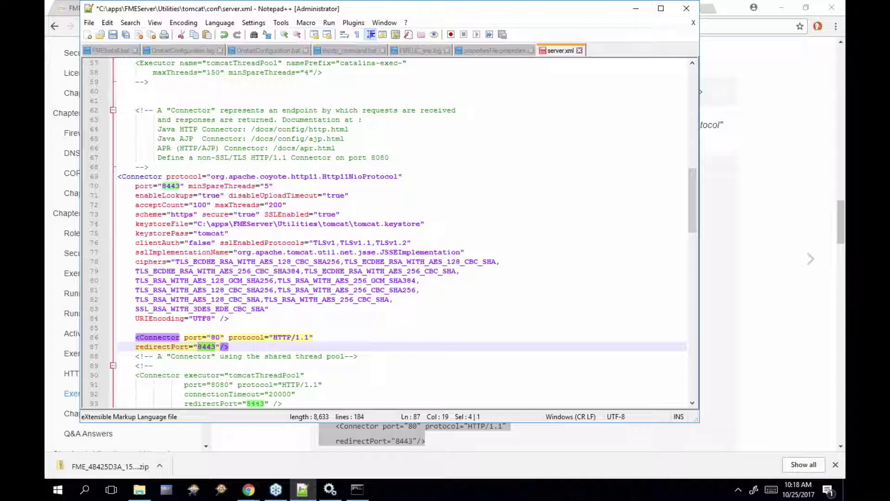
pyautogui.click(113, 35)
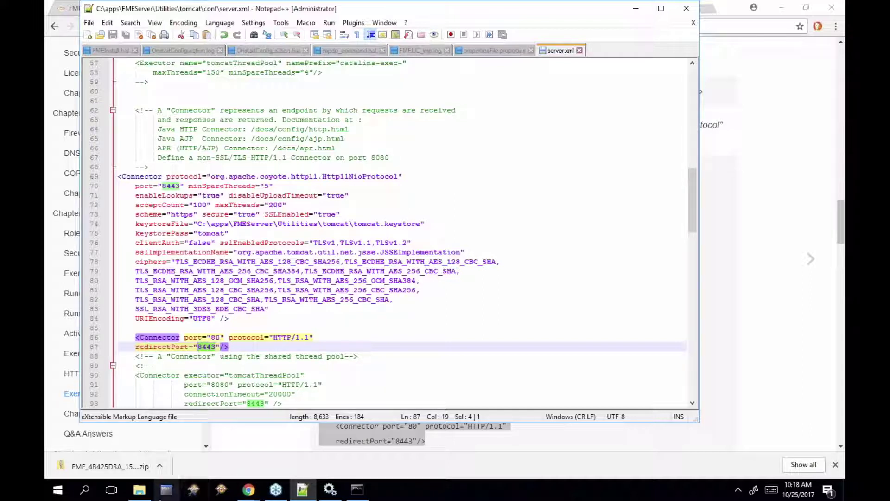
# Open web.xml from the Tomcat conf folder in Notepad++
pyautogui.click(139, 490)
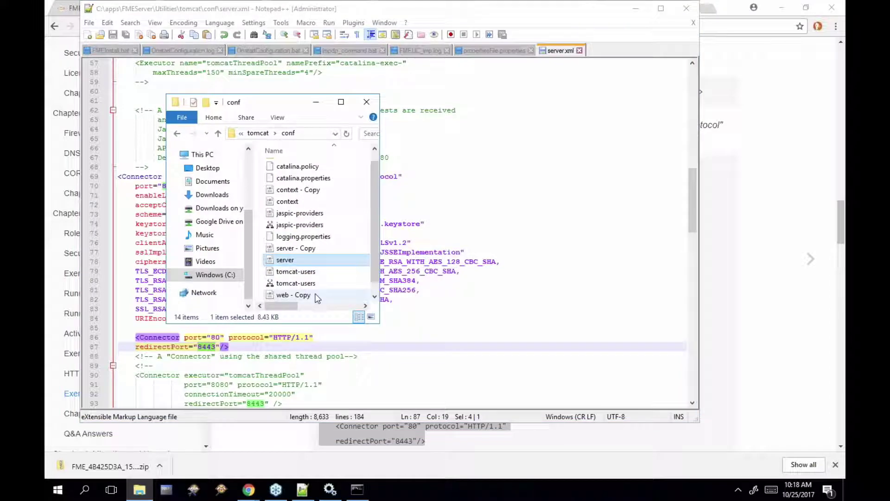
pyautogui.scroll(-1, 320, 293)
pyautogui.rightClick(284, 295)
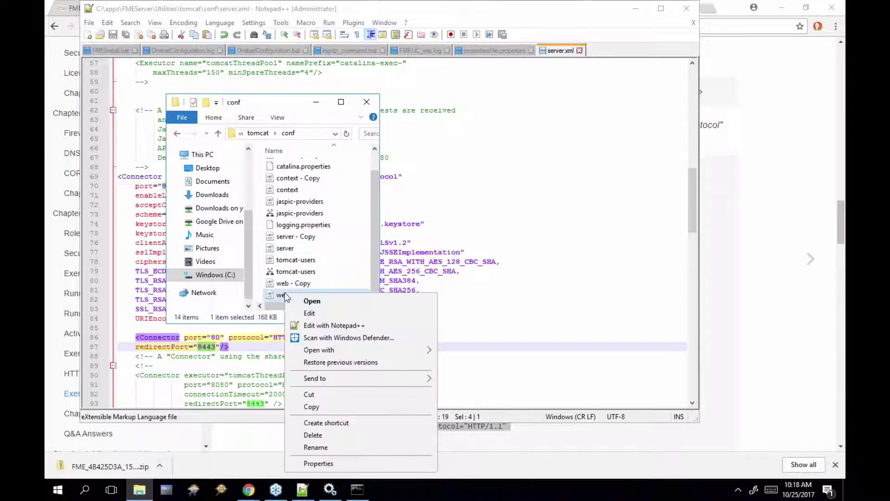
pyautogui.click(341, 326)
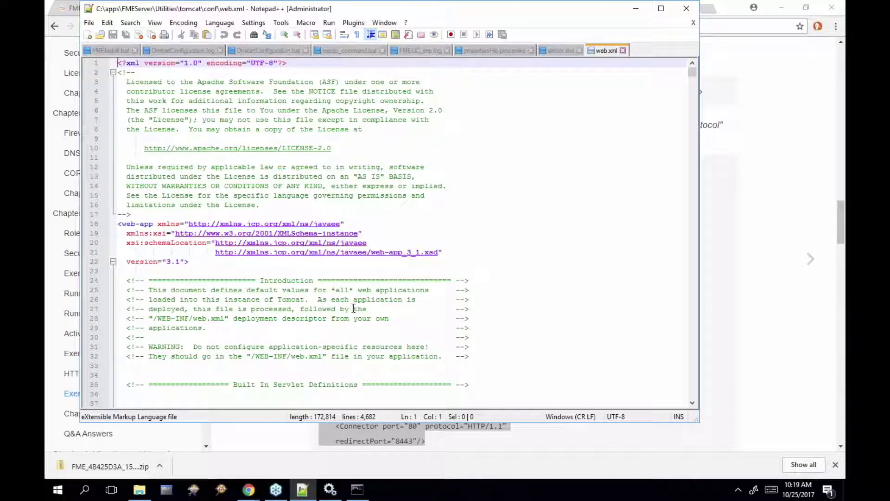
# Insert new indented blank lines just above the closing </web-app> tag
pyautogui.moveTo(693, 74); pyautogui.dragTo(691, 399)
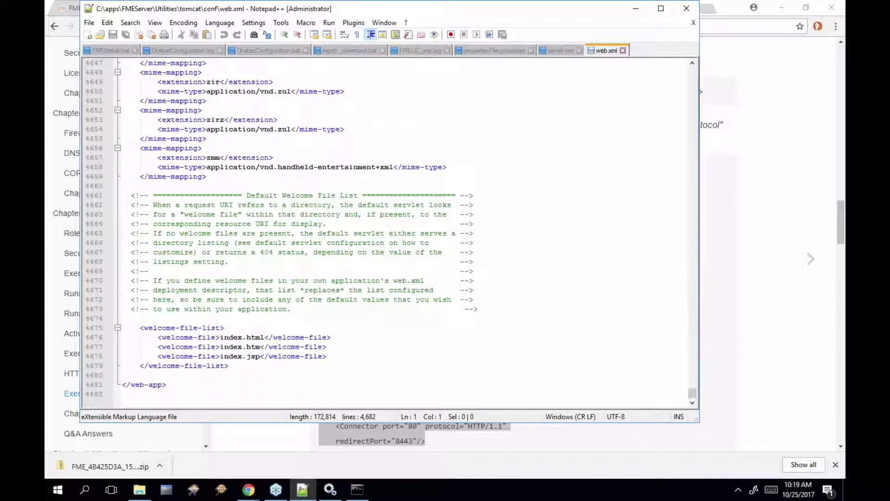
pyautogui.click(160, 367)
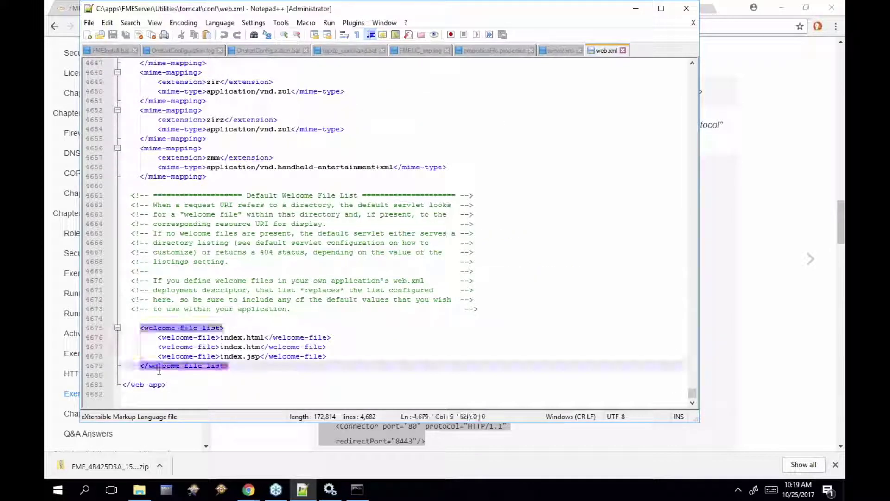
pyautogui.click(148, 381)
pyautogui.click(156, 375)
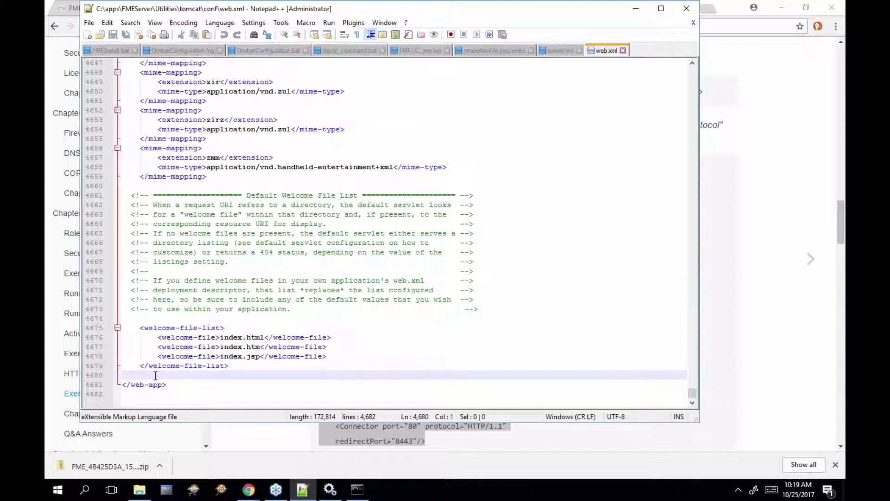
pyautogui.press('Return')
pyautogui.press('Return')
pyautogui.press('Tab')
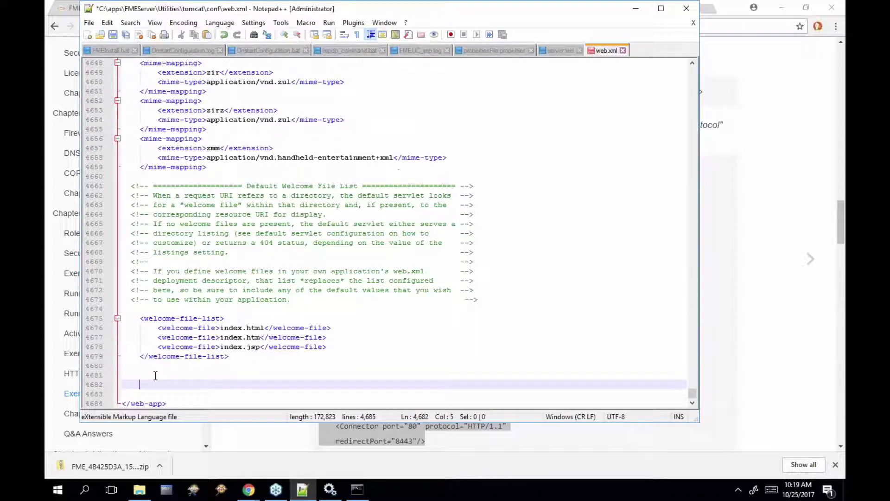
# Copy the HTTPSOnly <security-constraint> block from step 4 of the guide, then return to web.xml
pyautogui.click(755, 391)
pyautogui.scroll(-5, 604, 381)
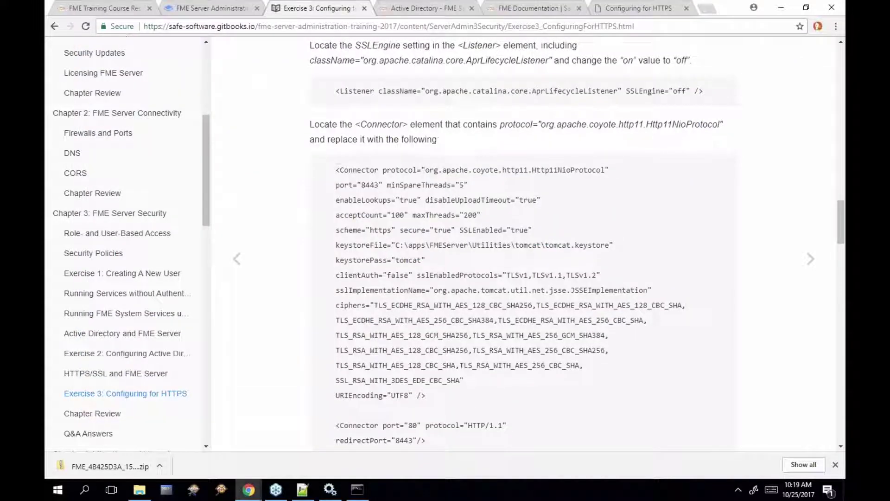
pyautogui.scroll(-2, 314, 221)
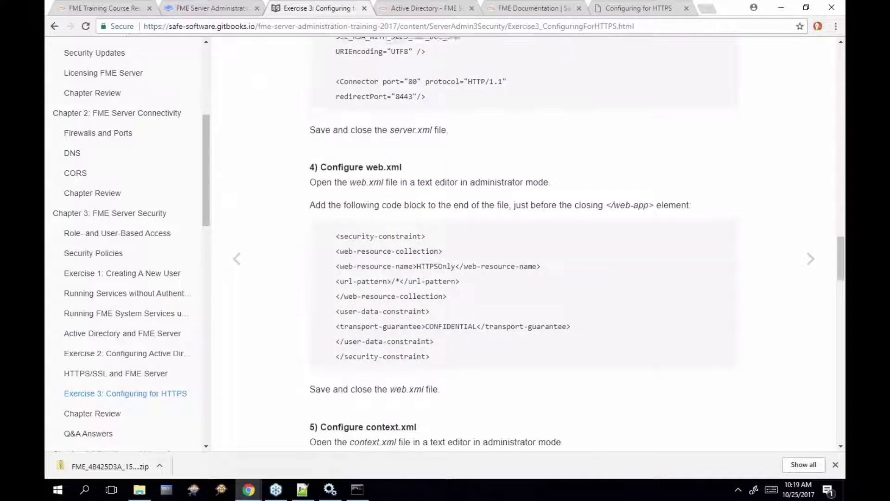
pyautogui.moveTo(337, 234); pyautogui.dragTo(442, 351)
pyautogui.hotkey('ctrl', 'c')
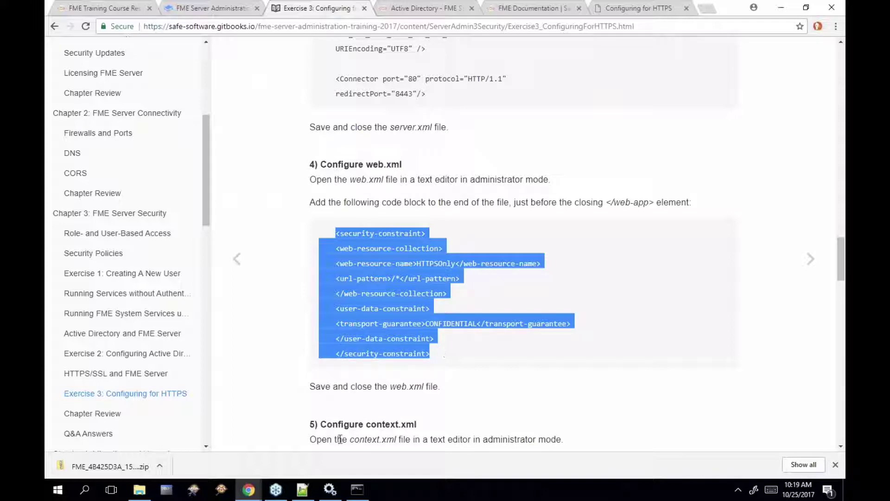
pyautogui.click(302, 489)
# Paste the HTTPSOnly security-constraint block before </web-app> and save web.xml
pyautogui.hotkey('ctrl', 'v')
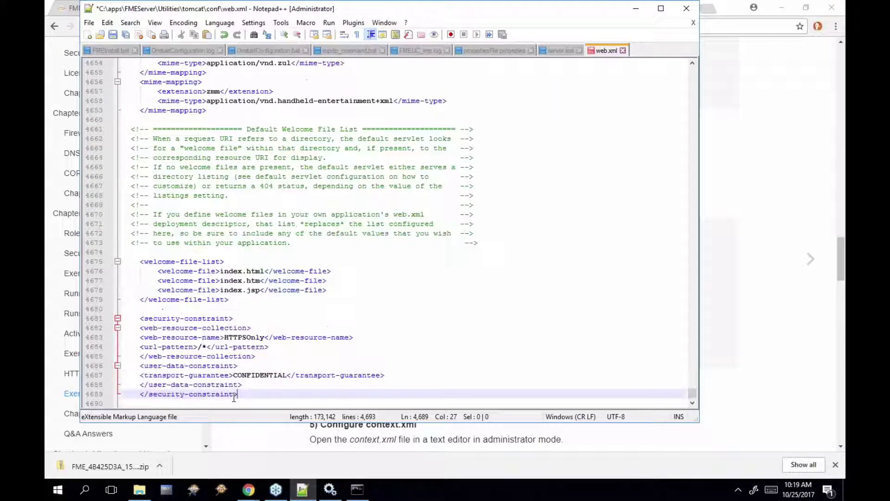
pyautogui.scroll(-1, 350, 354)
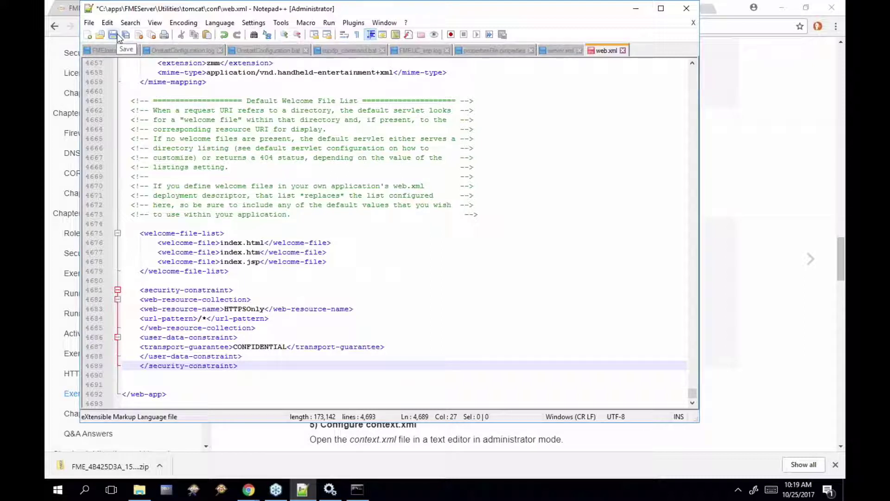
pyautogui.click(117, 35)
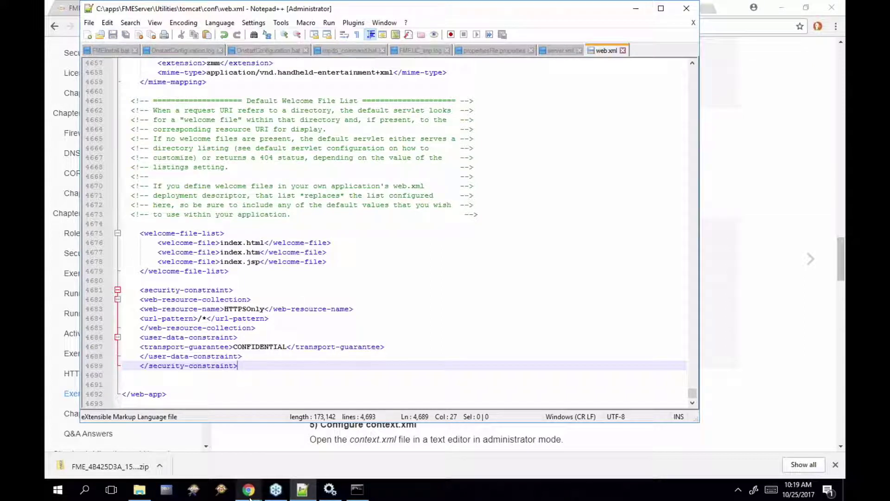
# Open context.xml in Notepad++ and add blank lines after line 29, before </Context>
pyautogui.click(140, 492)
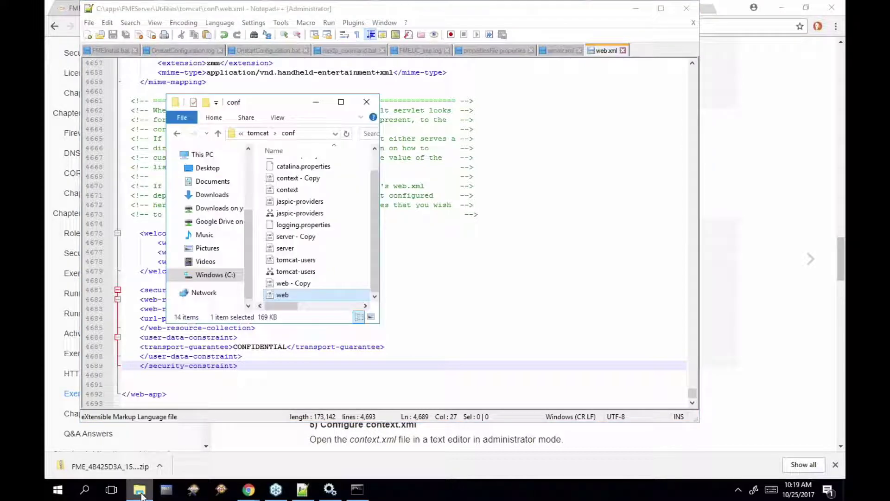
pyautogui.rightClick(297, 193)
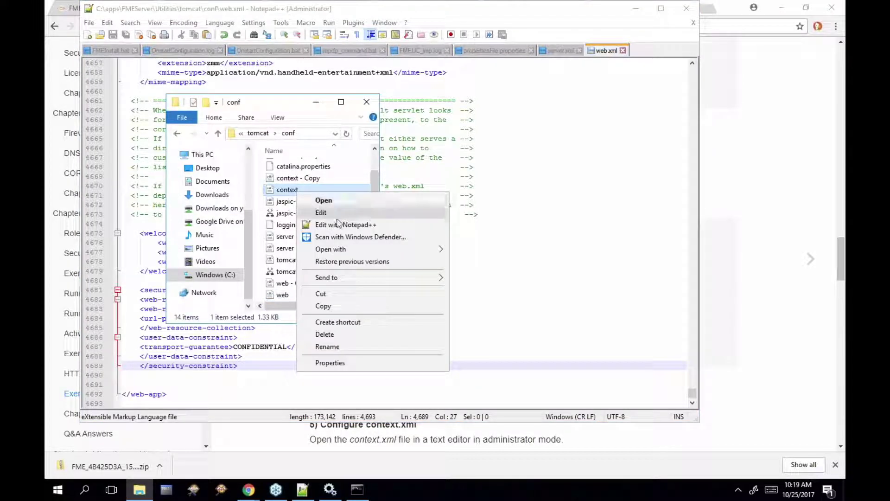
pyautogui.click(340, 226)
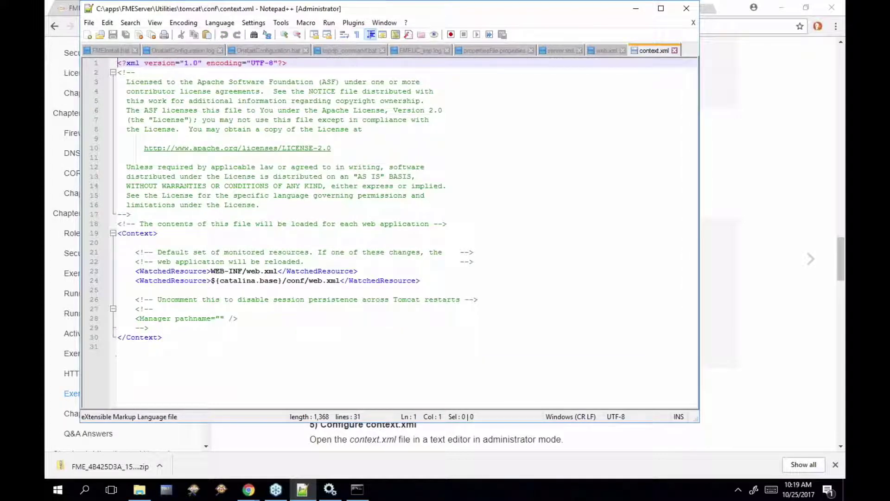
pyautogui.click(174, 328)
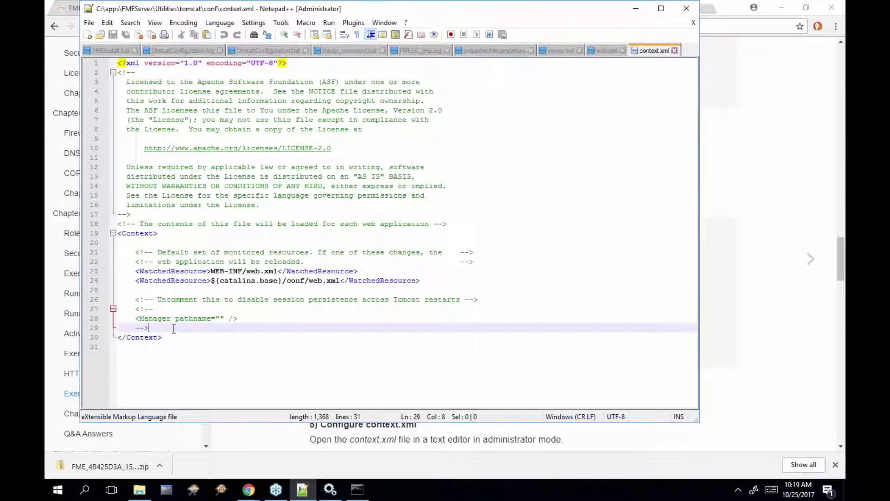
pyautogui.press('Return')
pyautogui.press('Return')
pyautogui.press('Return')
pyautogui.press('Return')
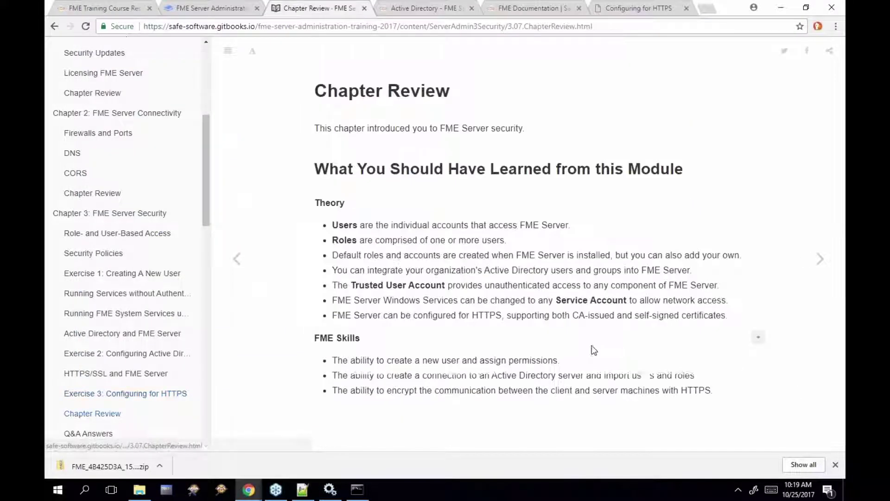
# Copy the SSLAuthenticator <Valve> lines from step 5 of Exercise 3, then return to context.xml
pyautogui.click(237, 258)
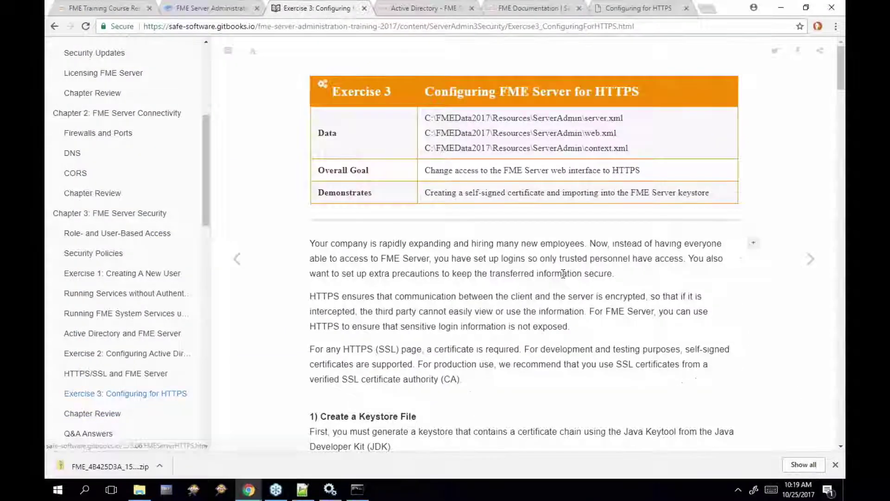
pyautogui.scroll(-20, 563, 274)
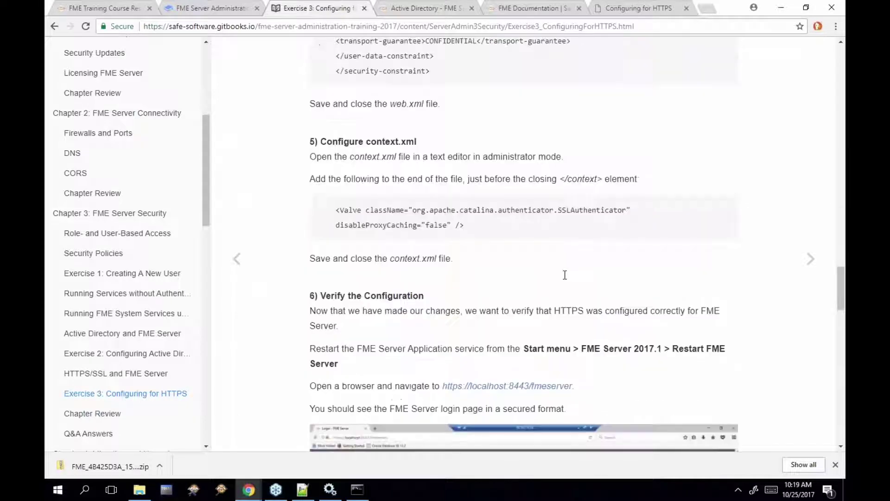
pyautogui.scroll(-2, 565, 275)
pyautogui.scroll(2, 565, 275)
pyautogui.moveTo(469, 206); pyautogui.dragTo(335, 191)
pyautogui.hotkey('ctrl', 'c')
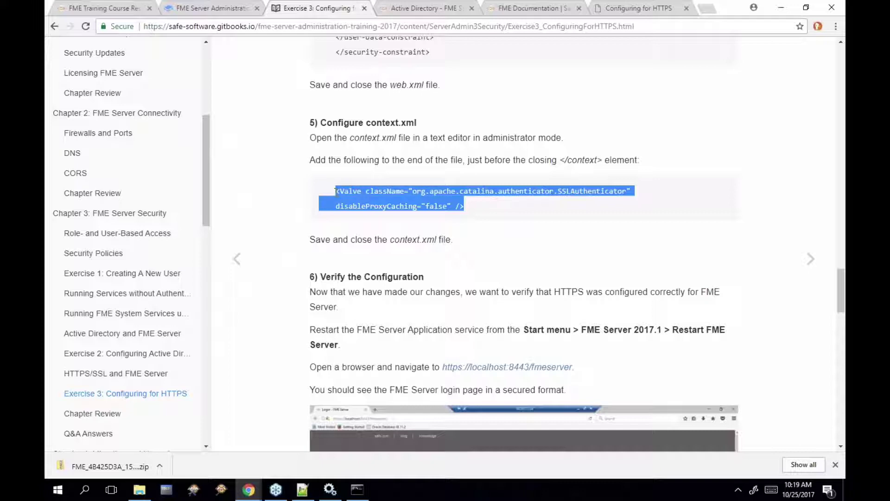
pyautogui.click(302, 490)
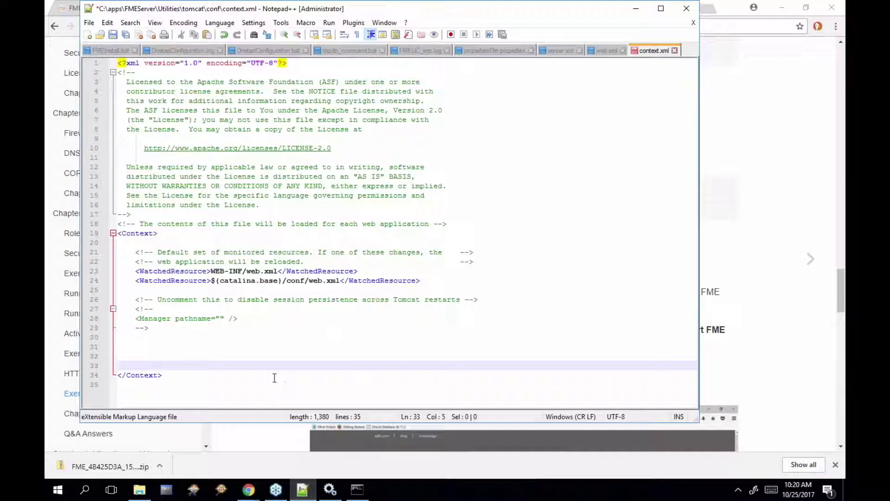
# Paste the SSLAuthenticator Valve element at line 33 of context.xml and save the file
pyautogui.hotkey('ctrl', 'v')
pyautogui.click(113, 38)
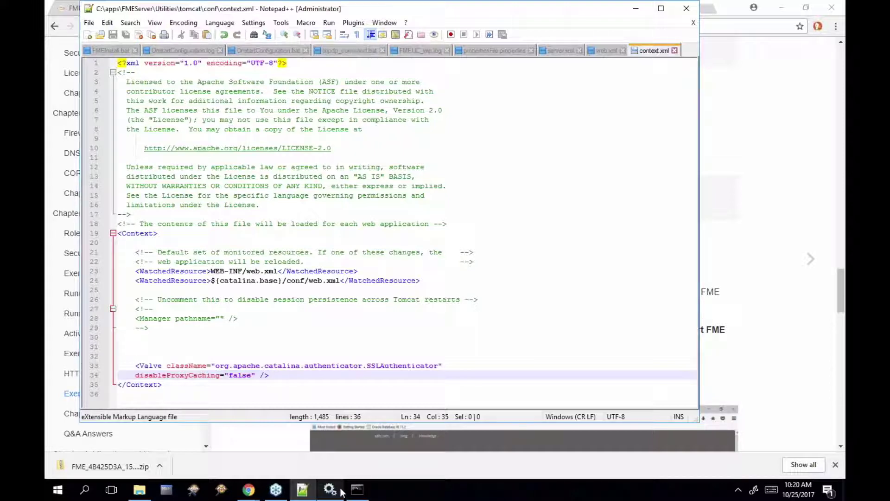
# Restart the FME Server Application Server service from its right-click menu in Services
pyautogui.click(346, 463)
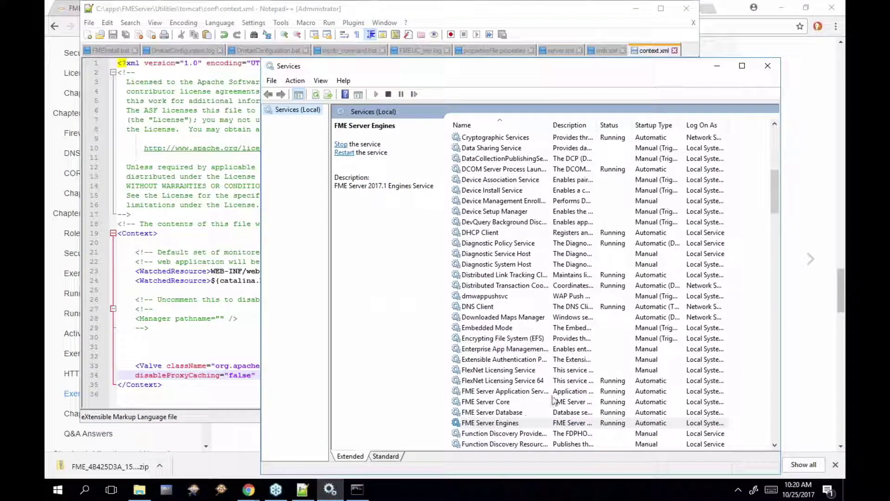
pyautogui.click(528, 391)
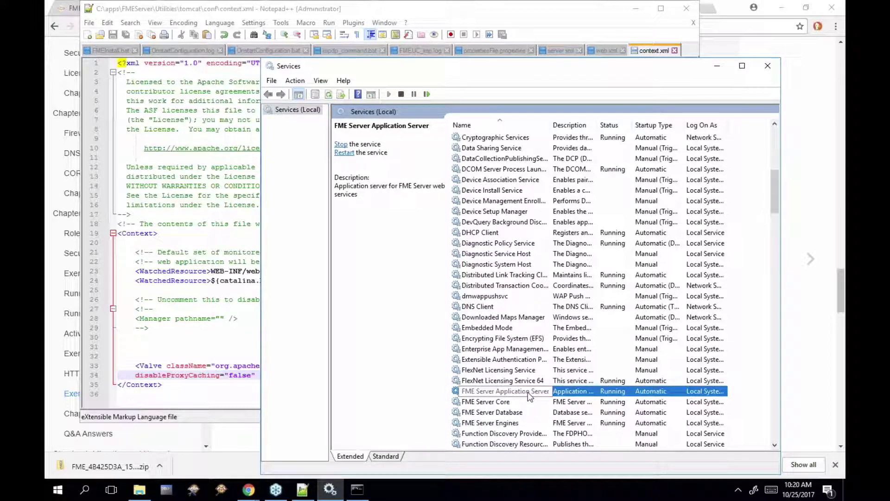
pyautogui.rightClick(528, 391)
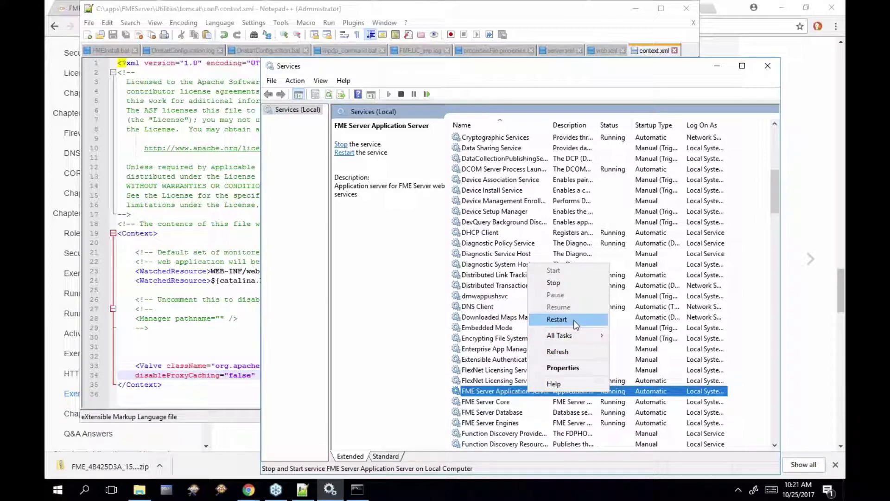
pyautogui.click(575, 324)
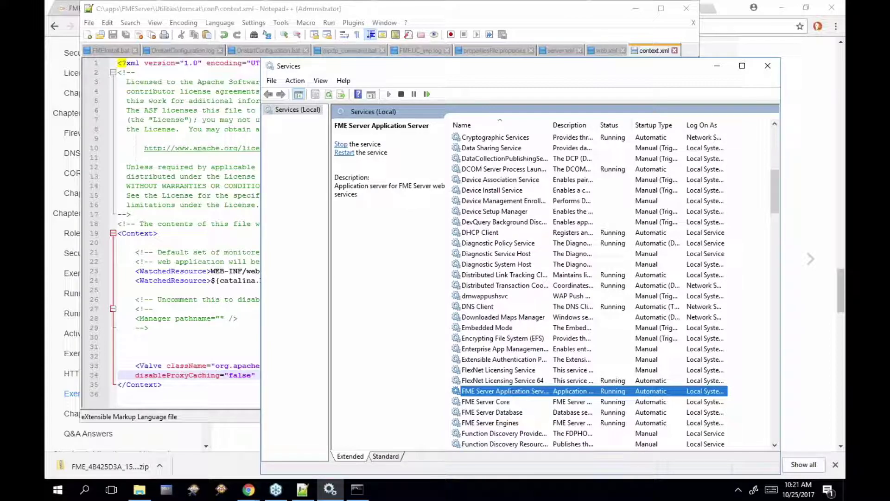
pyautogui.moveTo(488, 70); pyautogui.dragTo(511, 64)
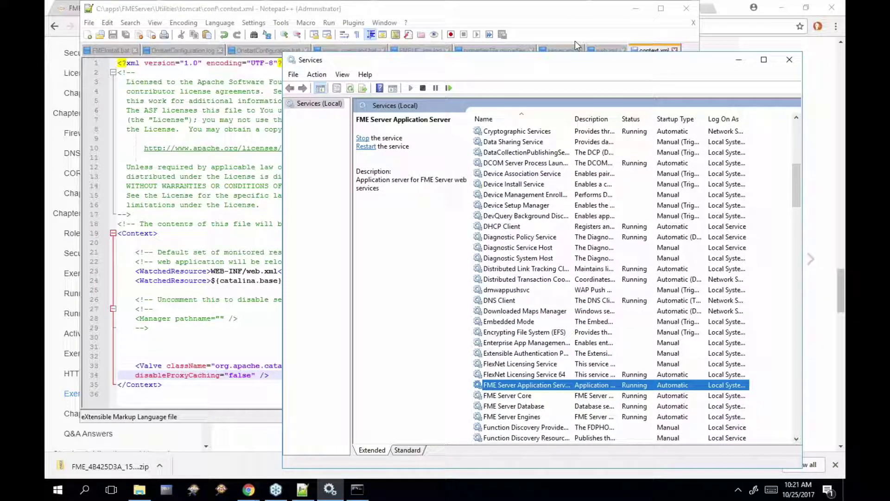
pyautogui.click(731, 11)
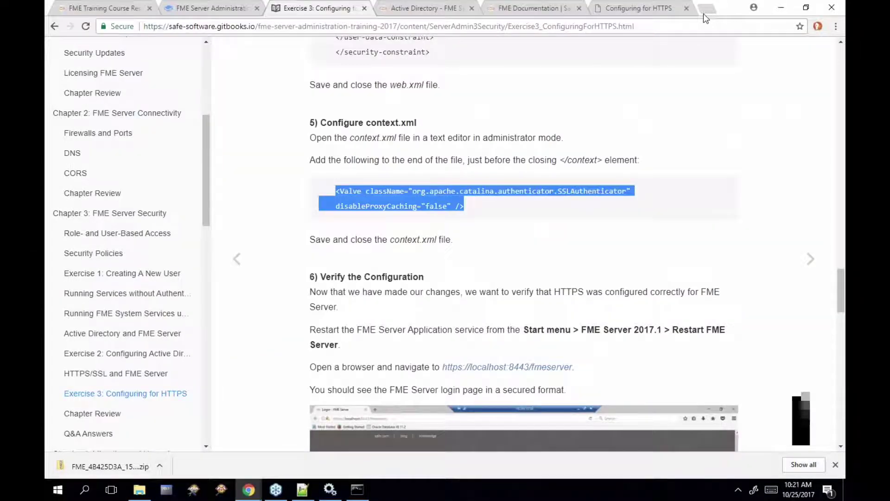
# Point the FME Server tab at localhost:8443, which returns an ERR_EMPTY_RESPONSE error
pyautogui.click(432, 7)
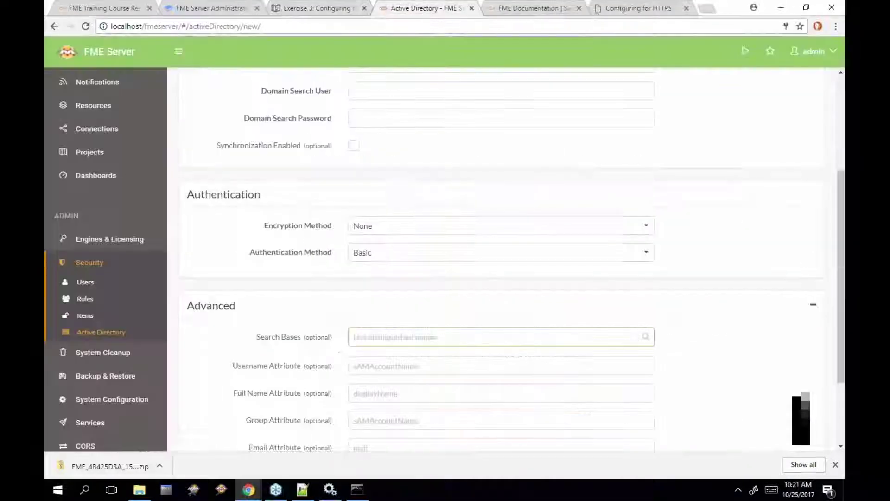
pyautogui.moveTo(144, 26); pyautogui.dragTo(263, 27)
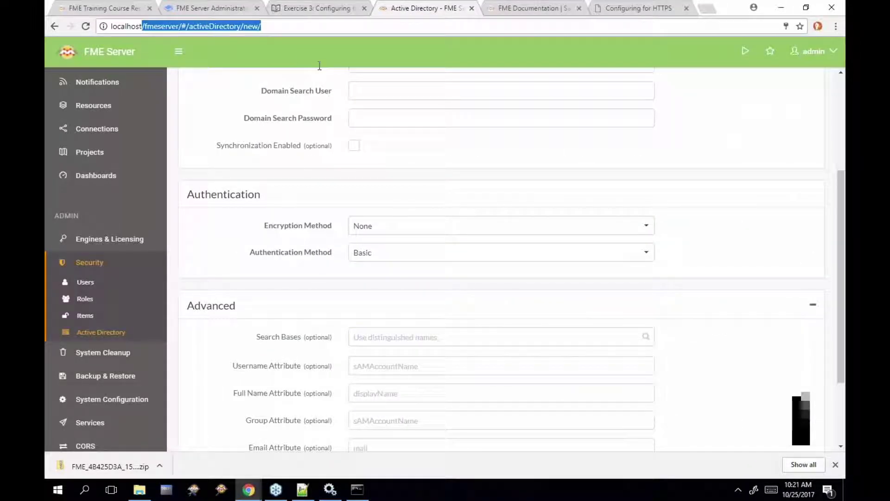
pyautogui.write(':8443/')
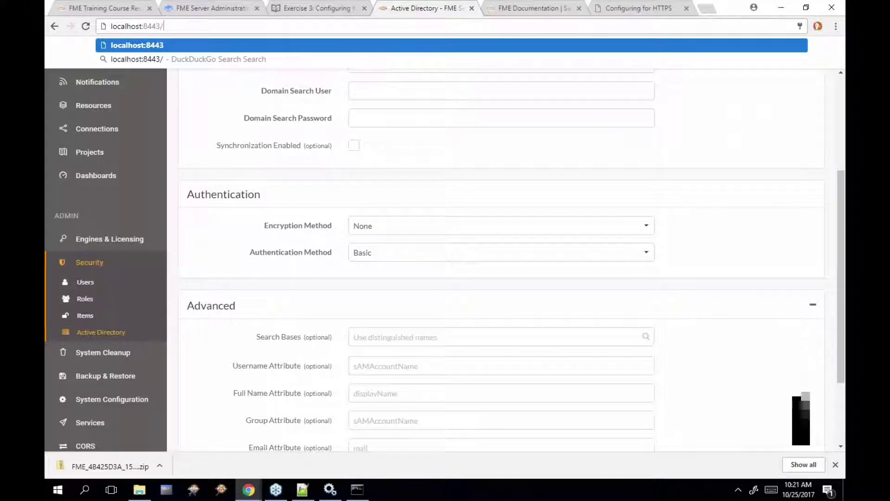
pyautogui.press('Return')
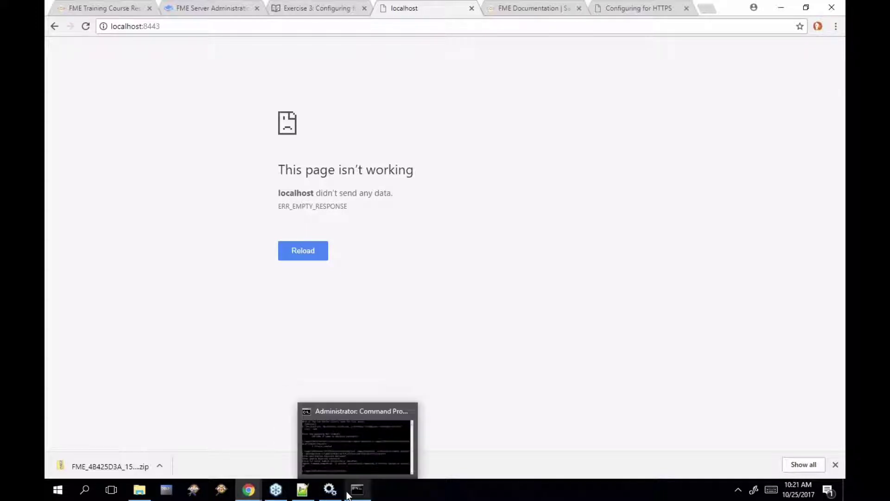
pyautogui.click(330, 489)
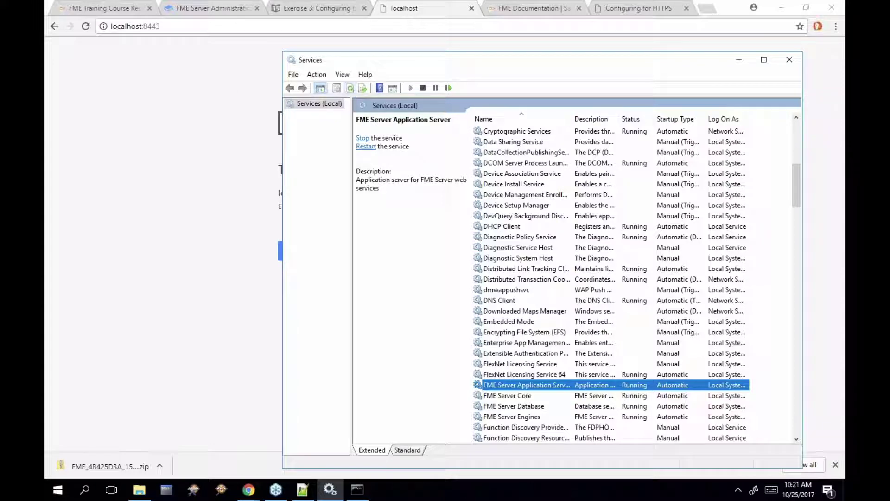
pyautogui.click(85, 26)
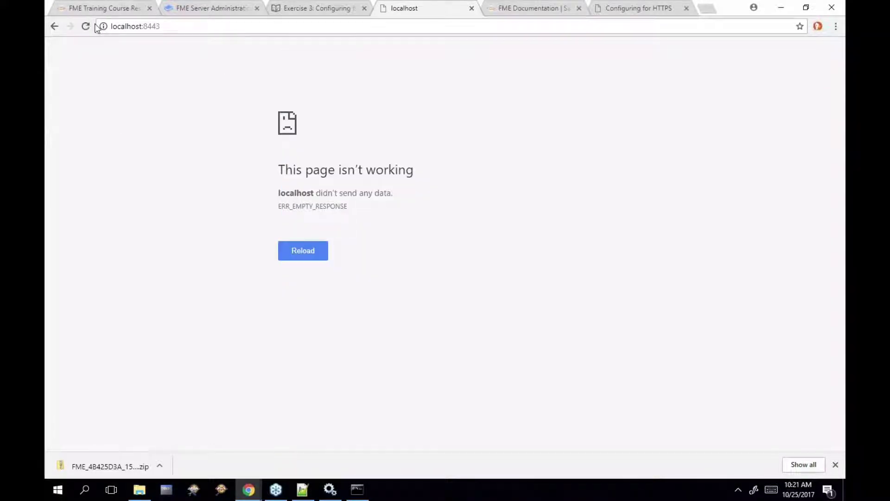
# Run Restart FME Server from the FME Server 2017.1 (Build 17539) Start menu group
pyautogui.click(57, 490)
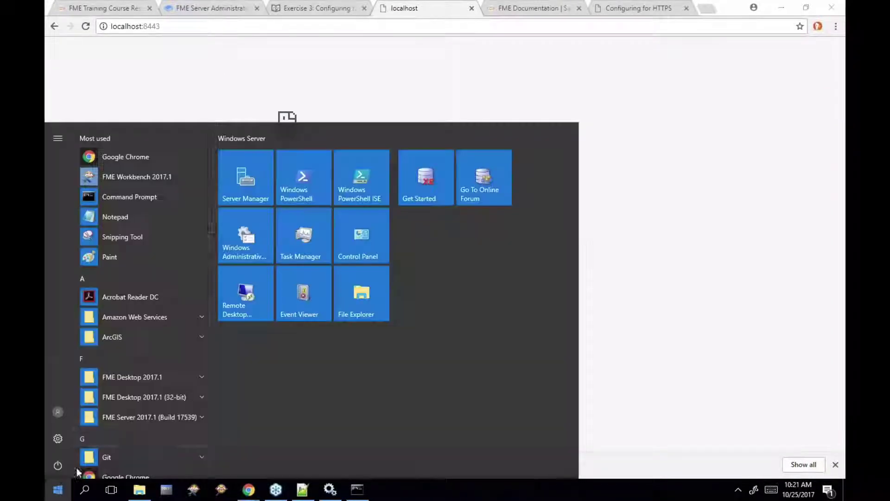
pyautogui.click(159, 419)
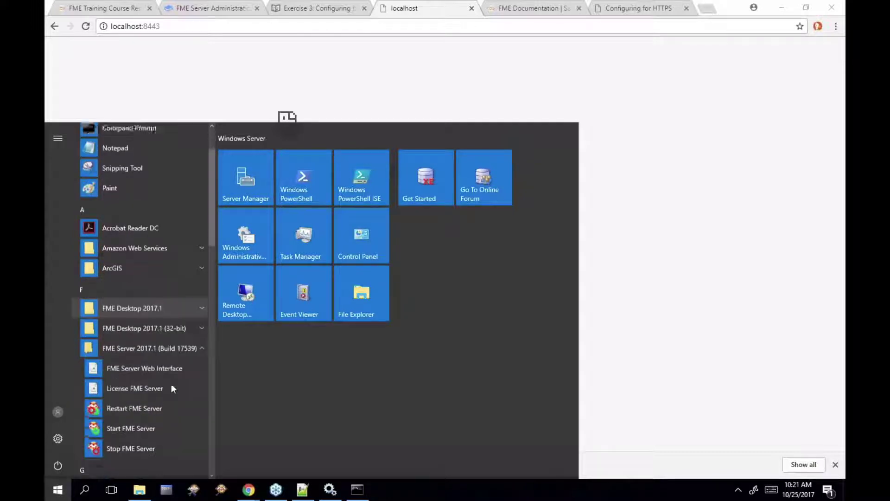
pyautogui.click(168, 399)
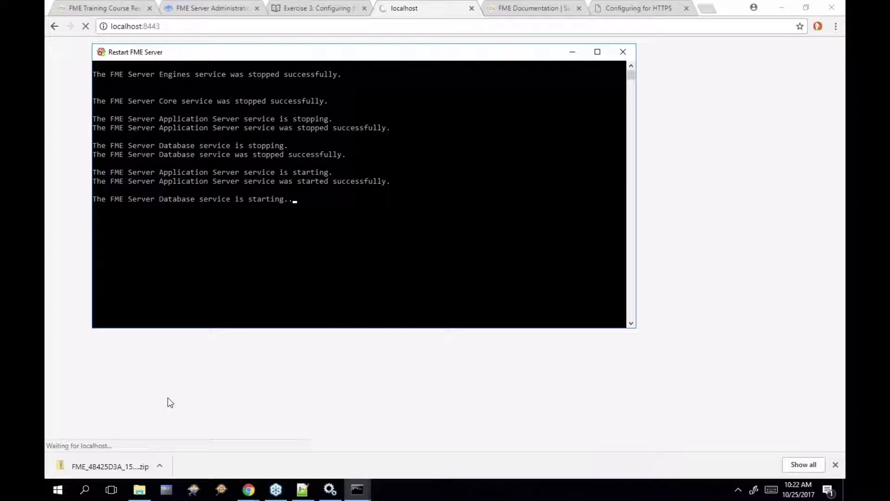
pyautogui.click(179, 27)
pyautogui.write('https')
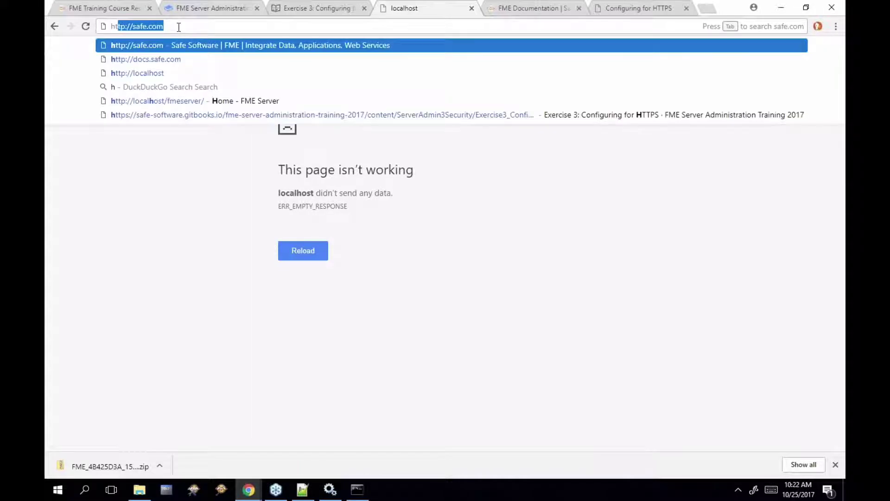
pyautogui.write('://')
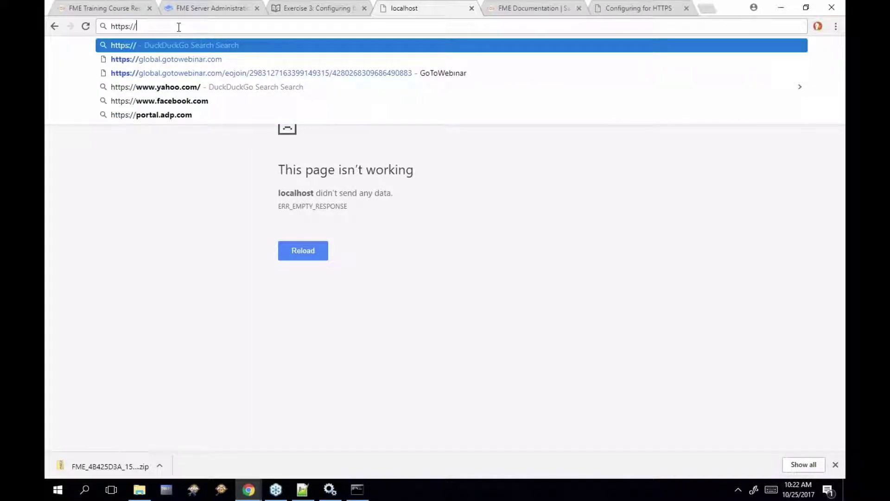
pyautogui.write('localhost')
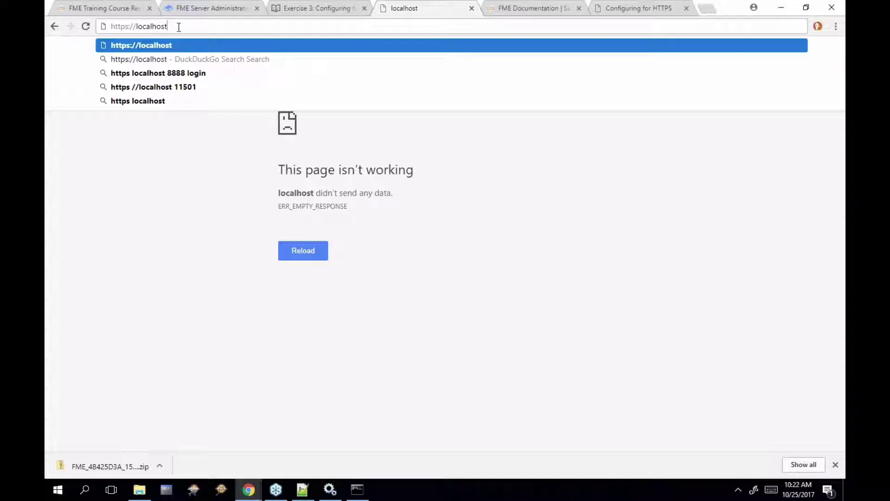
pyautogui.write(':8443')
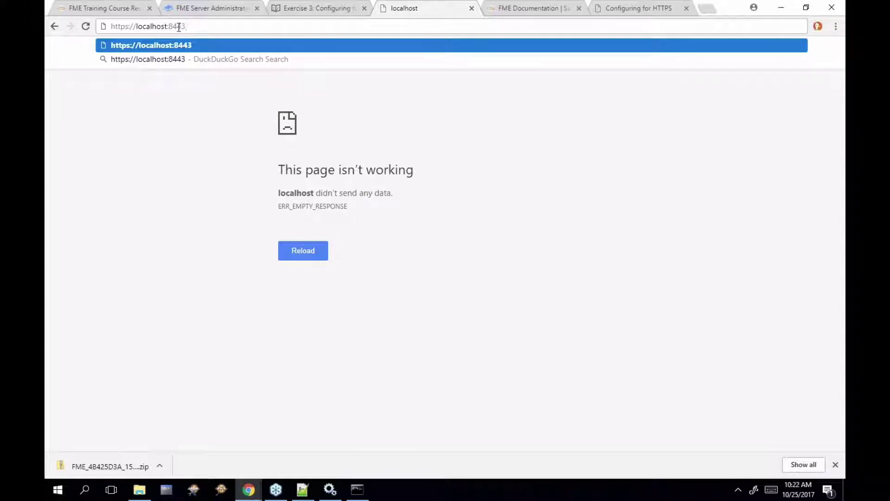
pyautogui.write('/')
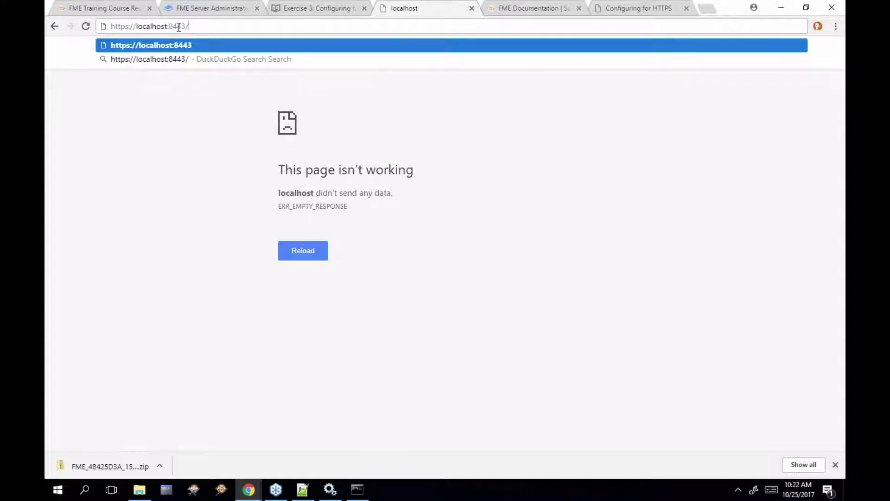
pyautogui.press('Return')
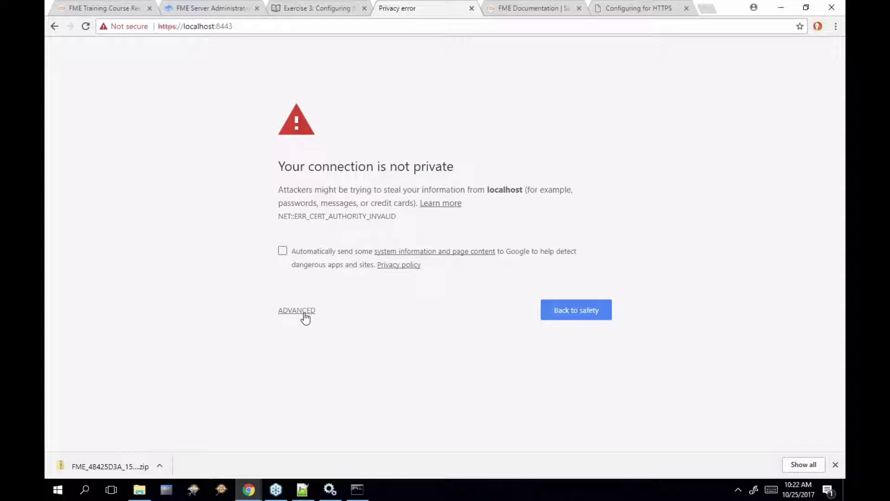
# Proceed past the untrusted-certificate warning to localhost and sign in with the administrator credentials
pyautogui.click(306, 317)
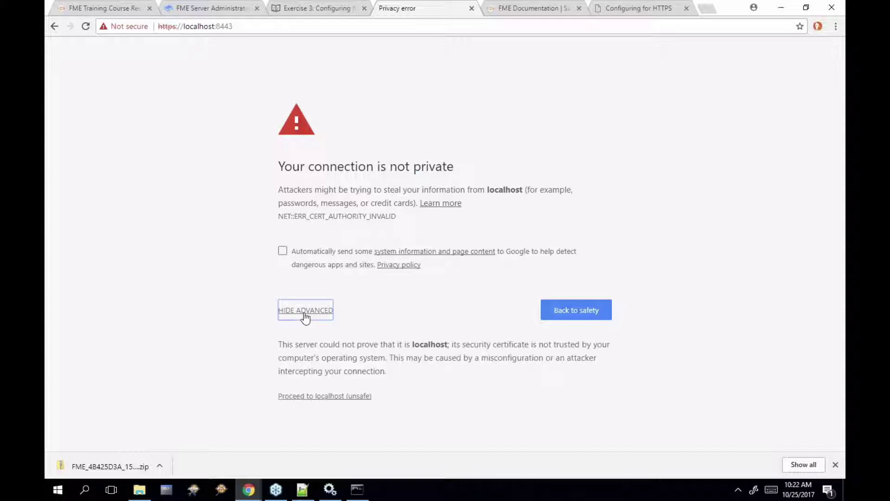
pyautogui.click(347, 399)
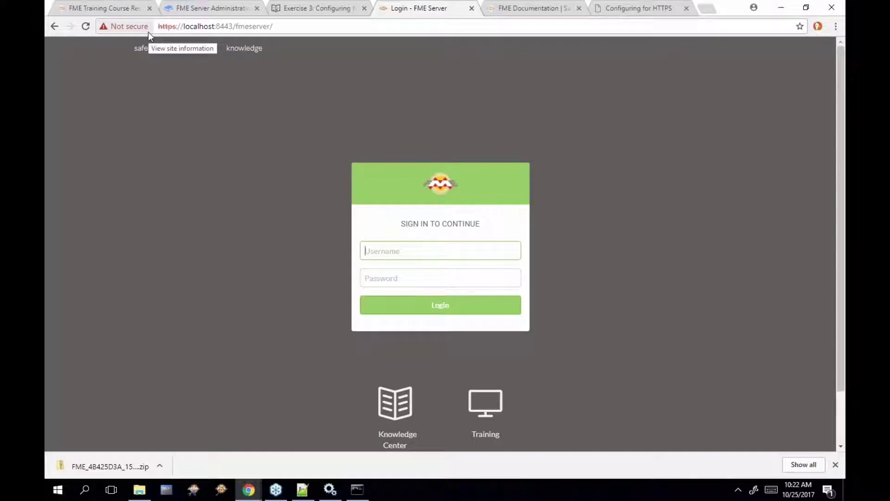
pyautogui.write('admin')
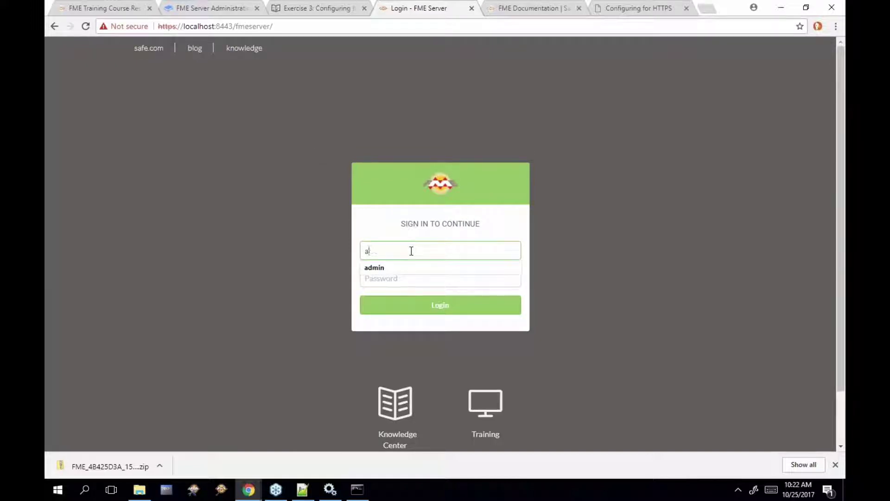
pyautogui.press('Tab')
pyautogui.write('admin')
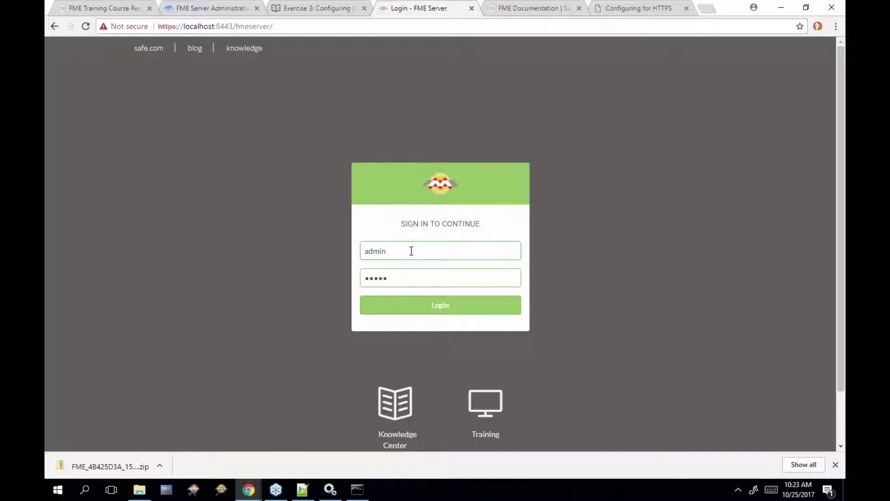
pyautogui.press('Return')
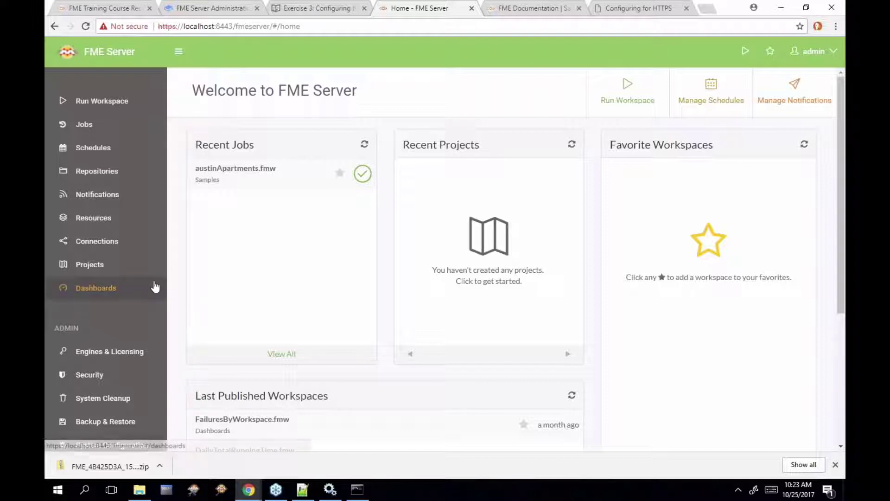
pyautogui.scroll(-5, 155, 287)
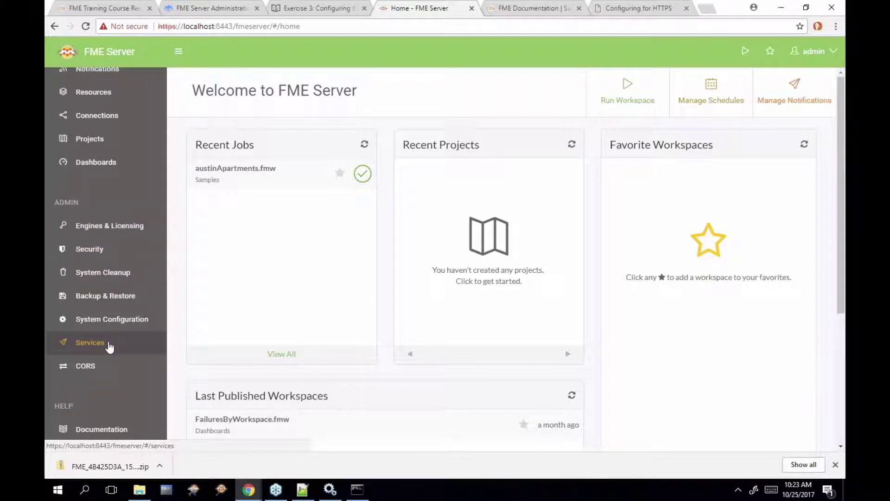
pyautogui.click(109, 348)
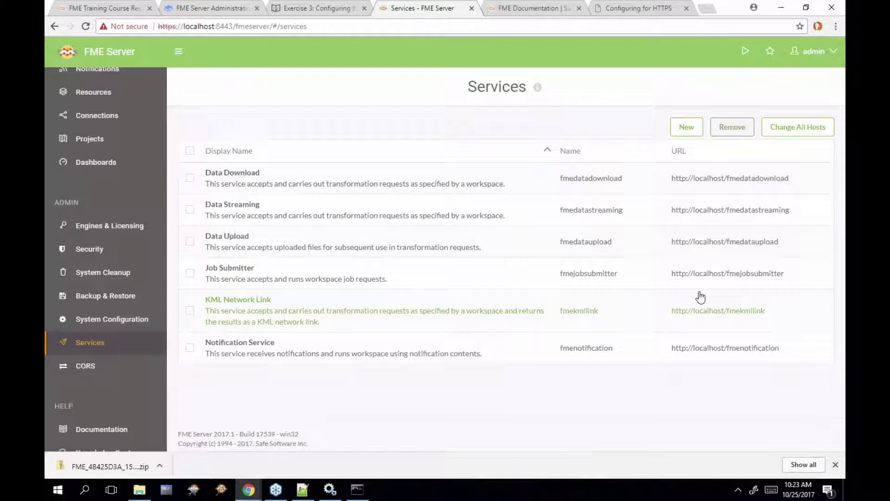
pyautogui.click(796, 138)
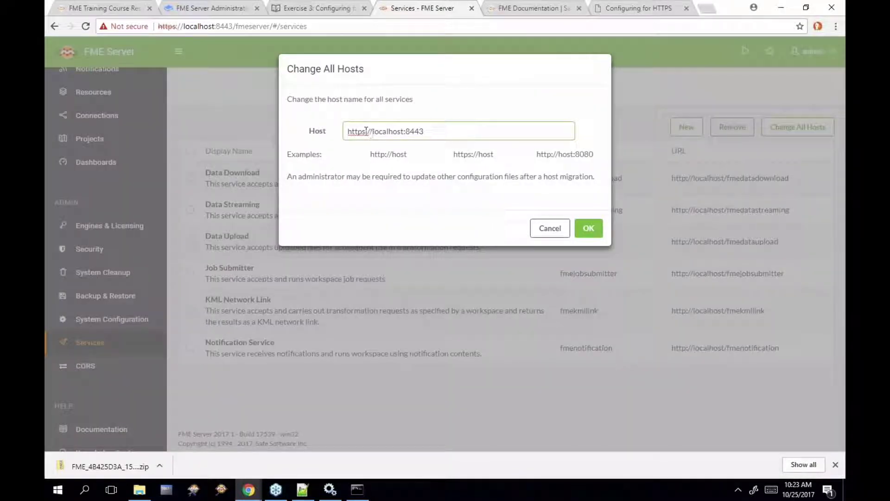
pyautogui.moveTo(349, 131); pyautogui.dragTo(430, 131)
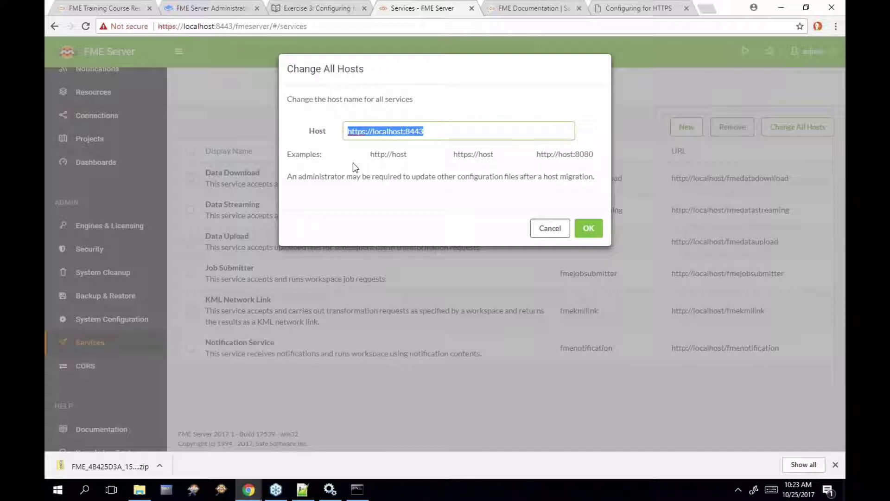
pyautogui.click(363, 132)
pyautogui.press('Delete')
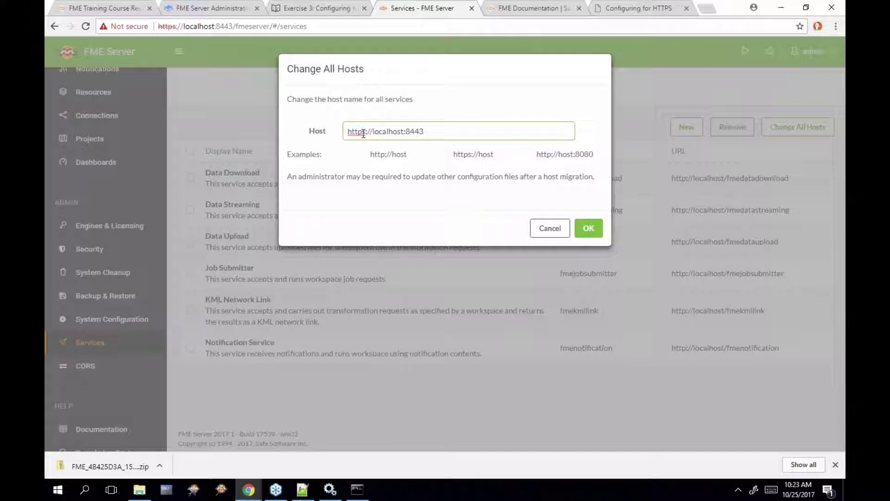
pyautogui.write('s')
pyautogui.moveTo(404, 133); pyautogui.dragTo(432, 135)
pyautogui.click(459, 130)
pyautogui.click(588, 228)
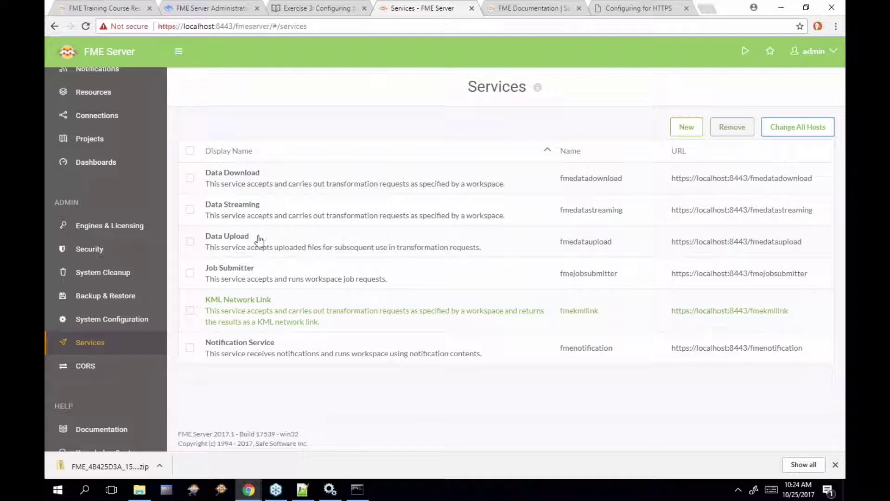
pyautogui.scroll(3, 149, 185)
# Run austinApartments.fmw from the Samples repository and download its result zip via the https link
pyautogui.click(126, 103)
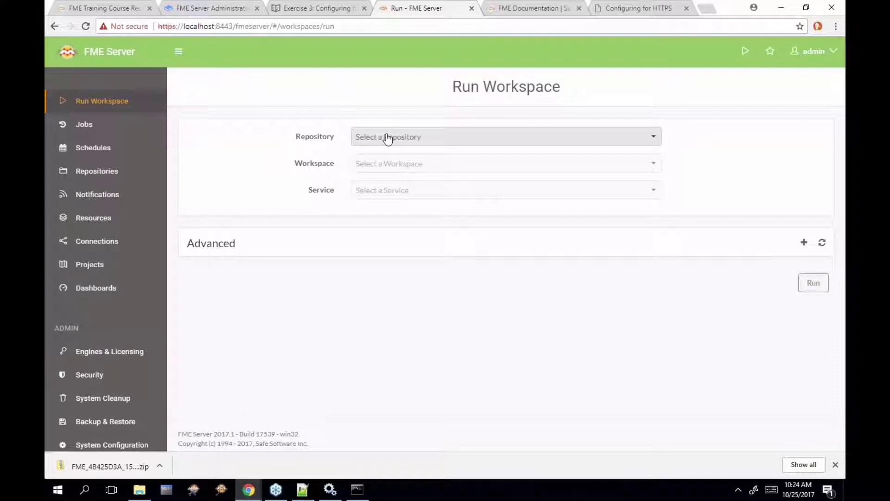
pyautogui.click(388, 137)
pyautogui.click(399, 174)
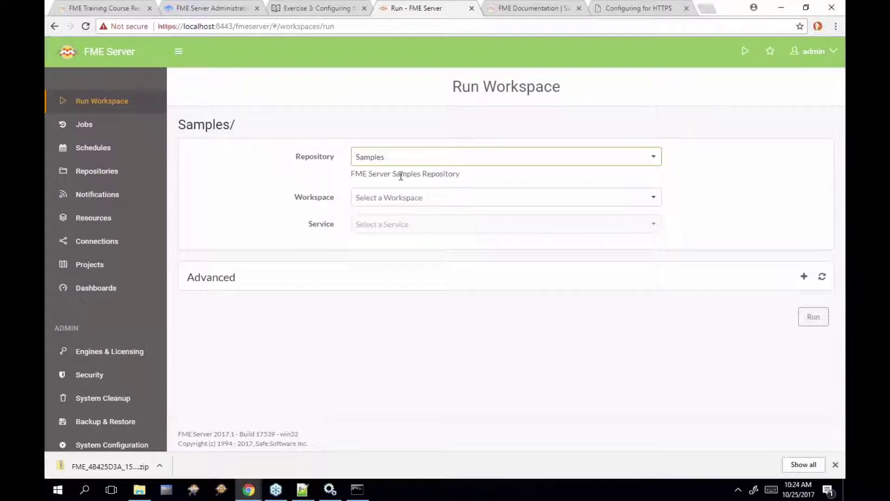
pyautogui.click(412, 199)
pyautogui.click(406, 223)
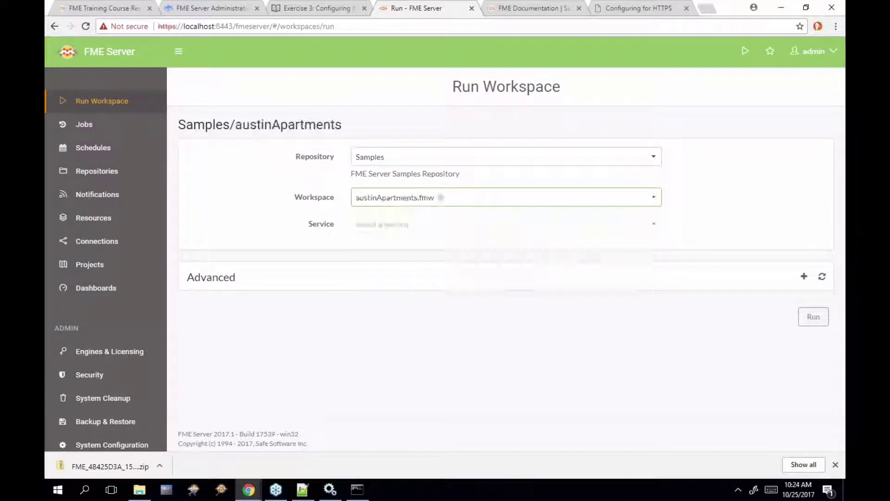
pyautogui.click(813, 344)
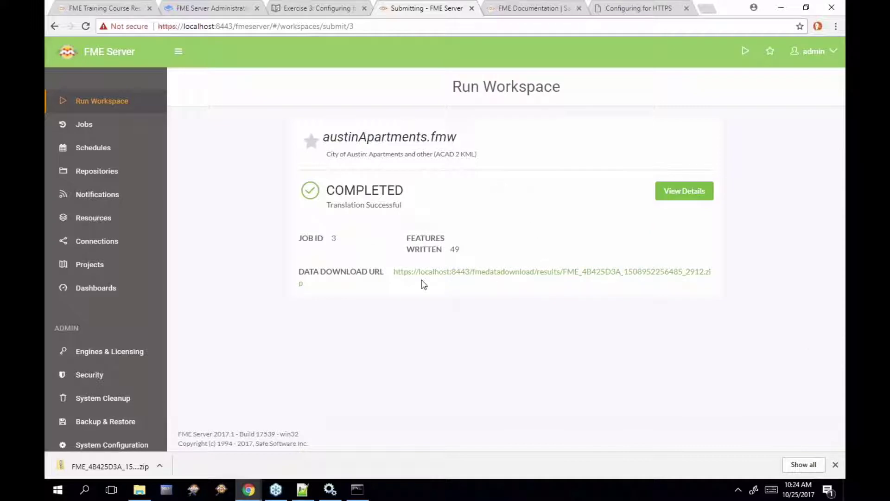
pyautogui.click(464, 278)
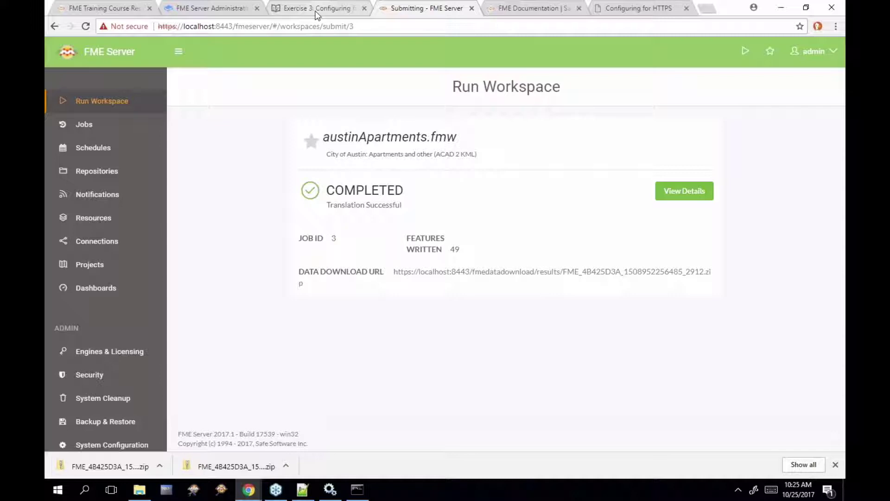
# Advance from Exercise 3 to Chapter Review and highlight the Trusted User Account and Active Directory points
pyautogui.click(316, 13)
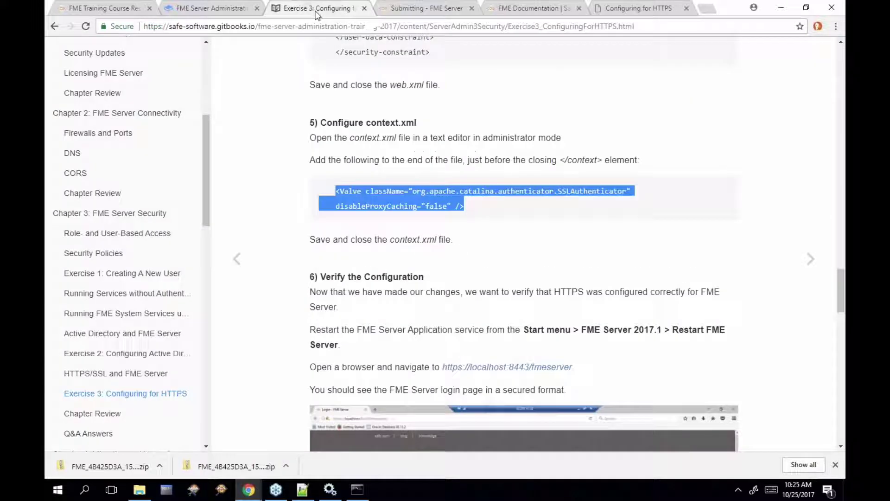
pyautogui.click(810, 267)
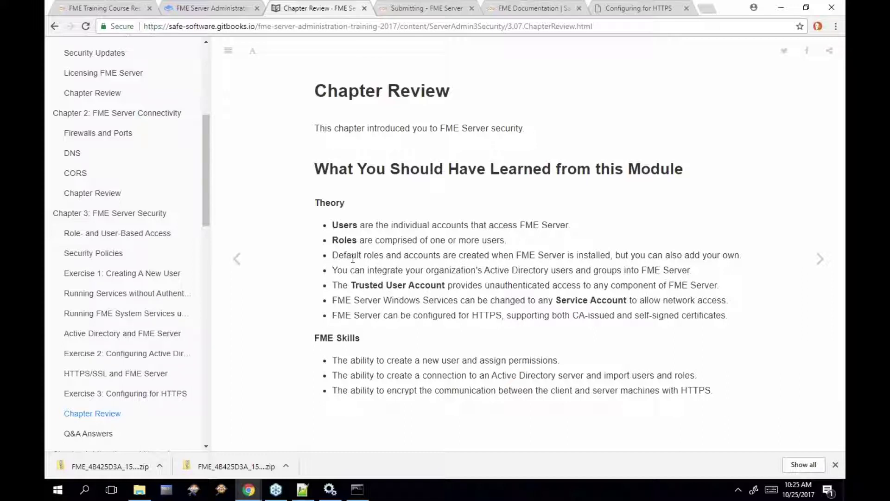
pyautogui.moveTo(332, 285); pyautogui.dragTo(553, 285)
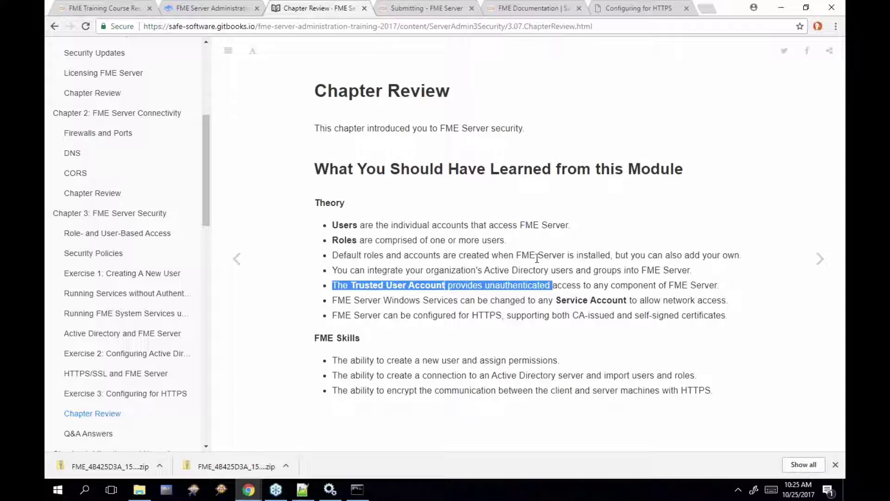
pyautogui.moveTo(483, 270); pyautogui.dragTo(549, 269)
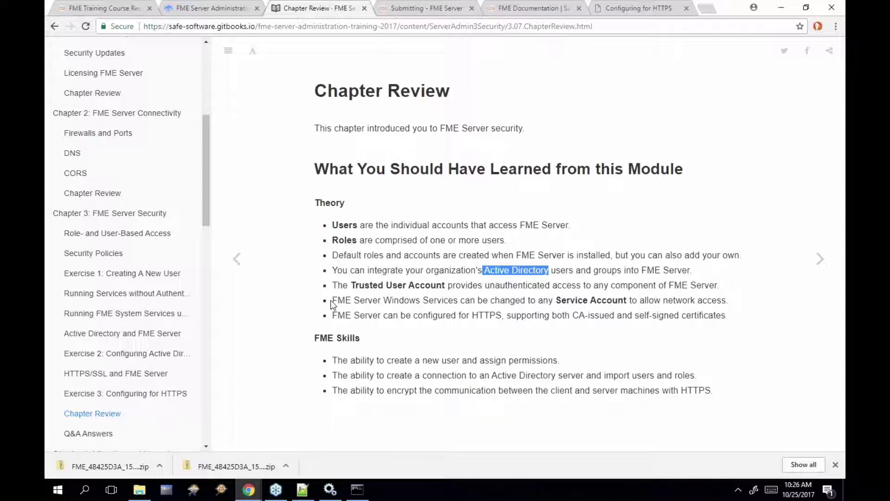
# Highlight the FME Server Windows Services and HTTPS configuration points, then advance to the Questions and Answers page
pyautogui.moveTo(332, 300); pyautogui.dragTo(457, 304)
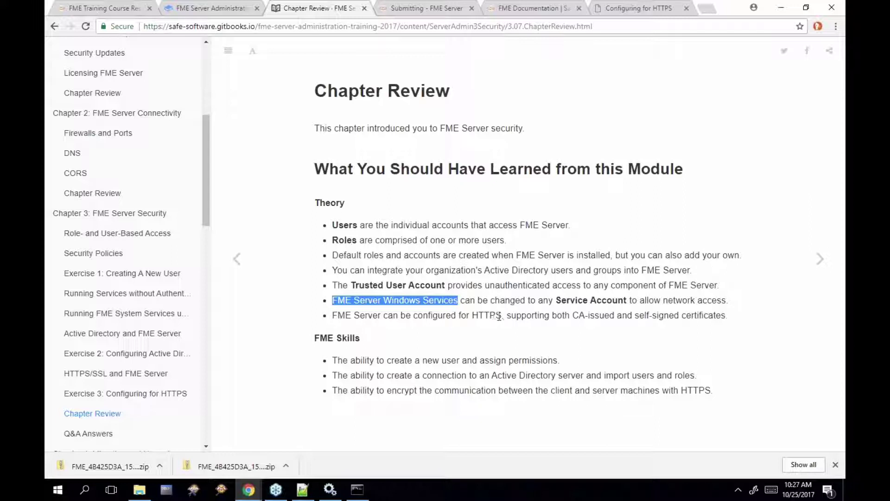
pyautogui.moveTo(502, 316); pyautogui.dragTo(332, 317)
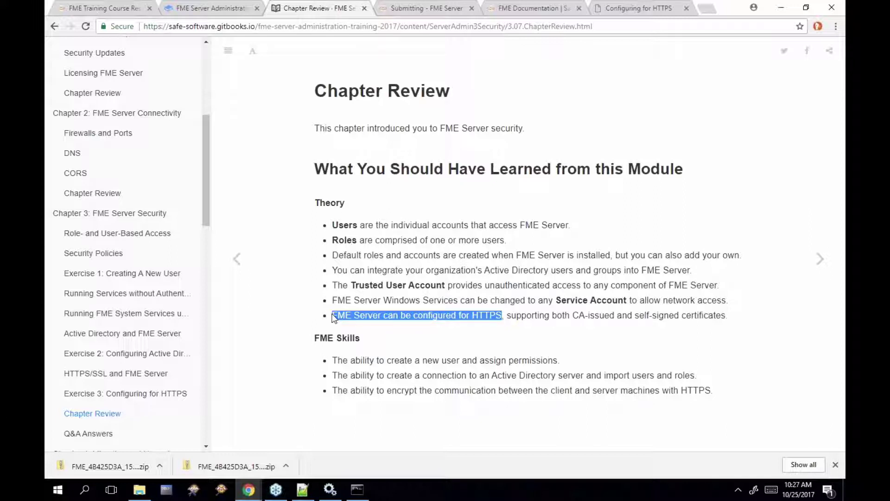
pyautogui.click(823, 258)
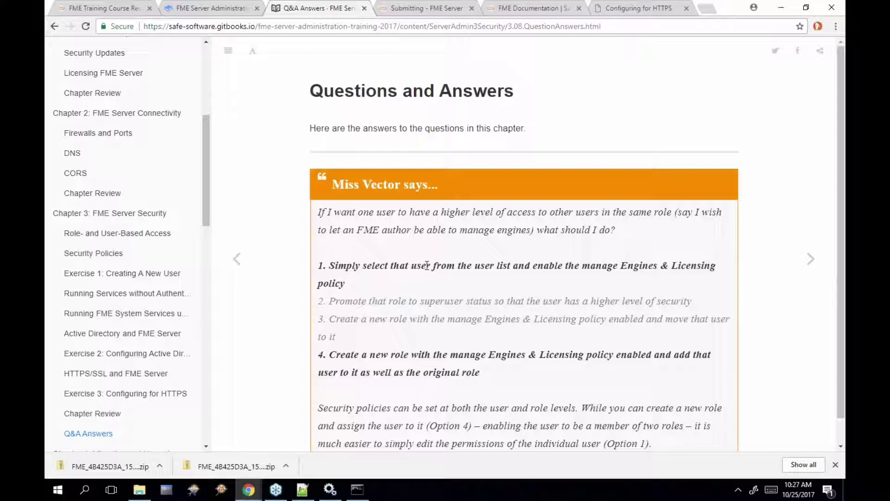
pyautogui.scroll(-2, 175, 312)
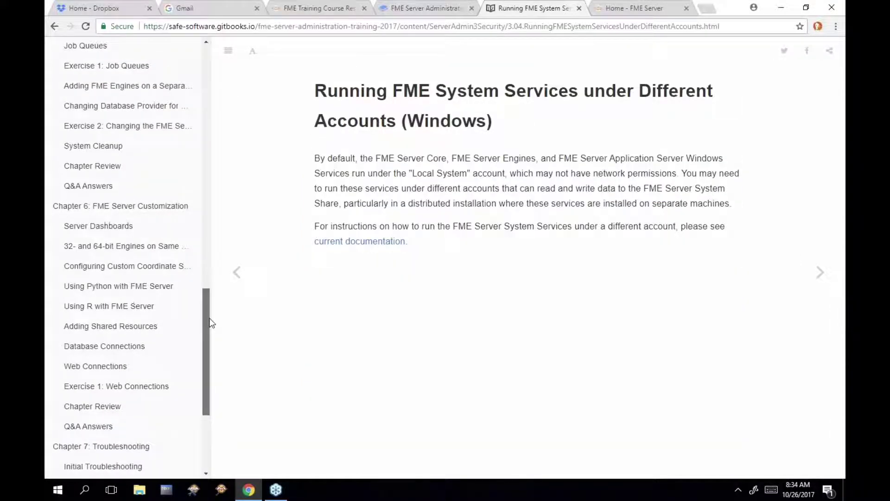
pyautogui.scroll(5, 208, 318)
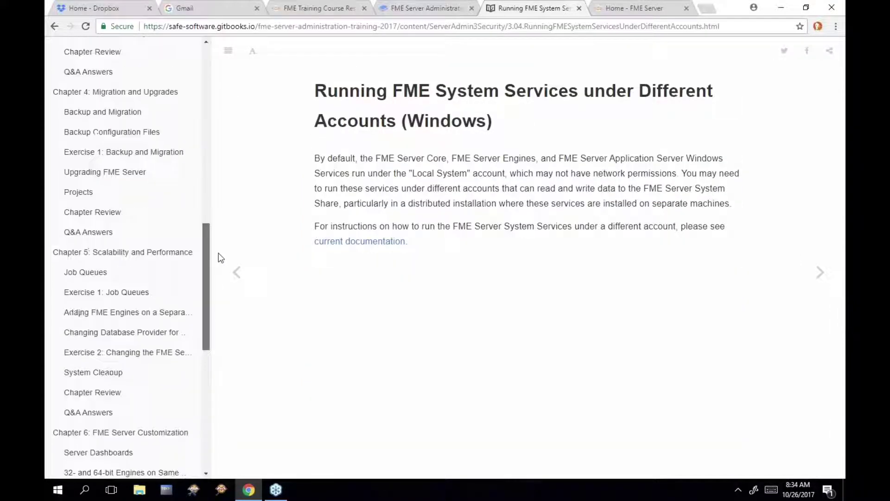
pyautogui.scroll(1, 218, 255)
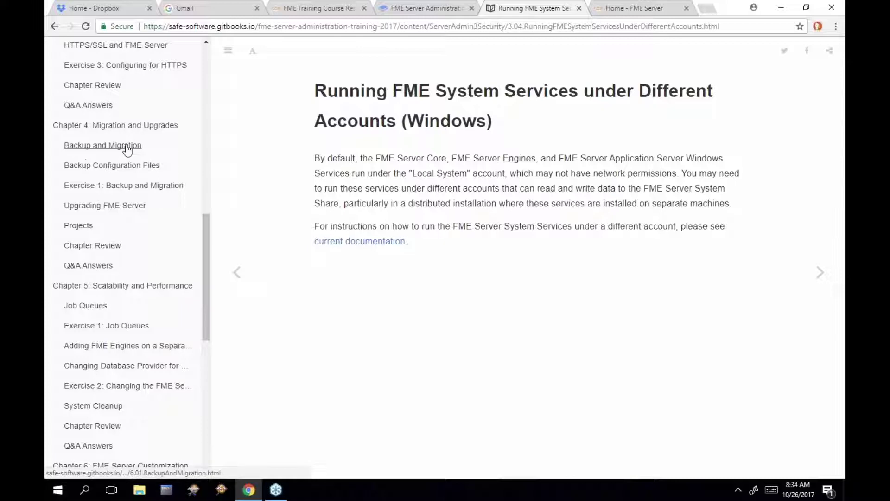
# Open Chapter 4's Backup and Migration page and highlight the Security configuration and Resources bullets
pyautogui.click(127, 147)
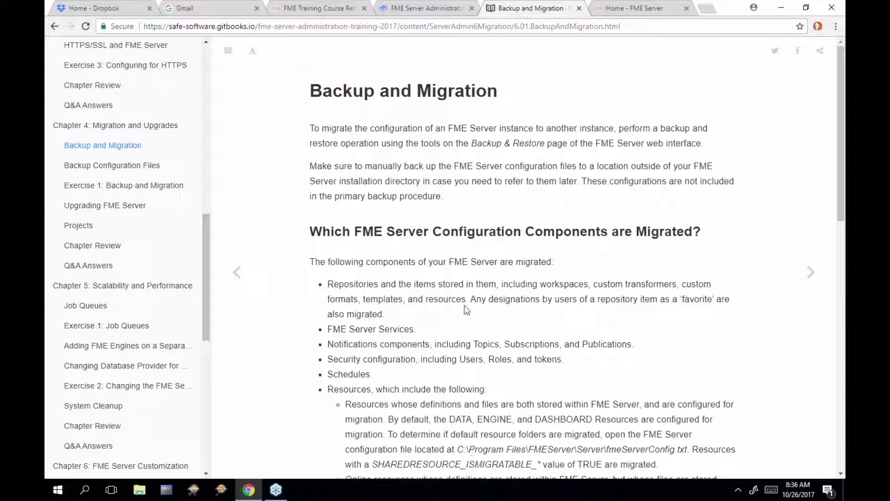
pyautogui.scroll(-1, 465, 306)
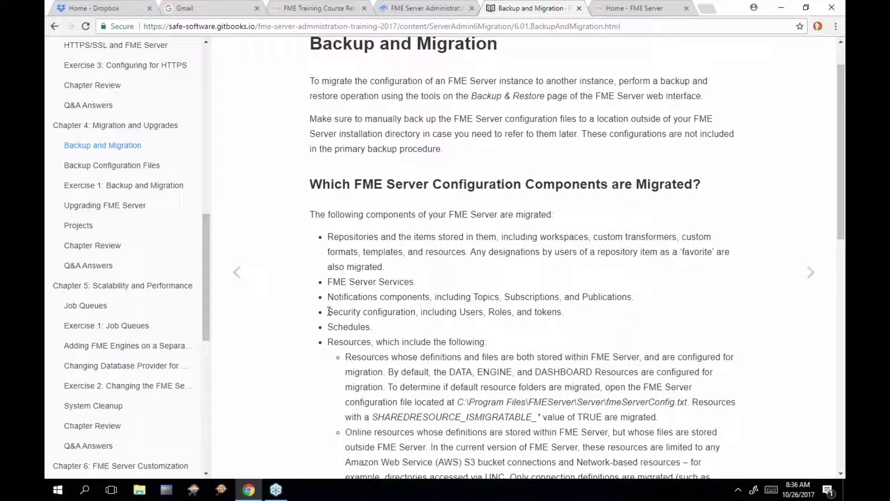
pyautogui.moveTo(328, 312); pyautogui.dragTo(412, 313)
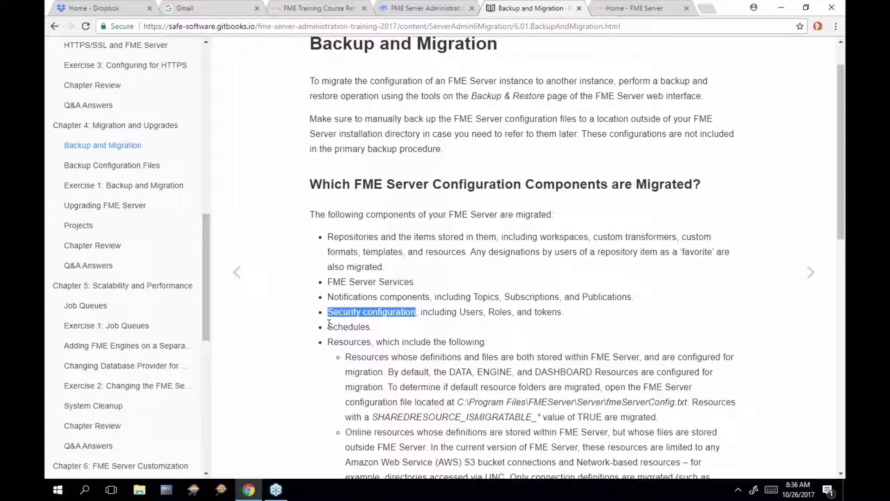
pyautogui.moveTo(329, 323); pyautogui.dragTo(371, 345)
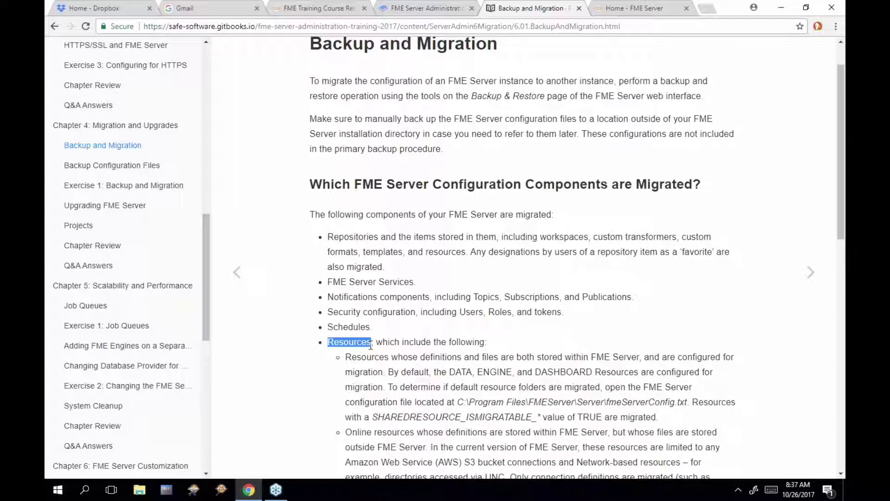
# Highlight the job-logs manual backup note and the Database/Web Connections bullet, then switch to the FME Server home page
pyautogui.scroll(-3, 388, 344)
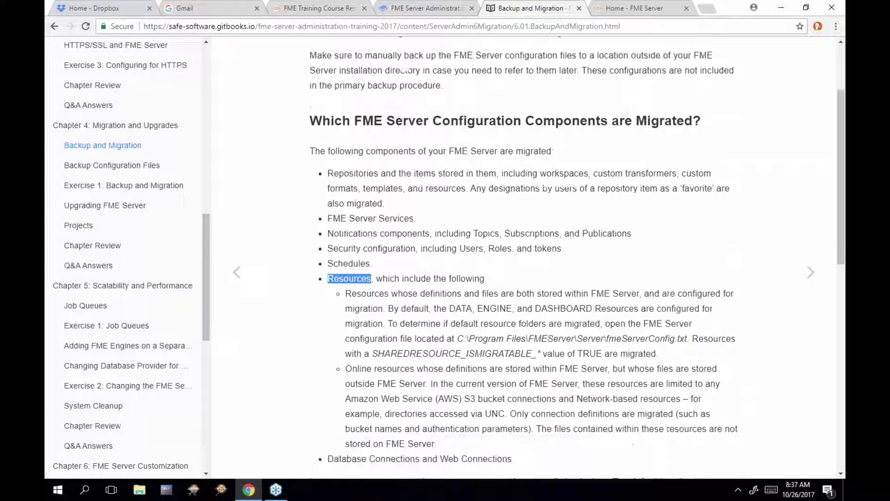
pyautogui.moveTo(311, 378); pyautogui.dragTo(603, 372)
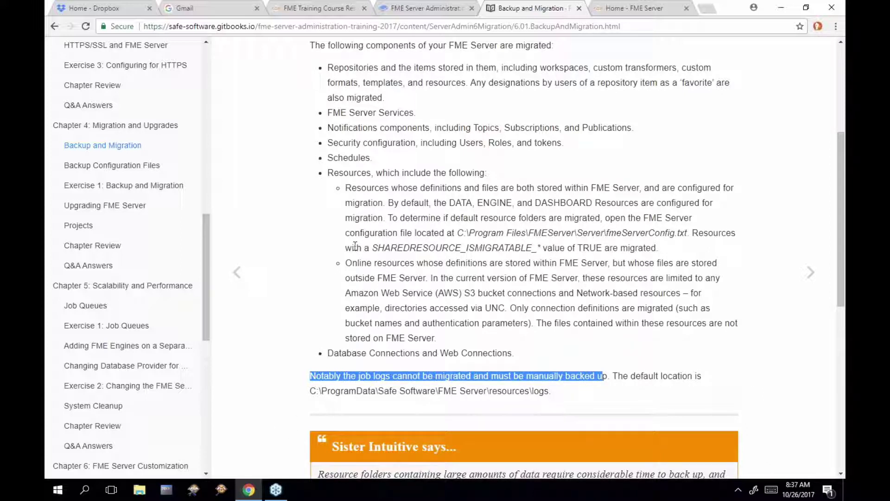
pyautogui.moveTo(328, 354); pyautogui.dragTo(484, 355)
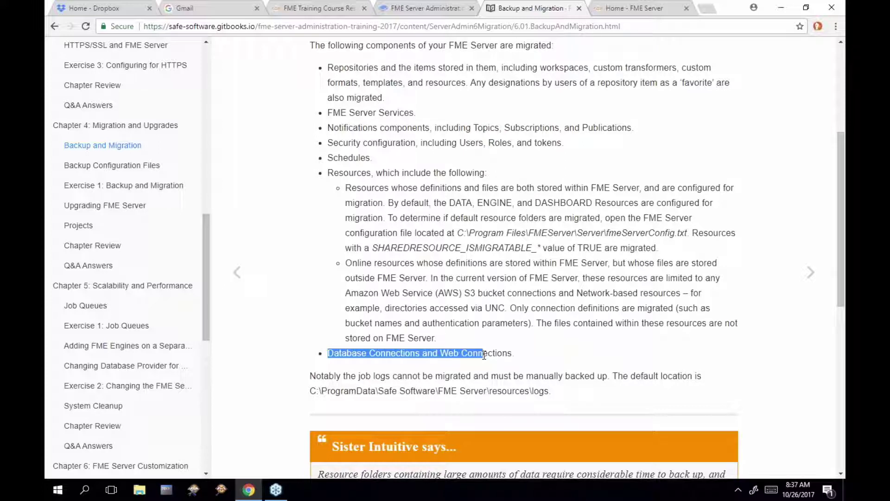
pyautogui.click(409, 375)
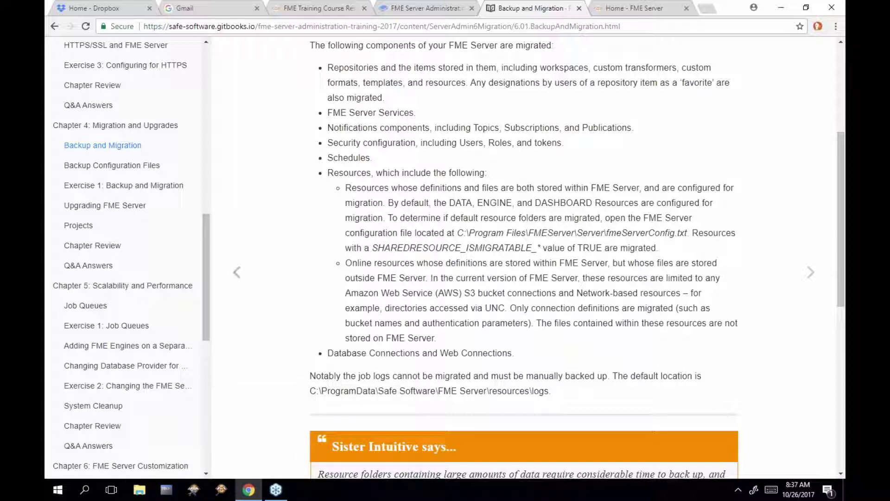
pyautogui.click(605, 10)
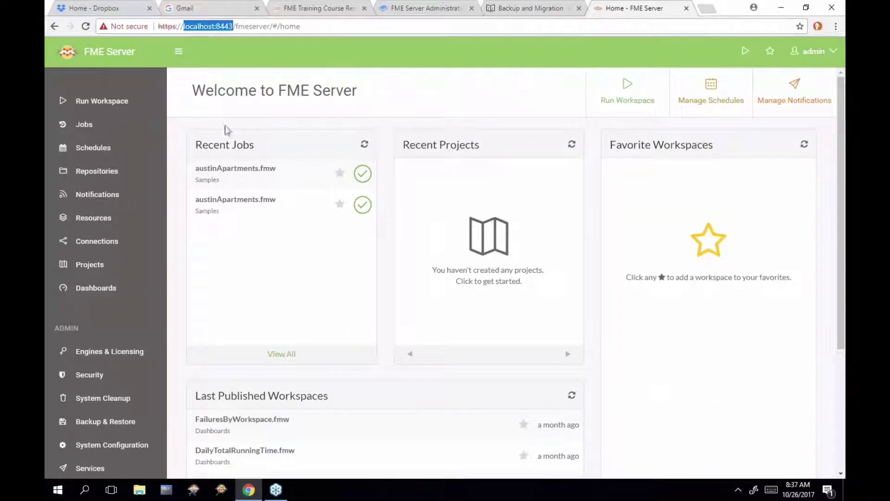
# Browse Resources to the Logs folder (core, engine, service, tomcat), then launch File Explorer
pyautogui.scroll(-2, 133, 280)
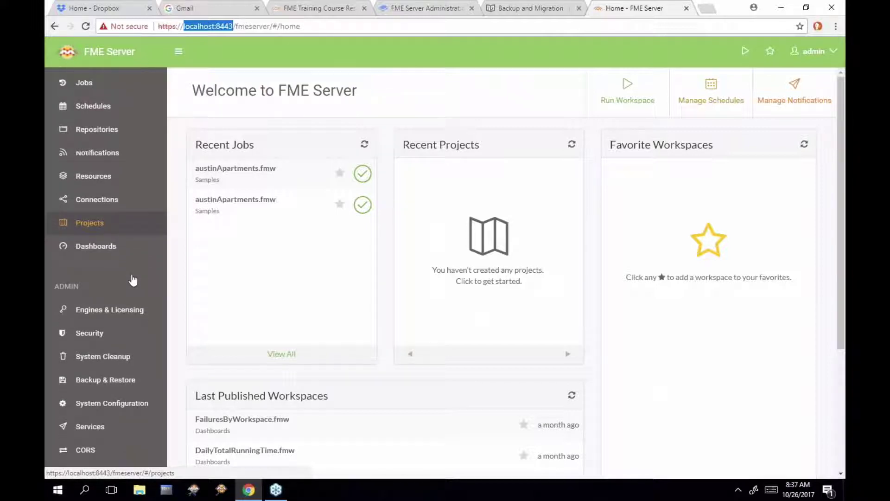
pyautogui.scroll(-1, 133, 280)
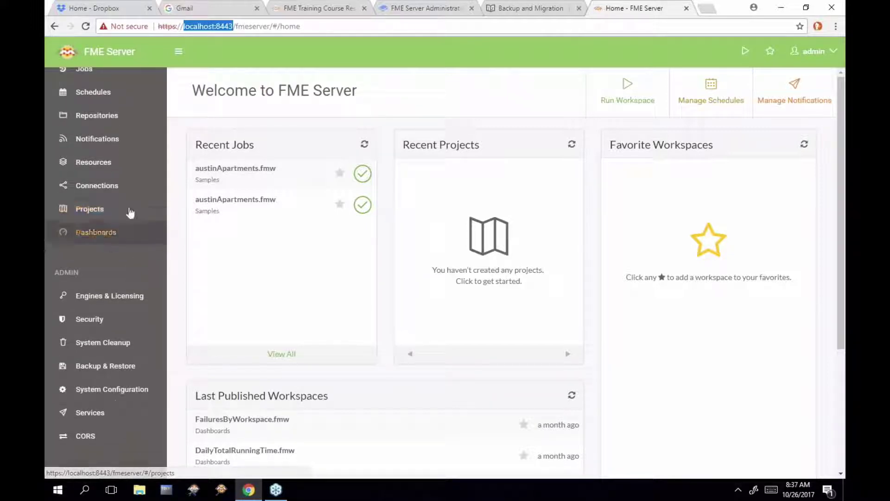
pyautogui.click(93, 162)
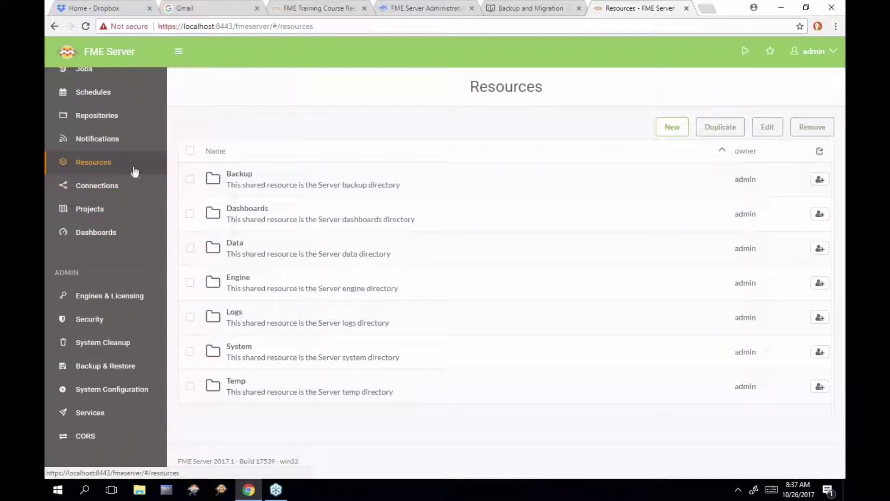
pyautogui.click(251, 321)
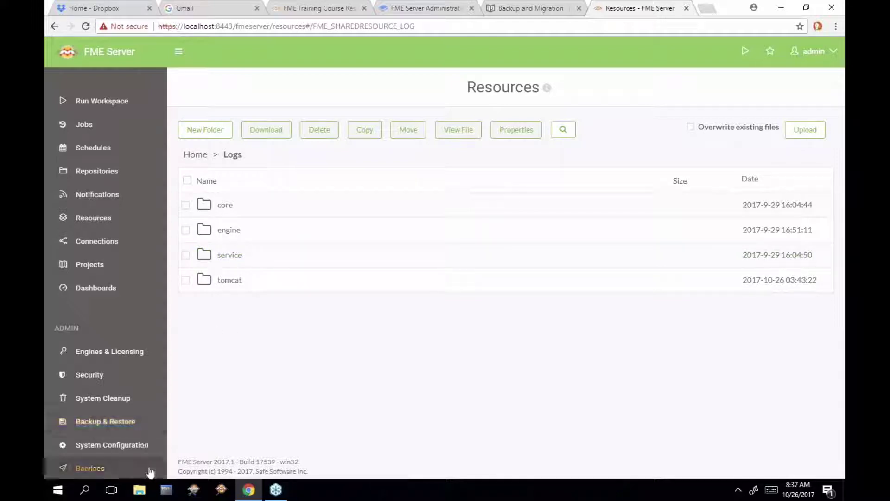
pyautogui.click(141, 489)
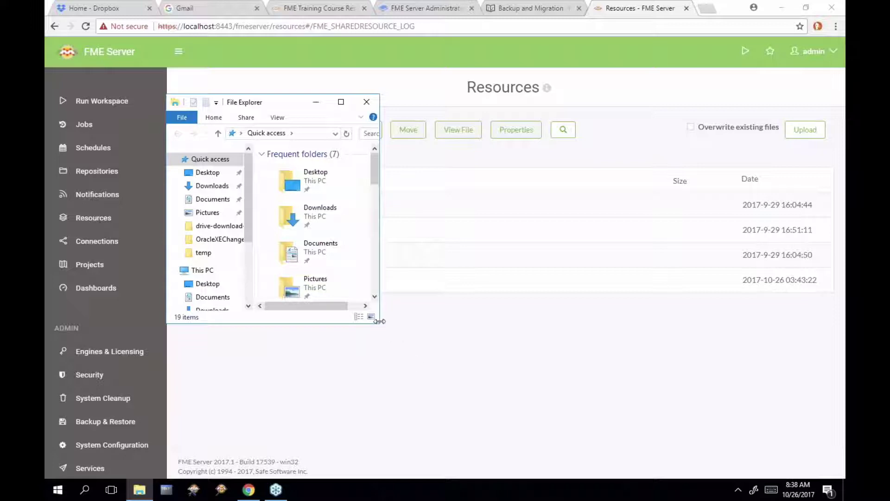
# Enlarge the File Explorer window and go to C:\ProgramData
pyautogui.moveTo(379, 322); pyautogui.dragTo(631, 323)
pyautogui.moveTo(576, 326); pyautogui.dragTo(575, 416)
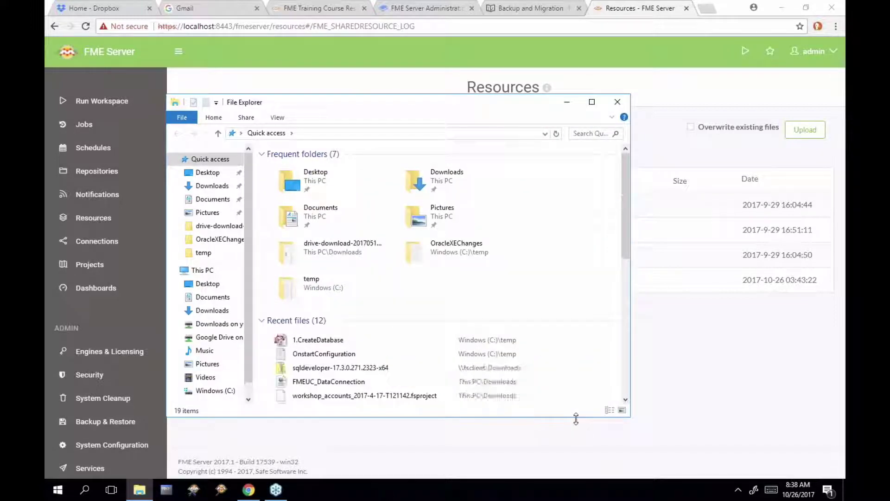
pyautogui.click(310, 134)
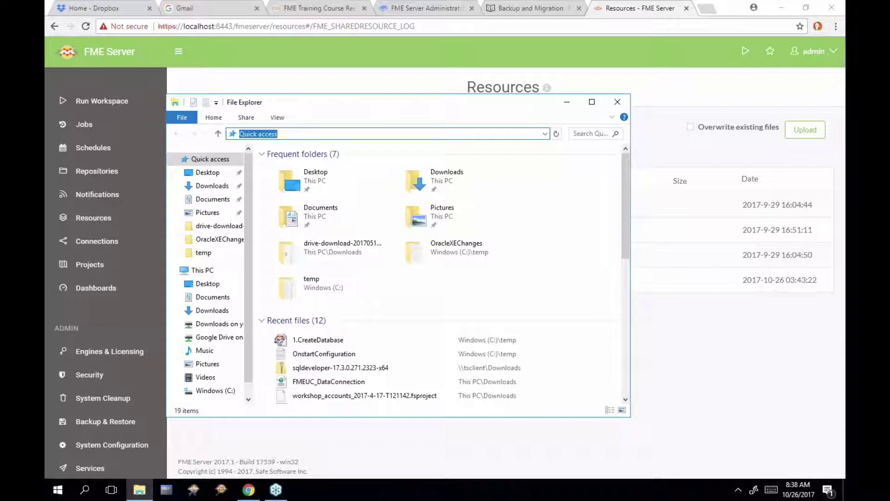
pyautogui.write('C:\\Prog')
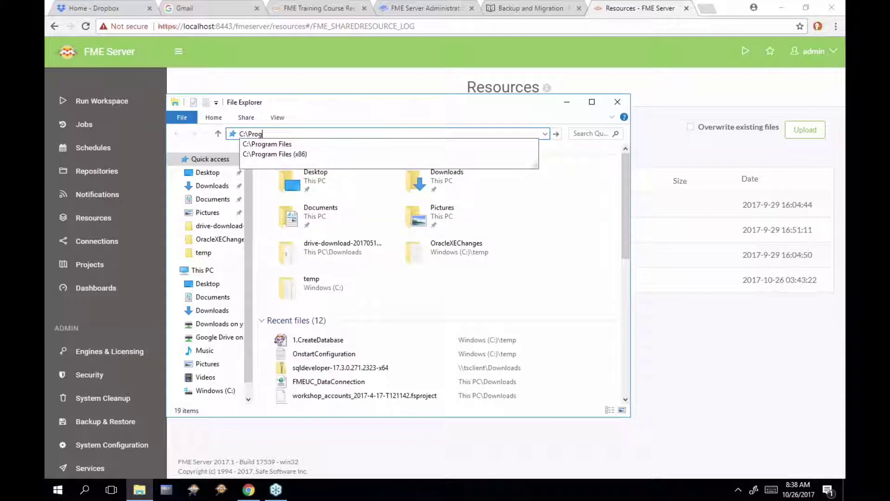
pyautogui.write('ramData')
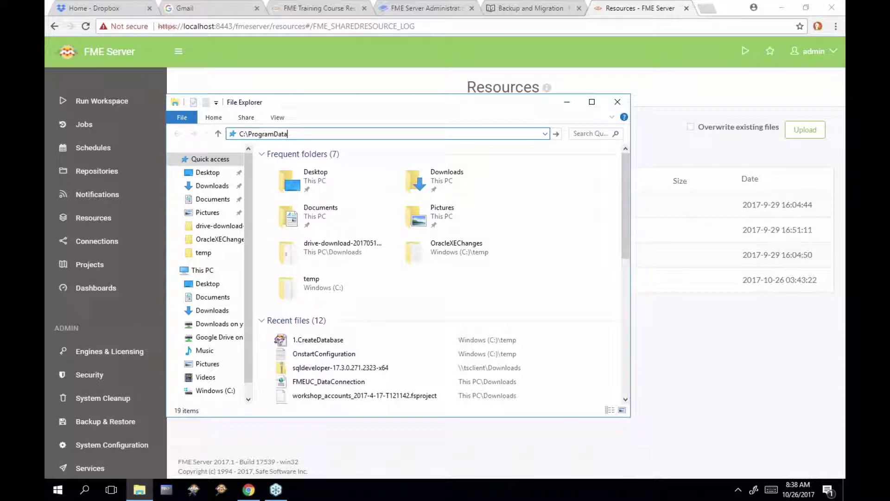
pyautogui.press('Return')
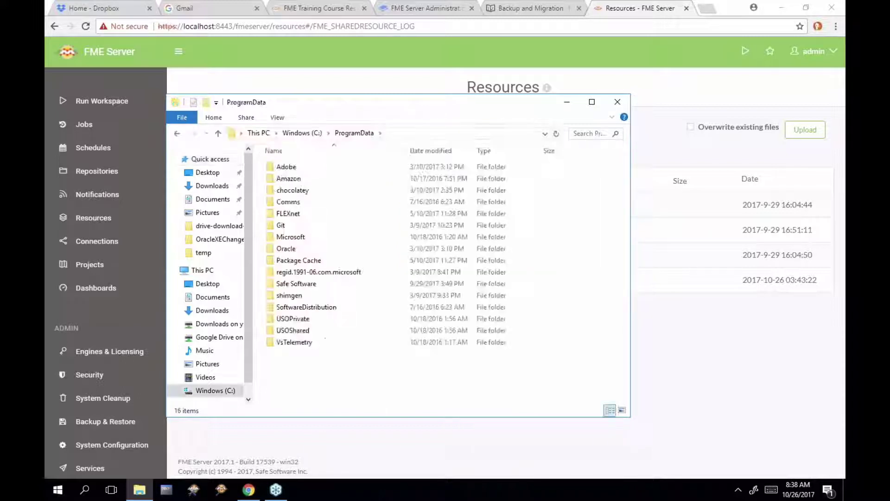
# Open Safe Software > FME Server > resources, select logs, and return to the Backup and Migration page
pyautogui.doubleClick(301, 284)
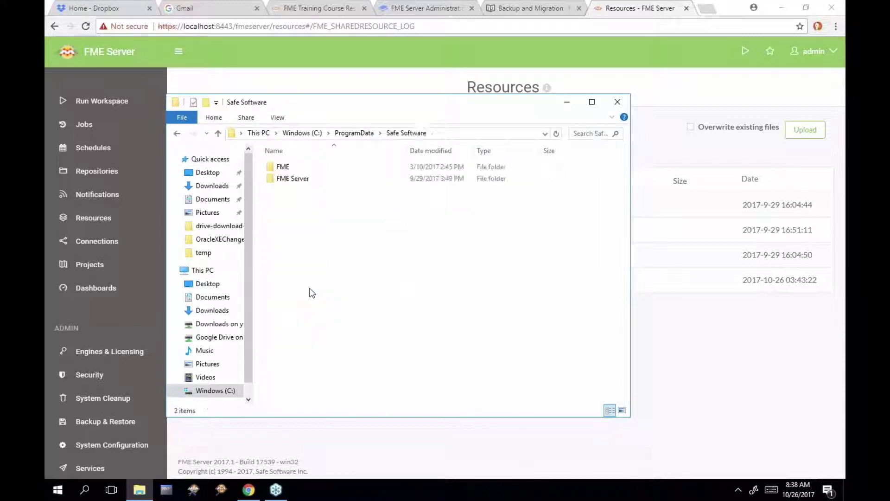
pyautogui.doubleClick(306, 181)
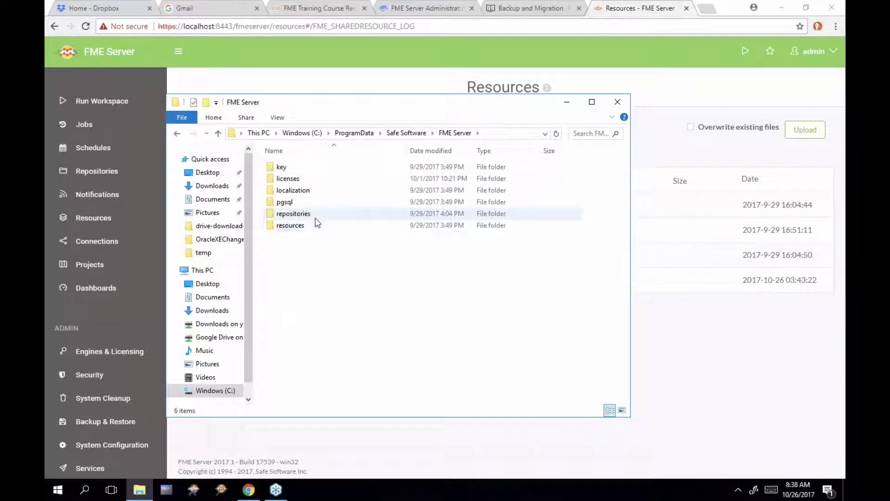
pyautogui.doubleClick(305, 228)
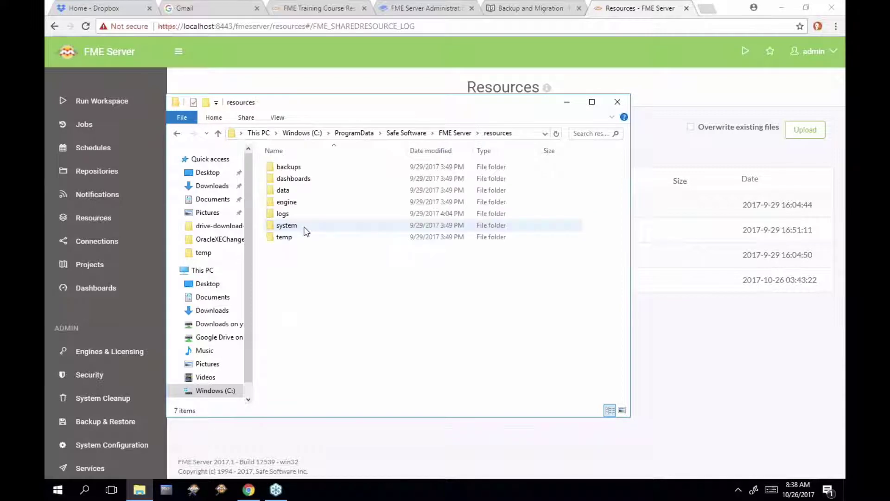
pyautogui.click(297, 211)
pyautogui.click(297, 213)
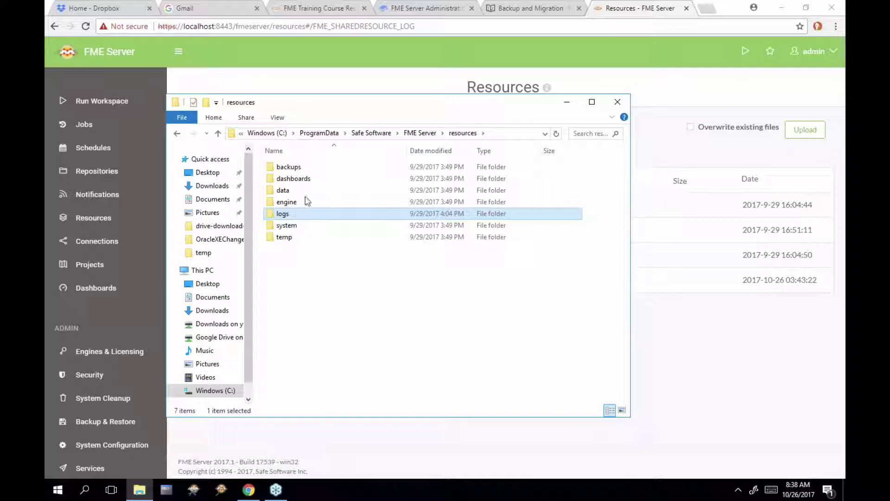
pyautogui.click(545, 14)
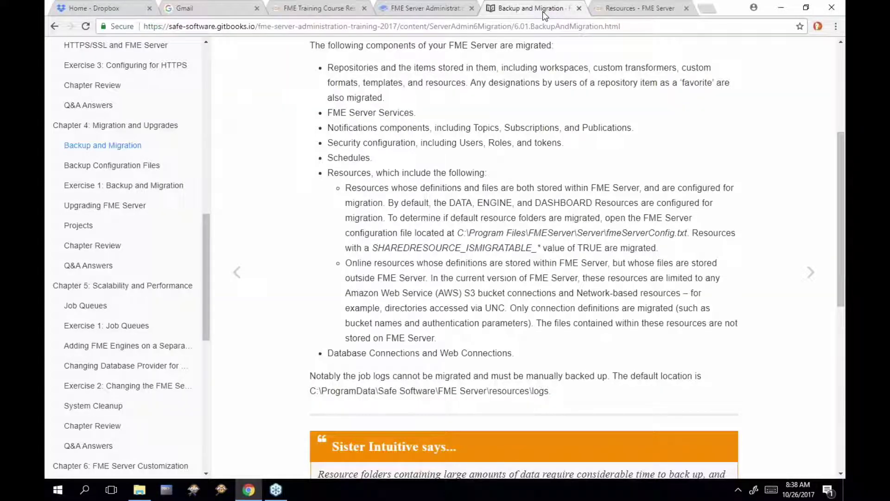
pyautogui.scroll(-2, 487, 144)
pyautogui.scroll(-7, 487, 144)
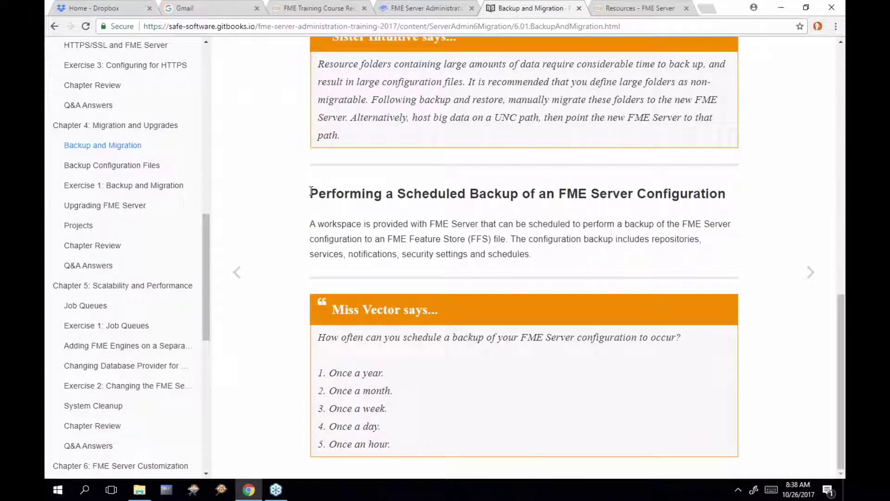
pyautogui.moveTo(310, 192); pyautogui.dragTo(526, 196)
pyautogui.click(529, 199)
pyautogui.click(649, 10)
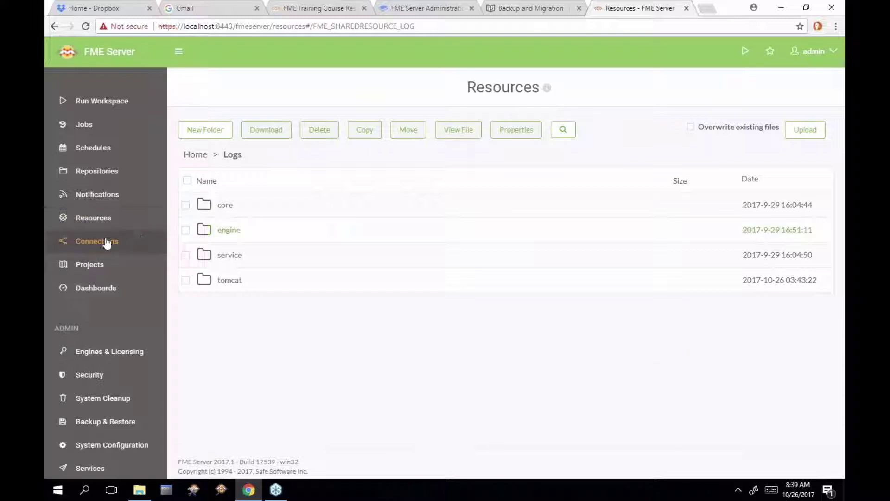
# Open the Backup_Configuration schedule from the Schedules list for editing
pyautogui.click(108, 152)
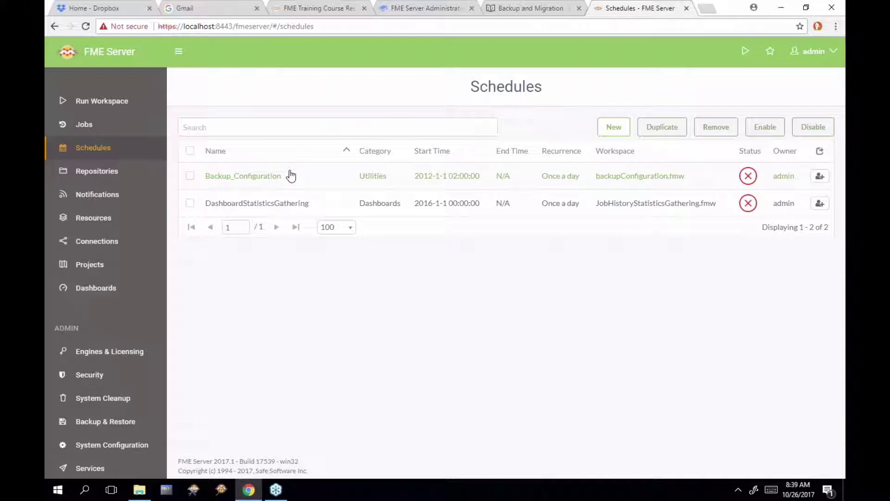
pyautogui.moveTo(749, 177)
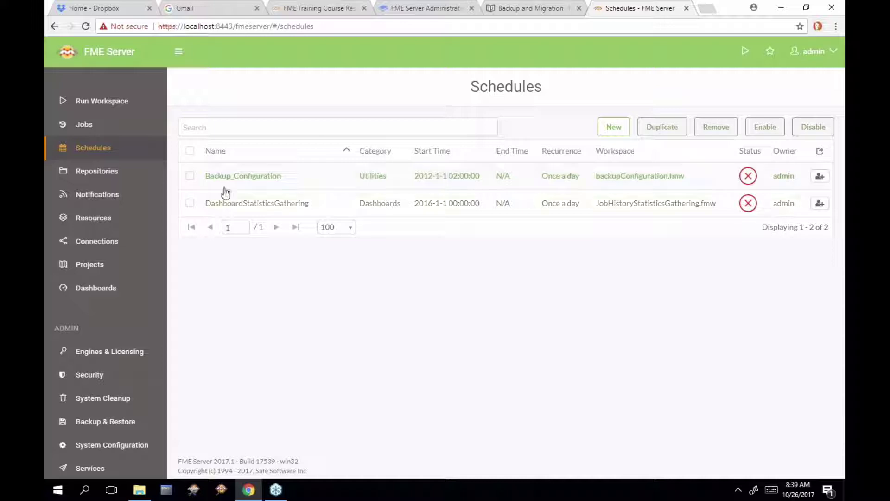
pyautogui.click(188, 177)
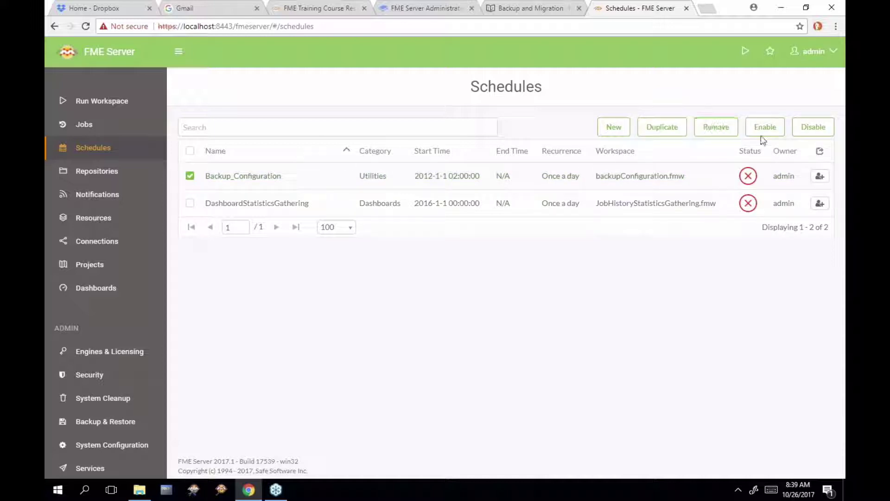
pyautogui.click(654, 187)
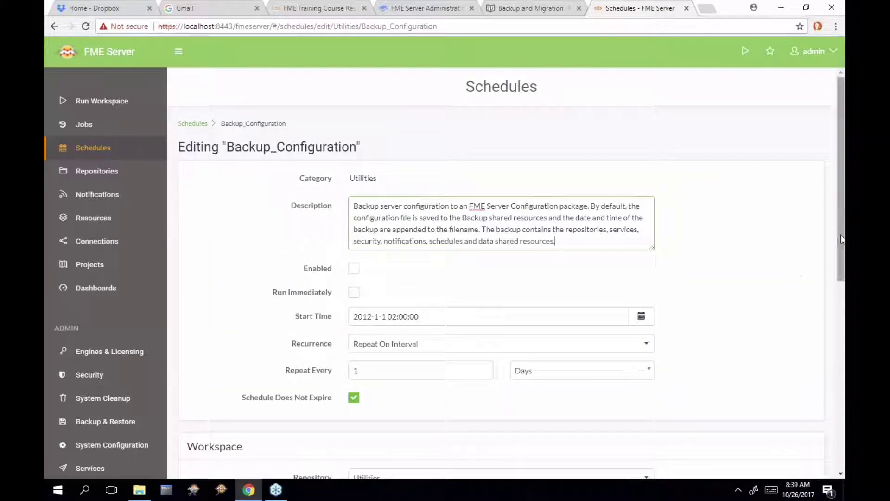
# Enter admin as the server username and move on to the server password field
pyautogui.moveTo(839, 239); pyautogui.dragTo(844, 366)
pyautogui.click(552, 361)
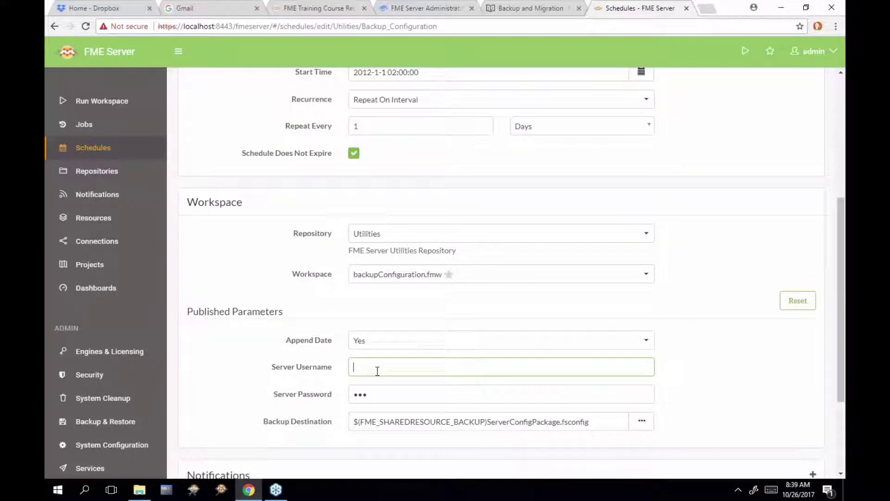
pyautogui.write('admin')
pyautogui.press('Tab')
pyautogui.write('admin')
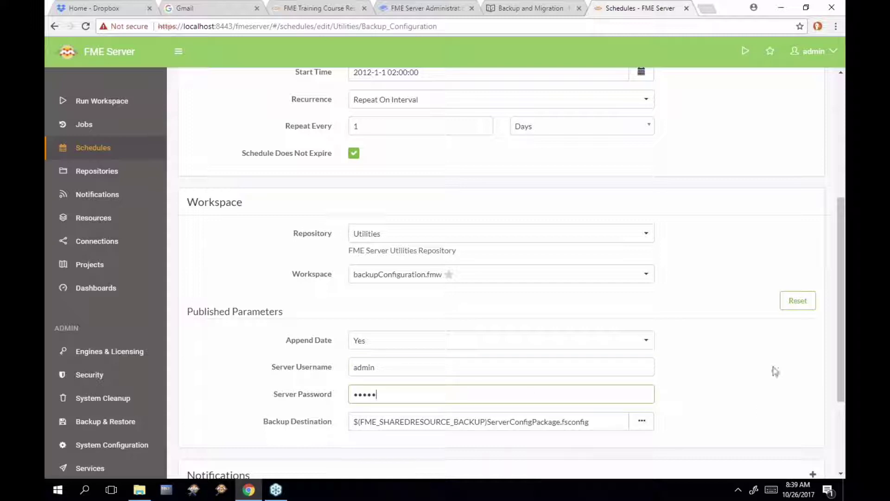
pyautogui.rightClick(838, 317)
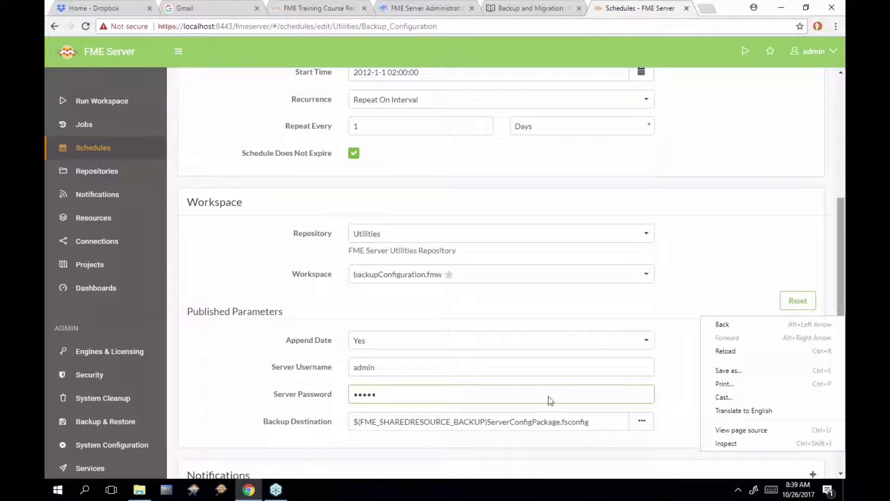
pyautogui.click(427, 441)
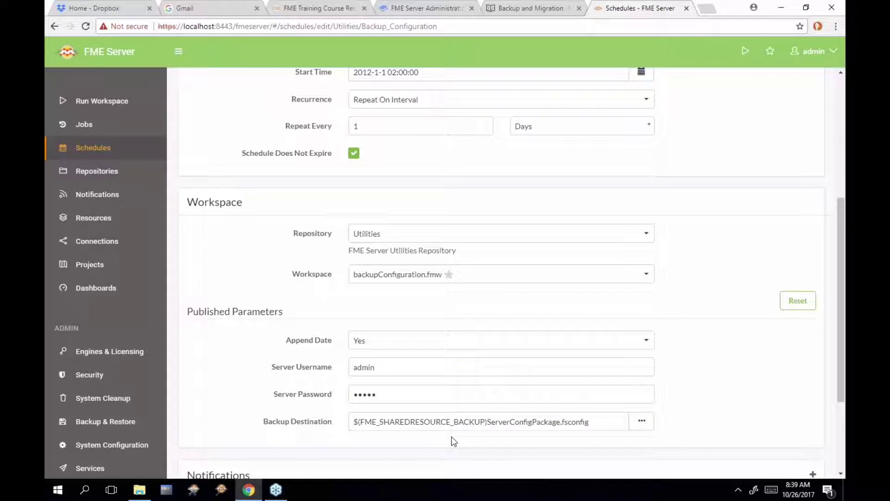
pyautogui.click(139, 491)
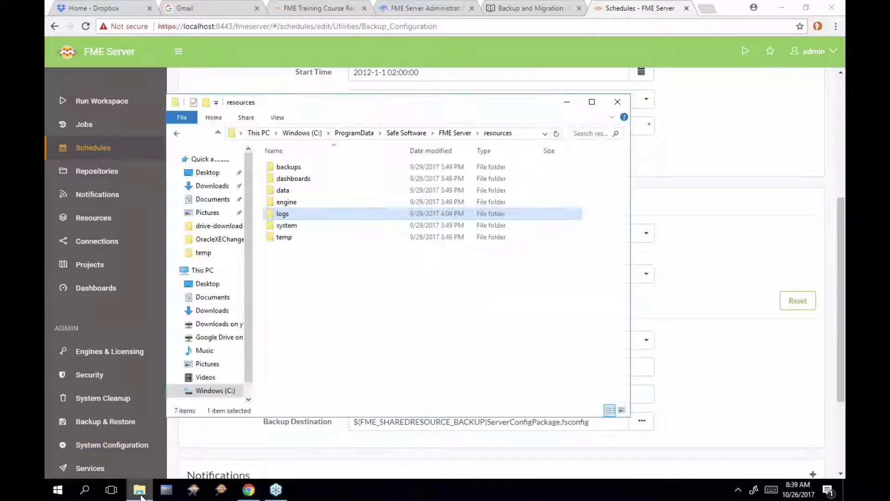
pyautogui.click(296, 170)
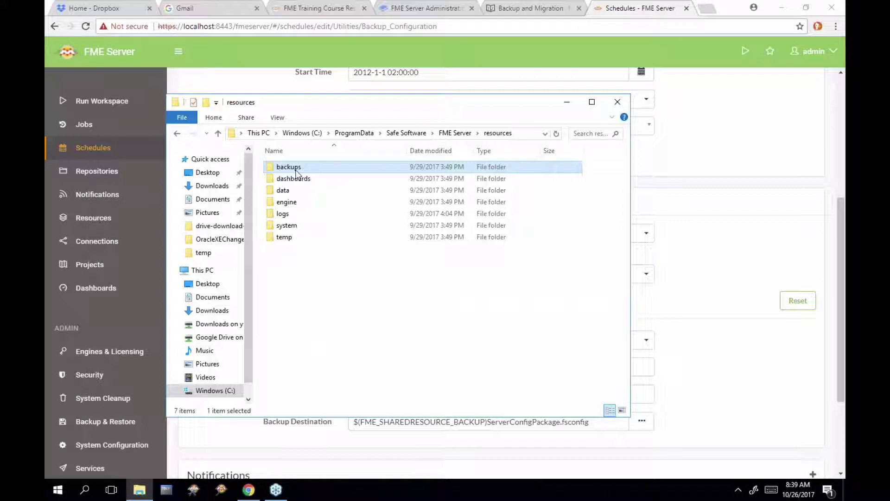
pyautogui.click(755, 388)
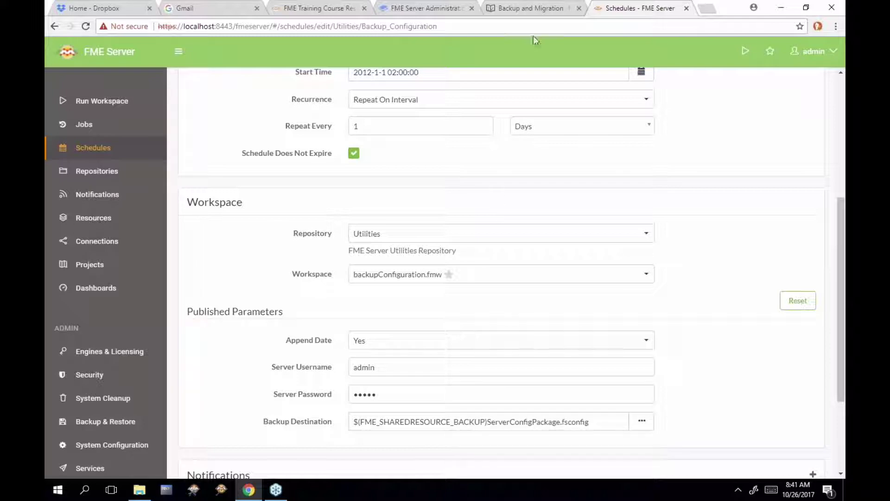
# Return to the training manual and open Chapter 4's Backup Configuration Files page
pyautogui.click(531, 13)
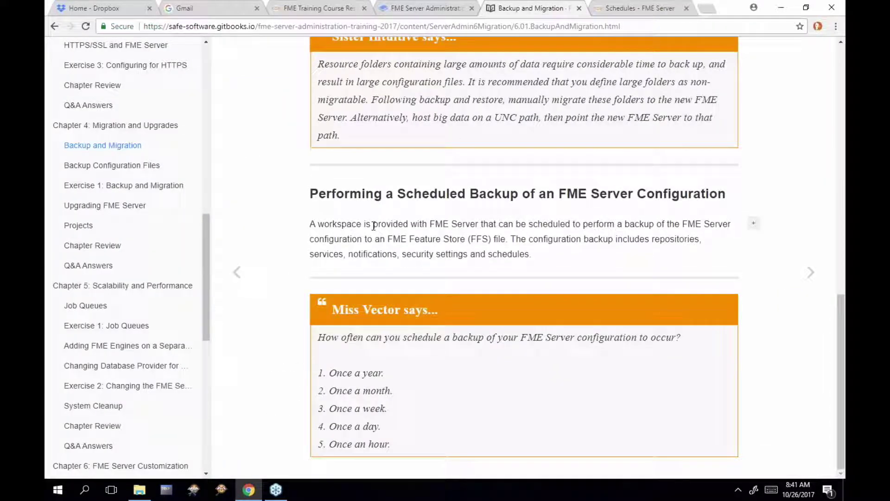
pyautogui.click(149, 167)
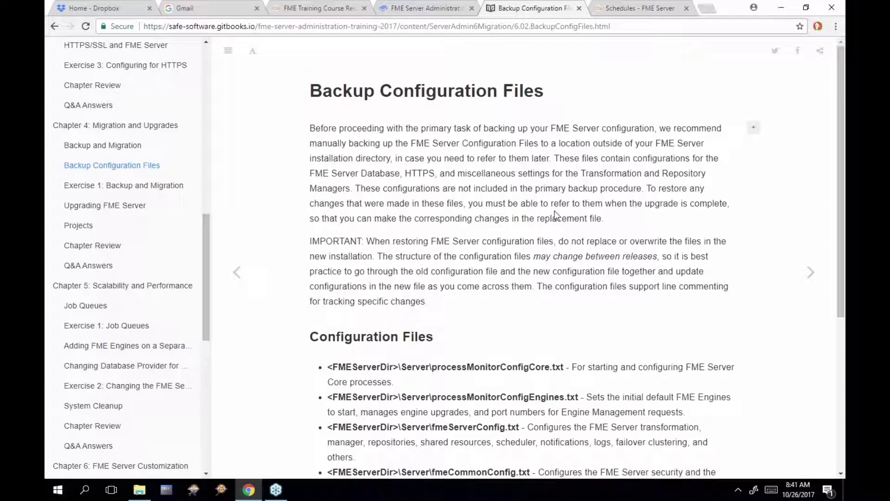
# Highlight the <FMEServerDir>, fmeCommonConfig.txt, context.xml and server.xml paths, then advance to Exercise 1
pyautogui.scroll(-4, 555, 216)
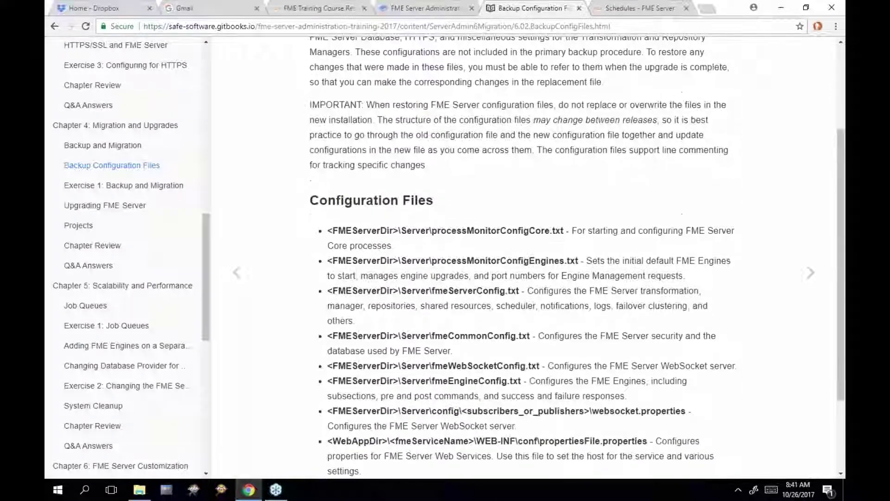
pyautogui.scroll(-2, 534, 260)
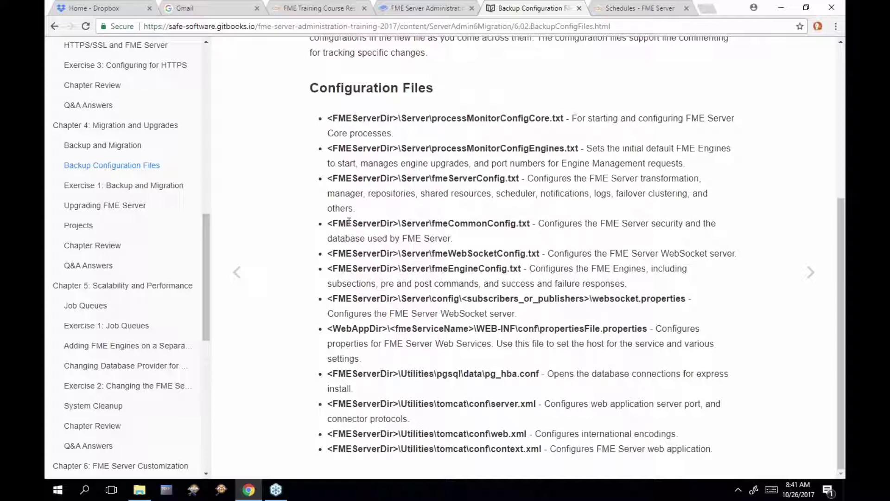
pyautogui.moveTo(327, 223); pyautogui.dragTo(430, 223)
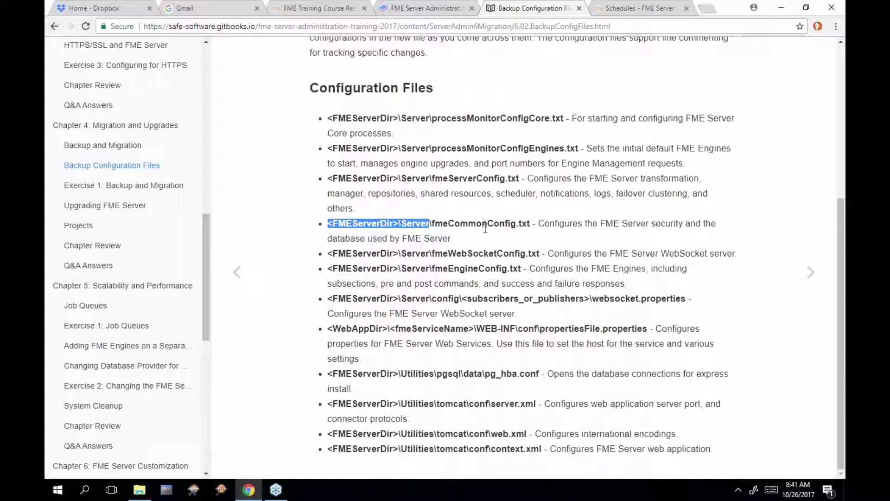
pyautogui.click(494, 114)
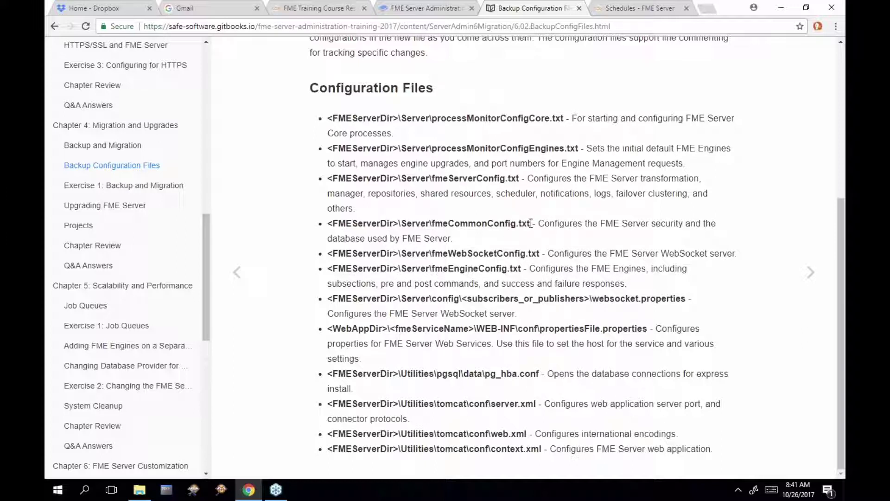
pyautogui.moveTo(531, 223); pyautogui.dragTo(430, 222)
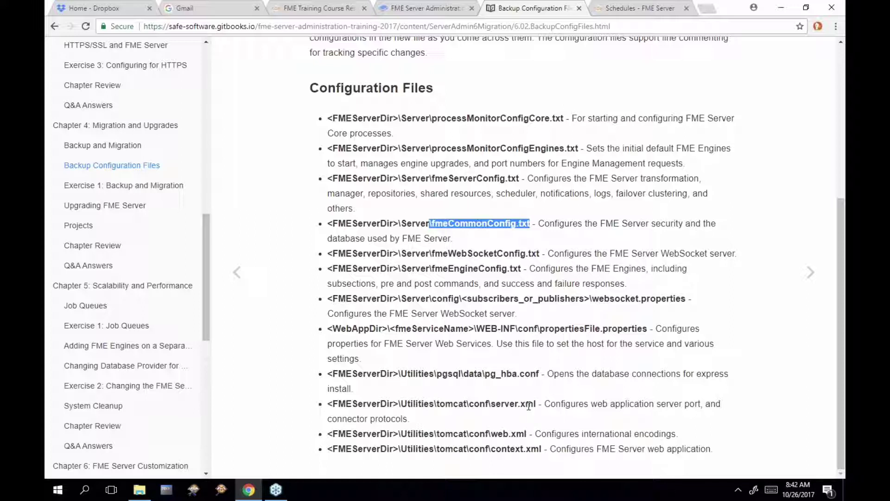
pyautogui.moveTo(541, 449); pyautogui.dragTo(446, 451)
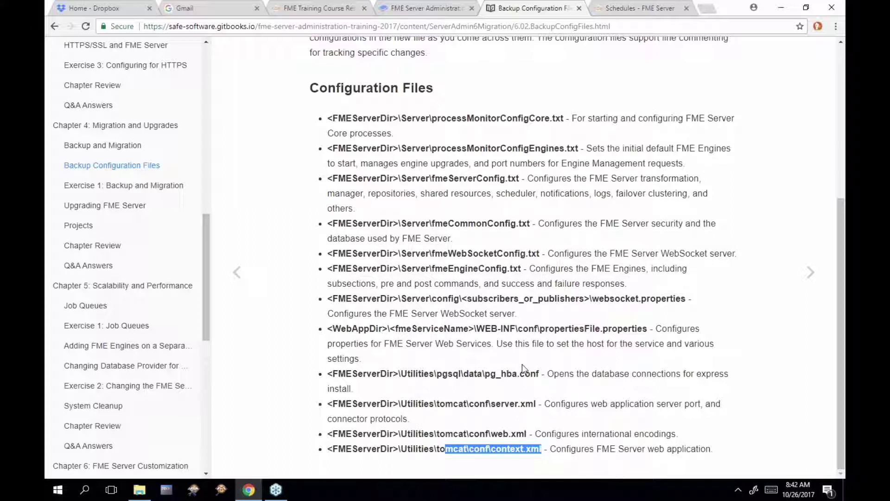
pyautogui.moveTo(537, 402); pyautogui.dragTo(490, 400)
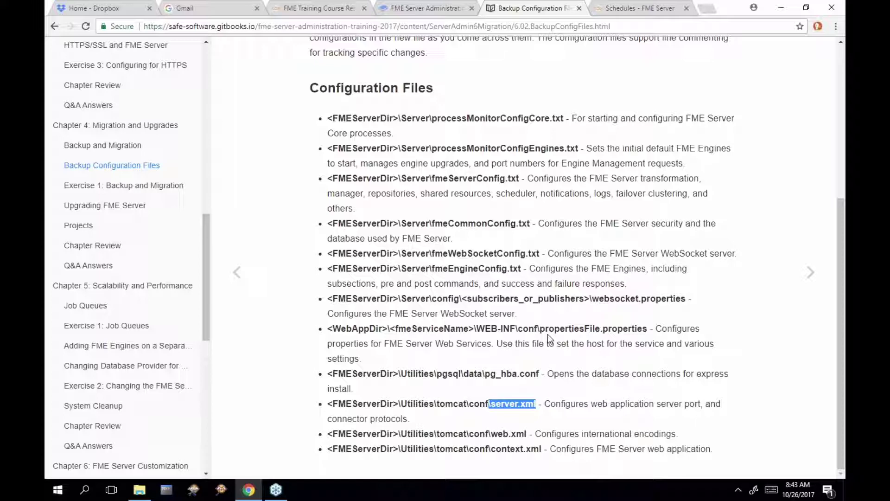
pyautogui.click(811, 277)
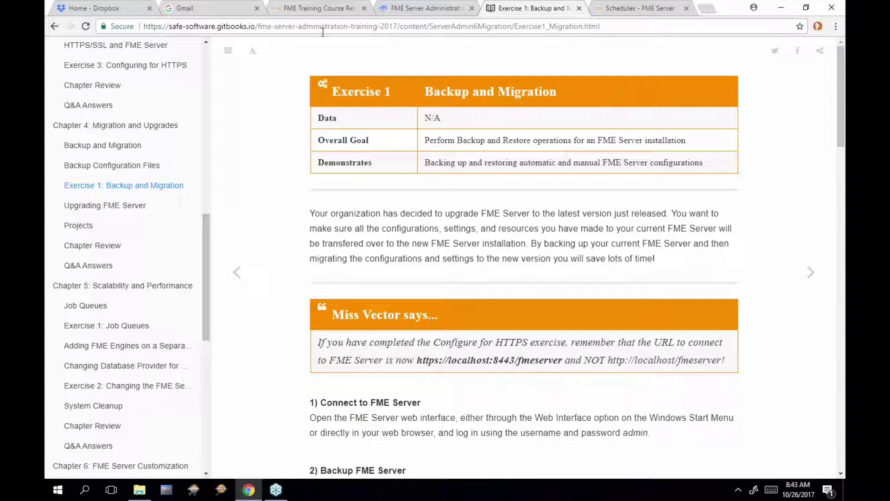
# Go back to the FME Server home page and point out https and port 8443 in the address
pyautogui.click(631, 18)
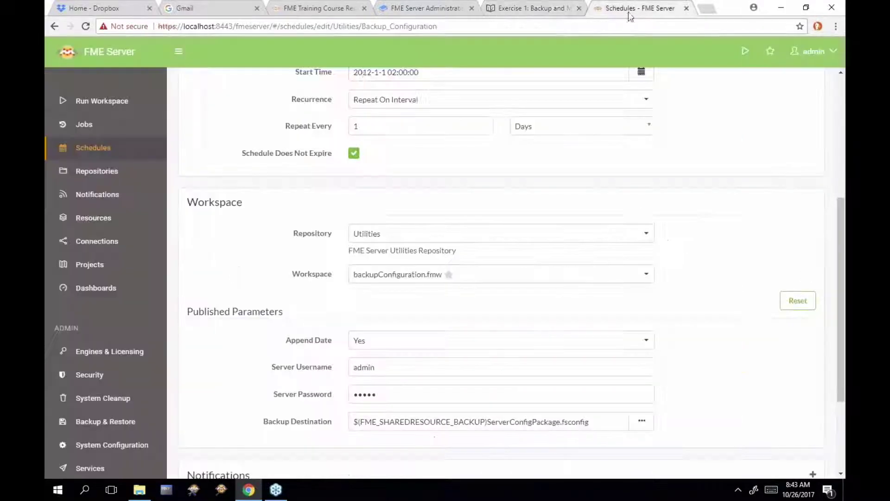
pyautogui.click(109, 65)
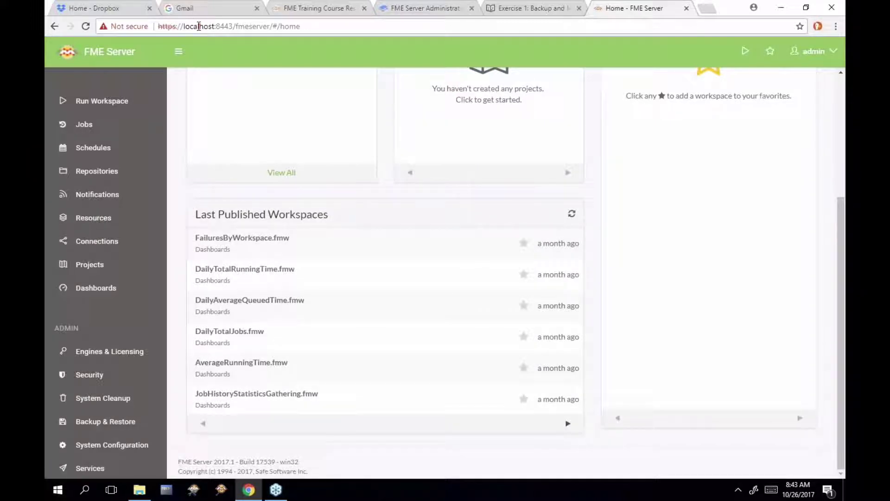
pyautogui.doubleClick(168, 26)
pyautogui.moveTo(233, 26); pyautogui.dragTo(215, 26)
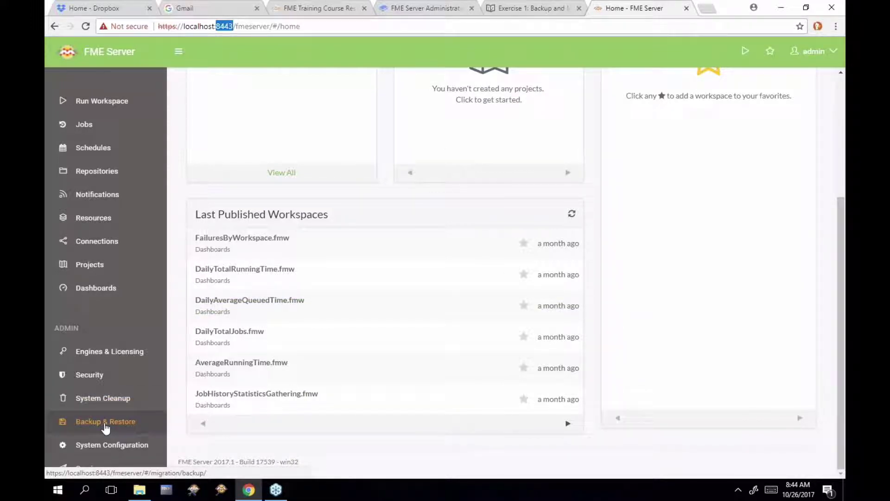
# Open Backup & Restore and look through its Restore and Log views before returning to Backup
pyautogui.click(105, 423)
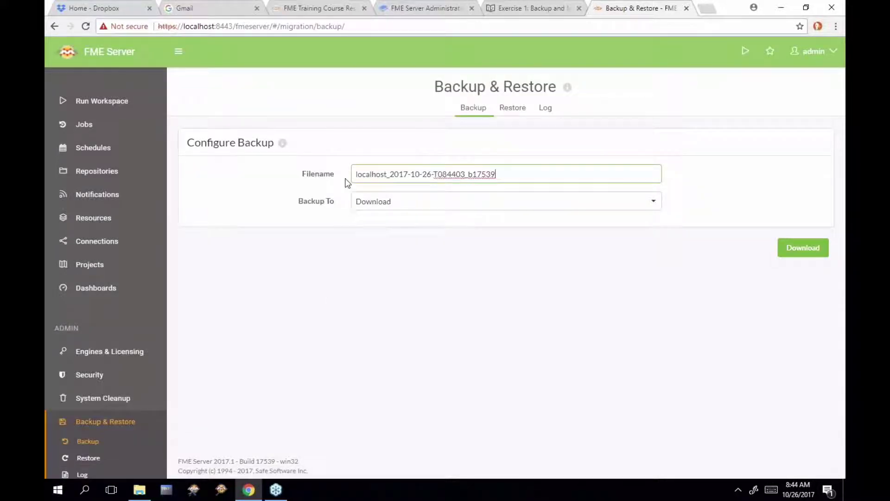
pyautogui.click(510, 108)
pyautogui.click(544, 109)
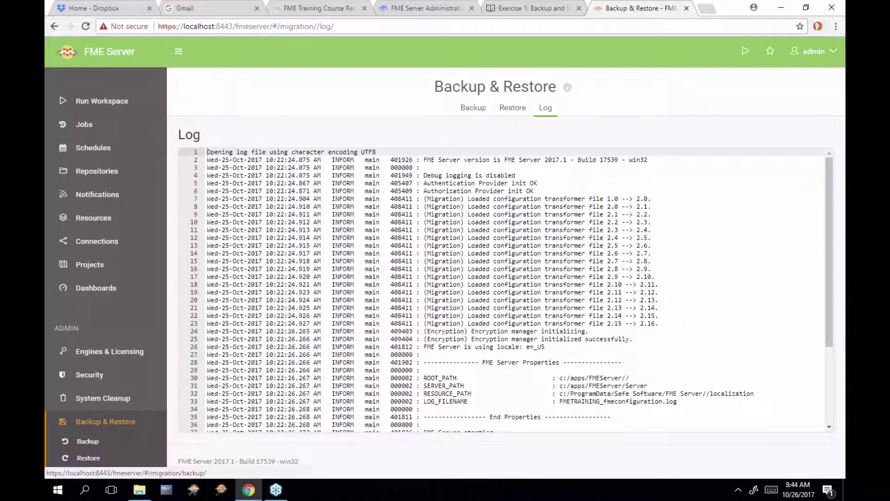
pyautogui.click(477, 109)
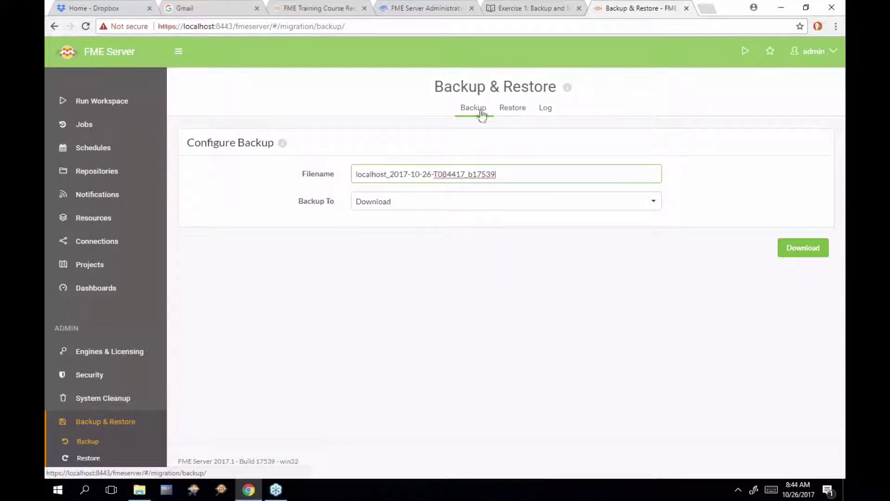
# Highlight localhost and the date in the backup file name, then show the Backup To destinations
pyautogui.click(356, 174)
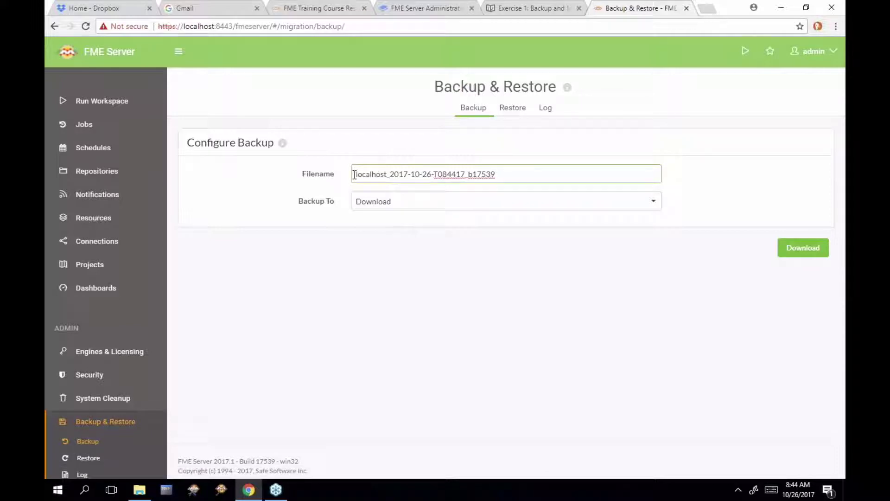
pyautogui.moveTo(356, 174); pyautogui.dragTo(388, 174)
pyautogui.click(390, 175)
pyautogui.moveTo(389, 174); pyautogui.dragTo(469, 175)
pyautogui.click(639, 202)
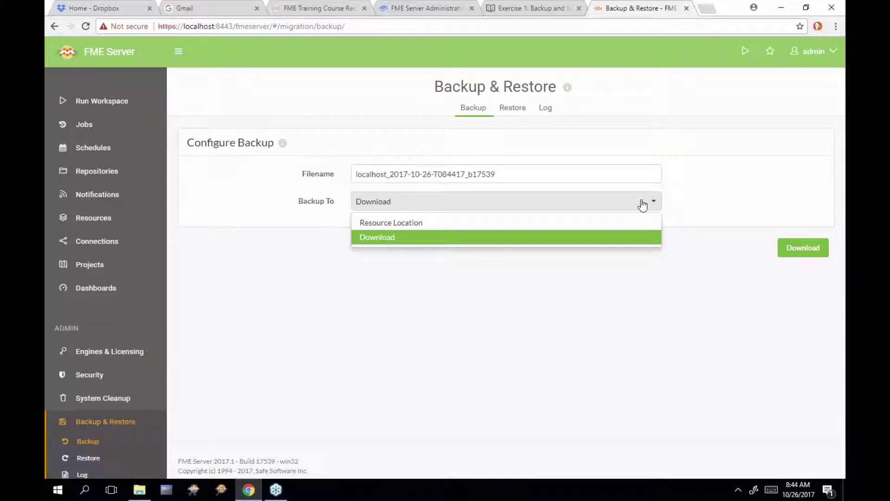
# Try a resource location as the backup destination, then set Backup To back to Download
pyautogui.click(641, 223)
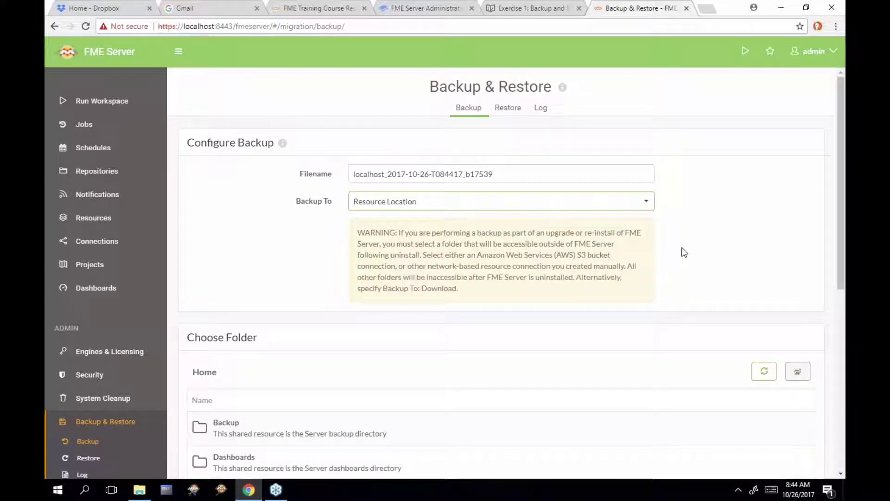
pyautogui.scroll(-5, 684, 252)
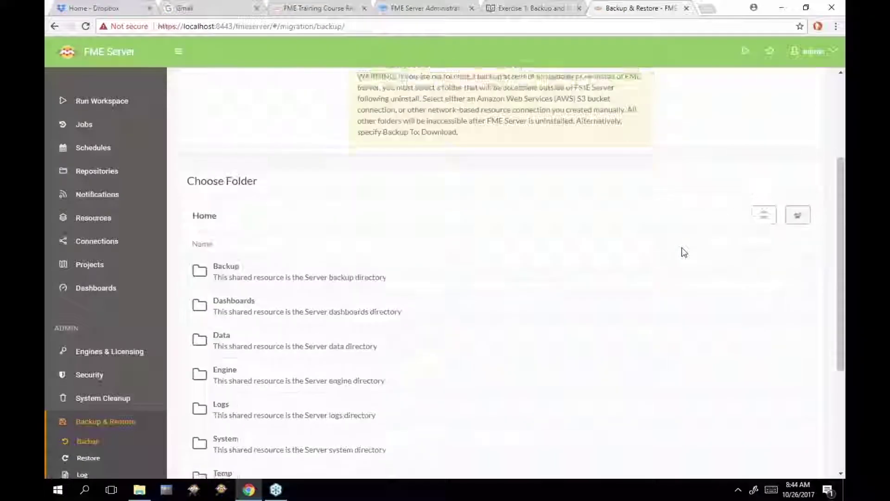
pyautogui.scroll(3, 589, 207)
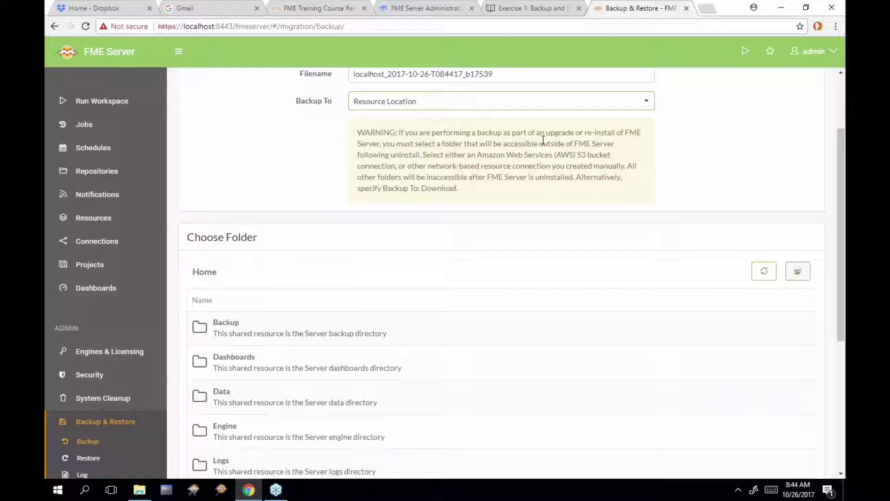
pyautogui.scroll(-1, 455, 373)
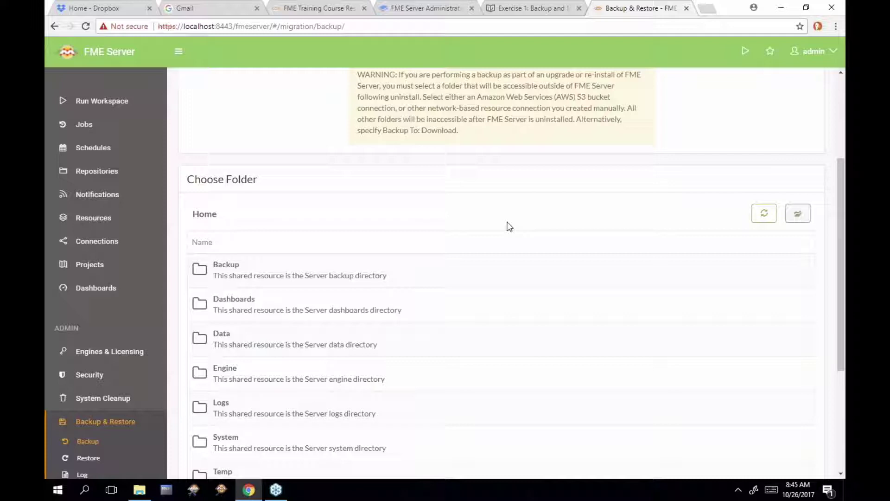
pyautogui.scroll(3, 510, 227)
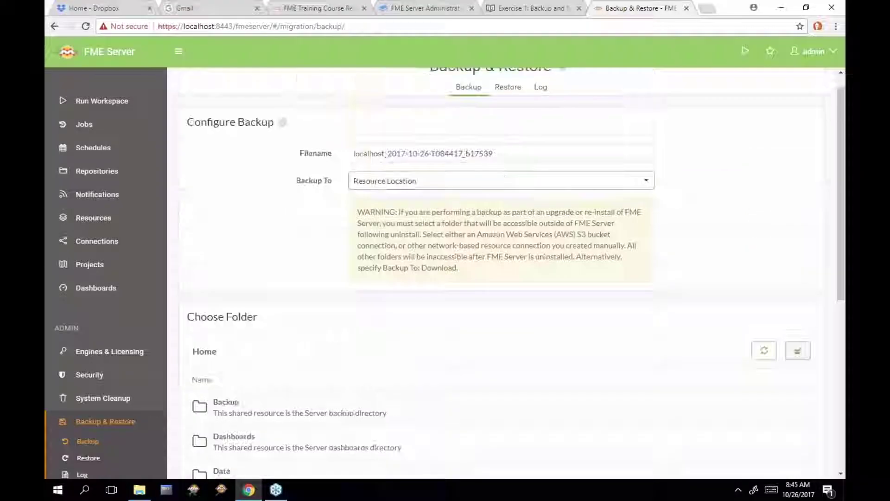
pyautogui.click(501, 180)
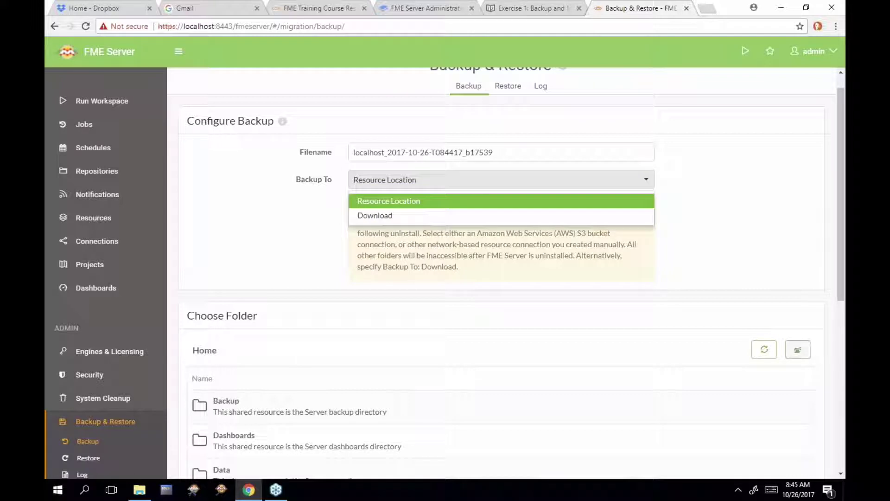
pyautogui.click(502, 218)
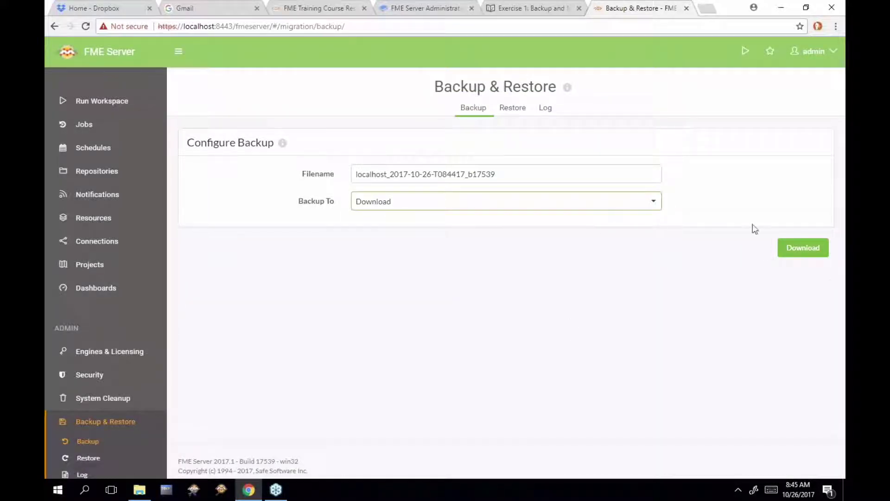
# Run the backup and download localhost_2017-10-26-T084417_b17539.fsconfig
pyautogui.click(750, 244)
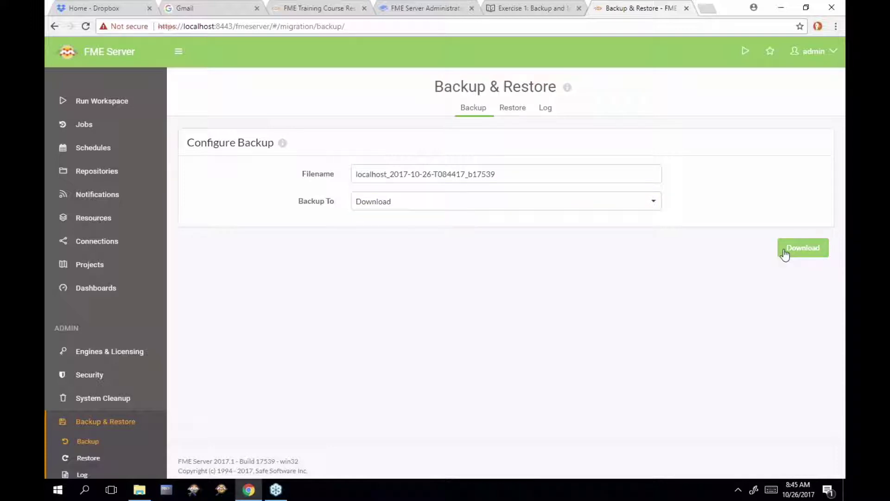
pyautogui.click(784, 252)
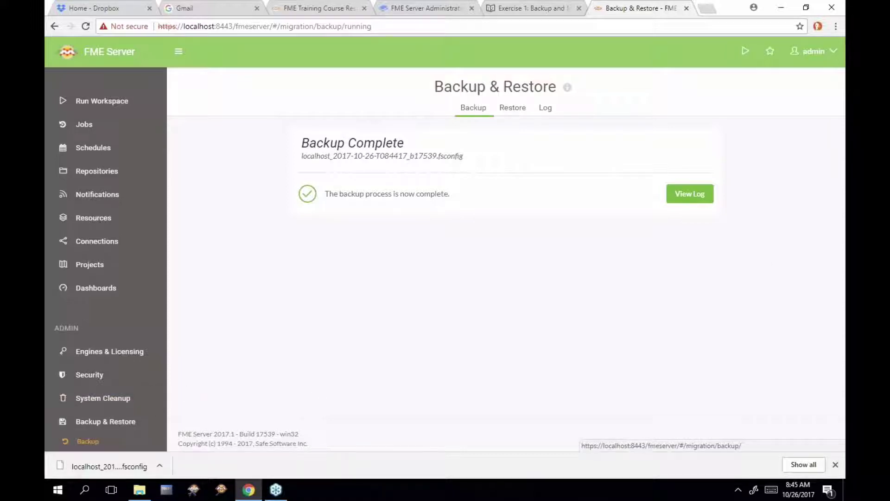
pyautogui.click(160, 465)
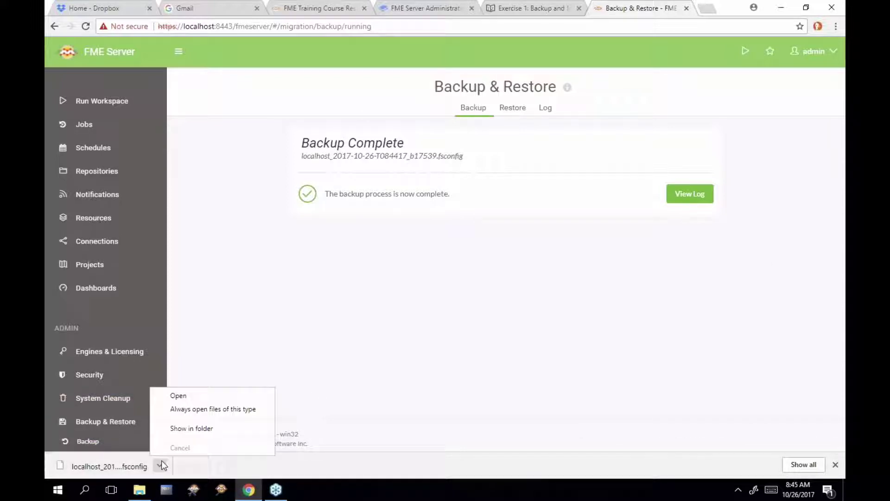
# Show the downloaded .fsconfig file in Downloads and widen the Name column to read it fully
pyautogui.click(190, 432)
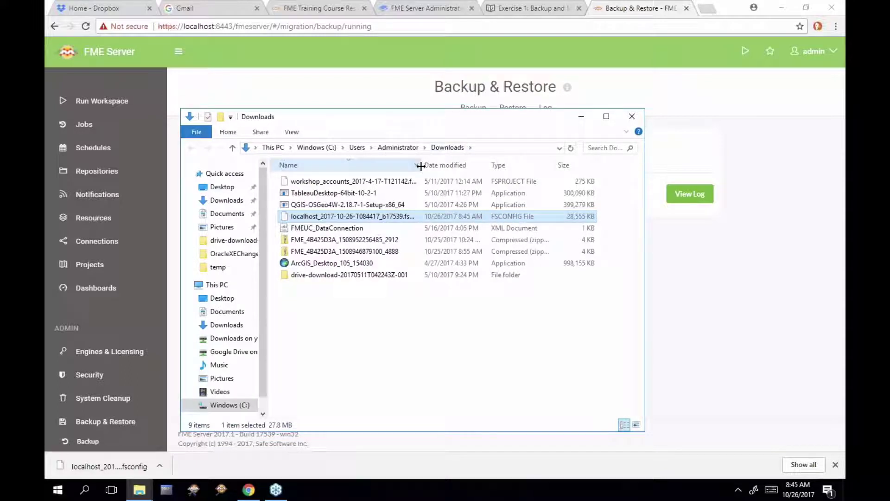
pyautogui.moveTo(420, 165); pyautogui.dragTo(461, 166)
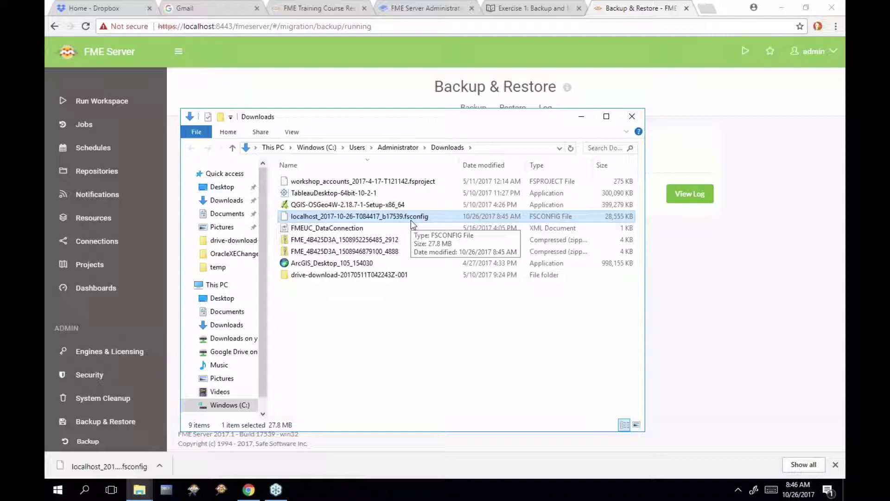
# Bring the Chrome window with the Backup Complete page back in front of Explorer
pyautogui.click(677, 269)
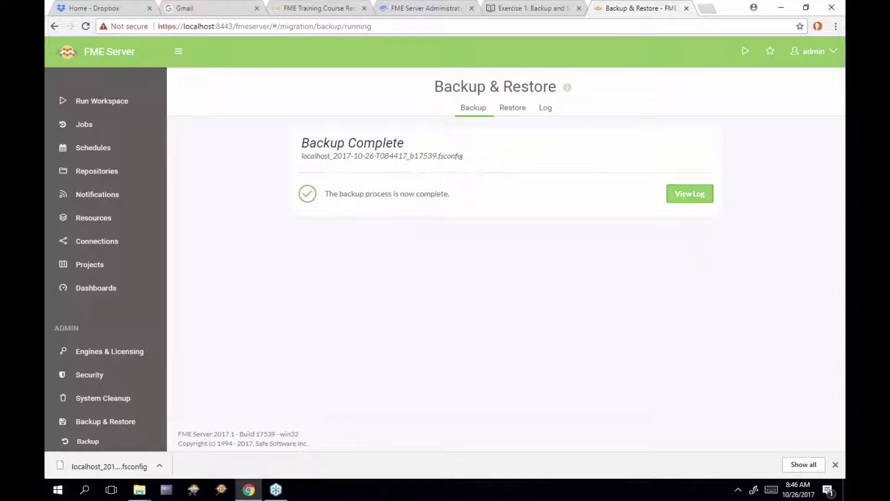
# Open the backup log and highlight the migration lines confirming the configuration package export
pyautogui.click(678, 195)
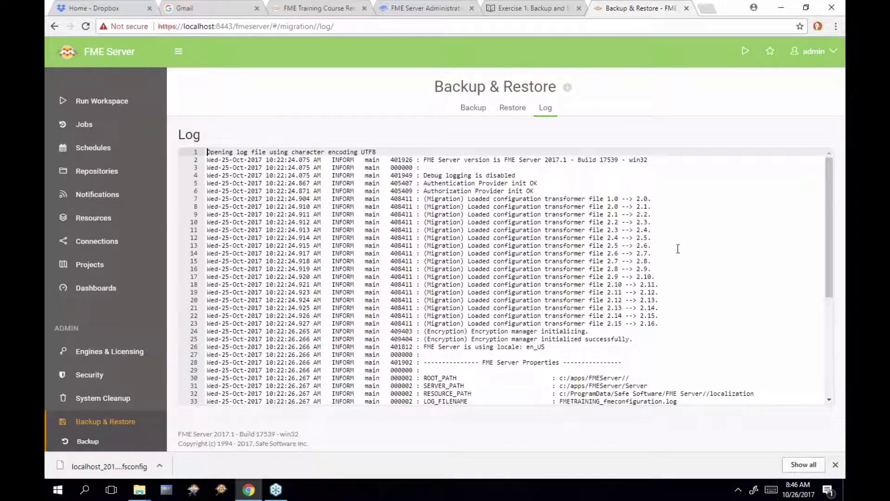
pyautogui.scroll(-3, 678, 249)
pyautogui.scroll(-3, 678, 248)
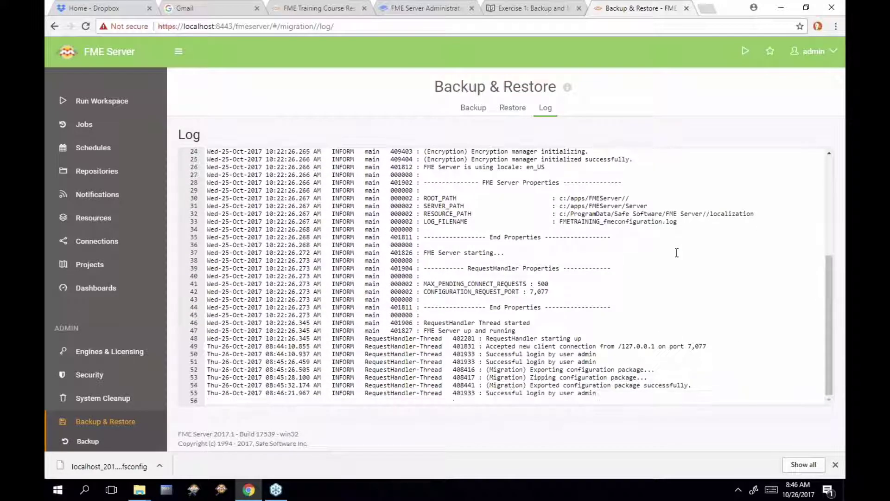
pyautogui.moveTo(692, 385); pyautogui.dragTo(473, 369)
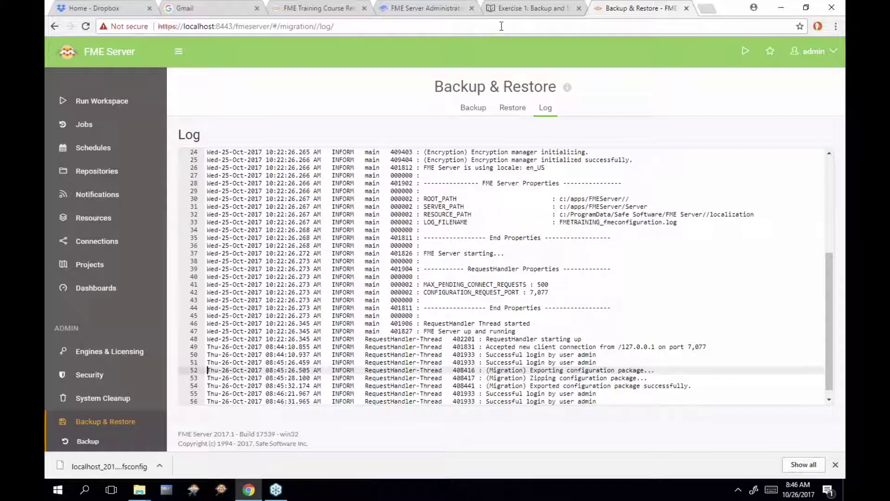
# In the Exercise 1 gitbook, highlight the modified configuration file names through cacerts and tomcat.keystore
pyautogui.click(520, 9)
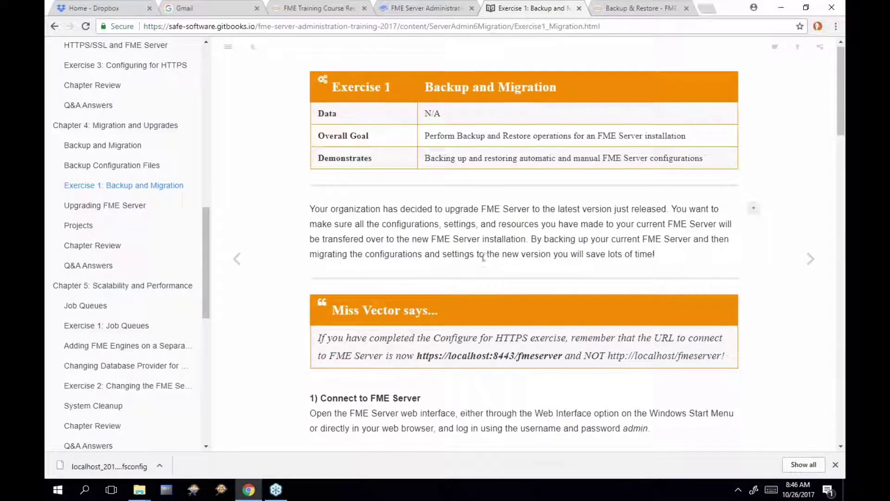
pyautogui.scroll(-15, 483, 257)
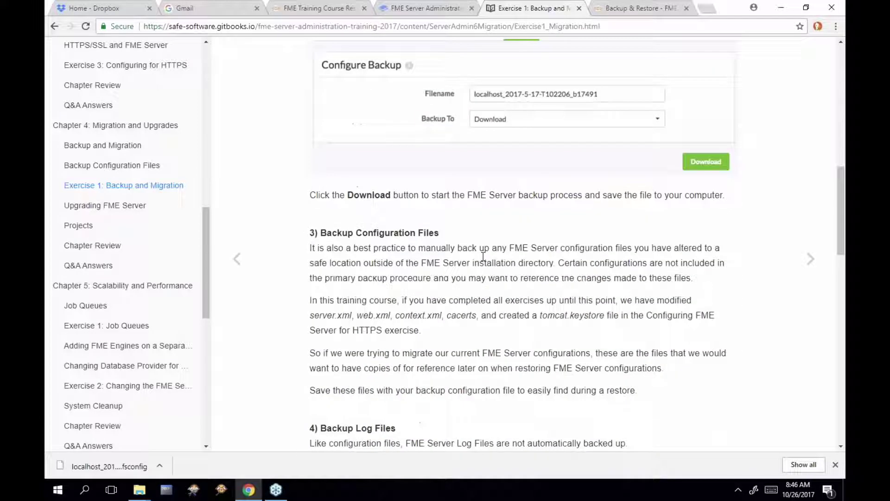
pyautogui.scroll(-1, 753, 261)
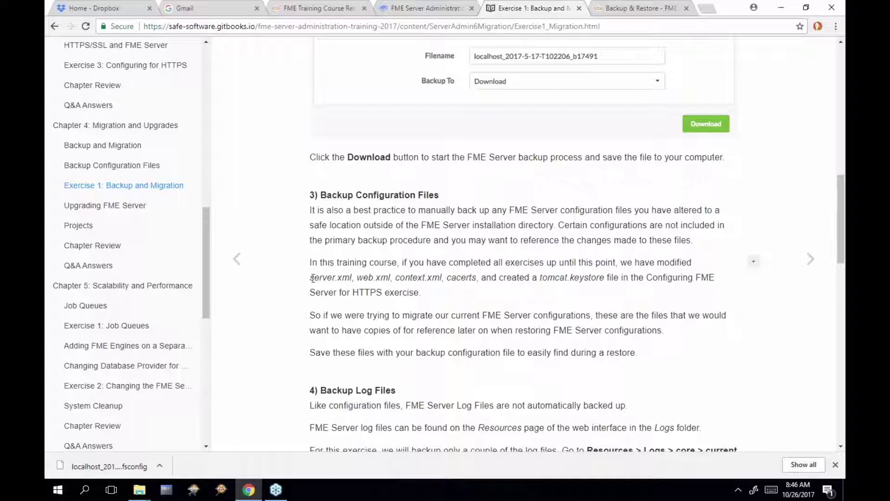
pyautogui.moveTo(310, 277); pyautogui.dragTo(477, 277)
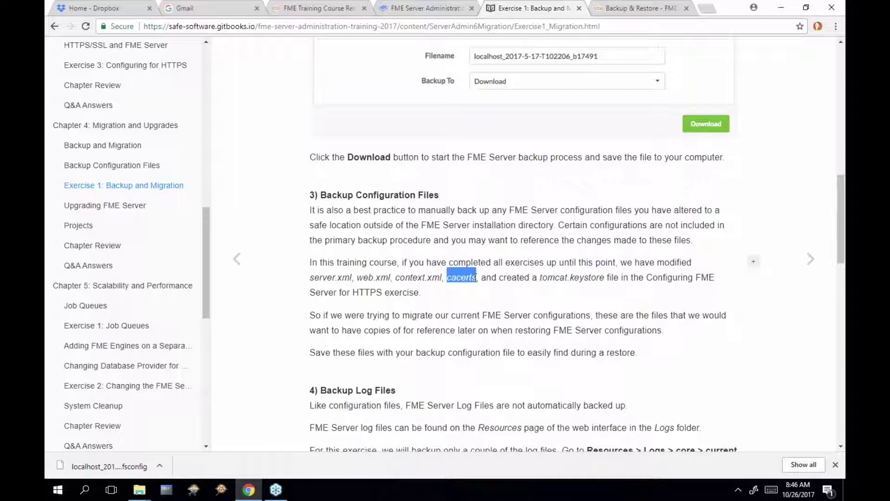
pyautogui.click(542, 278)
pyautogui.moveTo(543, 277); pyautogui.dragTo(605, 274)
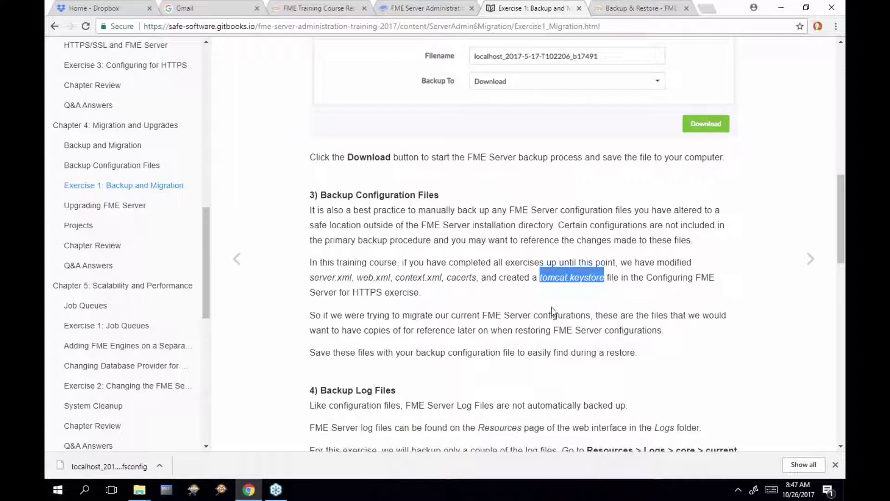
# Read on through the log-file backup section, then return to the Backup & Restore log
pyautogui.scroll(-3, 552, 310)
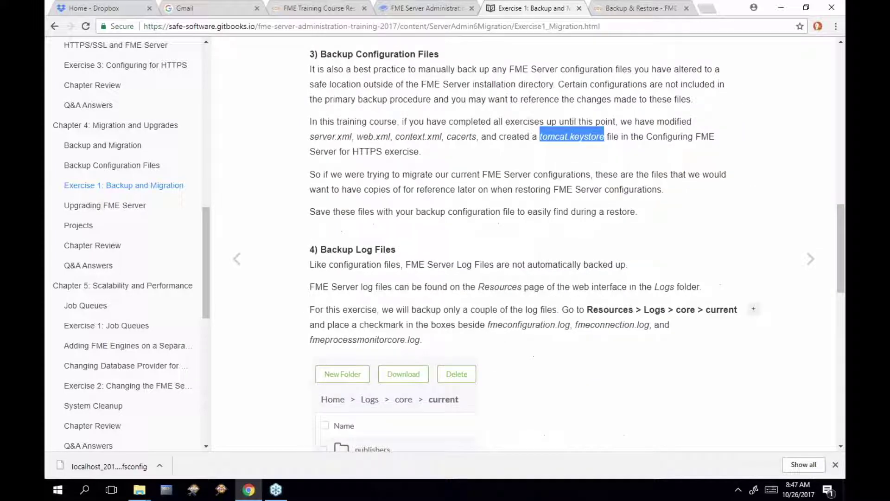
pyautogui.scroll(-1, 552, 311)
pyautogui.scroll(-1, 552, 310)
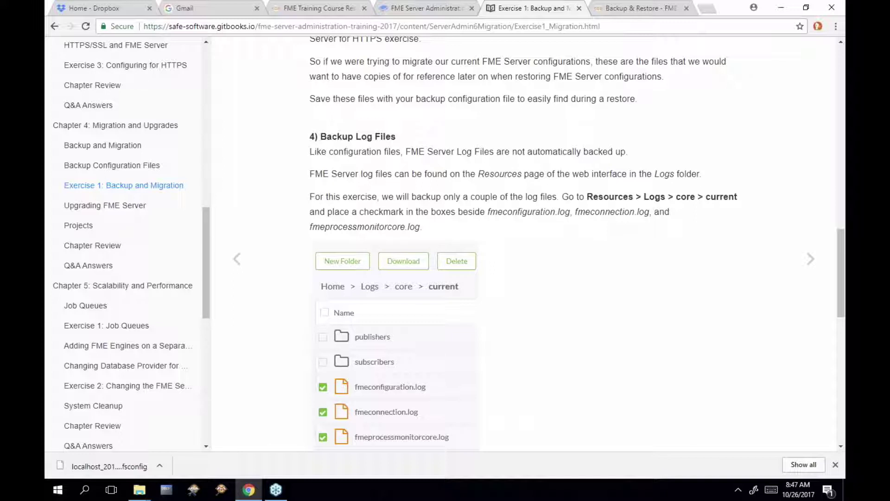
pyautogui.scroll(-1, 487, 360)
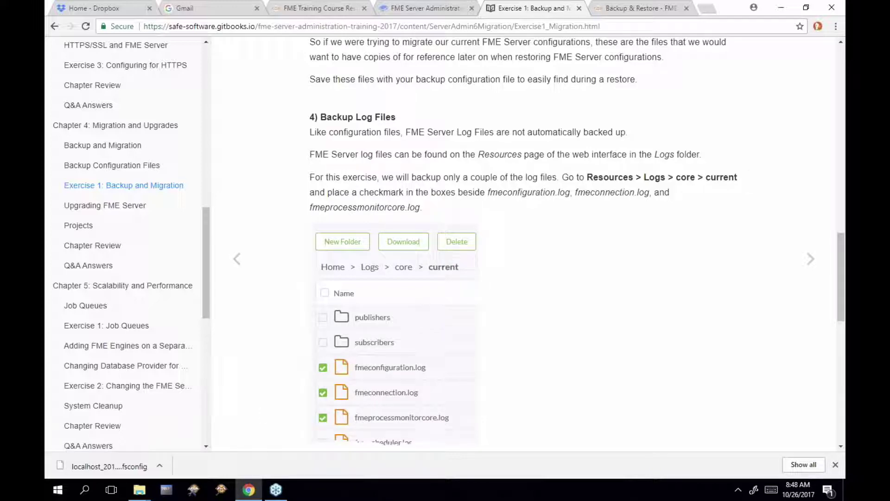
pyautogui.click(626, 12)
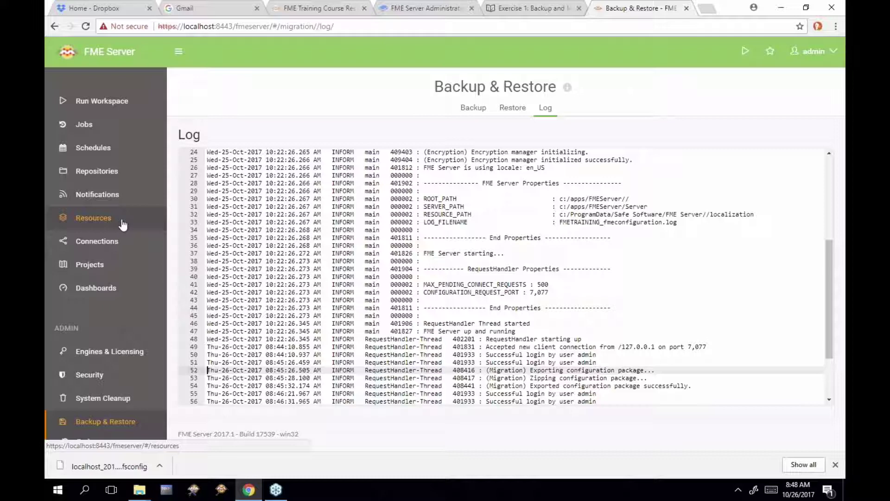
# Browse Resources > Logs > service > current and preview datadownload.log
pyautogui.click(123, 225)
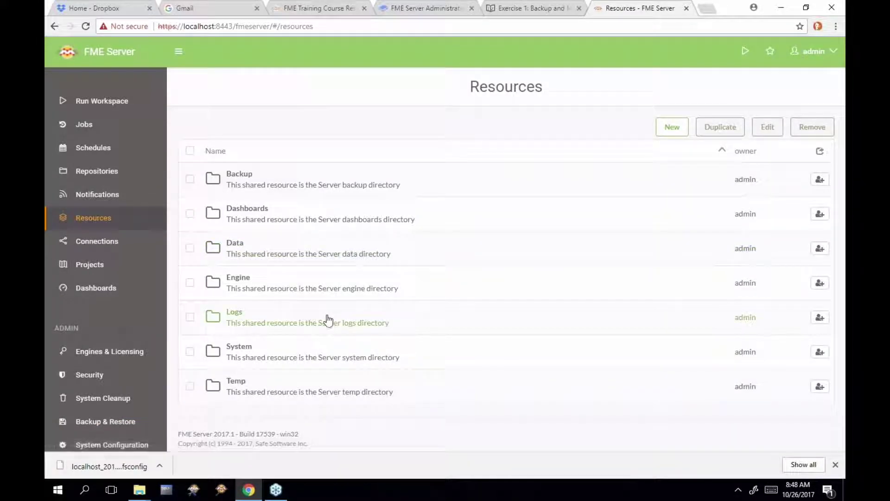
pyautogui.click(328, 319)
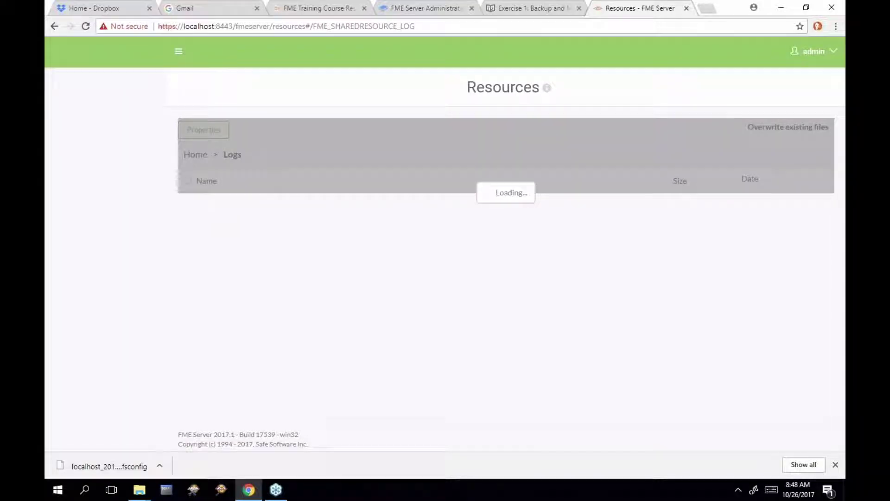
pyautogui.click(185, 205)
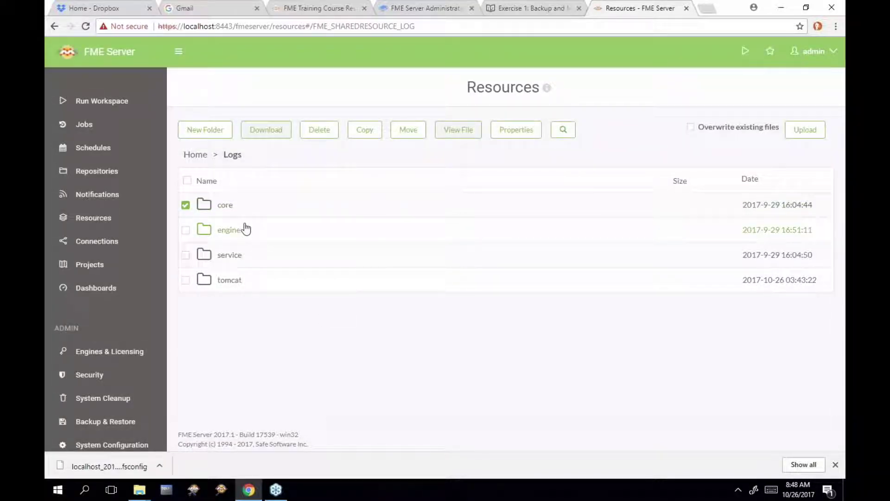
pyautogui.click(247, 257)
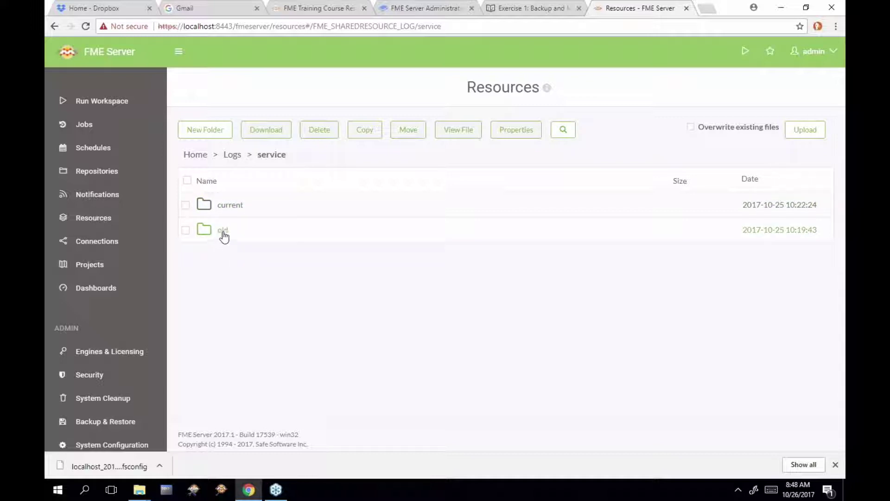
pyautogui.click(242, 207)
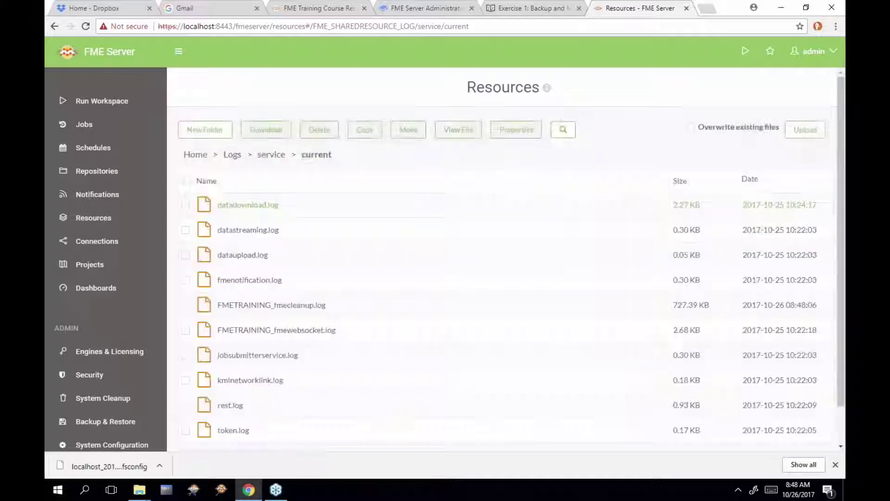
pyautogui.click(241, 204)
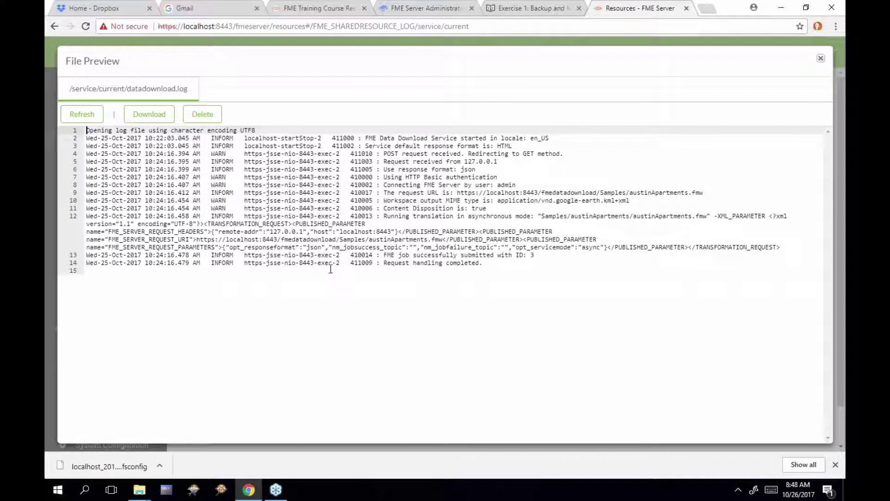
# Download datadownload.log and close its File Preview dialog
pyautogui.click(149, 114)
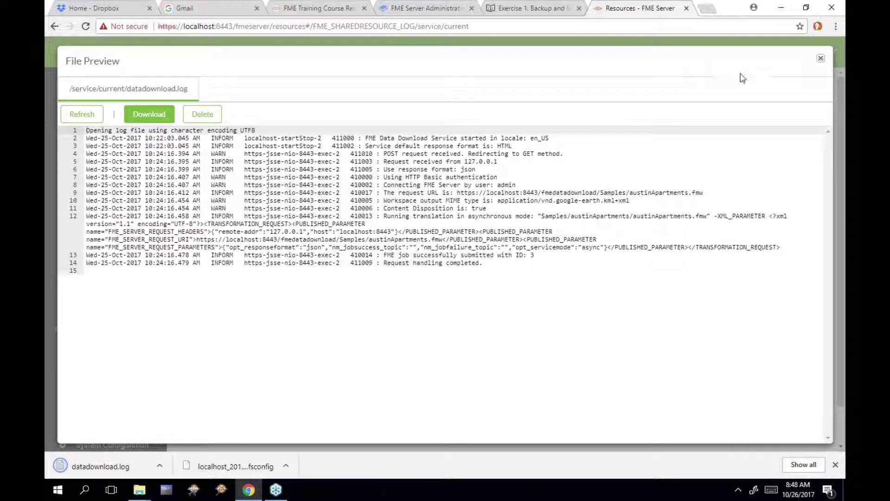
pyautogui.click(820, 60)
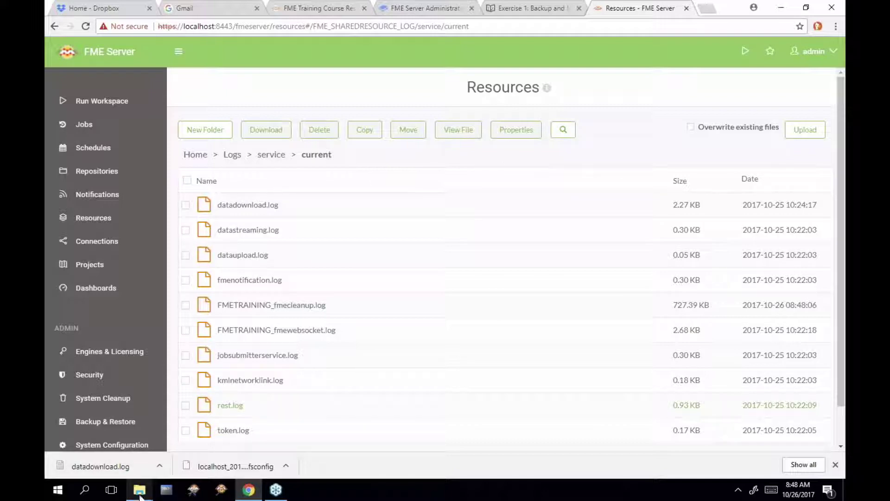
# In the FME Server resources Explorer window, open the logs folder and show its full path
pyautogui.moveTo(139, 494)
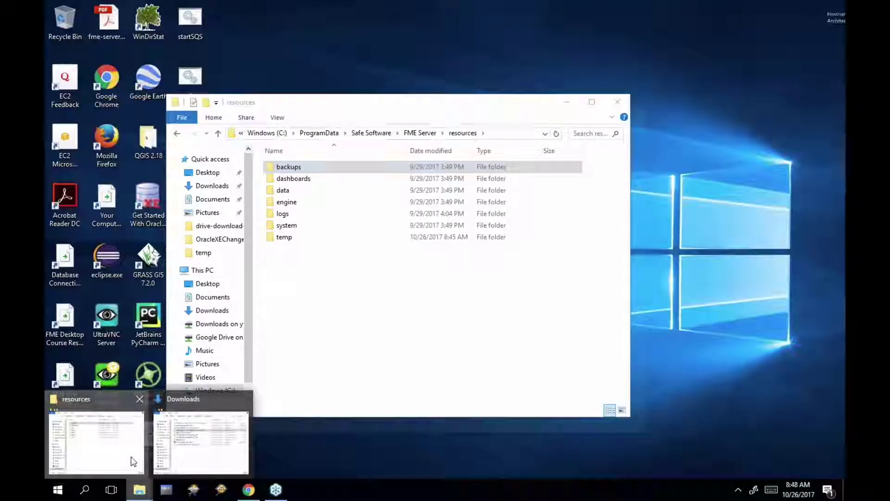
pyautogui.click(131, 456)
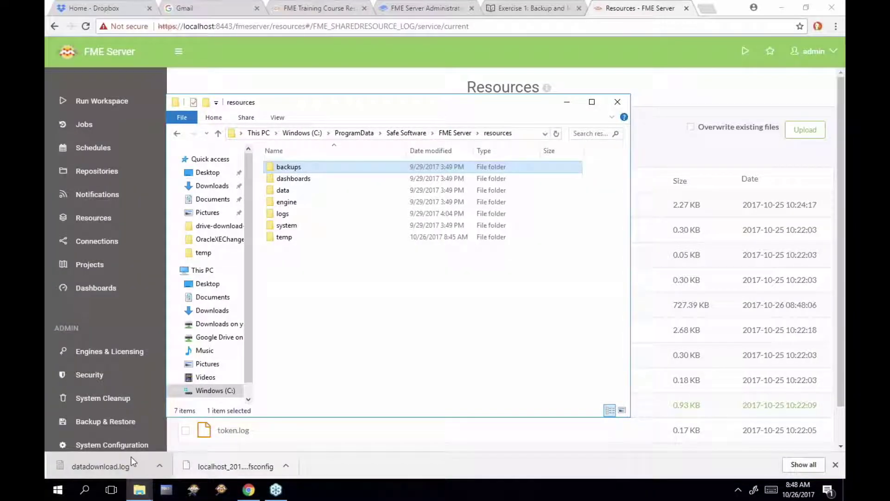
pyautogui.click(534, 135)
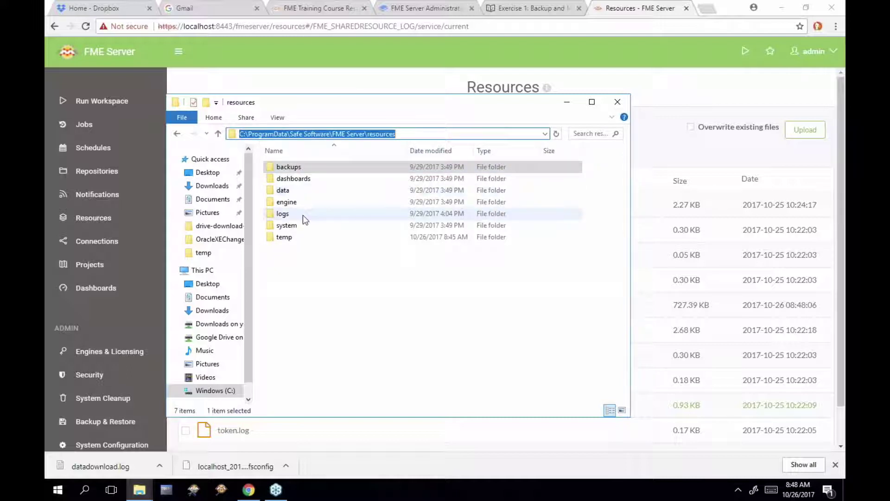
pyautogui.doubleClick(302, 215)
pyautogui.click(526, 134)
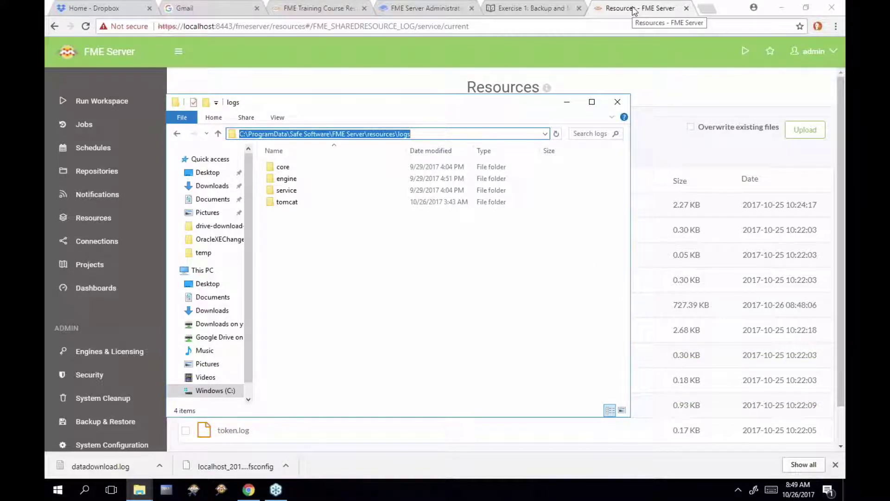
# Scroll the Backup and Migration exercise to step 5 and highlight the Verify Backup heading
pyautogui.click(548, 11)
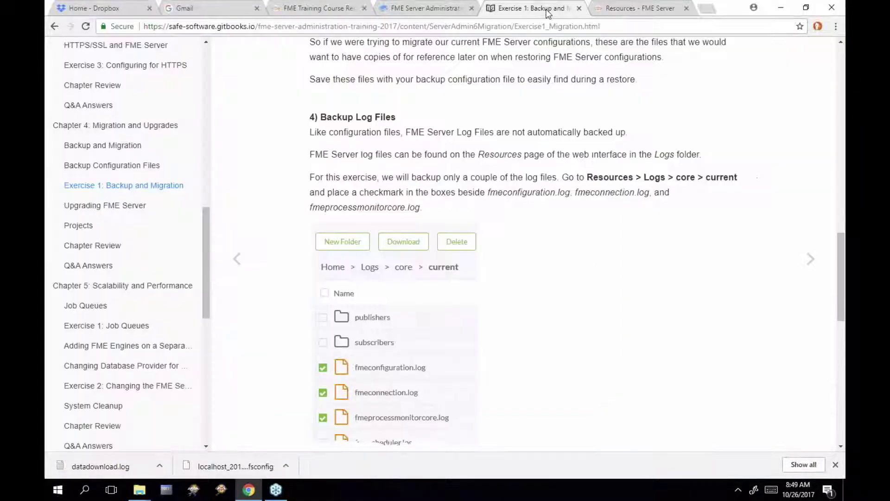
pyautogui.scroll(-5, 564, 167)
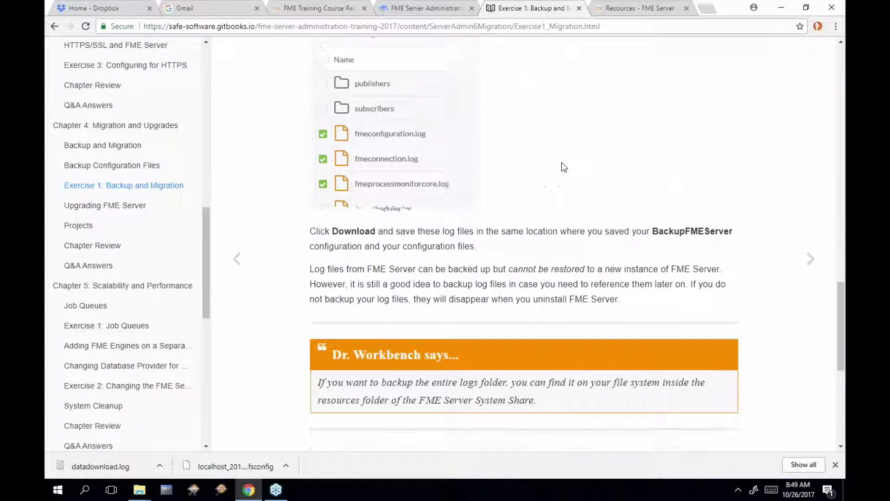
pyautogui.scroll(-6, 564, 167)
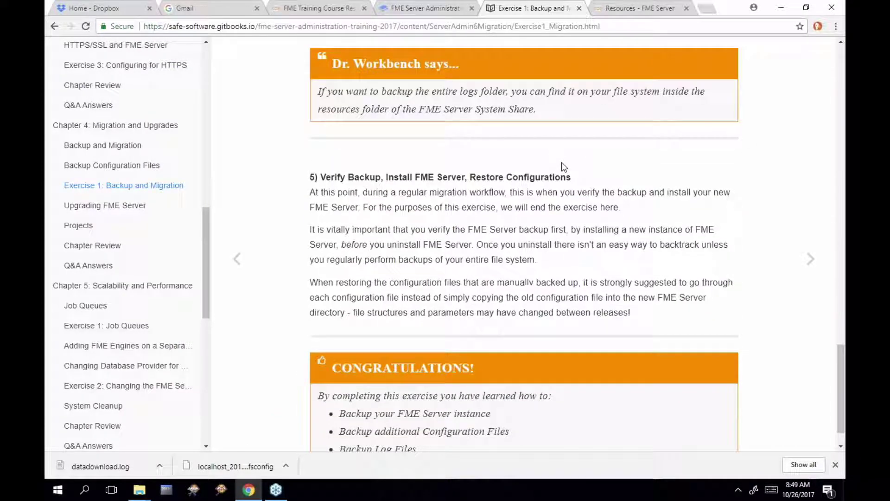
pyautogui.scroll(-1, 563, 167)
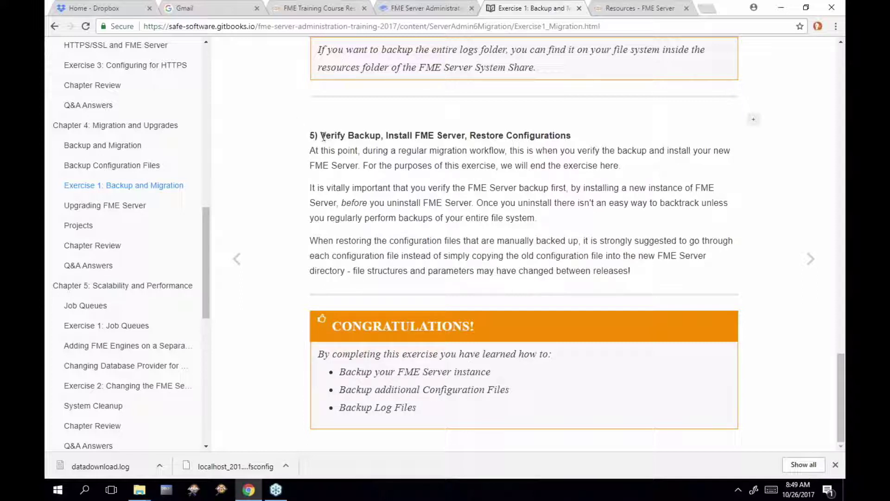
pyautogui.moveTo(321, 136); pyautogui.dragTo(381, 135)
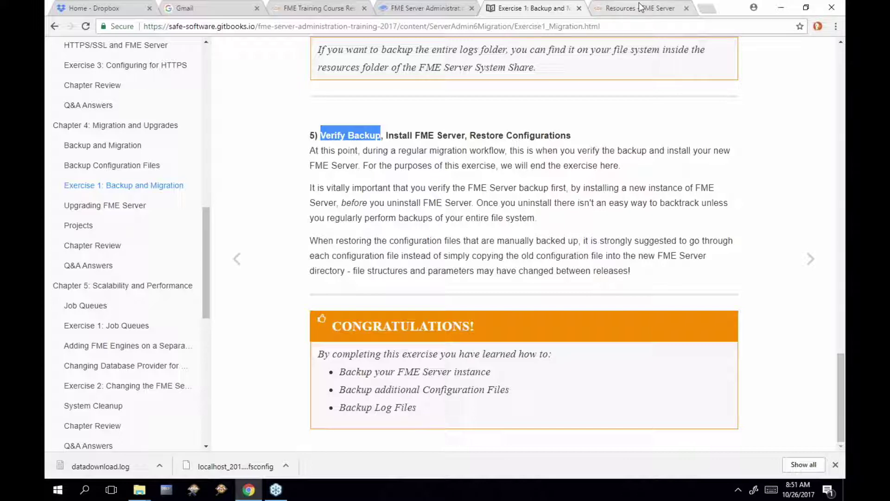
# From the Resources tab, go to Backup & Restore and select its Restore tab
pyautogui.click(640, 9)
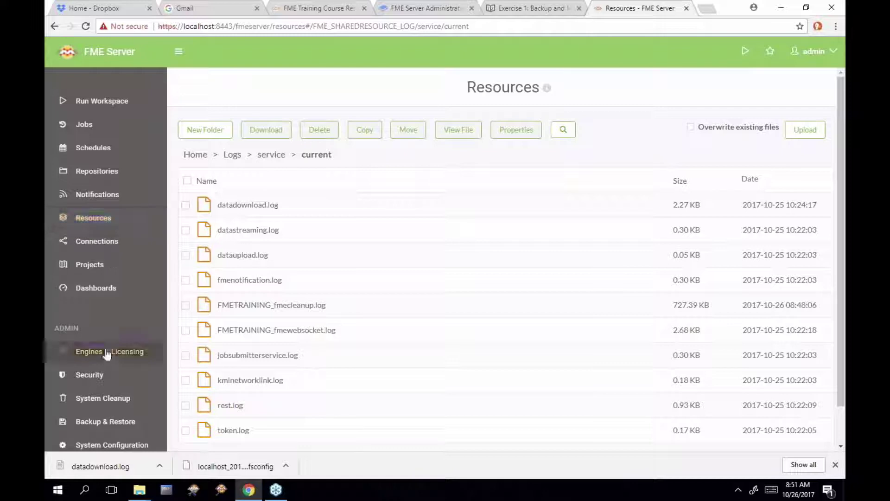
pyautogui.click(123, 422)
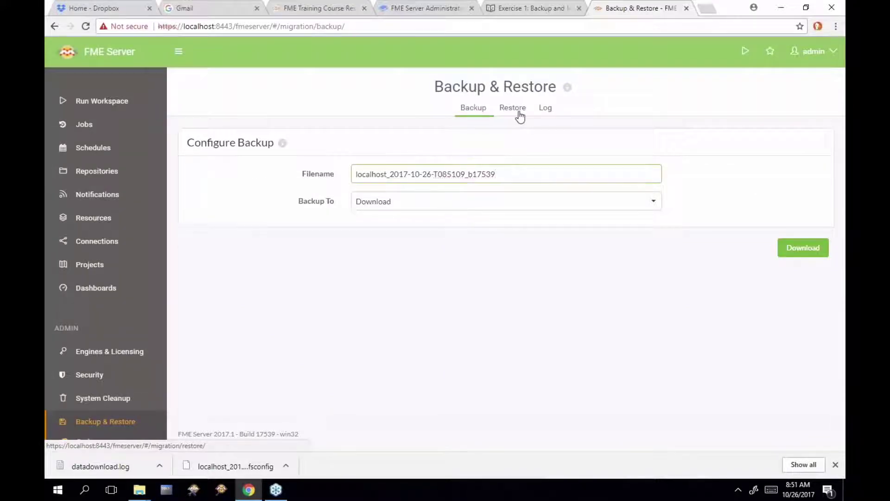
pyautogui.click(519, 113)
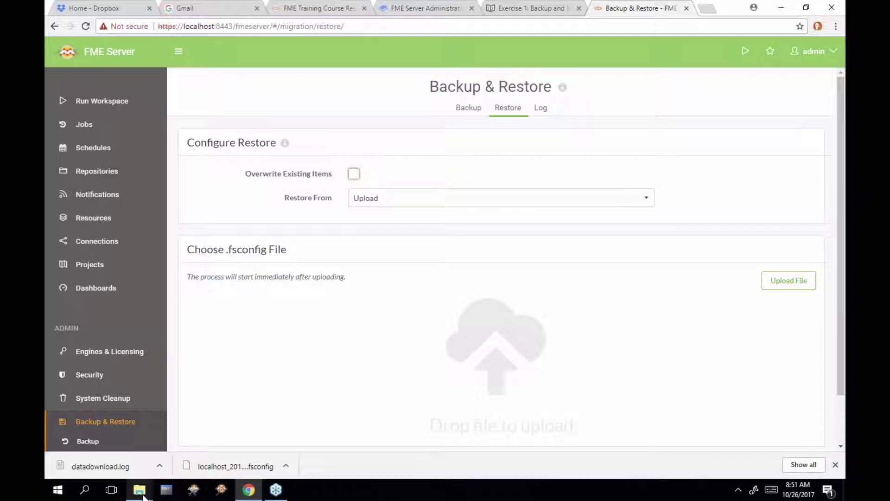
# Upload localhost_2017-10-26-T084417_b17539.fsconfig from Downloads onto the restore drop area
pyautogui.moveTo(141, 493)
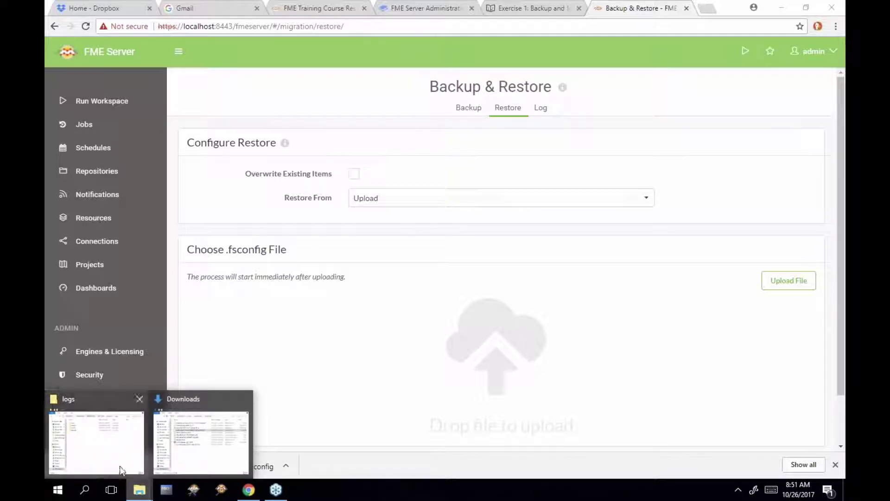
pyautogui.click(121, 470)
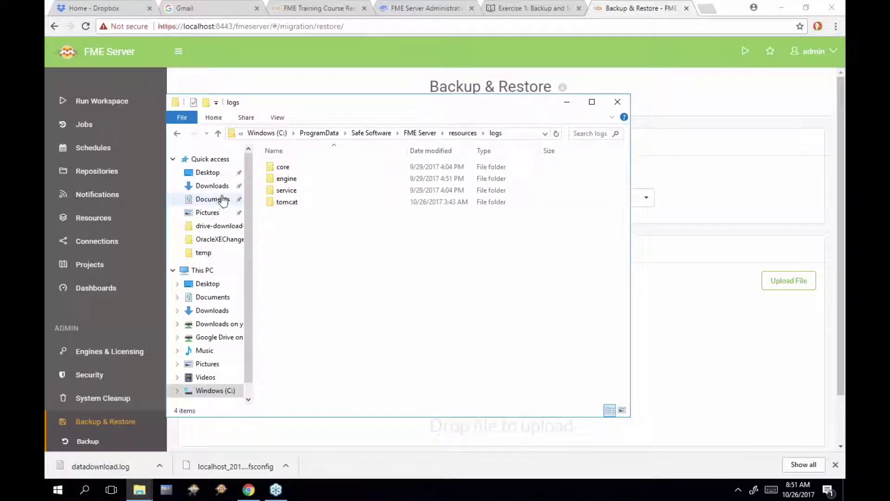
pyautogui.click(212, 186)
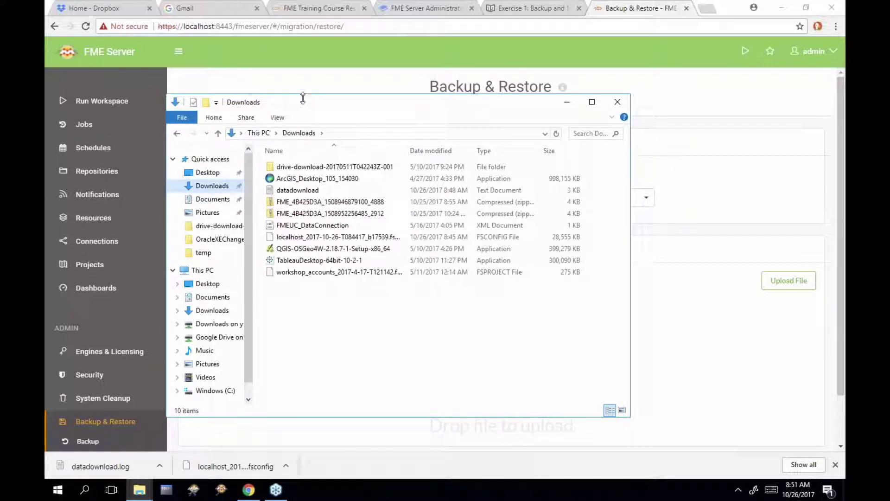
pyautogui.moveTo(303, 99); pyautogui.dragTo(215, 58)
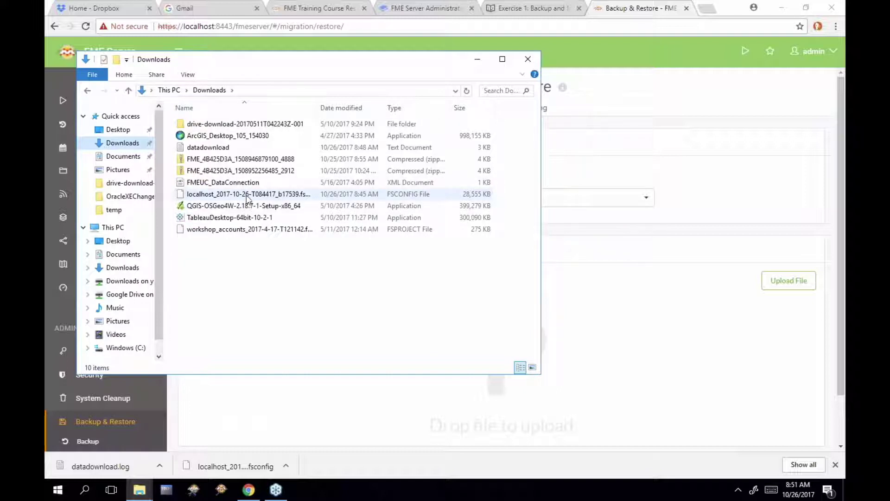
pyautogui.moveTo(247, 198); pyautogui.dragTo(583, 324)
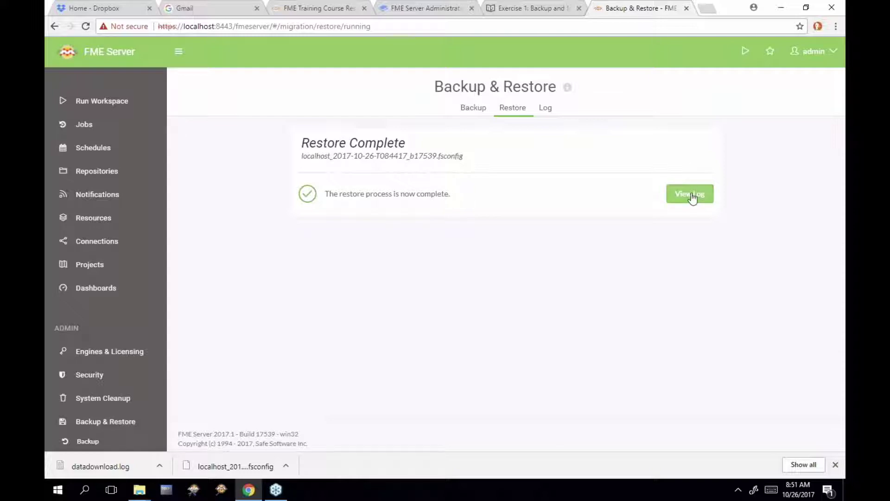
# Open the restore log, scroll to its end, and highlight the Version Control WARN line
pyautogui.click(692, 197)
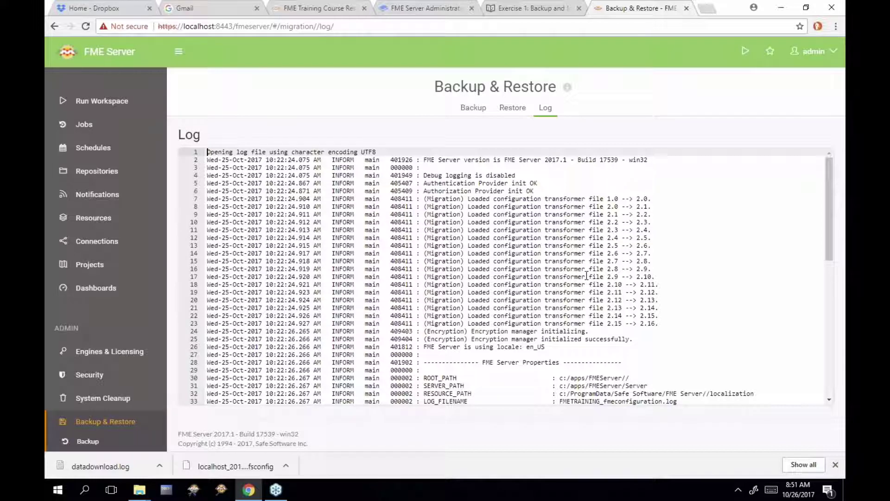
pyautogui.scroll(-4, 808, 292)
pyautogui.moveTo(830, 311); pyautogui.dragTo(831, 365)
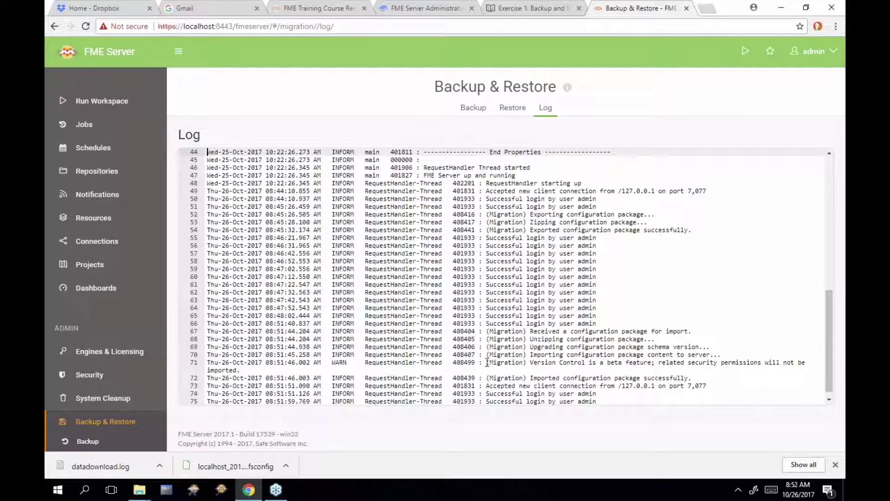
pyautogui.moveTo(487, 362); pyautogui.dragTo(491, 368)
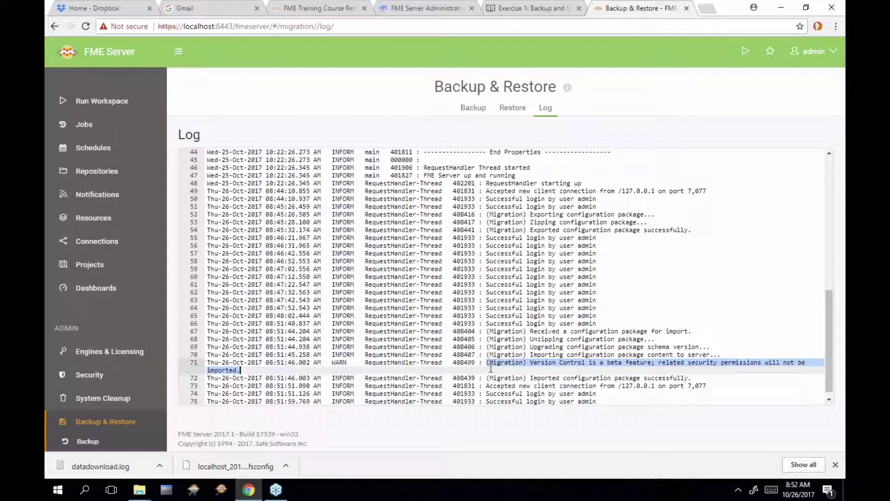
pyautogui.scroll(-2, 144, 359)
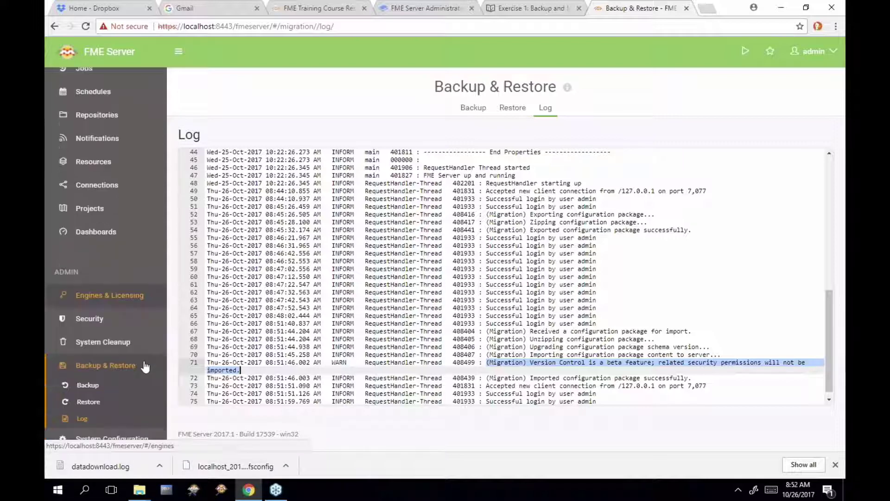
pyautogui.scroll(-1, 145, 366)
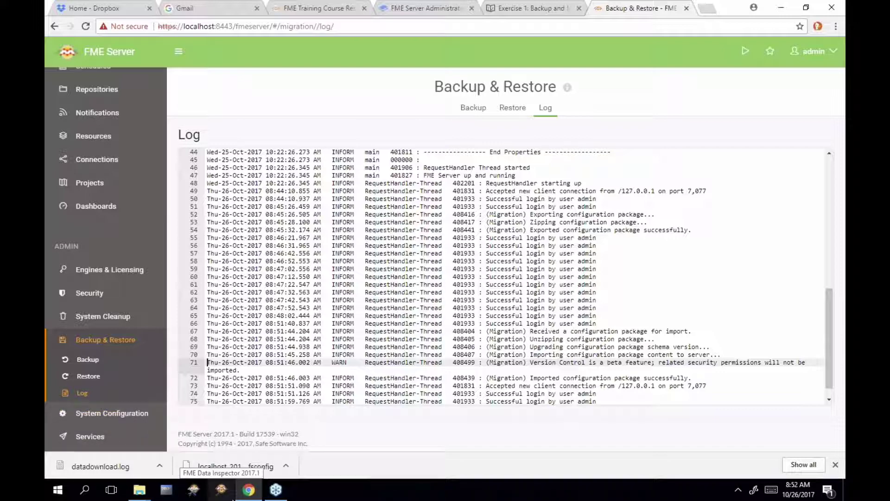
# Return to the Backup and Migration exercise and scroll to the Backup Log Files heading
pyautogui.click(550, 14)
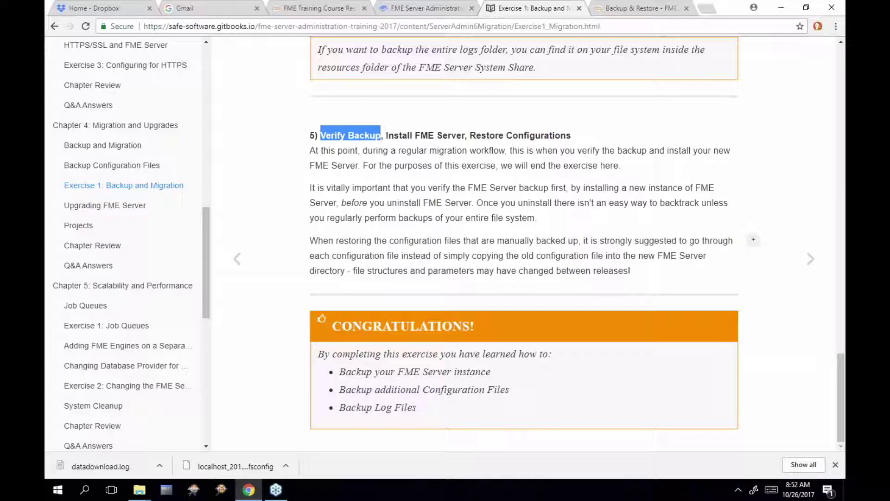
pyautogui.scroll(20, 524, 241)
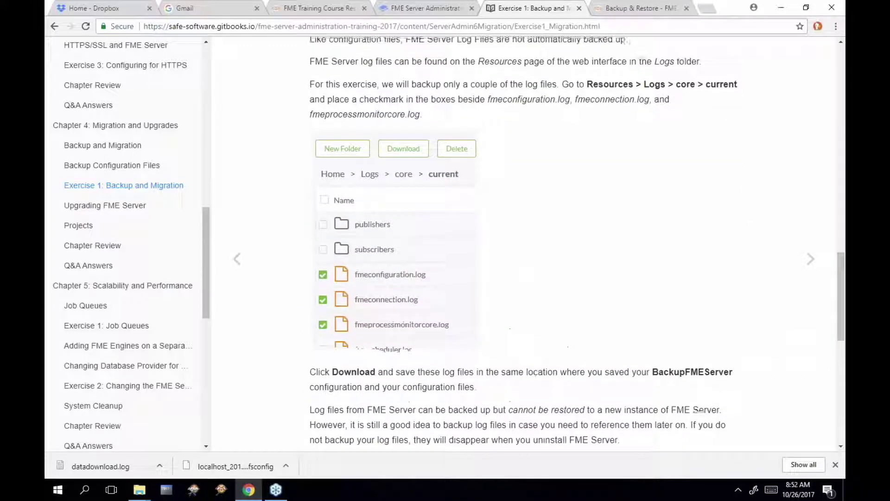
pyautogui.scroll(-2, 524, 241)
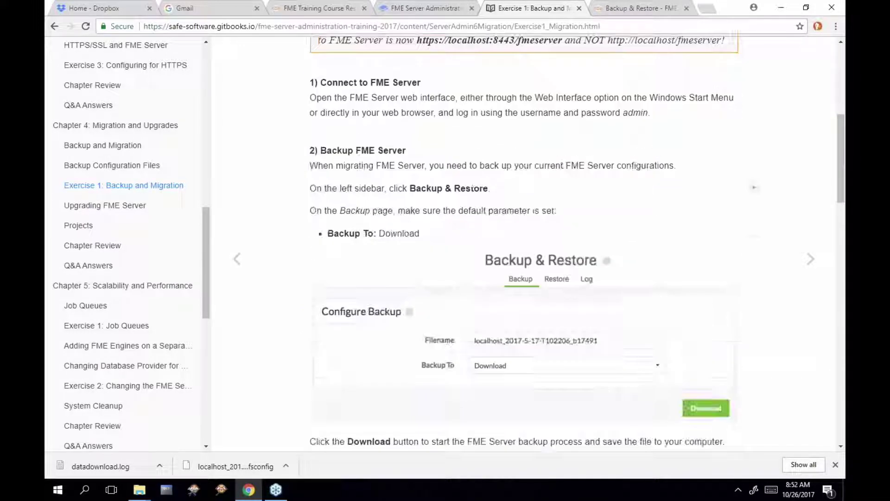
pyautogui.scroll(-3, 536, 204)
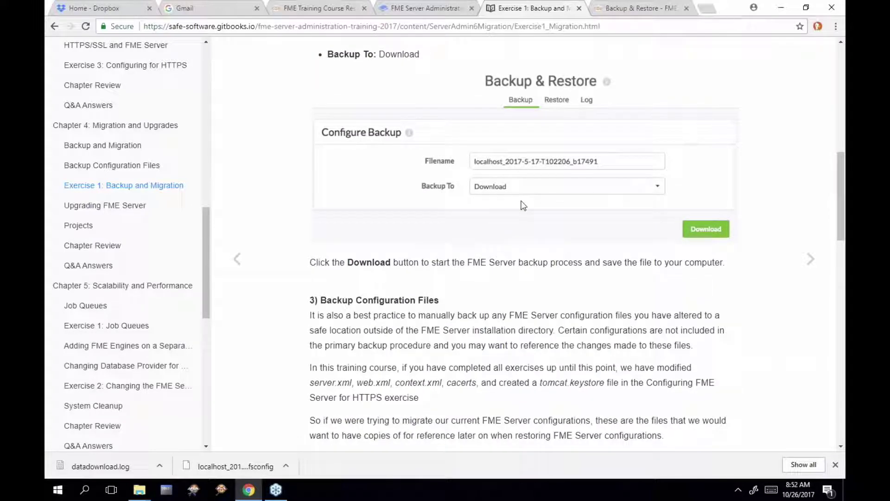
pyautogui.scroll(-3, 542, 199)
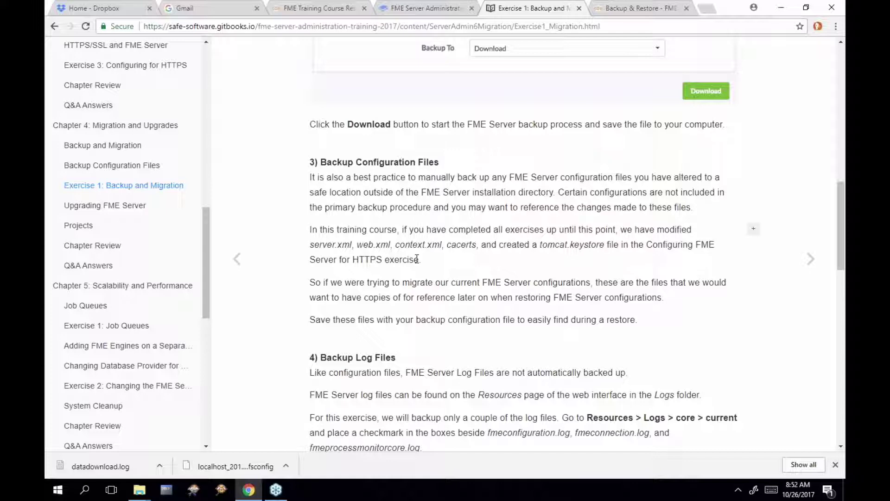
pyautogui.scroll(-3, 417, 258)
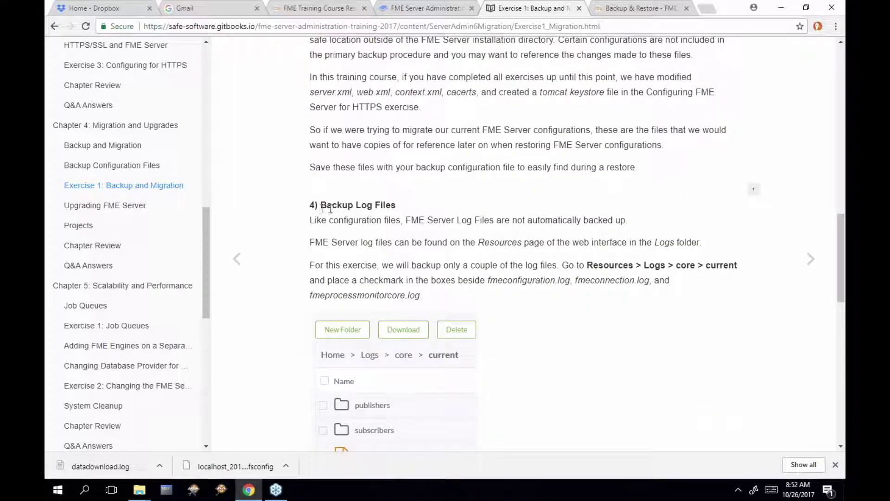
pyautogui.moveTo(321, 205); pyautogui.dragTo(397, 207)
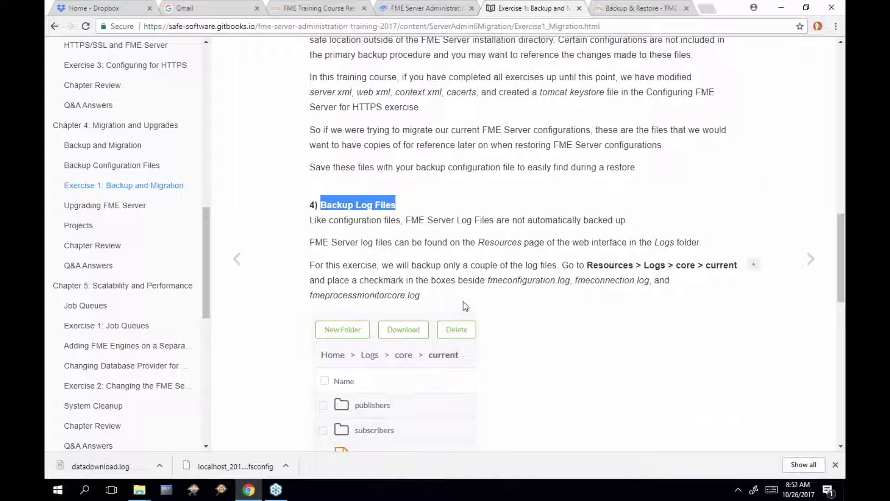
# Read on to section 5, highlight 'Verify Backup', and bring up the Downloads windows
pyautogui.scroll(-1, 473, 293)
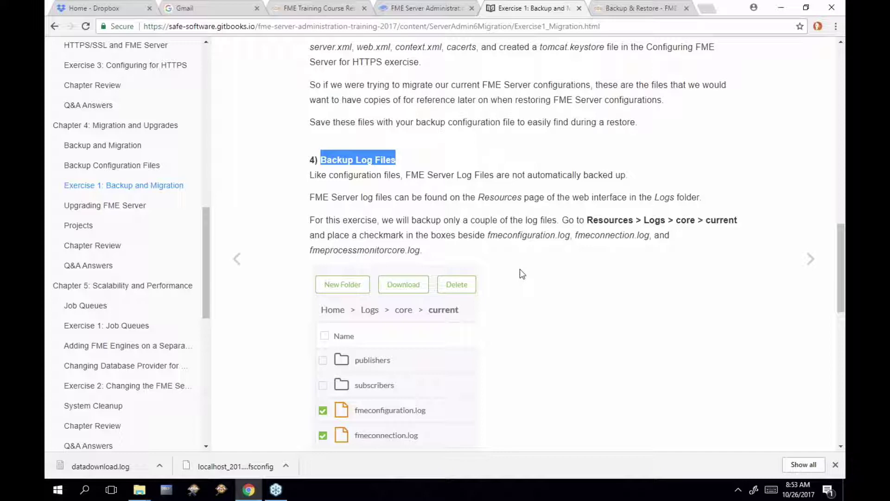
pyautogui.scroll(-6, 520, 274)
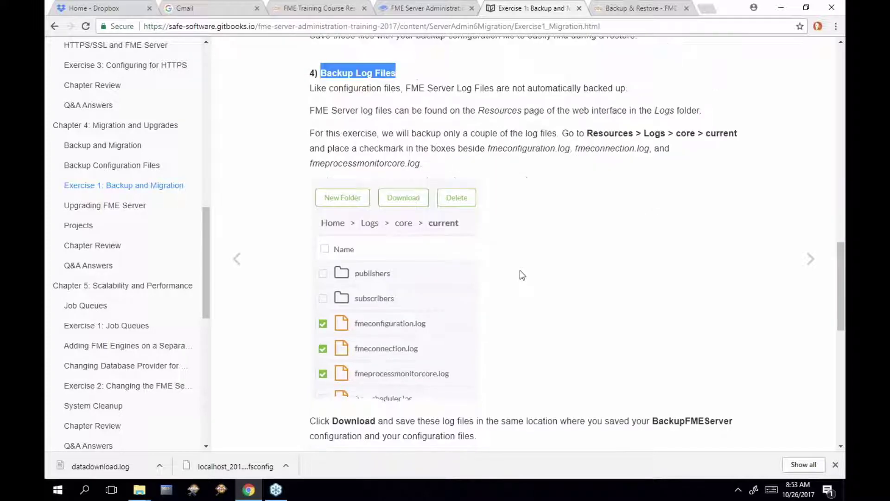
pyautogui.scroll(-5, 358, 223)
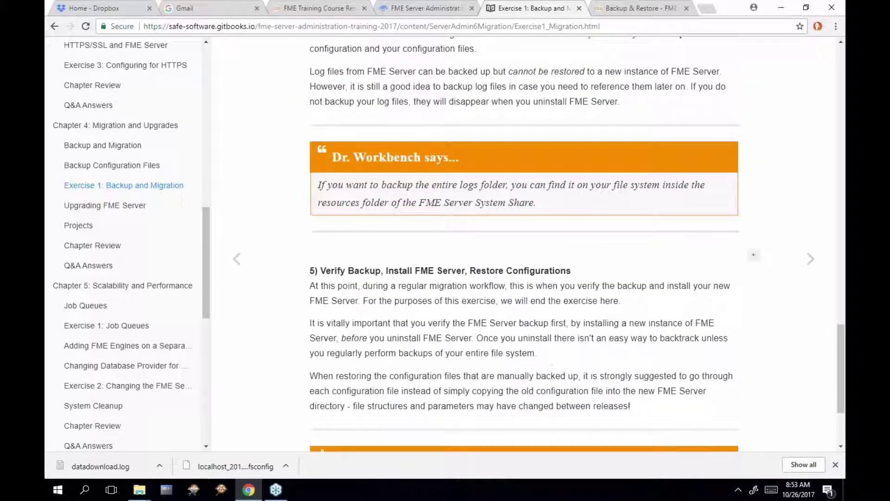
pyautogui.moveTo(318, 202); pyautogui.dragTo(381, 199)
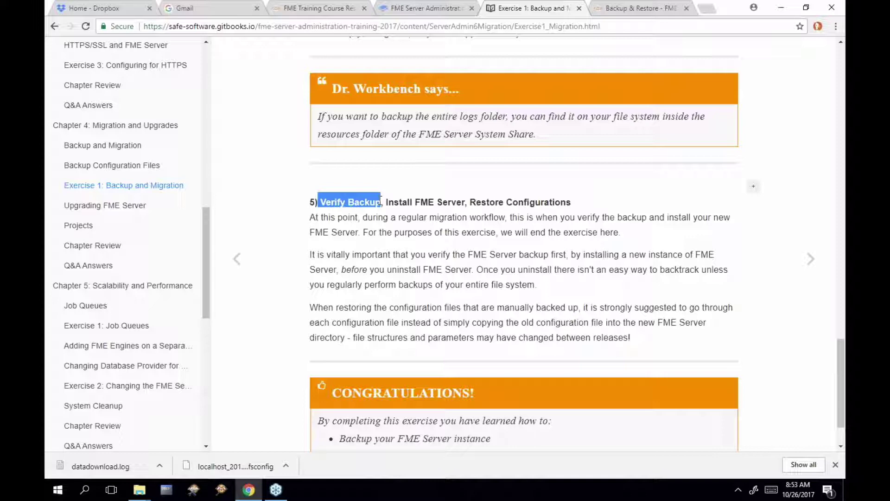
pyautogui.click(137, 491)
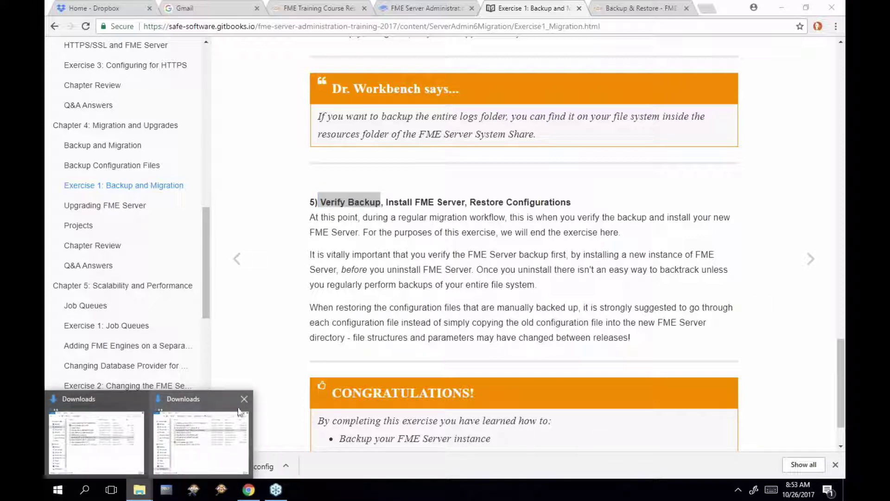
# Close the duplicate Downloads window, confirm the fsconfig file is there, and return to the training page
pyautogui.click(244, 401)
pyautogui.click(152, 452)
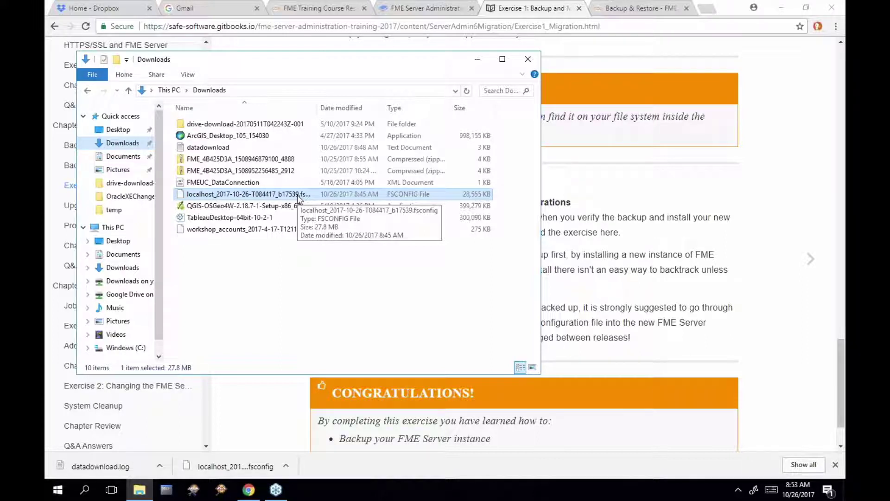
pyautogui.click(294, 498)
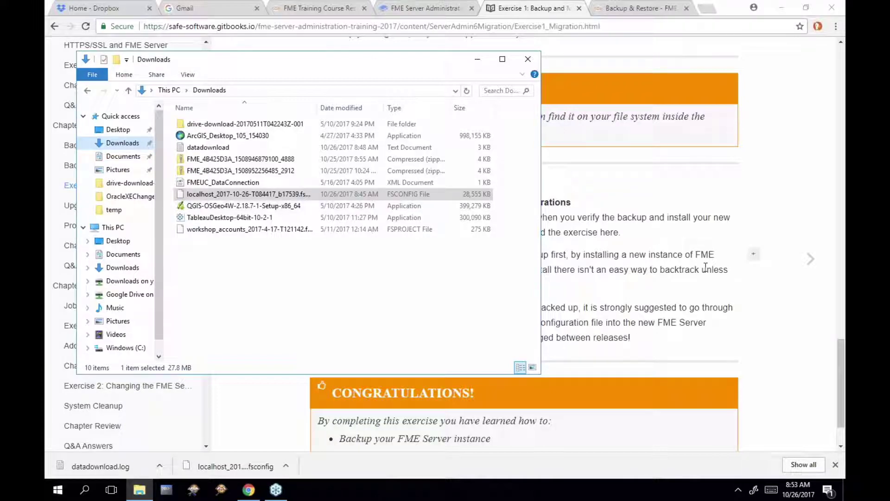
pyautogui.hotkey('alt', 'Tab')
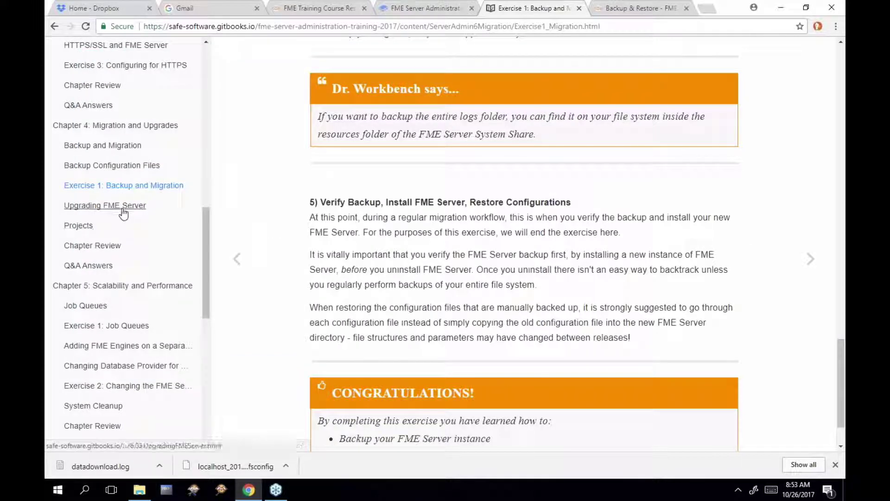
# Open Upgrading FME Server and highlight the Different Host Name, Same Host Name and In-Place headings
pyautogui.click(122, 206)
pyautogui.scroll(-1, 527, 247)
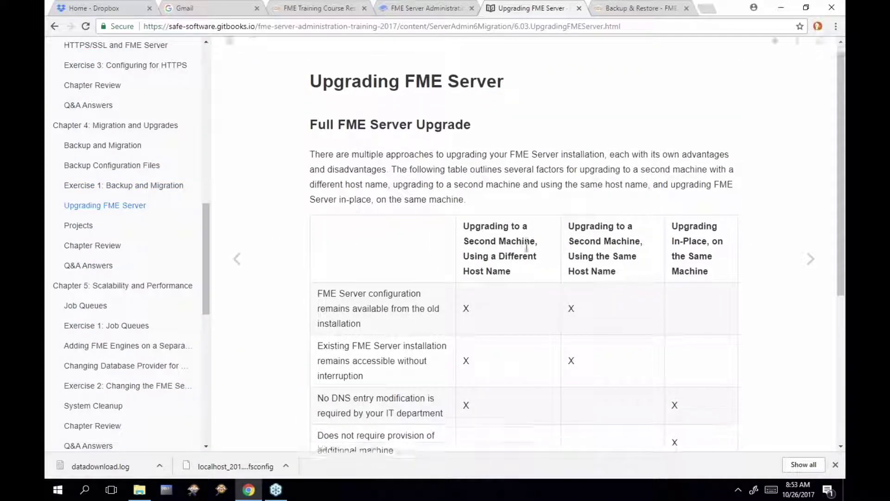
pyautogui.scroll(-1, 527, 247)
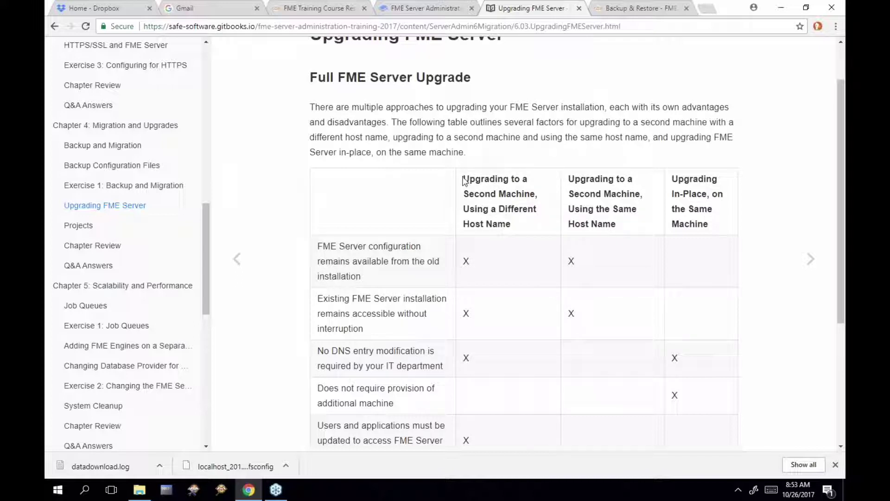
pyautogui.moveTo(464, 181); pyautogui.dragTo(511, 224)
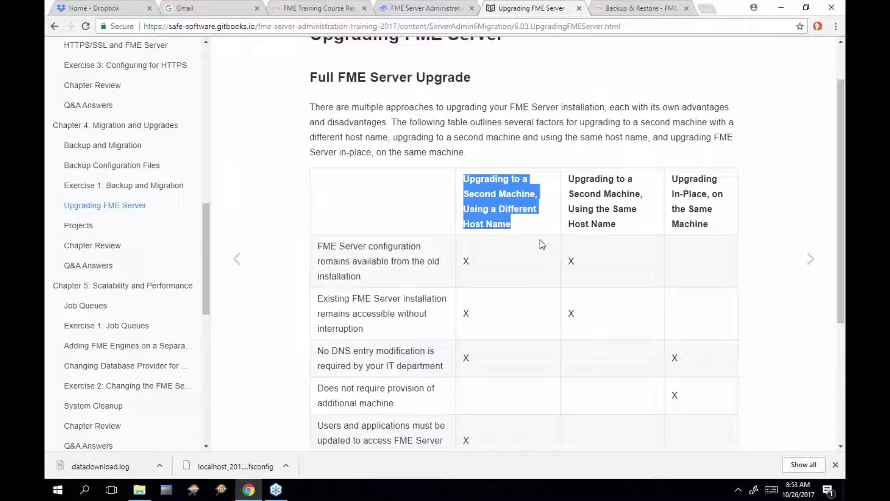
pyautogui.scroll(-1, 541, 244)
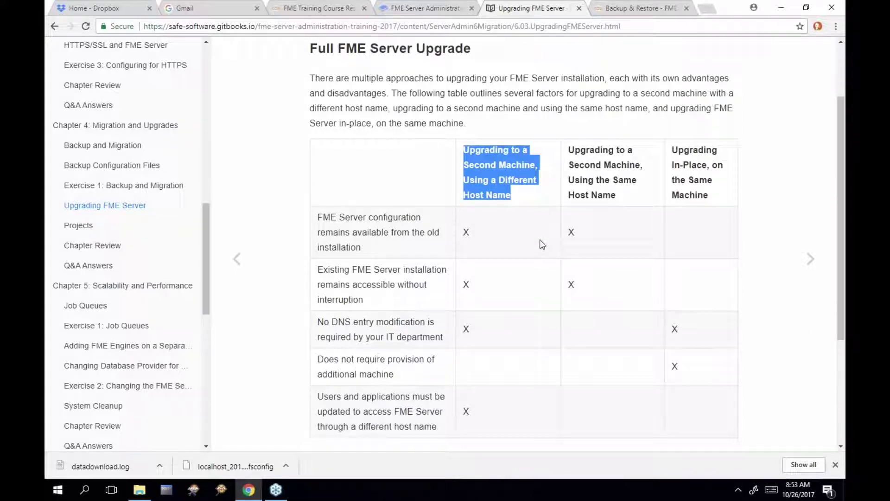
pyautogui.click(570, 148)
pyautogui.moveTo(570, 148); pyautogui.dragTo(617, 197)
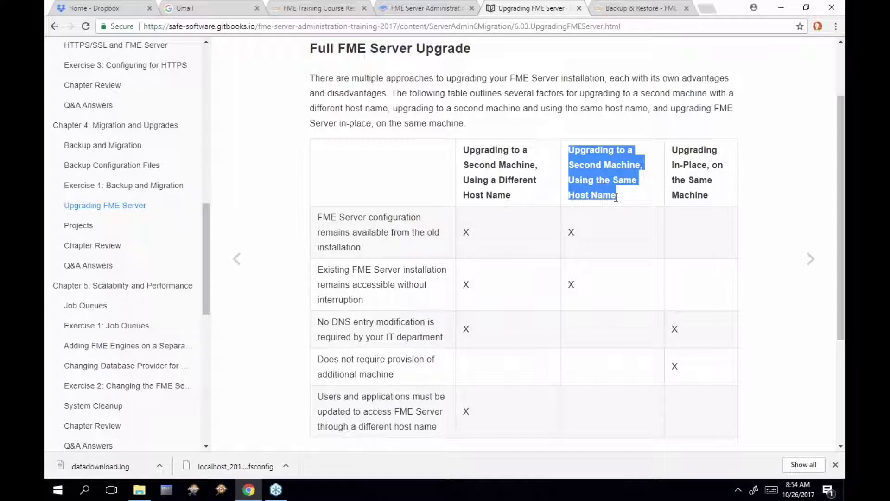
pyautogui.moveTo(463, 149); pyautogui.dragTo(519, 194)
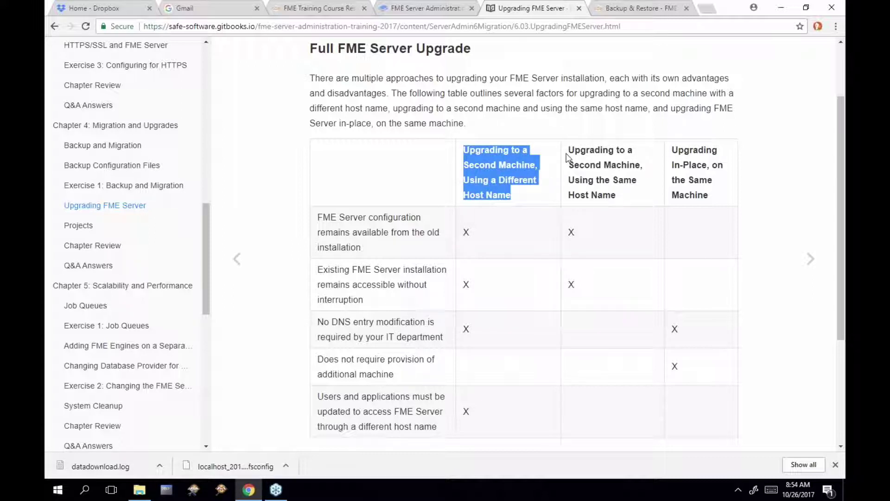
pyautogui.moveTo(569, 149); pyautogui.dragTo(616, 204)
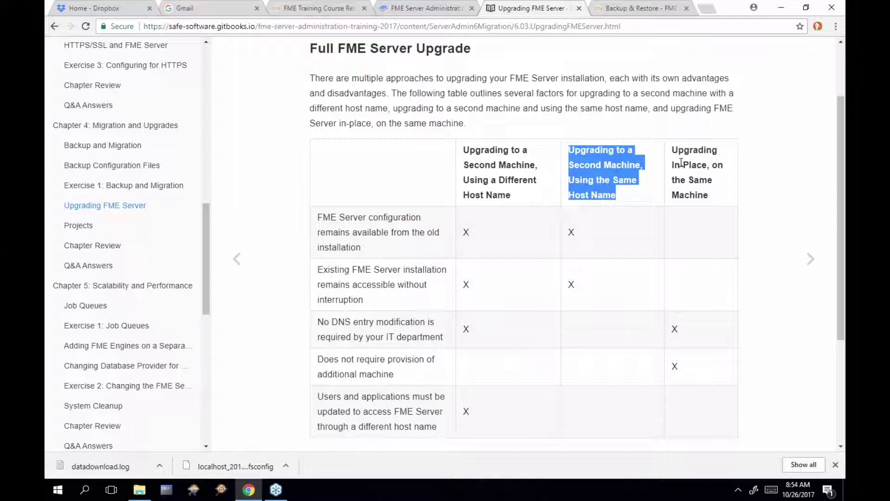
pyautogui.click(673, 147)
pyautogui.moveTo(673, 146); pyautogui.dragTo(710, 193)
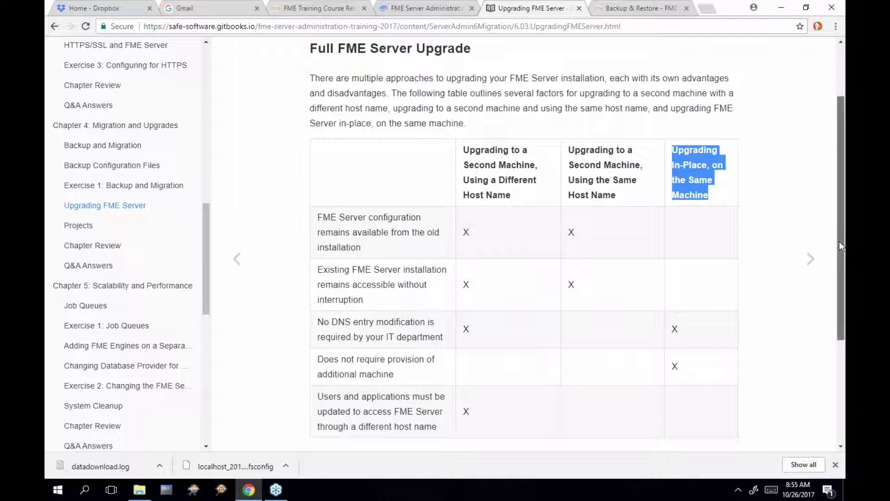
# Scroll to FME Engine Only Upgrade, select its heading, and advance to the Projects page
pyautogui.moveTo(839, 241); pyautogui.dragTo(831, 322)
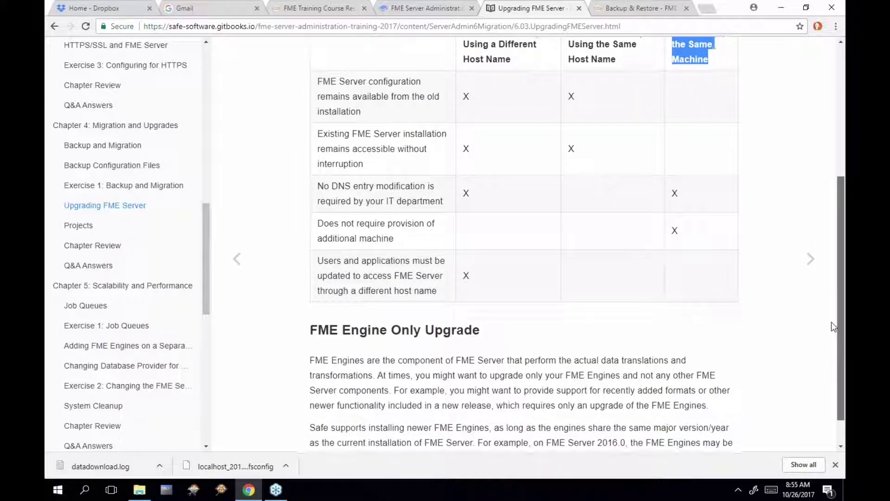
pyautogui.rightClick(833, 328)
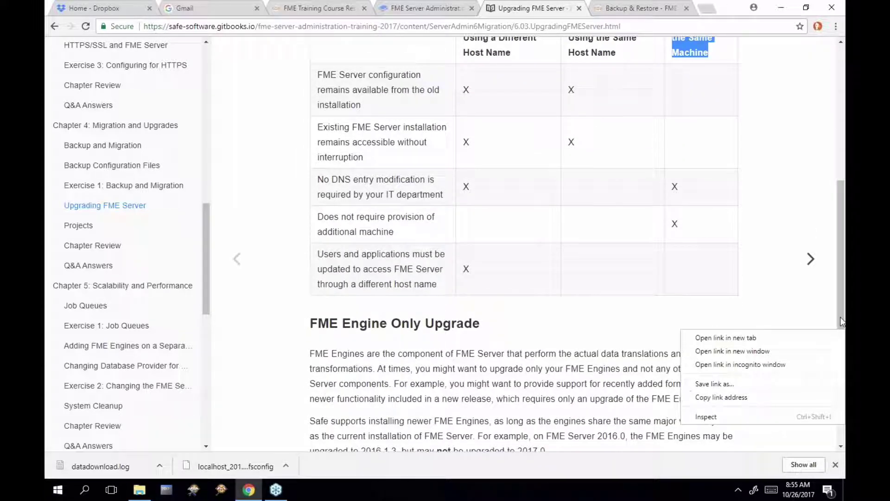
pyautogui.click(840, 318)
pyautogui.moveTo(841, 318); pyautogui.dragTo(841, 349)
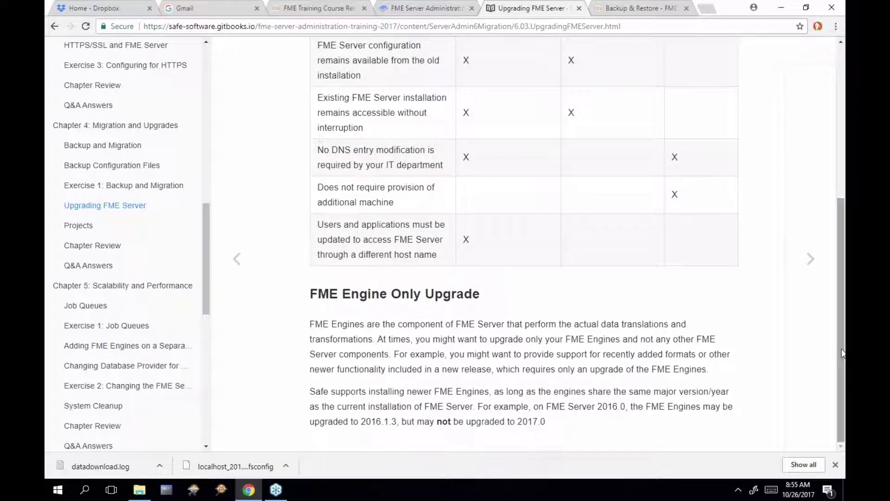
pyautogui.moveTo(309, 294); pyautogui.dragTo(482, 297)
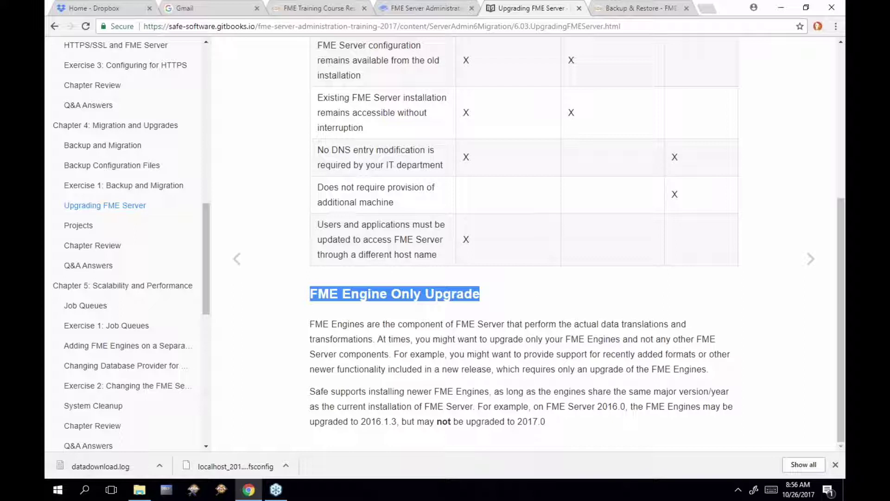
pyautogui.click(808, 259)
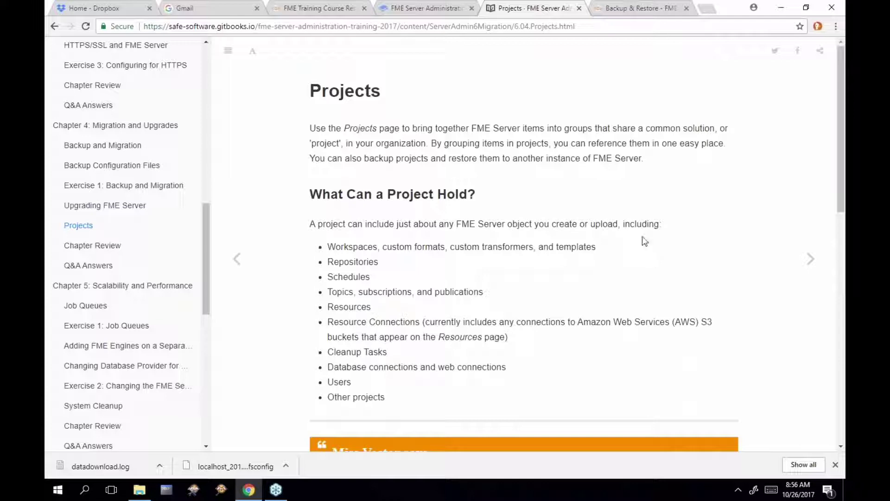
# Switch to the FME Server tab, go to Projects, and start a new project
pyautogui.click(614, 14)
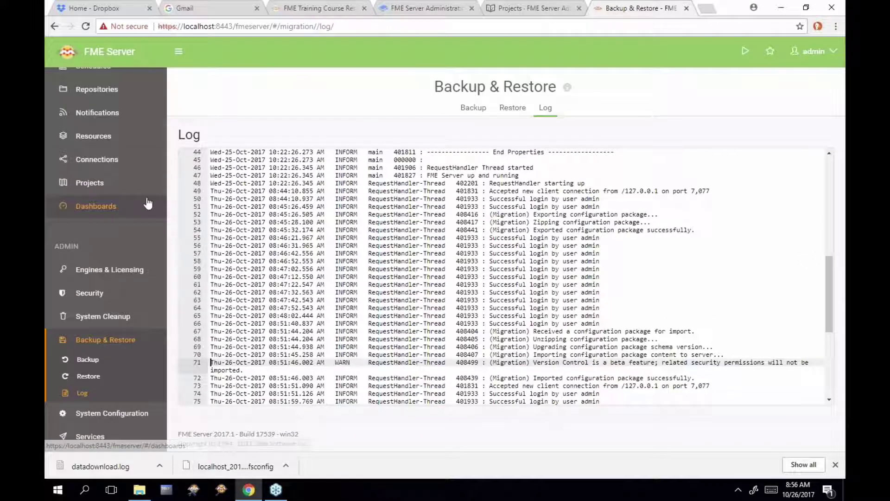
pyautogui.click(125, 190)
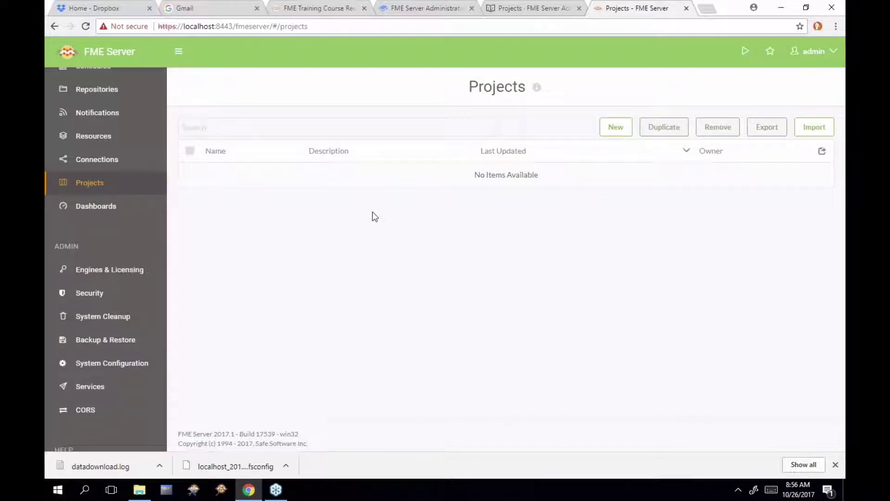
pyautogui.click(605, 131)
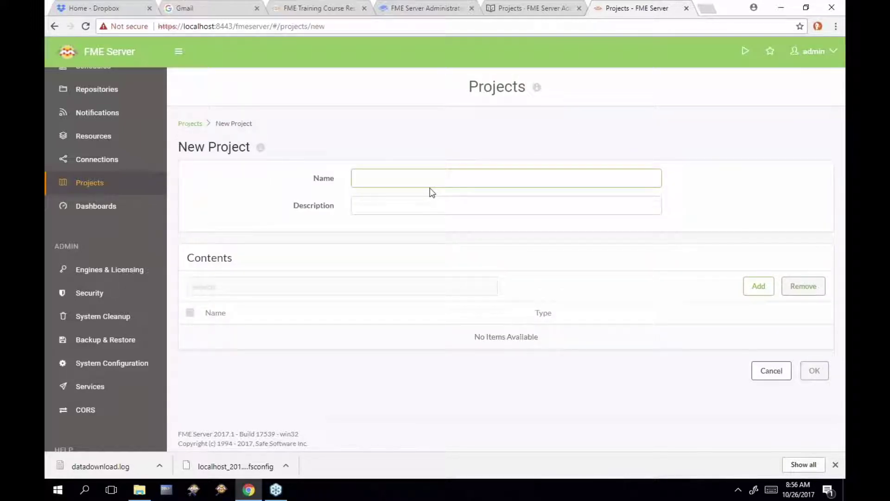
# Name the new project 'Example Project' and open the Add Project Item(s) dialog
pyautogui.write('Example Proj')
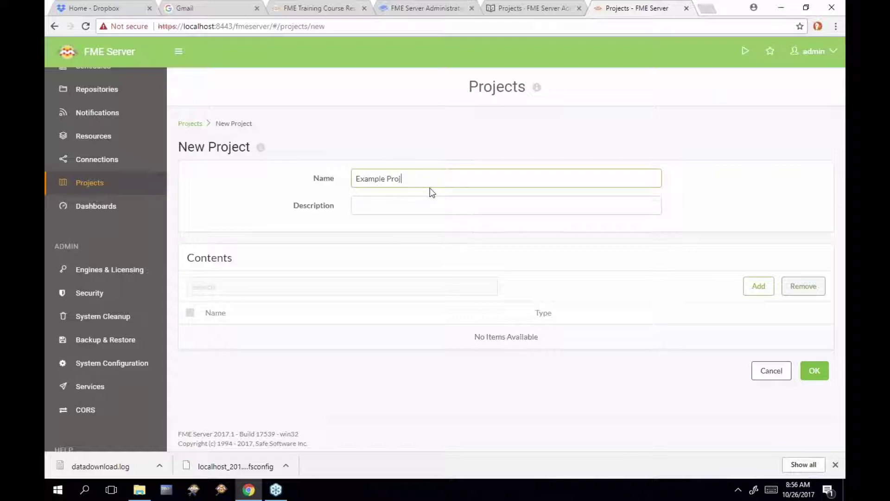
pyautogui.write('ect')
pyautogui.click(757, 288)
# Browse the item category list, then close the Add Project Item(s) dialog without adding anything
pyautogui.click(321, 106)
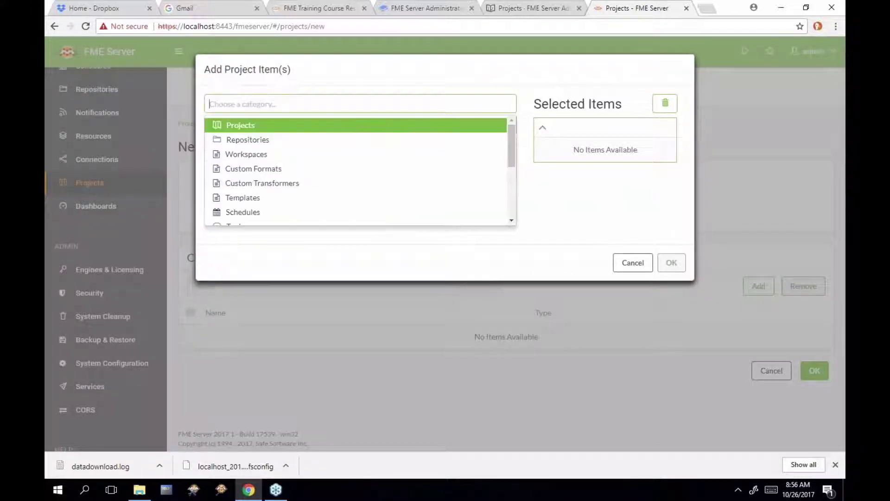
pyautogui.moveTo(509, 147); pyautogui.dragTo(508, 209)
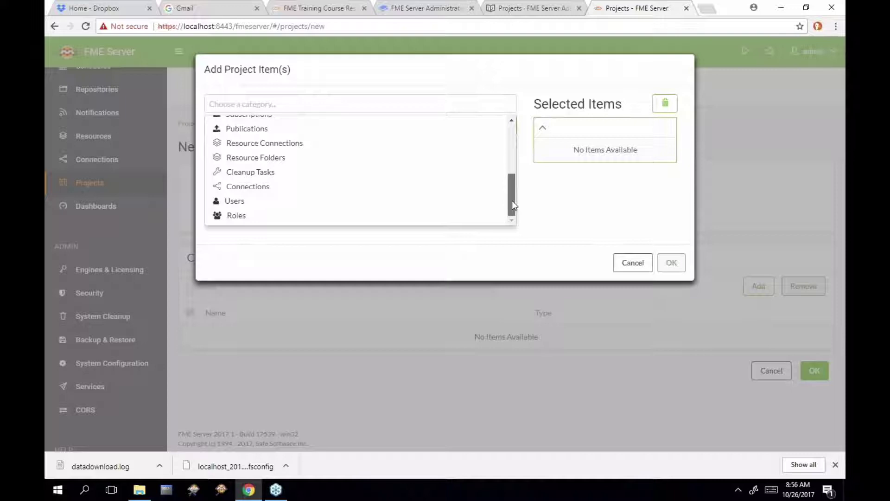
pyautogui.moveTo(512, 201); pyautogui.dragTo(520, 182)
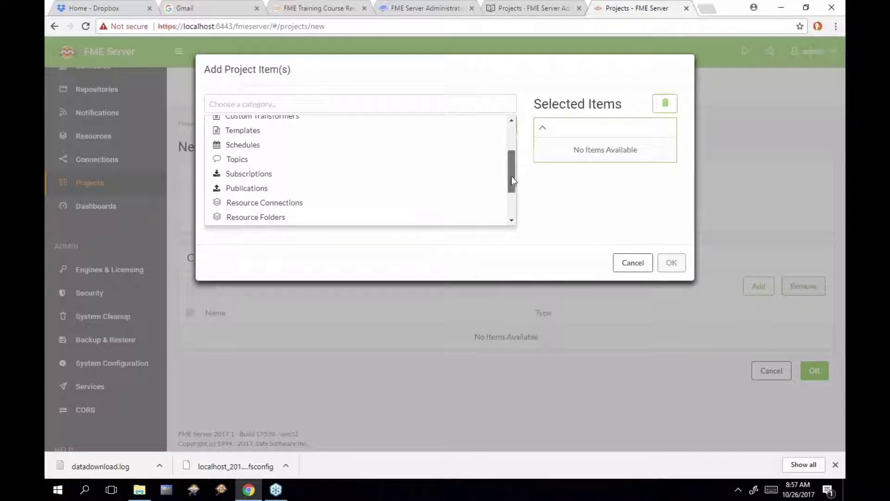
pyautogui.moveTo(511, 177); pyautogui.dragTo(515, 149)
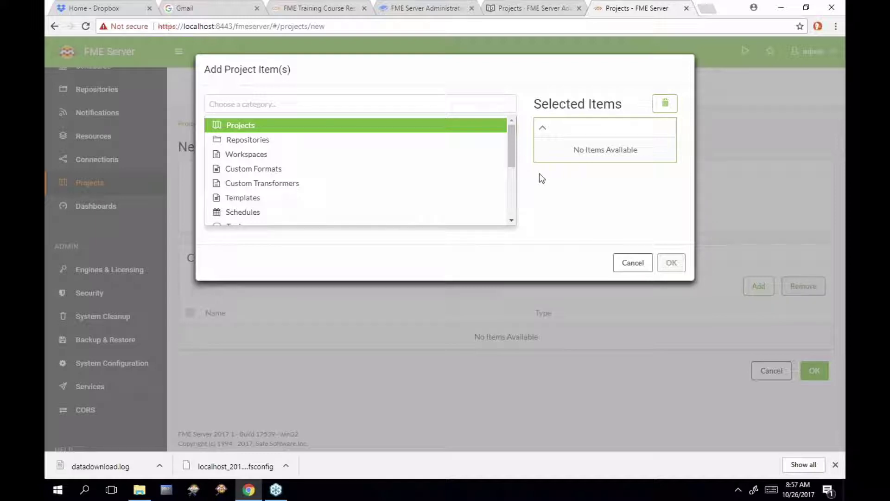
pyautogui.moveTo(512, 162); pyautogui.dragTo(507, 236)
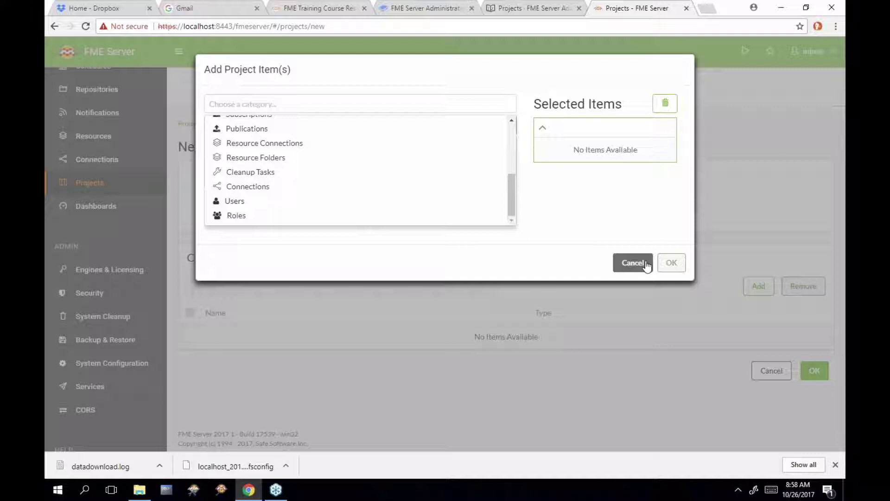
pyautogui.click(647, 266)
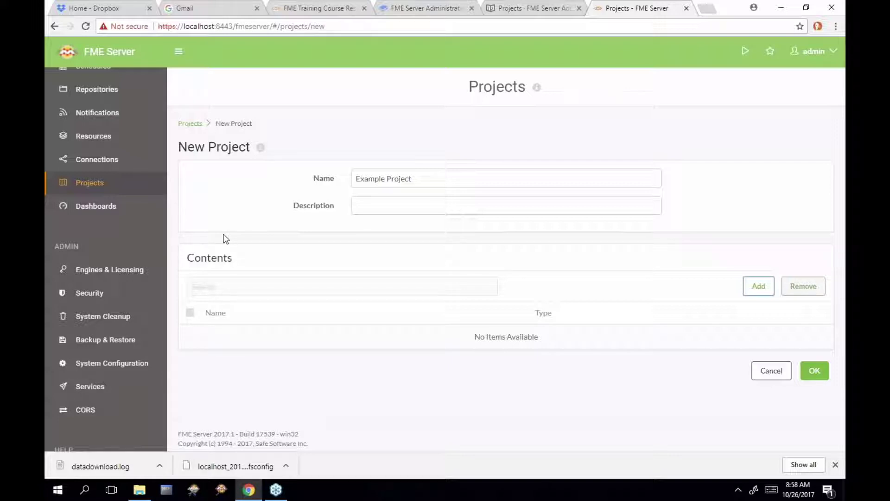
# Scroll the Backup & Restore Log tab to its latest entries, then return to the training's Projects tab
pyautogui.click(143, 344)
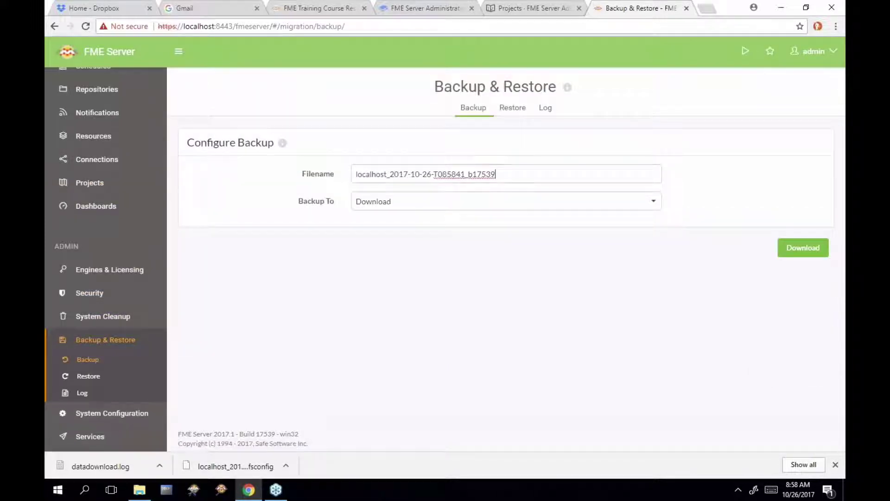
pyautogui.click(546, 108)
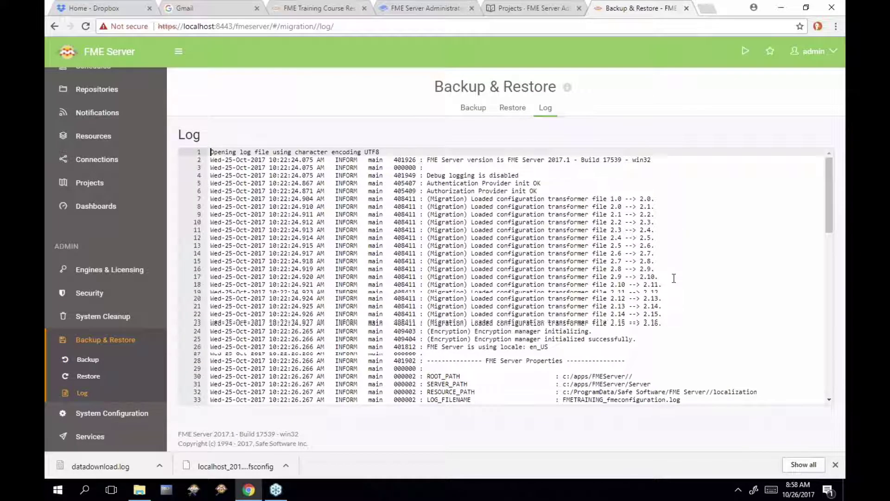
pyautogui.scroll(-15, 674, 278)
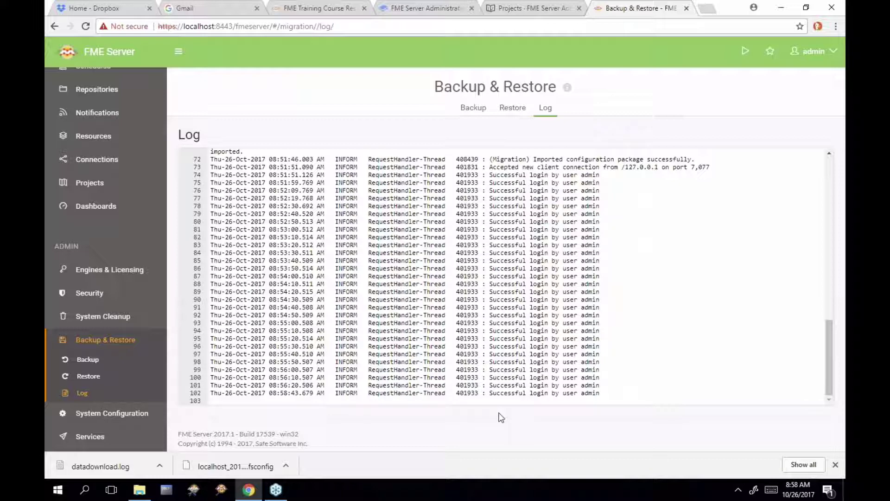
pyautogui.click(566, 12)
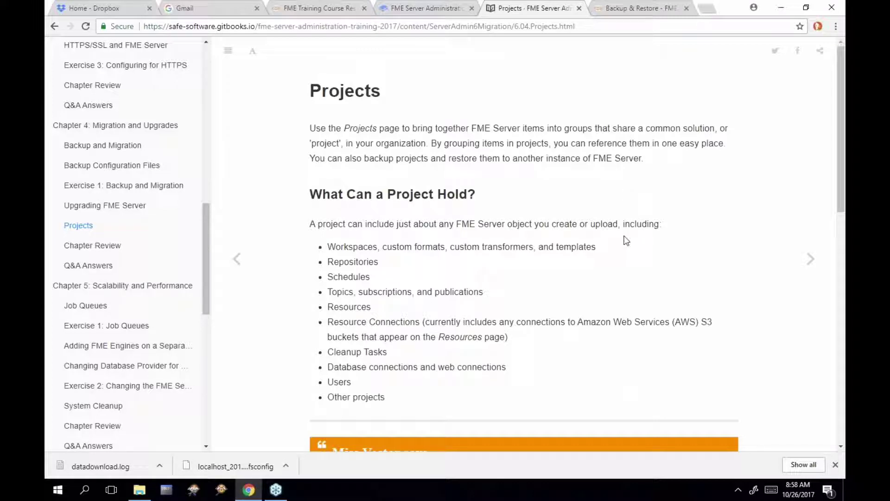
# Scroll through the training's Projects page, then bring up File Explorer on the Downloads folder
pyautogui.scroll(-4, 626, 239)
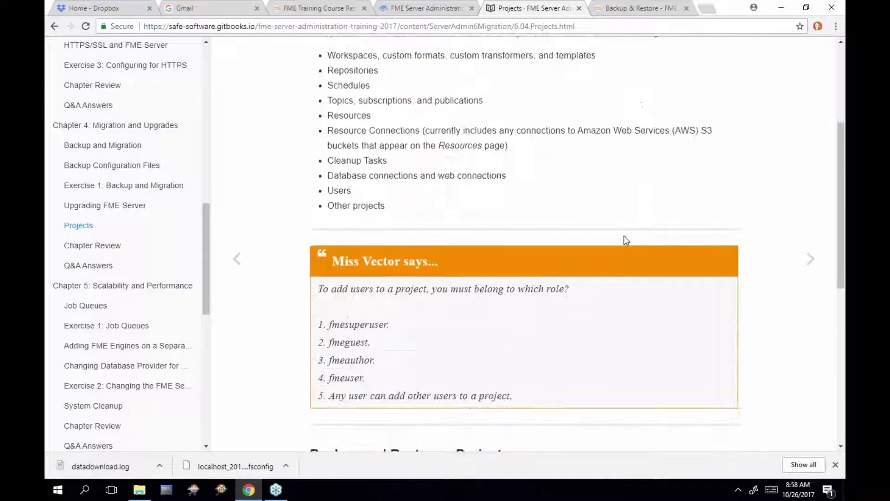
pyautogui.scroll(-2, 626, 240)
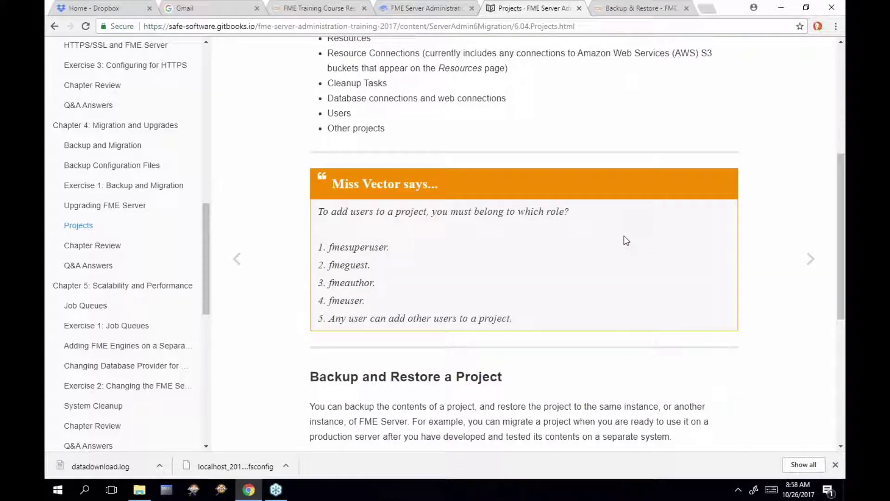
pyautogui.scroll(2, 626, 239)
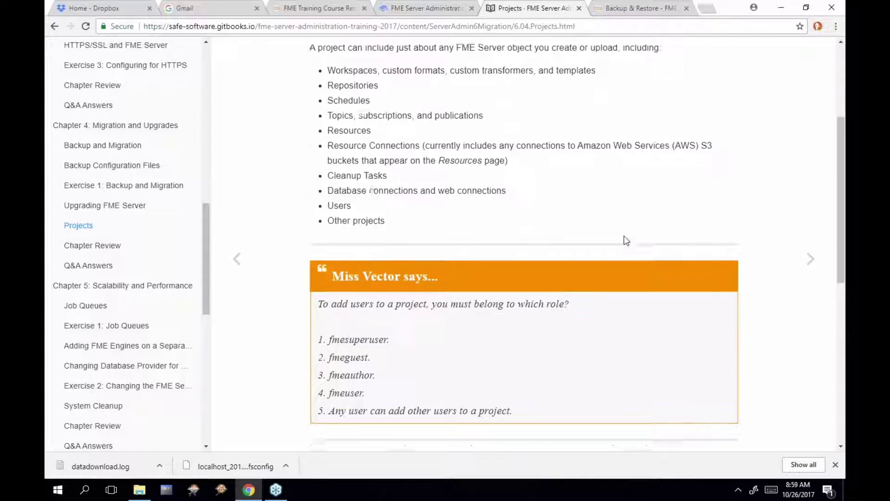
pyautogui.scroll(-7, 626, 240)
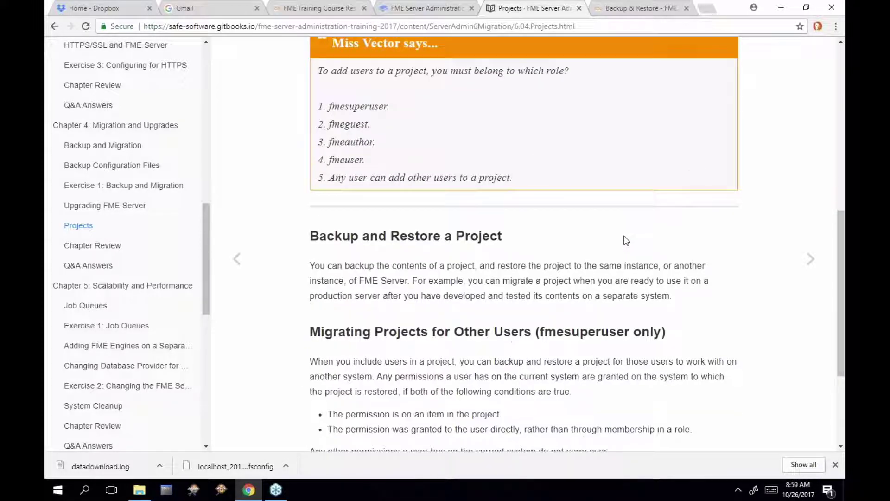
pyautogui.scroll(-1, 626, 240)
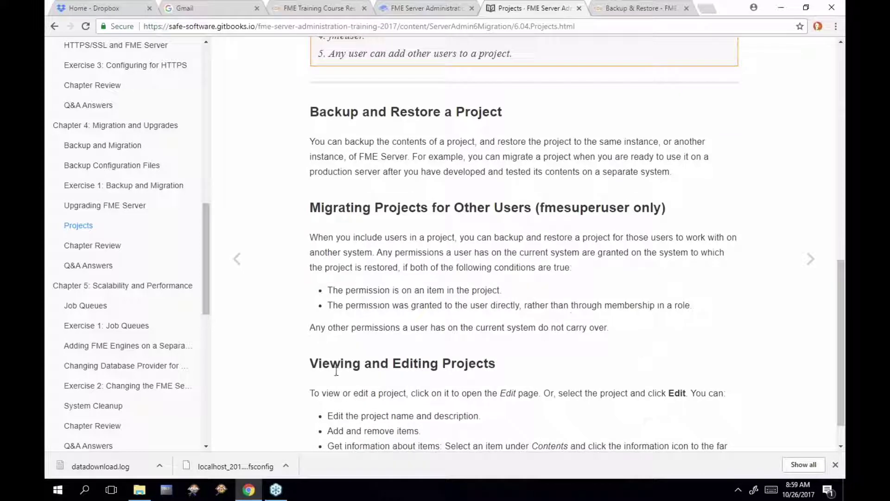
pyautogui.click(140, 490)
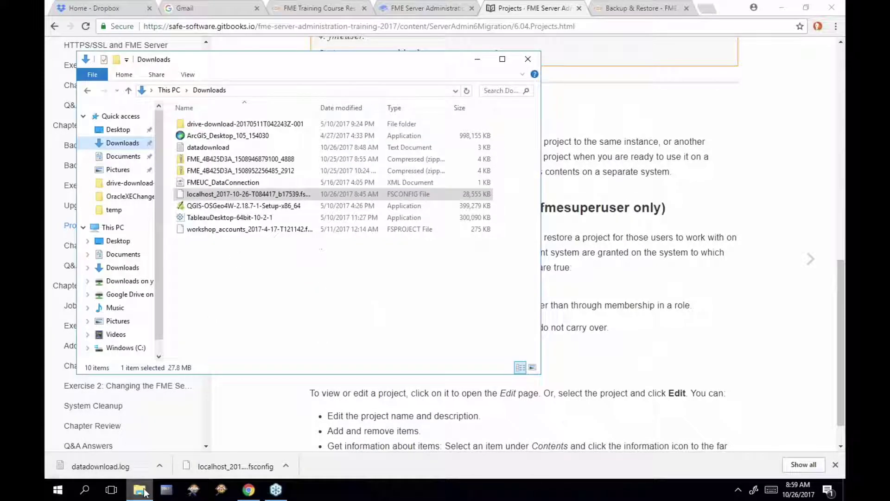
# Browse the Windows (C:) drive folders, including FMEData2017, then return to the Chrome training page
pyautogui.click(140, 351)
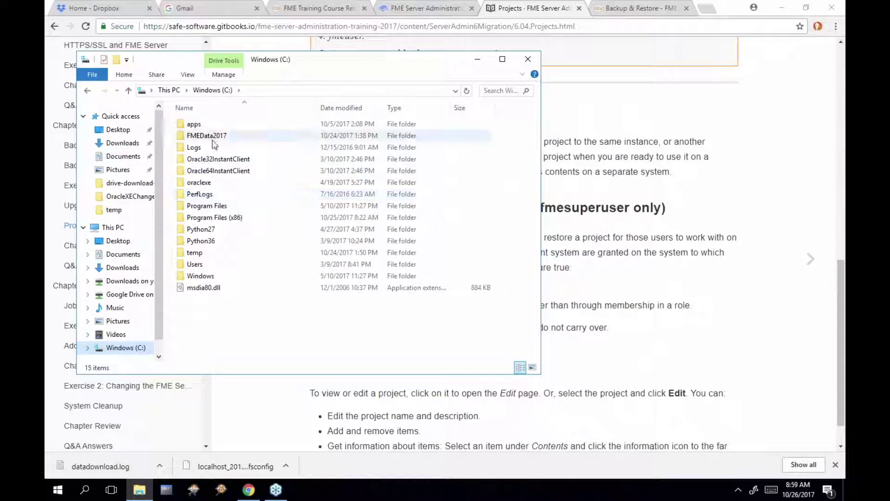
pyautogui.moveTo(214, 143)
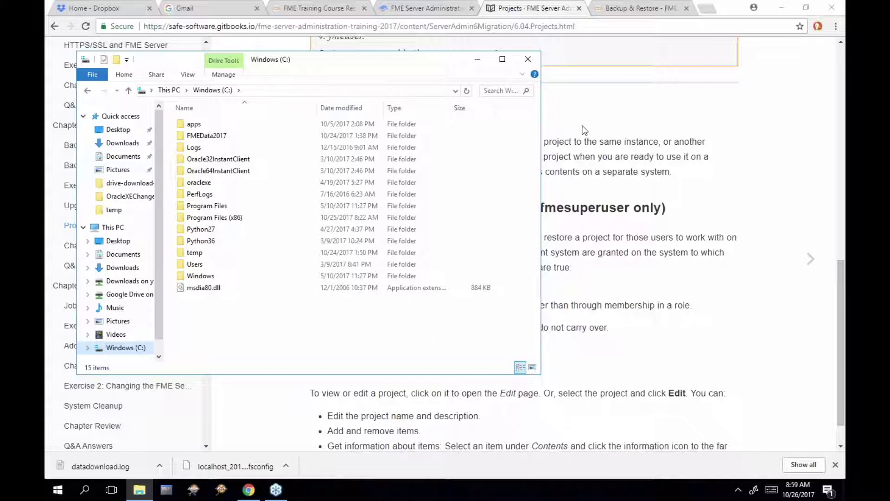
pyautogui.click(557, 11)
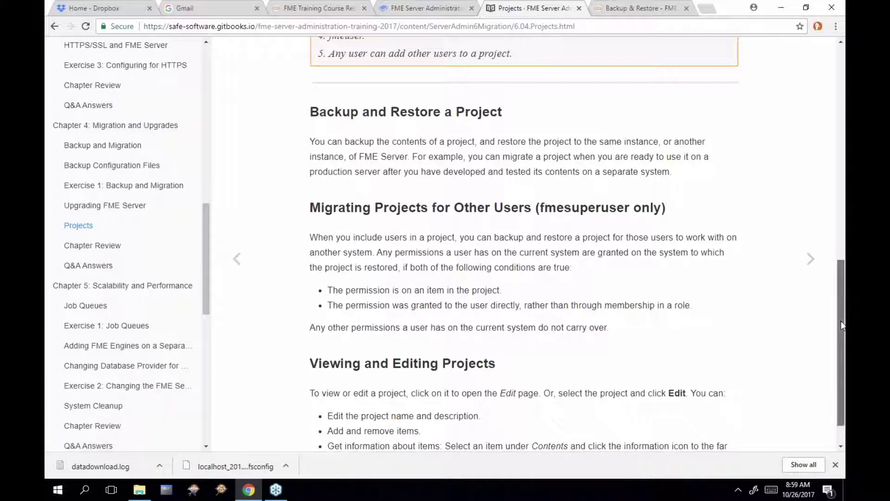
# Finish the Projects page and go to Chapter 4's Chapter Review, highlighting the first Theory point
pyautogui.scroll(-1, 842, 325)
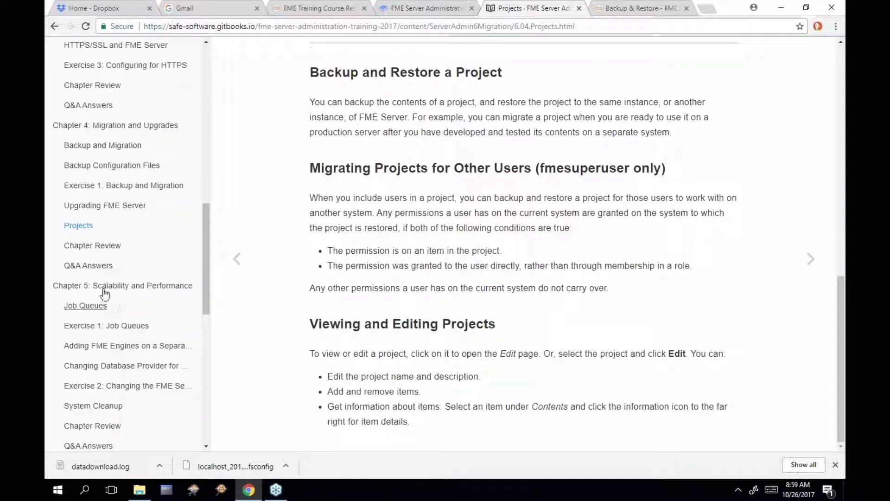
pyautogui.click(92, 246)
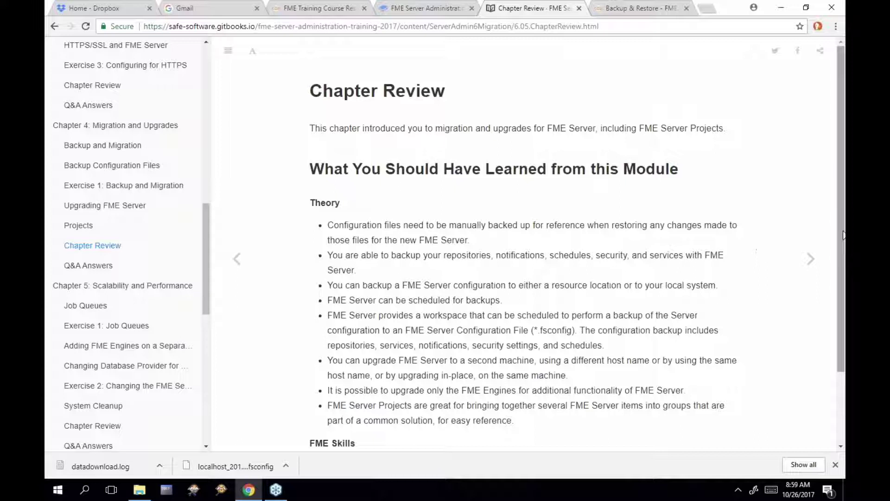
pyautogui.moveTo(844, 234); pyautogui.dragTo(844, 268)
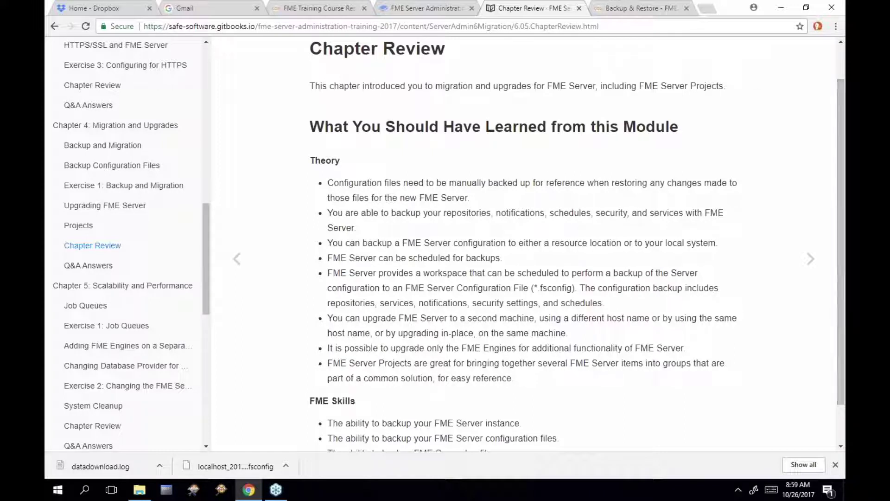
pyautogui.moveTo(327, 184); pyautogui.dragTo(534, 185)
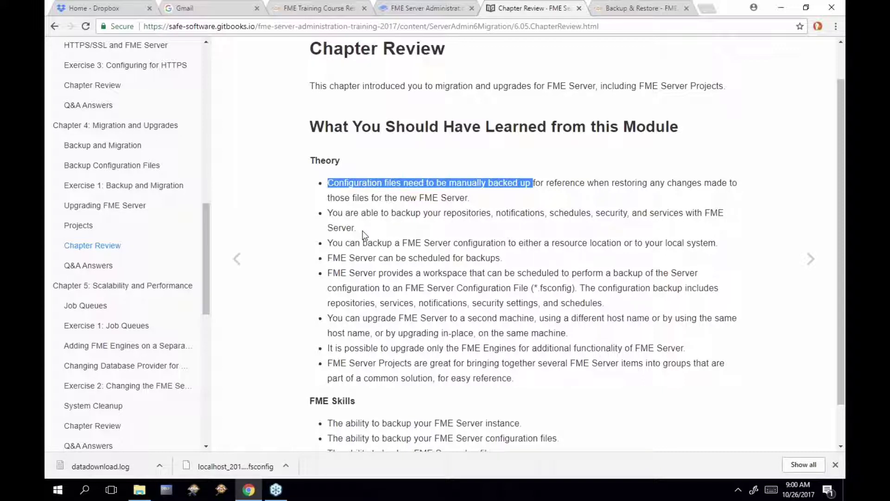
pyautogui.click(328, 215)
pyautogui.moveTo(328, 215); pyautogui.dragTo(357, 227)
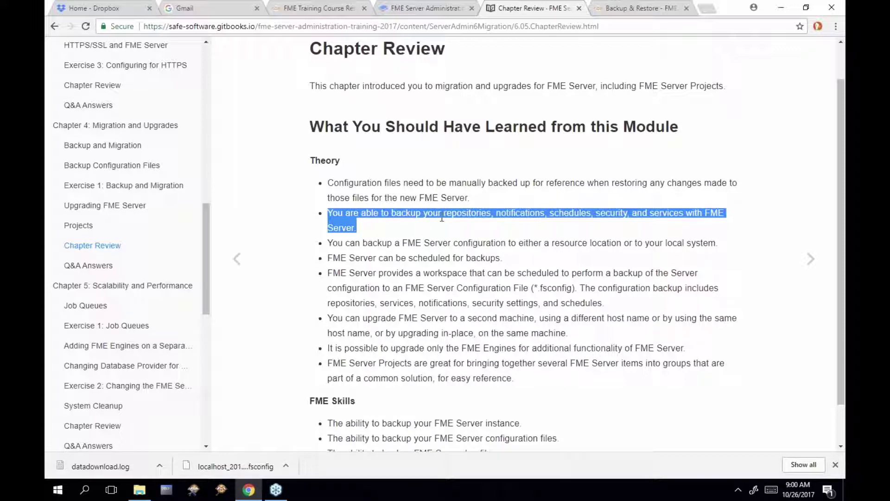
pyautogui.click(329, 363)
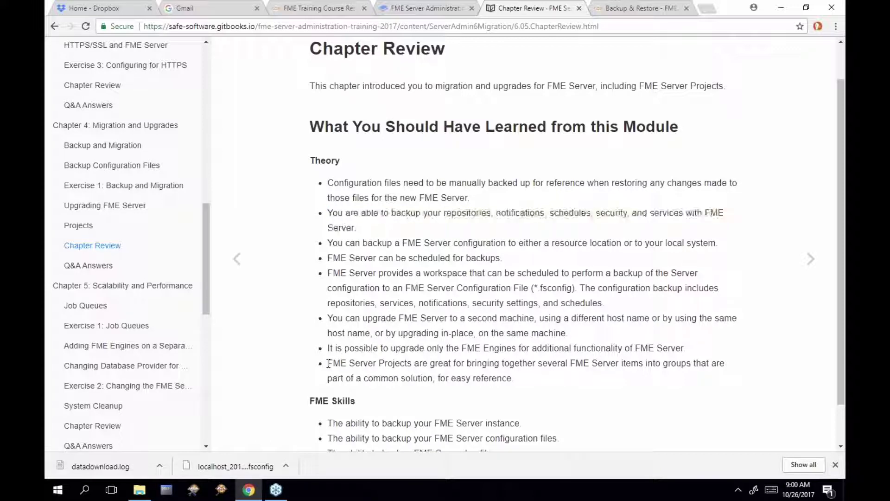
pyautogui.moveTo(328, 363); pyautogui.dragTo(410, 363)
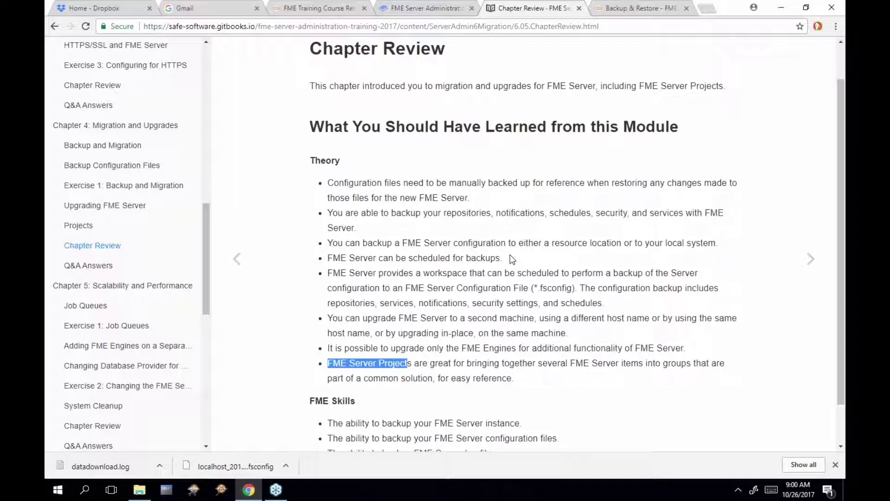
pyautogui.click(328, 243)
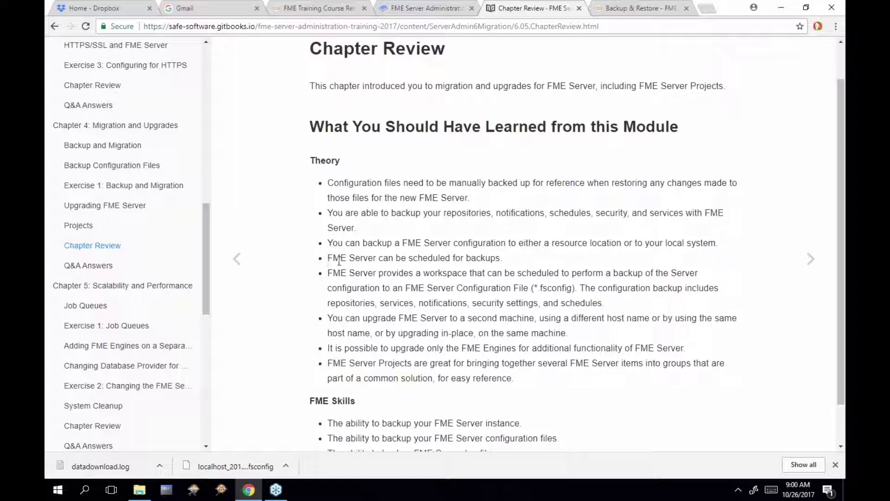
pyautogui.moveTo(328, 258); pyautogui.dragTo(505, 268)
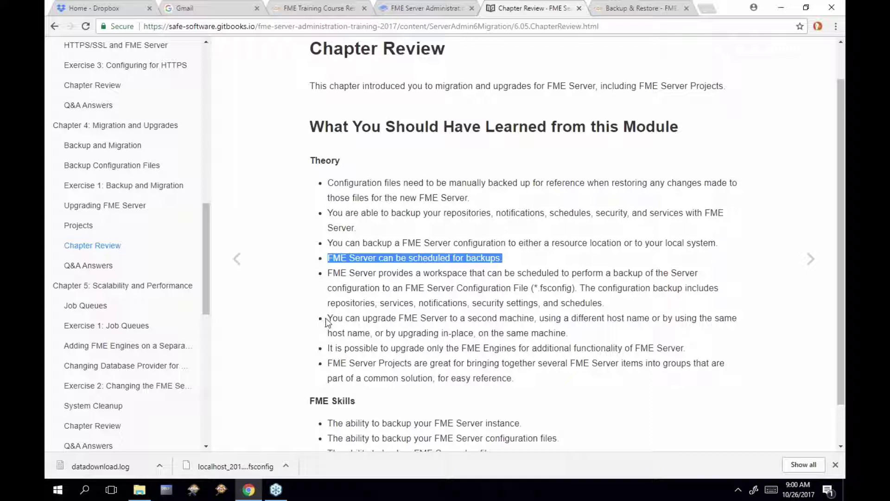
pyautogui.moveTo(329, 318); pyautogui.dragTo(587, 315)
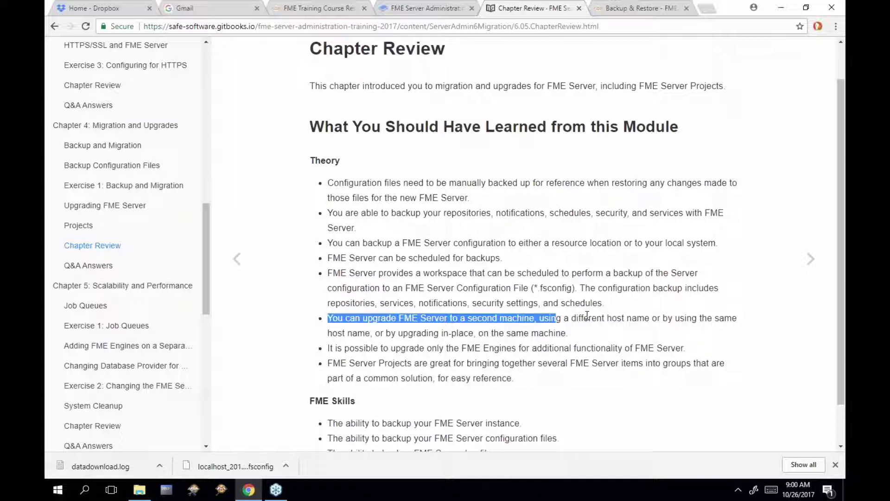
pyautogui.click(587, 315)
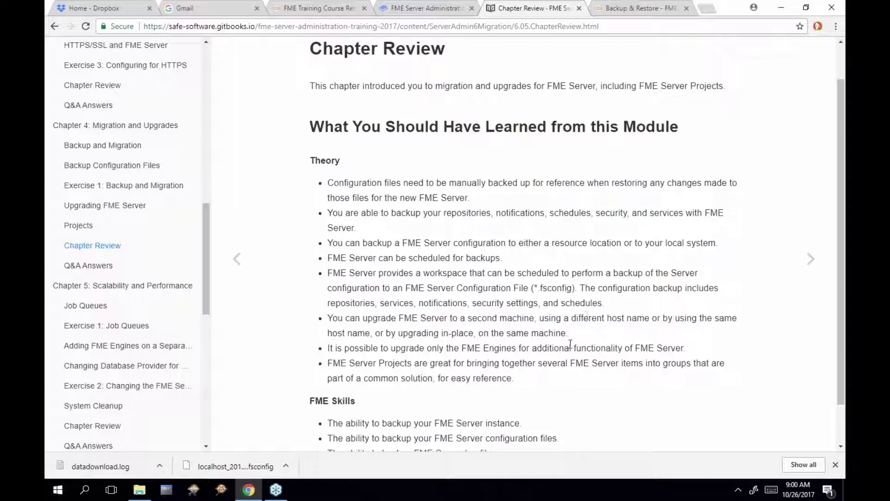
pyautogui.moveTo(571, 333); pyautogui.dragTo(399, 333)
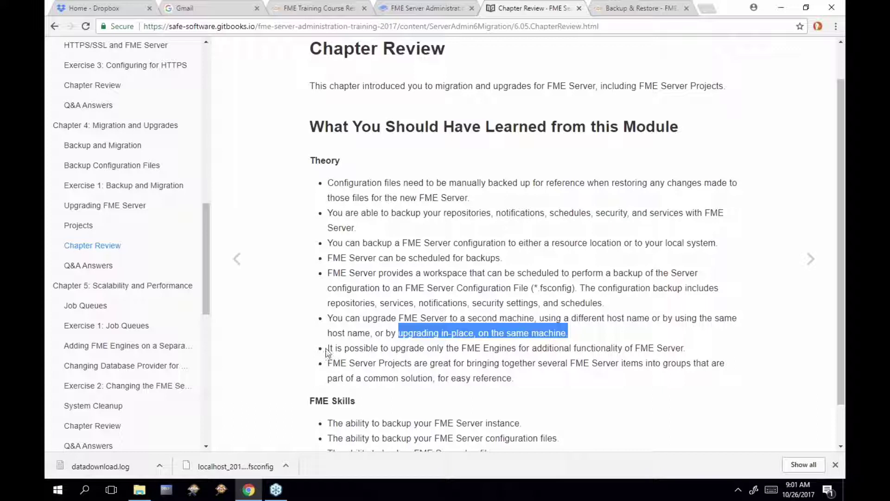
pyautogui.moveTo(458, 348); pyautogui.dragTo(520, 347)
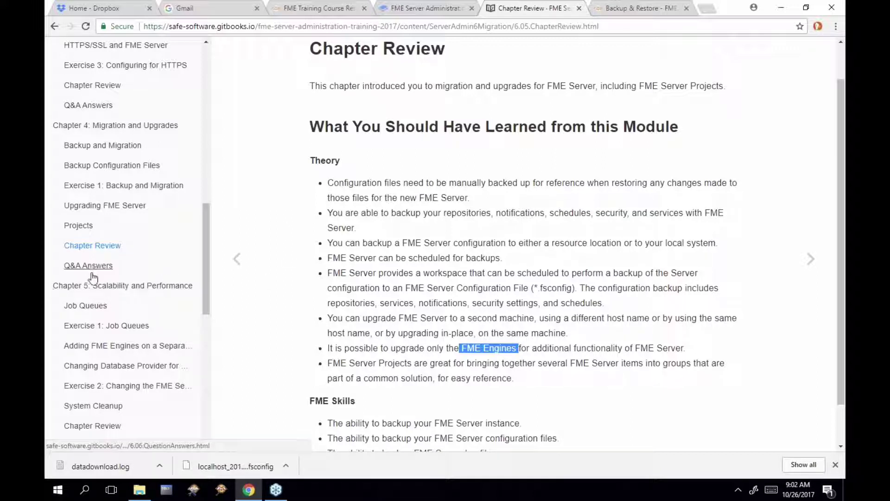
# Go to 'Chapter 5: Scalability and Performance' and then its Job Queues page
pyautogui.click(97, 290)
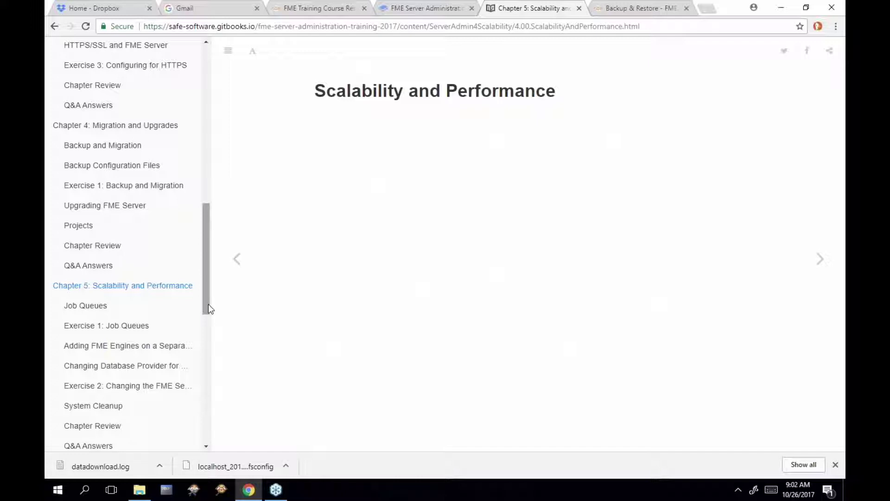
pyautogui.moveTo(206, 301); pyautogui.dragTo(204, 331)
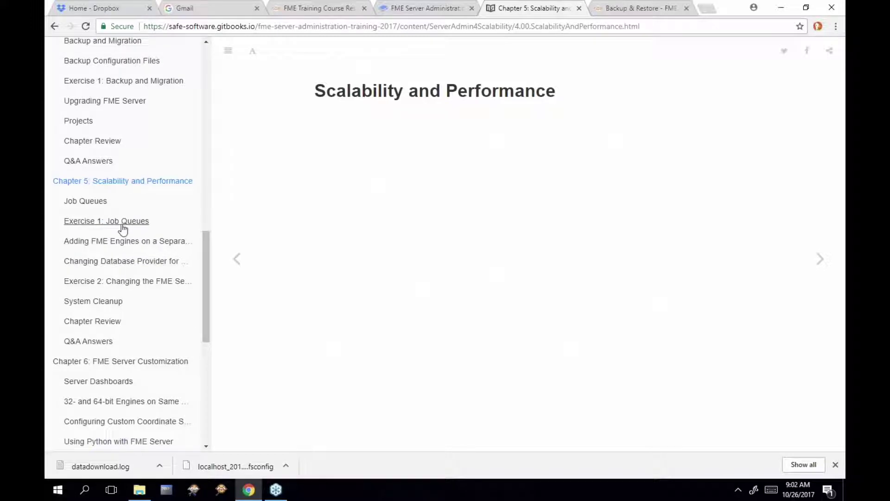
pyautogui.click(102, 211)
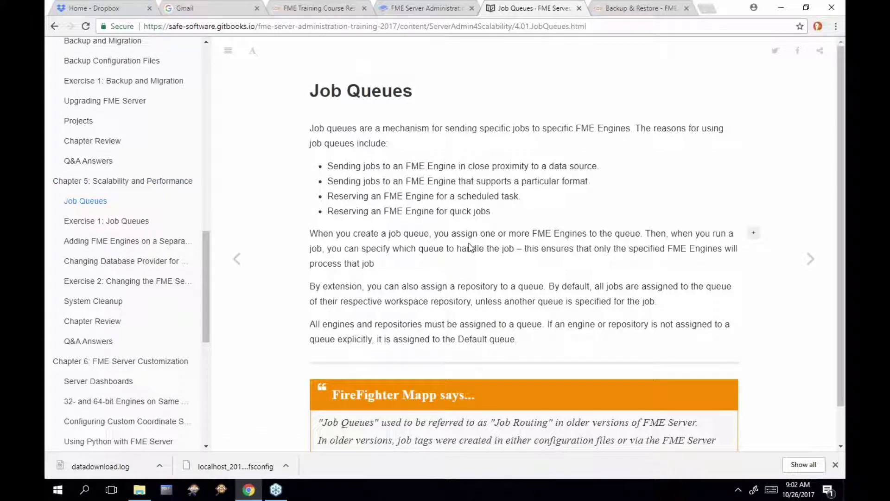
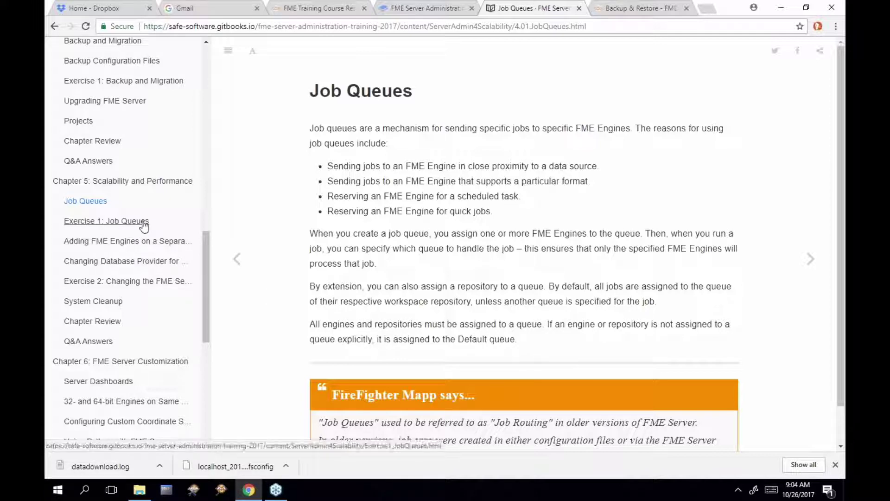
# Open the 'Exercise 1: Job Queues' page in Chapter 5 of the training guide
pyautogui.click(139, 223)
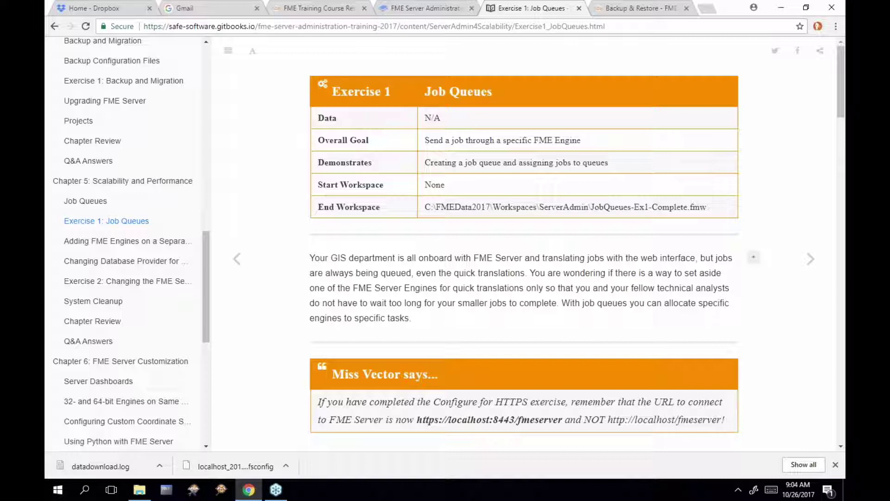
# Switch to the FME Server tab showing the Backup & Restore import log
pyautogui.click(645, 11)
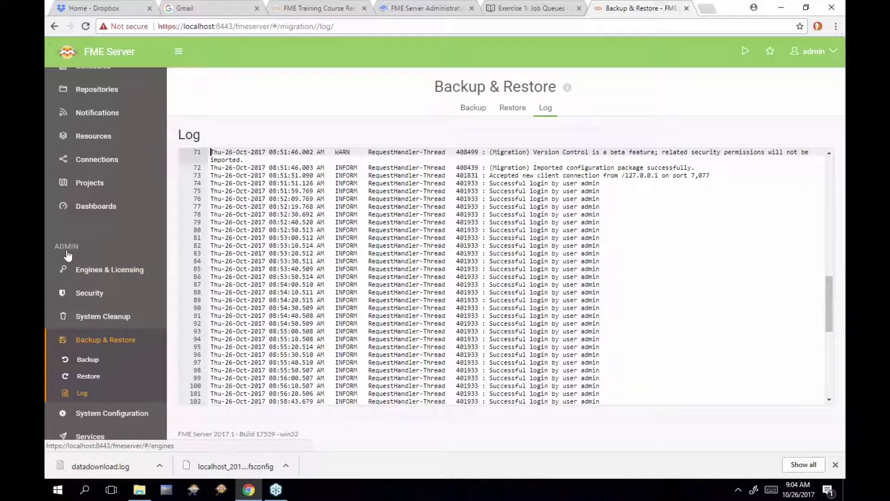
# Raise localhost's engines from 2 to 4 in Engines & Licensing, within the MAX_ENGINES 10 limit
pyautogui.click(102, 274)
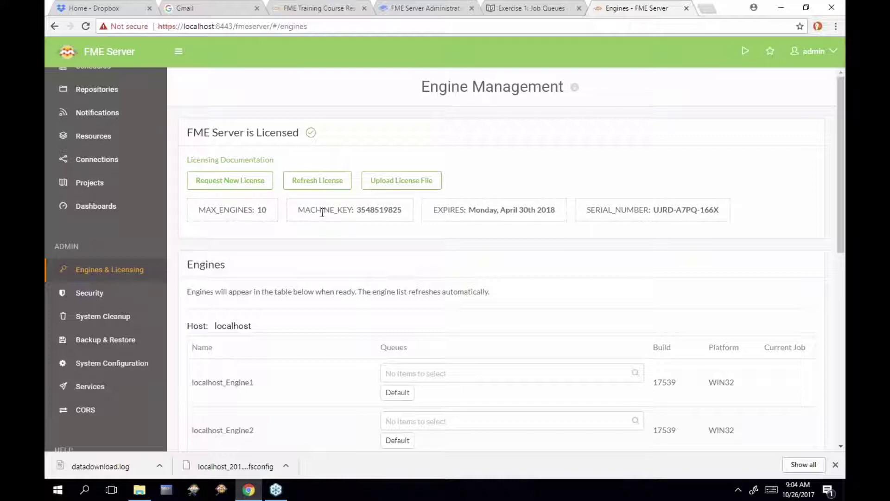
pyautogui.scroll(-3, 323, 213)
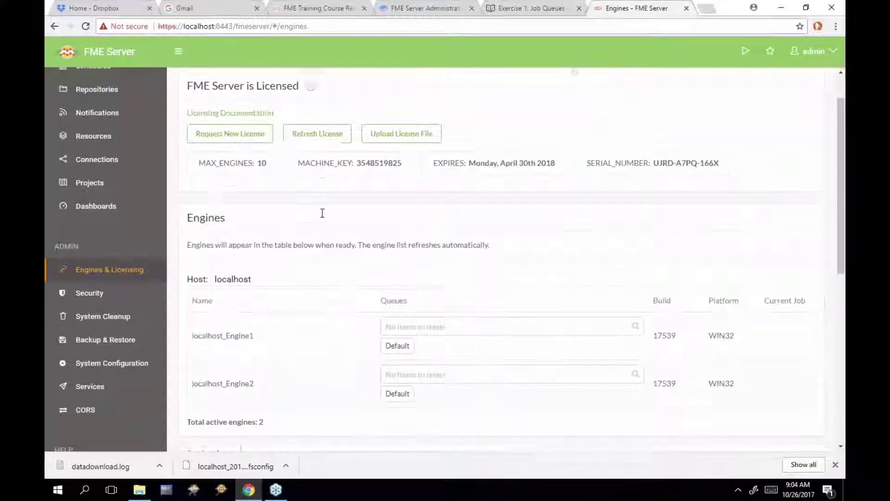
pyautogui.scroll(-2, 391, 370)
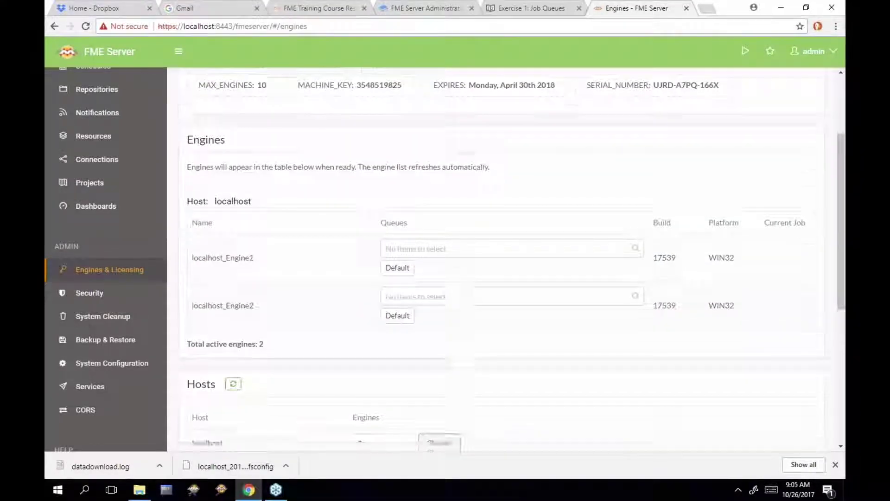
pyautogui.click(373, 382)
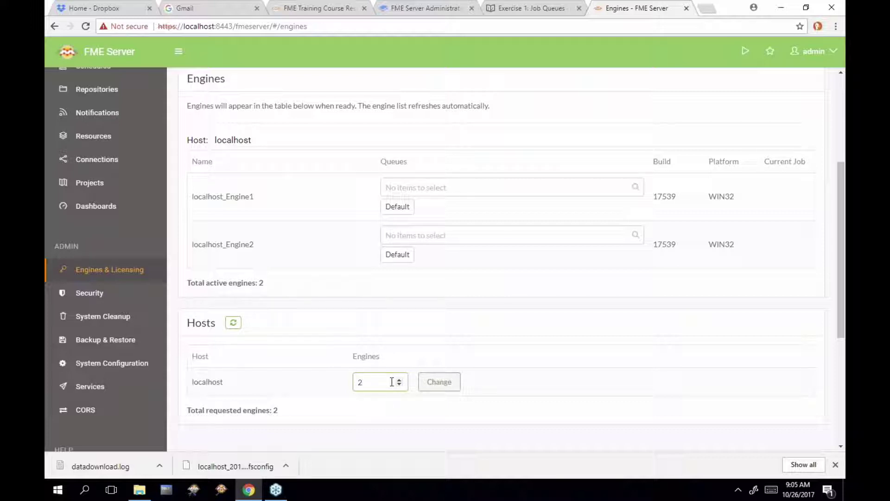
pyautogui.scroll(2, 412, 354)
pyautogui.scroll(2, 412, 353)
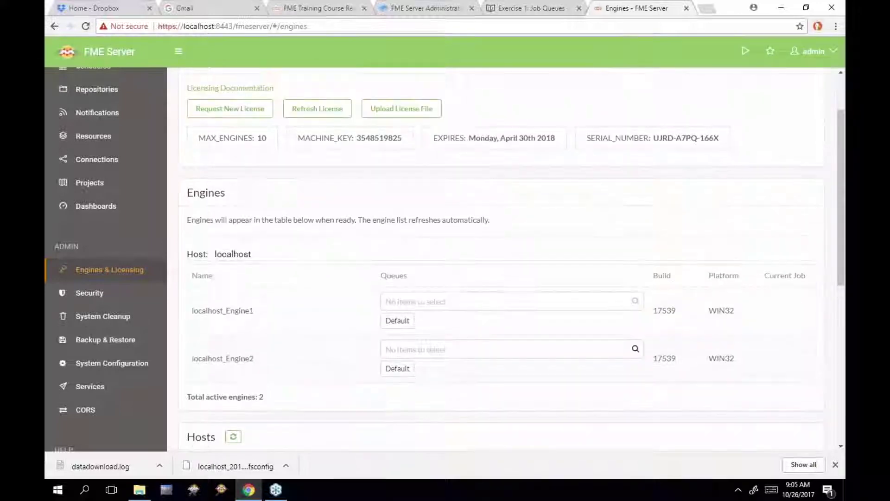
pyautogui.moveTo(204, 165); pyautogui.dragTo(267, 165)
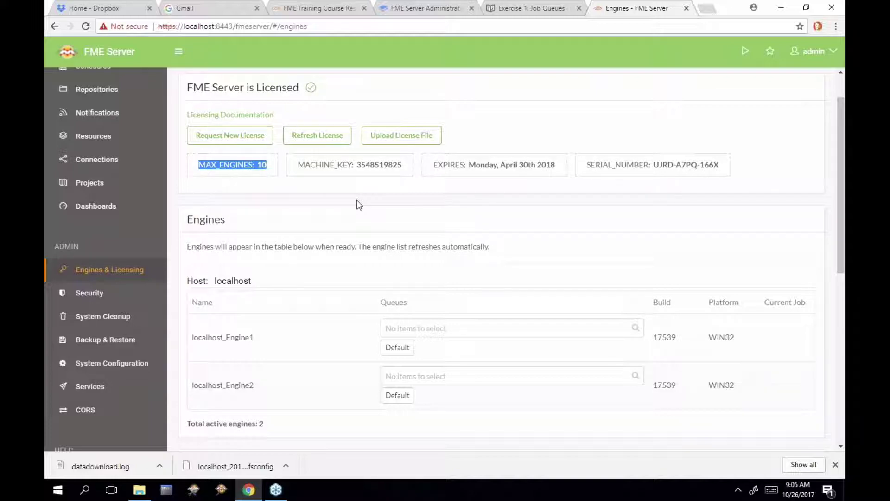
pyautogui.scroll(-3, 358, 206)
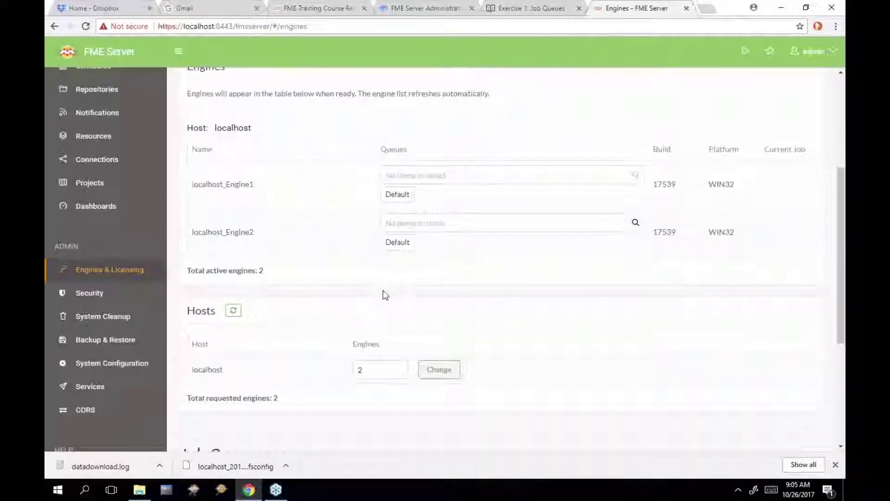
pyautogui.click(399, 367)
pyautogui.click(398, 367)
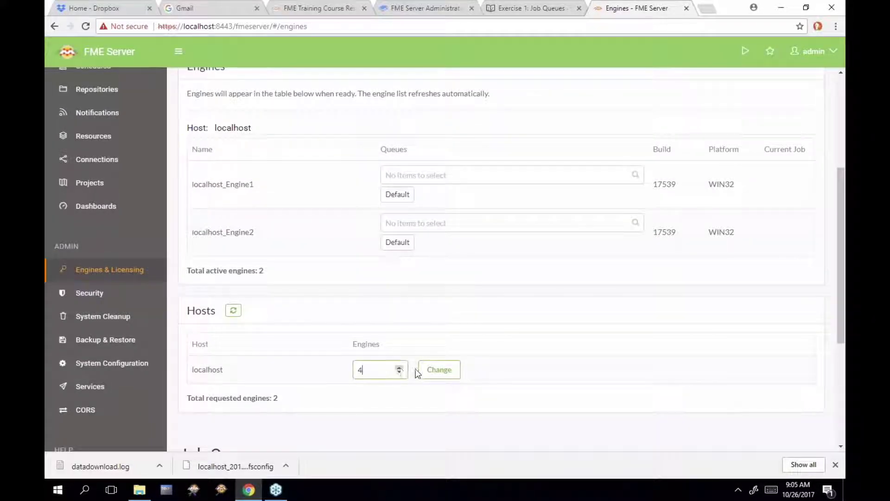
pyautogui.click(438, 376)
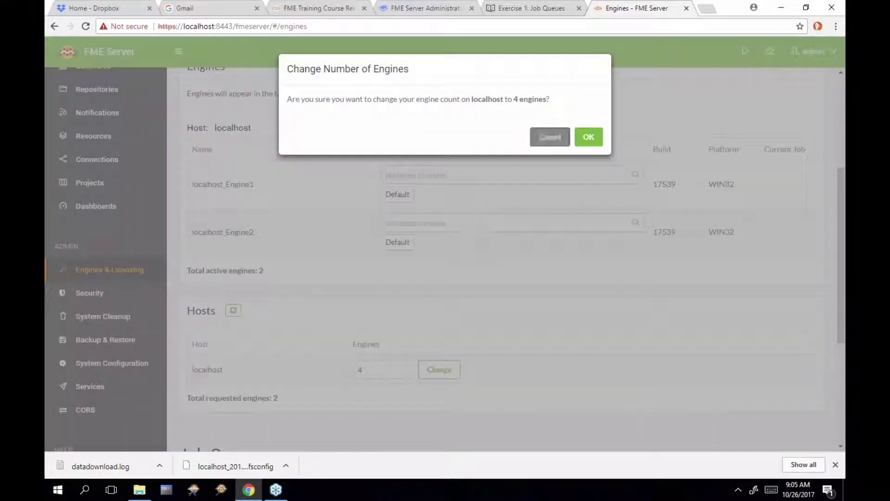
pyautogui.click(595, 137)
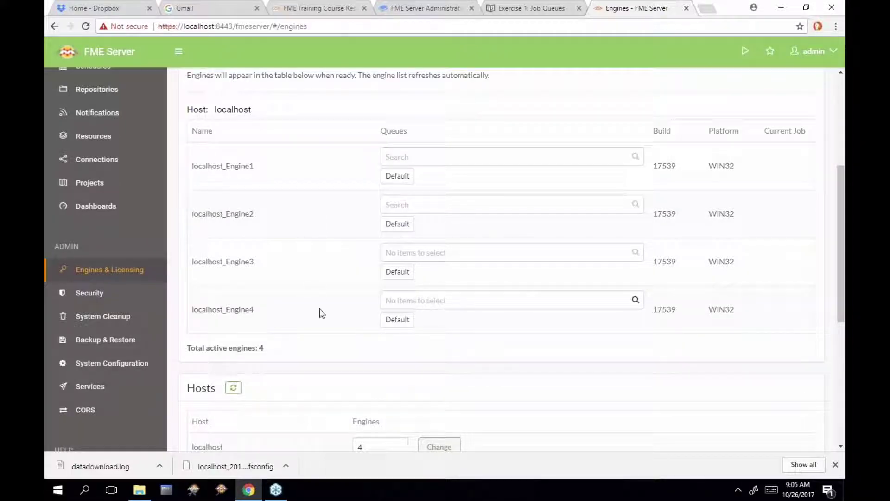
pyautogui.scroll(-1, 319, 308)
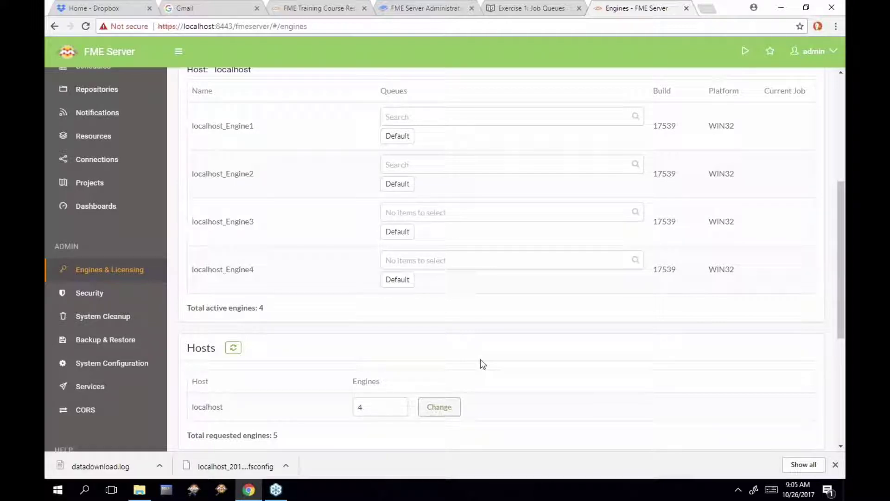
pyautogui.scroll(-1, 482, 364)
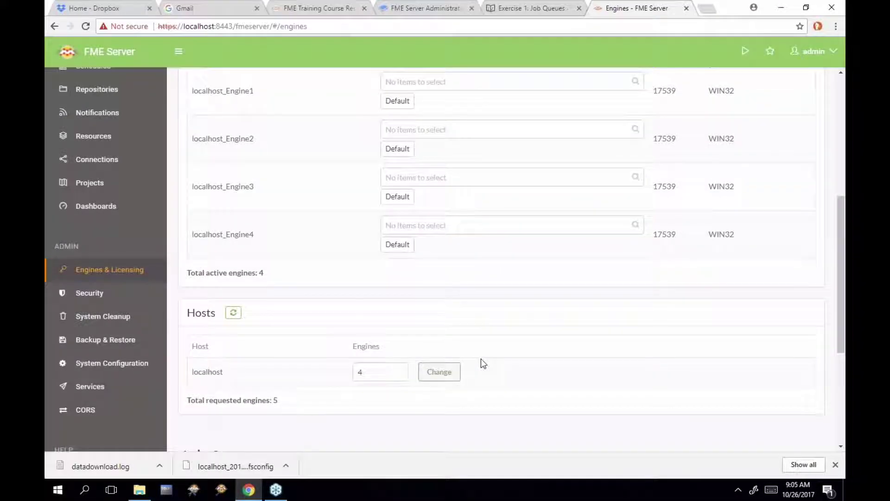
pyautogui.scroll(-3, 481, 360)
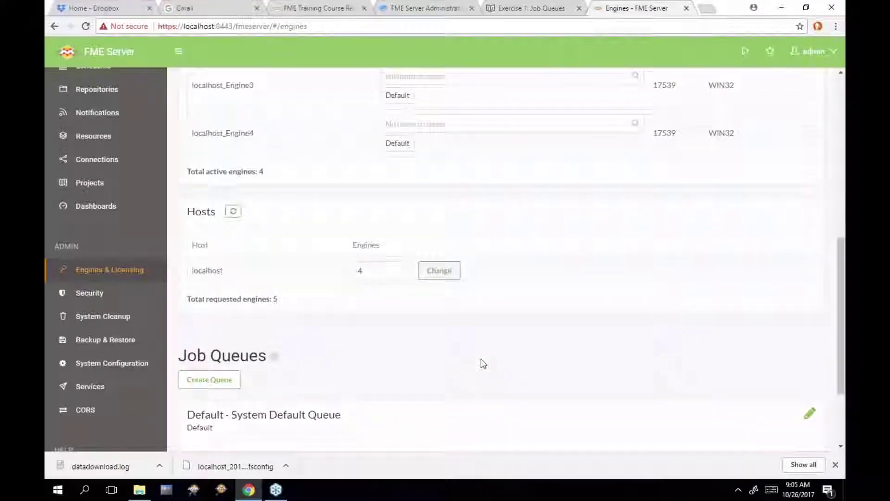
pyautogui.scroll(-3, 481, 359)
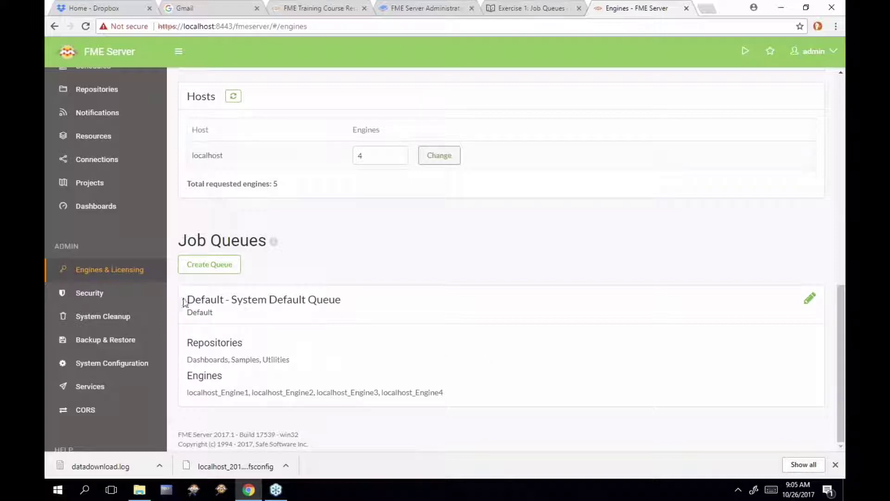
pyautogui.moveTo(185, 299); pyautogui.dragTo(311, 299)
pyautogui.click(328, 363)
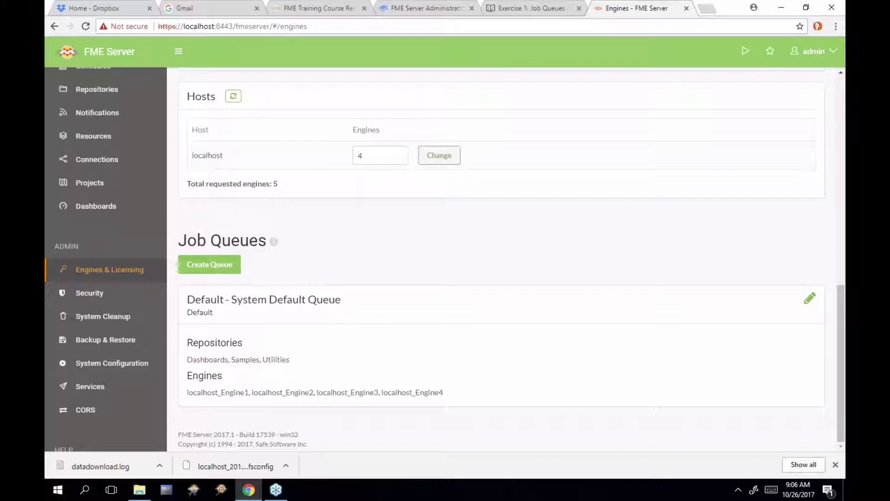
# Create the 'Quick Translations' job queue, which starts with no repositories or engines
pyautogui.click(234, 271)
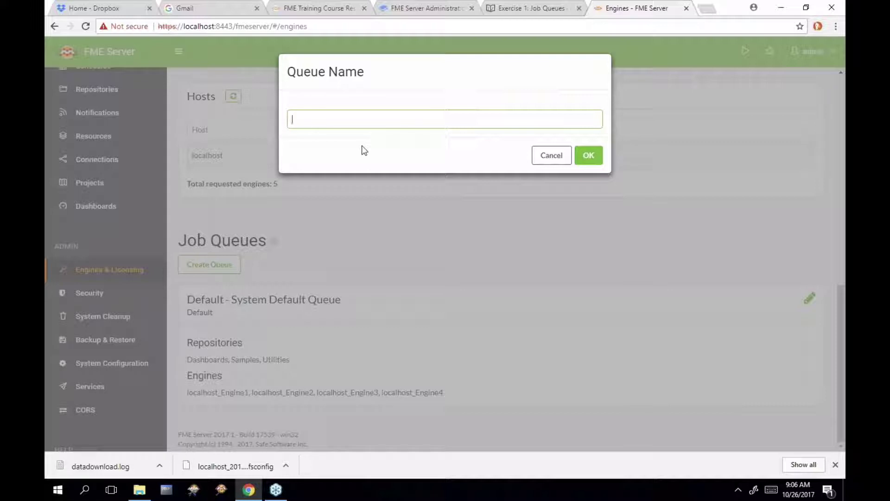
pyautogui.write('Quick Translations')
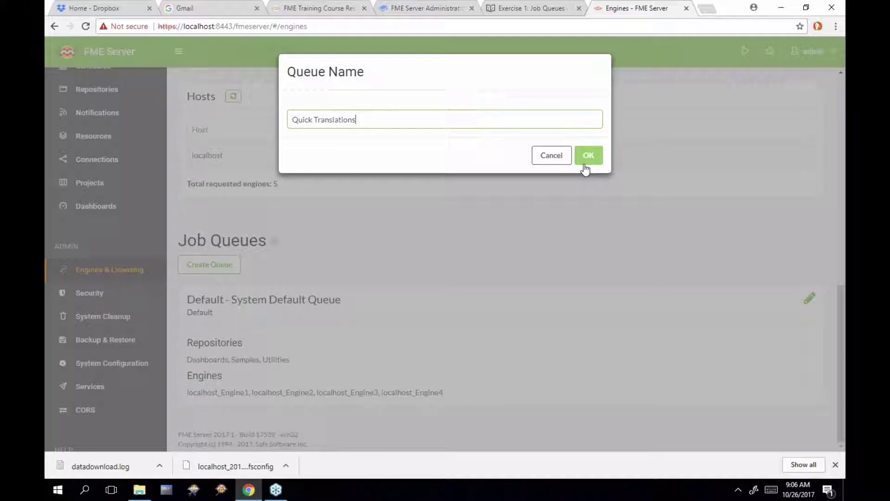
pyautogui.click(587, 160)
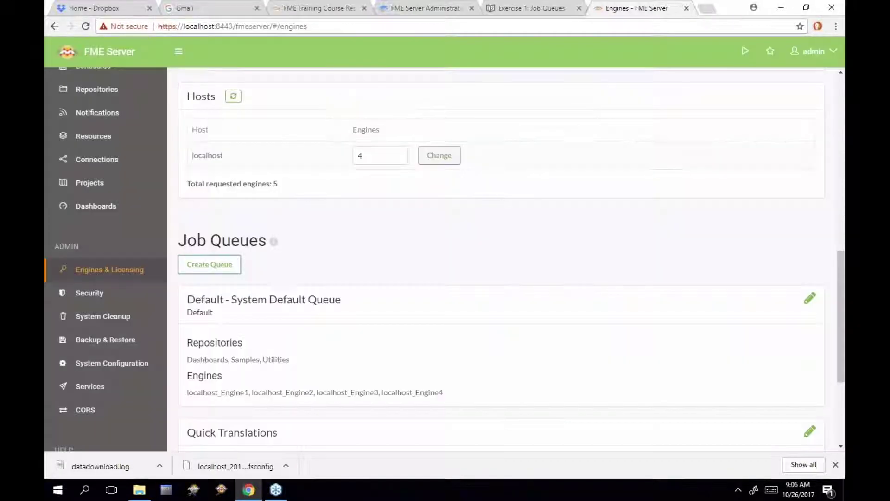
pyautogui.scroll(-3, 561, 309)
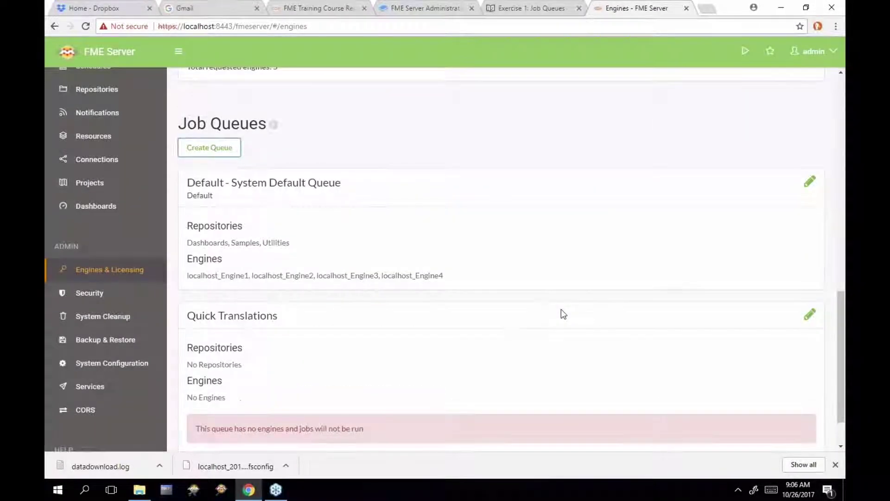
pyautogui.scroll(-2, 561, 309)
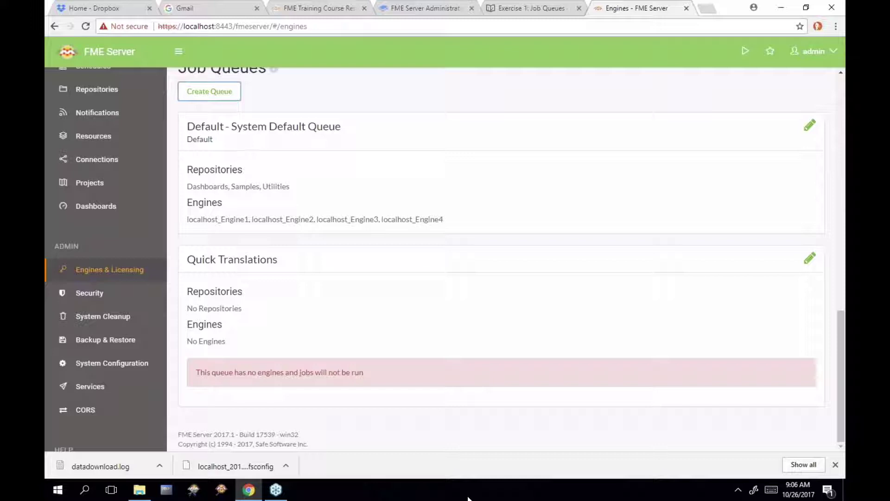
# Save 'FME Engines for Quick Jobs' as the Quick Translations queue description
pyautogui.click(810, 260)
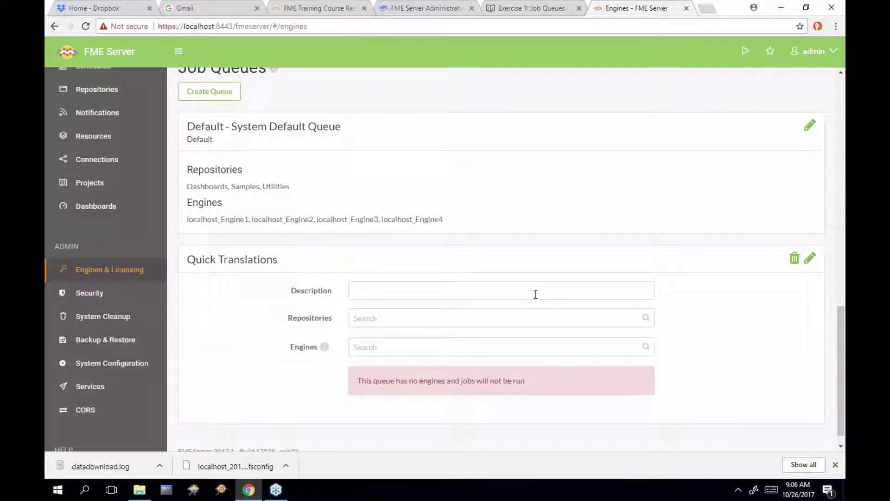
pyautogui.click(565, 293)
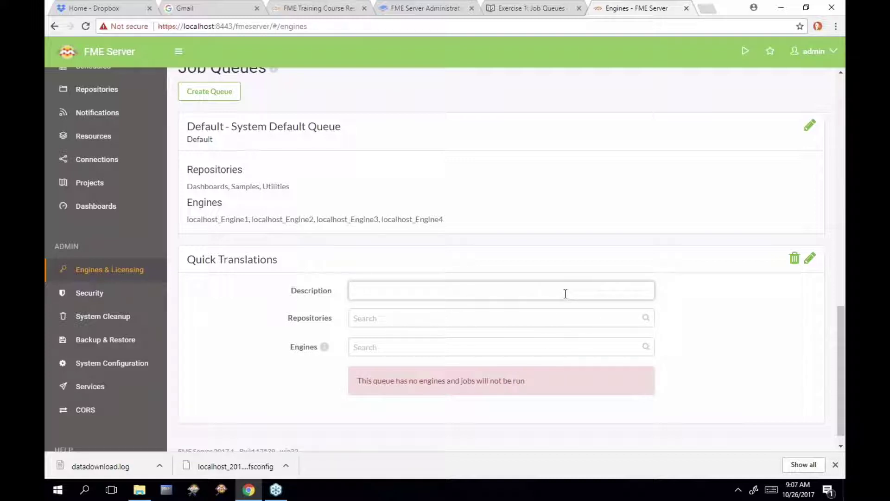
pyautogui.write('FME Engines for QUic')
pyautogui.press('BackSpace')
pyautogui.press('BackSpace')
pyautogui.press('BackSpace')
pyautogui.press('BackSpace')
pyautogui.press('BackSpace')
pyautogui.press('BackSpace')
pyautogui.press('BackSpace')
pyautogui.press('BackSpace')
pyautogui.press('BackSpace')
pyautogui.press('BackSpace')
pyautogui.press('BackSpace')
pyautogui.press('BackSpace')
pyautogui.press('BackSpace')
pyautogui.press('BackSpace')
pyautogui.press('BackSpace')
pyautogui.press('BackSpace')
pyautogui.press('BackSpace')
pyautogui.press('BackSpace')
pyautogui.press('BackSpace')
pyautogui.press('BackSpace')
pyautogui.write('FME Engines for ')
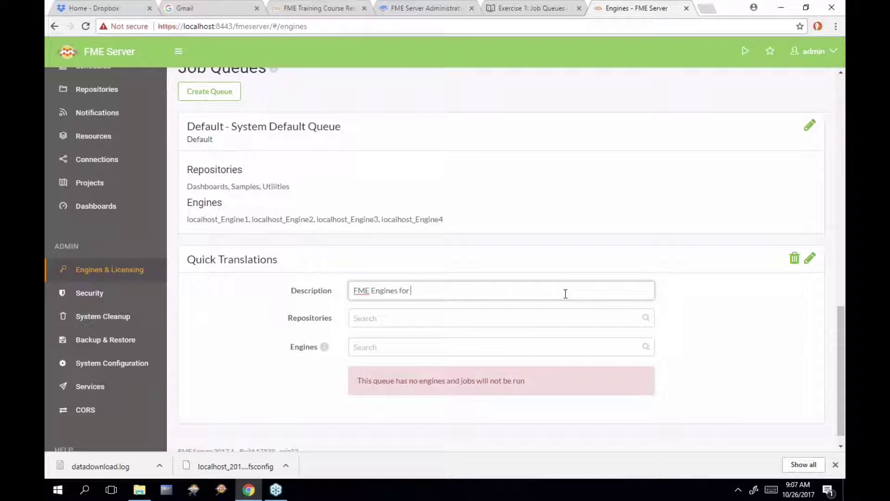
pyautogui.write('Quick Jobs')
pyautogui.click(810, 258)
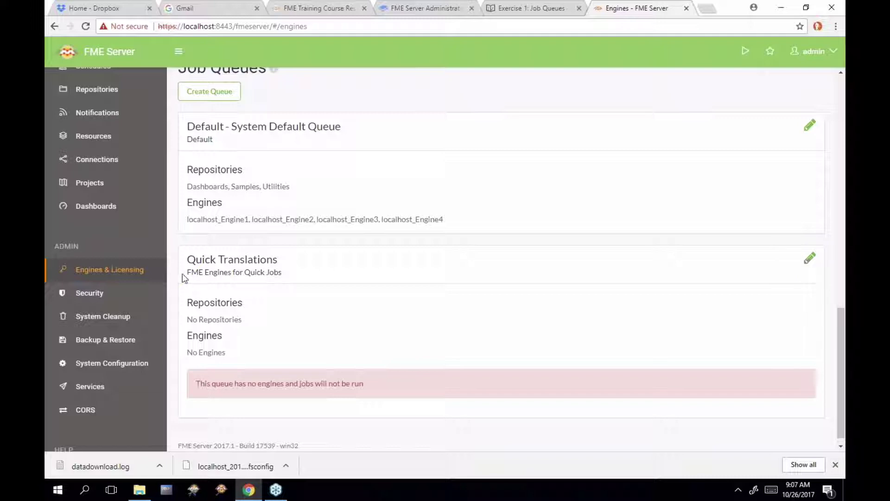
pyautogui.moveTo(191, 271); pyautogui.dragTo(282, 272)
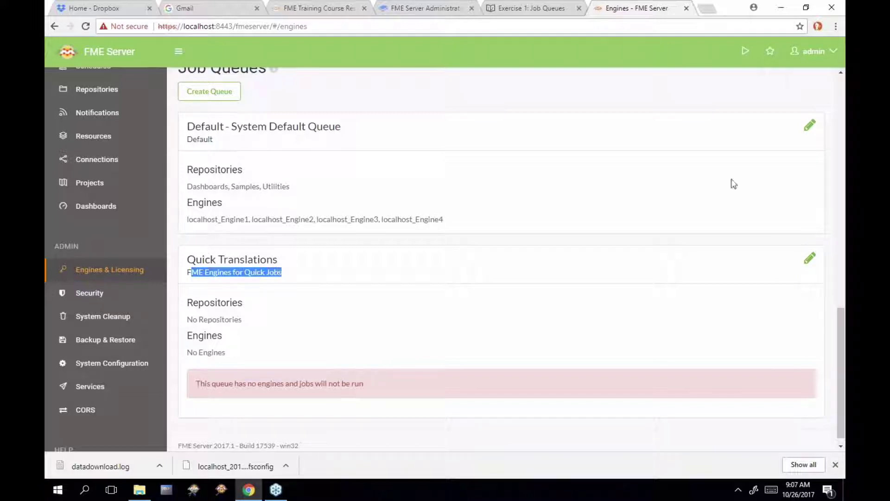
# Add localhost_Engine3 and localhost_Engine4 to the Quick Translations queue's engines and save
pyautogui.click(810, 262)
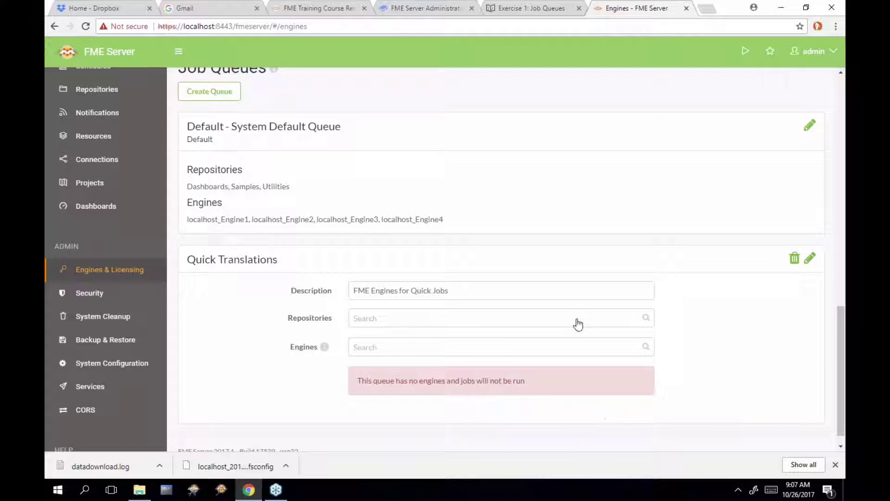
pyautogui.click(569, 356)
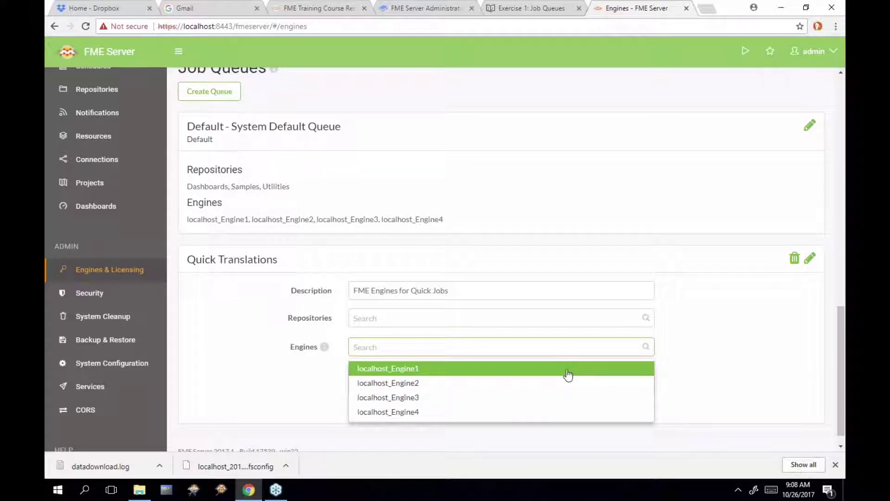
pyautogui.click(565, 406)
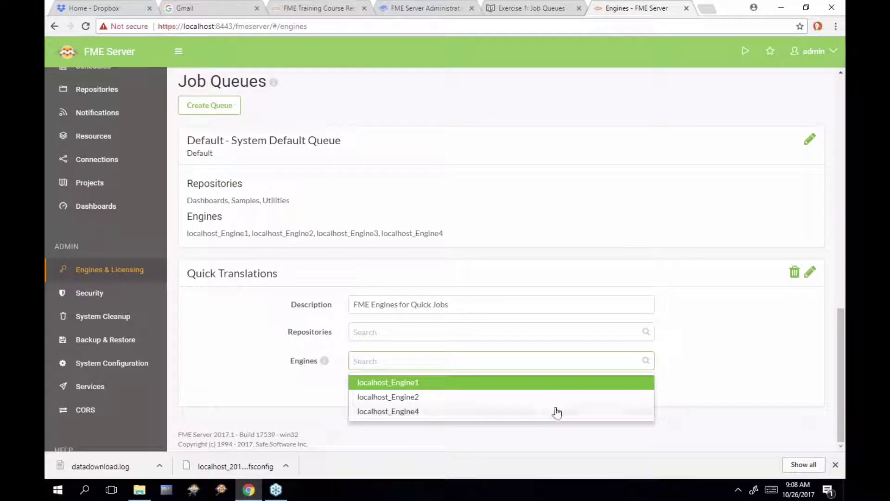
pyautogui.click(555, 411)
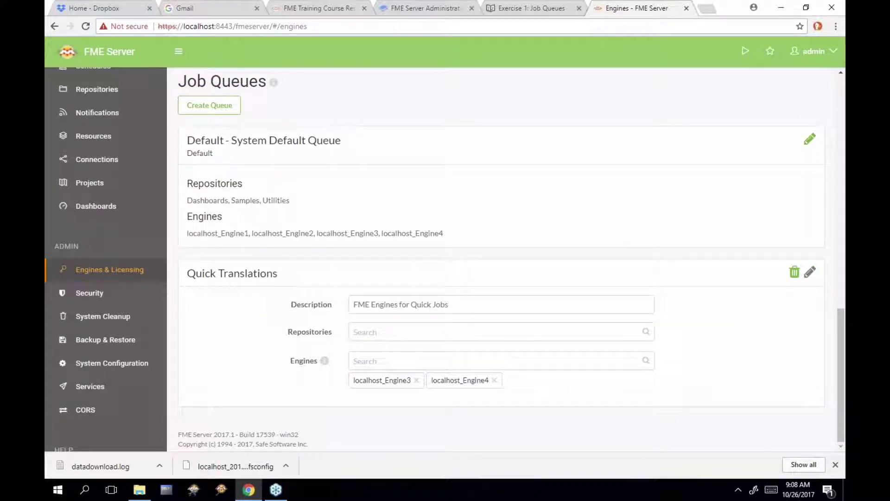
pyautogui.click(809, 272)
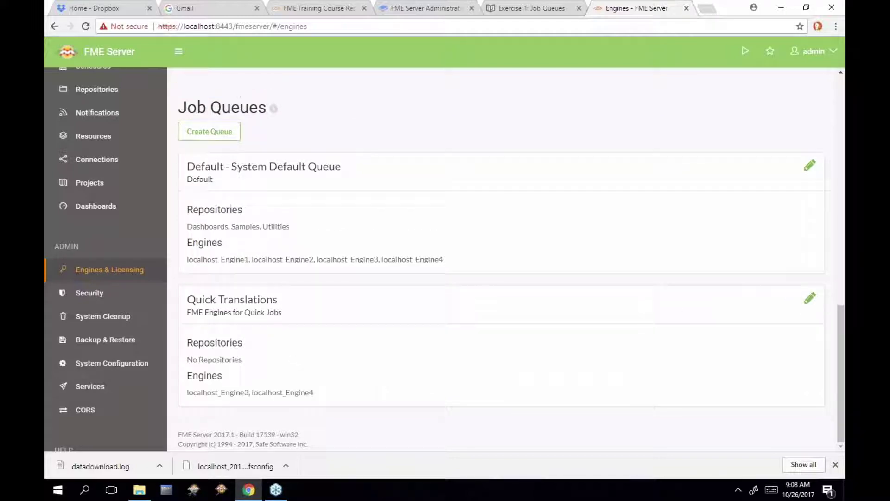
pyautogui.scroll(4, 629, 302)
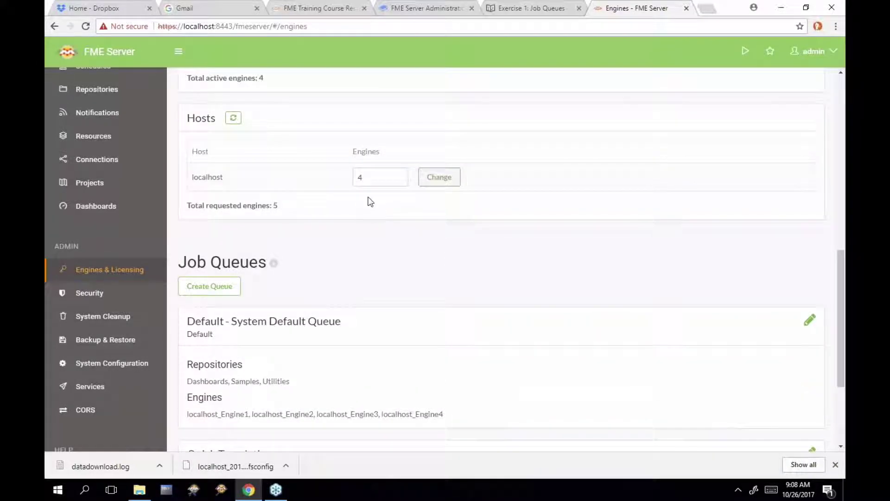
pyautogui.scroll(-1, 567, 337)
pyautogui.scroll(-3, 567, 337)
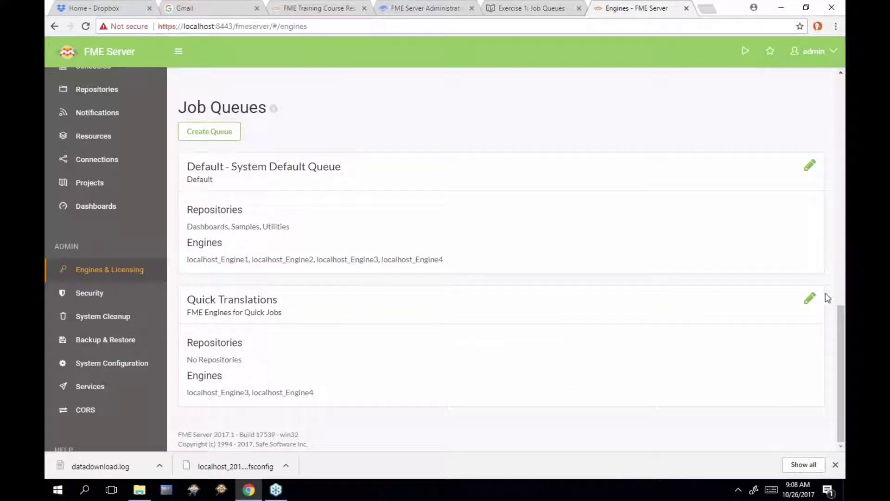
pyautogui.click(809, 298)
pyautogui.click(475, 364)
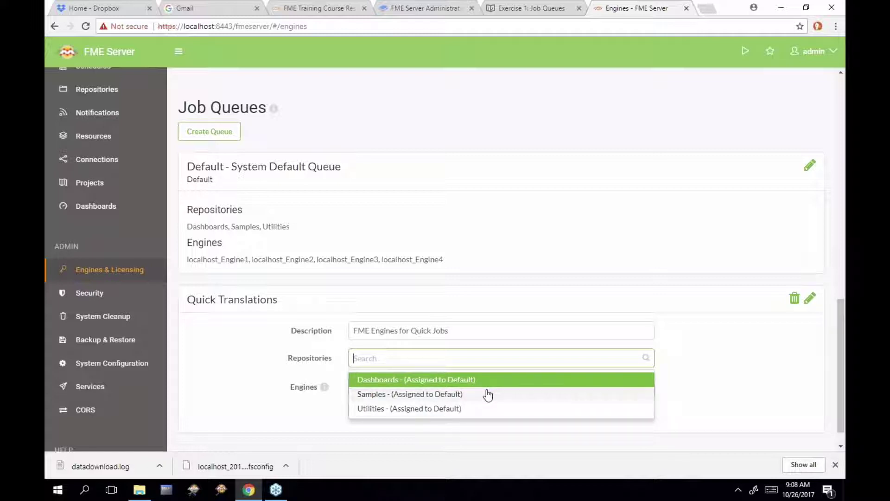
pyautogui.click(489, 382)
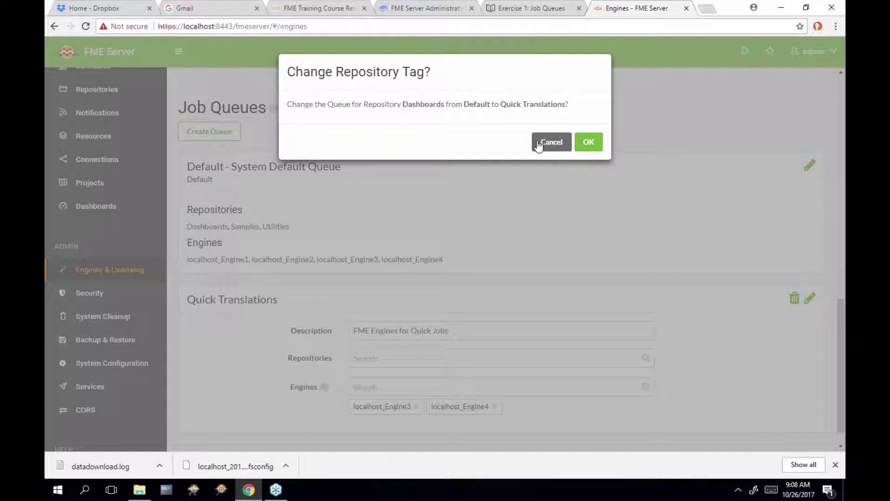
pyautogui.click(539, 144)
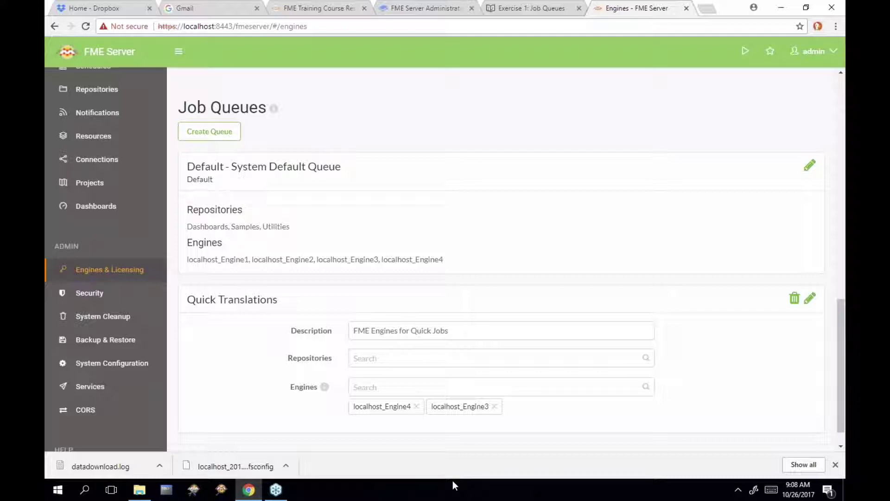
pyautogui.click(811, 298)
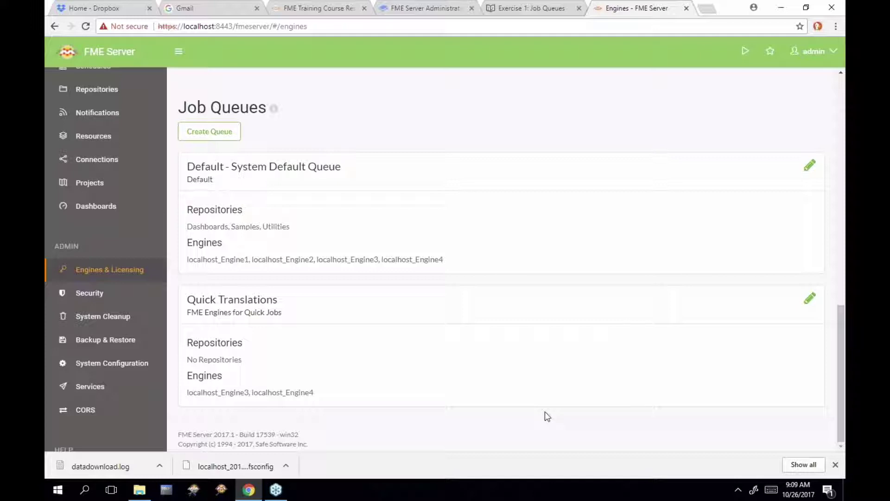
# Launch FME Workbench 2017.1, enlarge its window and Start panel, and open a blank canvas
pyautogui.click(194, 491)
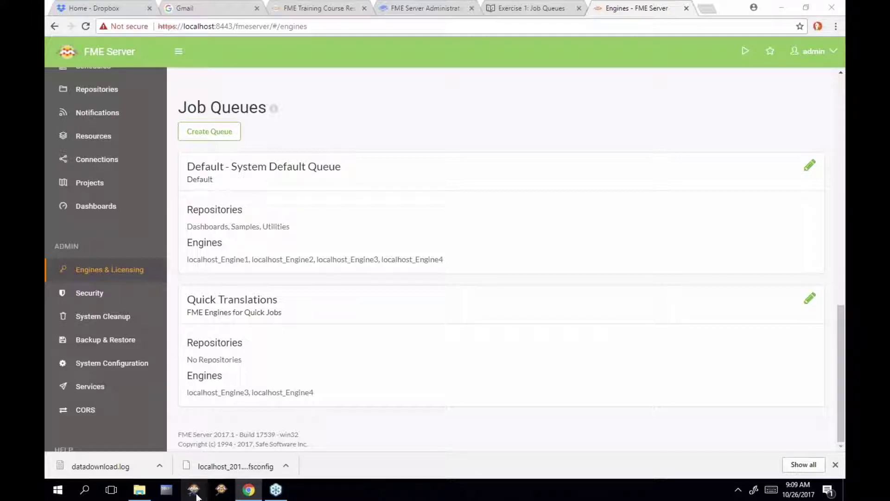
pyautogui.click(194, 491)
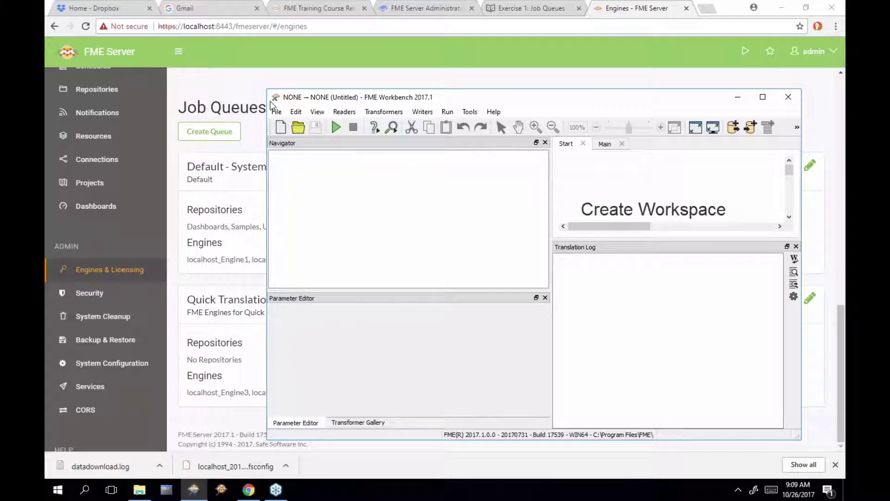
pyautogui.moveTo(267, 89); pyautogui.dragTo(77, 18)
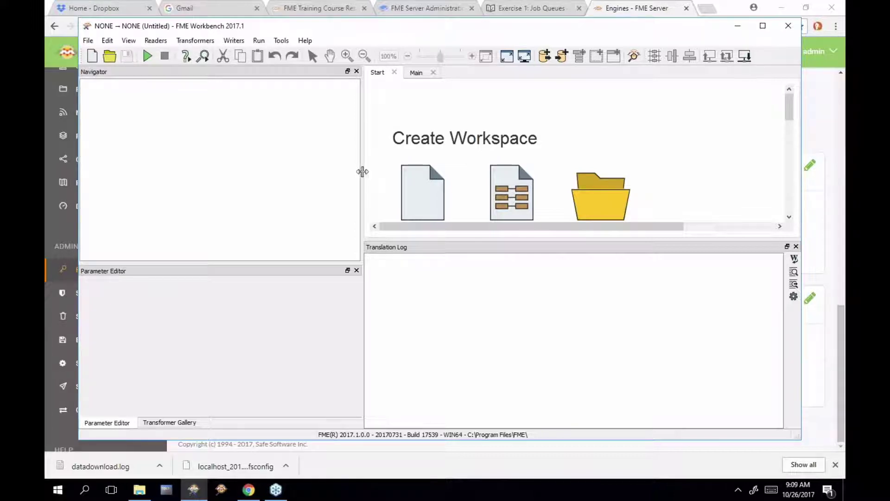
pyautogui.moveTo(363, 171); pyautogui.dragTo(240, 181)
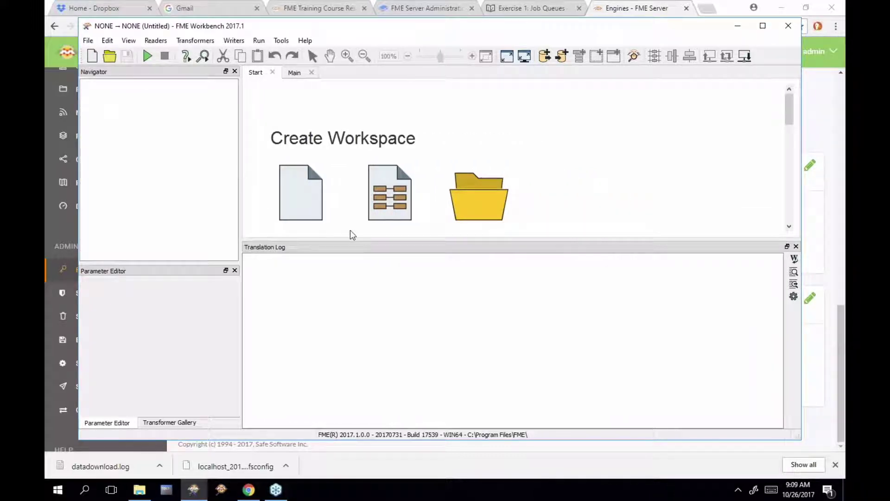
pyautogui.moveTo(350, 240); pyautogui.dragTo(354, 299)
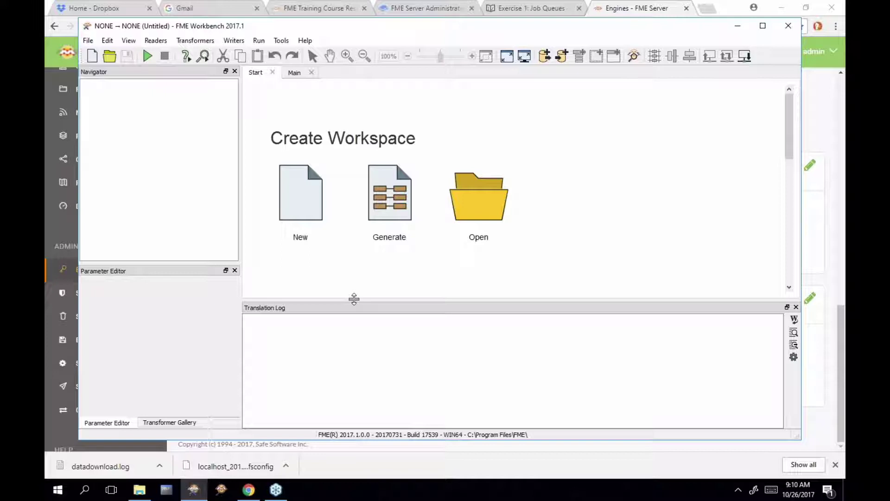
pyautogui.click(294, 73)
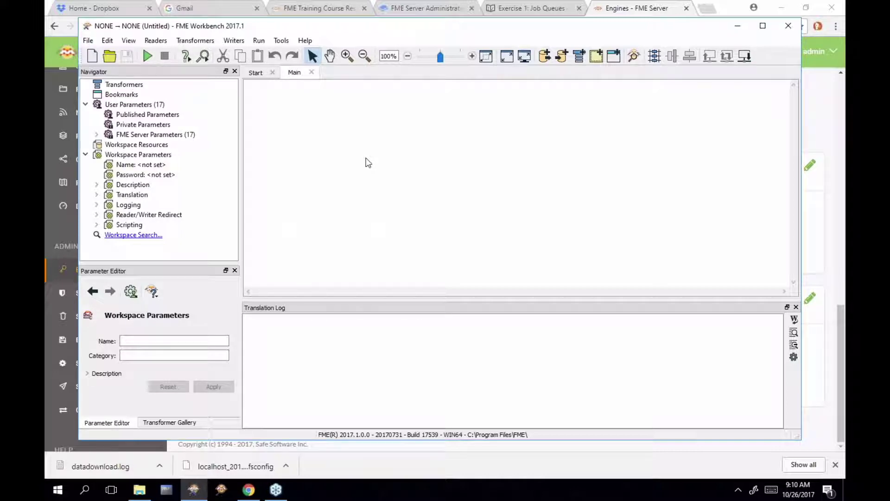
# Read steps 3 and 4 of the Job Queues exercise, then return to the Engines page
pyautogui.click(530, 10)
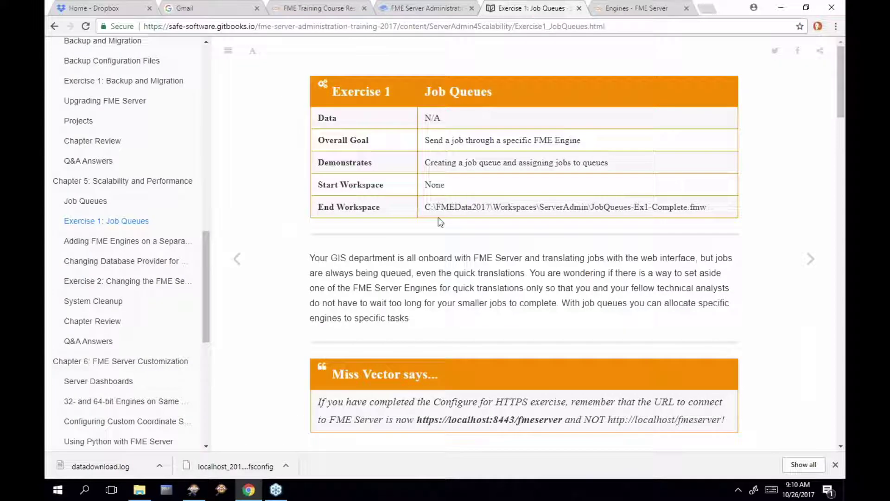
pyautogui.scroll(-12, 440, 222)
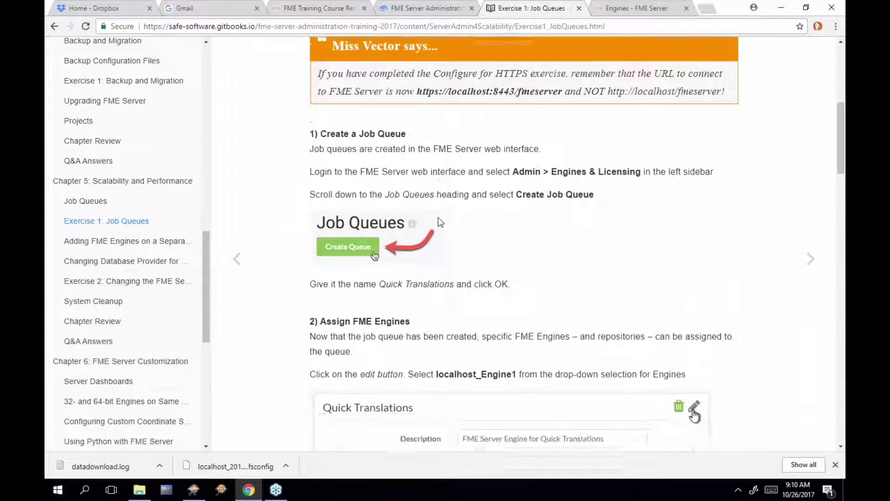
pyautogui.scroll(-3, 439, 222)
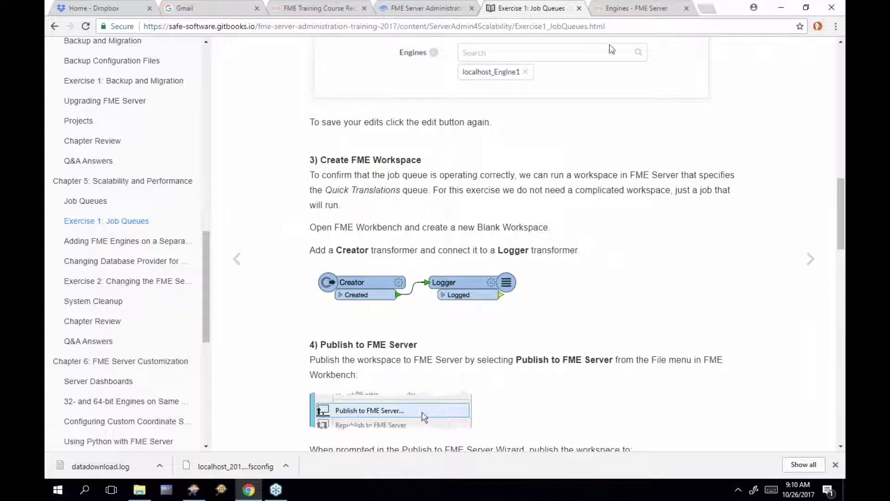
pyautogui.click(637, 19)
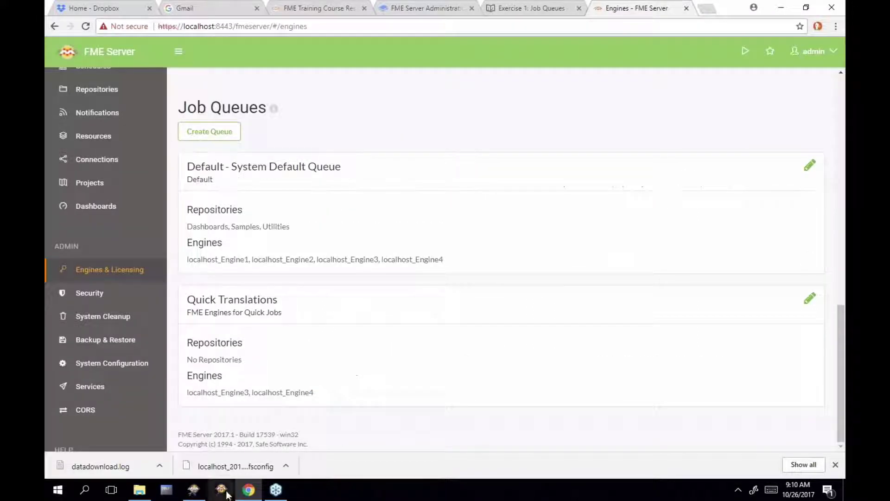
# Add a Creator connected to a Logger, then start publishing the workspace to FME Server
pyautogui.click(194, 489)
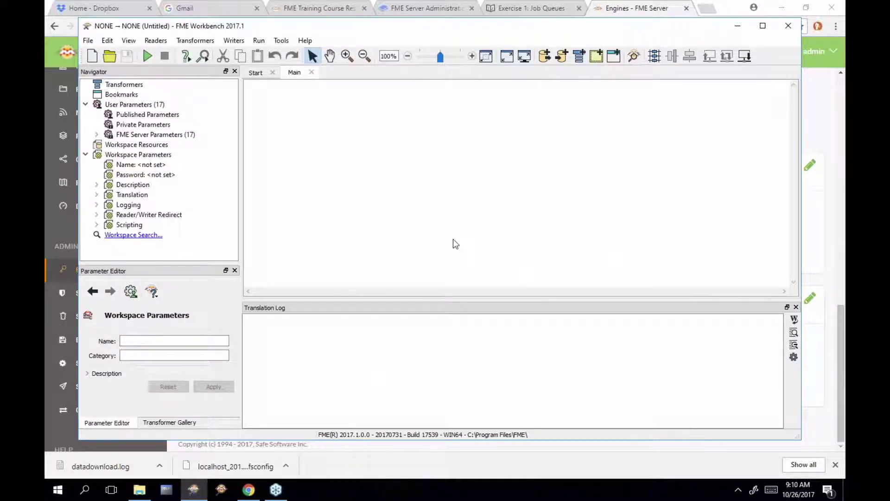
pyautogui.write('creator')
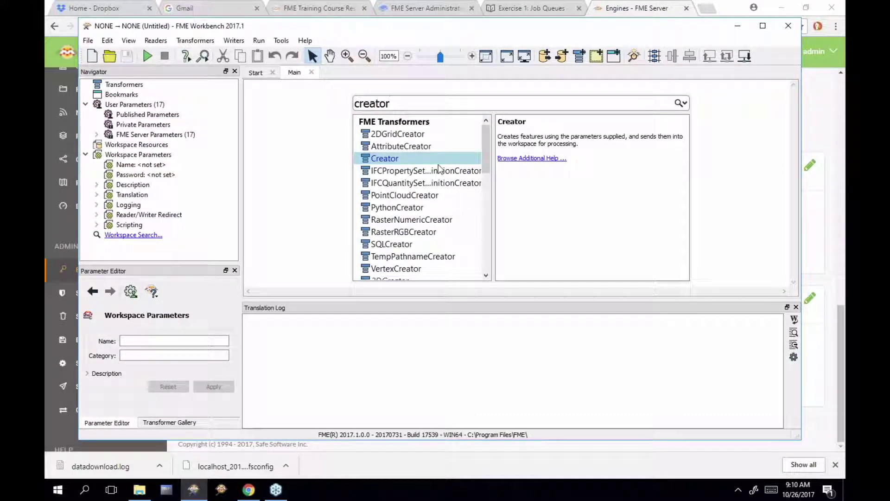
pyautogui.doubleClick(439, 163)
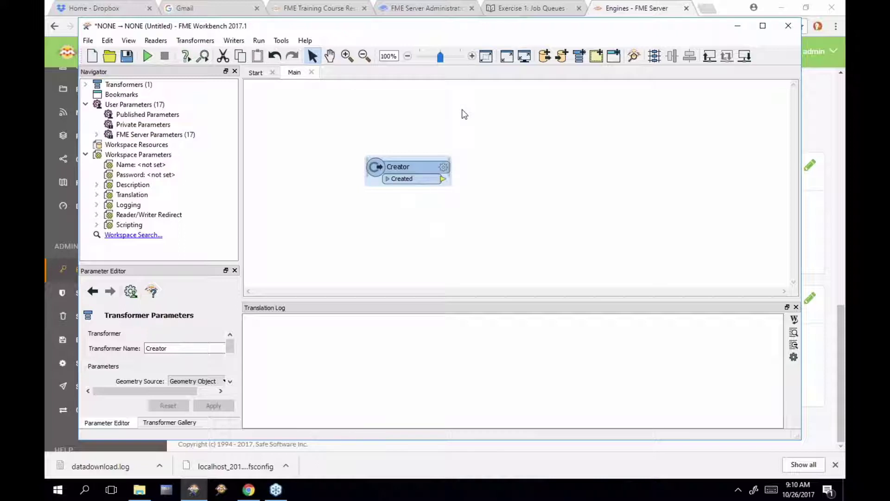
pyautogui.write('logger')
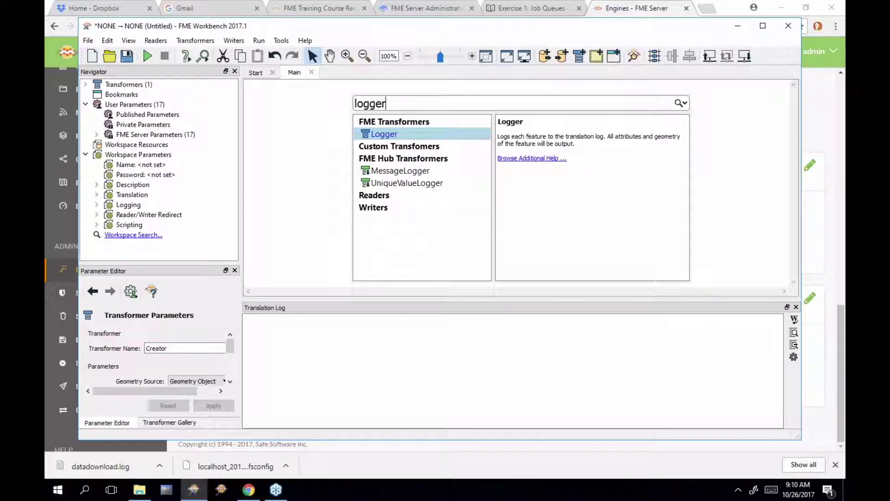
pyautogui.press('Return')
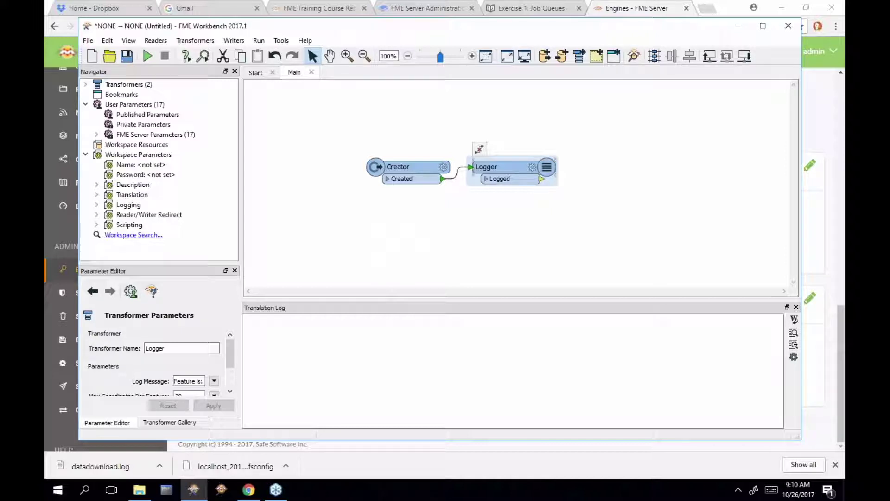
pyautogui.click(715, 57)
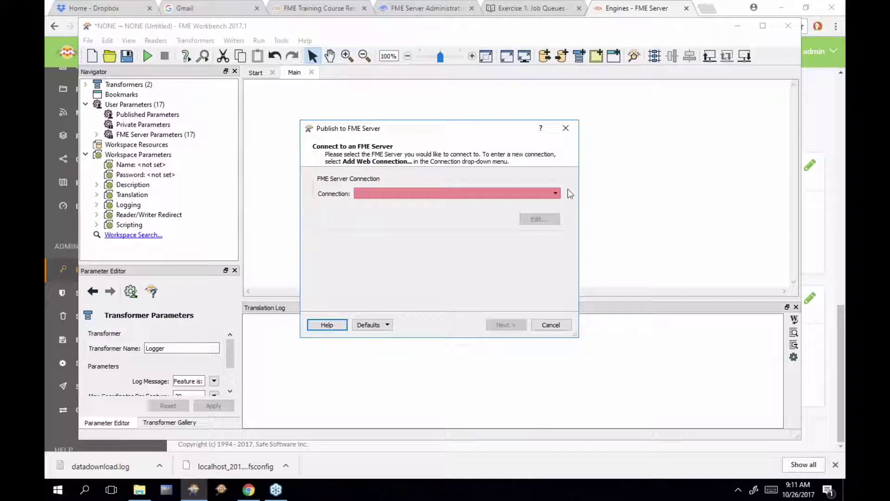
pyautogui.click(545, 198)
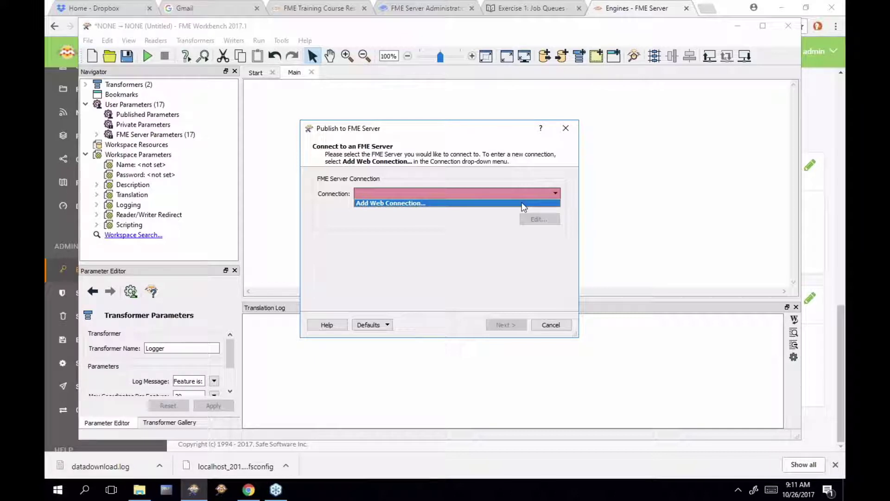
pyautogui.click(523, 204)
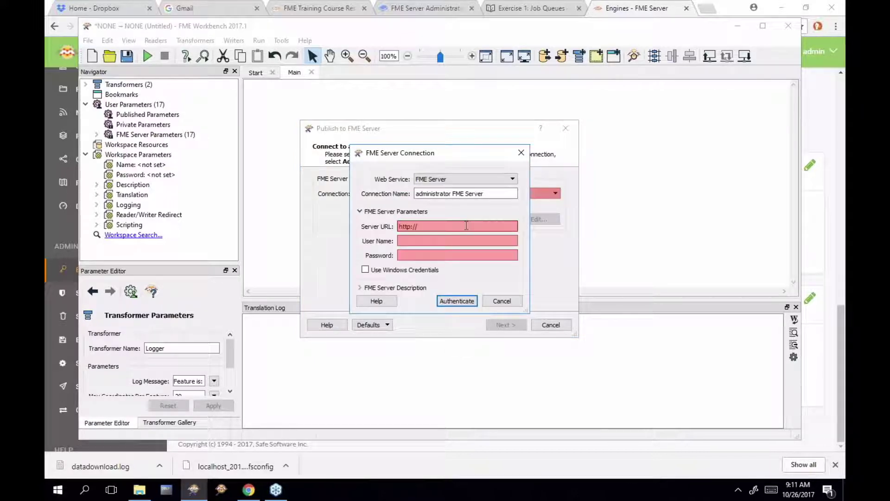
pyautogui.click(453, 222)
pyautogui.write('https://local')
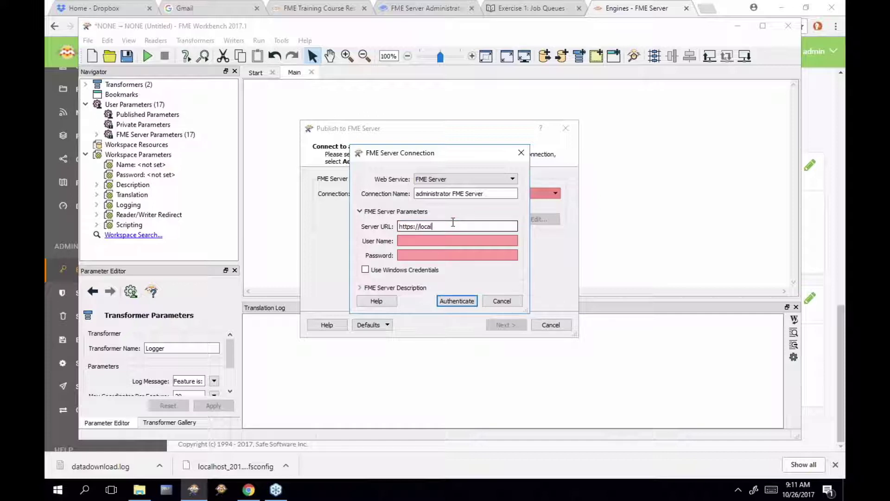
pyautogui.write('host:')
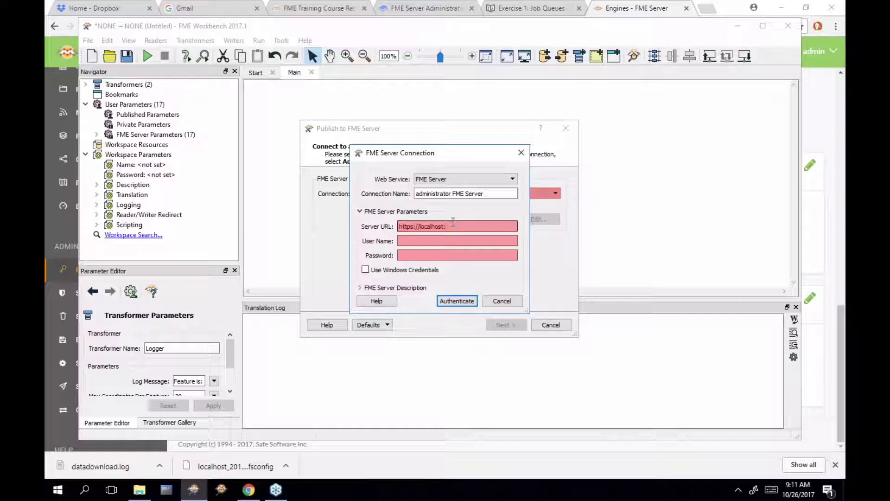
pyautogui.write('8443')
pyautogui.press('Tab')
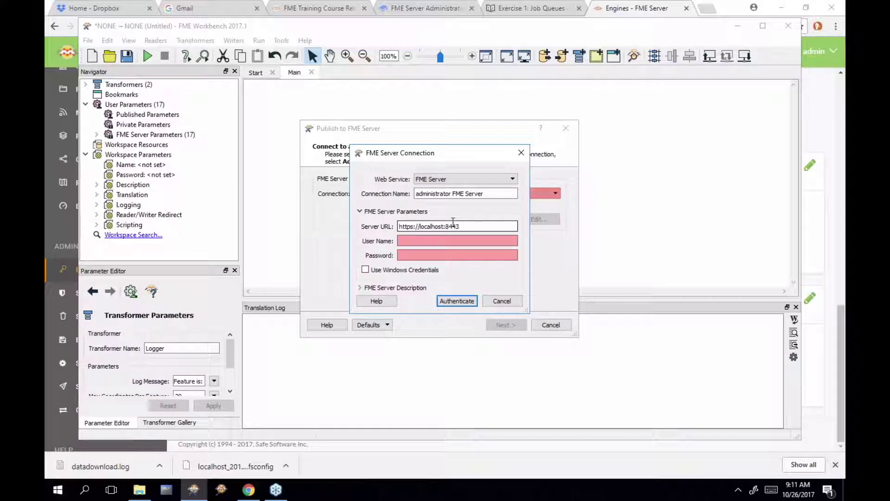
pyautogui.write('admin')
pyautogui.press('Tab')
pyautogui.write('adm')
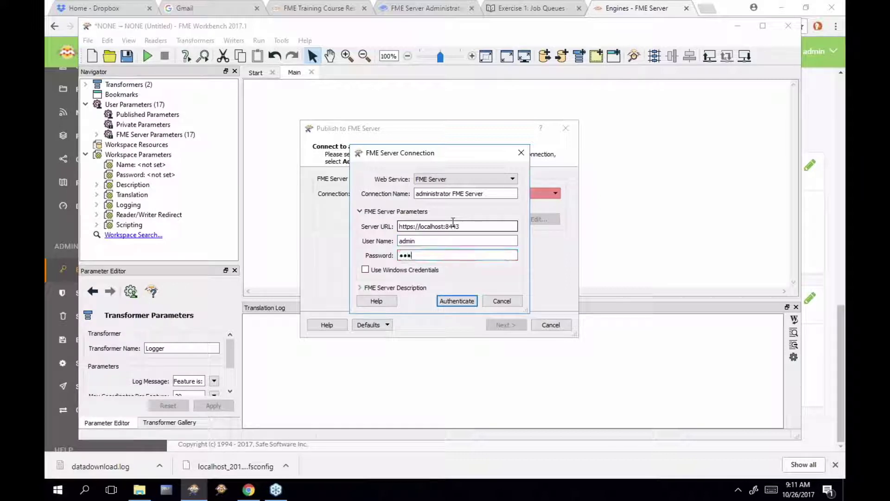
pyautogui.write('in')
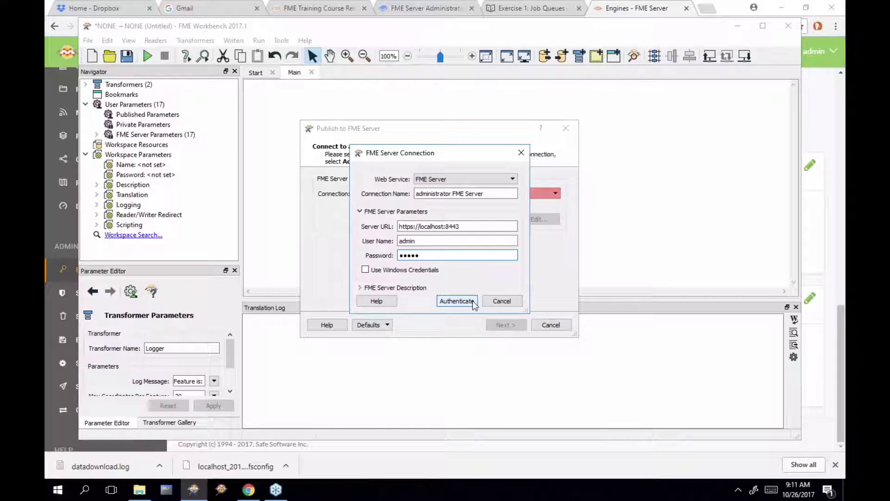
pyautogui.click(472, 300)
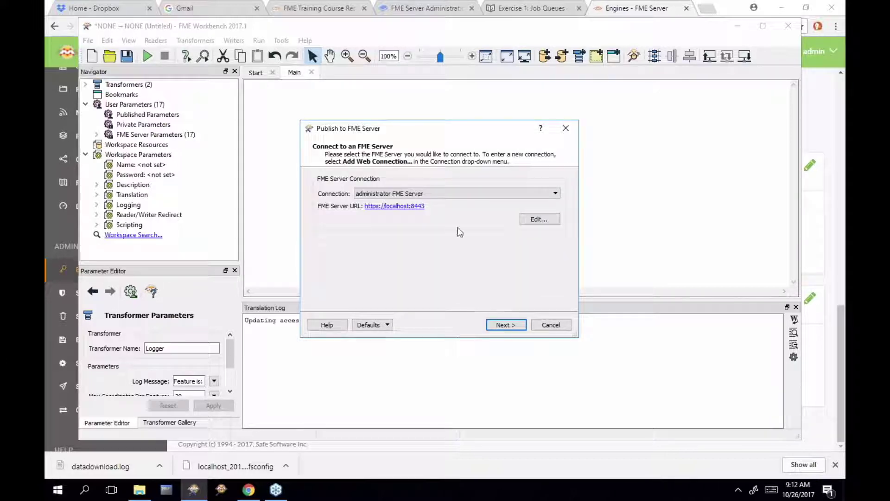
# Connect to FME Server using the existing administrator connection
pyautogui.moveTo(458, 125); pyautogui.dragTo(472, 94)
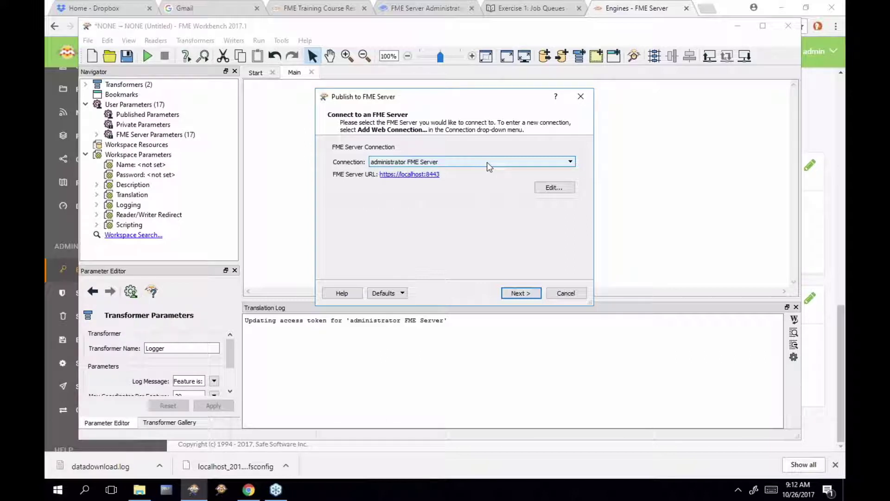
pyautogui.click(487, 162)
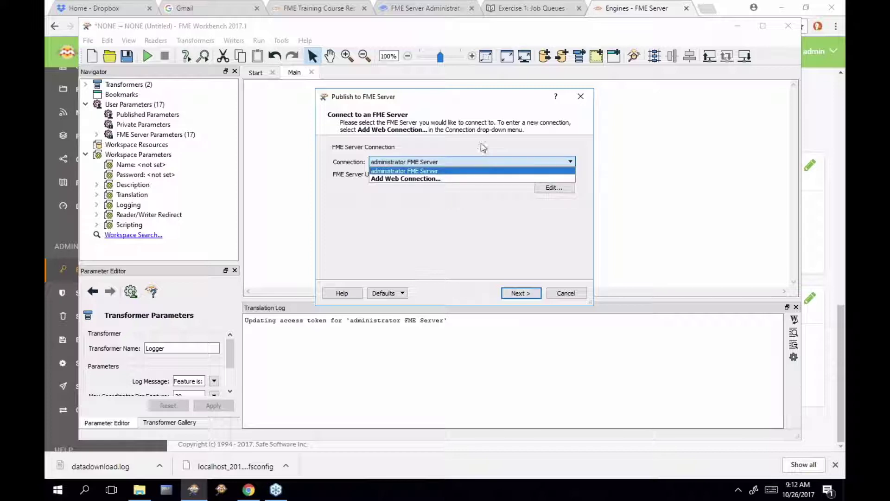
pyautogui.click(484, 147)
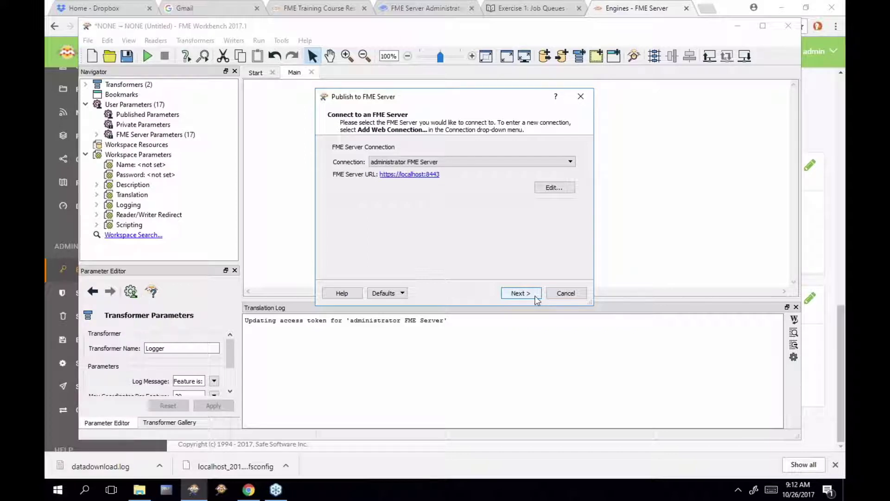
pyautogui.click(536, 298)
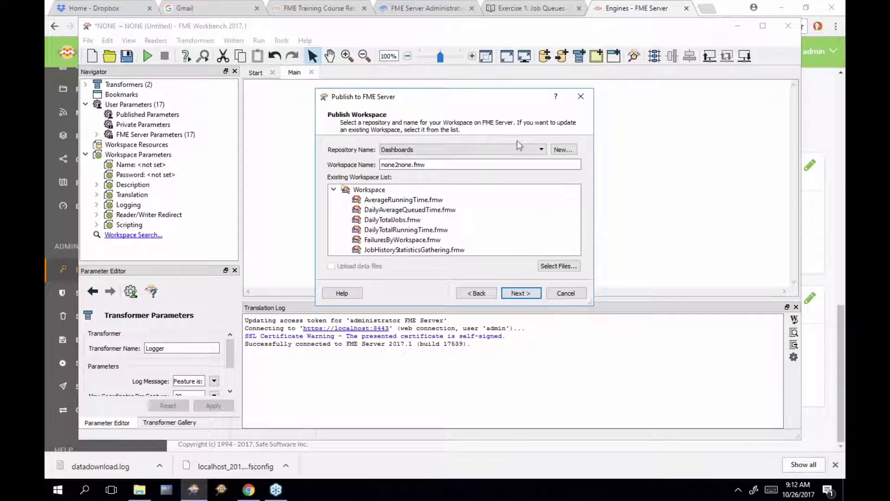
# Create a new FME Server repository named Training and dismiss the confirmation
pyautogui.click(543, 151)
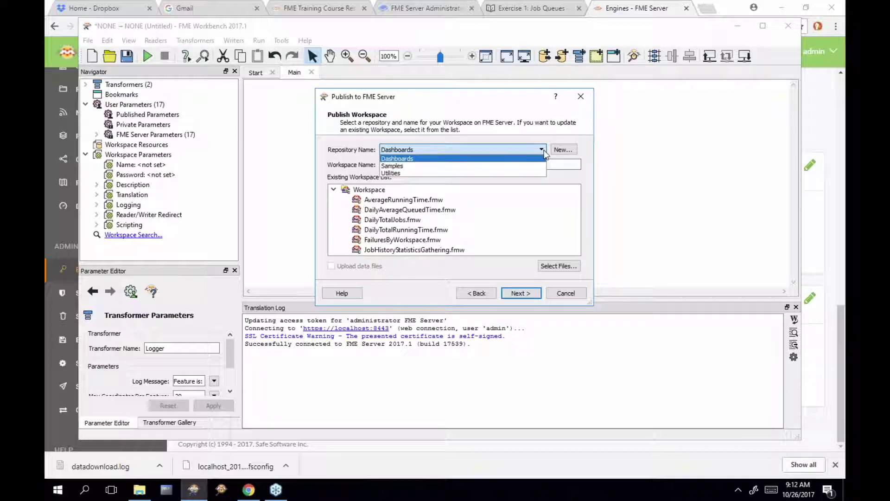
pyautogui.click(544, 151)
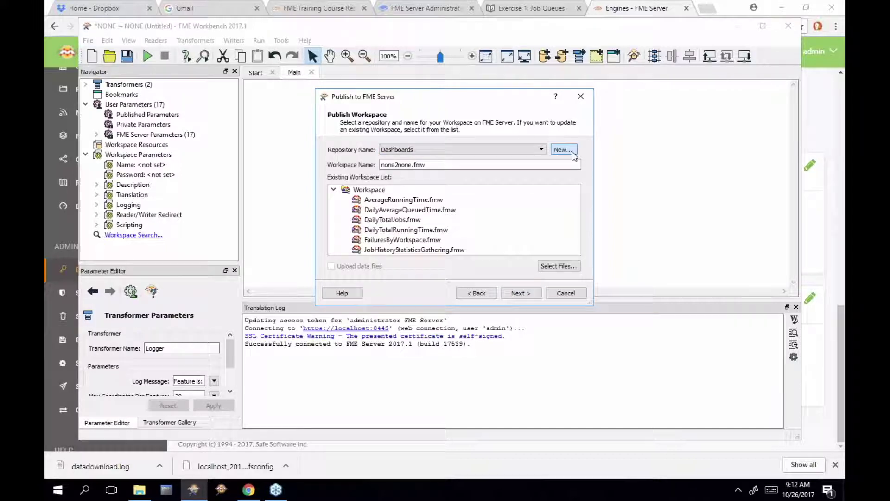
pyautogui.click(572, 152)
pyautogui.write('ining')
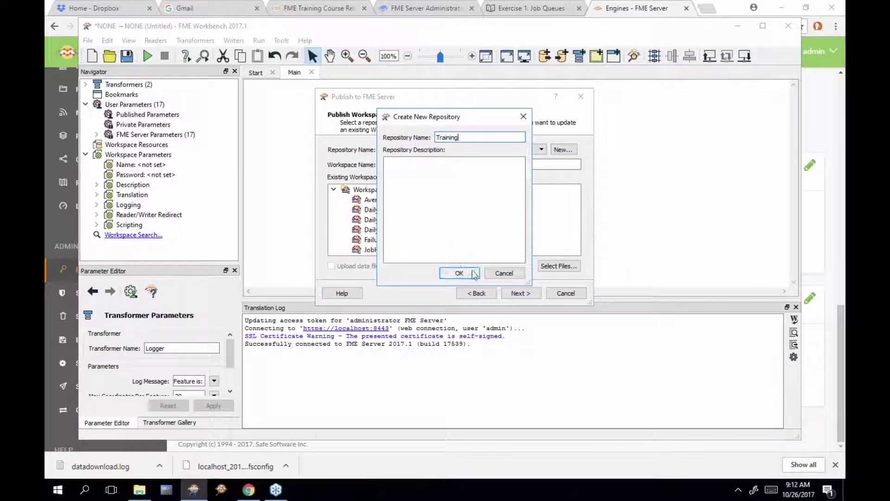
pyautogui.click(468, 212)
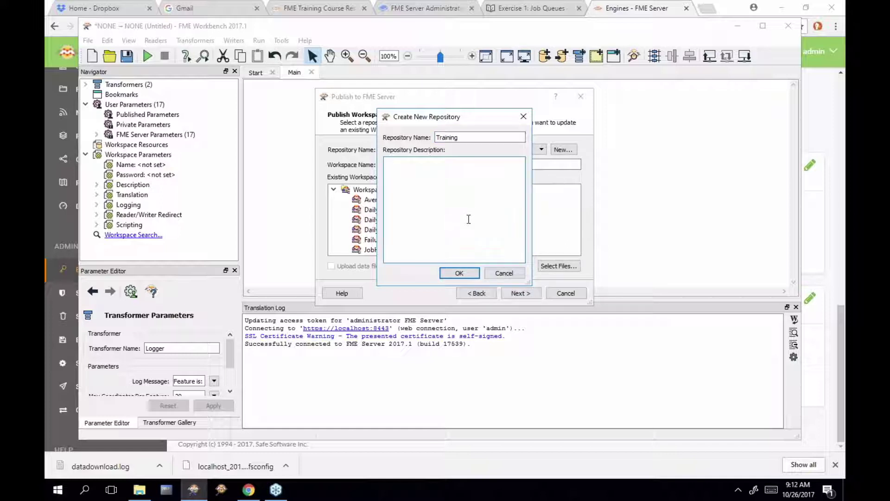
pyautogui.click(474, 277)
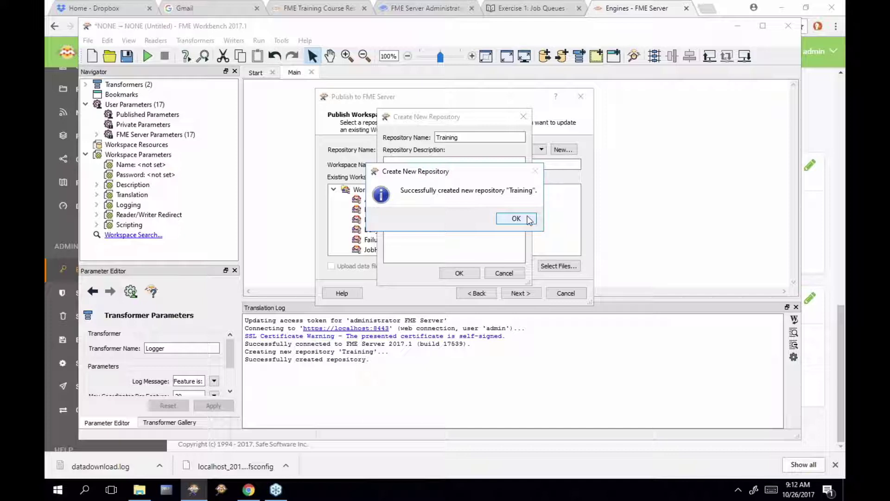
pyautogui.click(529, 220)
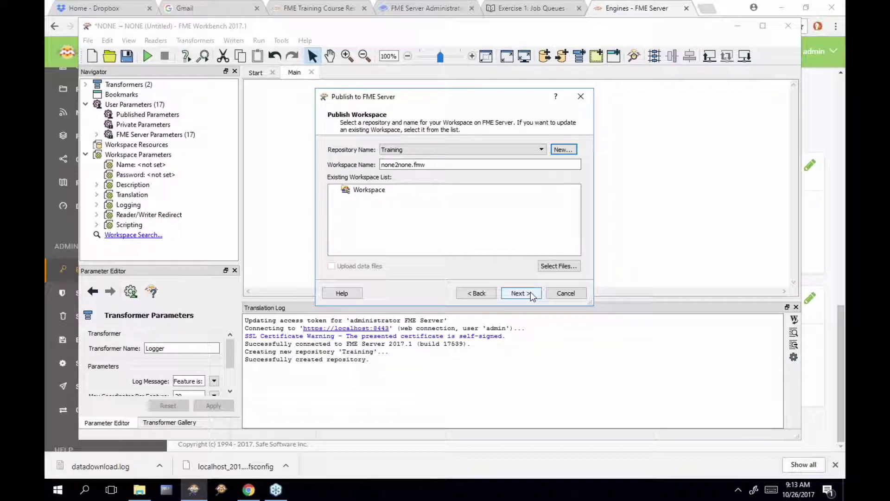
# Highlight part of the none2none workspace name in the publish wizard
pyautogui.doubleClick(412, 165)
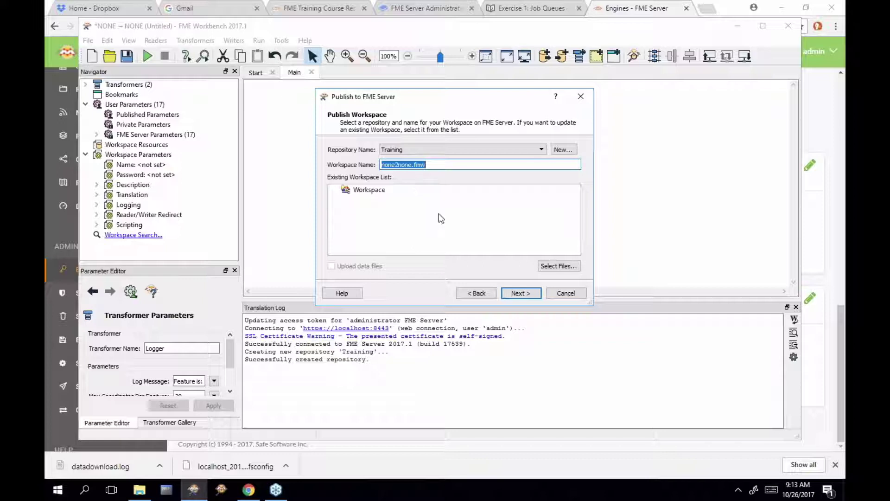
pyautogui.click(387, 164)
pyautogui.moveTo(392, 165); pyautogui.dragTo(413, 165)
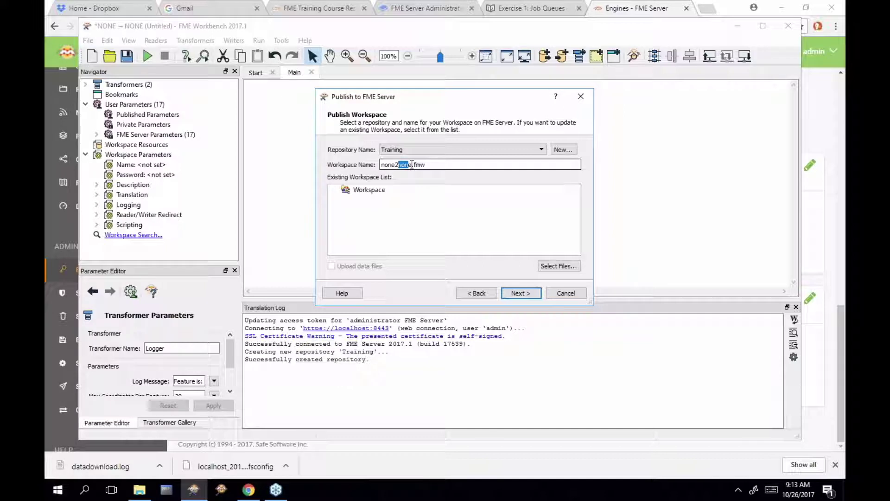
# Check the Services page in the browser, then publish none2none.fmw with Job Submitter registered
pyautogui.click(522, 291)
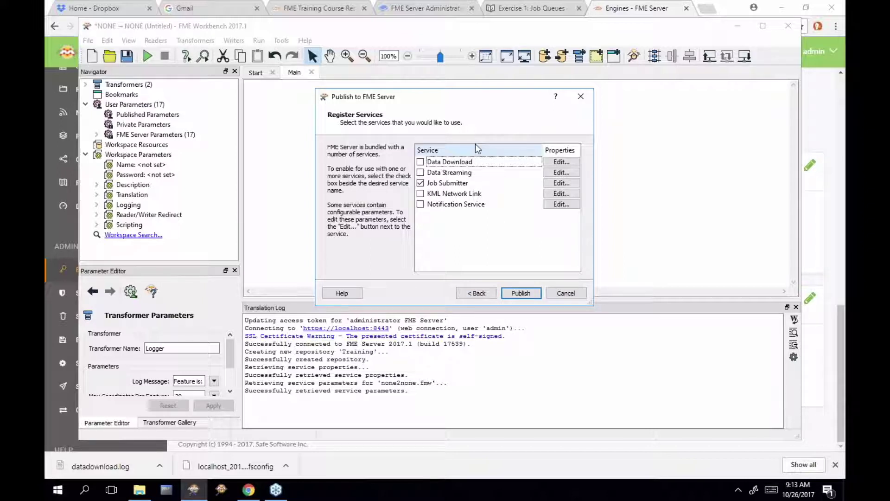
pyautogui.click(613, 14)
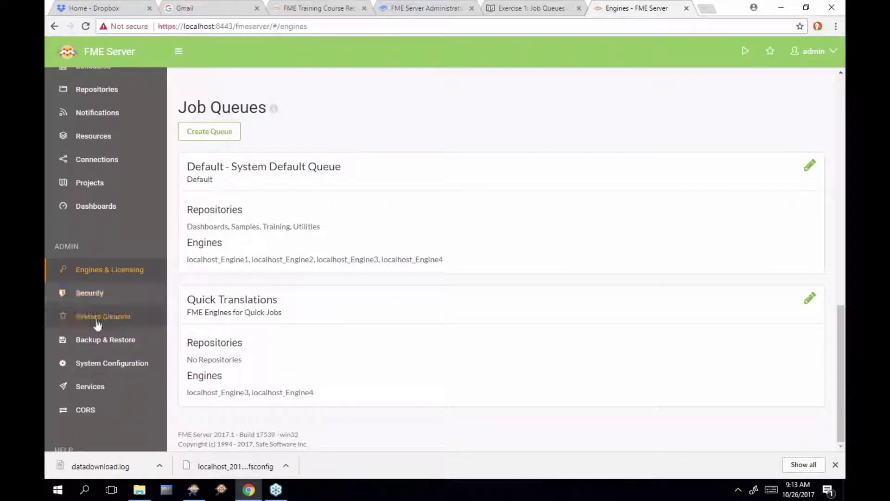
pyautogui.click(105, 391)
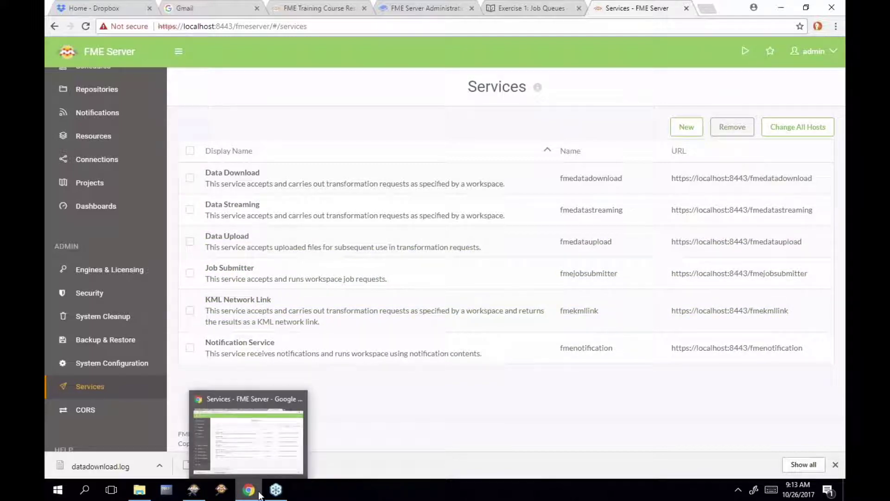
pyautogui.click(202, 494)
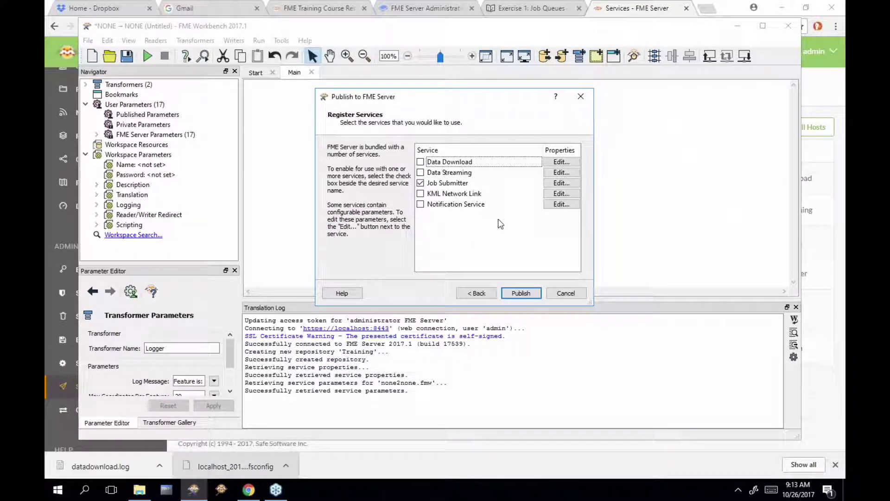
pyautogui.click(532, 295)
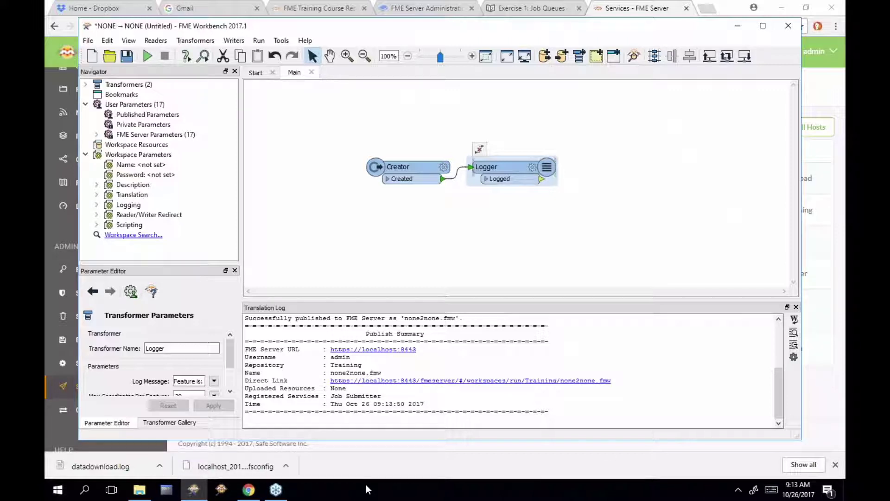
# Copy the published workspace's Direct Link URL from the Translation Log and return to Chrome
pyautogui.click(582, 388)
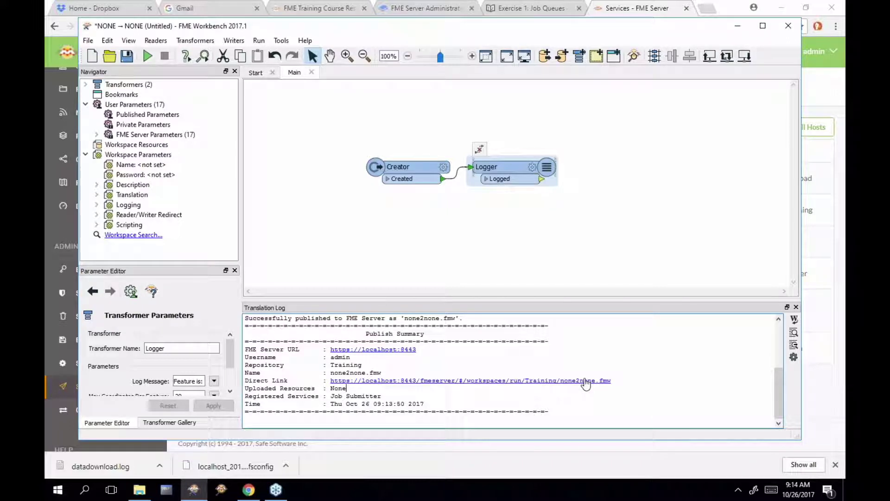
pyautogui.click(585, 382)
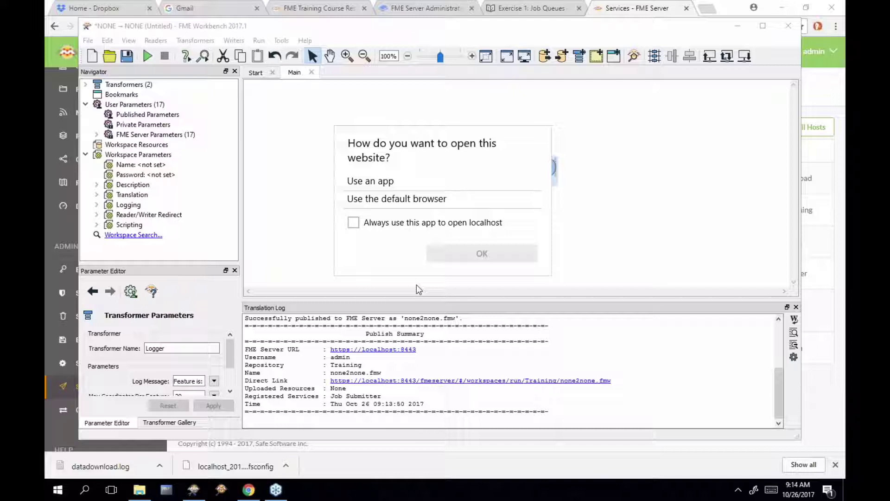
pyautogui.press('space')
pyautogui.press('Return')
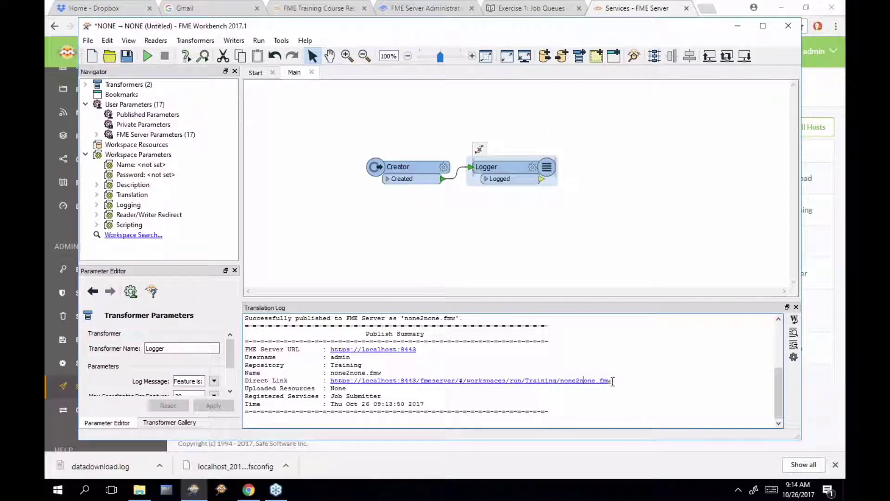
pyautogui.moveTo(612, 381); pyautogui.dragTo(332, 384)
pyautogui.hotkey('ctrl', 'c')
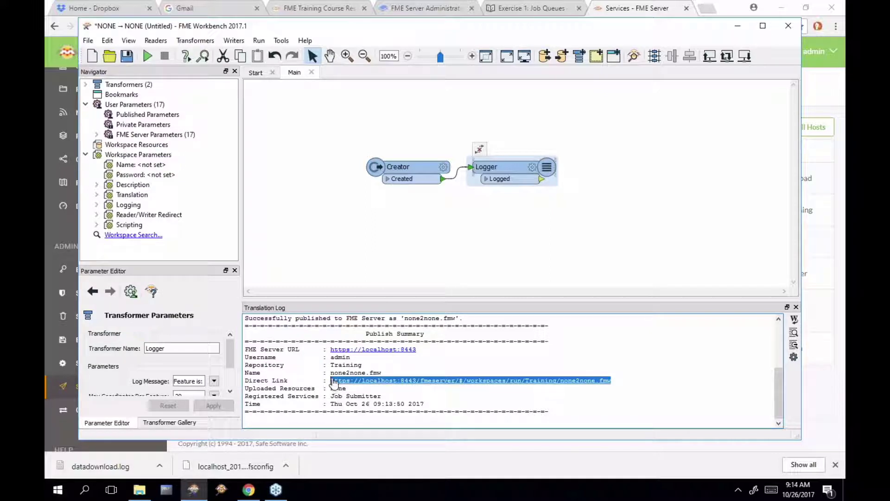
pyautogui.click(624, 15)
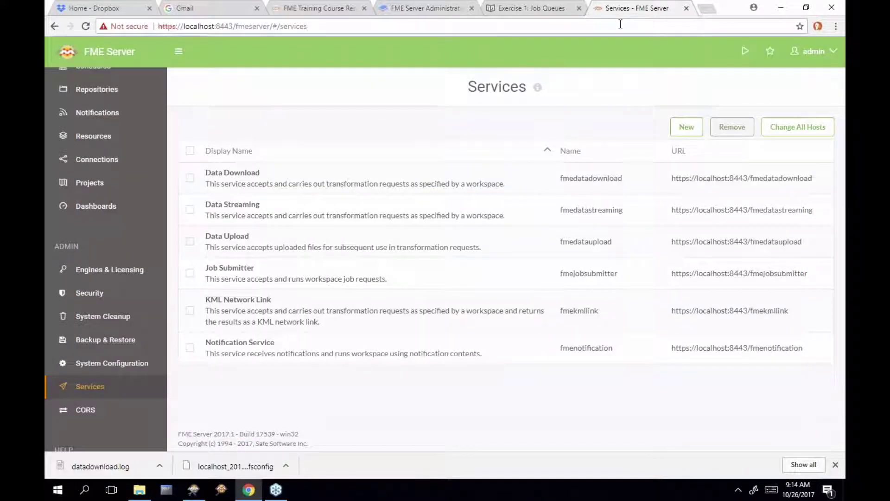
# Paste the Direct Link URL into the address bar to open the Training/none2none run page
pyautogui.click(620, 24)
pyautogui.hotkey('ctrl', 'v')
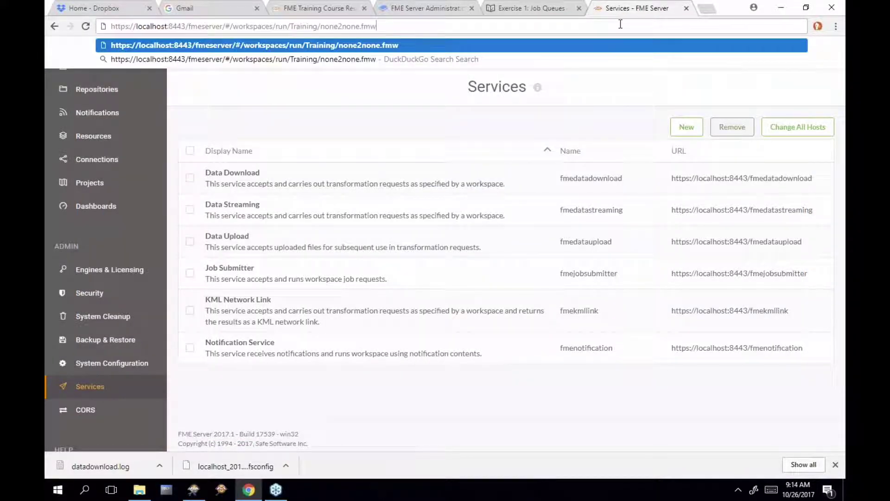
pyautogui.press('Return')
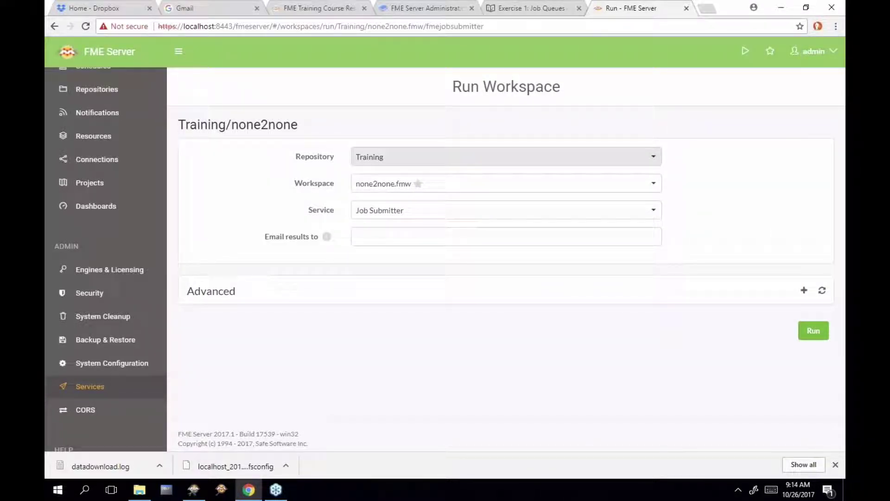
pyautogui.scroll(1, 158, 151)
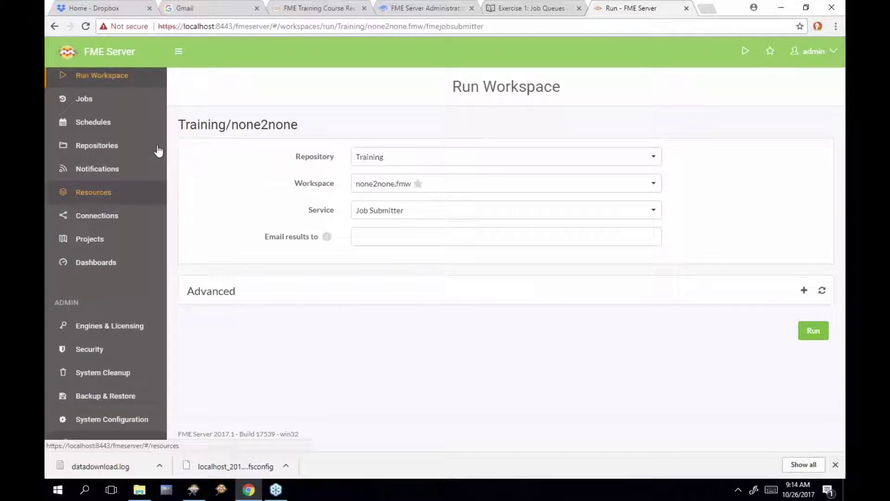
pyautogui.scroll(1, 158, 151)
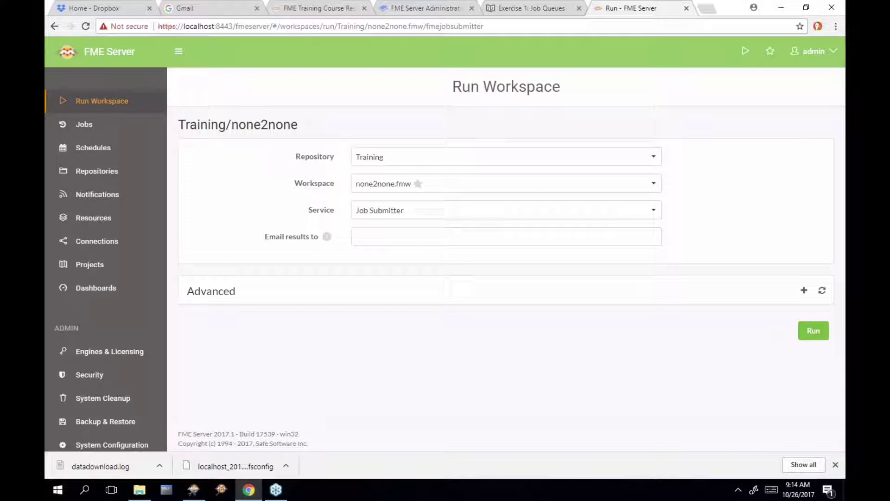
# Set Job Queue to Quick Translations under Advanced options and run none2none
pyautogui.click(805, 291)
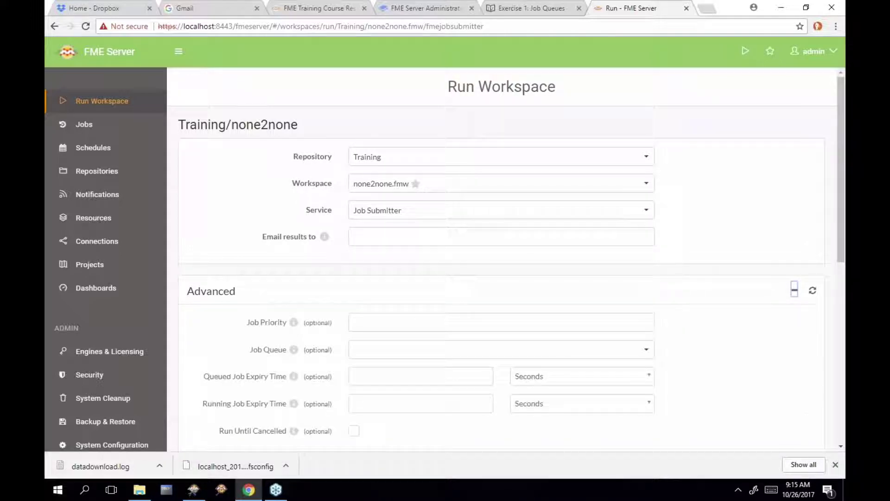
pyautogui.scroll(-1, 773, 333)
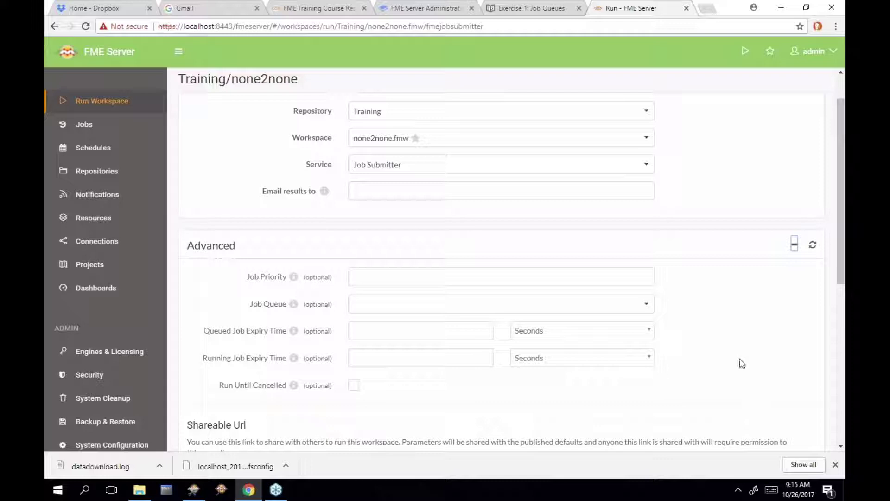
pyautogui.click(380, 306)
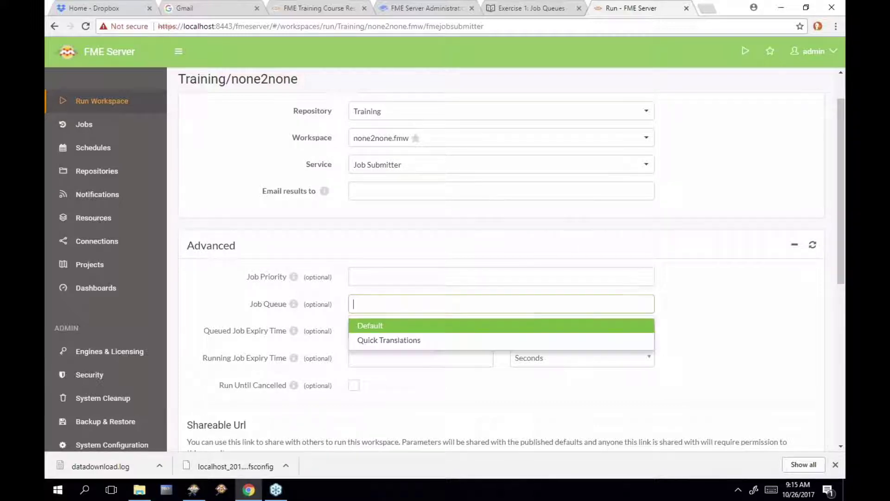
pyautogui.click(423, 343)
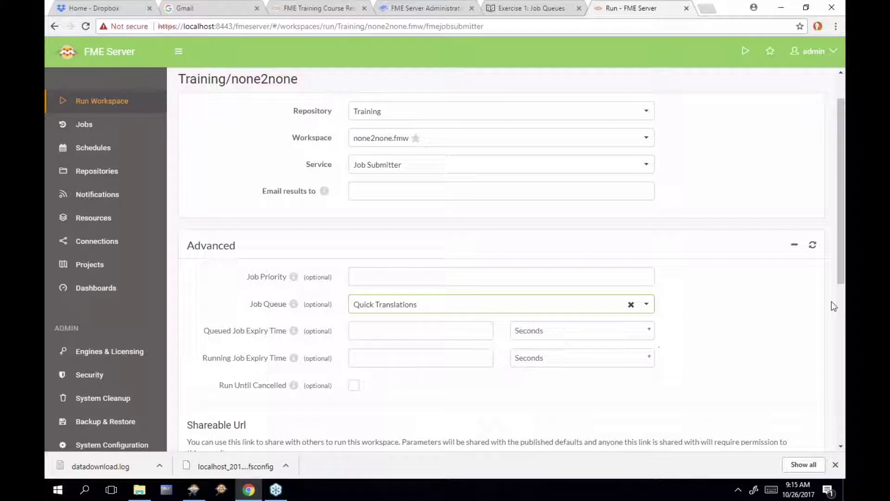
pyautogui.scroll(-3, 793, 320)
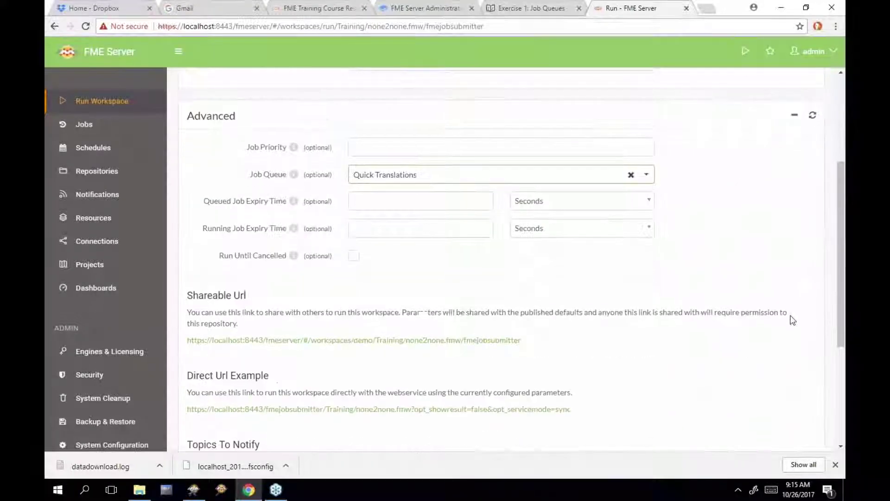
pyautogui.scroll(-3, 792, 320)
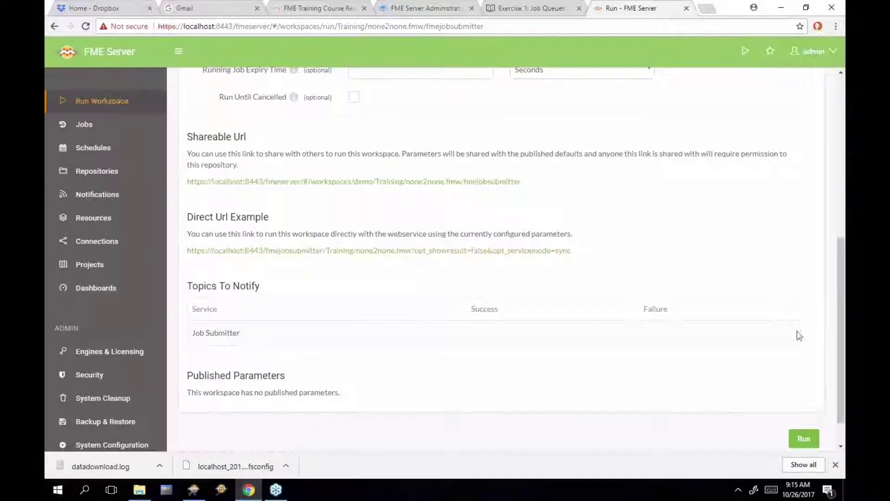
pyautogui.click(804, 438)
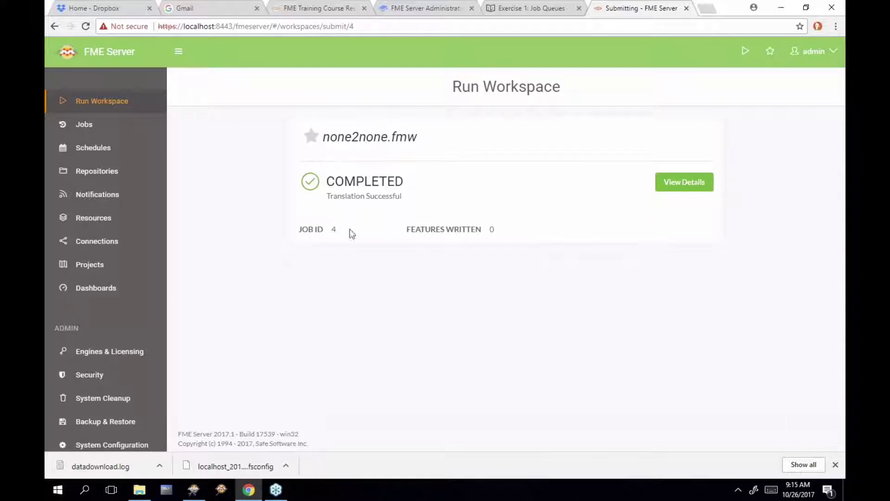
# Open completed job 4 from Jobs and expand its Status and Request Data sections
pyautogui.click(104, 131)
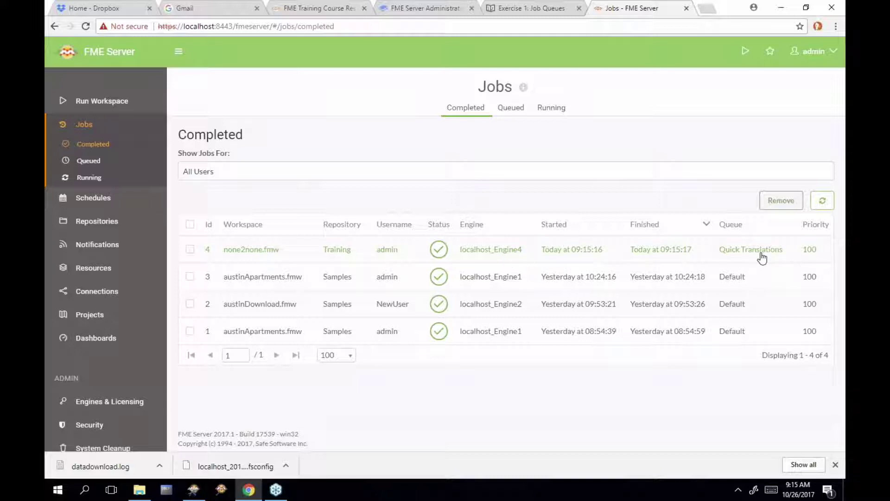
pyautogui.click(672, 253)
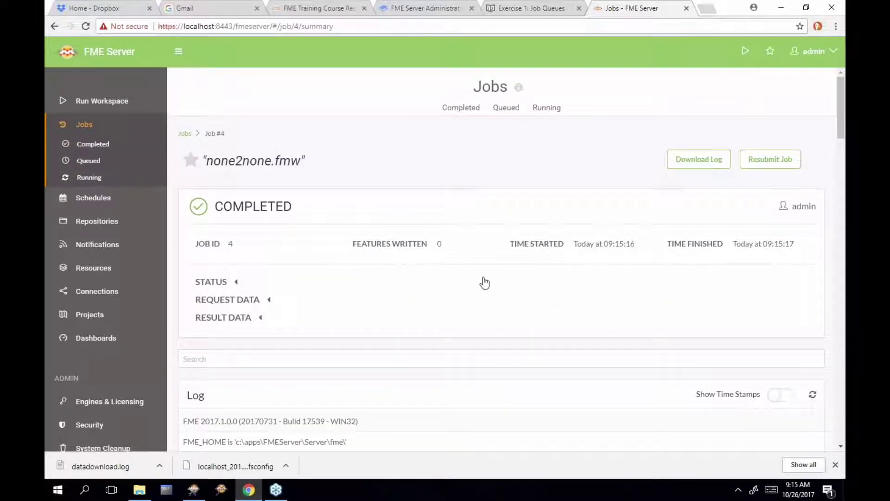
pyautogui.click(221, 283)
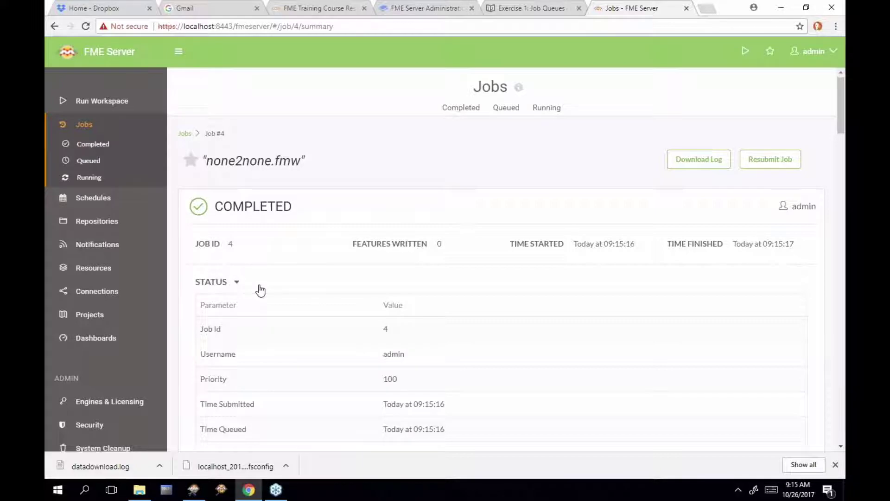
pyautogui.scroll(-3, 258, 290)
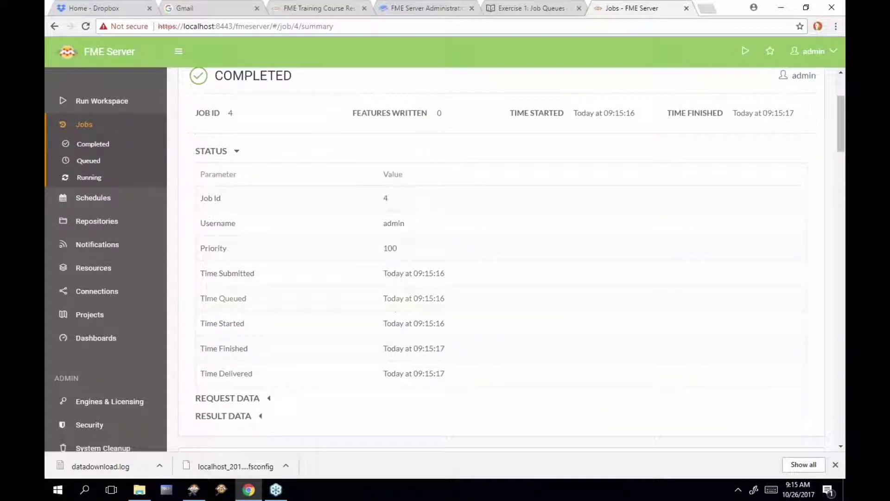
pyautogui.click(251, 402)
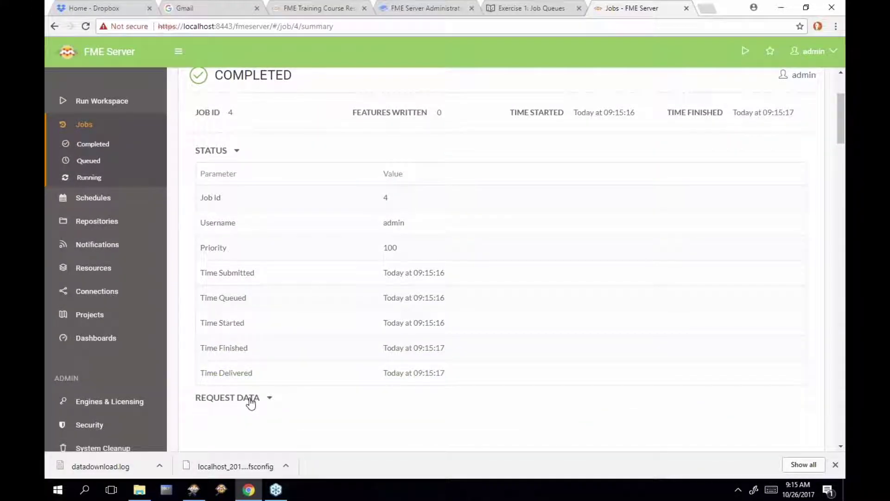
pyautogui.scroll(-3, 314, 292)
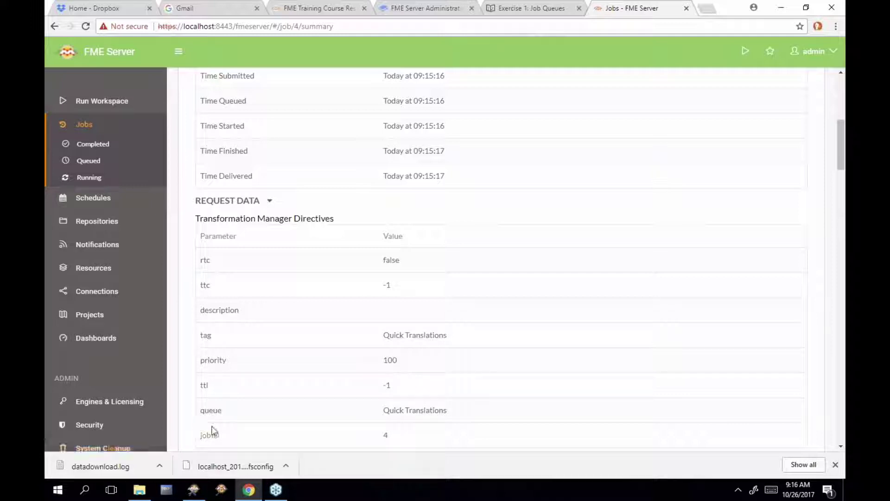
# Go to Engines & Licensing, scroll to Job Queues, and highlight the Default queue's repositories
pyautogui.click(143, 402)
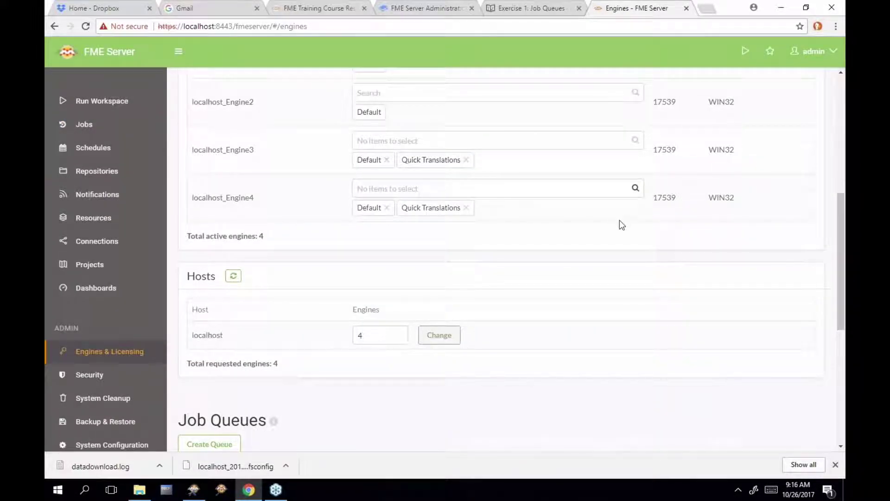
pyautogui.scroll(-7, 619, 221)
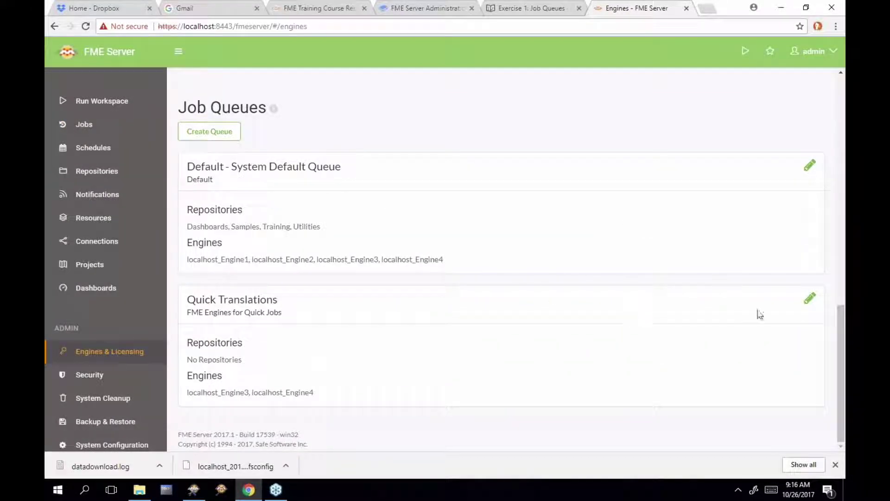
pyautogui.moveTo(187, 227); pyautogui.dragTo(320, 228)
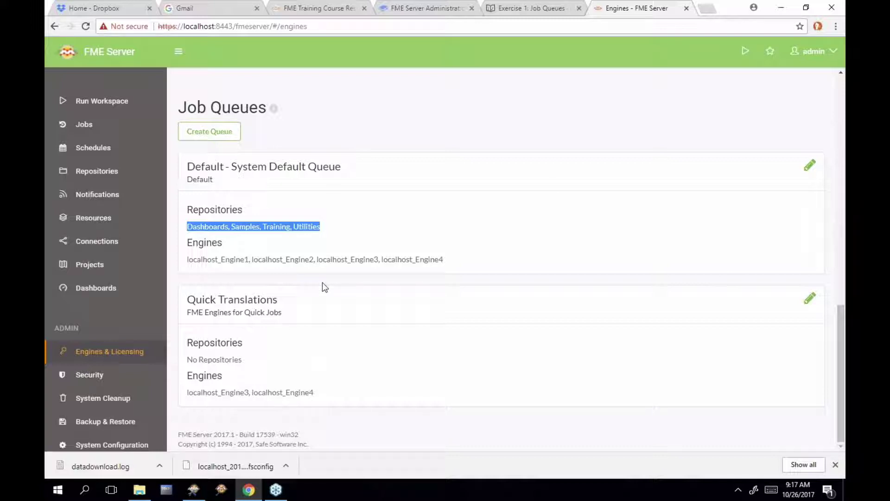
# Remove localhost_Engine3 and localhost_Engine4 from the Default job queue and save
pyautogui.click(815, 167)
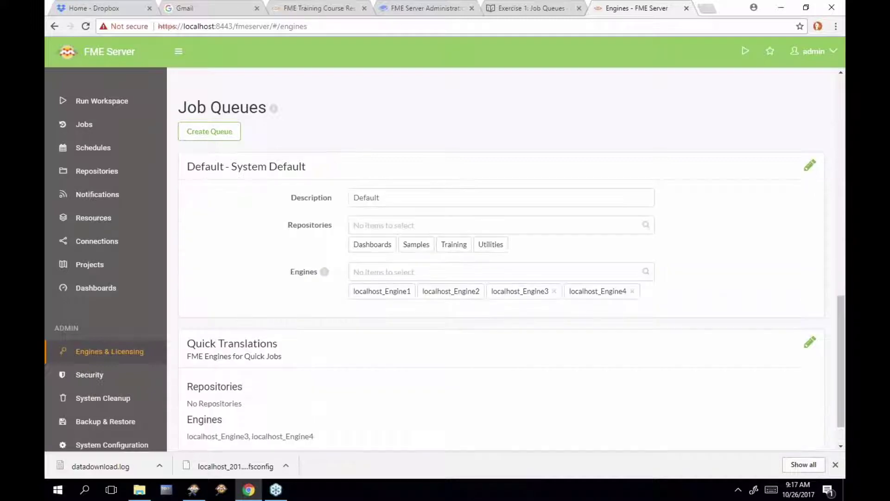
pyautogui.click(554, 291)
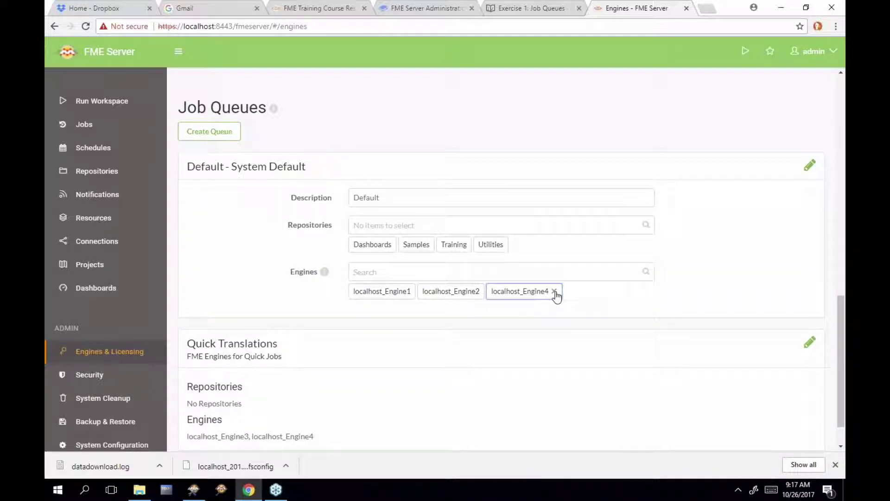
pyautogui.click(554, 292)
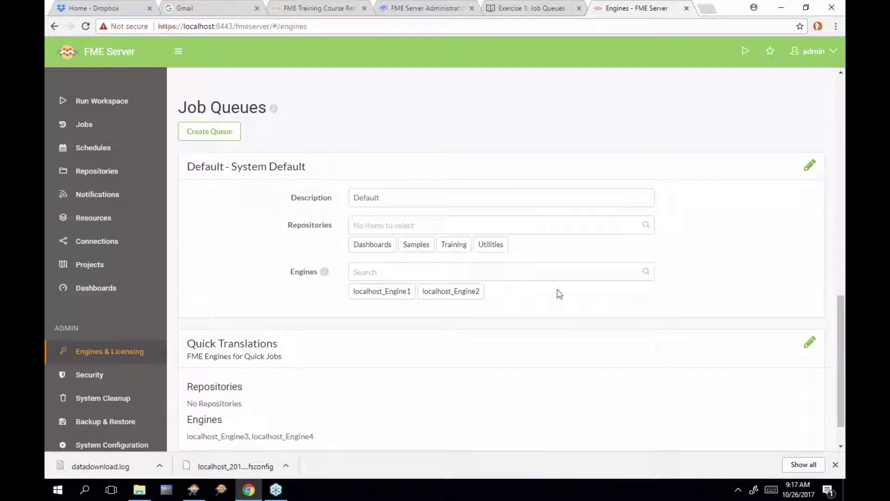
pyautogui.click(812, 166)
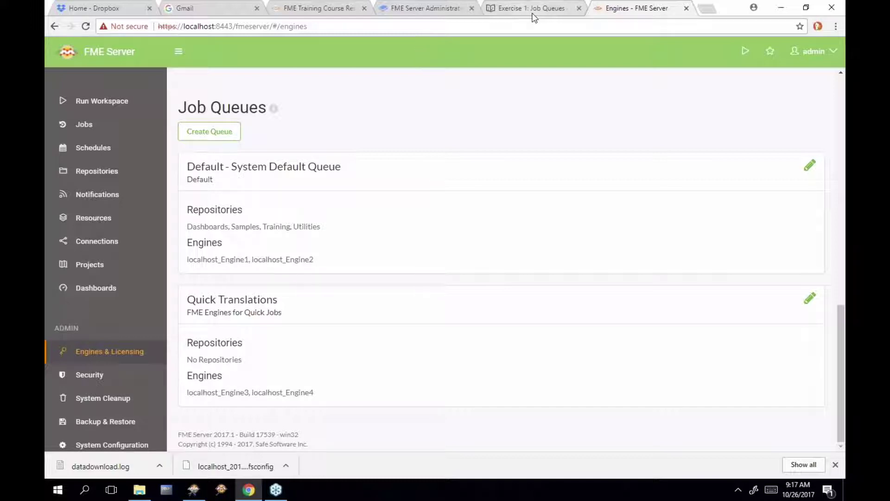
# Read the manual page on adding engines, highlighting the database-change steps, then open Exercise 2
pyautogui.click(554, 10)
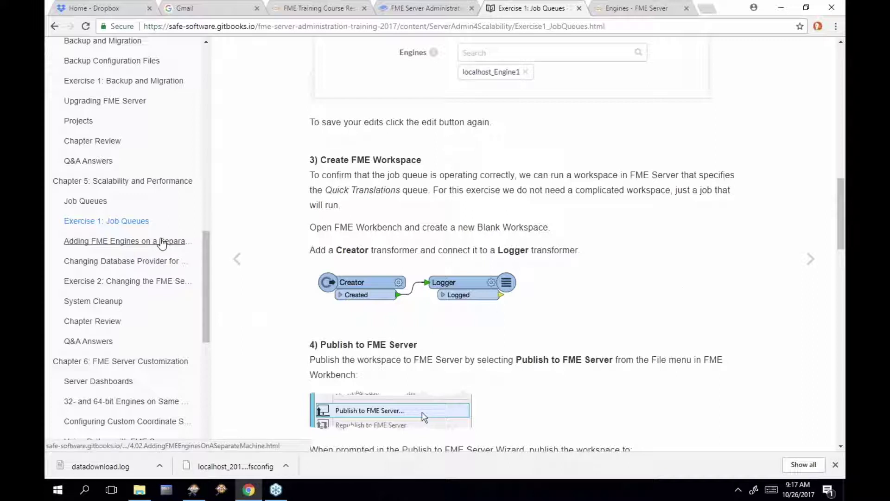
pyautogui.click(161, 243)
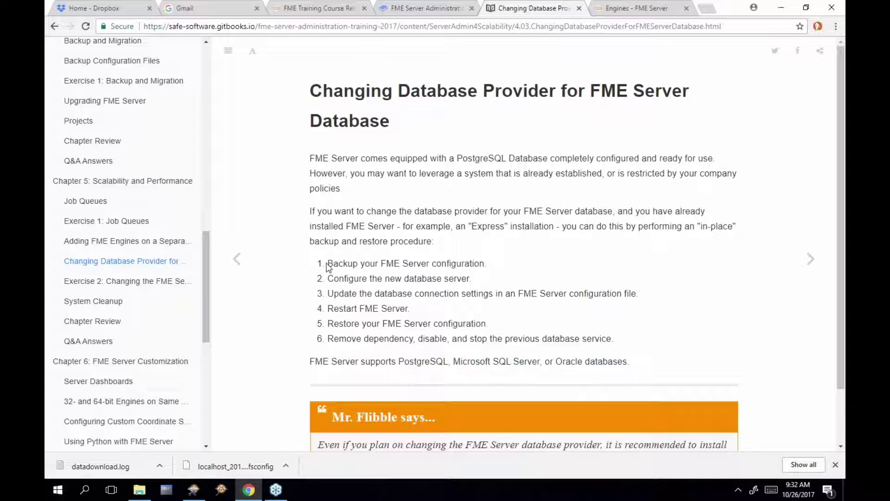
pyautogui.moveTo(484, 263); pyautogui.dragTo(471, 278)
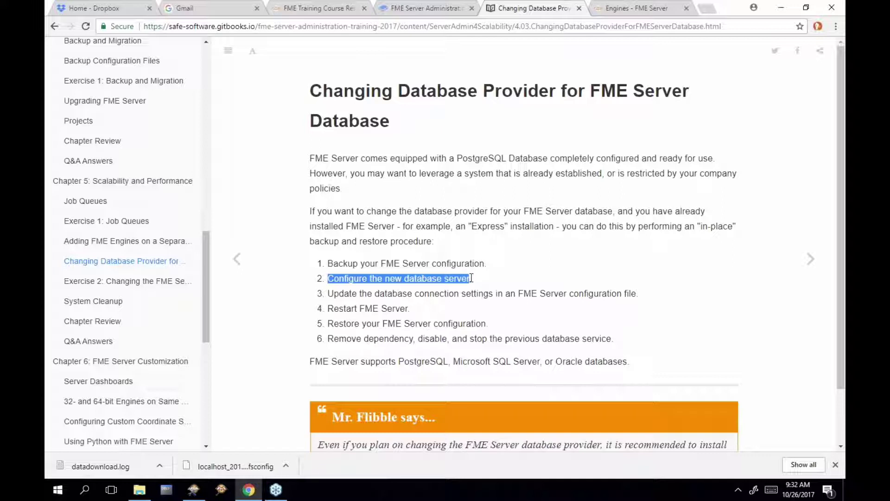
pyautogui.click(471, 278)
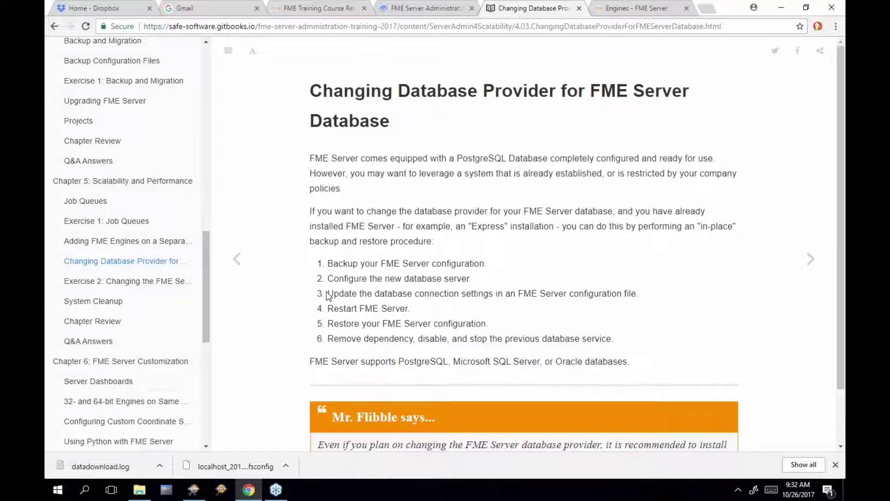
pyautogui.moveTo(327, 296); pyautogui.dragTo(493, 291)
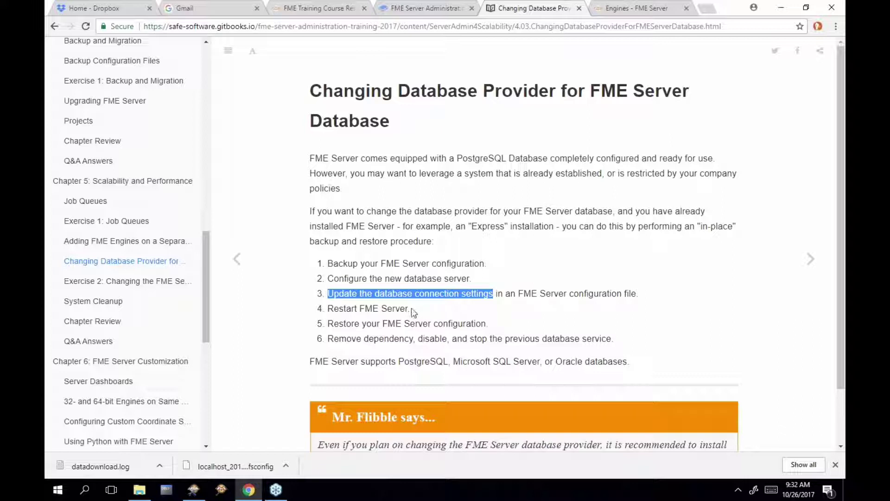
pyautogui.moveTo(411, 309); pyautogui.dragTo(487, 324)
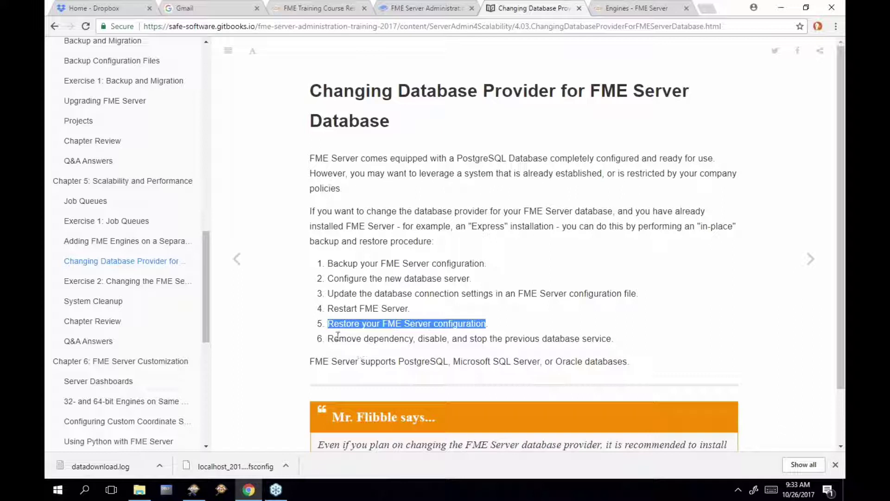
pyautogui.moveTo(329, 338); pyautogui.dragTo(615, 341)
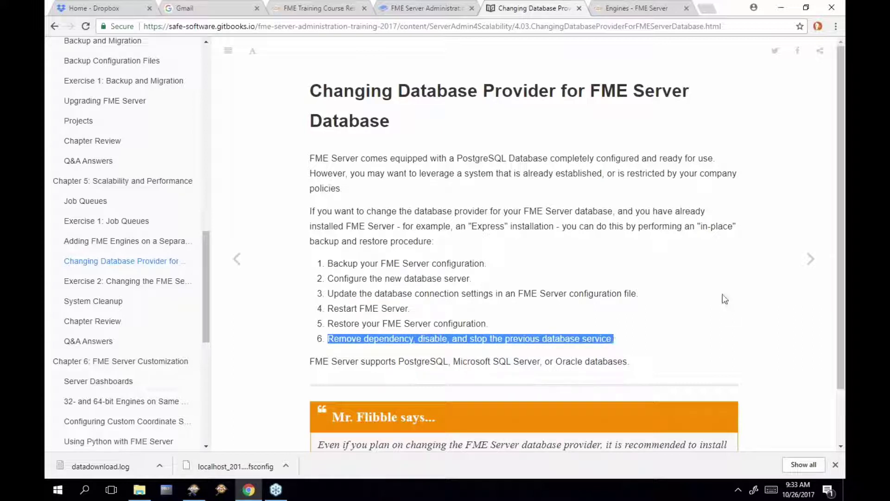
pyautogui.click(810, 259)
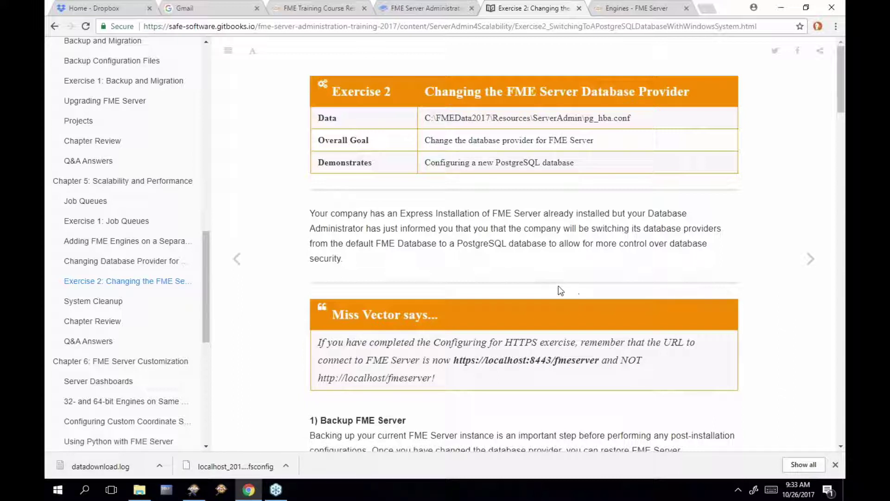
# Scroll down Exercise 2 and highlight the '1) Backup FME Server' heading
pyautogui.scroll(-1, 560, 291)
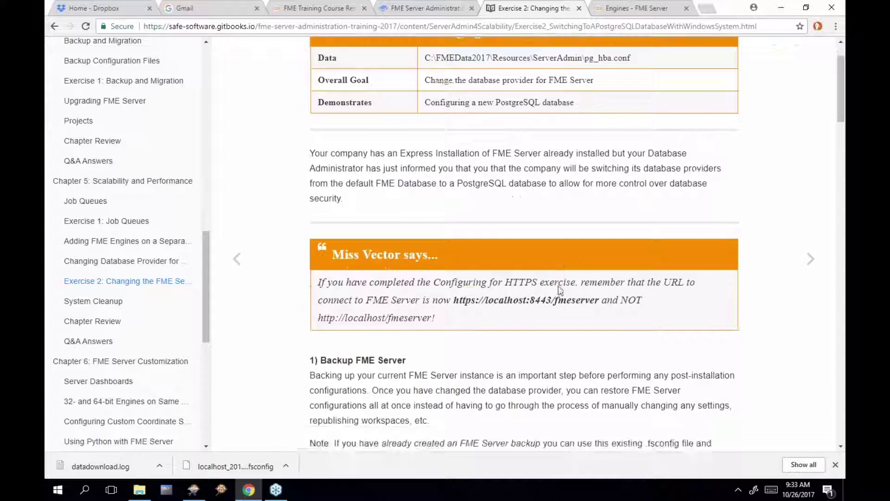
pyautogui.scroll(-2, 559, 291)
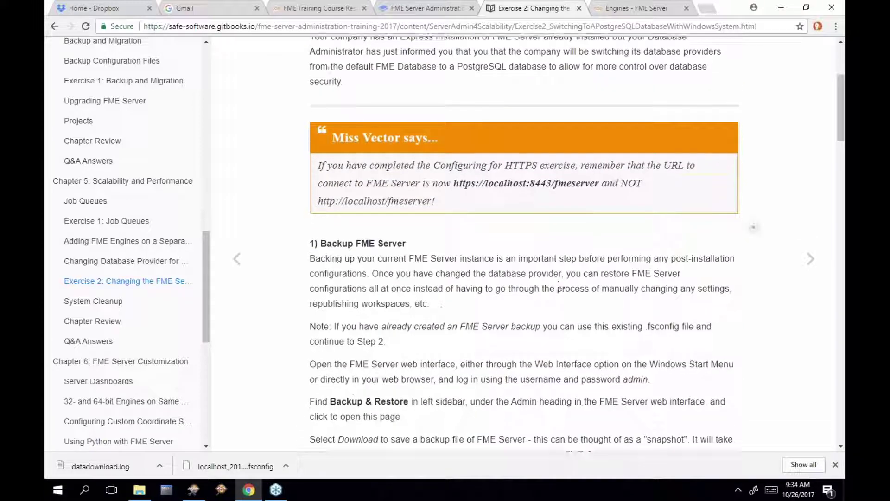
pyautogui.scroll(-2, 558, 286)
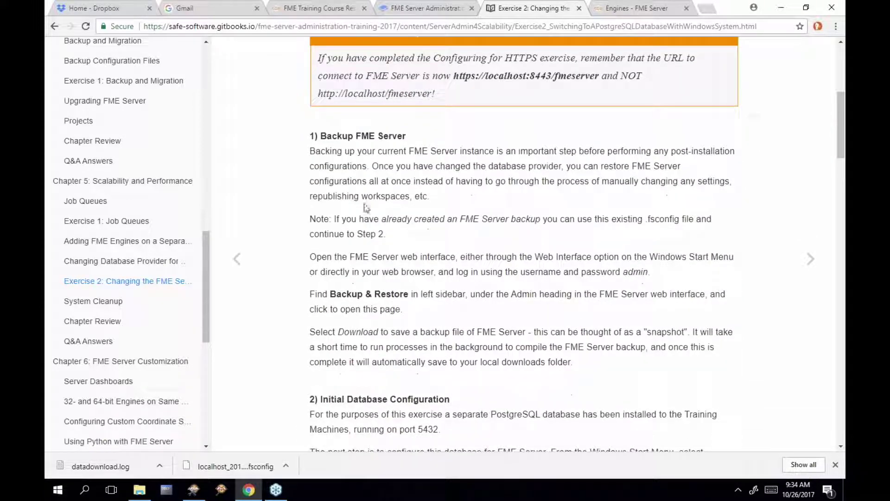
pyautogui.moveTo(310, 135); pyautogui.dragTo(400, 128)
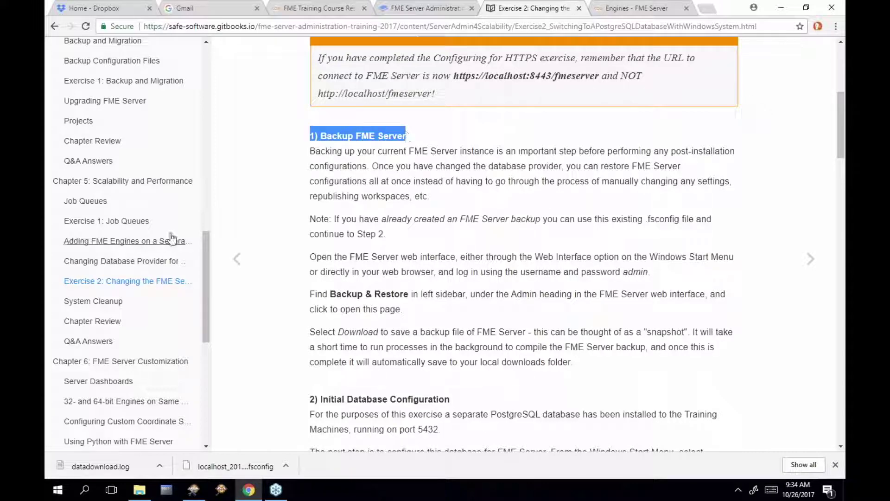
pyautogui.scroll(3, 207, 264)
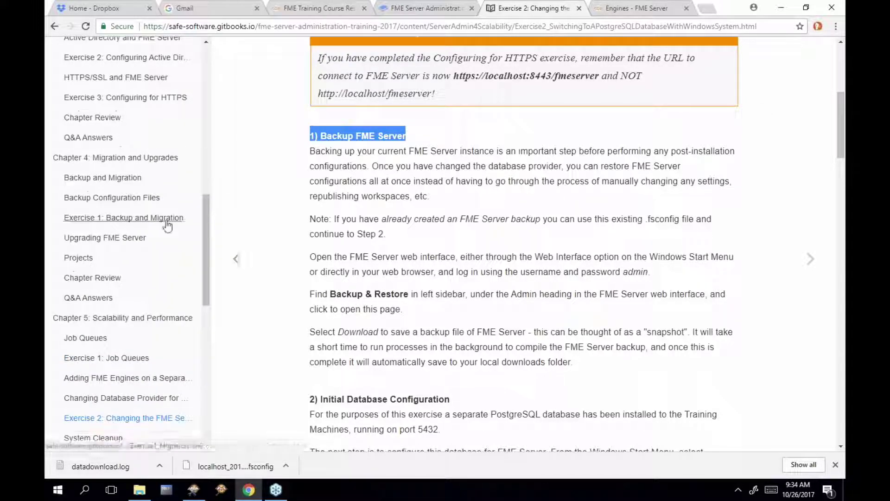
pyautogui.moveTo(204, 223); pyautogui.dragTo(205, 263)
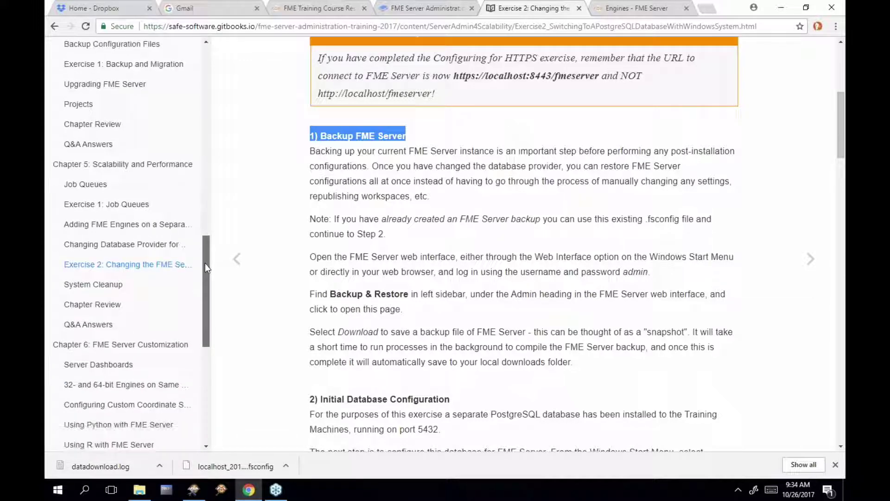
# Open the Backup & Restore page from FME Server's Admin sidebar, then go back to the Exercise 2 tab
pyautogui.click(631, 12)
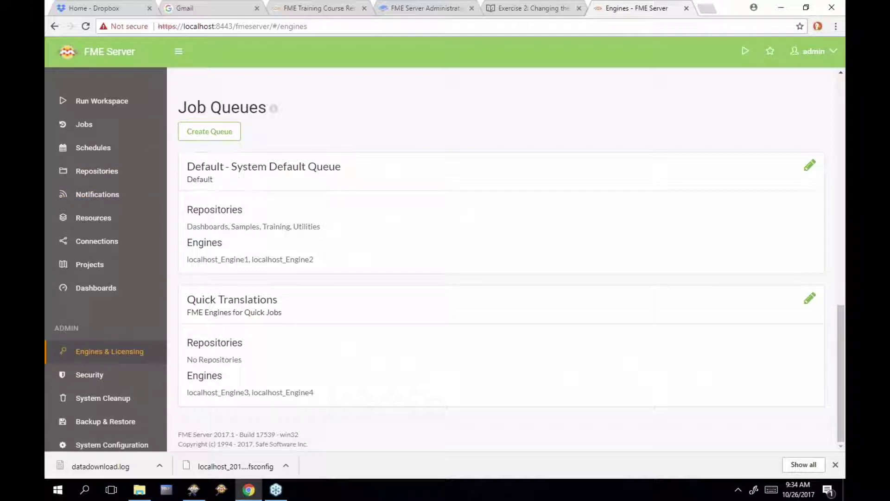
pyautogui.scroll(-1, 119, 352)
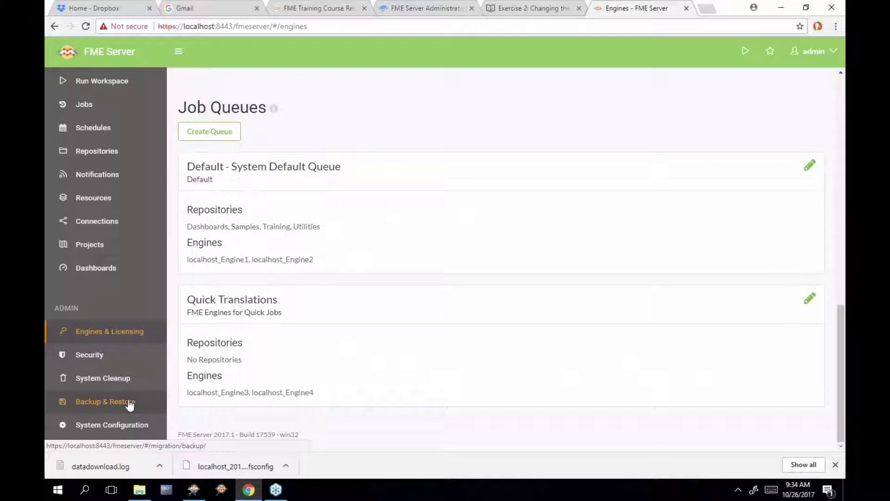
pyautogui.click(130, 404)
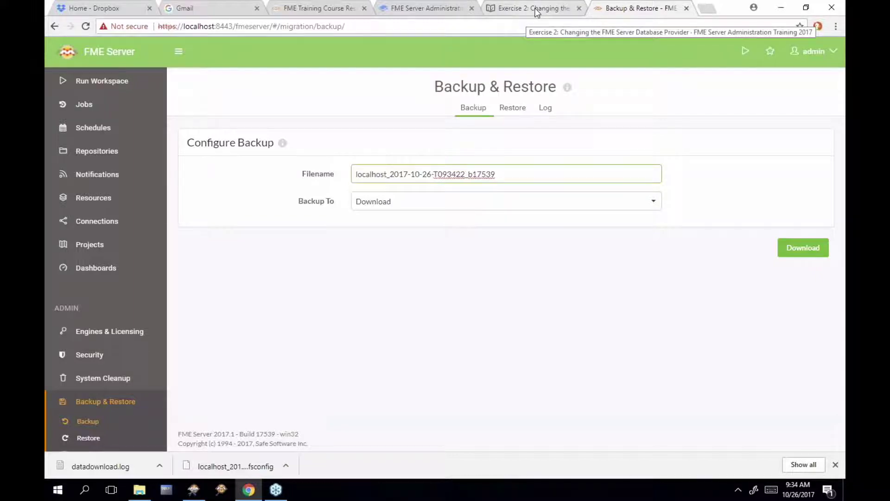
pyautogui.click(536, 11)
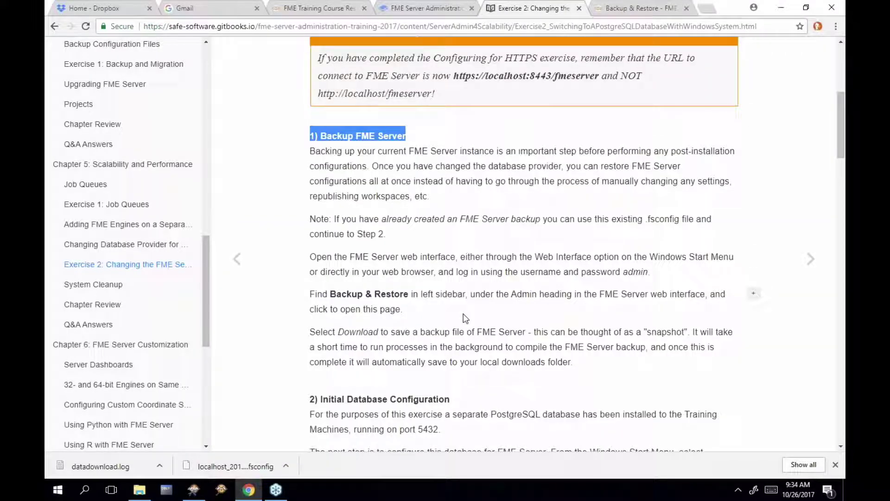
# Scroll to '2) Initial Database Configuration' and highlight the createUser and createDB commands and 'PostgreSQL > SQL Shell'
pyautogui.moveTo(584, 365); pyautogui.dragTo(309, 251)
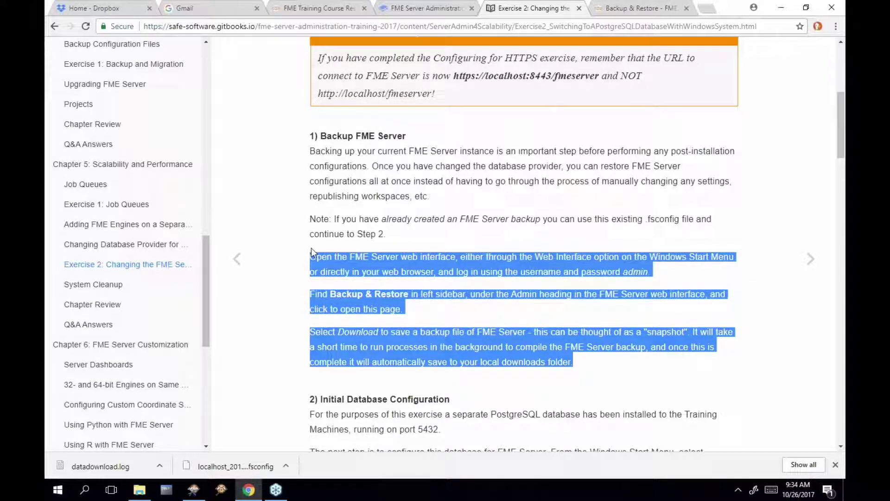
pyautogui.click(615, 366)
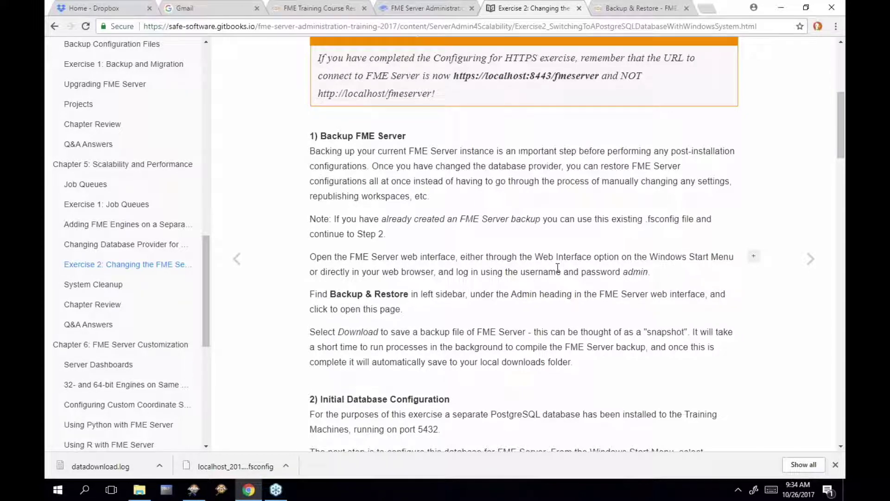
pyautogui.scroll(-4, 560, 273)
pyautogui.scroll(-3, 561, 272)
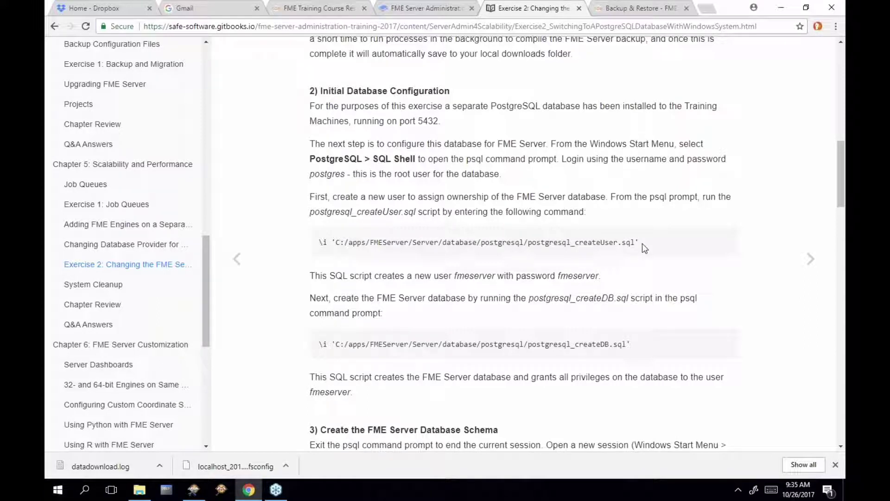
pyautogui.moveTo(642, 243); pyautogui.dragTo(332, 235)
pyautogui.moveTo(319, 344); pyautogui.dragTo(630, 341)
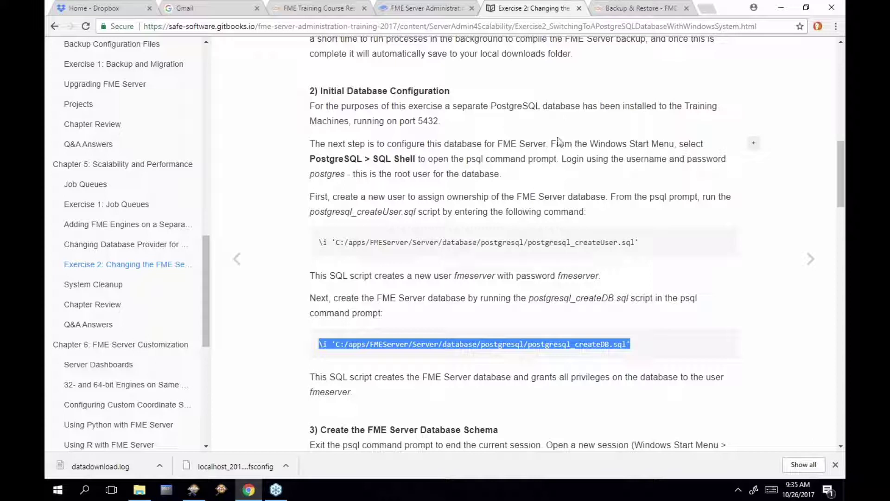
pyautogui.moveTo(416, 159); pyautogui.dragTo(307, 163)
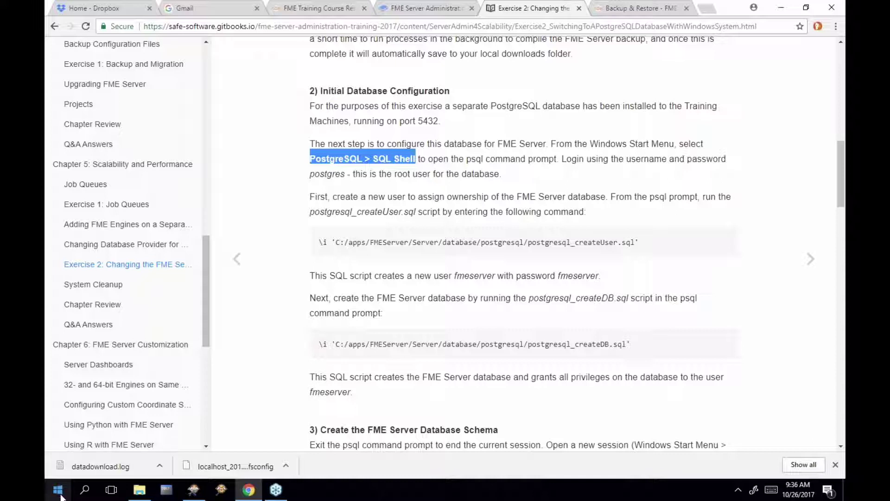
# Find the PostgreSQL 9.6 folder in the Start menu and start SQL Shell (psql) from it
pyautogui.click(60, 492)
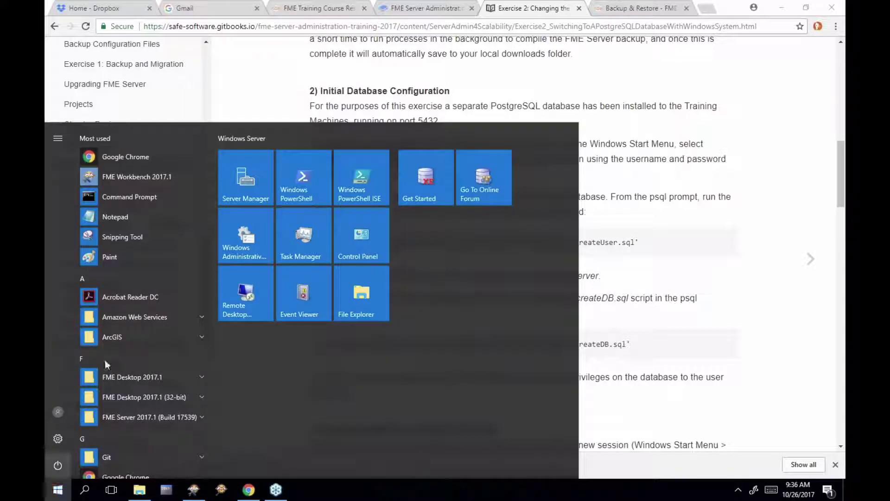
pyautogui.scroll(-7, 144, 274)
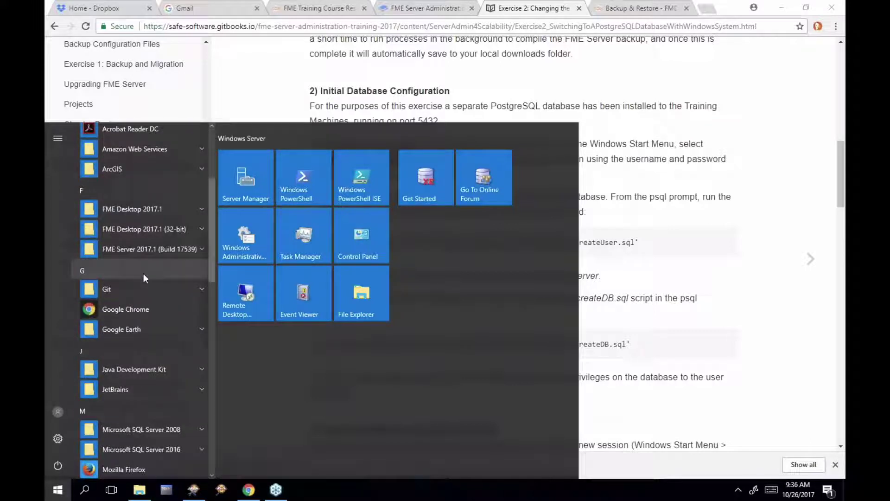
pyautogui.scroll(-5, 143, 273)
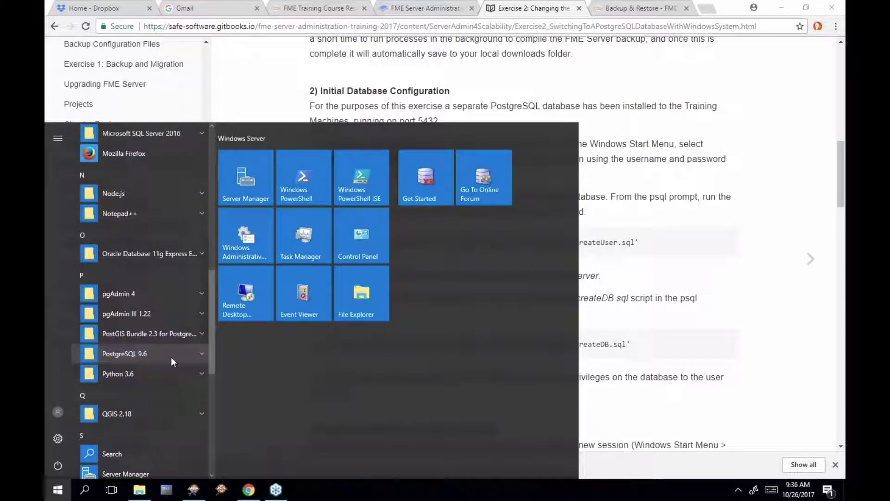
pyautogui.click(199, 352)
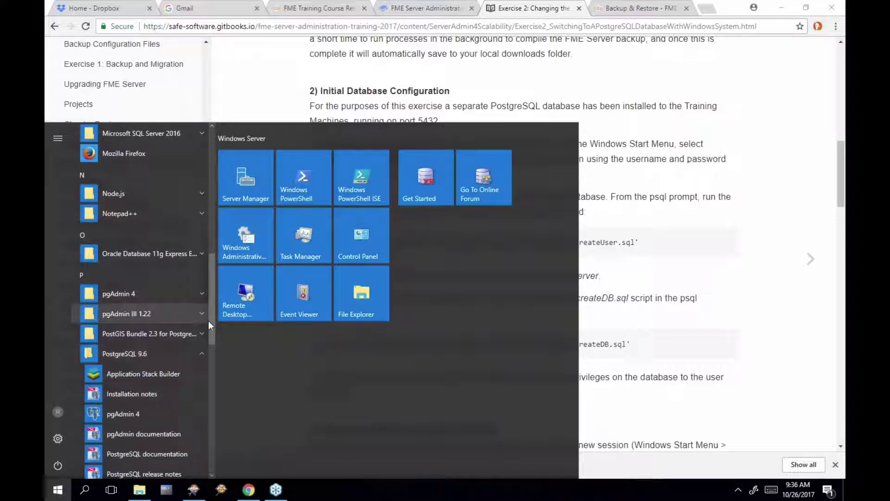
pyautogui.moveTo(211, 328); pyautogui.dragTo(210, 360)
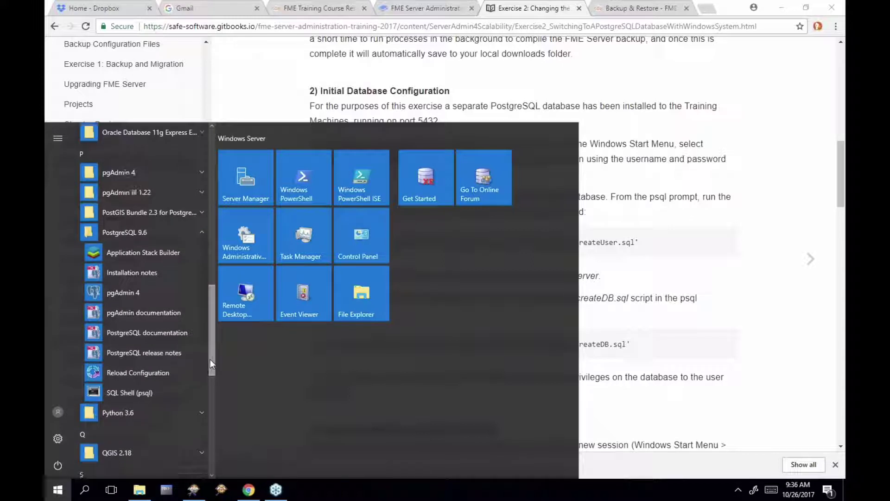
pyautogui.rightClick(137, 395)
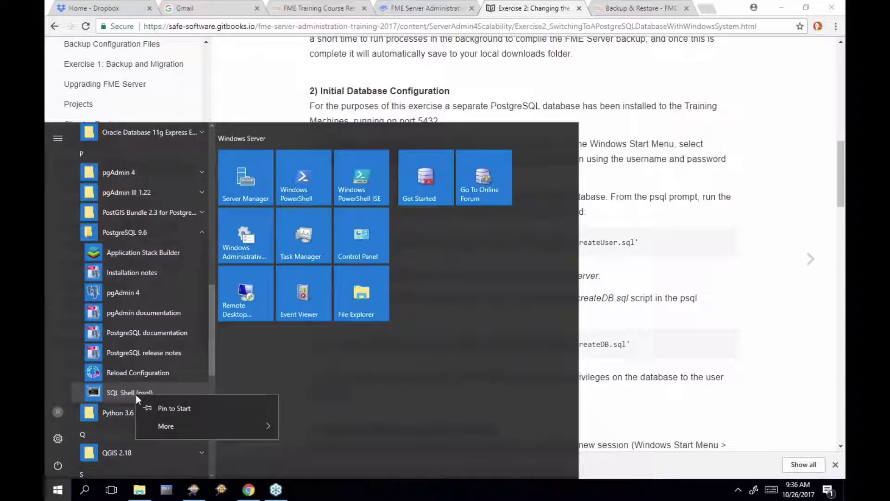
pyautogui.click(132, 393)
# Start SQL Shell (psql) and enter 'postgres' at the Server prompt
pyautogui.click(113, 392)
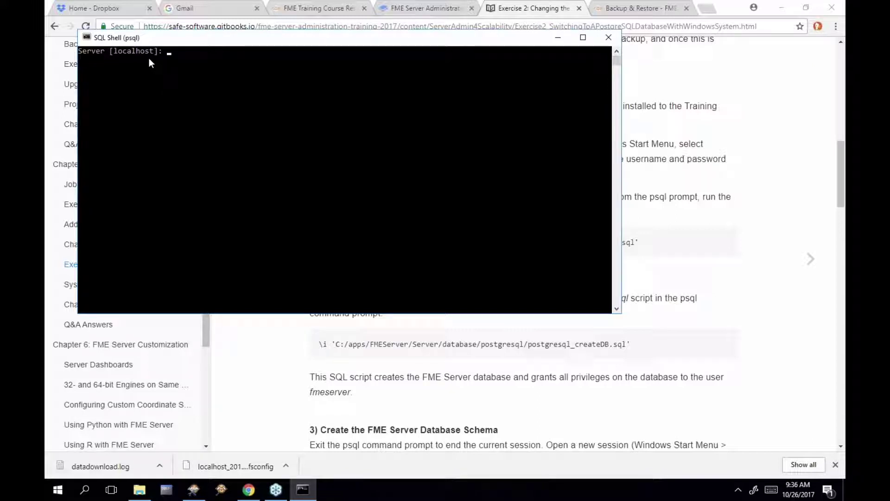
pyautogui.click(200, 50)
pyautogui.press('Escape')
pyautogui.click(231, 69)
pyautogui.press('Escape')
pyautogui.write('postgres')
pyautogui.press('Return')
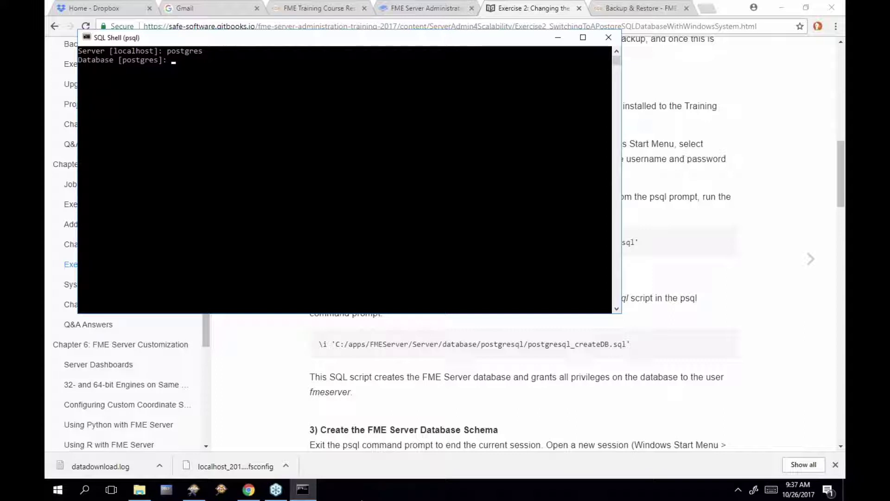
# Bring the training manual forward and highlight the root user's login credentials
pyautogui.click(694, 156)
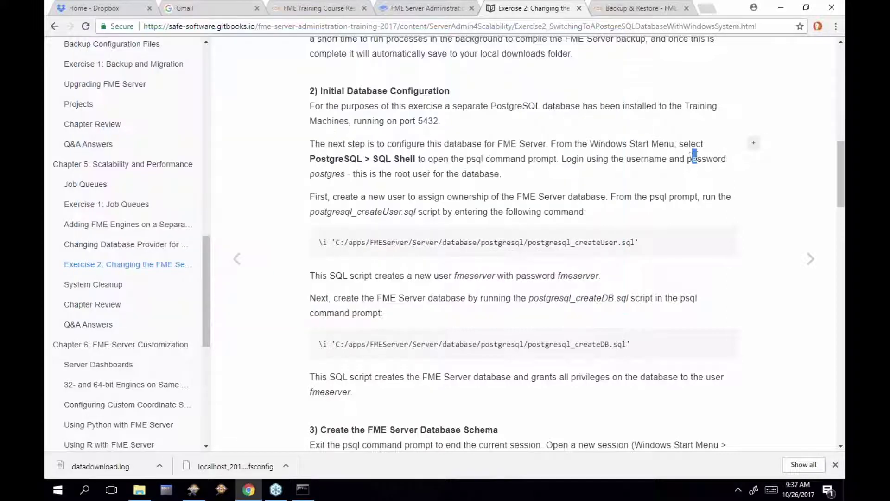
pyautogui.click(308, 175)
pyautogui.moveTo(309, 175); pyautogui.dragTo(346, 175)
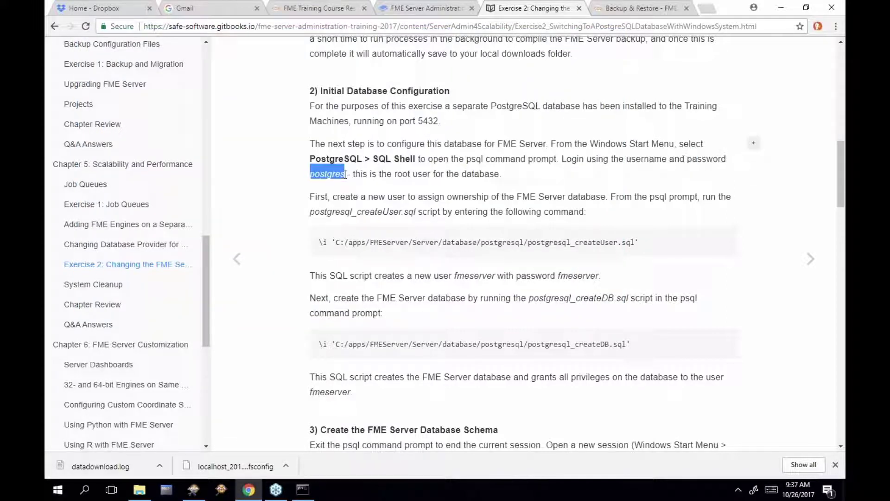
pyautogui.click(411, 256)
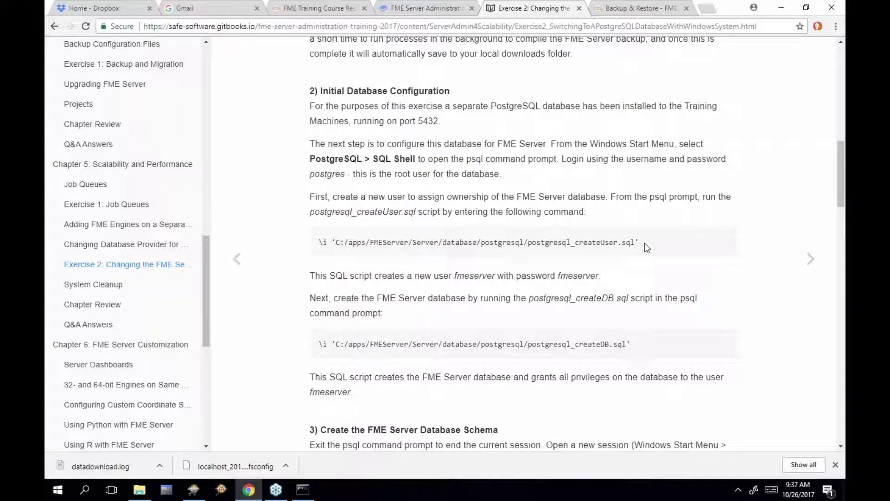
pyautogui.rightClick(408, 236)
pyautogui.click(395, 239)
# Copy the whole \i postgresql_createUser.sql command, checking its C:/apps/FMEServer database path, then bring back SQL Shell
pyautogui.moveTo(408, 242); pyautogui.dragTo(335, 242)
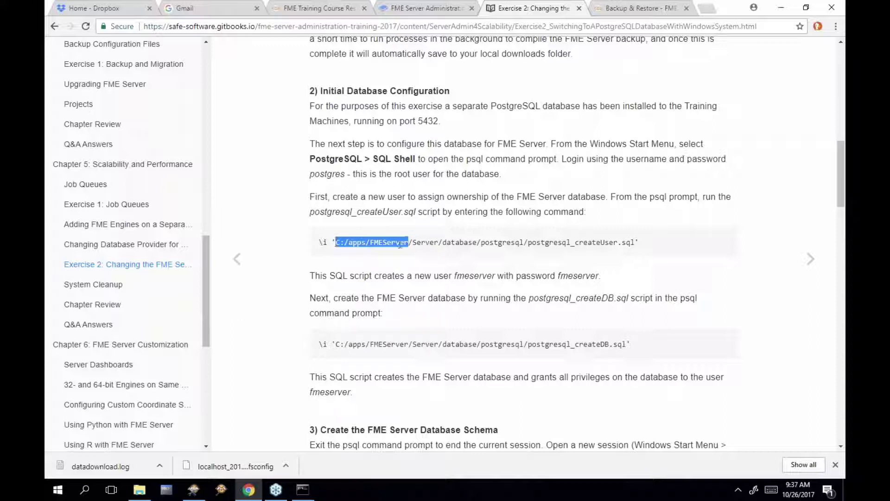
pyautogui.moveTo(411, 242); pyautogui.dragTo(477, 242)
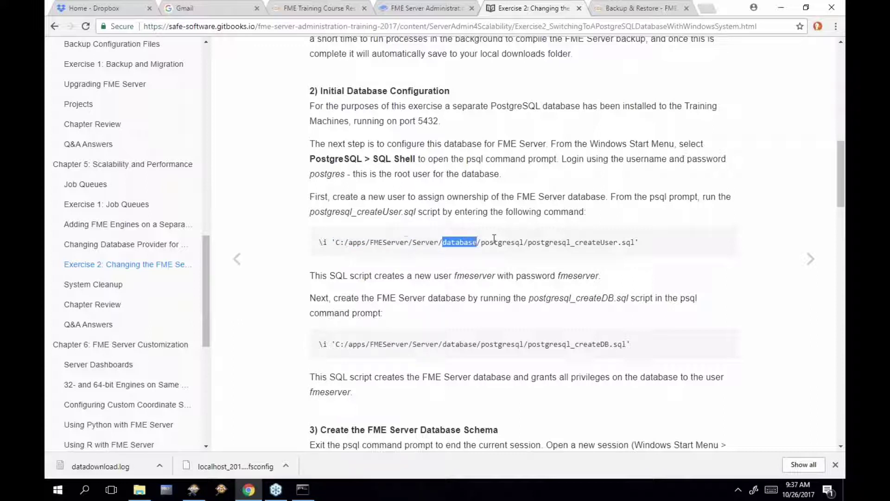
pyautogui.click(486, 244)
pyautogui.doubleClick(486, 243)
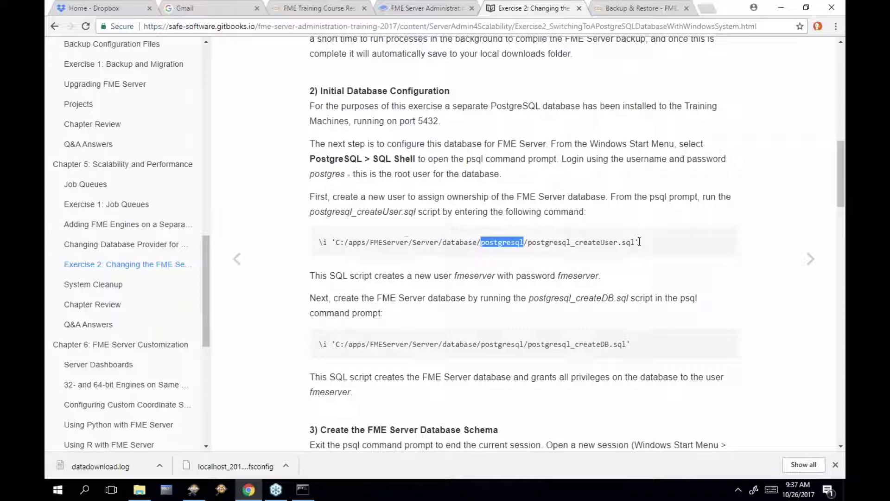
pyautogui.moveTo(639, 242); pyautogui.dragTo(318, 242)
pyautogui.press('super+c')
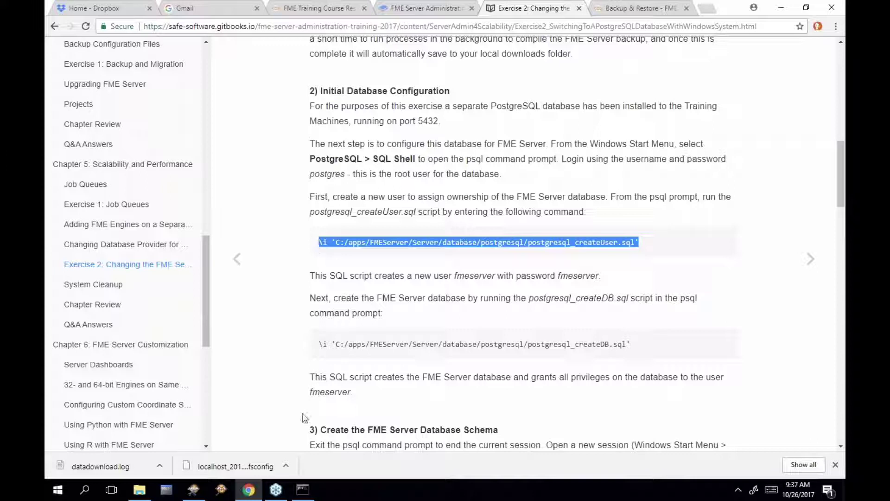
pyautogui.click(306, 492)
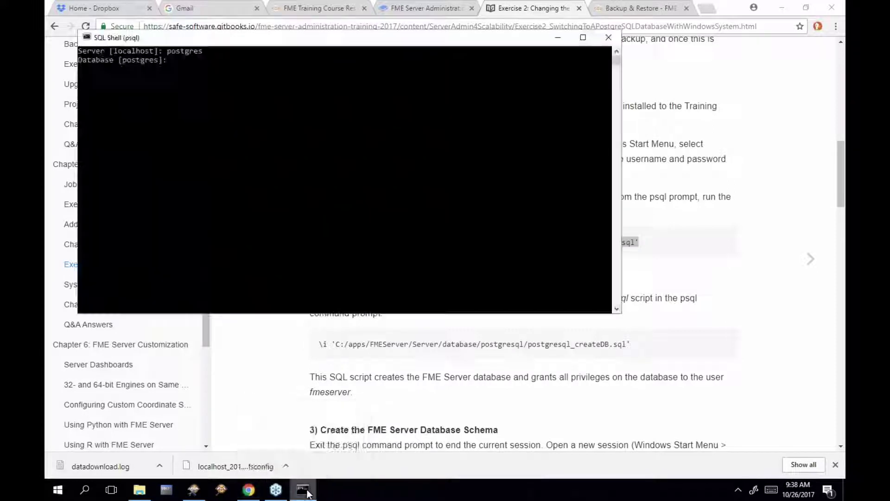
# Paste the createUser.sql command at the Database prompt and enter postgres as username; psql fails with unknown host 'postgres'
pyautogui.rightClick(246, 88)
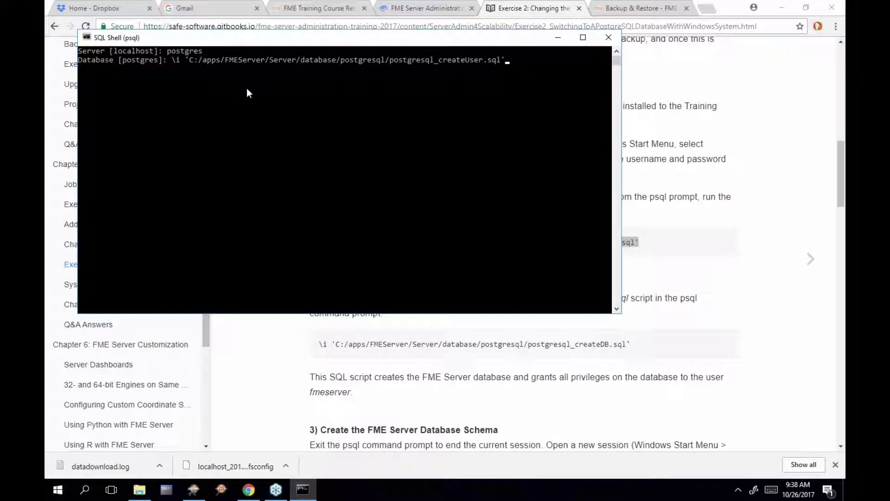
pyautogui.press('Return')
pyautogui.press('Return')
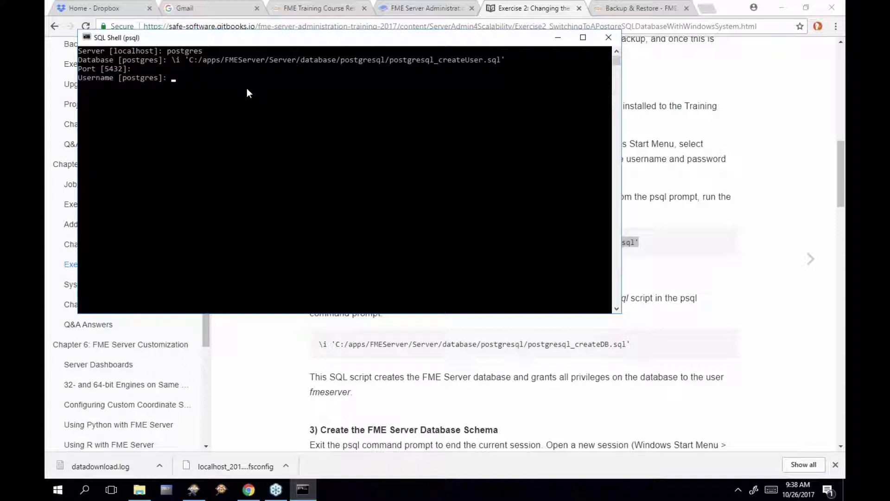
pyautogui.write('postgres')
pyautogui.press('Return')
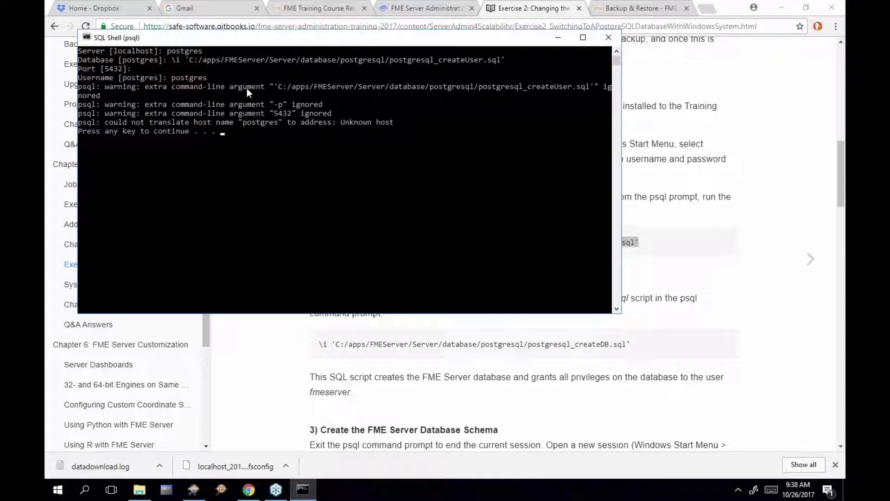
pyautogui.press('Return')
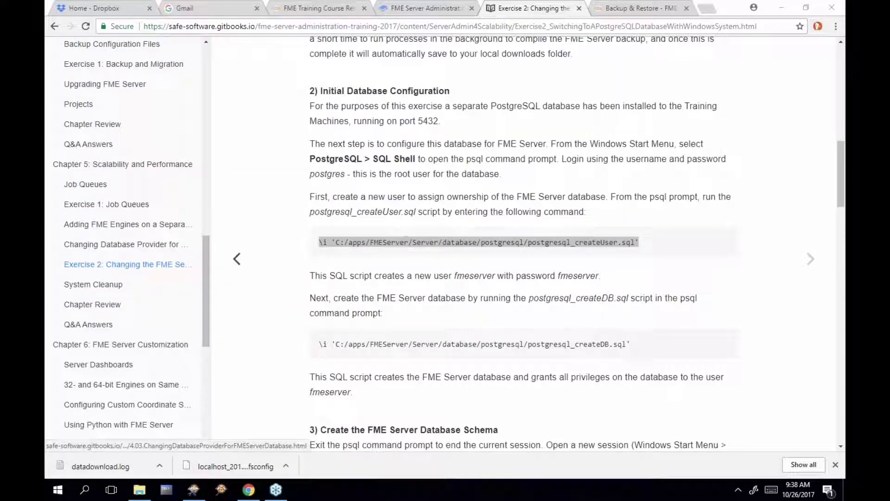
# Reopen SQL Shell (psql) from the Start menu's PostgreSQL 9.6 folder for a fresh session
pyautogui.click(58, 490)
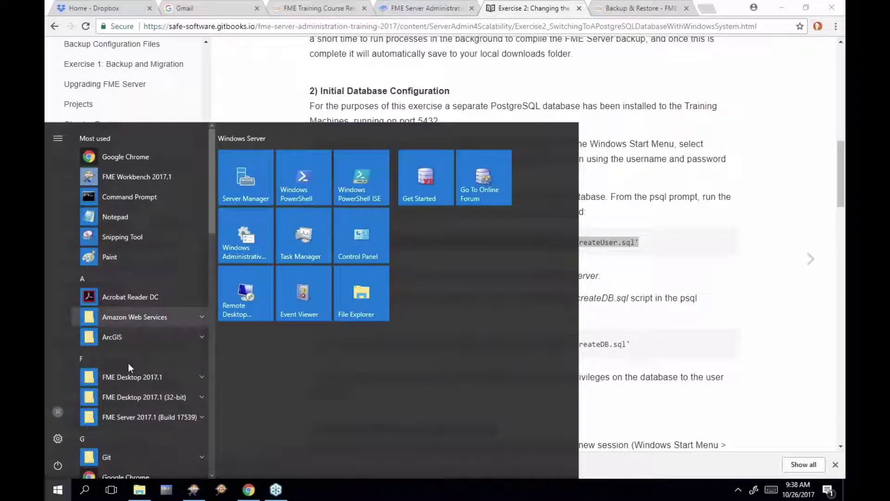
pyautogui.scroll(-6, 127, 365)
pyautogui.scroll(-5, 165, 369)
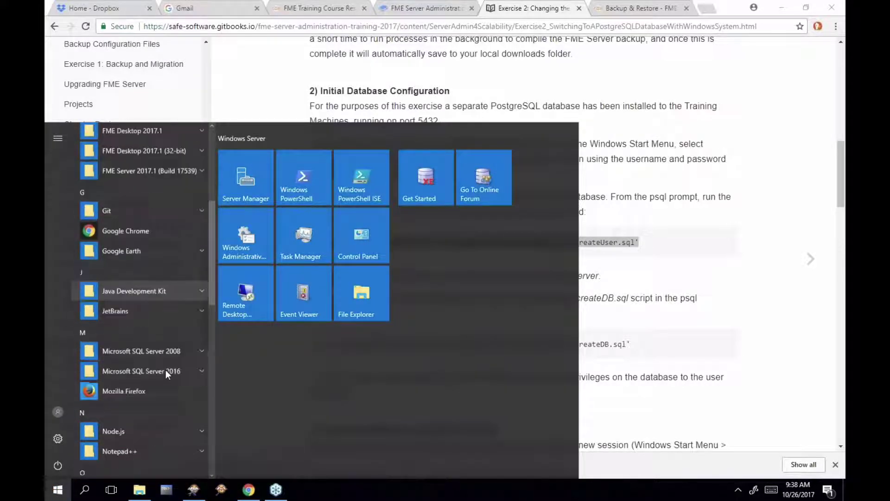
pyautogui.scroll(-2, 166, 369)
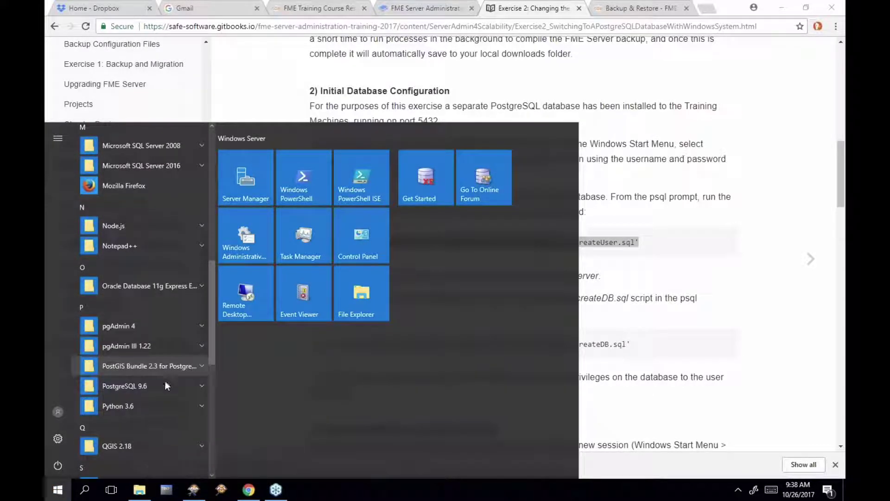
pyautogui.click(165, 384)
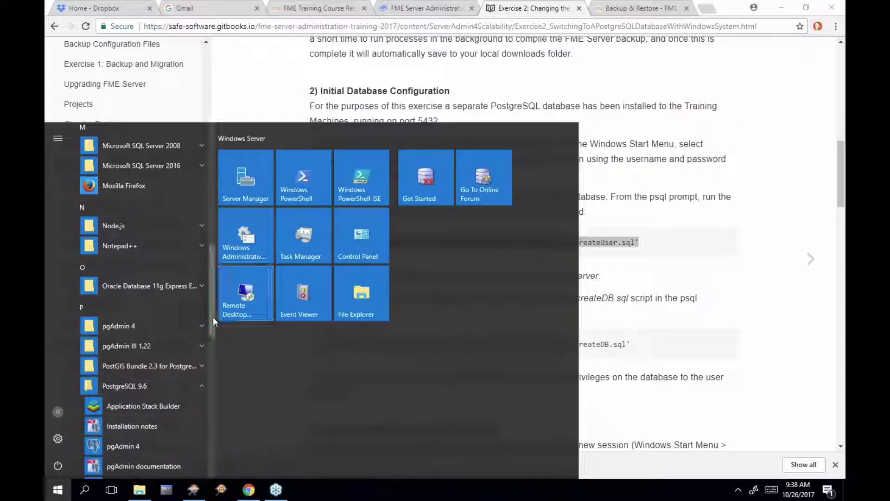
pyautogui.moveTo(210, 316); pyautogui.dragTo(210, 372)
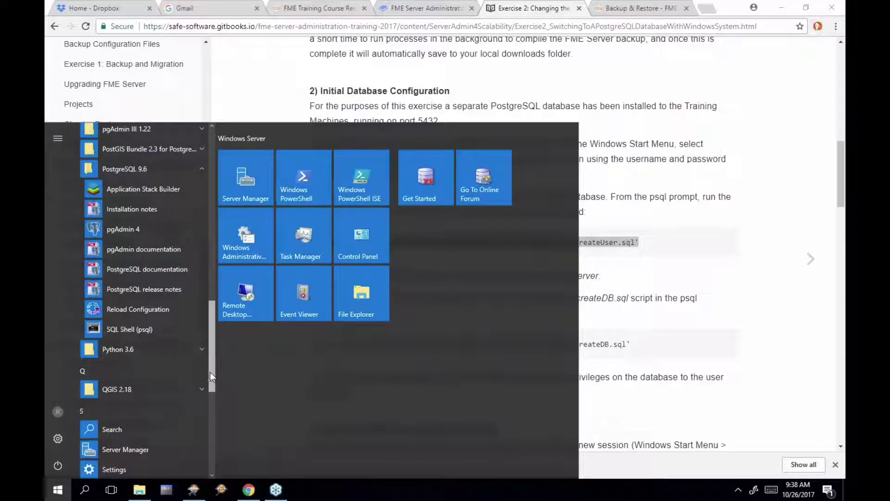
pyautogui.click(160, 337)
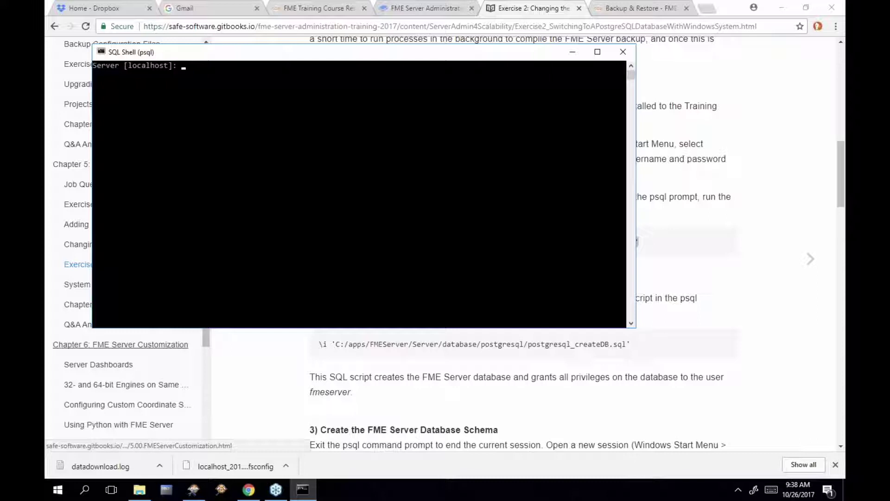
# Accept the default localhost server and postgres database, then run the \i createUser.sql script, getting CREATE ROLE
pyautogui.press('Return')
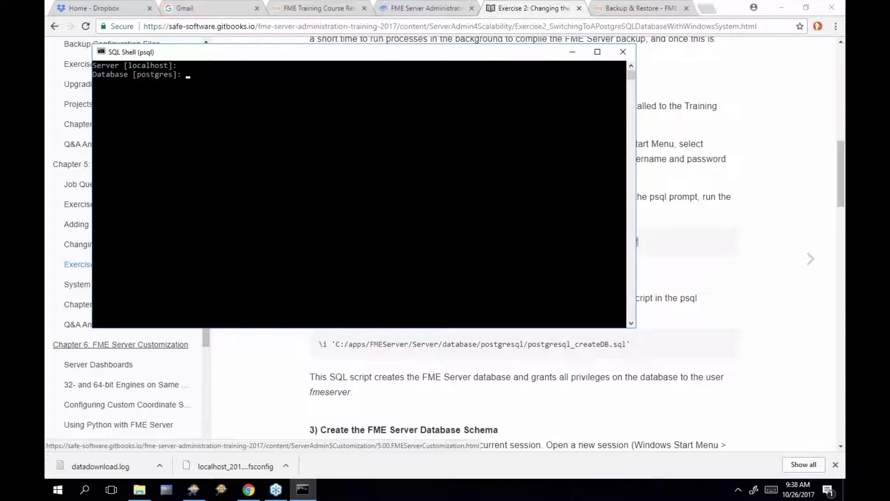
pyautogui.press('Return')
pyautogui.press('Return')
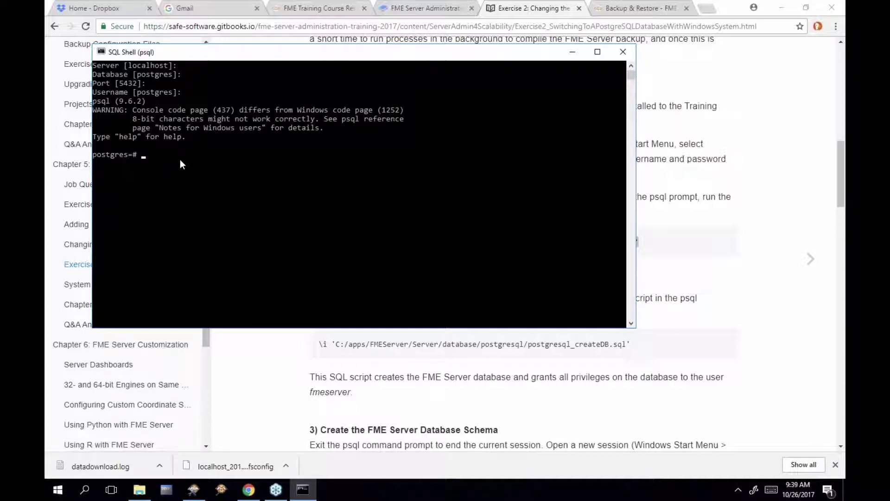
pyautogui.rightClick(285, 155)
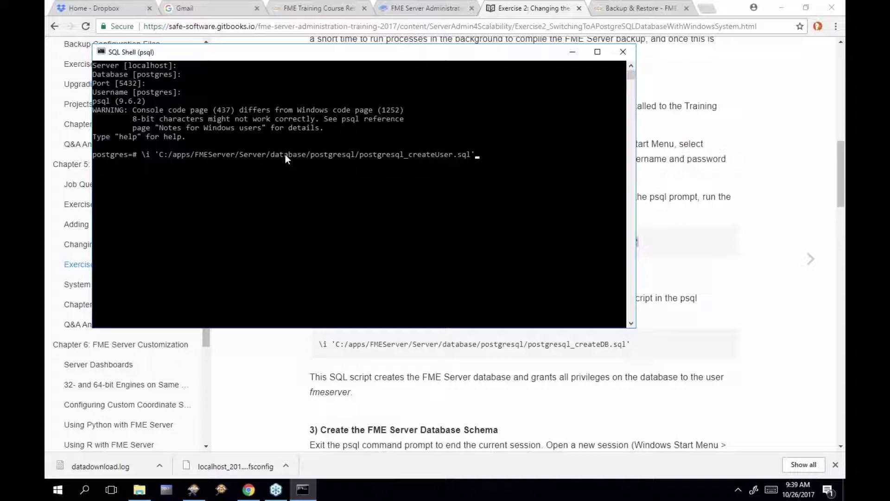
pyautogui.press('Return')
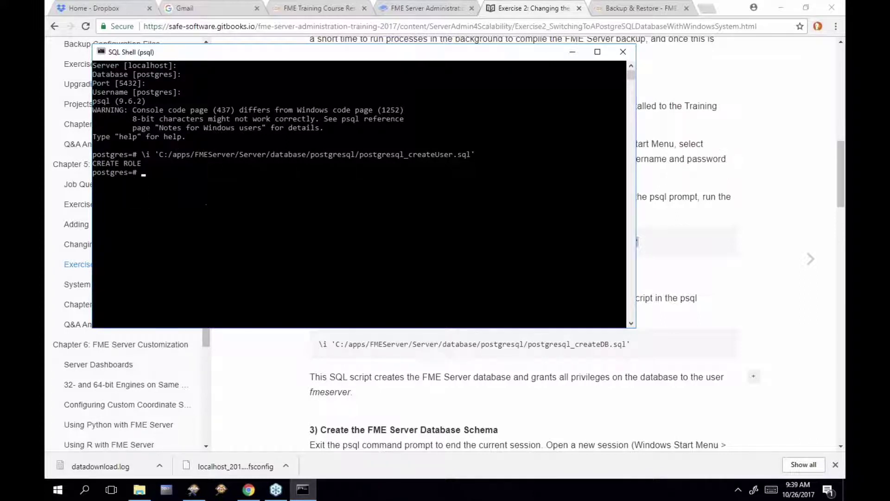
pyautogui.click(664, 344)
# Note the fmeserver user and its password, then paste the \i createDB.sql command at postgres=#
pyautogui.moveTo(456, 276); pyautogui.dragTo(495, 278)
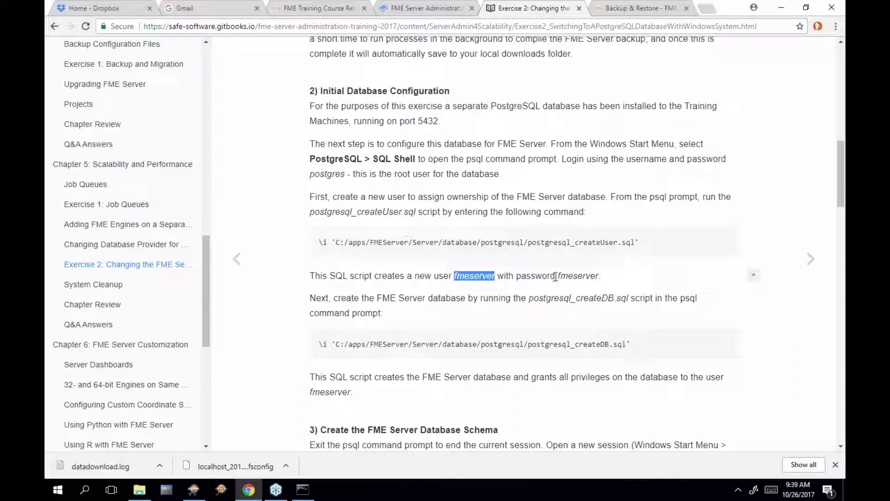
pyautogui.moveTo(558, 276); pyautogui.dragTo(598, 278)
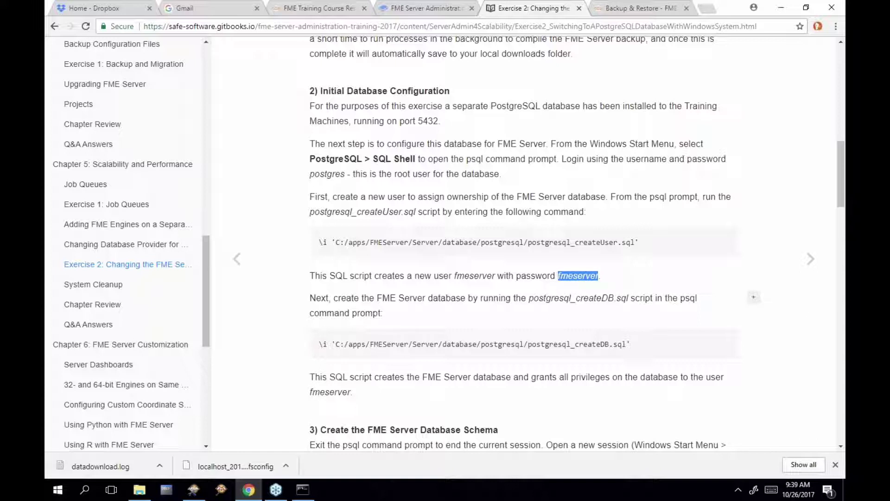
pyautogui.moveTo(632, 346); pyautogui.dragTo(324, 342)
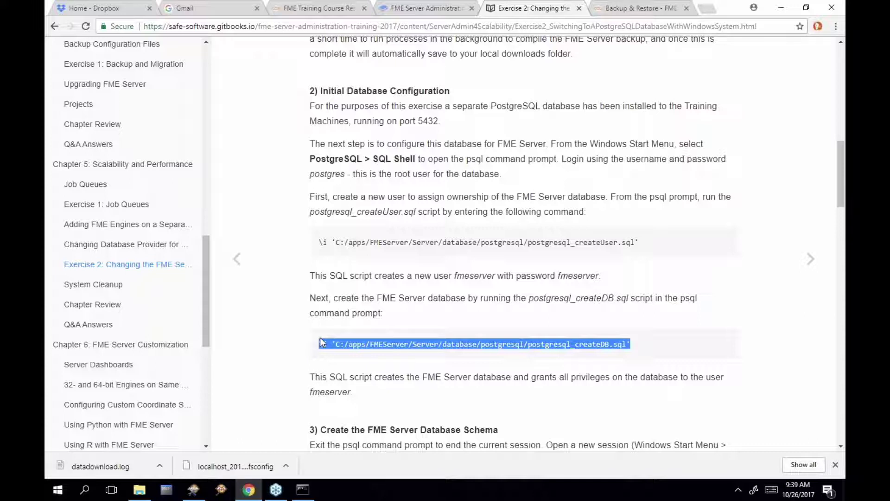
pyautogui.click(302, 492)
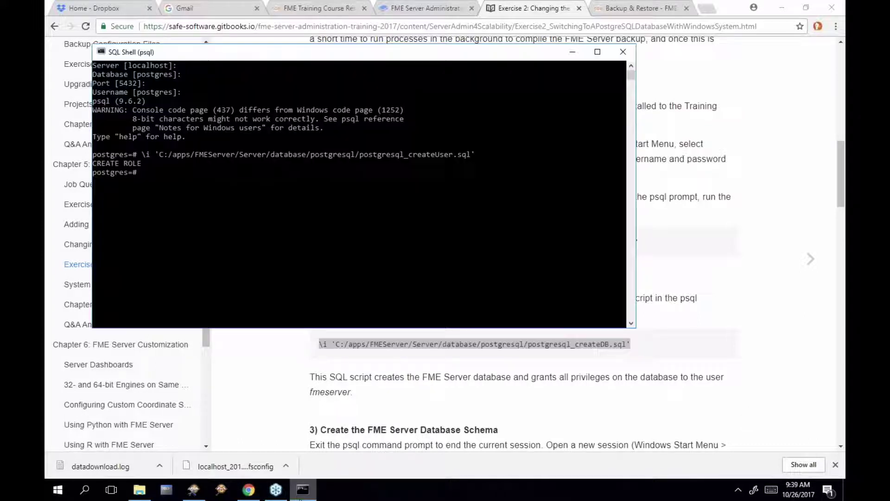
pyautogui.rightClick(270, 209)
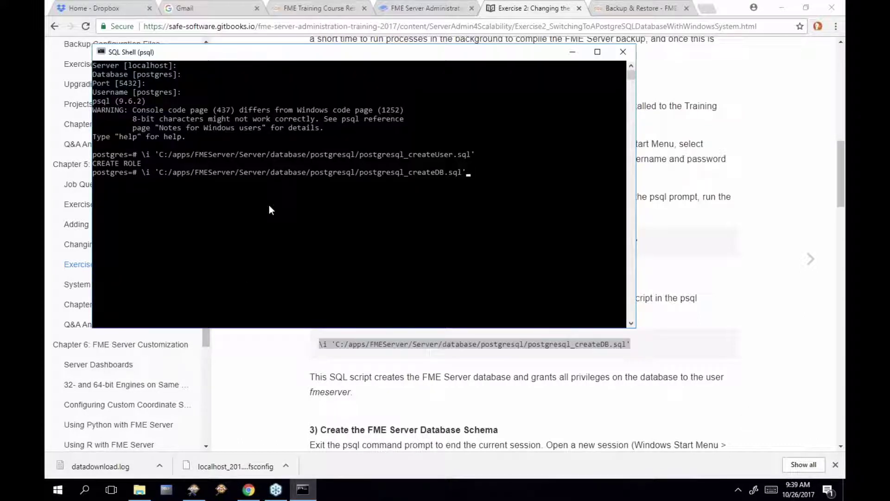
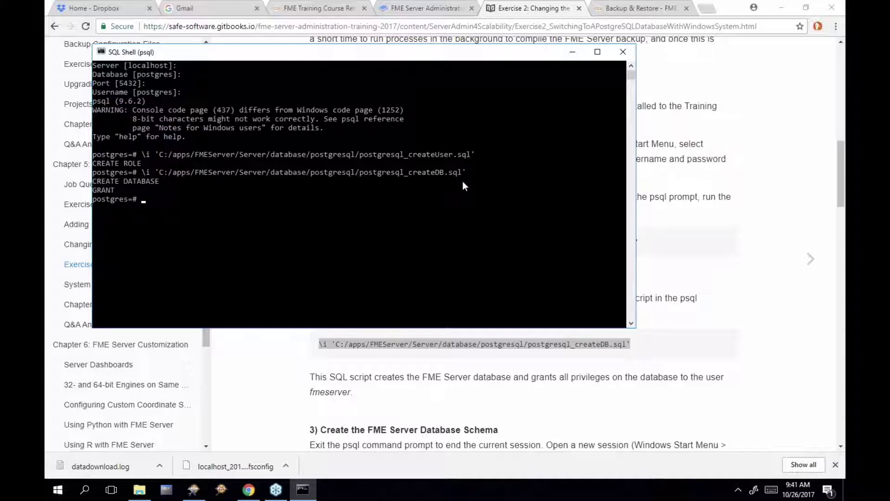
# Check the training guide, then close the postgres psql session
pyautogui.click(645, 249)
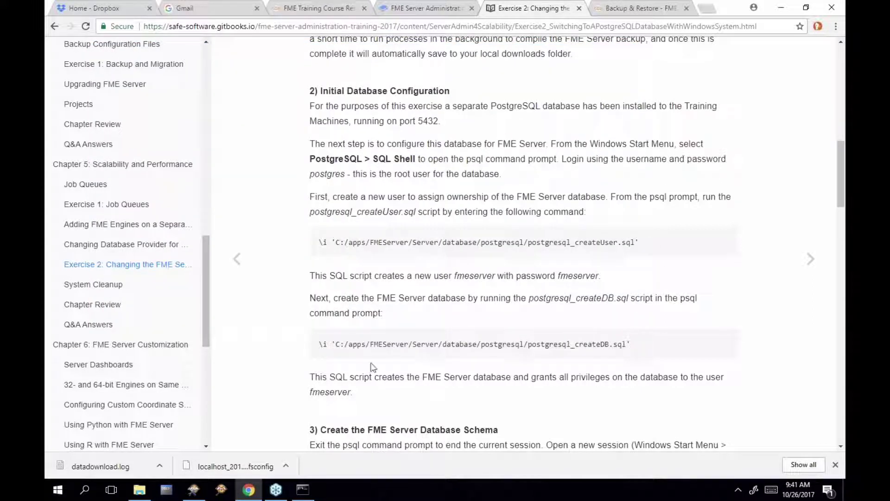
pyautogui.click(303, 491)
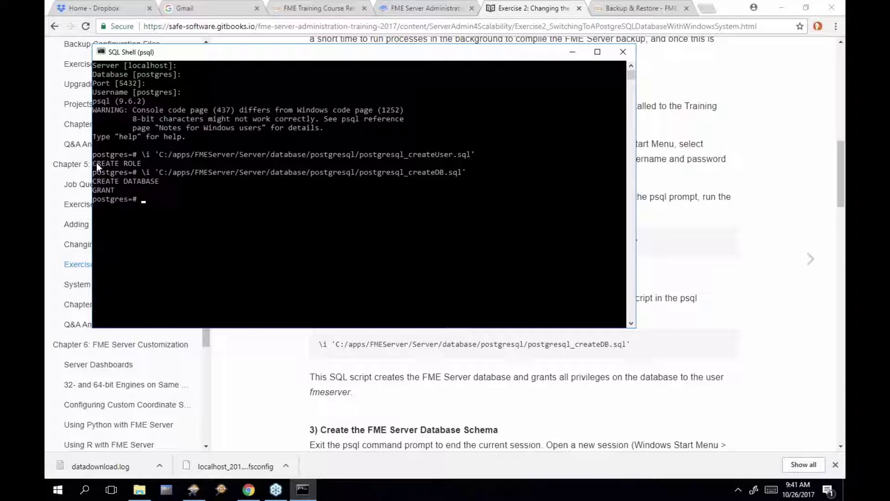
pyautogui.click(361, 355)
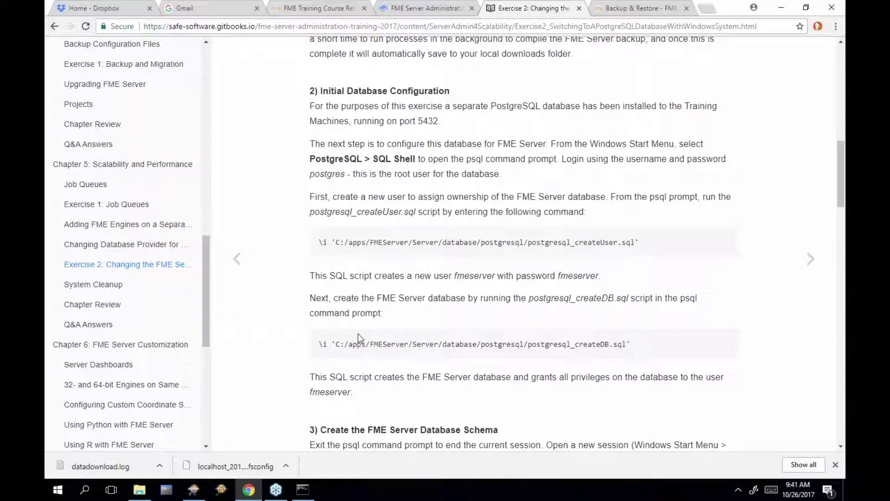
pyautogui.click(302, 489)
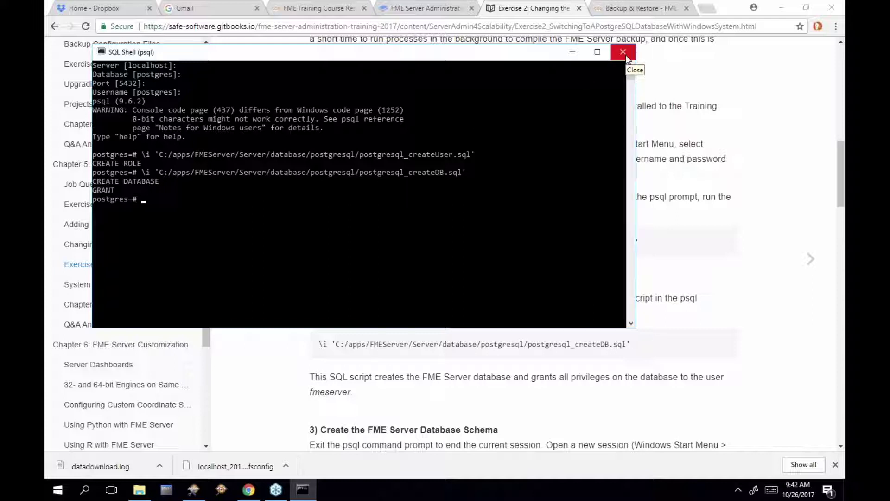
pyautogui.click(627, 55)
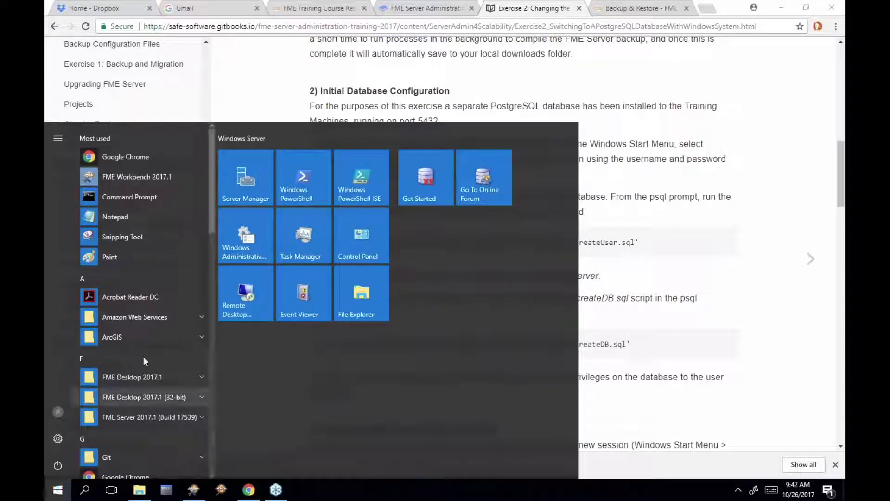
# Relaunch SQL Shell (psql) from the Start menu's PostgreSQL 9.6 folder
pyautogui.scroll(-5, 149, 352)
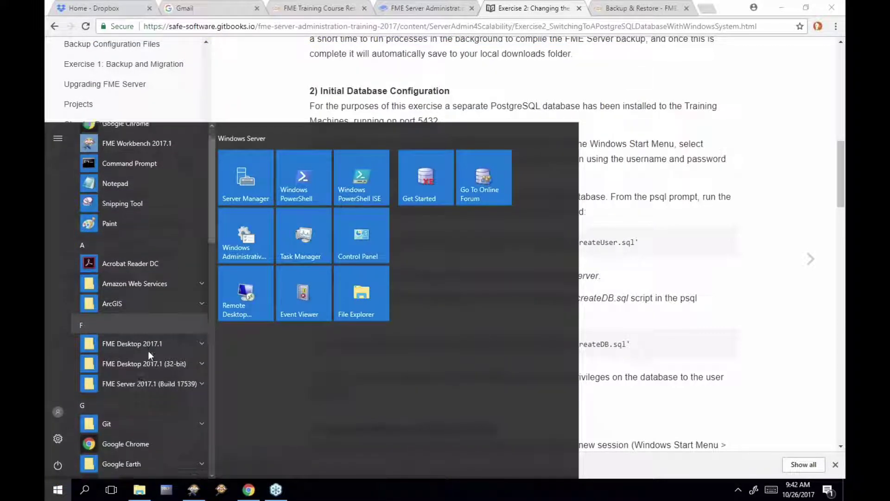
pyautogui.scroll(-3, 149, 355)
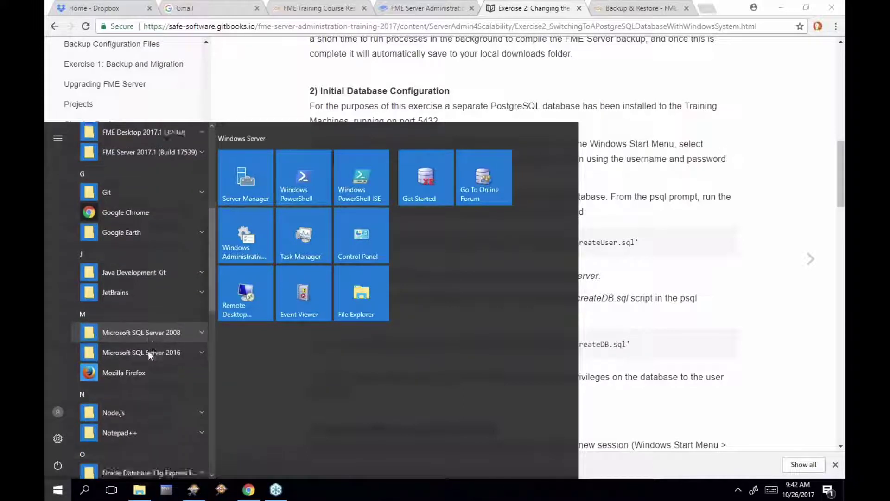
pyautogui.scroll(-4, 148, 350)
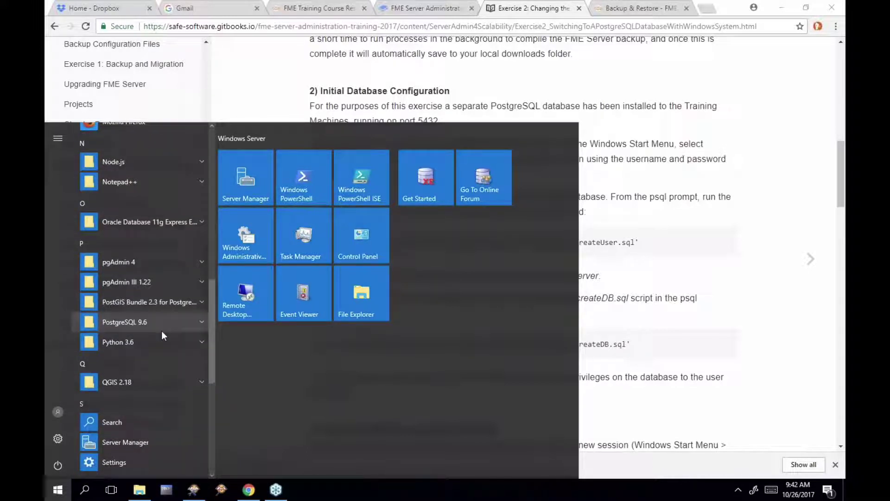
pyautogui.click(173, 325)
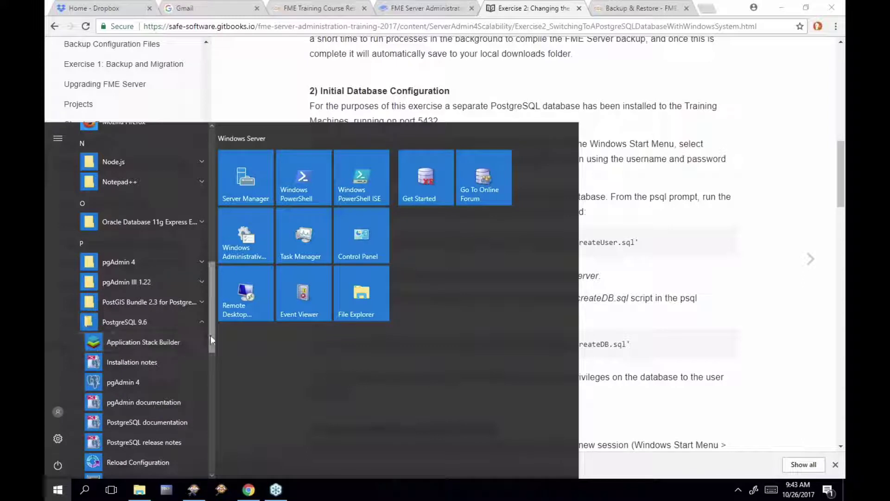
pyautogui.moveTo(210, 342); pyautogui.dragTo(212, 378)
pyautogui.scroll(-1, 212, 377)
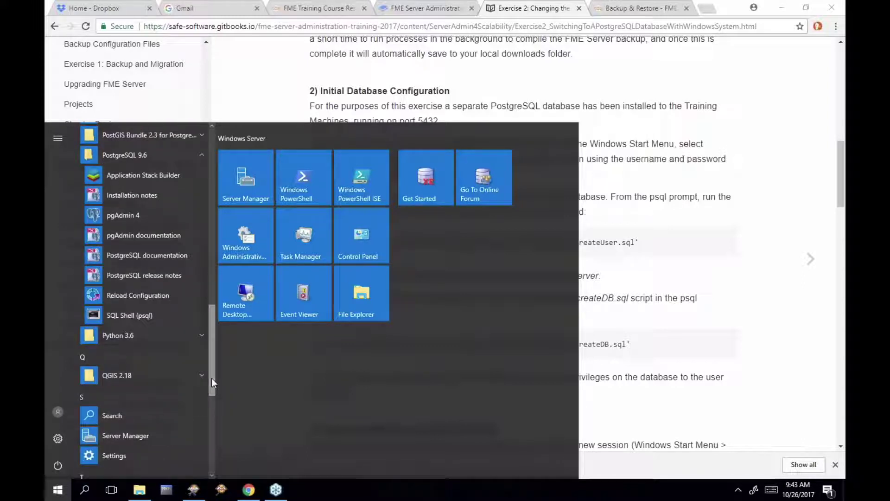
pyautogui.click(175, 316)
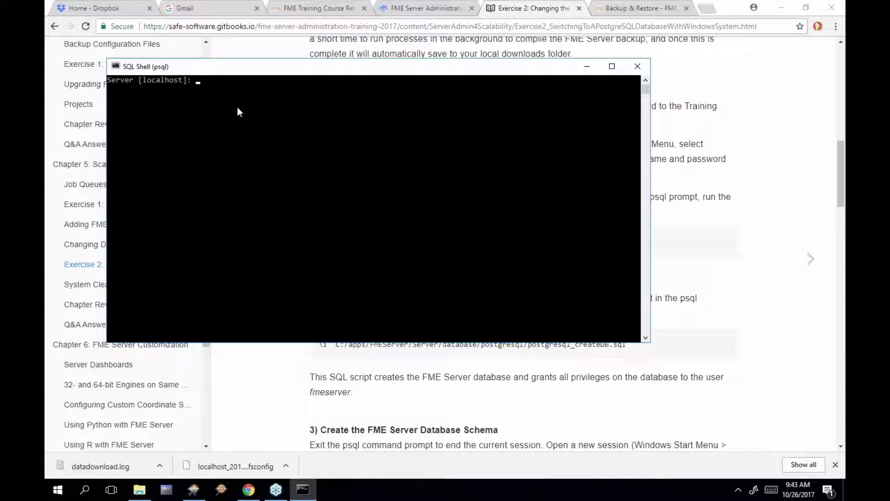
# Log in on localhost to the fmeserver database as user fmeserver with its password
pyautogui.press('Return')
pyautogui.write('fmeserver')
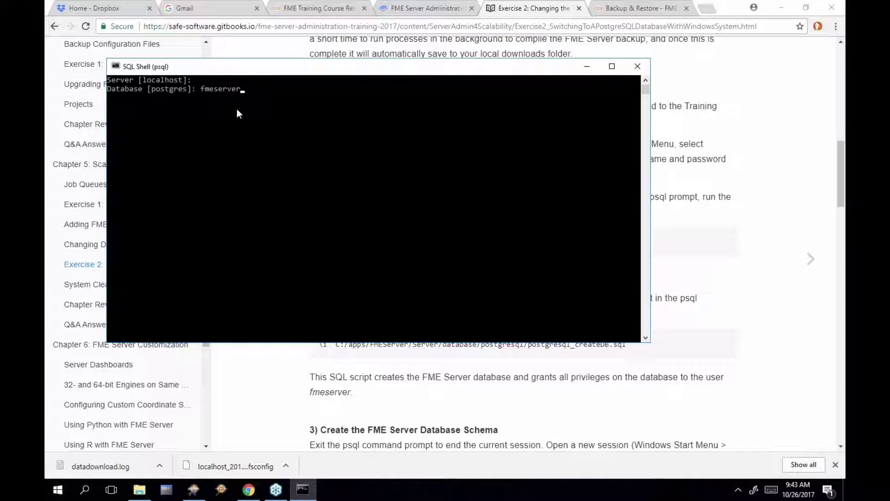
pyautogui.press('Return')
pyautogui.press('Return')
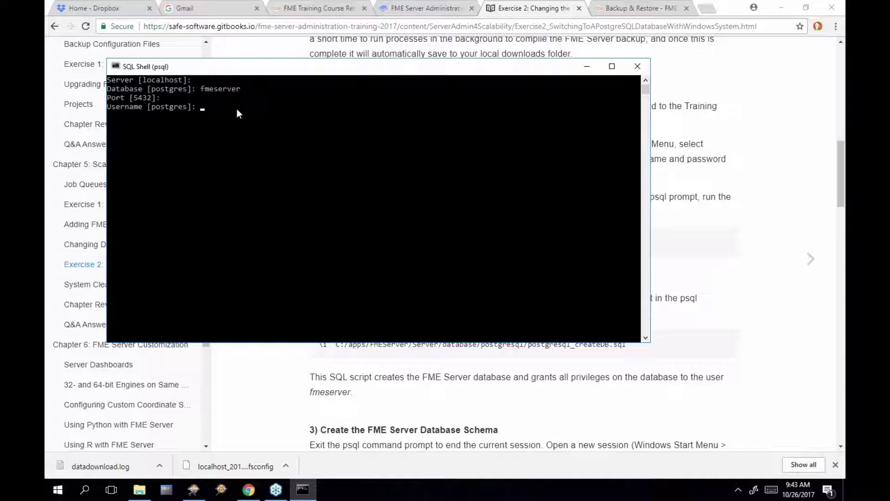
pyautogui.write('fmeserver')
pyautogui.press('Return')
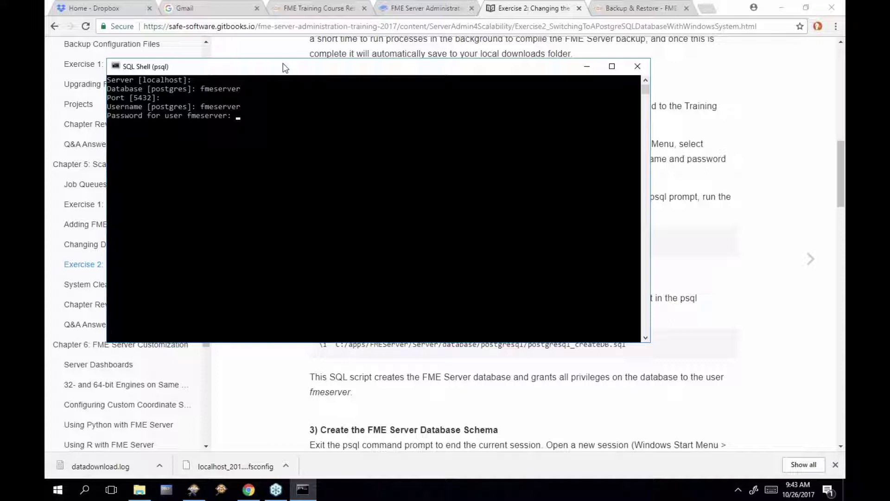
pyautogui.press('Return')
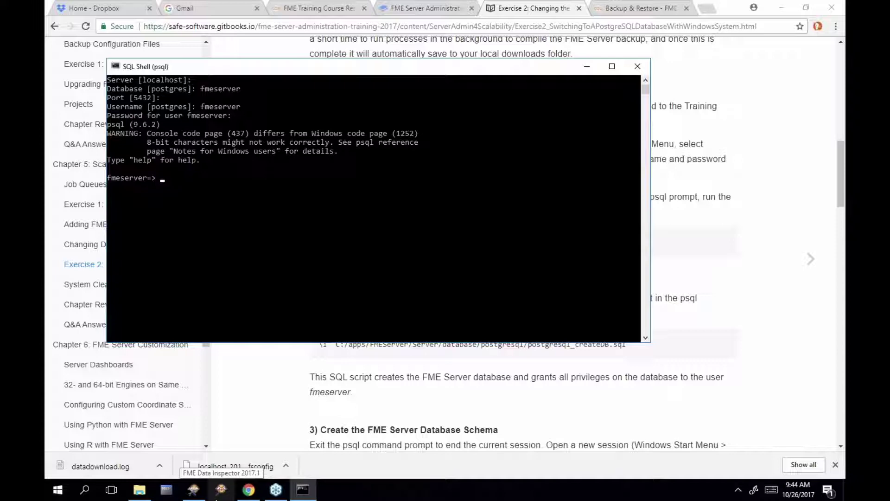
# Copy the \i createSchema command from the training guide
pyautogui.click(687, 263)
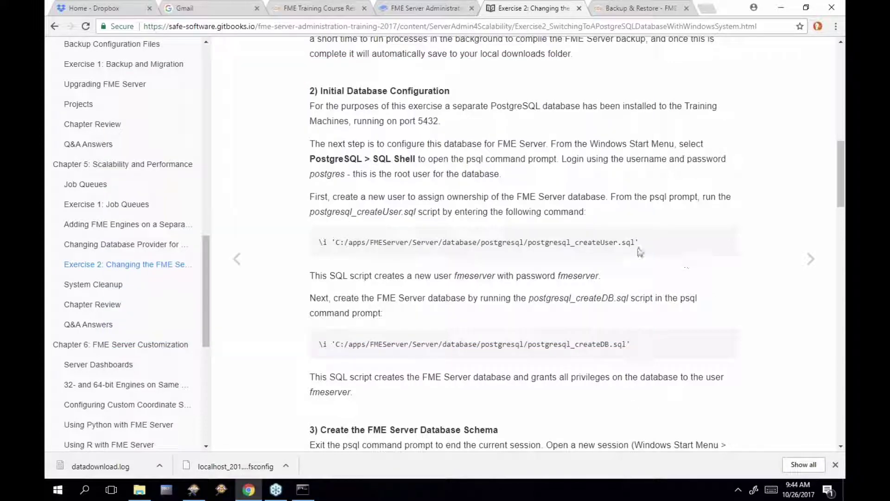
pyautogui.scroll(-2, 587, 225)
pyautogui.scroll(-5, 587, 220)
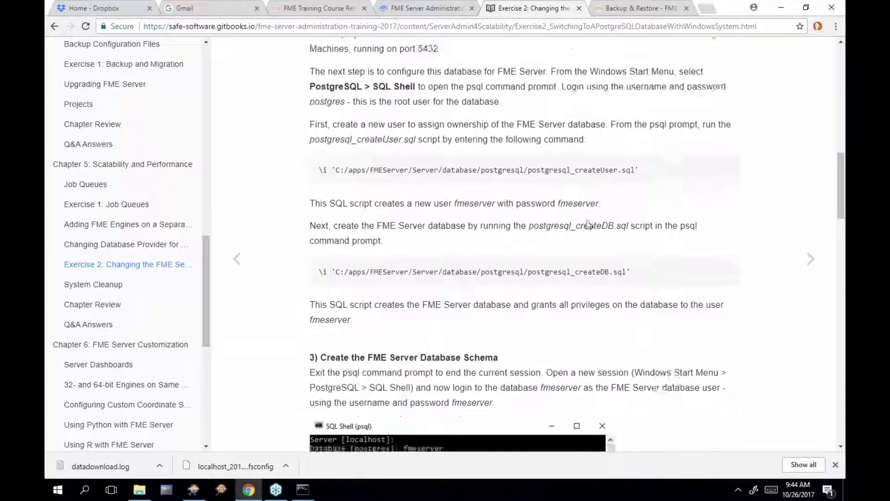
pyautogui.scroll(-1, 586, 220)
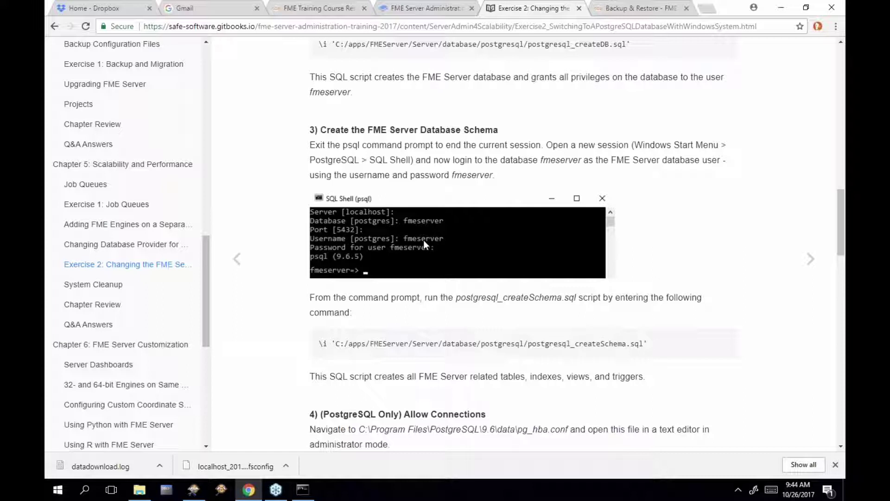
pyautogui.rightClick(653, 346)
pyautogui.press('Escape')
pyautogui.moveTo(647, 342); pyautogui.dragTo(319, 342)
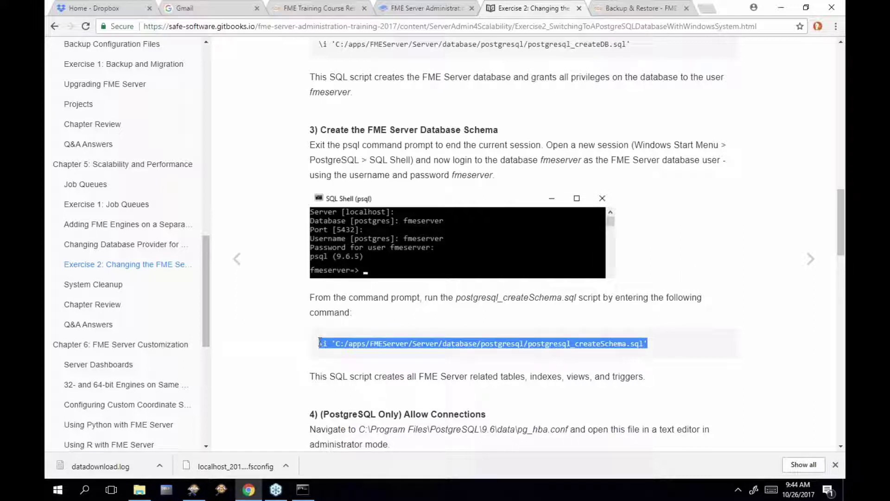
pyautogui.rightClick(380, 343)
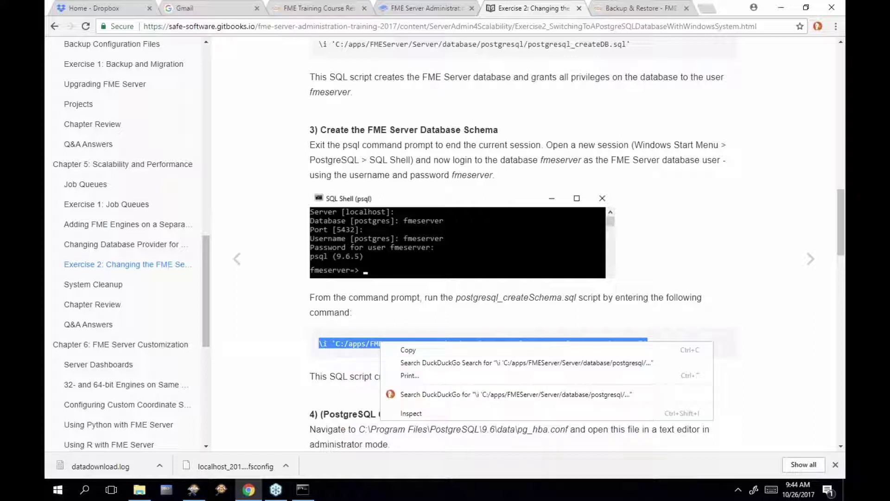
pyautogui.click(396, 351)
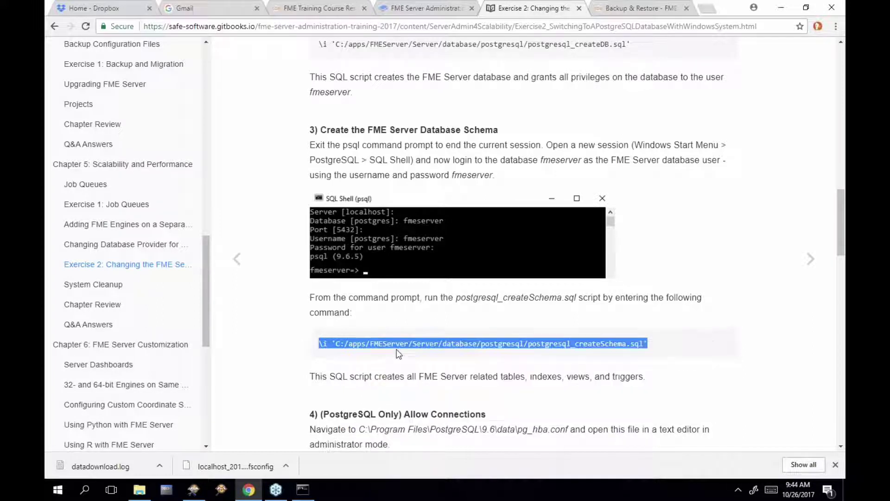
# Paste and run the createSchema script at the fmeserver=> prompt to build the tables
pyautogui.click(301, 491)
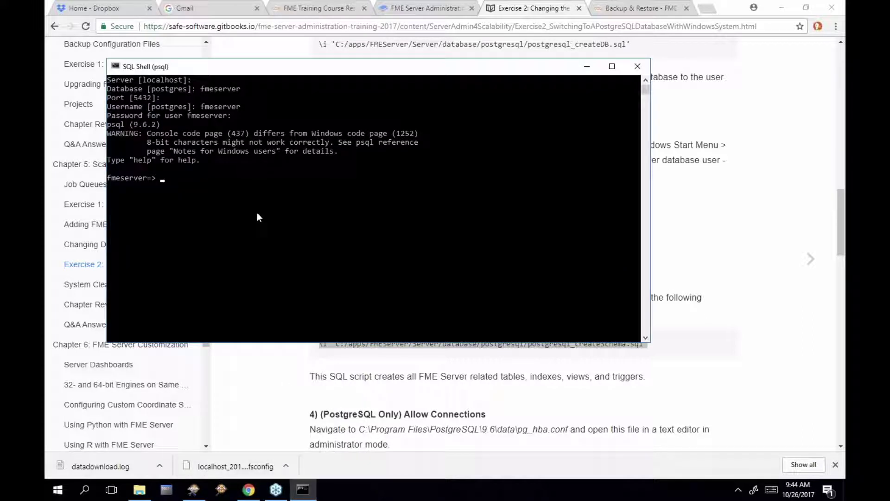
pyautogui.rightClick(194, 181)
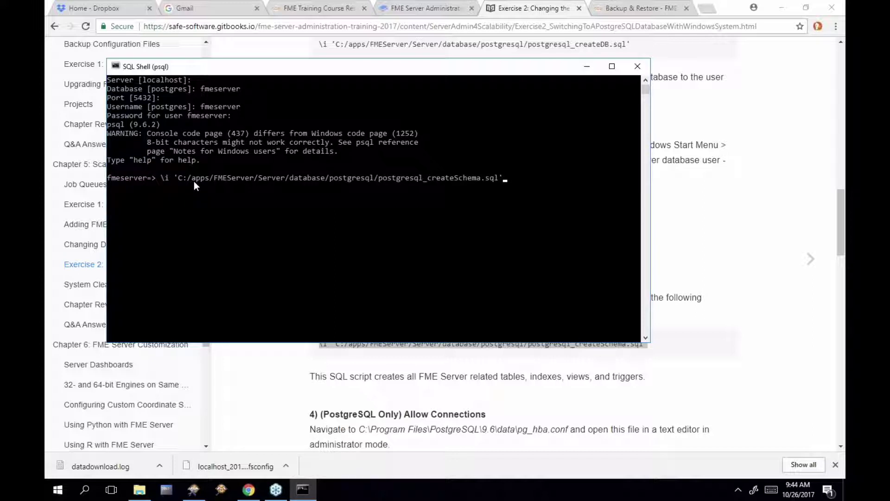
pyautogui.press('Return')
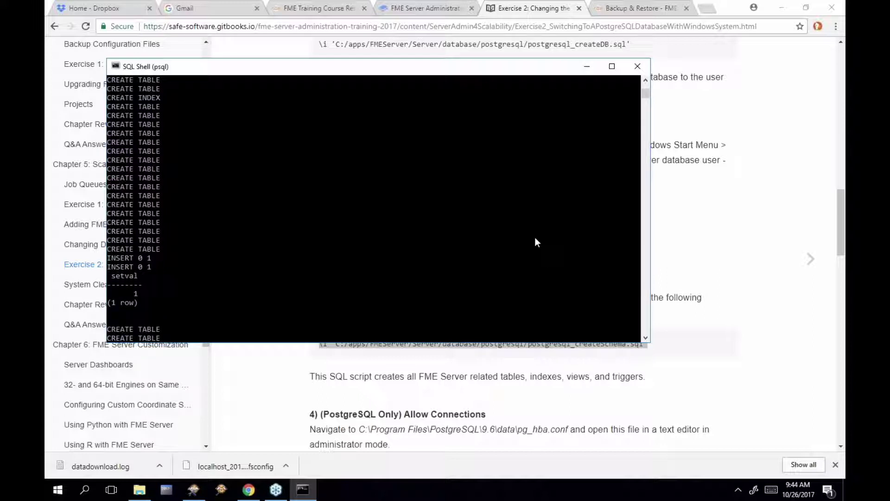
pyautogui.scroll(1, 535, 237)
pyautogui.scroll(-1, 535, 238)
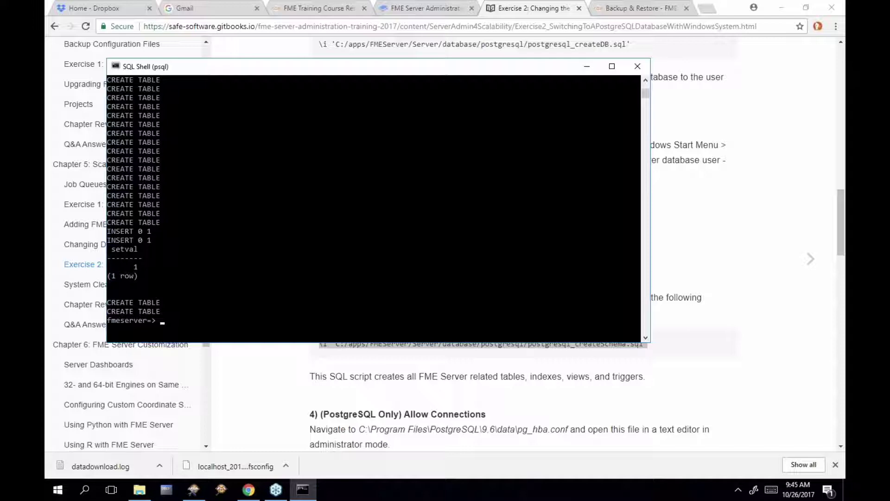
# Scroll the guide to step 4, Allow Connections, highlighting the new host lines and pg_hba.conf folder path
pyautogui.click(654, 242)
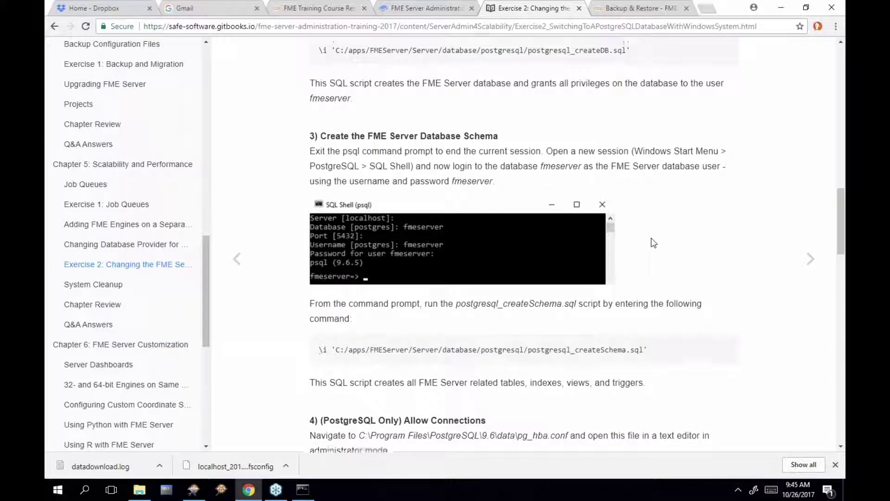
pyautogui.scroll(5, 654, 242)
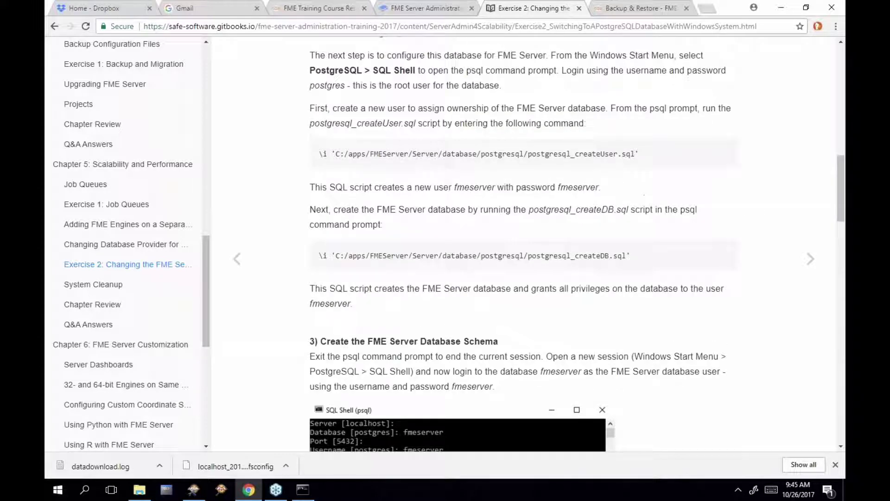
pyautogui.scroll(-3, 495, 311)
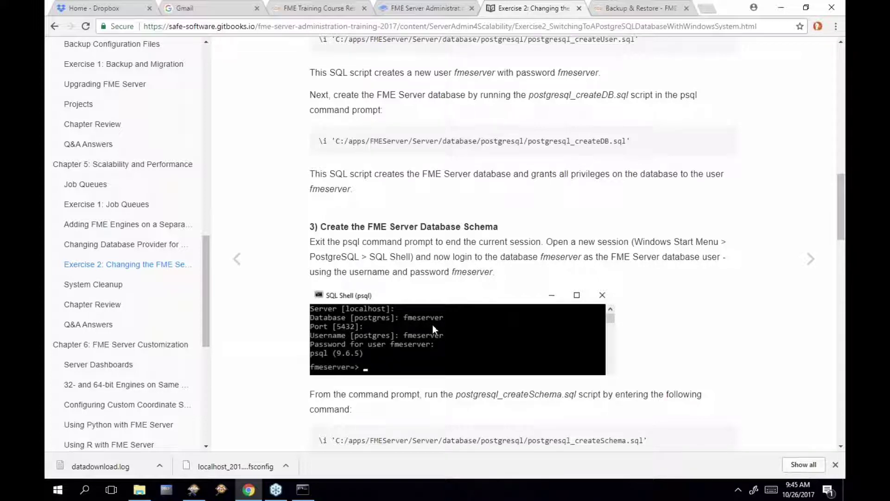
pyautogui.scroll(-2, 432, 325)
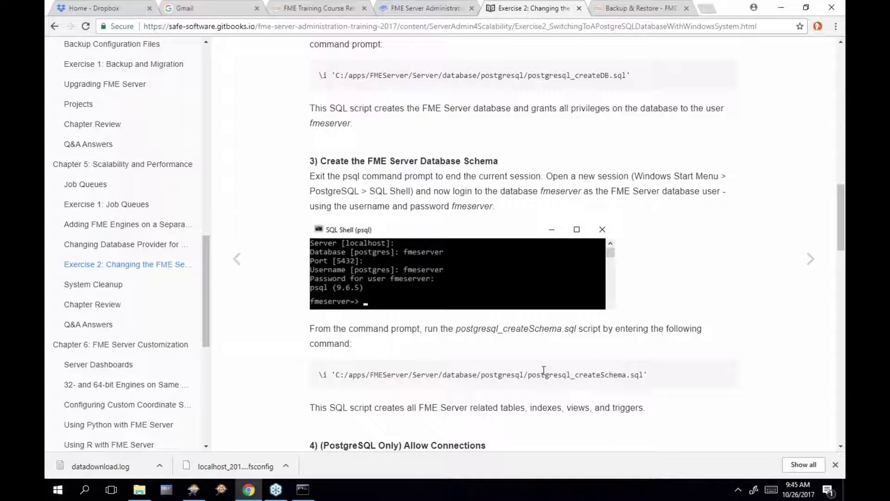
pyautogui.moveTo(500, 407); pyautogui.dragTo(644, 408)
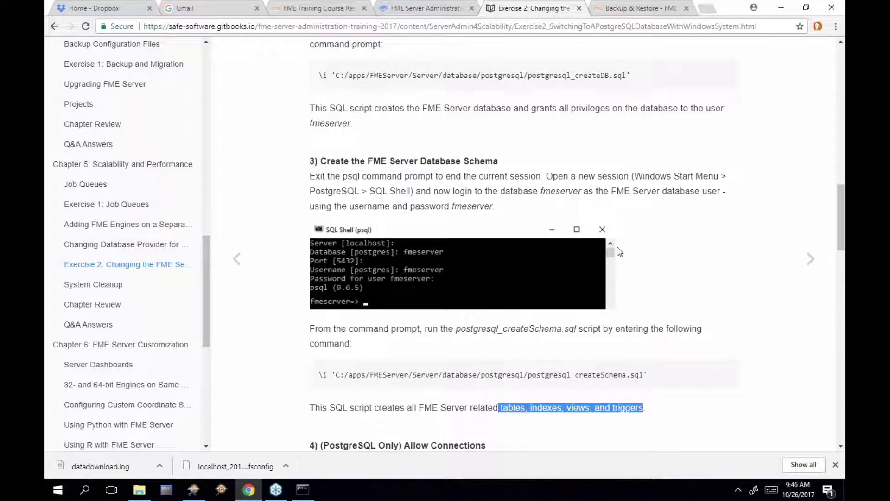
pyautogui.scroll(-3, 618, 248)
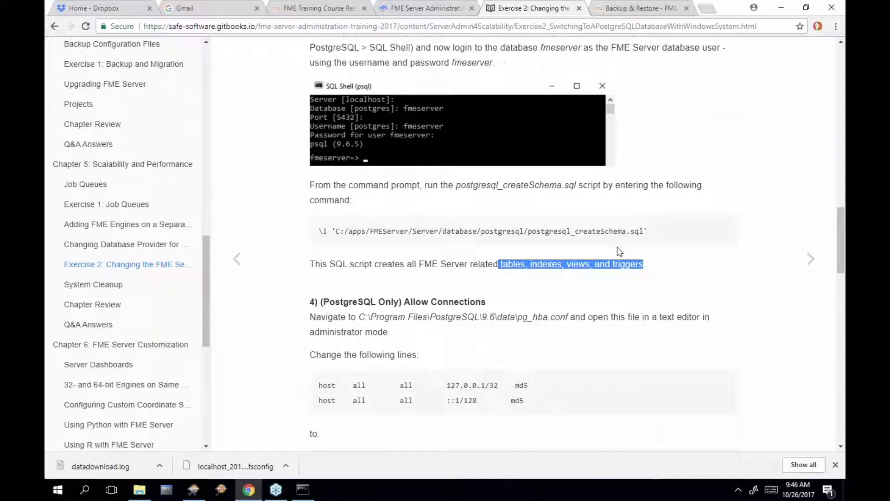
pyautogui.scroll(-3, 617, 252)
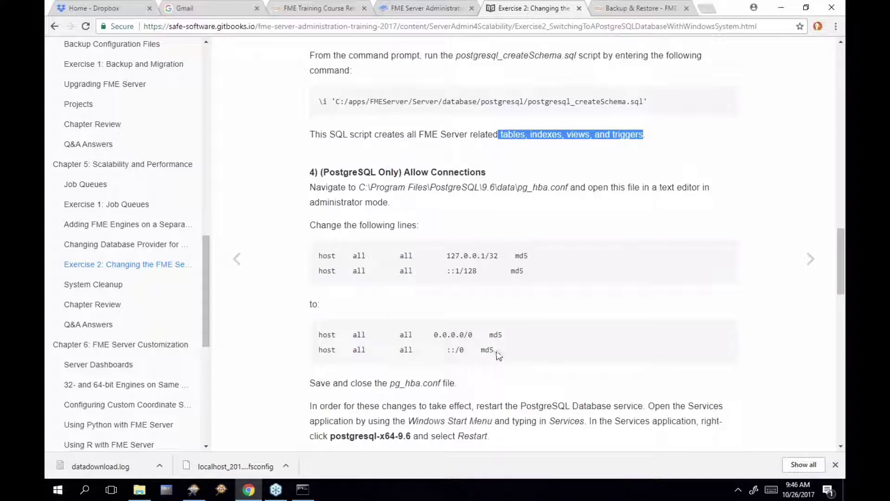
pyautogui.moveTo(500, 353); pyautogui.dragTo(322, 333)
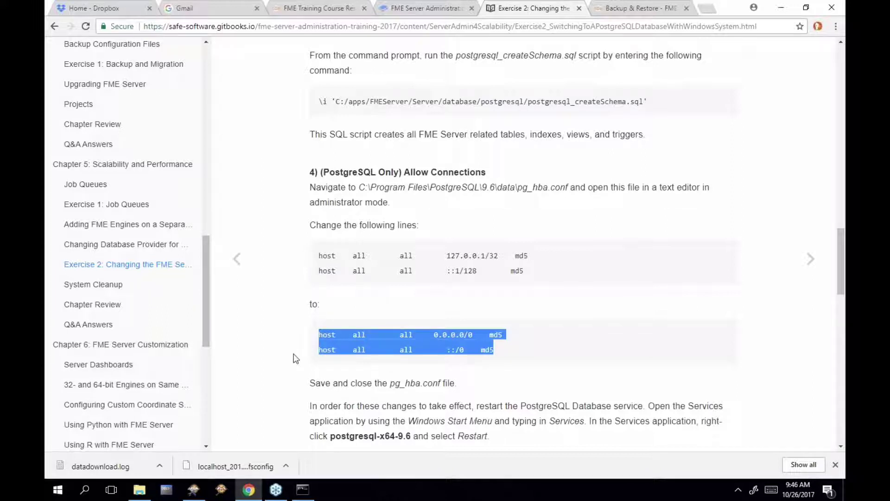
pyautogui.scroll(-1, 295, 358)
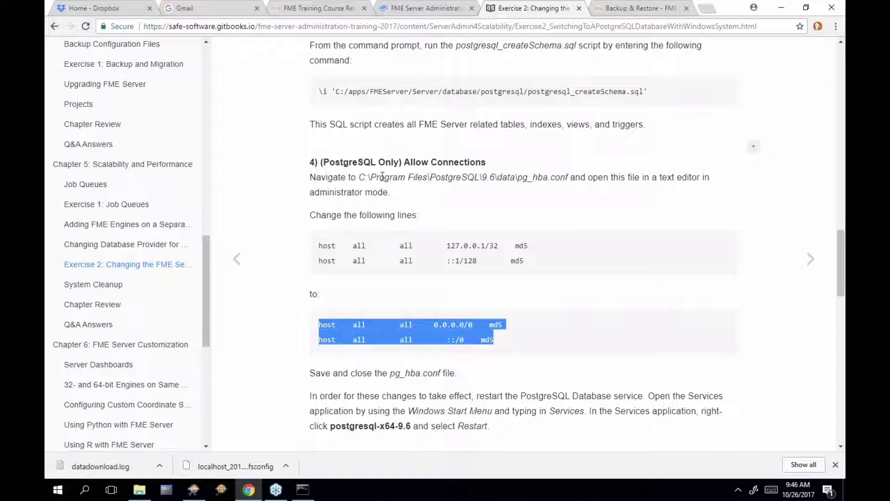
pyautogui.moveTo(358, 177); pyautogui.dragTo(497, 178)
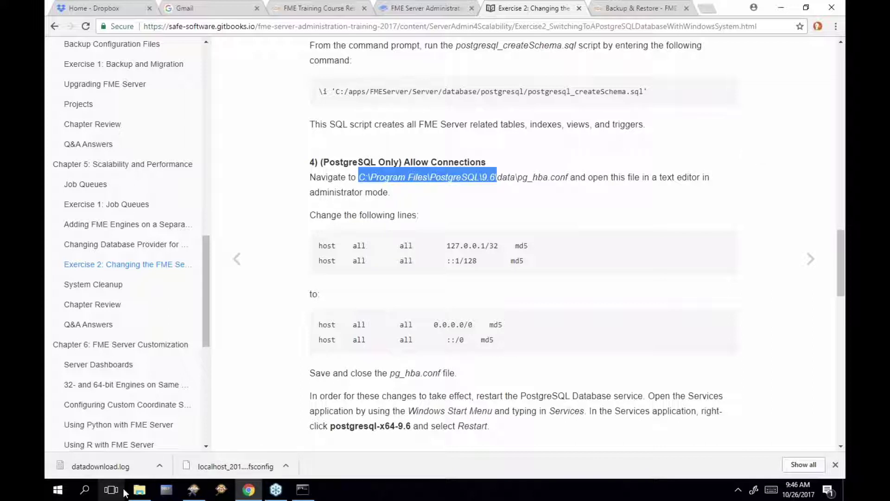
# Browse to C:\Program Files\PostgreSQL\9.6\data and bring up the actions for pg_hba.conf
pyautogui.click(140, 489)
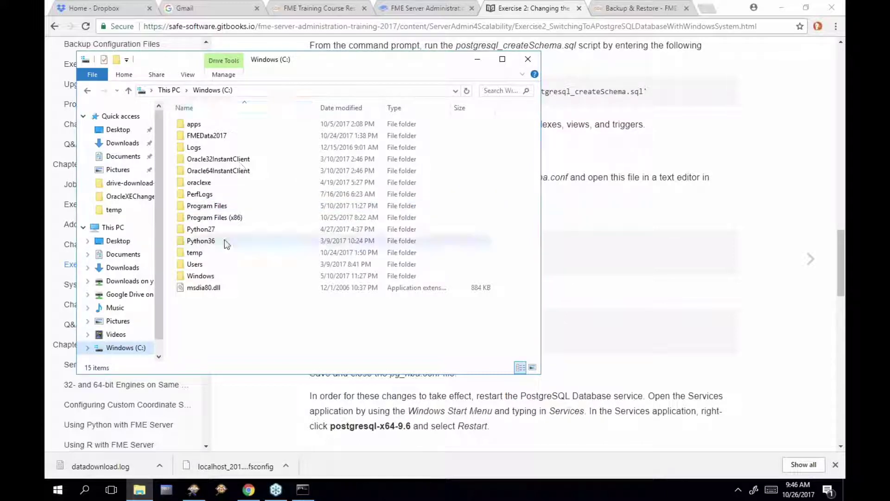
pyautogui.doubleClick(237, 206)
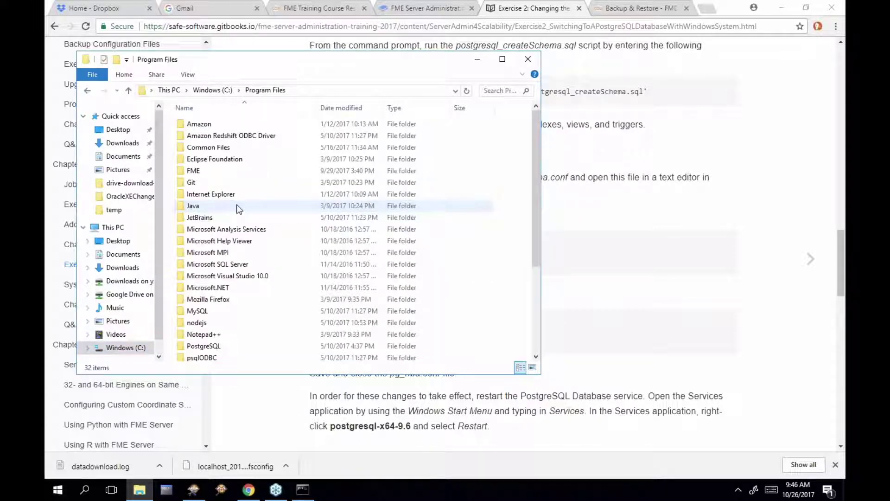
pyautogui.doubleClick(228, 346)
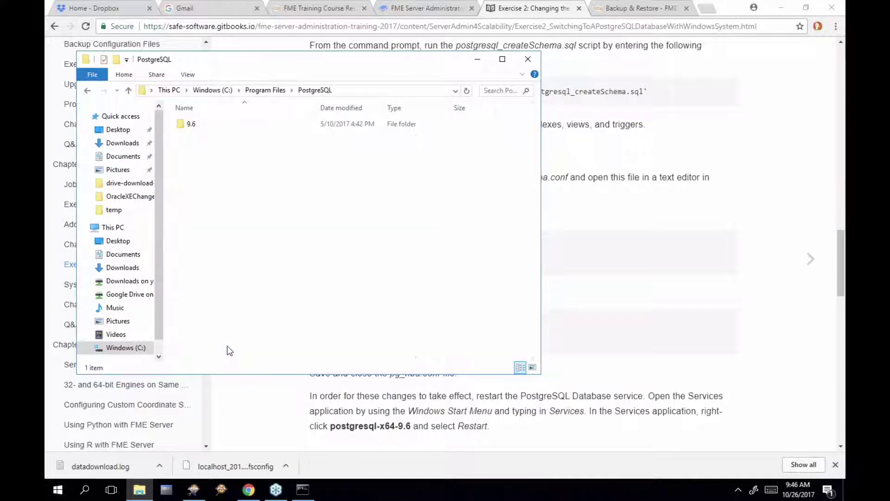
pyautogui.doubleClick(193, 122)
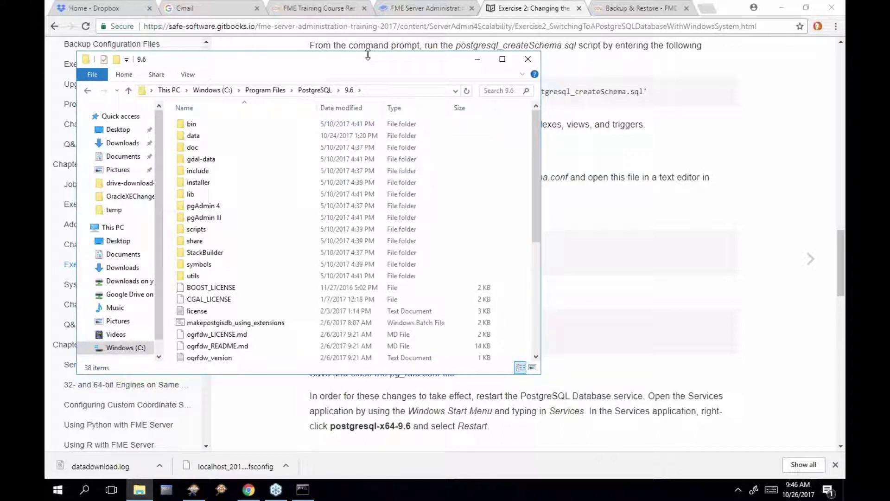
pyautogui.moveTo(368, 55); pyautogui.dragTo(373, 188)
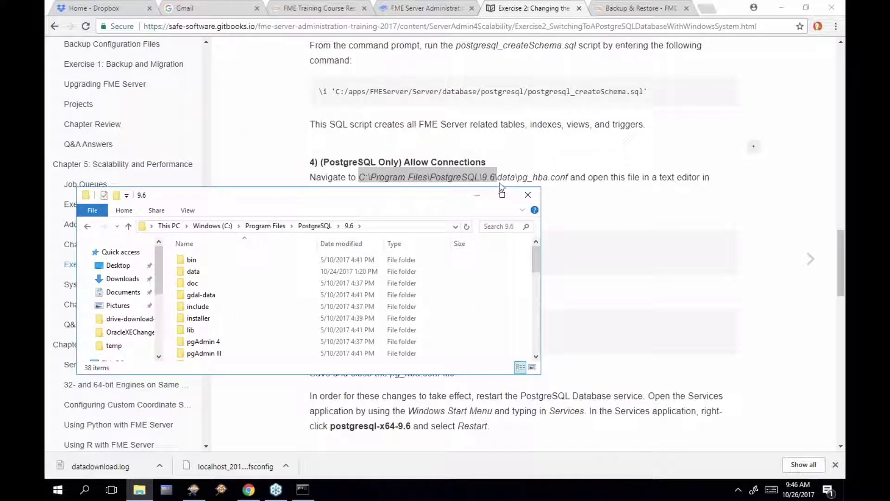
pyautogui.click(209, 271)
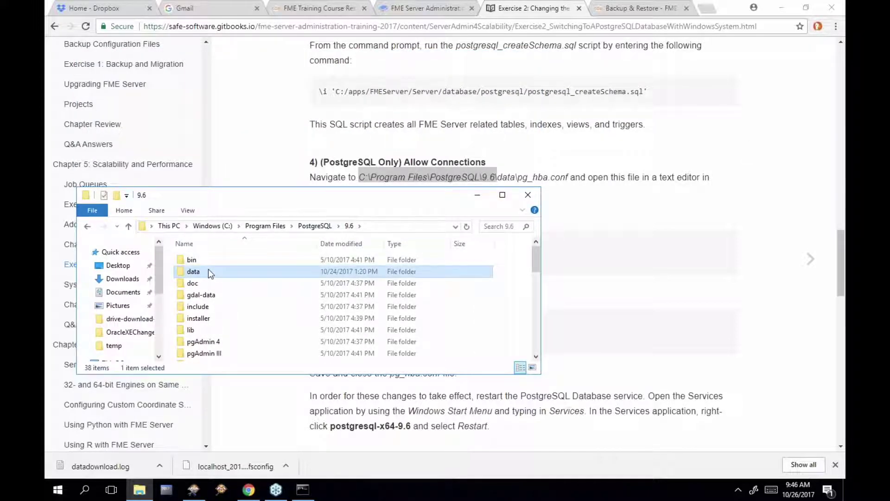
pyautogui.doubleClick(209, 271)
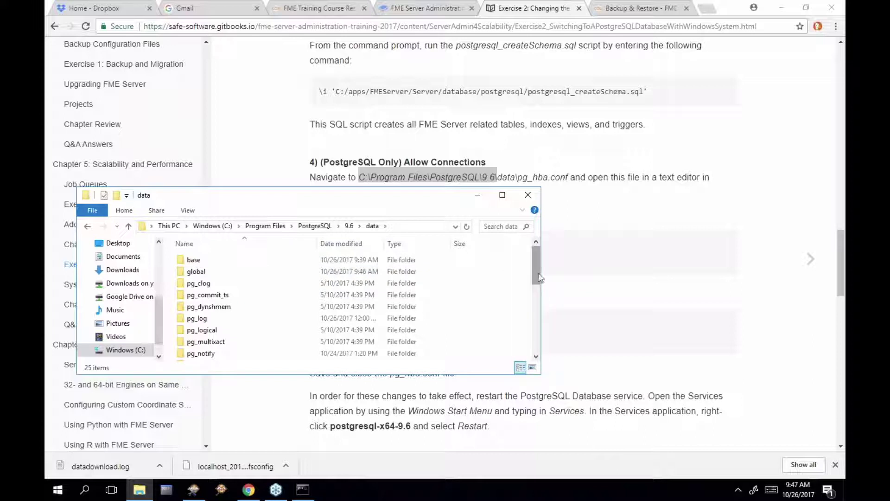
pyautogui.moveTo(538, 277); pyautogui.dragTo(539, 336)
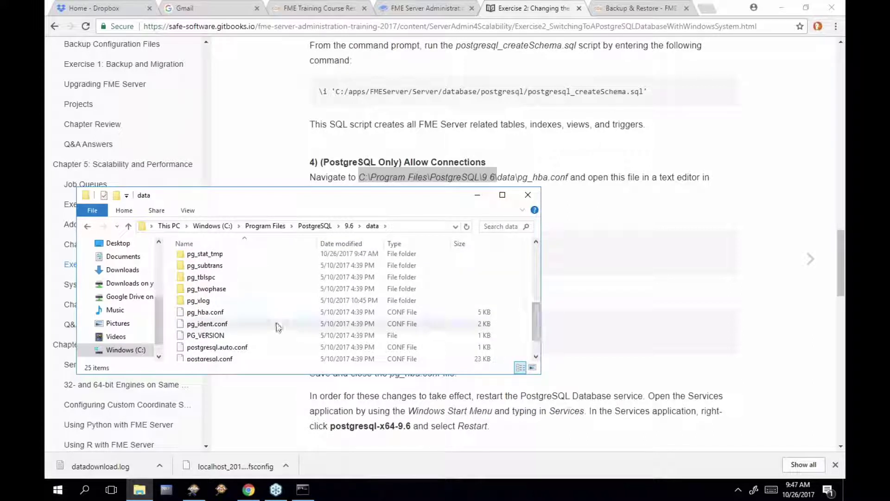
pyautogui.rightClick(208, 316)
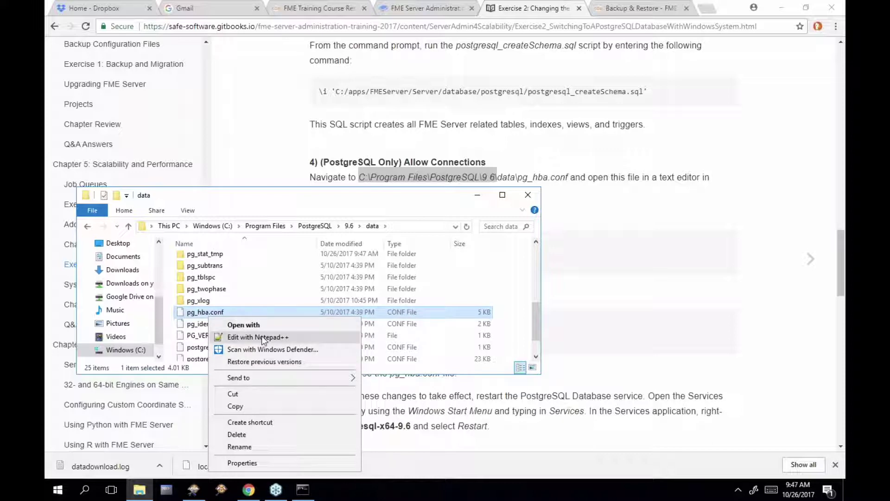
# Open pg_hba.conf in Notepad++, duplicate the IPv4 host line and comment out the original
pyautogui.click(262, 336)
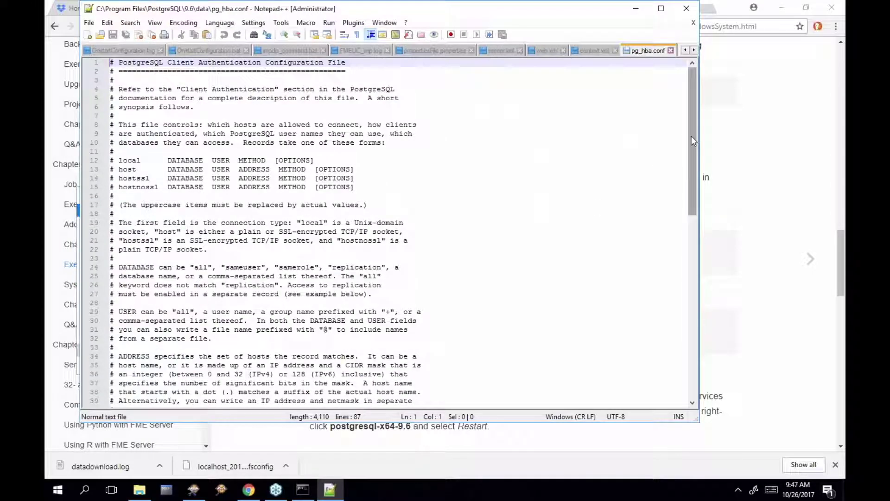
pyautogui.moveTo(692, 136); pyautogui.dragTo(712, 313)
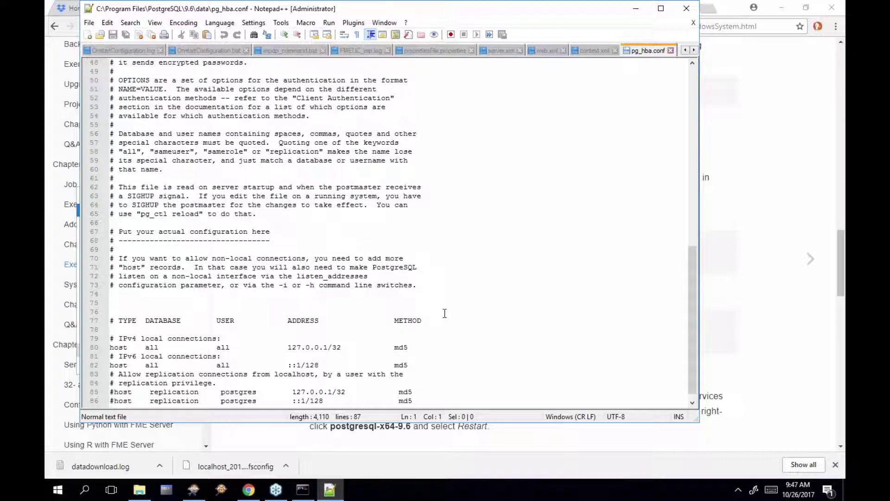
pyautogui.click(415, 347)
pyautogui.press('Return')
pyautogui.press('Return')
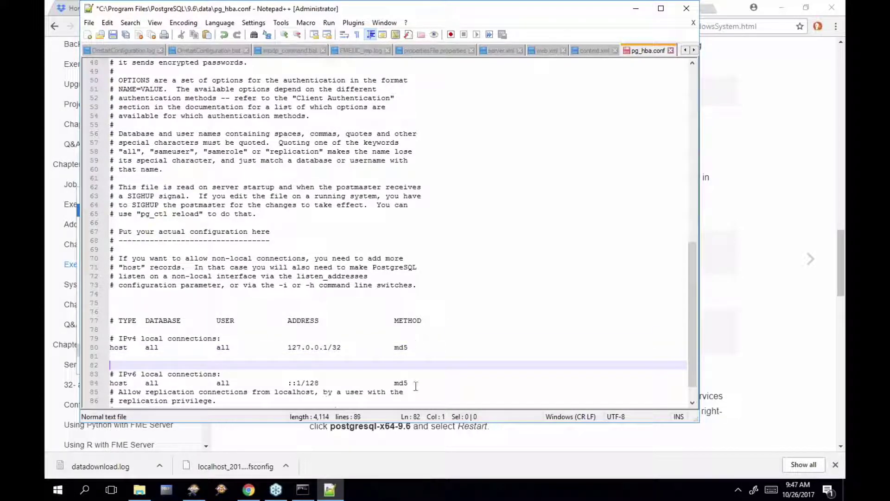
pyautogui.click(416, 384)
pyautogui.press('Return')
pyautogui.press('Return')
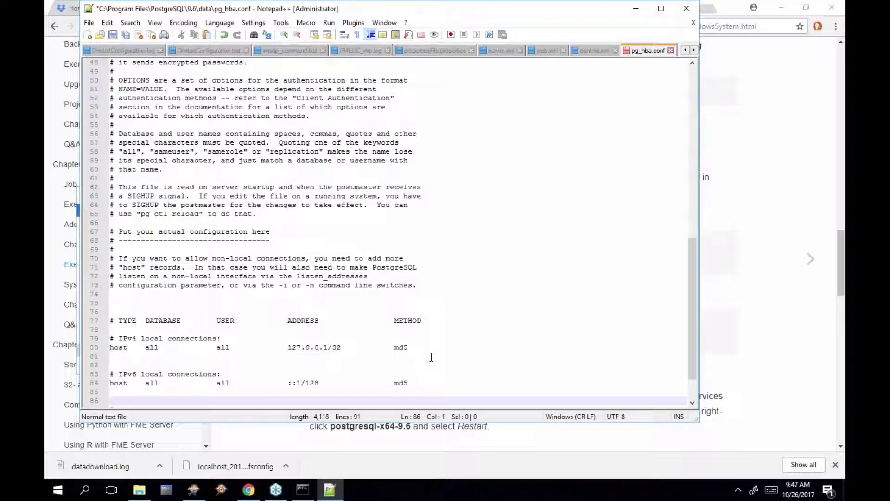
pyautogui.moveTo(110, 347); pyautogui.dragTo(414, 348)
pyautogui.hotkey('ctrl', 'c')
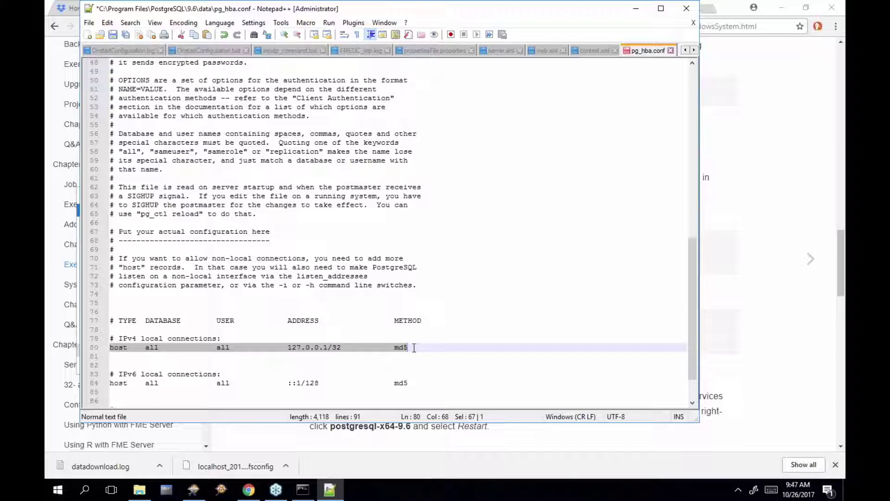
pyautogui.click(124, 356)
pyautogui.hotkey('ctrl', 'v')
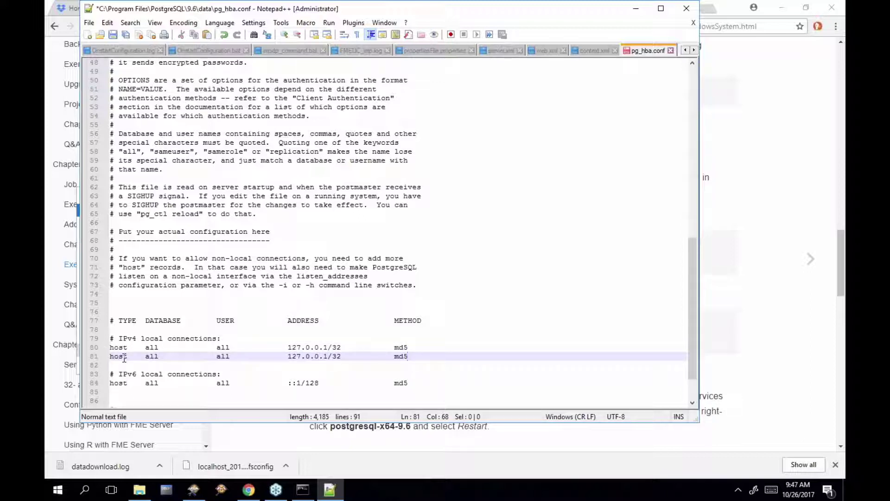
pyautogui.click(110, 348)
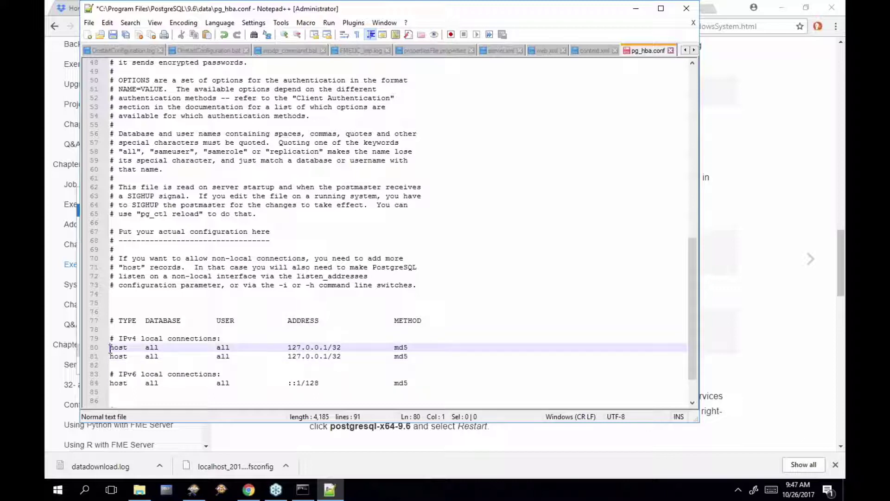
pyautogui.write('#')
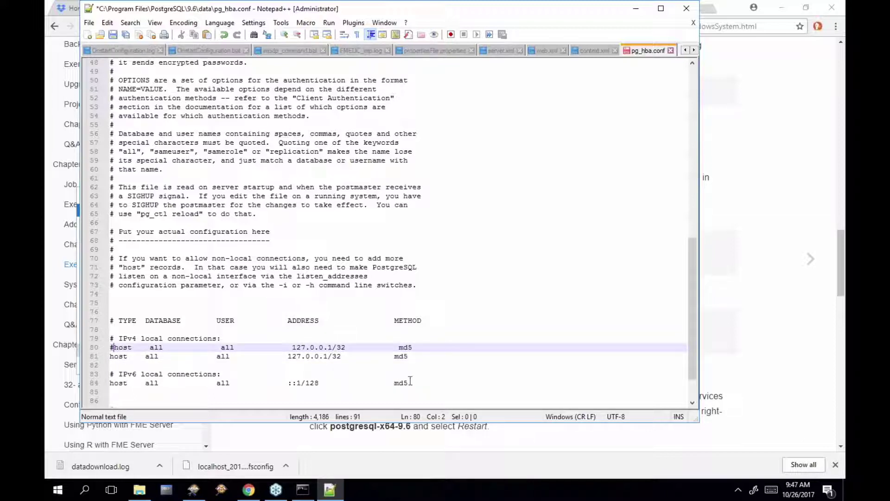
# Duplicate the IPv6 host line and comment out the original on line 84
pyautogui.moveTo(410, 381); pyautogui.dragTo(110, 380)
pyautogui.hotkey('ctrl', 'c')
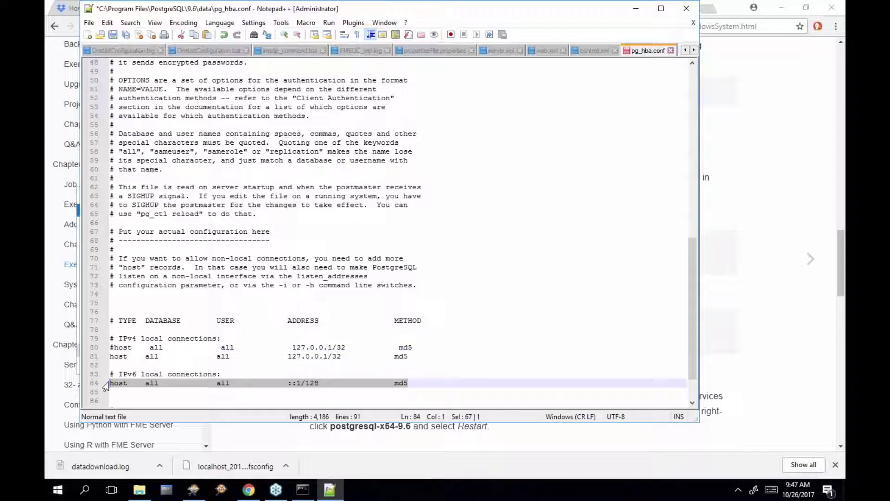
pyautogui.click(115, 391)
pyautogui.hotkey('ctrl', 'v')
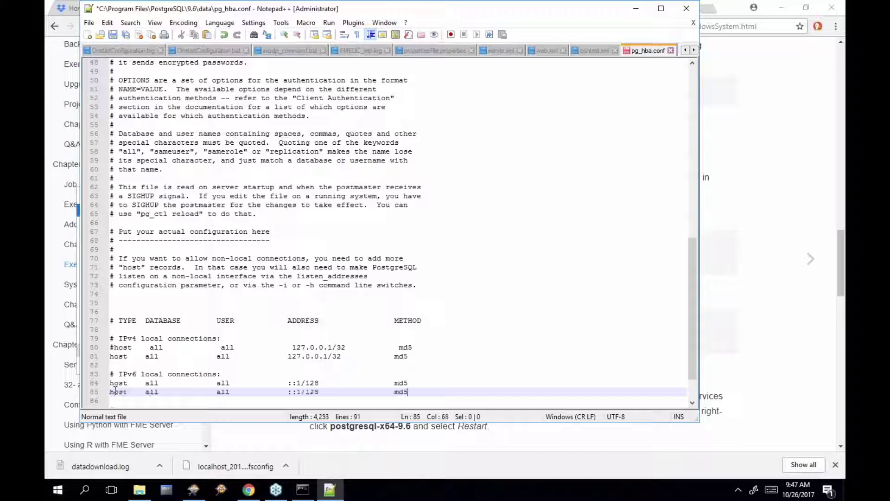
pyautogui.click(108, 383)
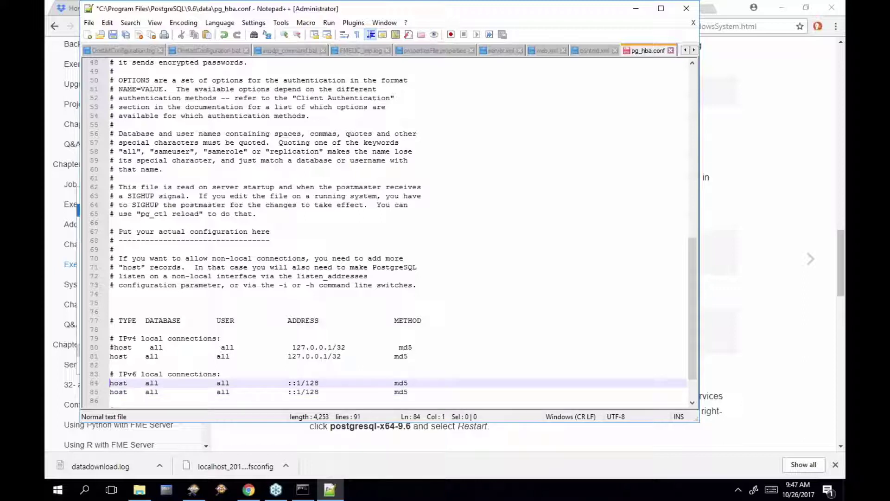
pyautogui.write('#')
# Change the new IPv4 line 81 address to 0.0.0.0/0
pyautogui.click(710, 365)
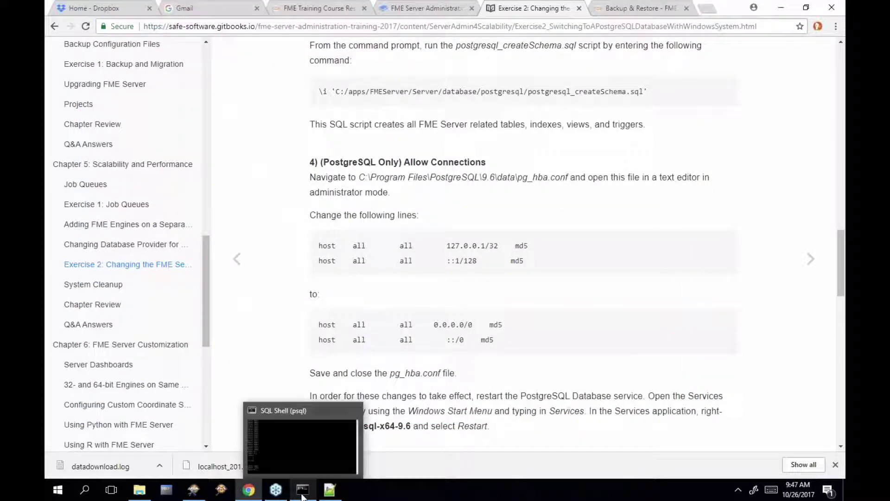
pyautogui.click(328, 490)
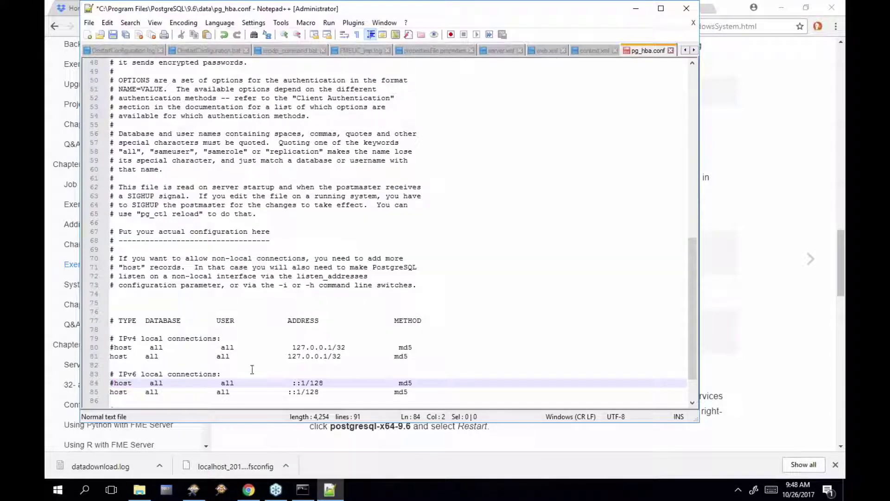
pyautogui.click(288, 356)
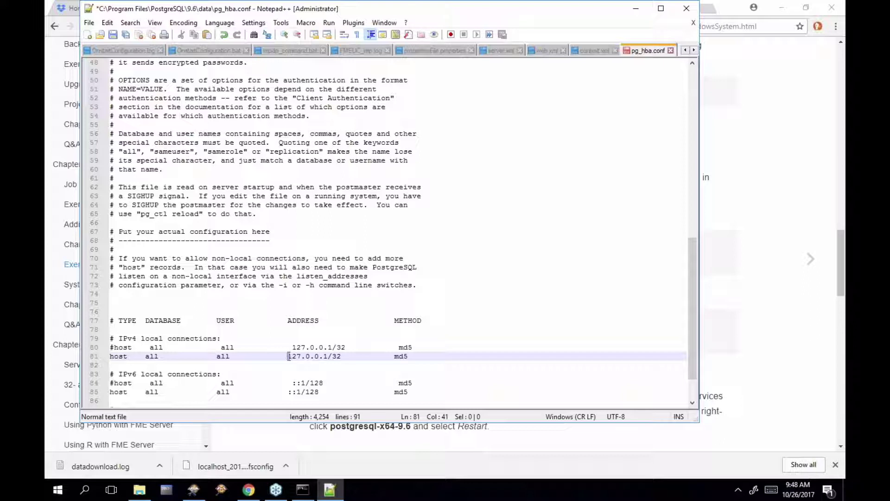
pyautogui.moveTo(288, 356); pyautogui.dragTo(301, 355)
pyautogui.write('0')
pyautogui.doubleClick(318, 356)
pyautogui.write('0')
pyautogui.doubleClick(327, 356)
pyautogui.write('0')
# Change line 85's ::1/128 to ::/0 and save pg_hba.conf
pyautogui.click(300, 392)
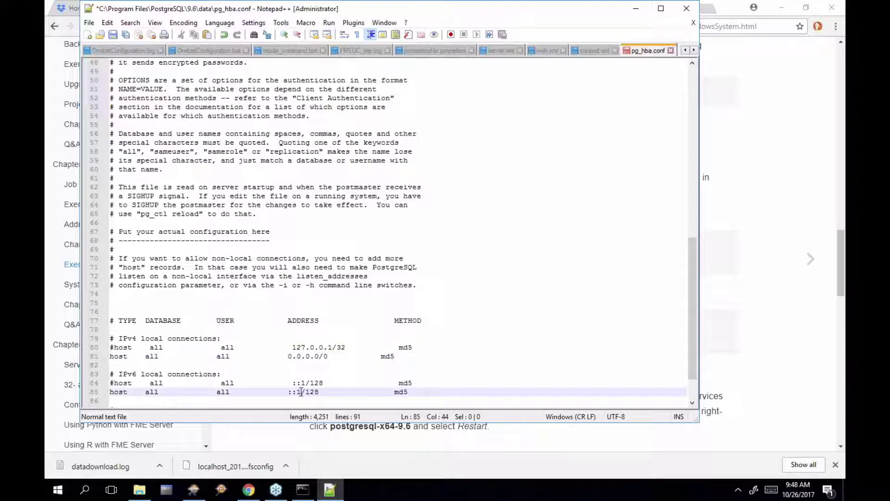
pyautogui.press('BackSpace')
pyautogui.doubleClick(303, 392)
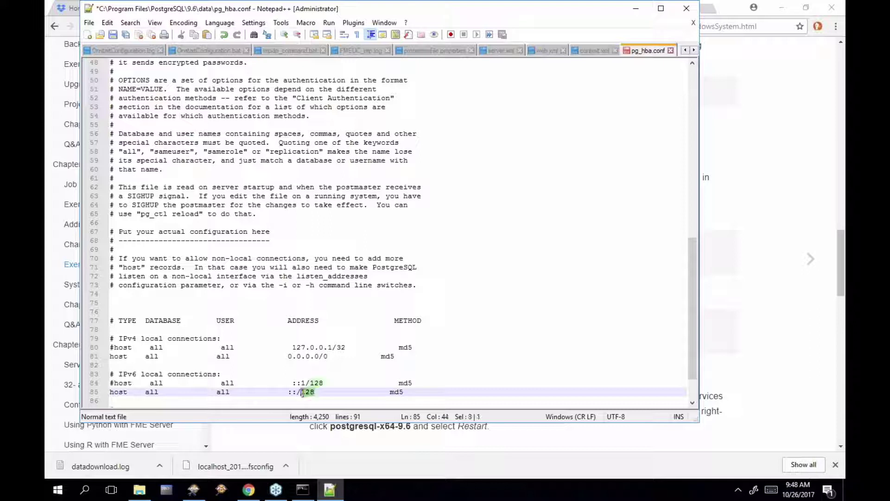
pyautogui.write('0')
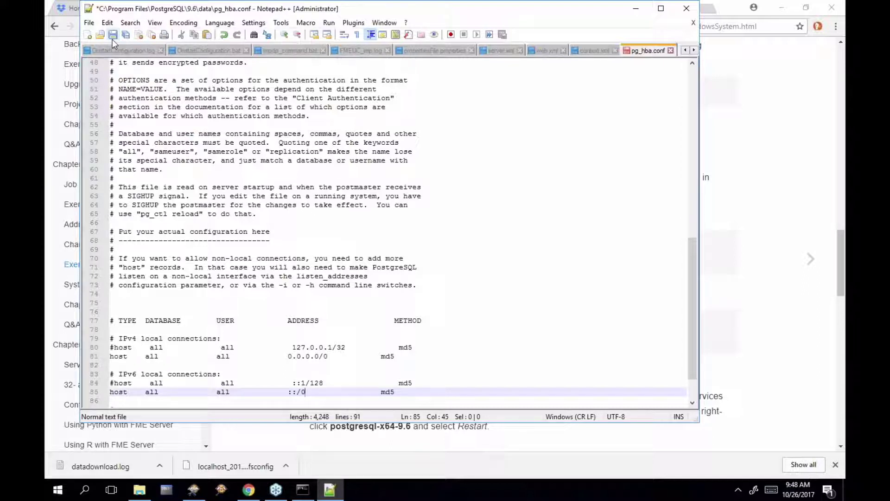
pyautogui.click(112, 39)
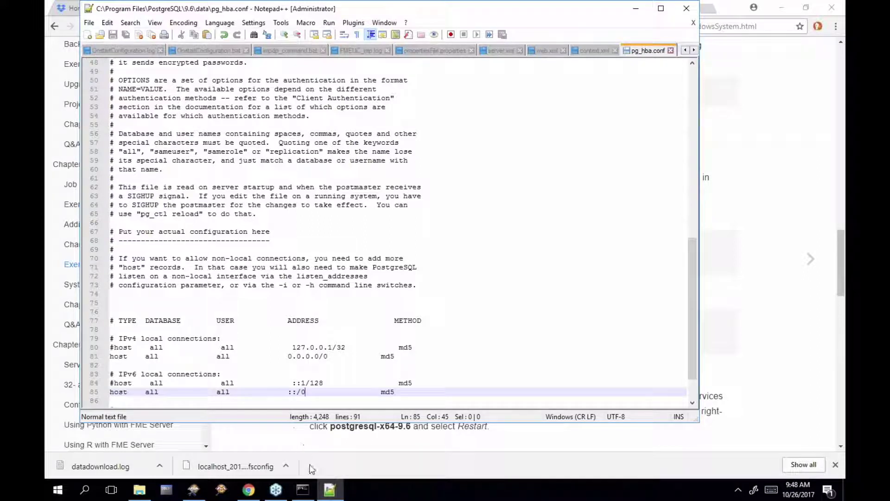
pyautogui.moveTo(306, 497)
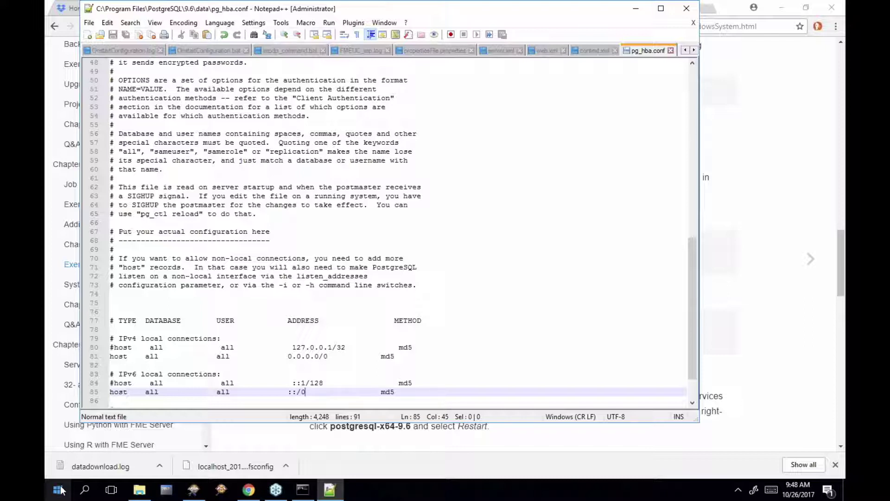
# Restart the postgresql-x64-9.6 service in the Services app, found by searching 'serv'
pyautogui.click(60, 490)
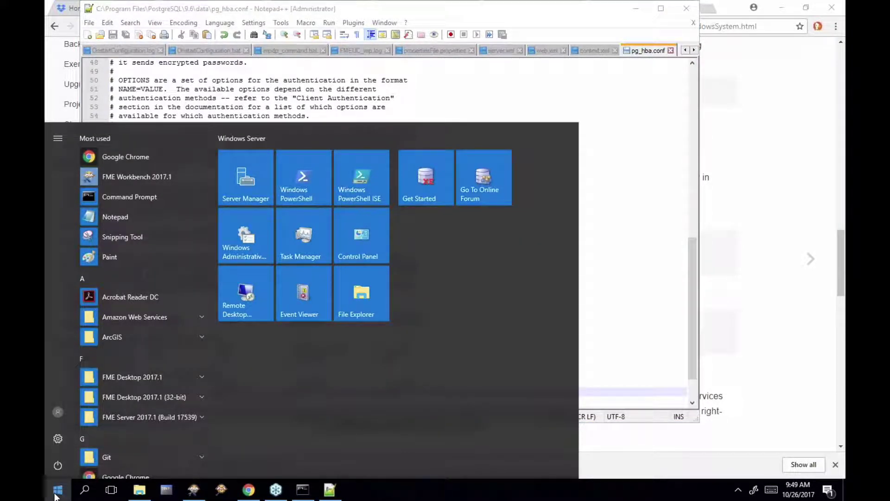
pyautogui.write('serv')
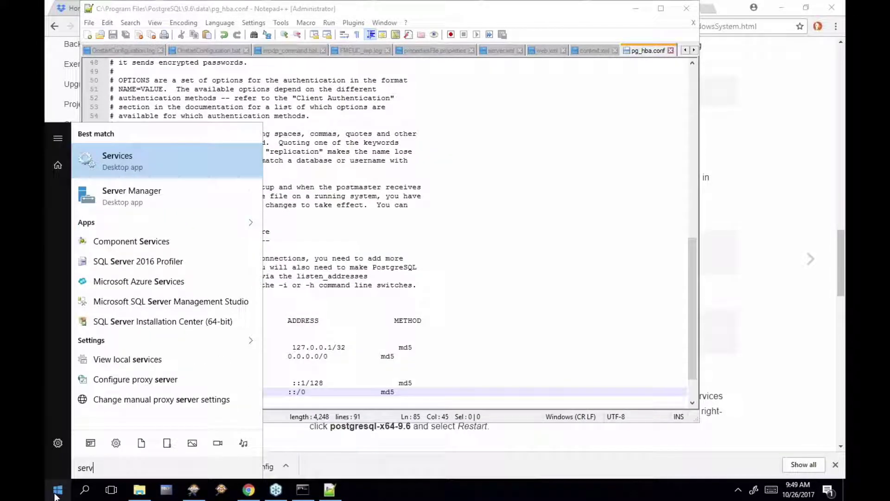
pyautogui.click(184, 166)
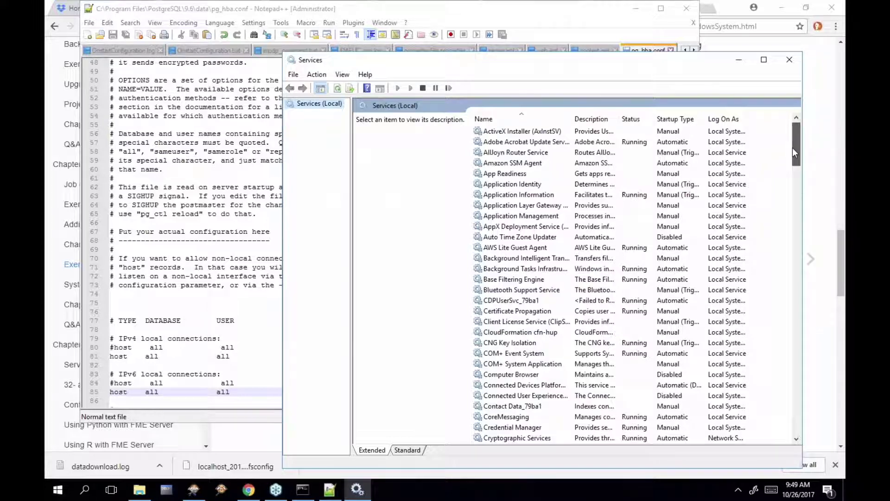
pyautogui.moveTo(792, 148); pyautogui.dragTo(796, 209)
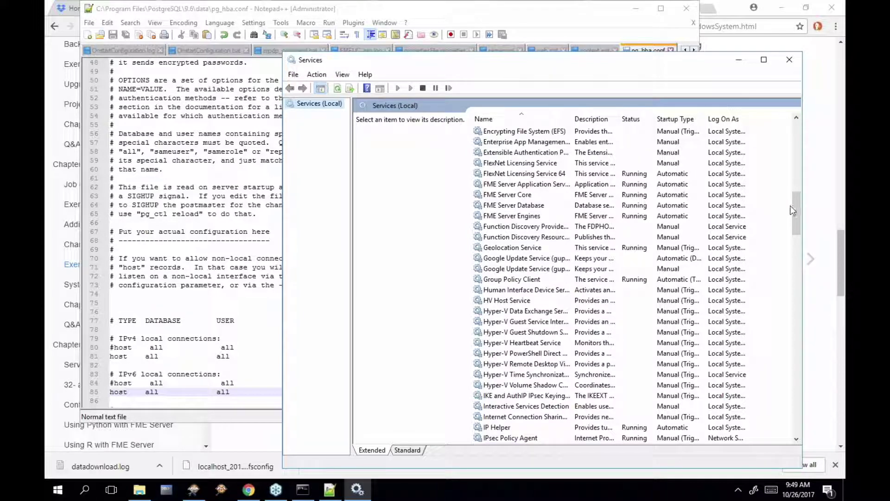
pyautogui.moveTo(795, 208); pyautogui.dragTo(799, 281)
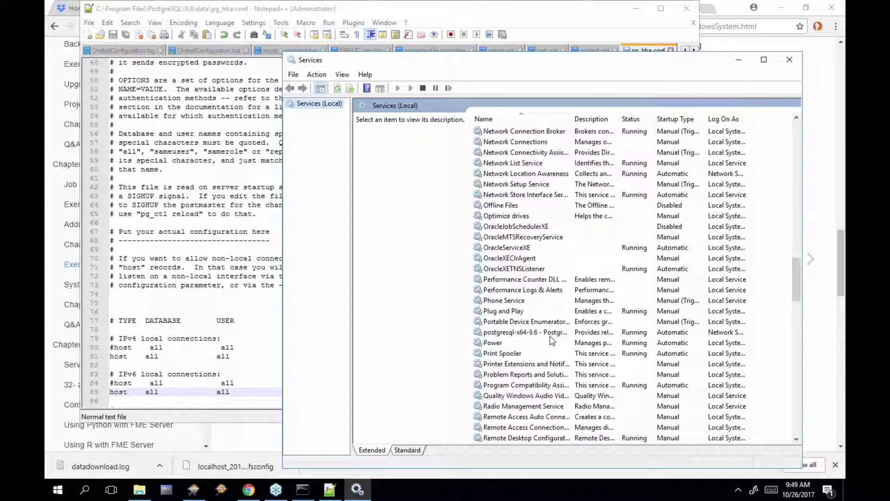
pyautogui.click(550, 336)
pyautogui.rightClick(550, 335)
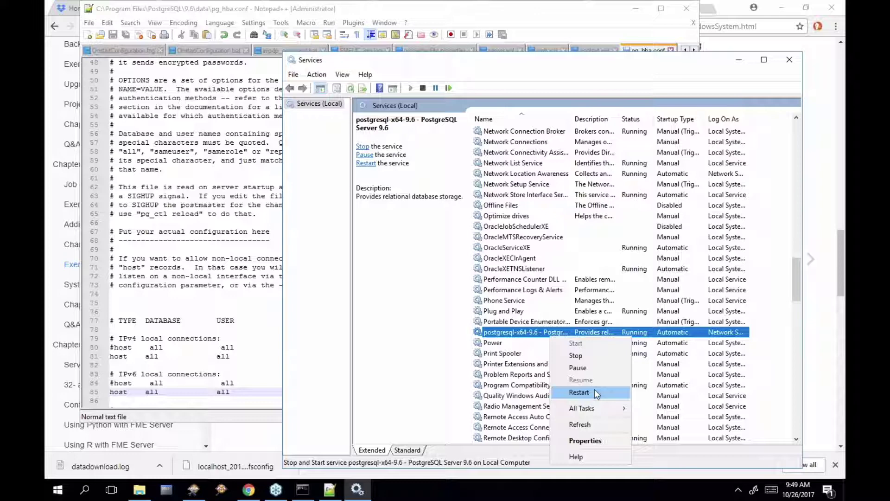
pyautogui.click(595, 393)
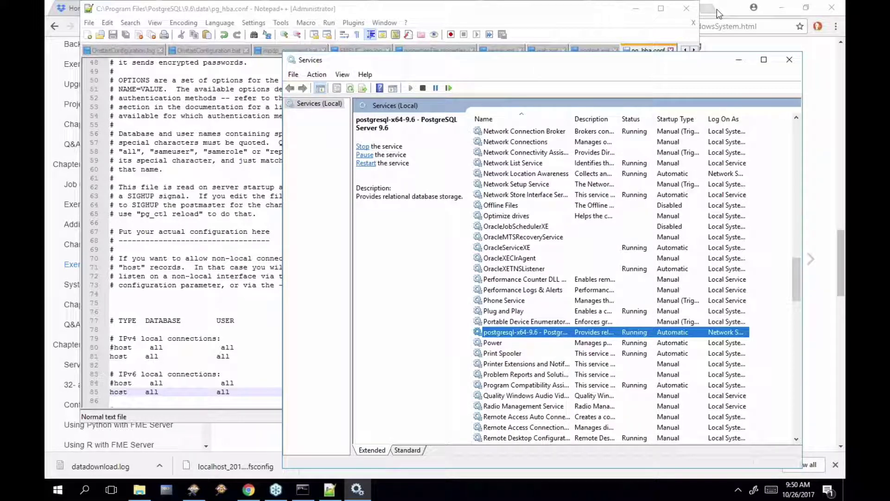
pyautogui.click(717, 9)
# Close the stray tab and scroll the guide to step 5, highlighting fmeCommonConfig.txt
pyautogui.click(702, 8)
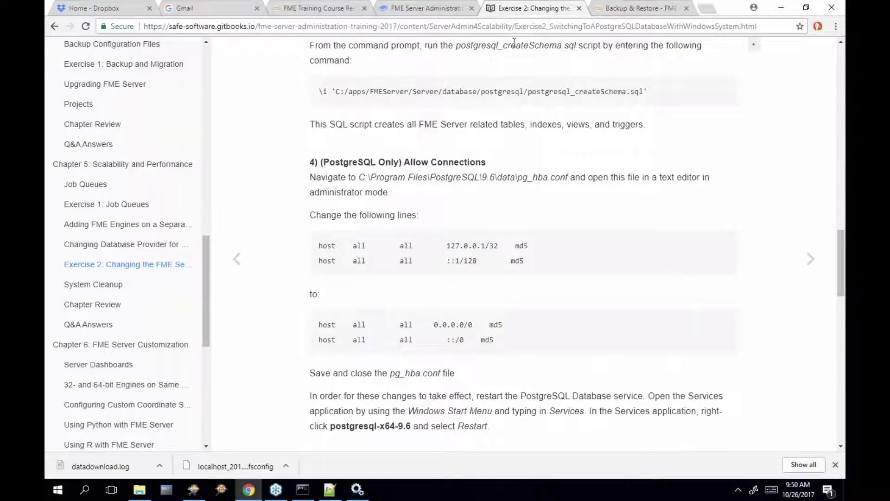
pyautogui.scroll(-1, 606, 321)
pyautogui.scroll(-6, 606, 321)
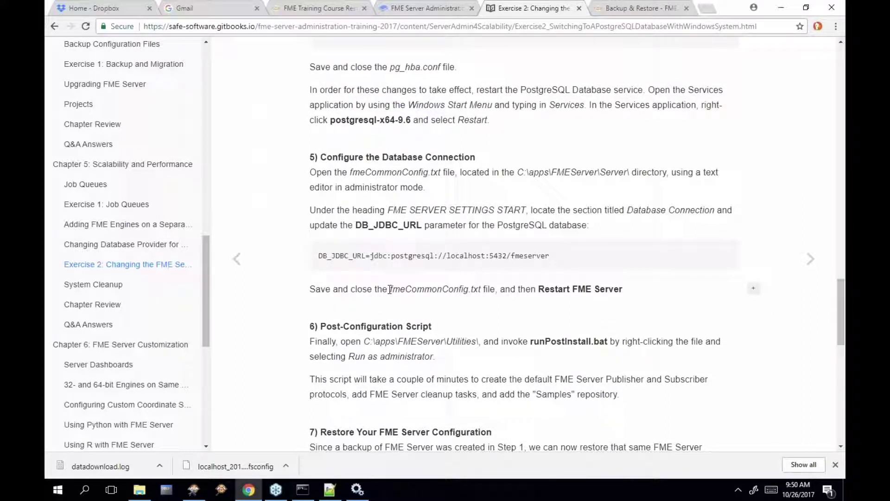
pyautogui.moveTo(390, 289); pyautogui.dragTo(482, 289)
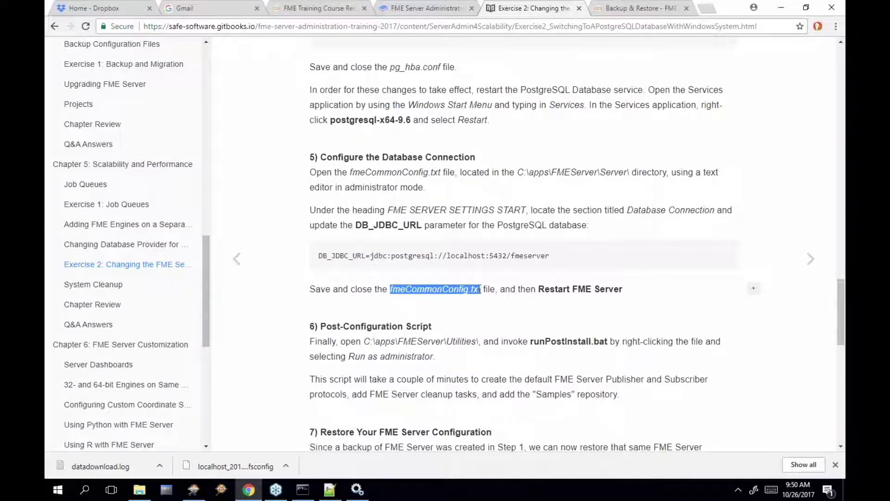
# Navigate File Explorer to C:\apps\FMEServer\Server
pyautogui.click(145, 495)
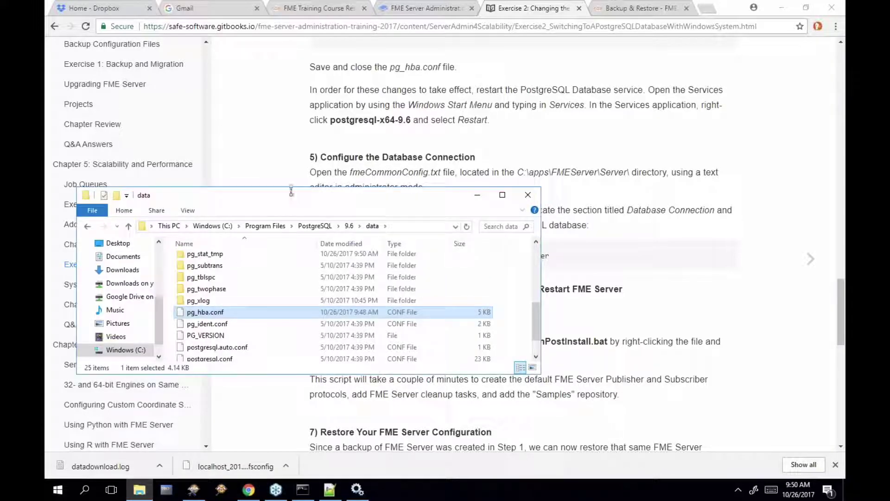
pyautogui.moveTo(290, 200); pyautogui.dragTo(428, 221)
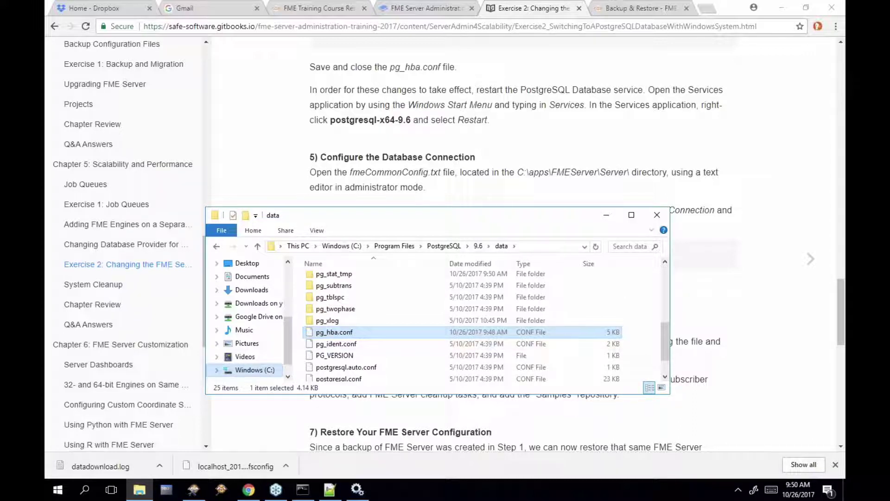
pyautogui.click(254, 369)
pyautogui.doubleClick(343, 279)
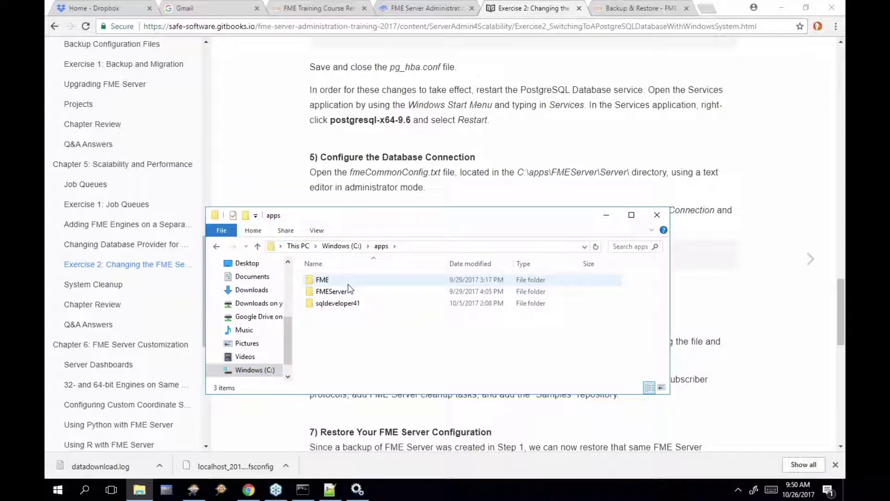
pyautogui.doubleClick(352, 292)
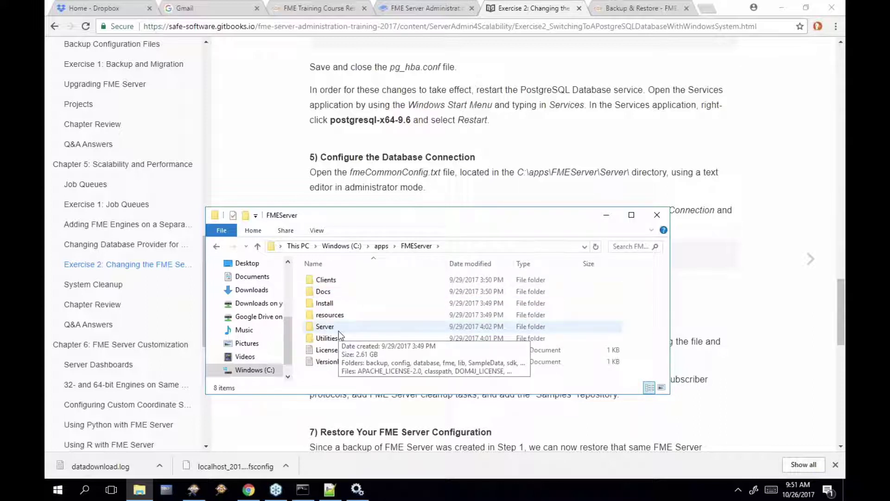
pyautogui.doubleClick(338, 328)
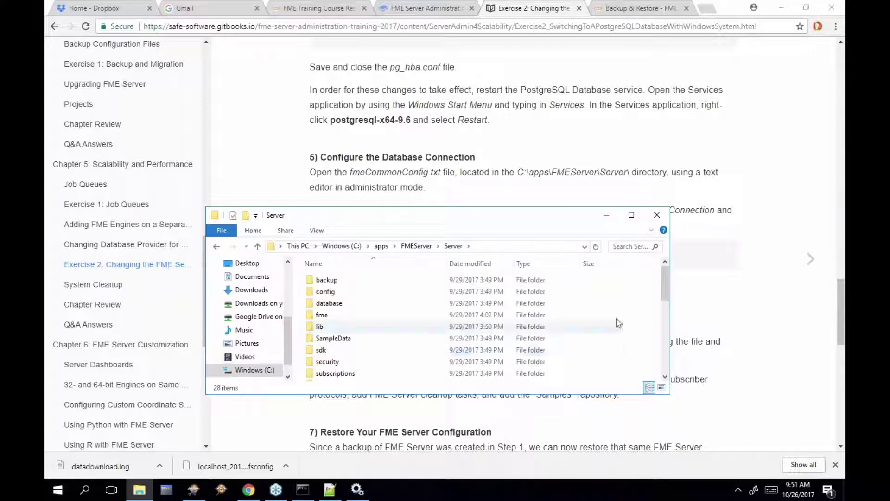
pyautogui.moveTo(665, 283); pyautogui.dragTo(664, 330)
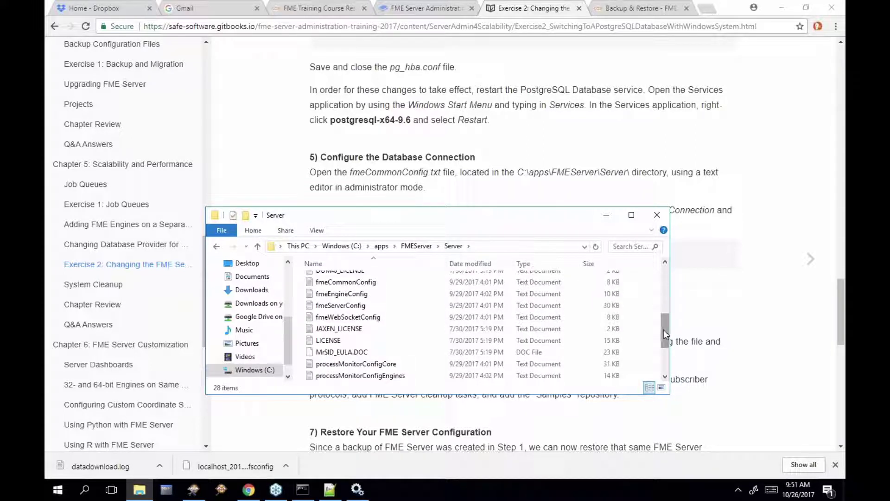
# Open fmeCommonConfig with Edit with Notepad++
pyautogui.click(341, 366)
pyautogui.click(353, 316)
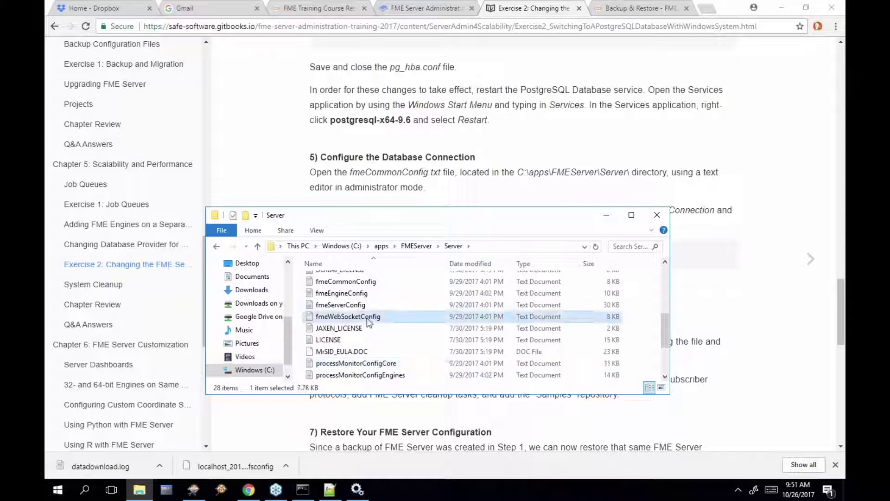
pyautogui.click(358, 305)
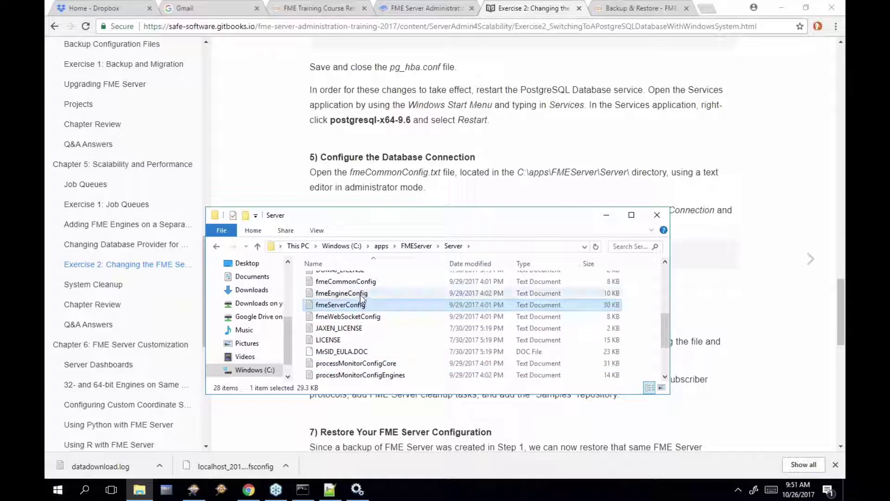
pyautogui.click(360, 294)
pyautogui.click(368, 283)
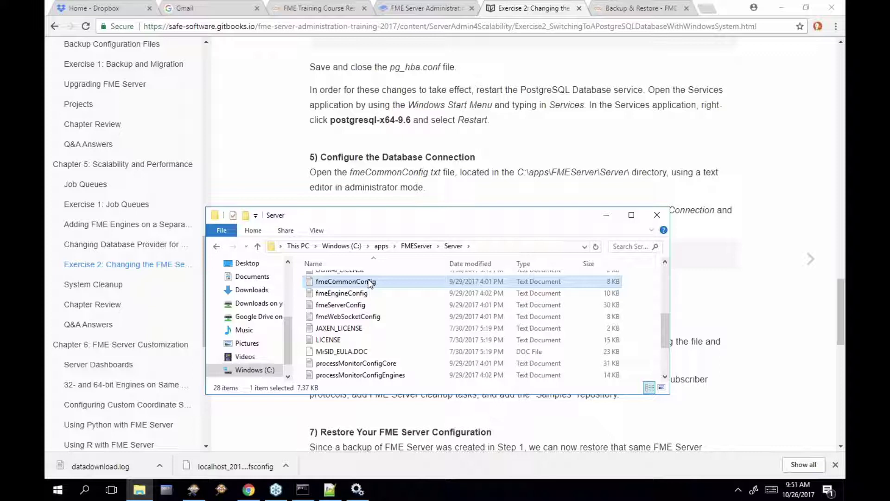
pyautogui.rightClick(370, 283)
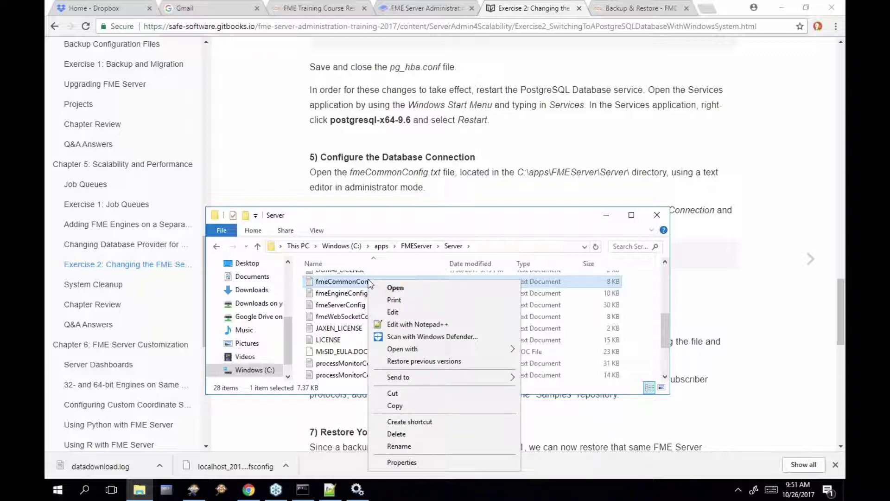
pyautogui.click(430, 324)
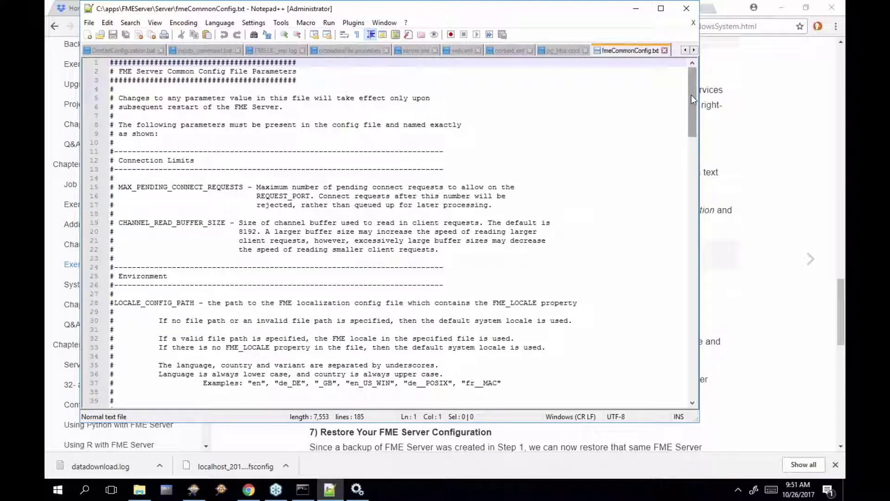
# Duplicate the DB_JDBC_URL line and comment out the original on line 162
pyautogui.moveTo(692, 97); pyautogui.dragTo(692, 362)
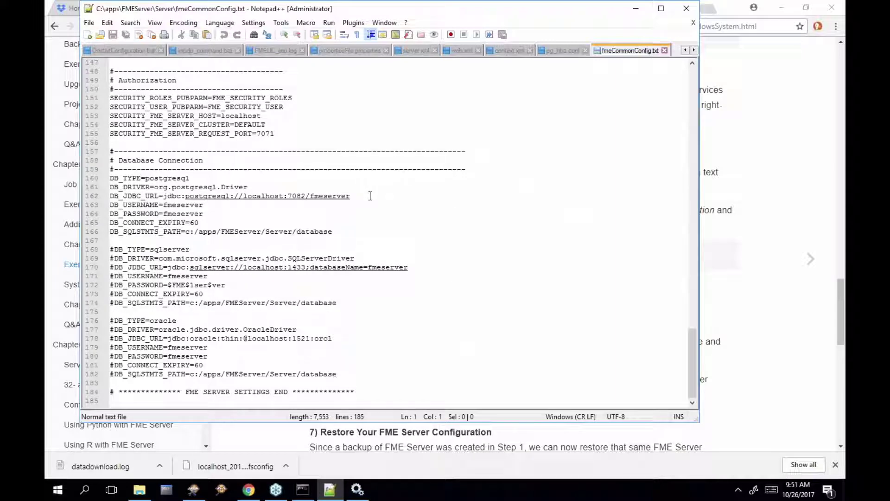
pyautogui.moveTo(370, 195); pyautogui.dragTo(108, 197)
pyautogui.hotkey('ctrl', 'c')
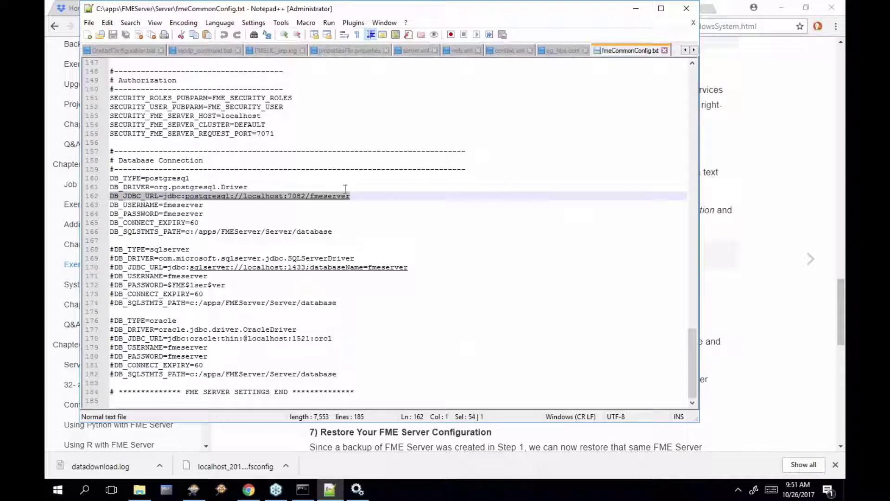
pyautogui.click(362, 197)
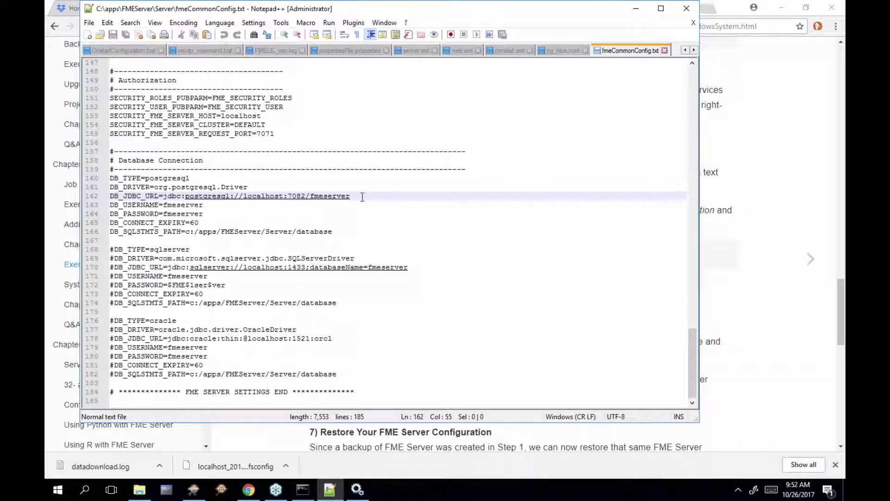
pyautogui.press('Return')
pyautogui.hotkey('ctrl', 'v')
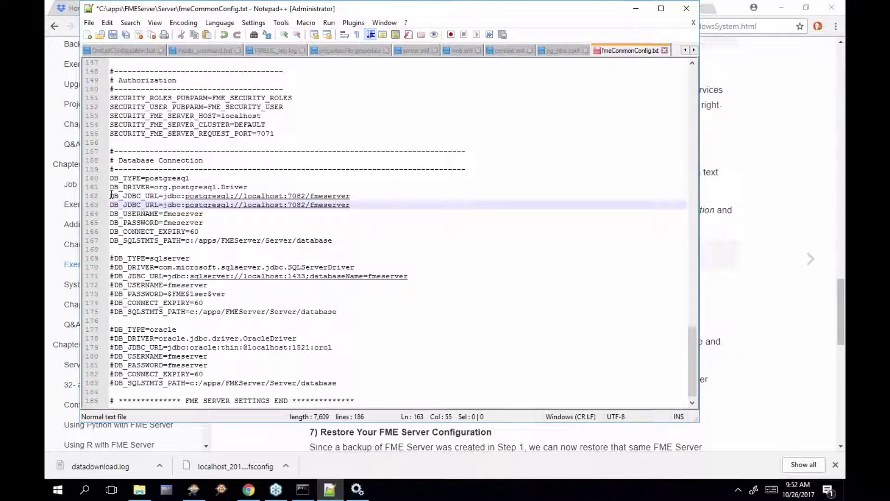
pyautogui.click(111, 195)
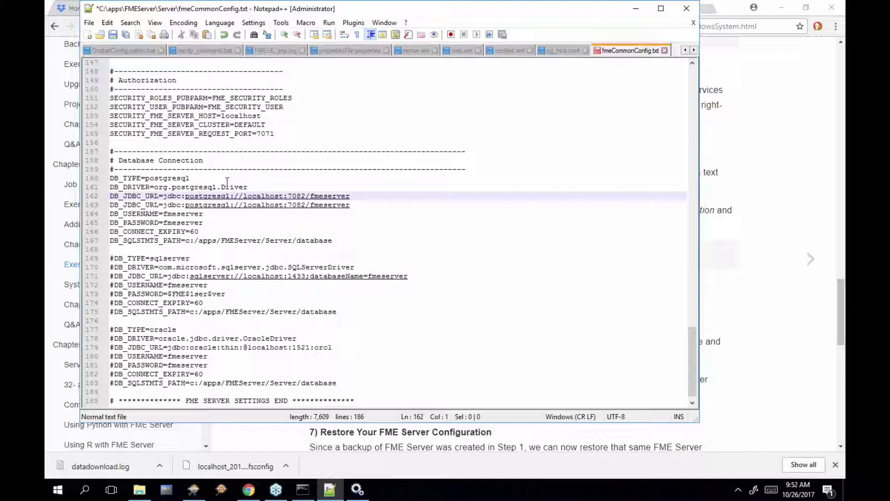
pyautogui.write('#')
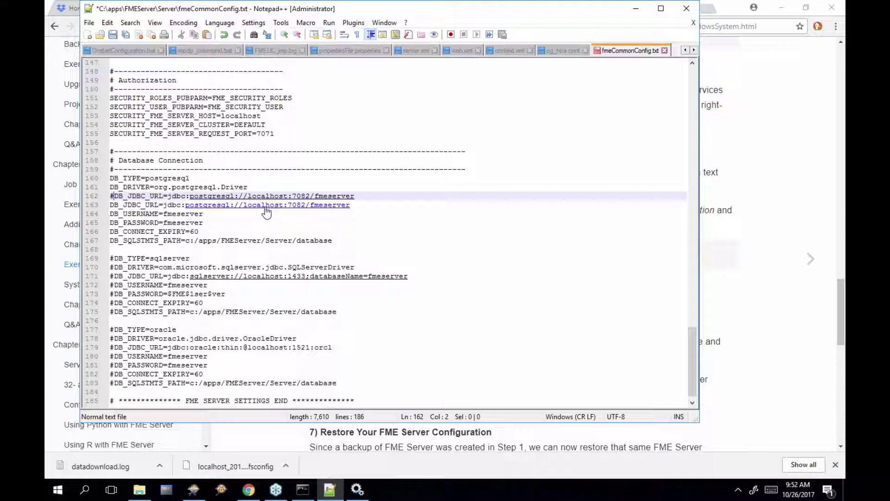
# Change line 163's port from 7082 to 5432, save, and compare both URL lines
pyautogui.click(310, 207)
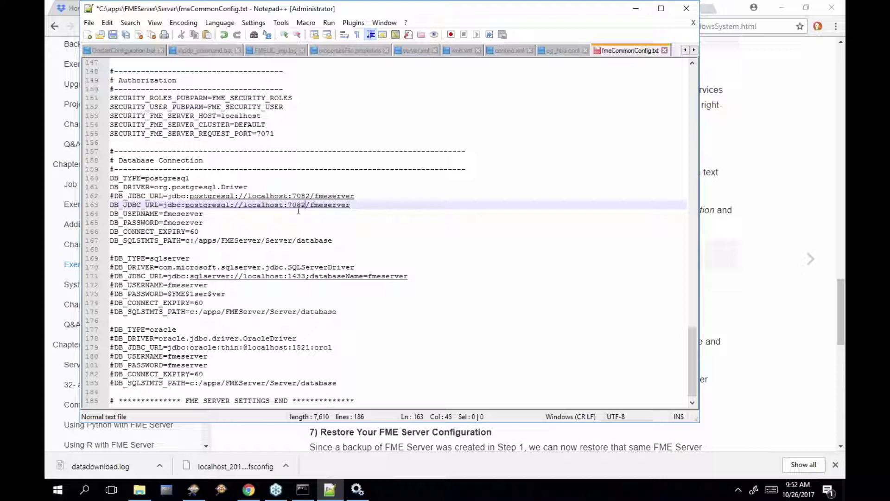
pyautogui.hotkey('shift', 'Left')
pyautogui.hotkey('shift', 'Left')
pyautogui.hotkey('shift', 'Left')
pyautogui.hotkey('shift', 'Left')
pyautogui.write('5432')
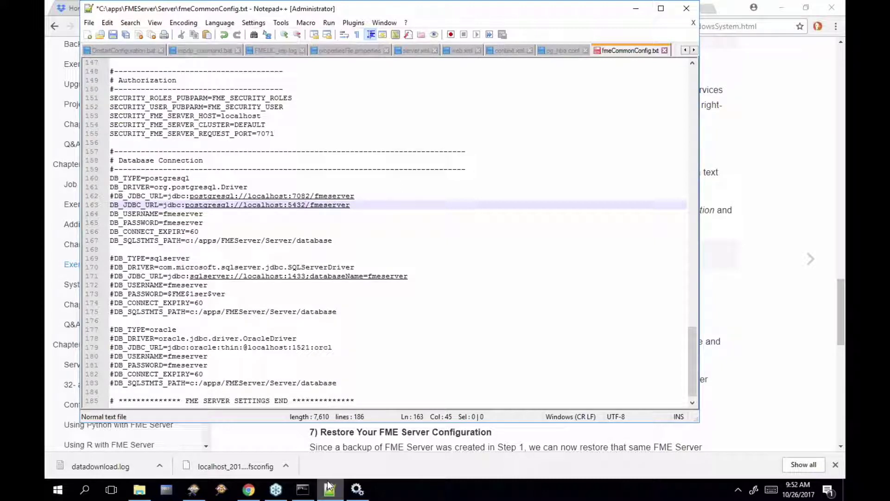
pyautogui.moveTo(330, 489)
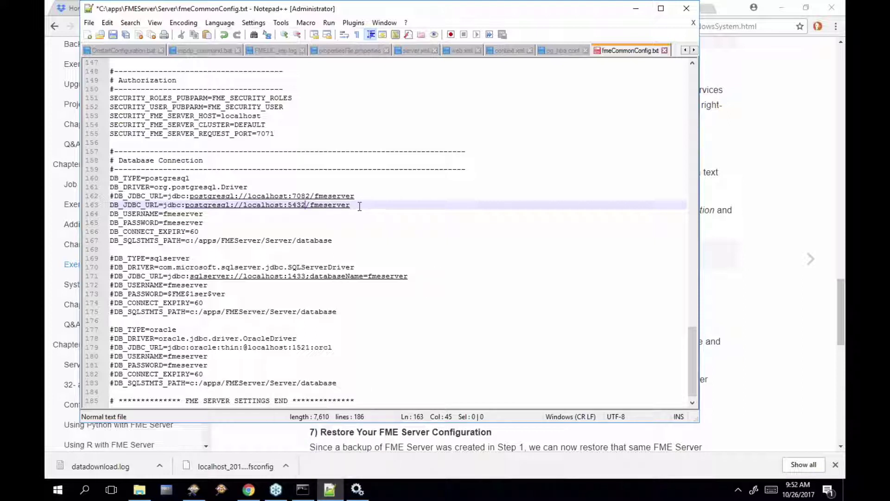
pyautogui.click(114, 35)
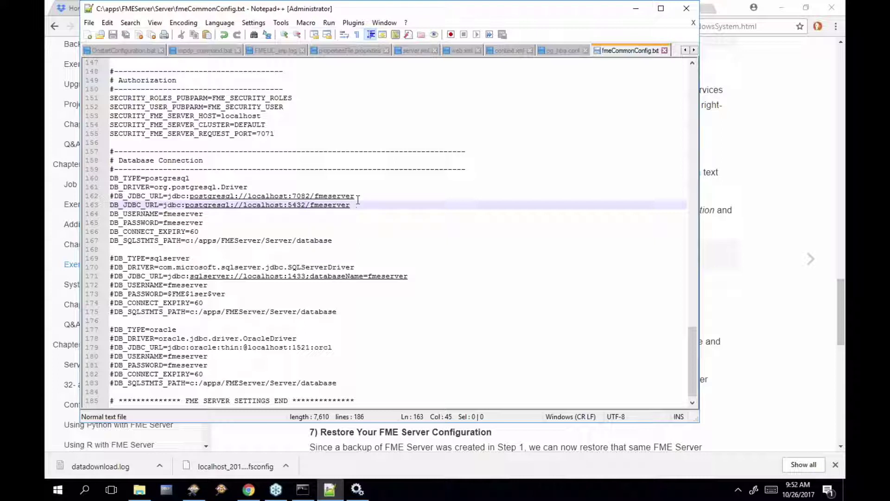
pyautogui.moveTo(360, 196); pyautogui.dragTo(189, 198)
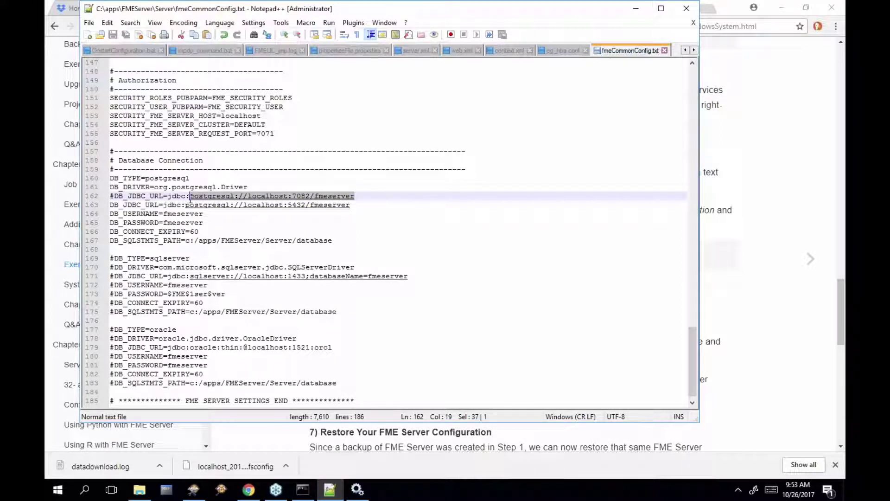
pyautogui.moveTo(372, 206); pyautogui.dragTo(185, 206)
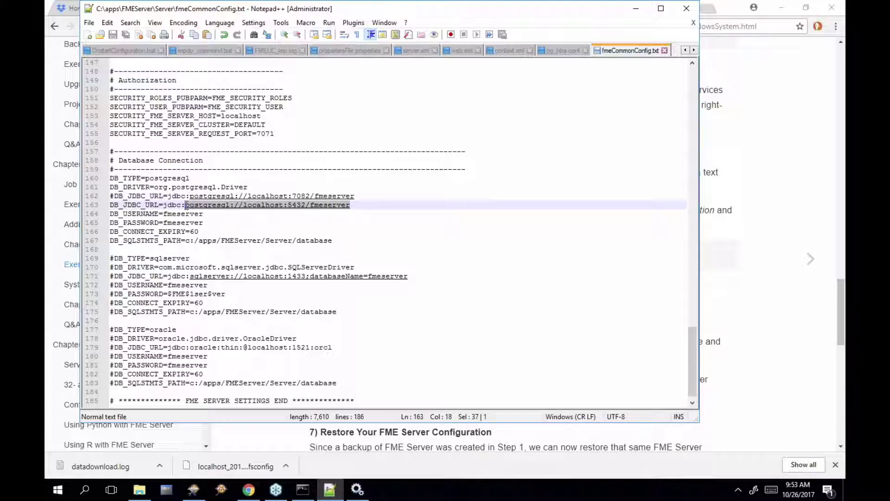
# Run Restart FME Server from the FME Server 2017.1 Start menu group and watch the console
pyautogui.click(378, 206)
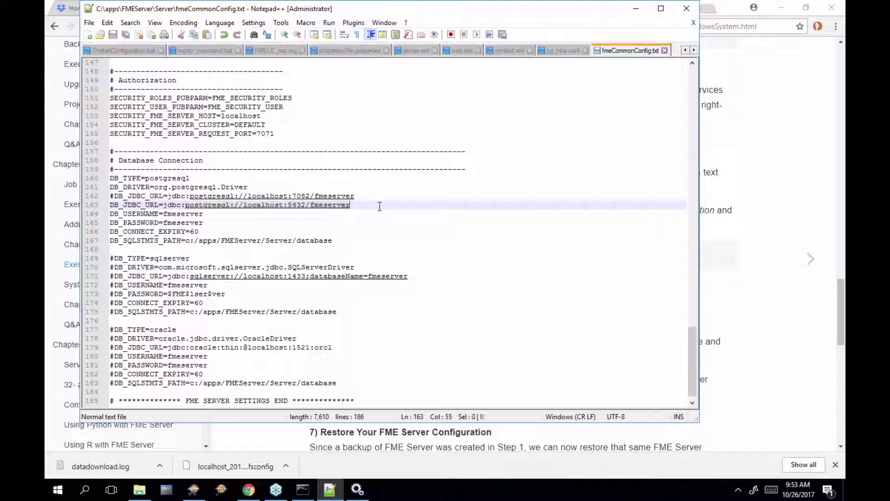
pyautogui.click(57, 491)
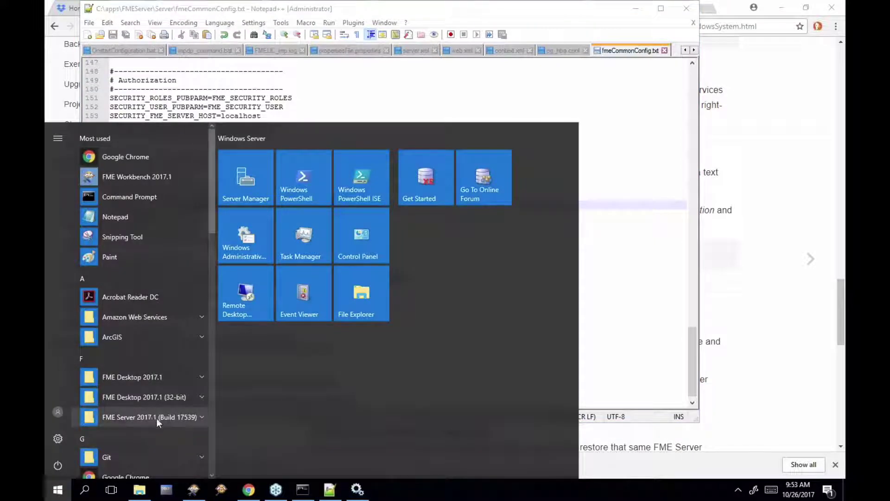
pyautogui.click(176, 417)
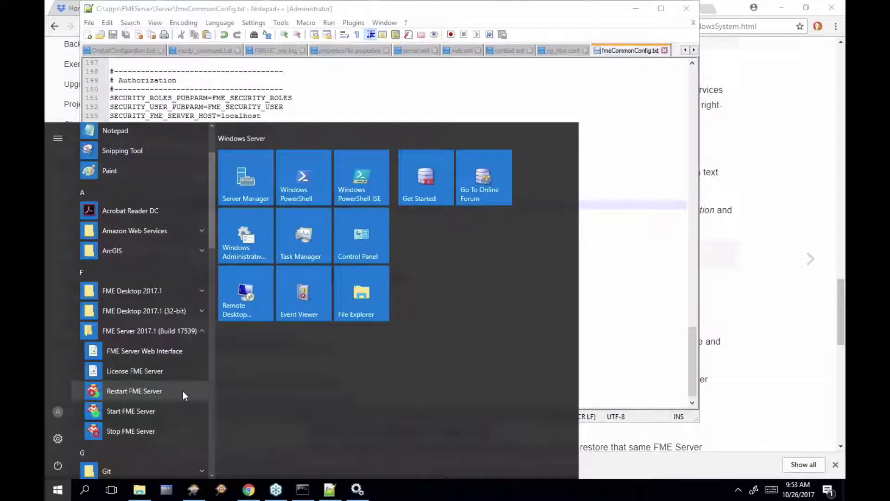
pyautogui.click(183, 391)
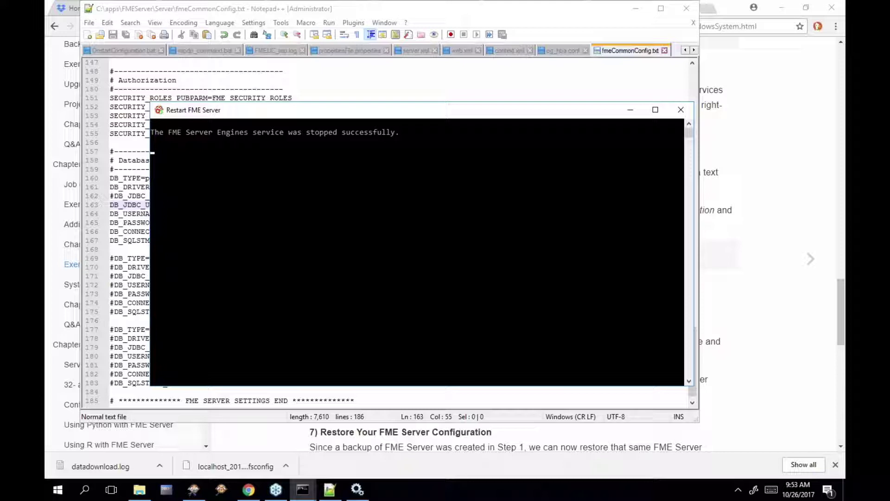
pyautogui.moveTo(266, 497)
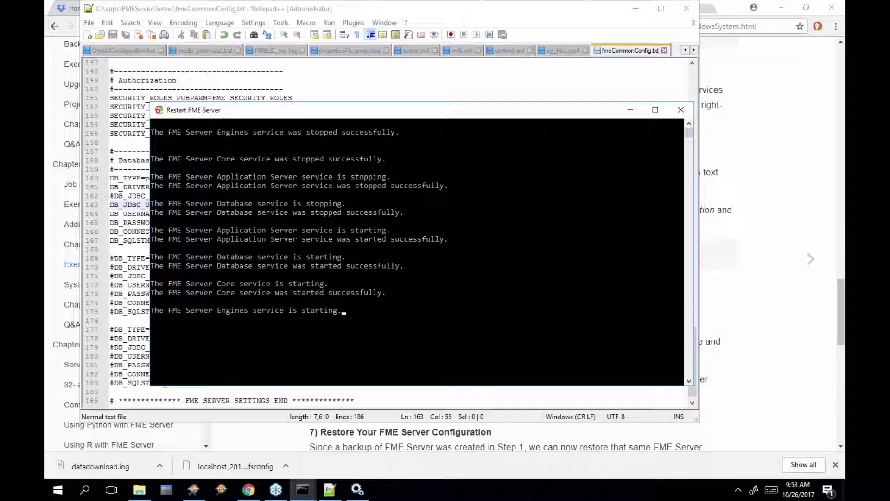
pyautogui.click(736, 13)
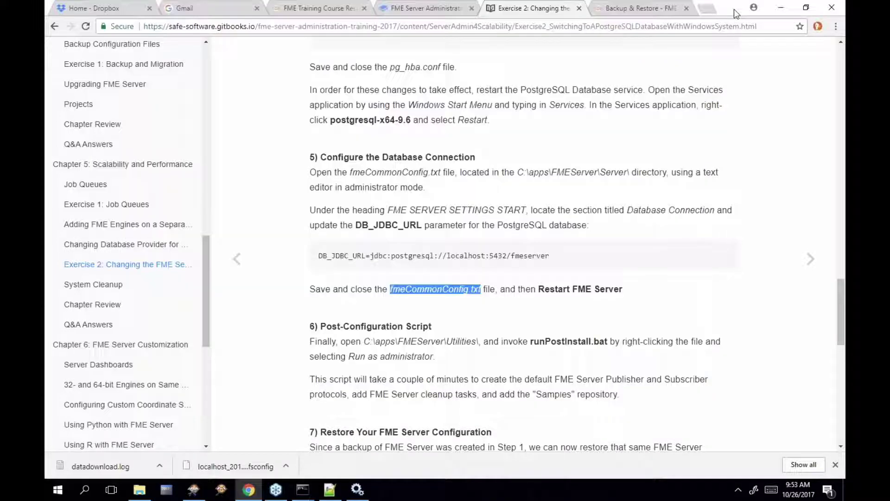
# Reload the FME Server home page, which now offers only System Configuration
pyautogui.click(637, 11)
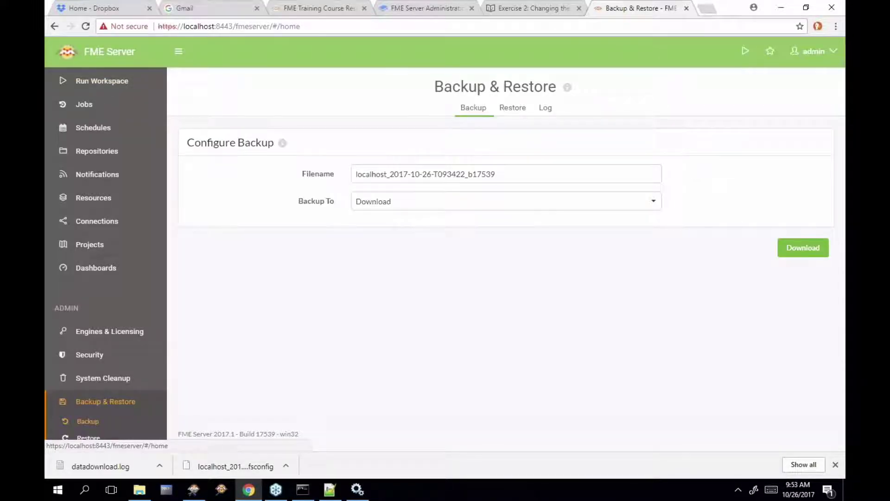
pyautogui.click(107, 52)
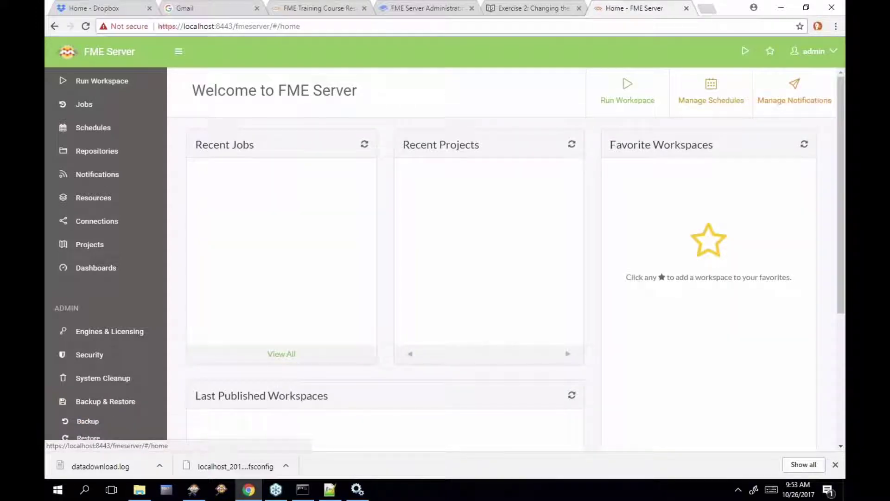
pyautogui.scroll(1, 157, 203)
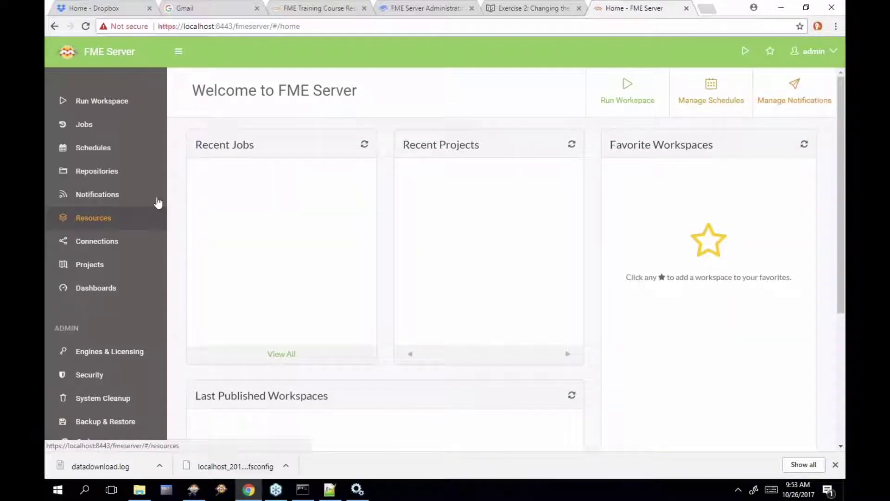
pyautogui.click(85, 27)
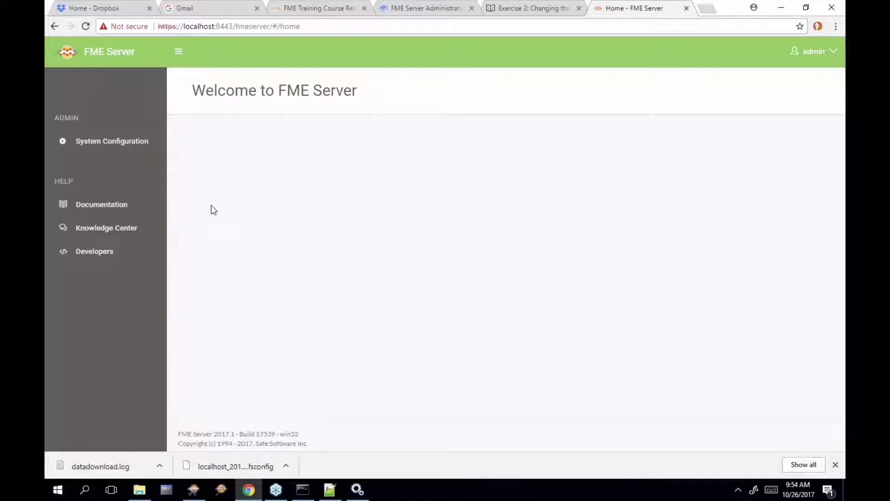
# Highlight runPostInstall.bat in the Exercise 2 guide's post-configuration step
pyautogui.click(539, 10)
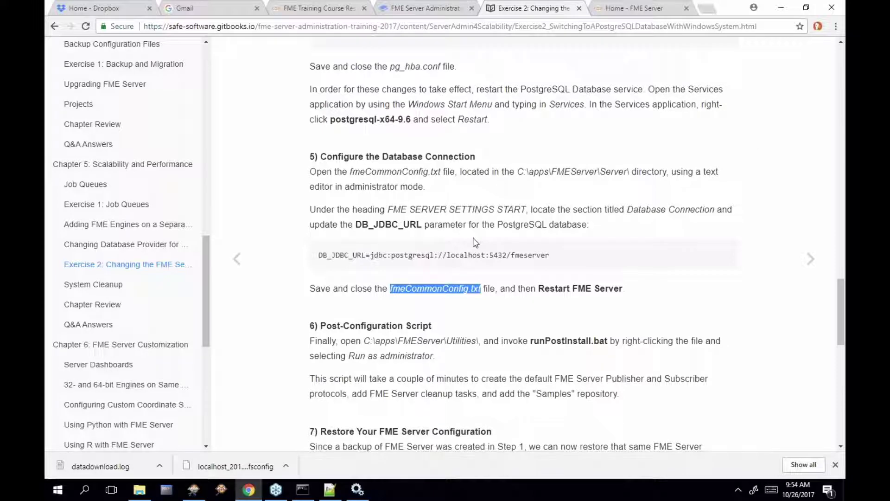
pyautogui.scroll(-2, 475, 242)
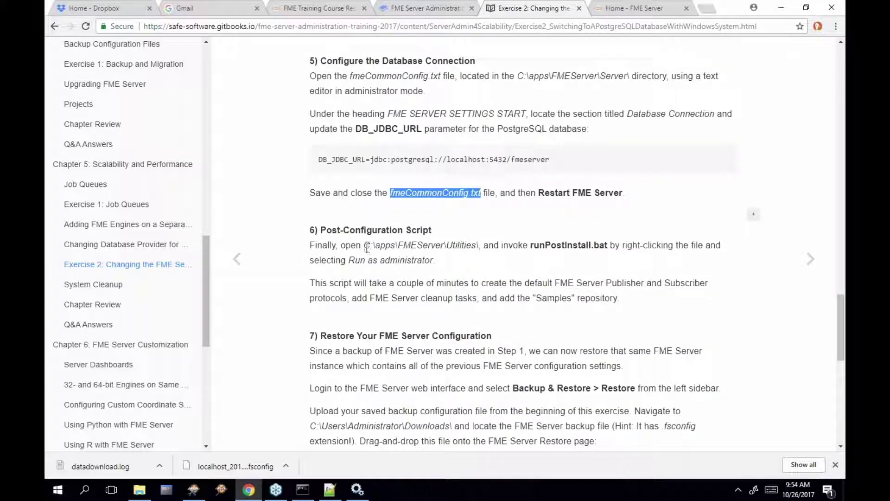
pyautogui.click(531, 245)
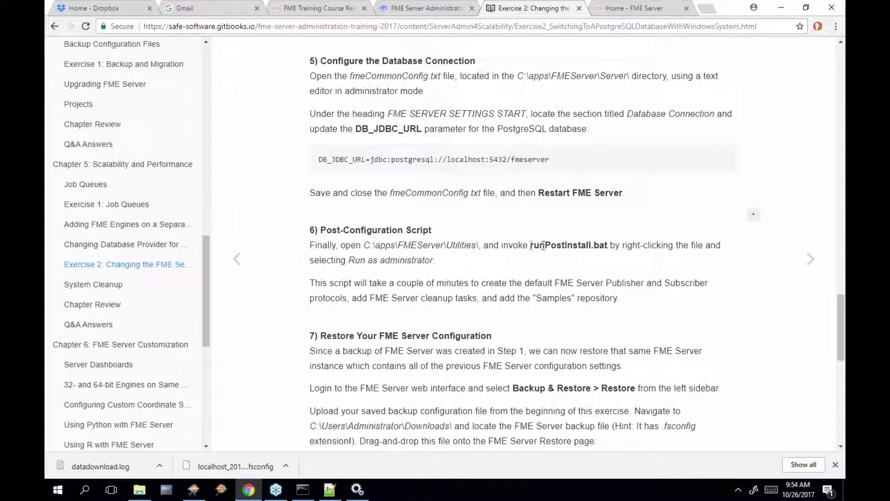
pyautogui.moveTo(530, 246); pyautogui.dragTo(609, 247)
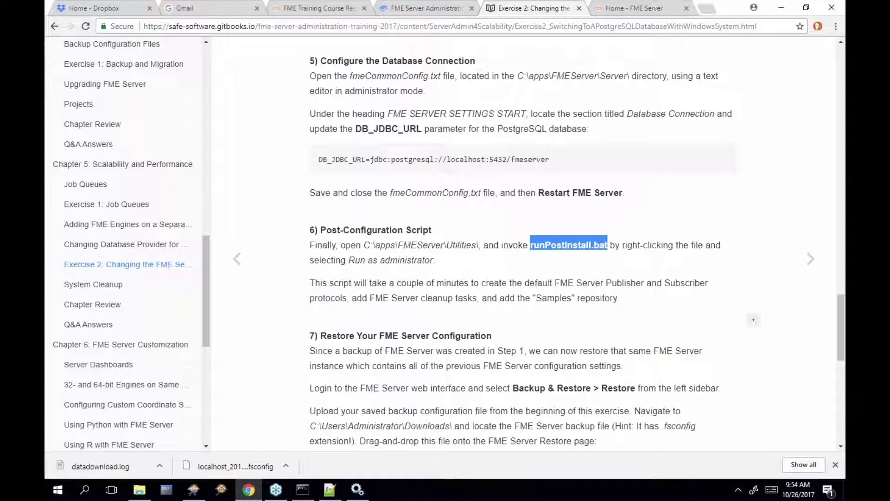
pyautogui.click(649, 10)
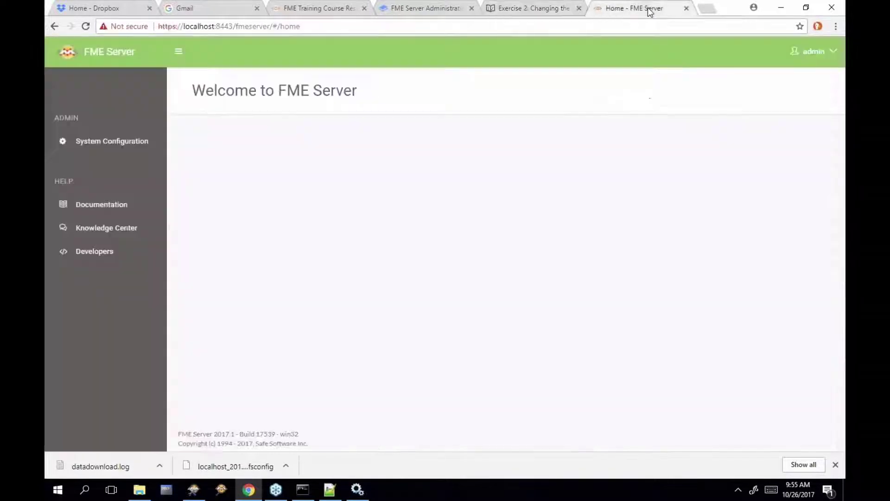
pyautogui.click(542, 14)
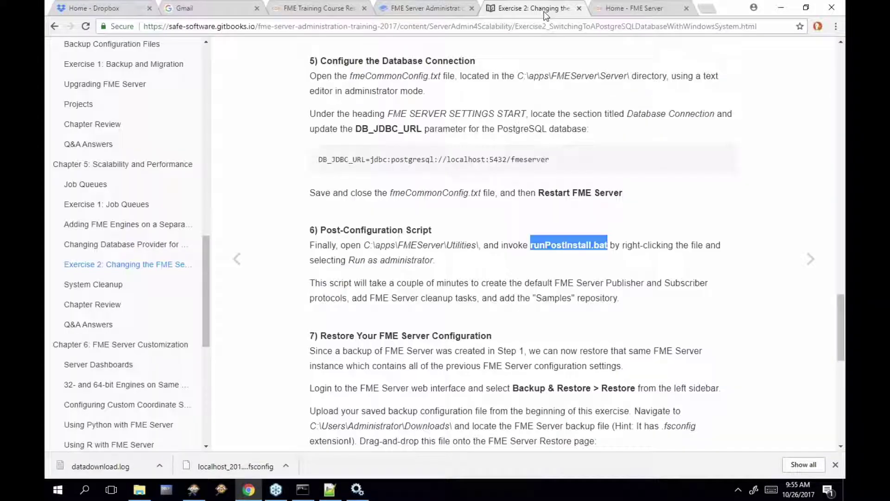
# Open the C:\apps\FMEServer\Utilities folder in File Explorer
pyautogui.click(131, 495)
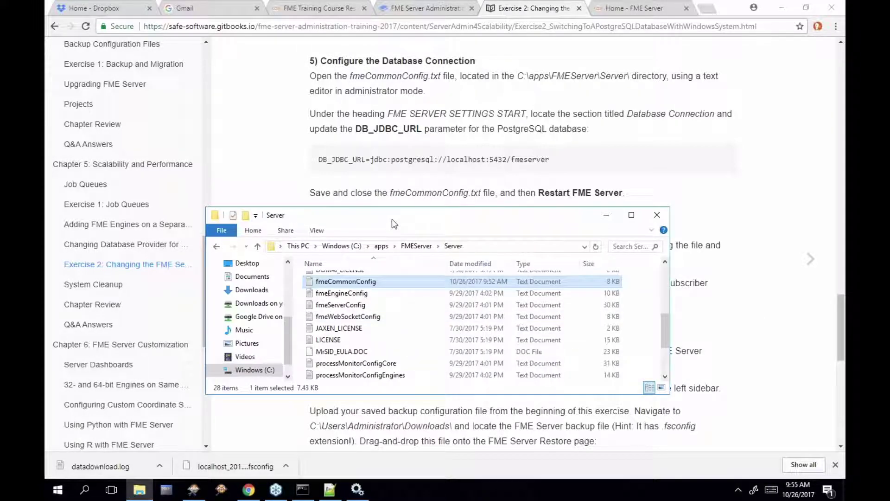
pyautogui.moveTo(393, 108); pyautogui.dragTo(394, 267)
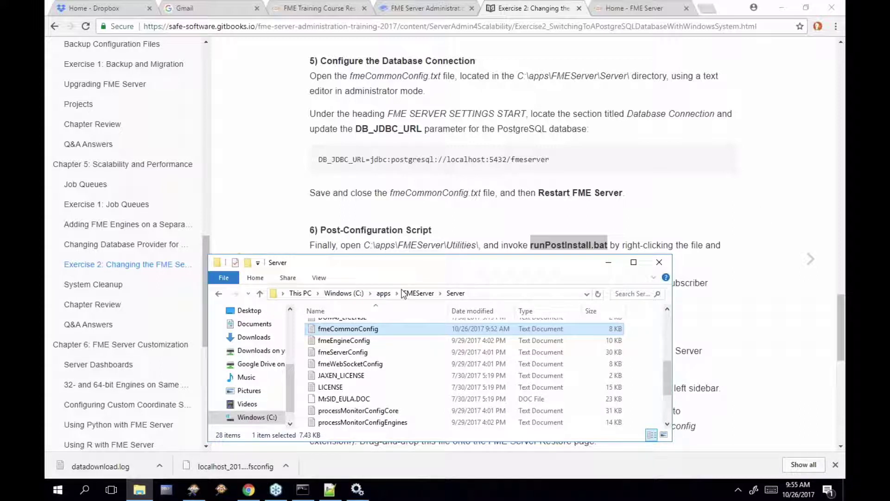
pyautogui.click(419, 294)
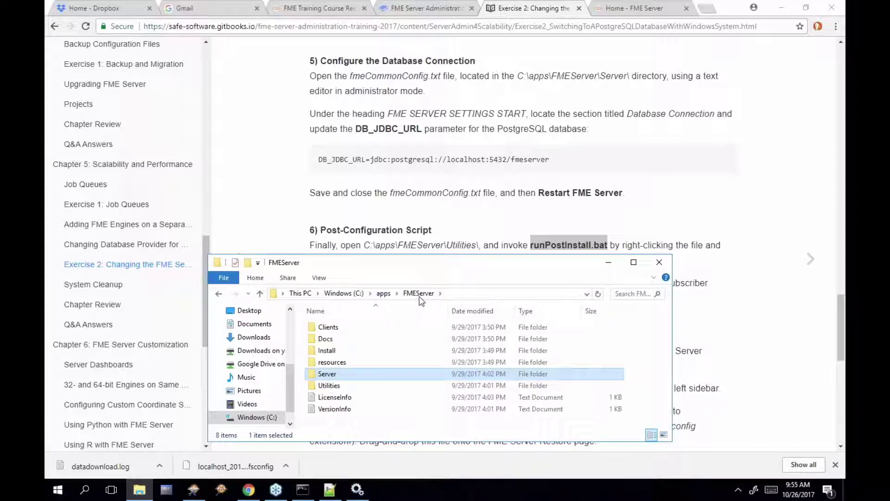
pyautogui.doubleClick(347, 389)
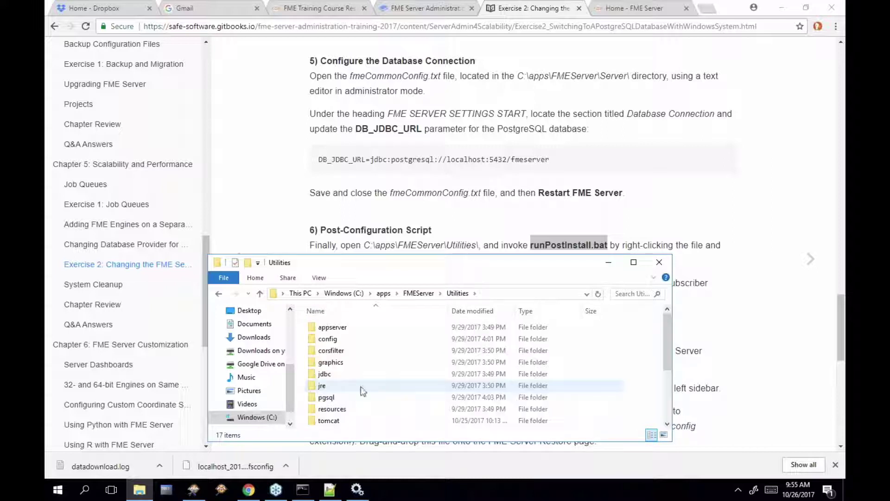
pyautogui.moveTo(664, 337); pyautogui.dragTo(667, 385)
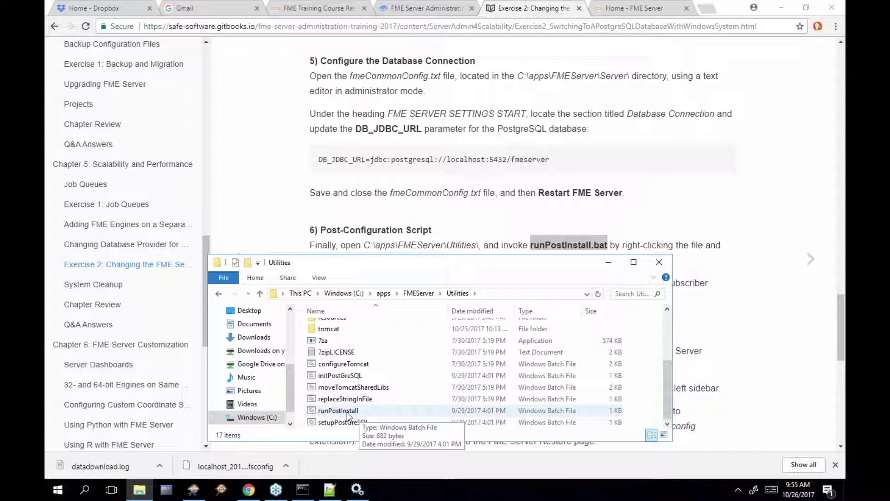
# Run runPostInstall as administrator and answer y to stop the FME Server services
pyautogui.rightClick(342, 412)
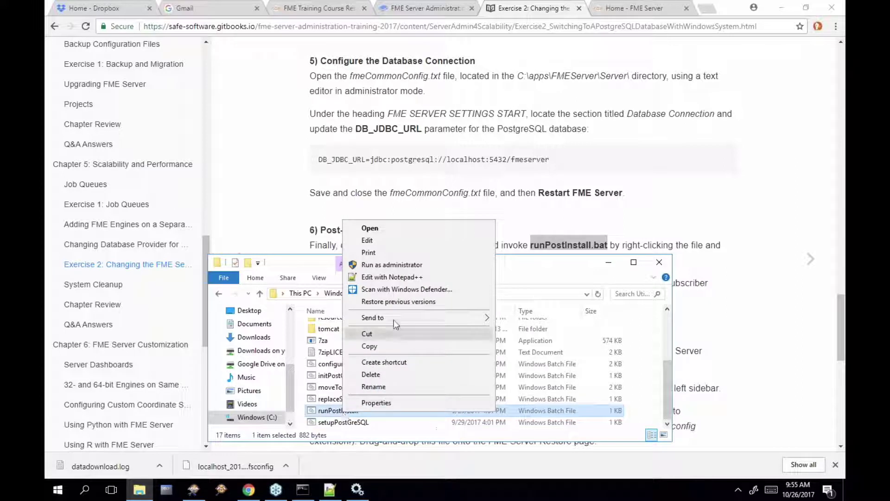
pyautogui.click(436, 264)
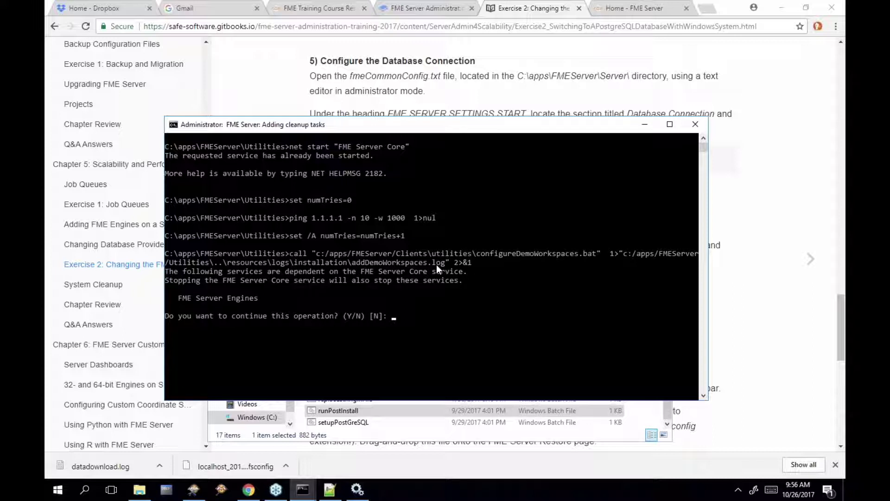
pyautogui.write('y')
pyautogui.press('Return')
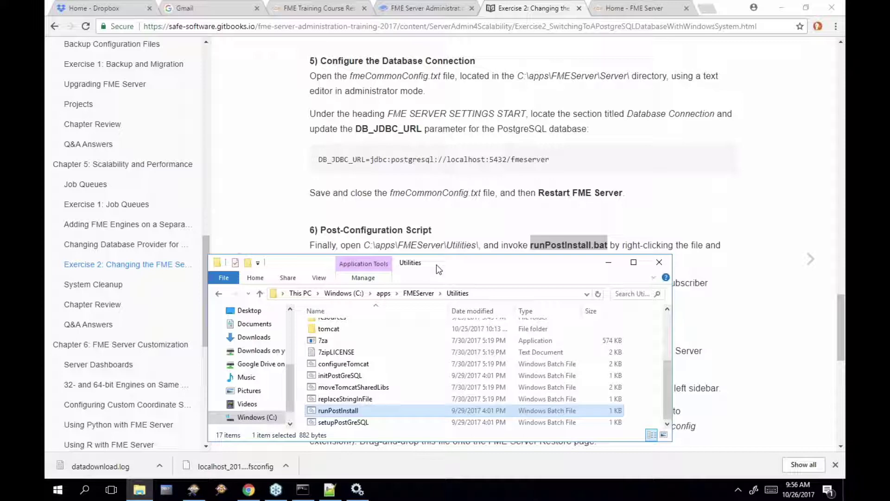
# Refresh the Services list and start FME Server Core and FME Server Engines
pyautogui.click(357, 489)
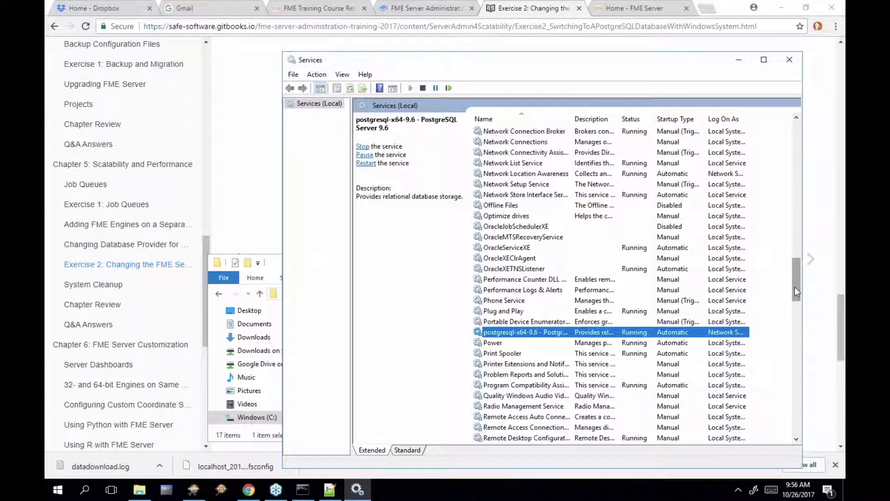
pyautogui.moveTo(797, 286); pyautogui.dragTo(805, 226)
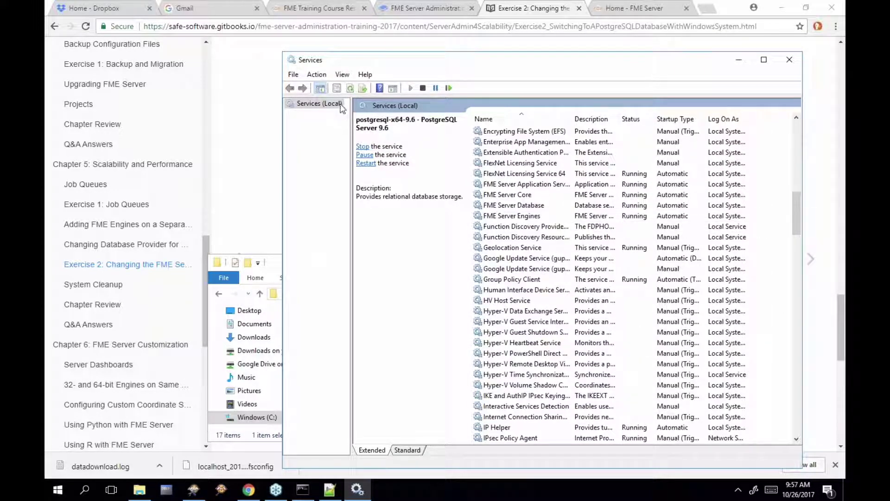
pyautogui.click(350, 88)
pyautogui.click(526, 197)
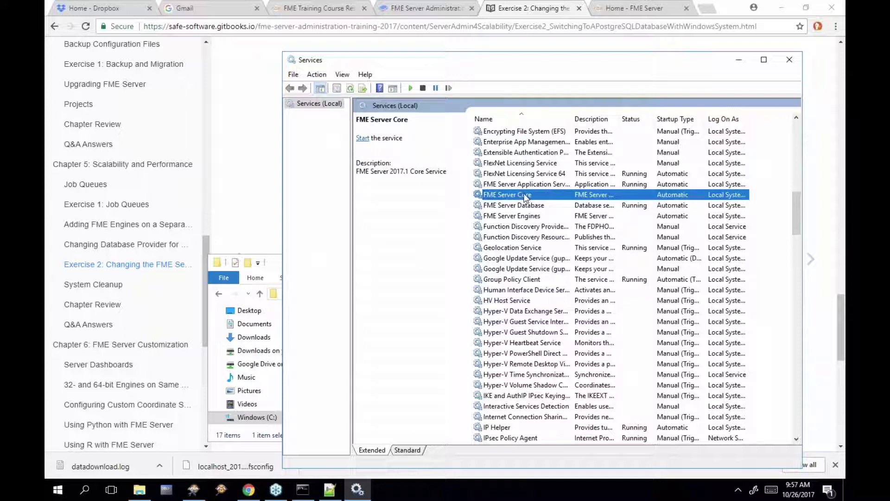
pyautogui.click(362, 139)
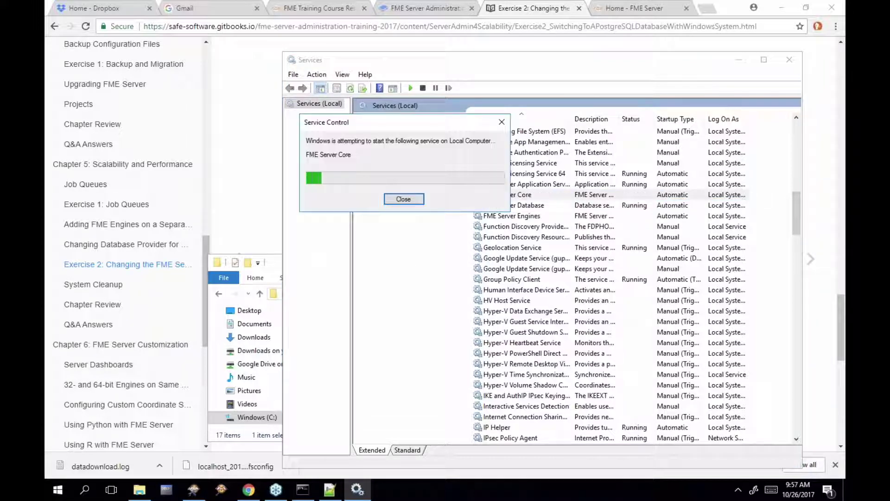
pyautogui.click(524, 217)
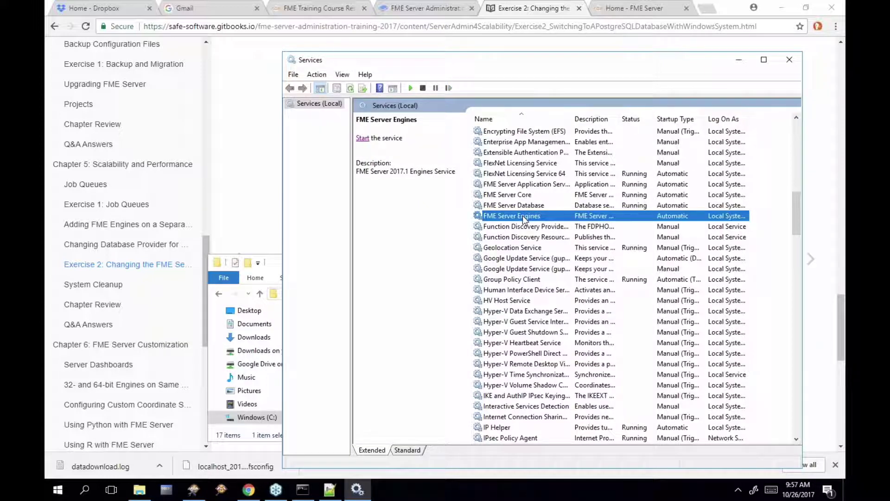
pyautogui.click(411, 88)
# Begin stopping FME Server Database, then decline so it keeps running
pyautogui.click(517, 206)
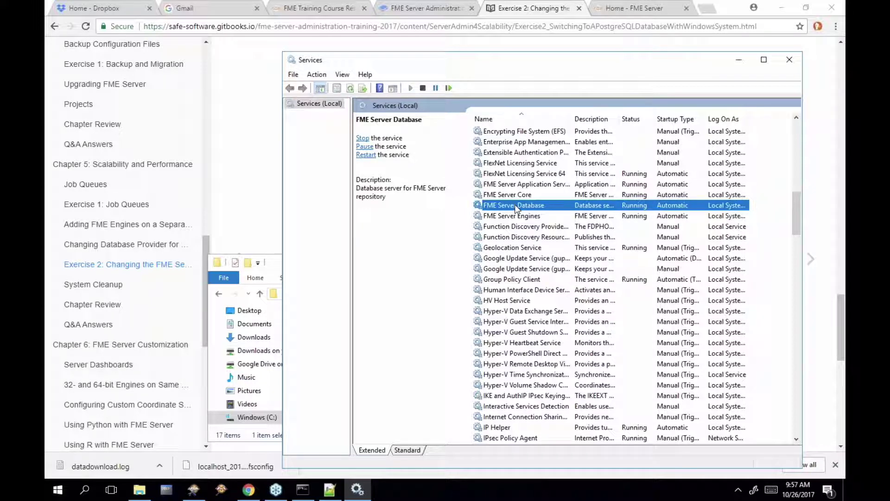
pyautogui.rightClick(514, 208)
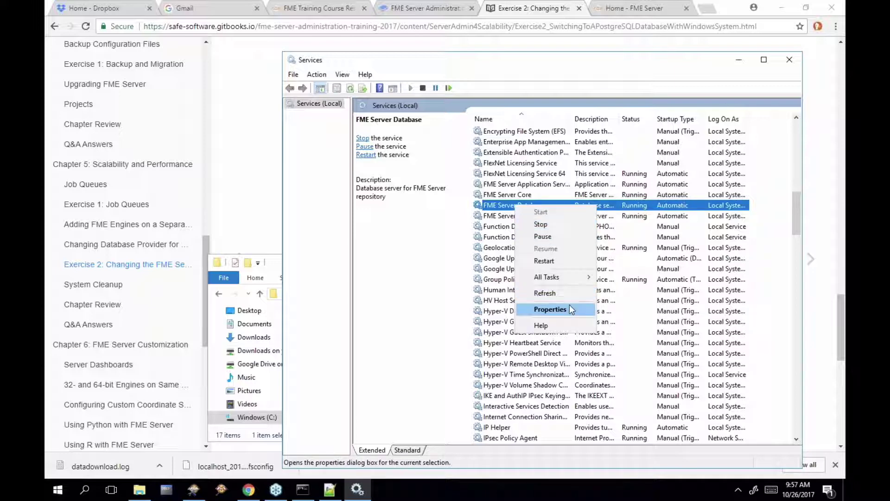
pyautogui.click(568, 226)
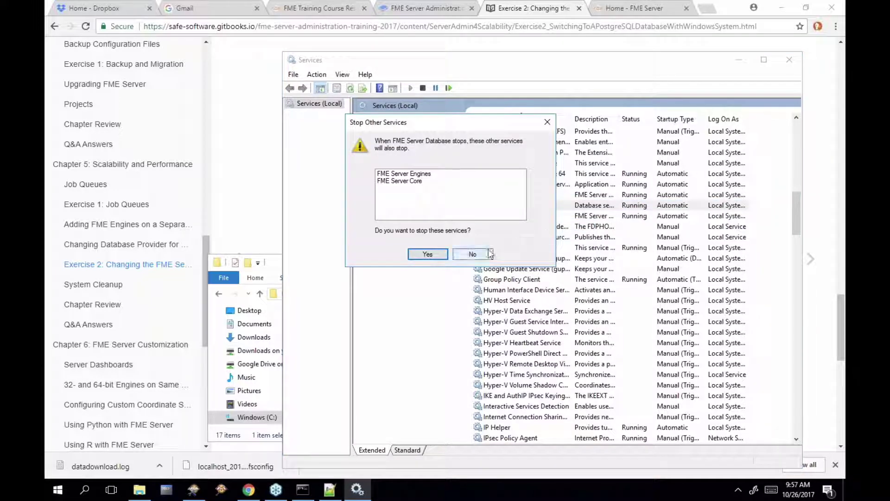
pyautogui.click(547, 122)
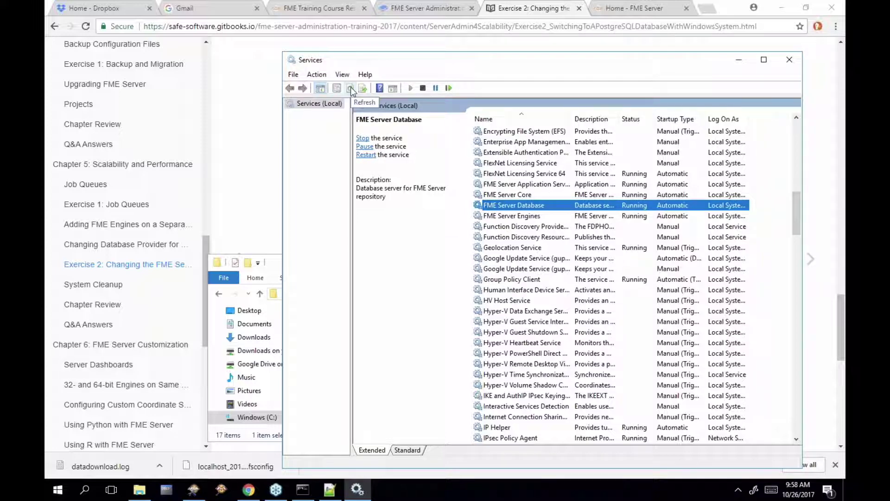
pyautogui.moveTo(358, 489)
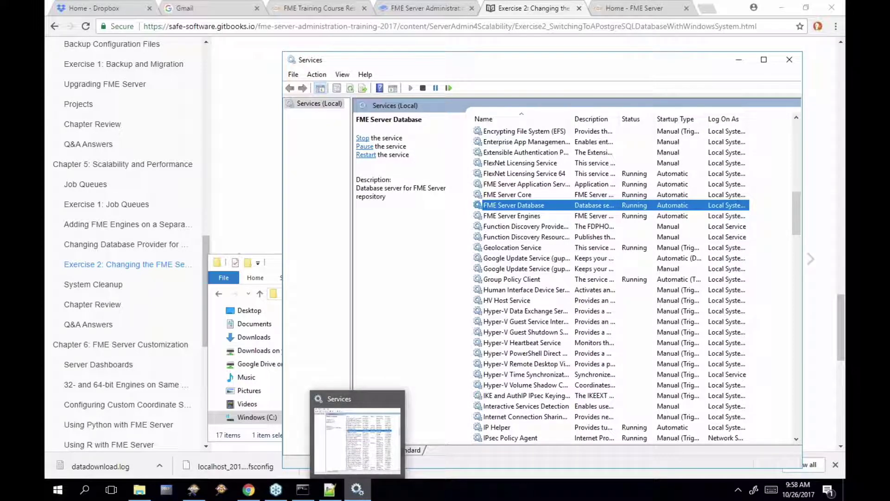
# Reload FME Server and confirm the Dashboards, Samples and Utilities repositories
pyautogui.click(548, 14)
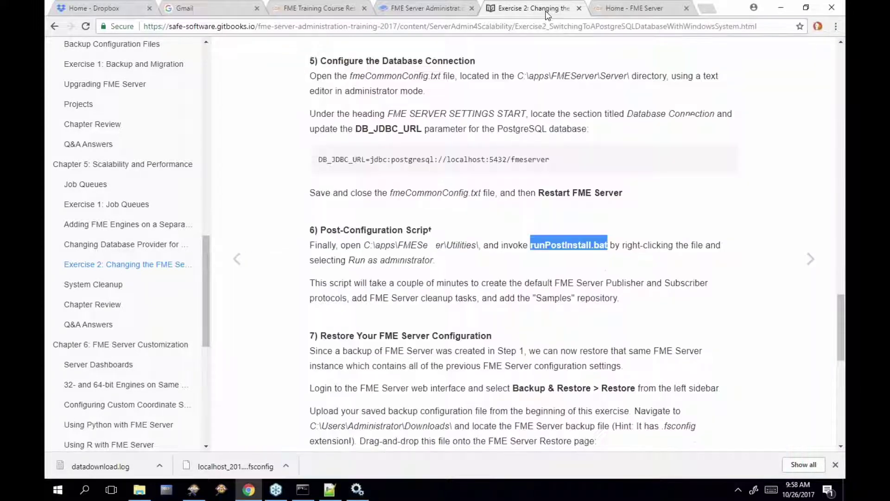
pyautogui.scroll(-4, 467, 331)
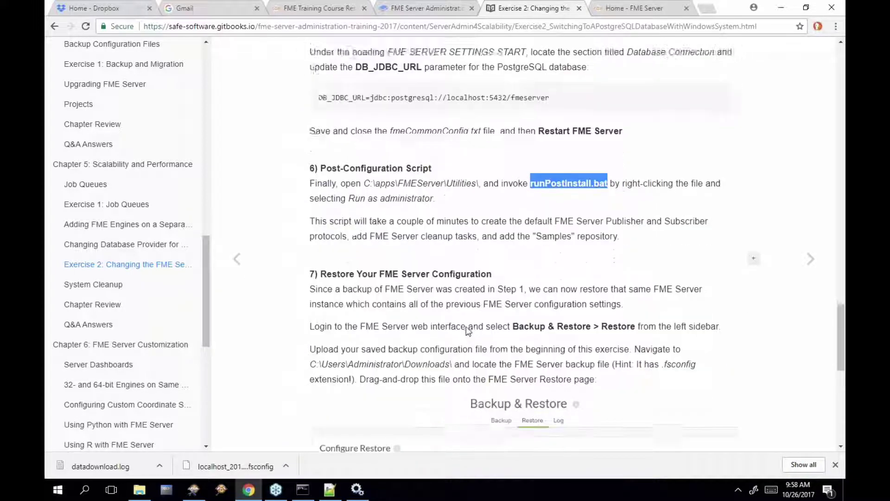
pyautogui.click(628, 9)
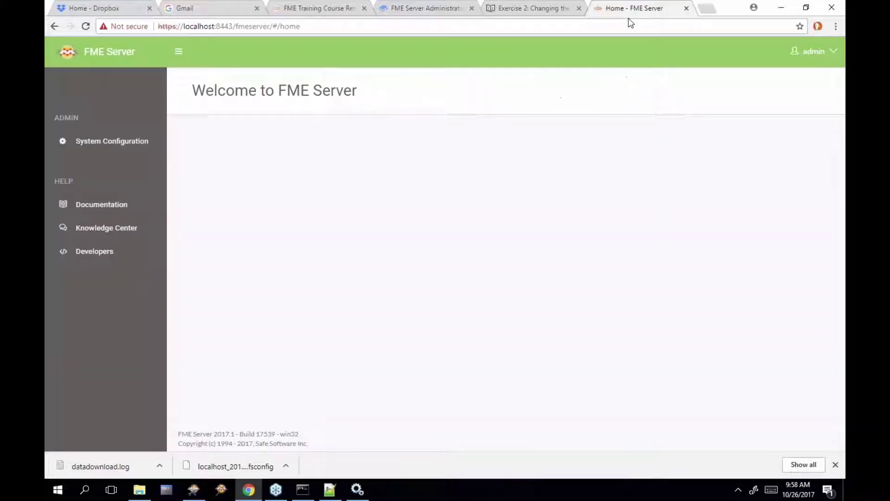
pyautogui.click(85, 26)
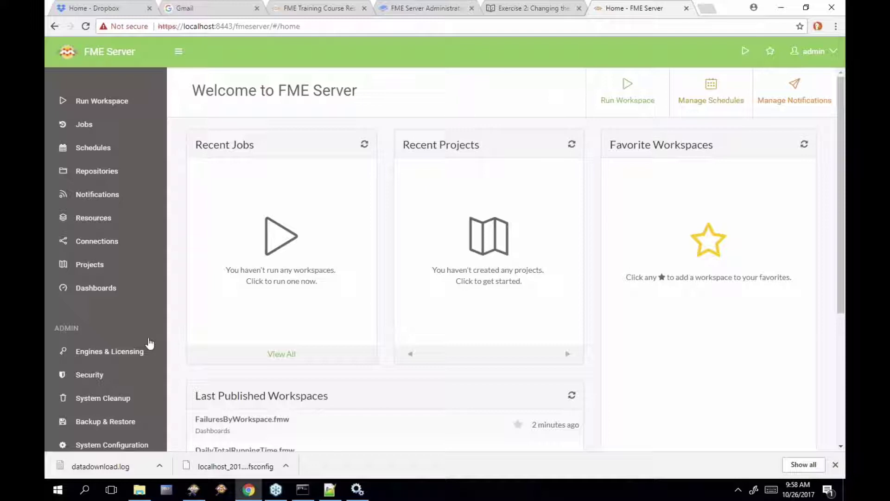
pyautogui.scroll(-1, 149, 343)
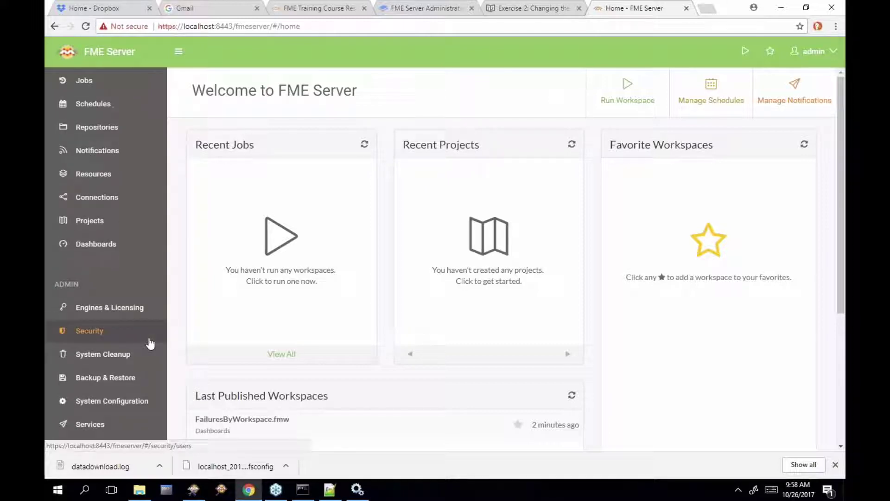
pyautogui.scroll(1, 149, 343)
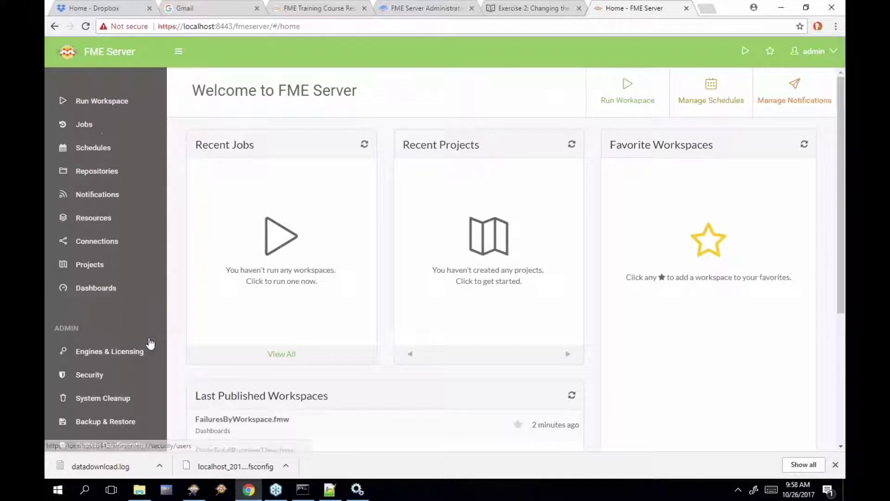
pyautogui.click(128, 168)
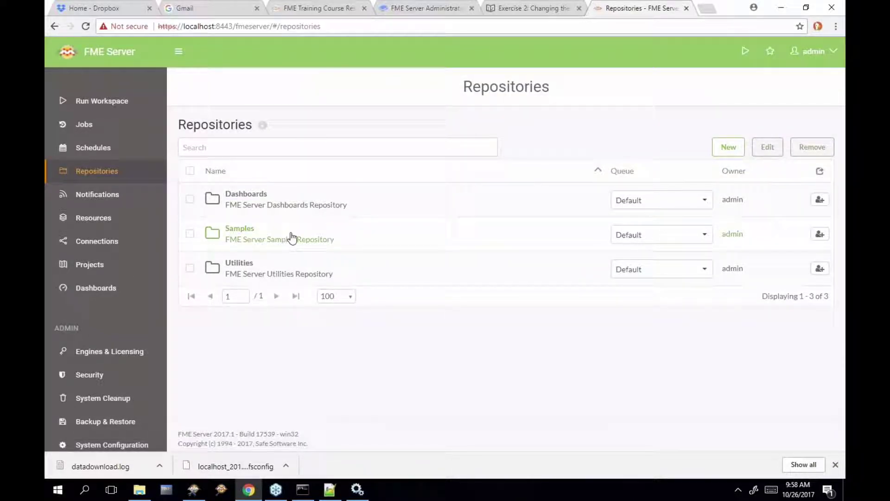
# Confirm two localhost engines under Hosts and Job Queues, then reopen the guide's restore step
pyautogui.click(132, 353)
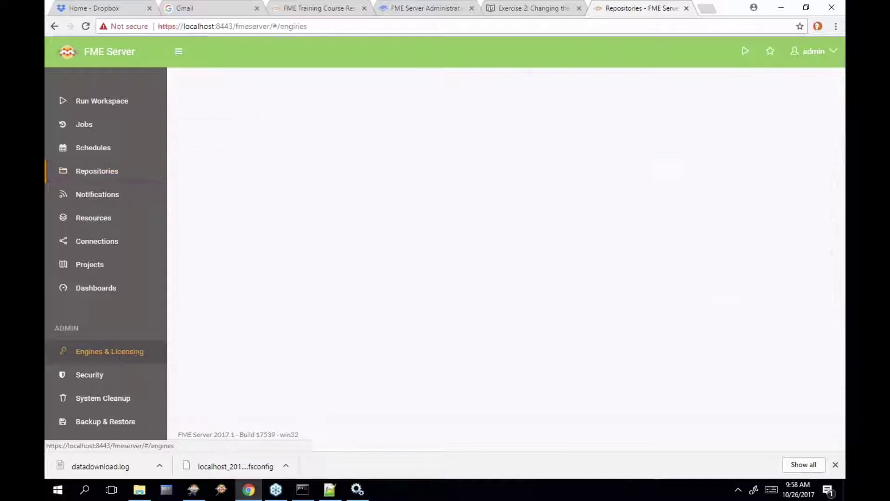
pyautogui.scroll(-5, 372, 303)
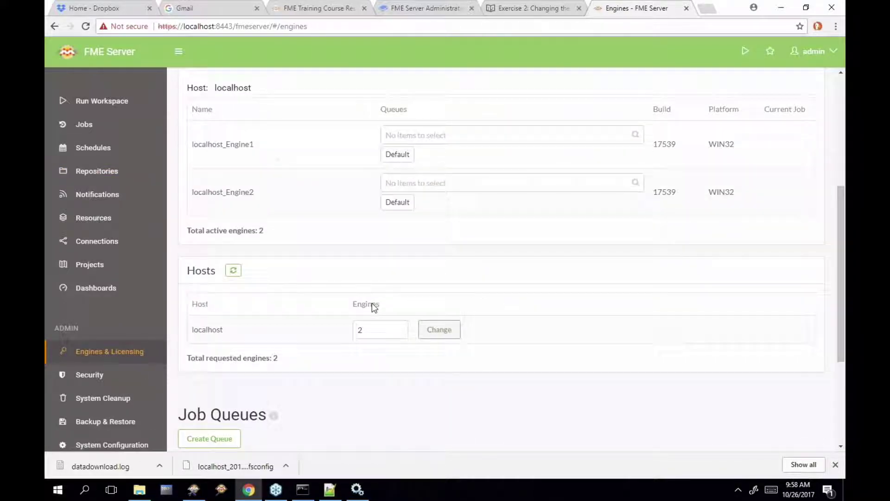
pyautogui.scroll(-2, 372, 303)
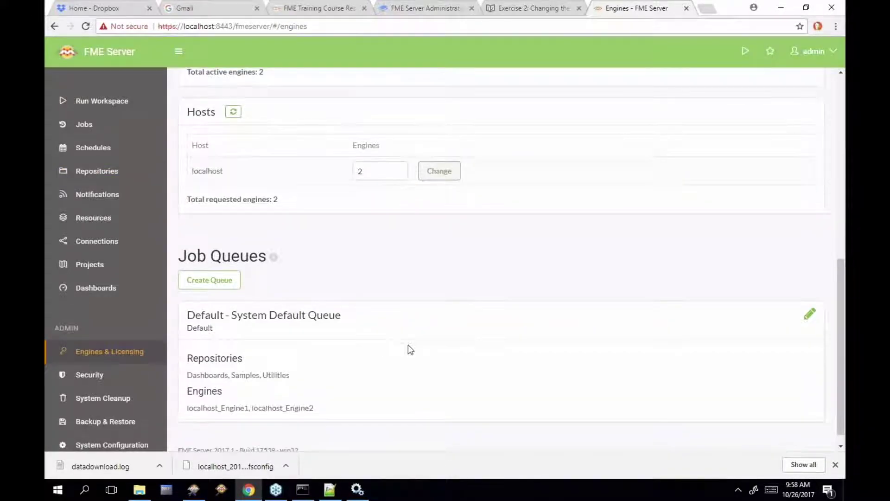
pyautogui.scroll(-1, 408, 344)
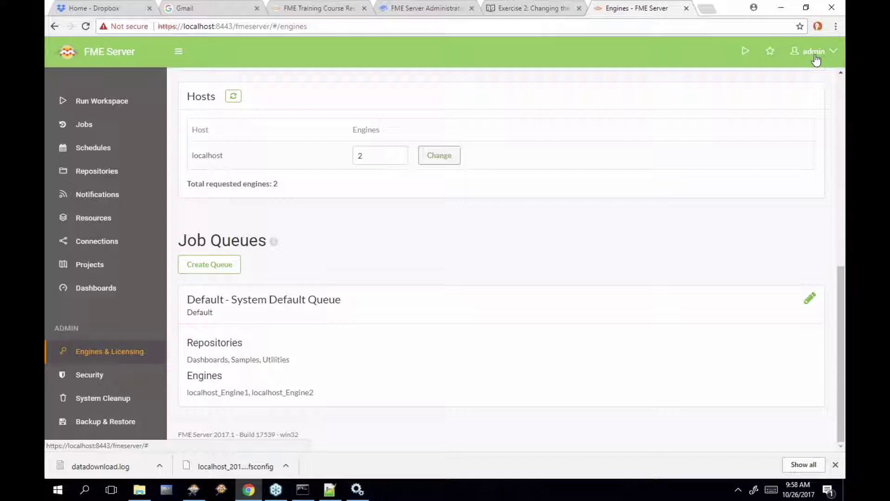
pyautogui.click(537, 10)
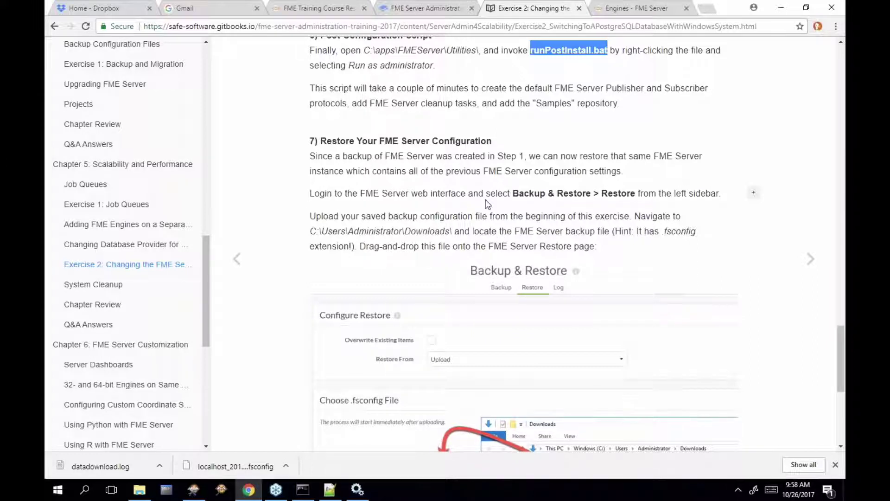
pyautogui.scroll(1, 507, 197)
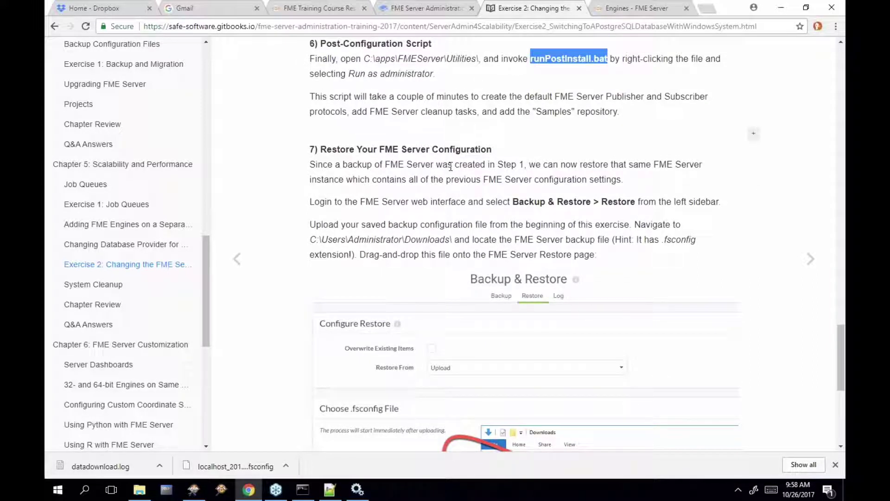
pyautogui.scroll(-1, 451, 167)
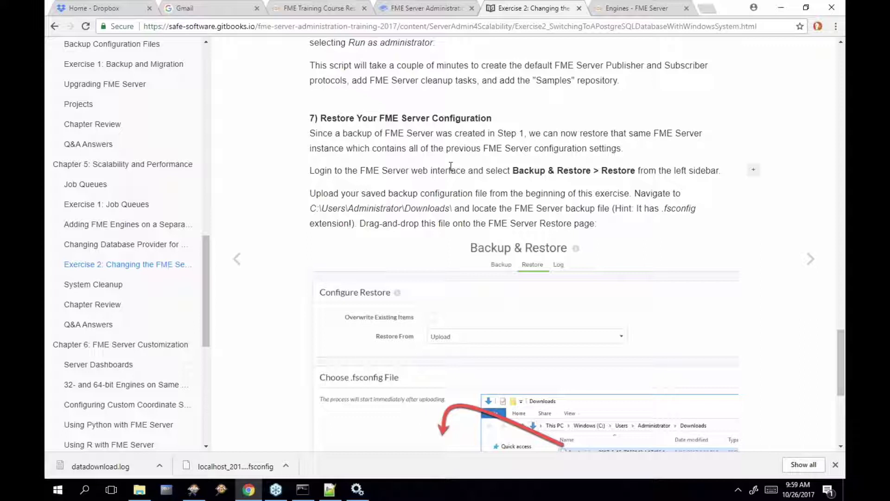
# Open the Backup & Restore Restore tab with overwriting existing items allowed
pyautogui.click(674, 12)
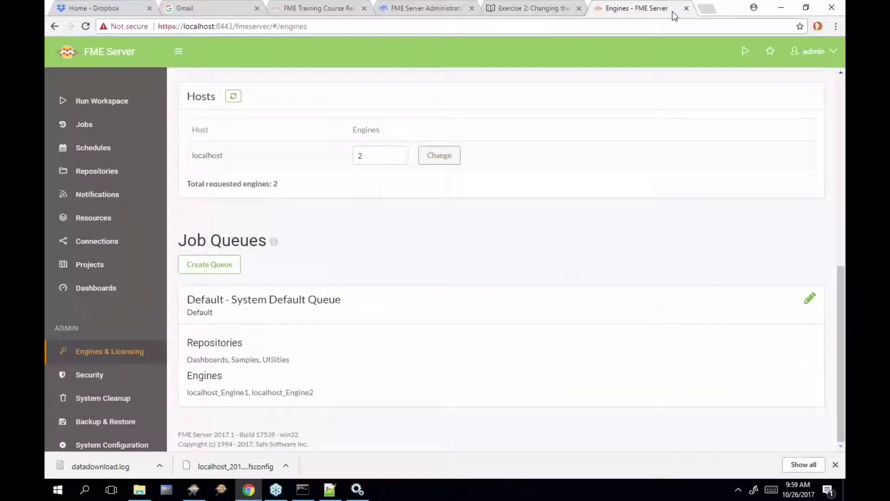
pyautogui.click(132, 428)
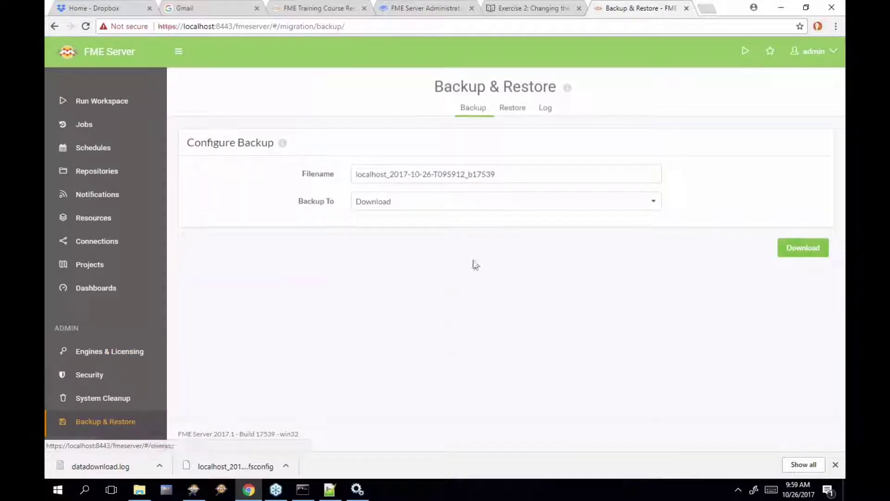
pyautogui.click(513, 111)
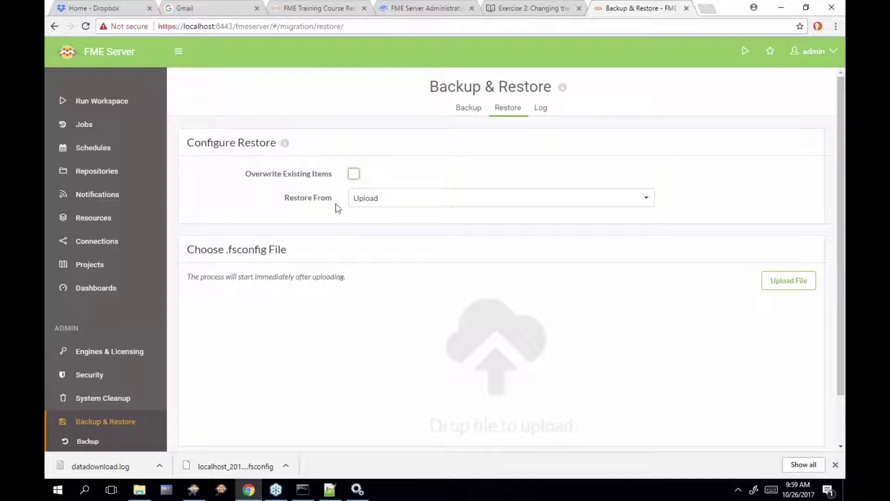
pyautogui.click(355, 174)
# Upload localhost_2017-10-26-T084417_b17539.fsconfig from Downloads onto the restore drop area
pyautogui.moveTo(139, 497)
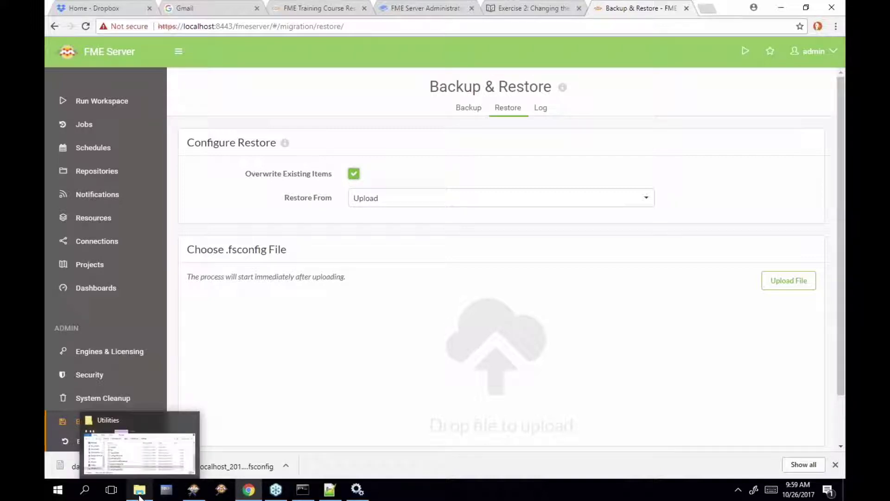
pyautogui.click(139, 496)
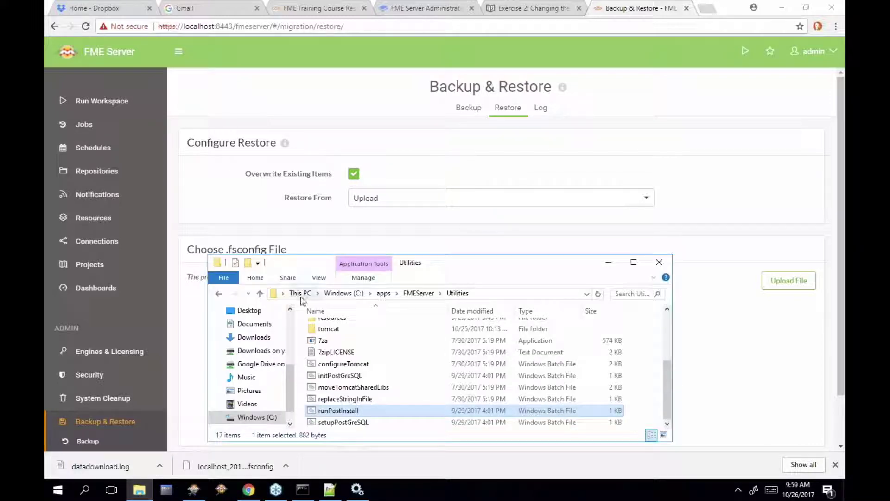
pyautogui.moveTo(474, 255); pyautogui.dragTo(602, 105)
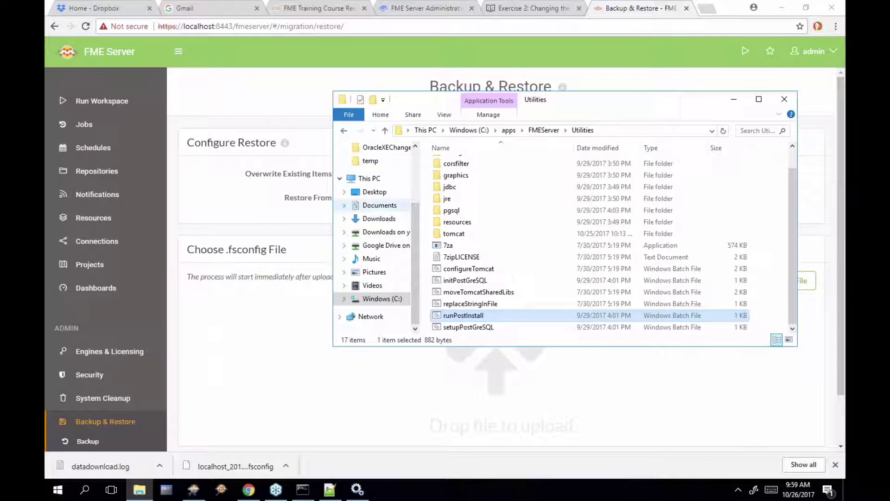
pyautogui.moveTo(413, 219); pyautogui.dragTo(414, 200)
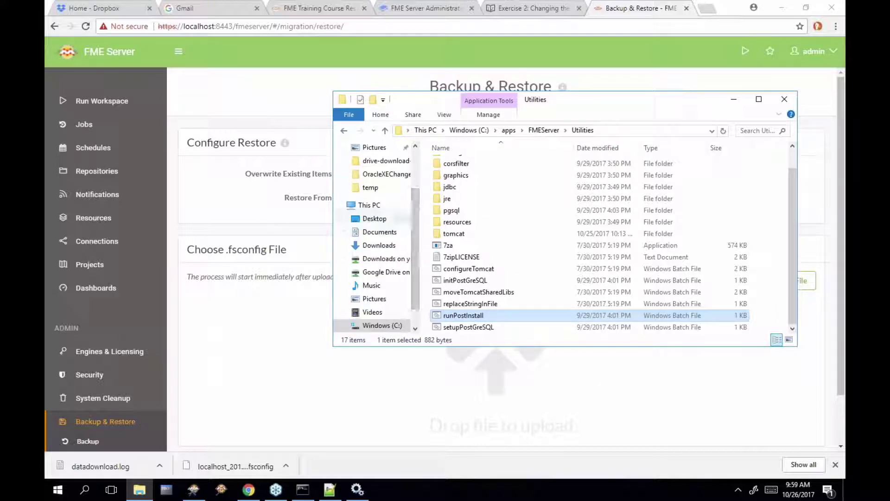
pyautogui.click(380, 245)
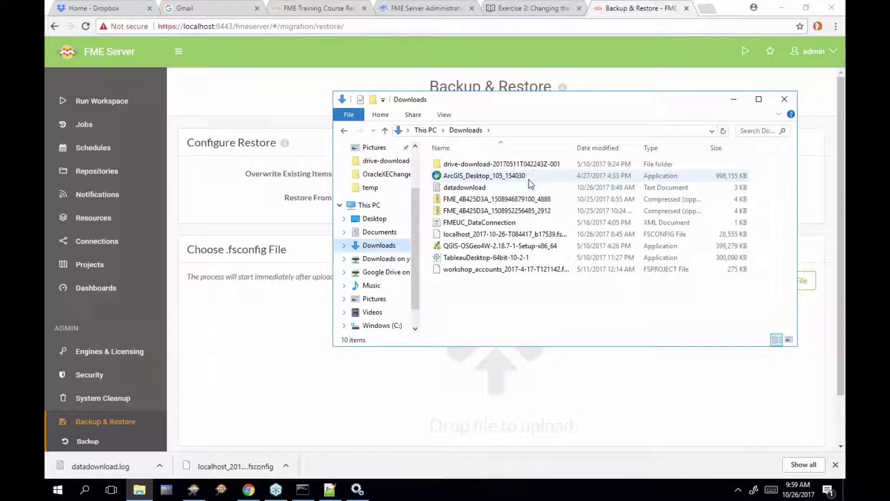
pyautogui.click(494, 237)
pyautogui.moveTo(493, 237); pyautogui.dragTo(294, 347)
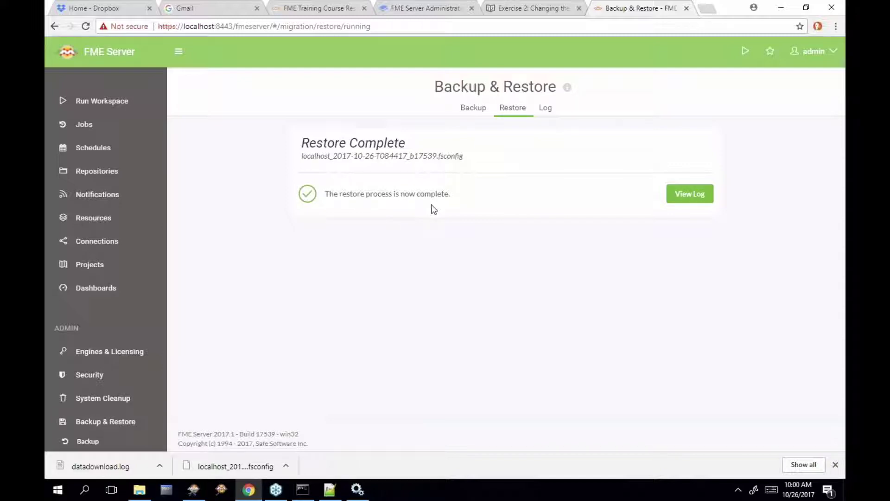
# Inspect the restore log's import entries and failed-login ERROR/WARN lines, then view Repositories
pyautogui.click(692, 194)
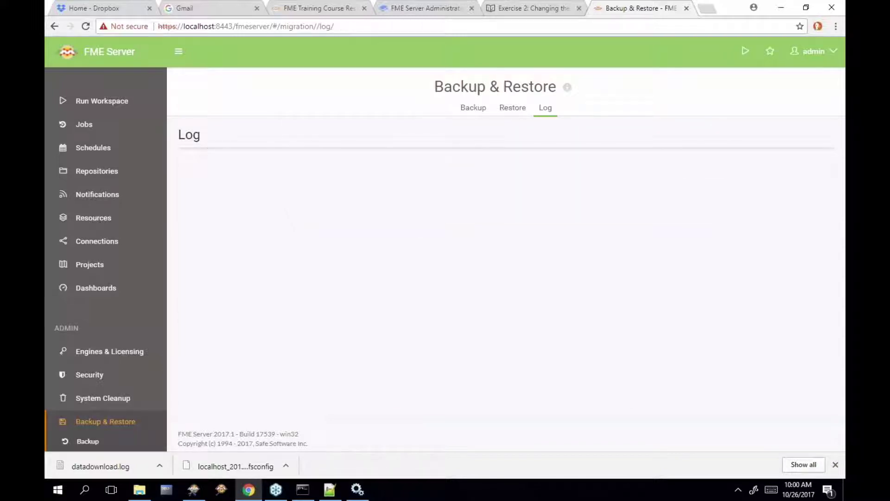
pyautogui.scroll(-6, 694, 262)
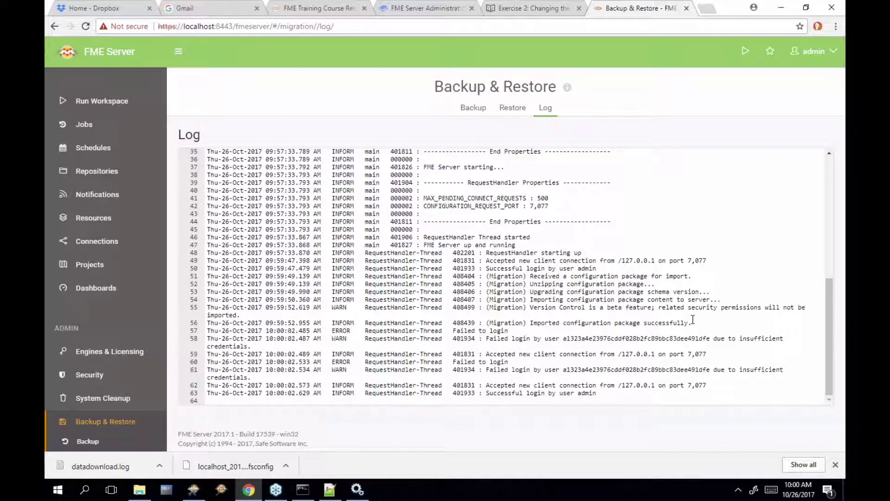
pyautogui.click(693, 319)
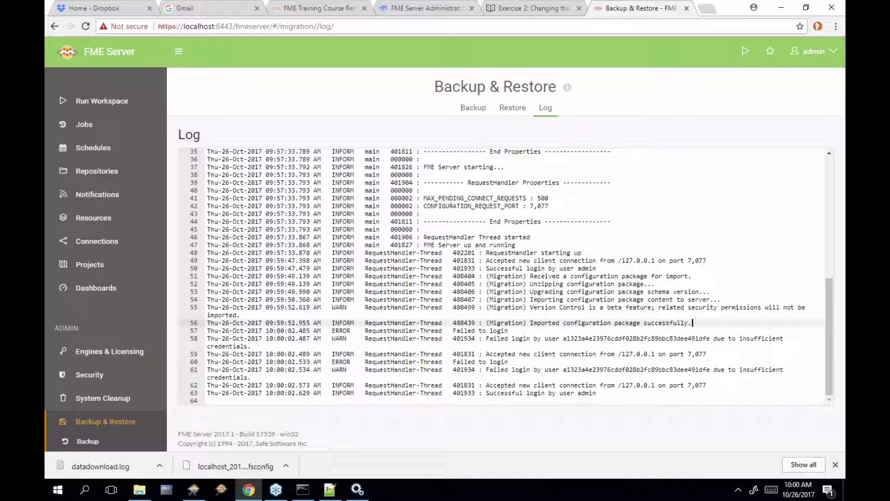
pyautogui.press('Home')
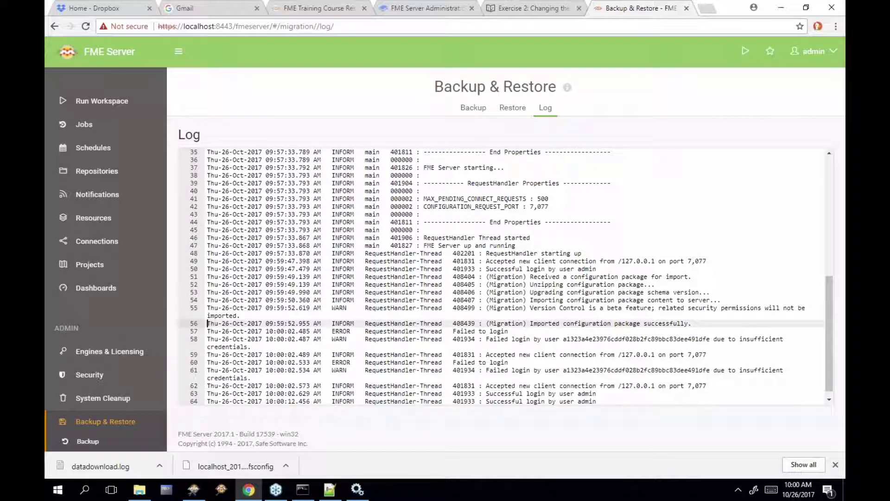
pyautogui.rightClick(630, 290)
pyautogui.click(553, 300)
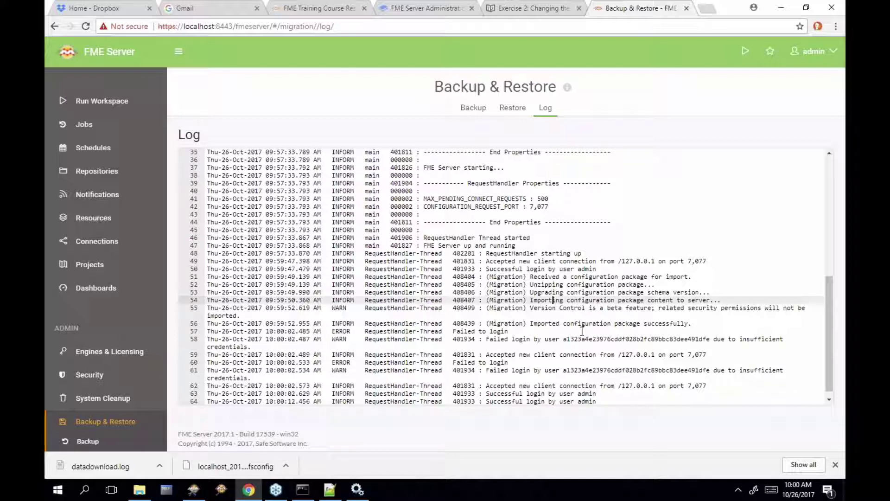
pyautogui.tripleClick(330, 330)
pyautogui.moveTo(330, 331); pyautogui.dragTo(338, 344)
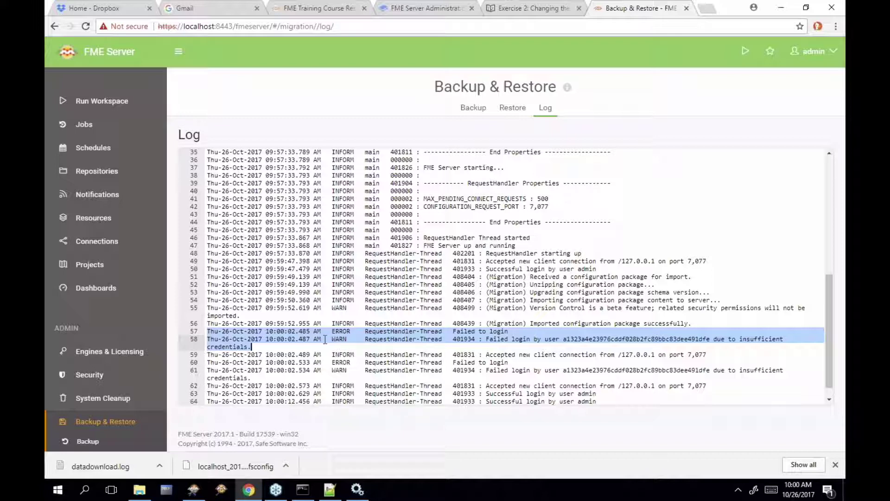
pyautogui.click(136, 172)
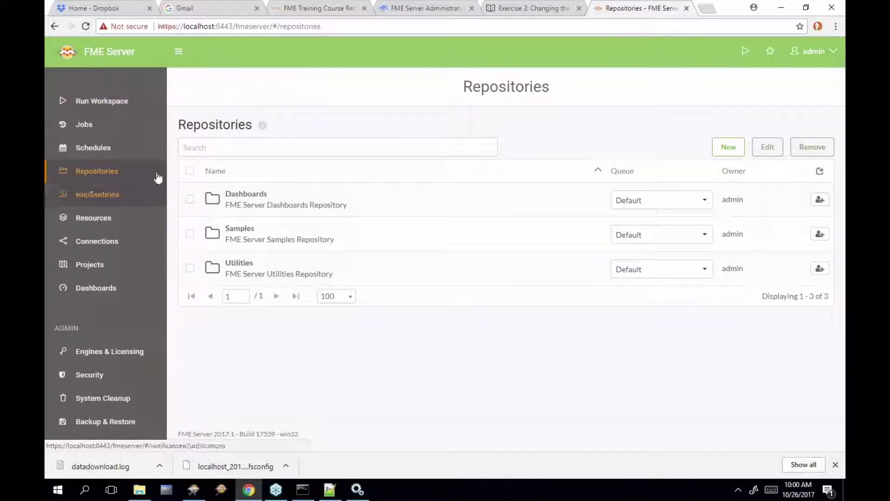
# Check the localhost host's two engines on the default queue, then open the Restore tab
pyautogui.click(146, 355)
pyautogui.scroll(-7, 284, 351)
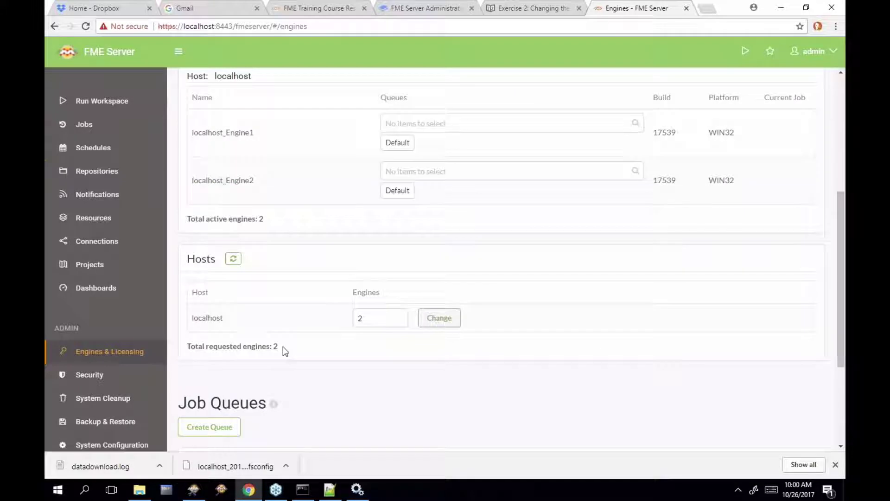
pyautogui.scroll(-2, 285, 352)
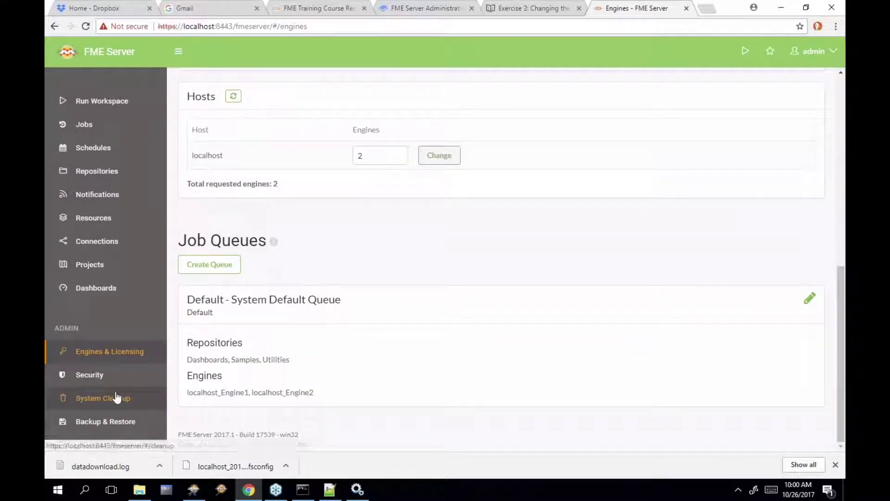
pyautogui.click(139, 427)
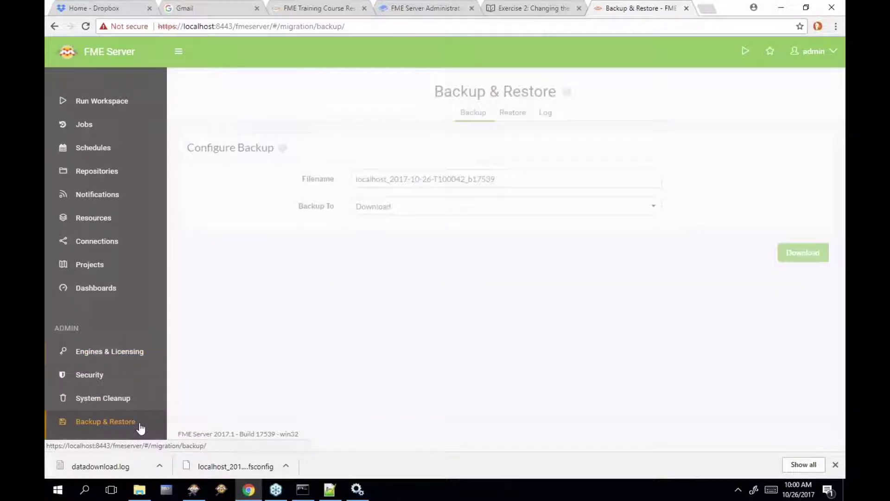
pyautogui.click(518, 112)
pyautogui.scroll(-2, 636, 208)
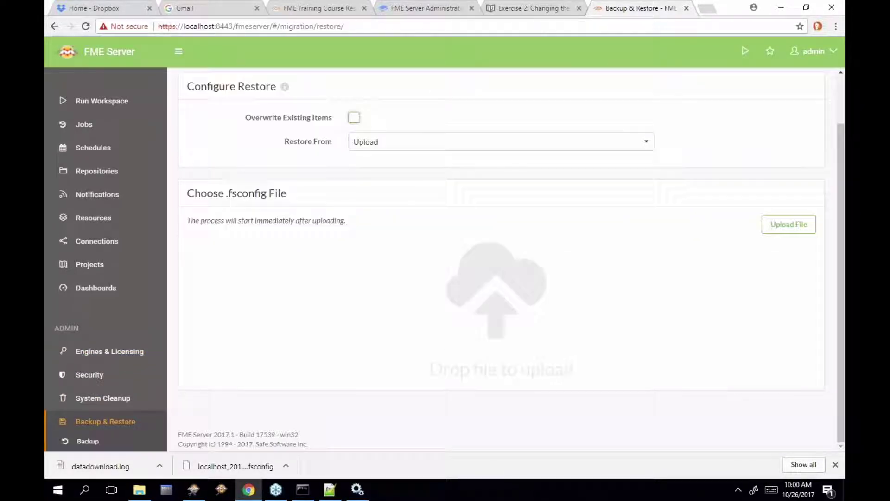
pyautogui.scroll(2, 636, 208)
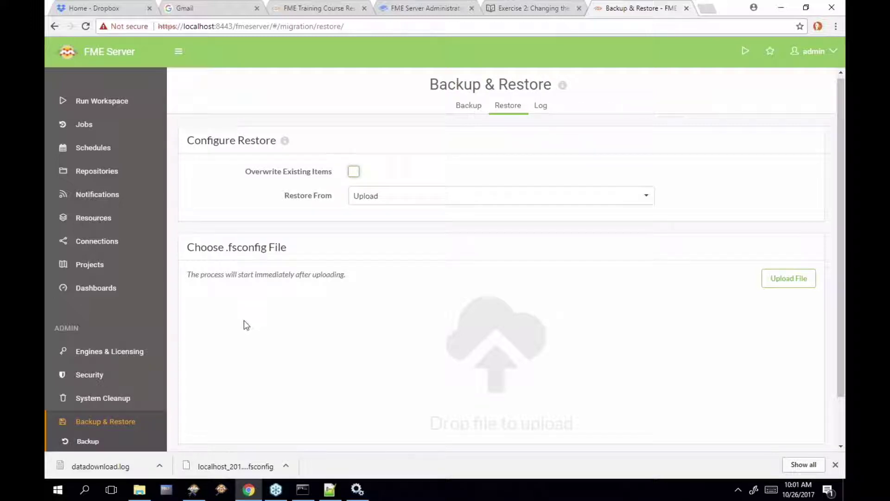
# Drop the localhost .fsconfig backup onto the Restore area again and return to Repositories
pyautogui.scroll(-2, 242, 360)
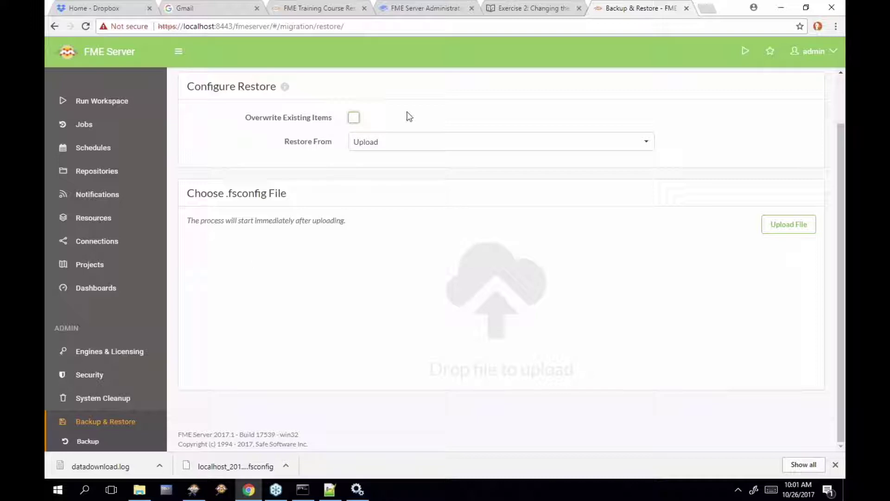
pyautogui.scroll(1, 409, 116)
pyautogui.moveTo(147, 497)
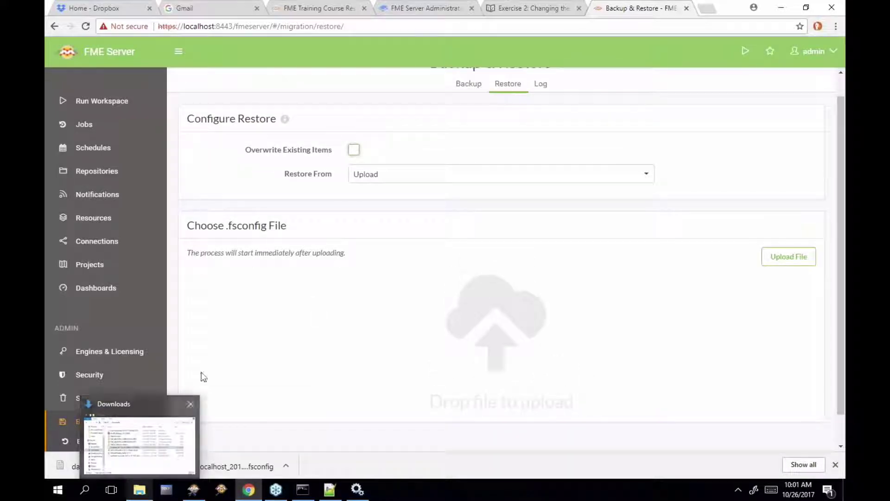
pyautogui.click(142, 497)
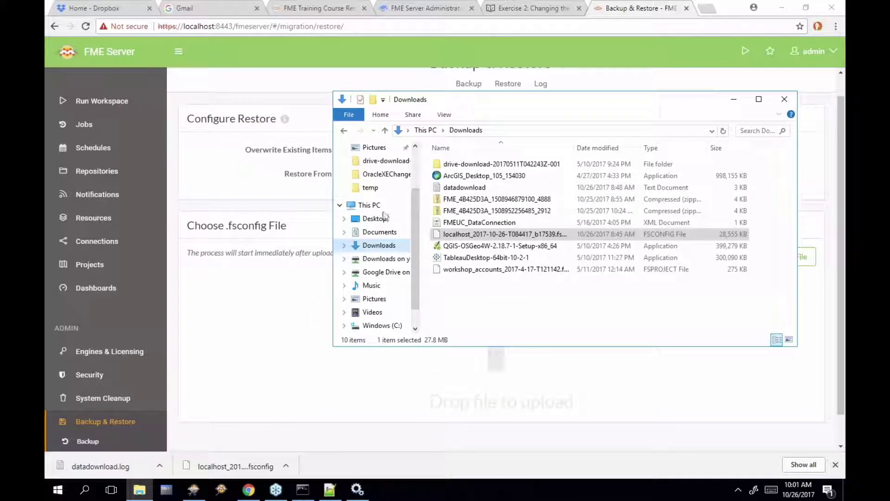
pyautogui.moveTo(489, 238); pyautogui.dragTo(264, 305)
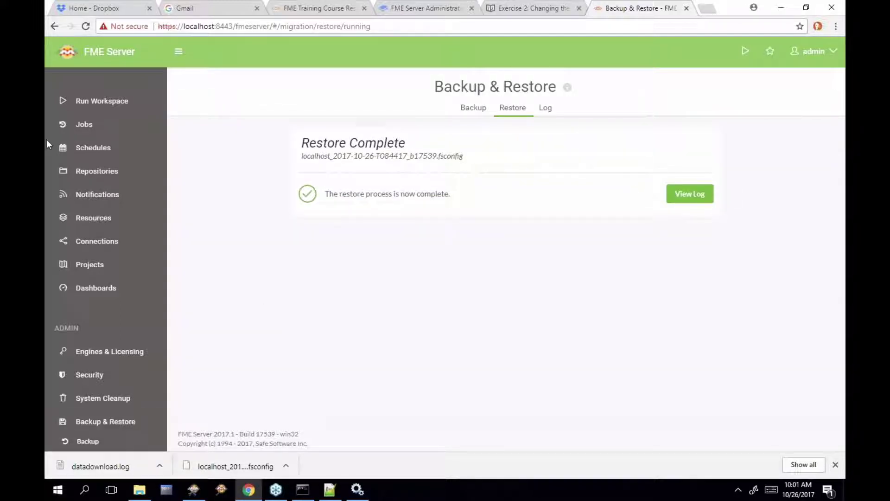
pyautogui.click(95, 171)
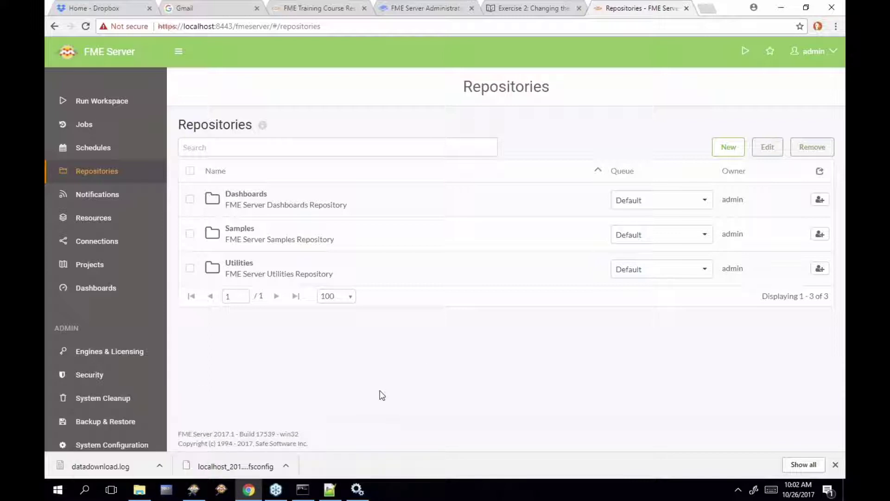
# Look over Security users, Resources and System Cleanup tasks, then return to Backup & Restore
pyautogui.moveTo(137, 493)
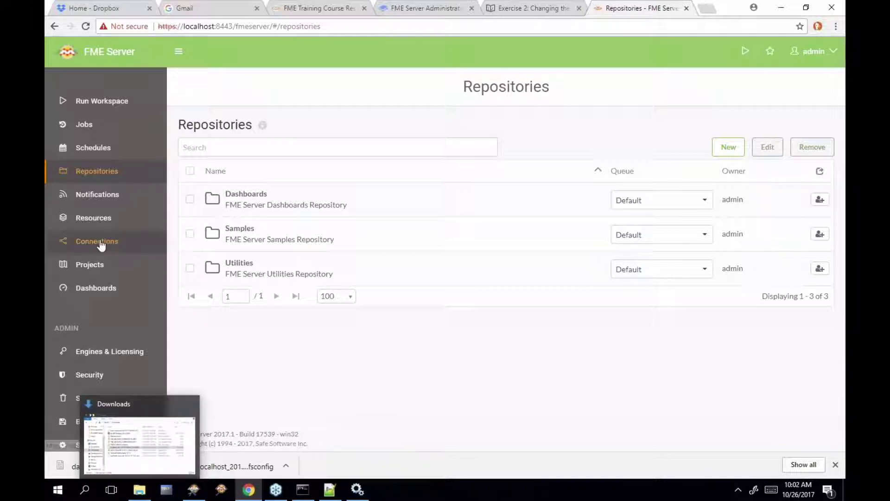
pyautogui.click(116, 382)
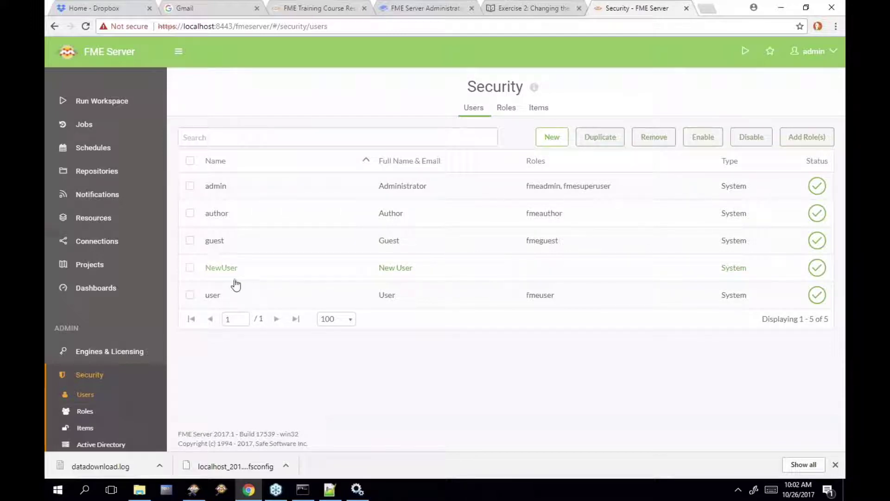
pyautogui.click(83, 221)
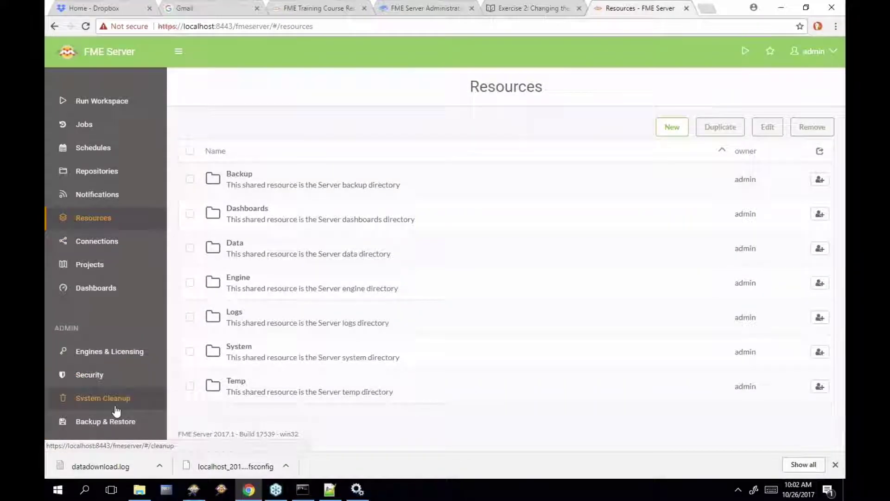
pyautogui.click(115, 407)
pyautogui.scroll(-2, 119, 426)
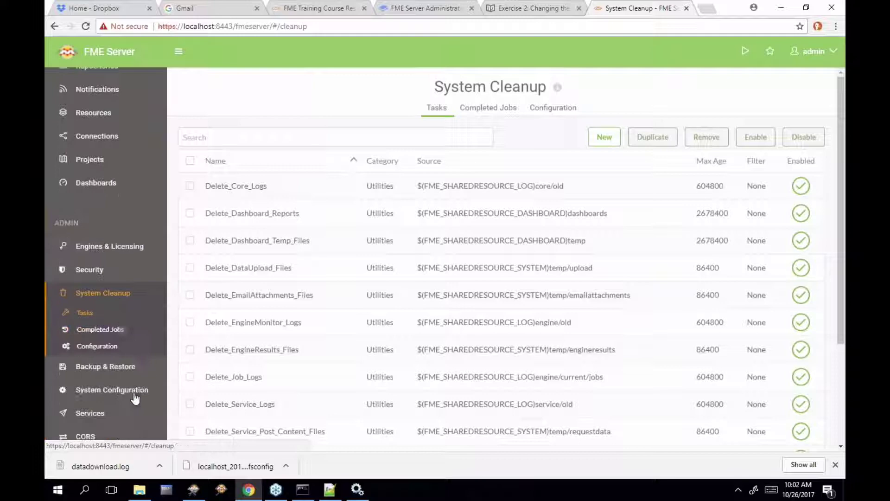
pyautogui.click(141, 358)
pyautogui.click(546, 107)
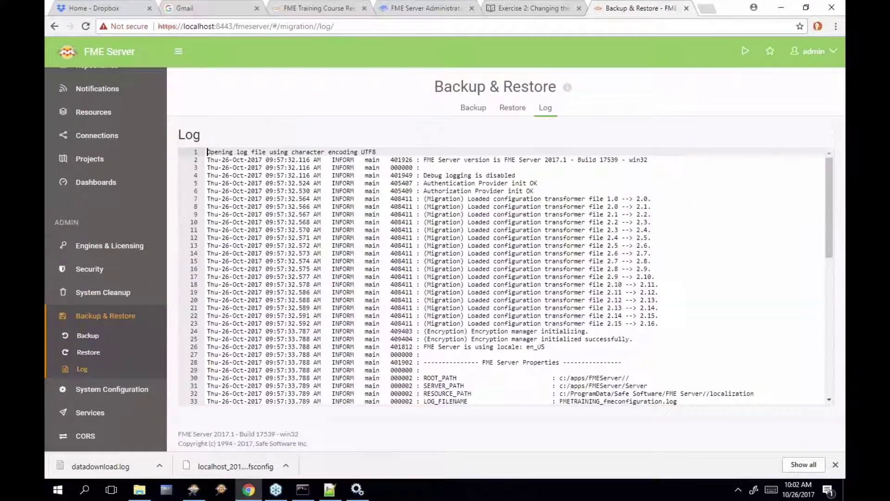
pyautogui.scroll(-8, 656, 358)
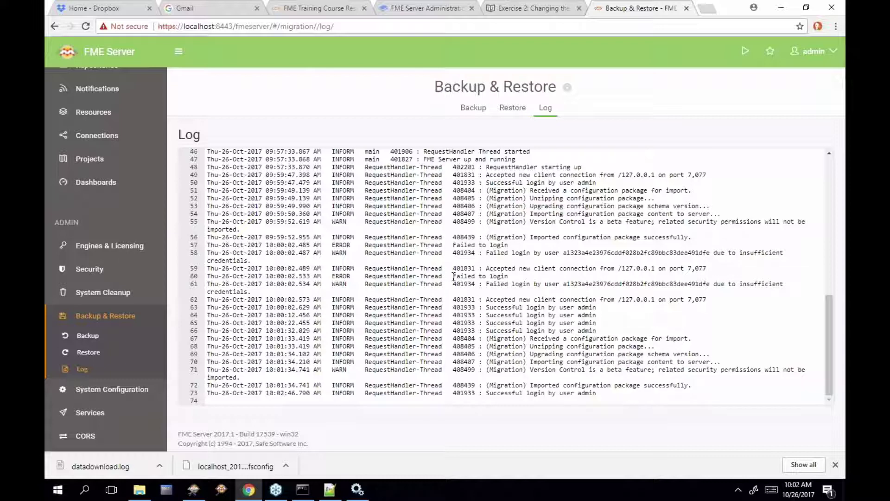
pyautogui.moveTo(453, 277); pyautogui.dragTo(461, 290)
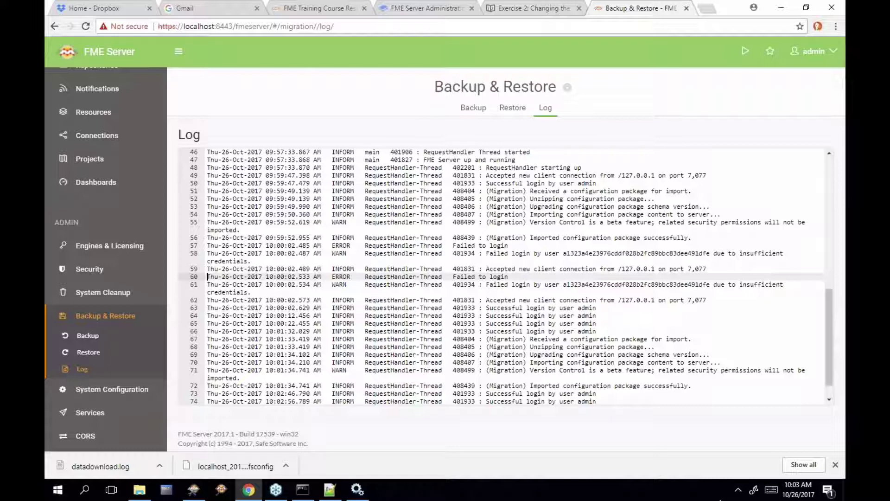
pyautogui.click(334, 490)
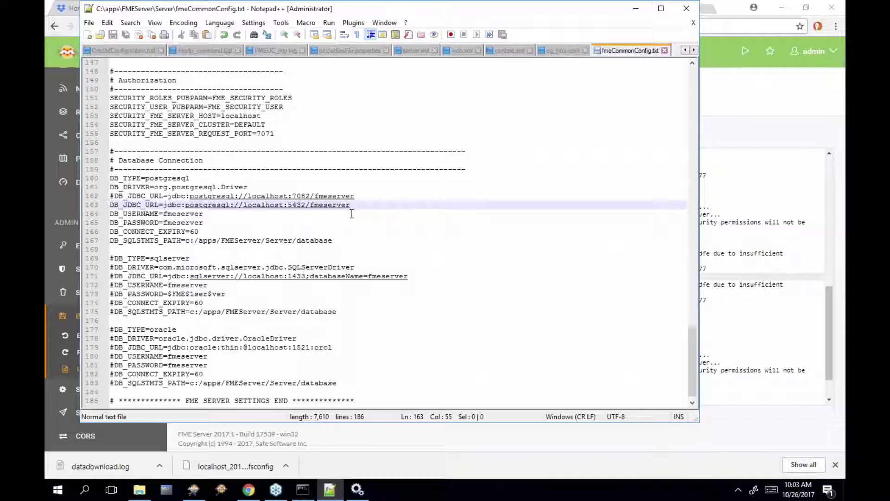
pyautogui.click(714, 91)
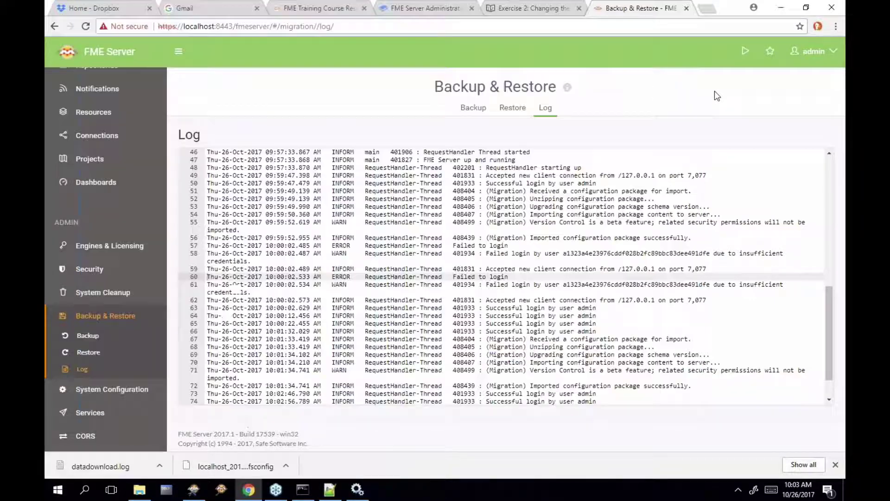
# Reread the guide's restore instructions and browse File Explorer to the Windows (C:) drive
pyautogui.click(551, 9)
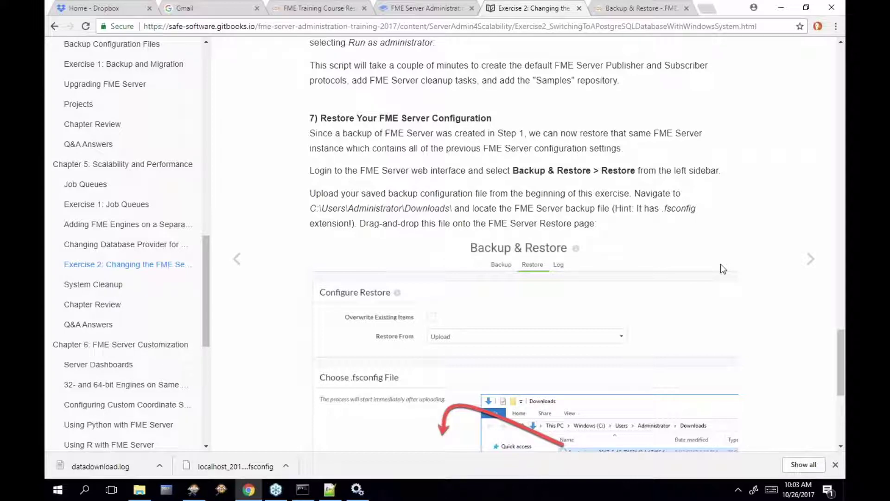
pyautogui.scroll(15, 721, 266)
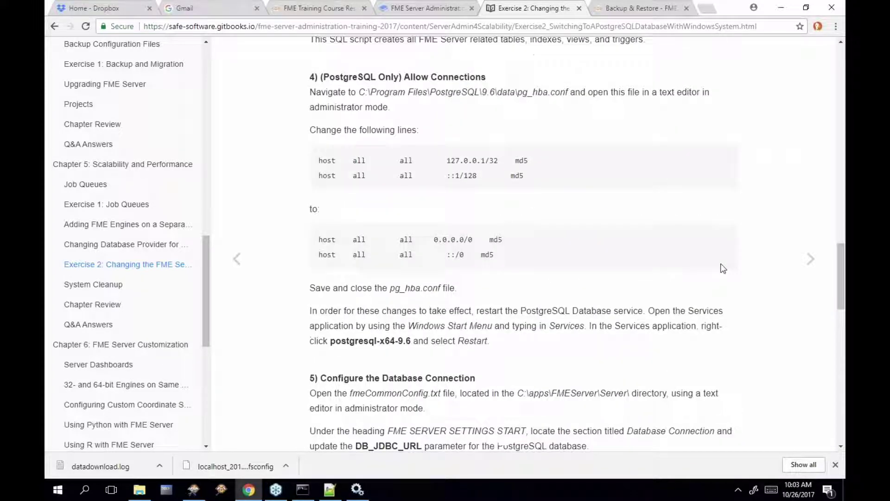
pyautogui.scroll(15, 722, 268)
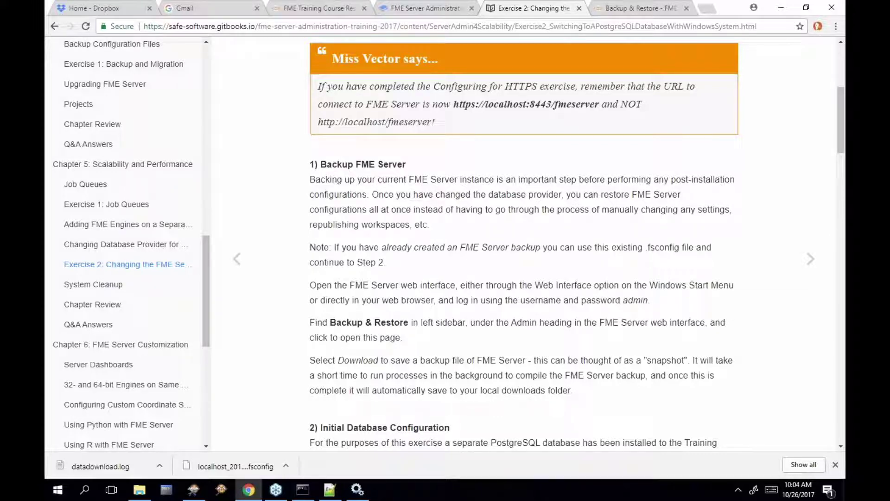
pyautogui.click(147, 494)
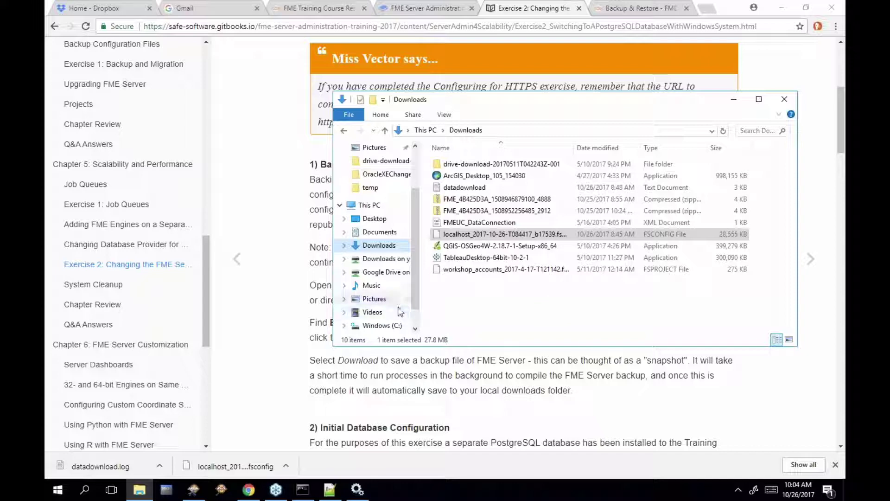
pyautogui.click(395, 329)
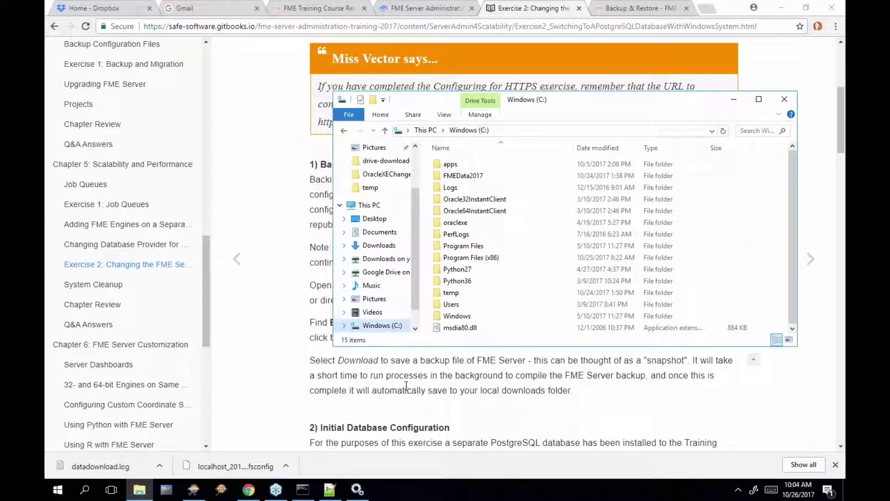
pyautogui.click(449, 357)
pyautogui.scroll(-5, 453, 352)
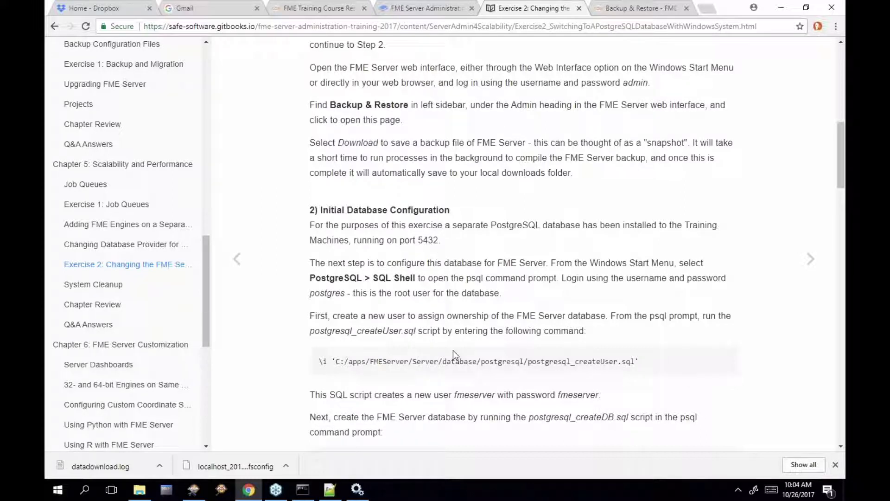
pyautogui.click(249, 491)
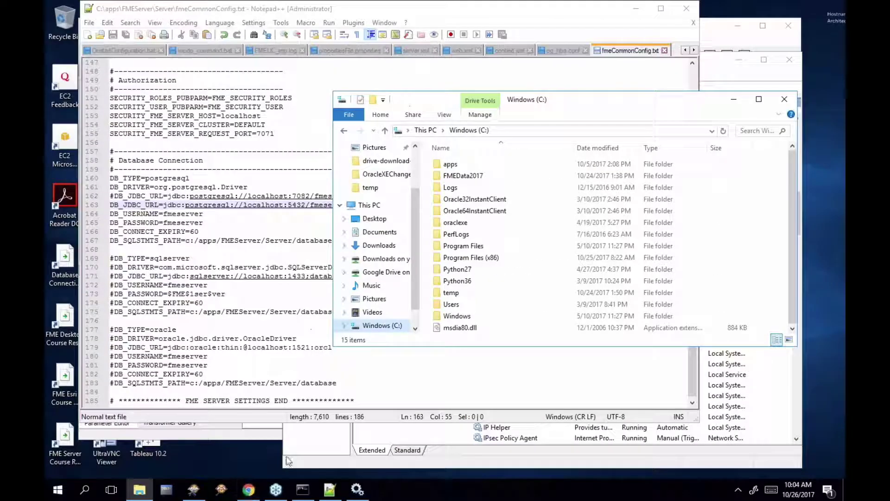
pyautogui.click(249, 491)
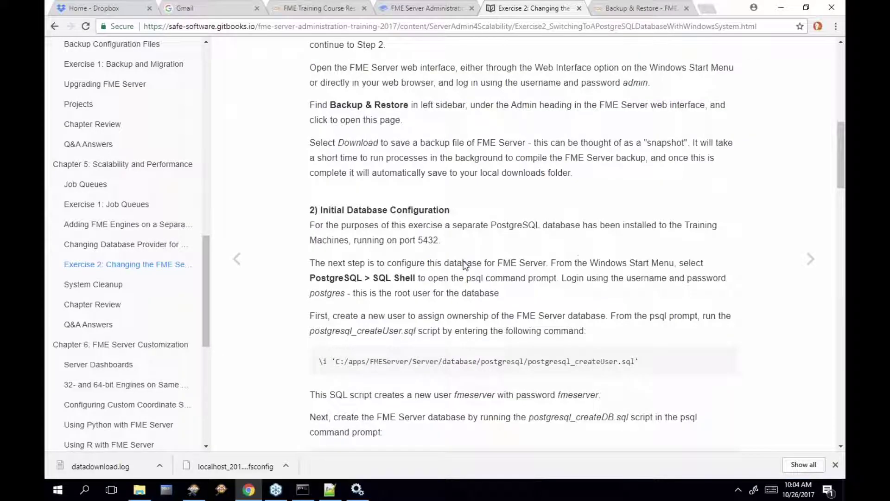
# Open Run Workspace with the Samples repository and austinApartments.fmw workspace selected
pyautogui.click(670, 12)
pyautogui.scroll(3, 133, 130)
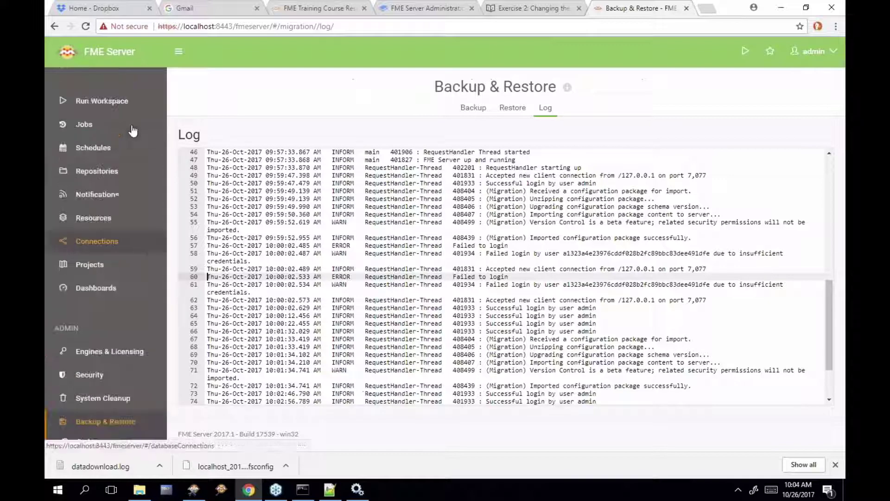
pyautogui.click(102, 101)
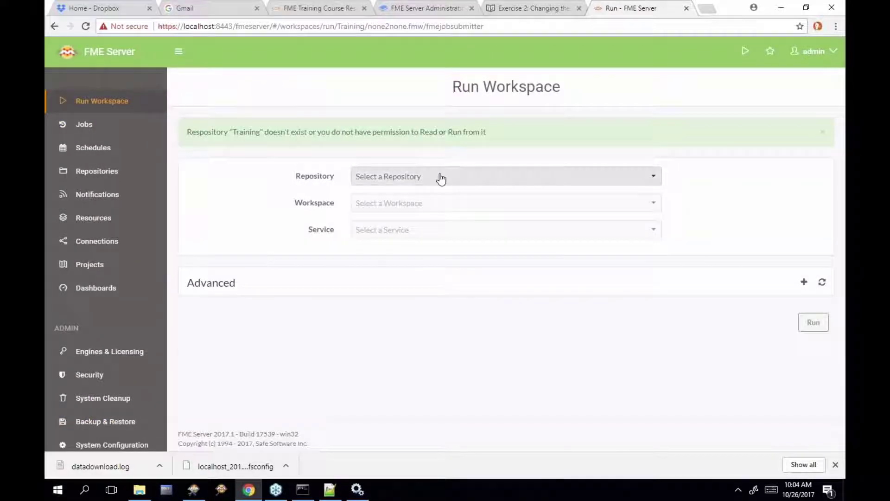
pyautogui.click(443, 181)
pyautogui.click(451, 212)
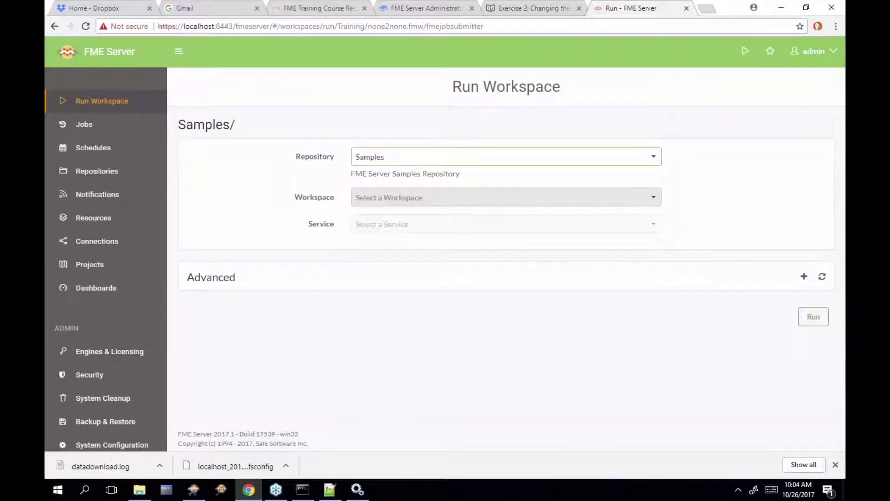
pyautogui.click(427, 197)
pyautogui.click(429, 219)
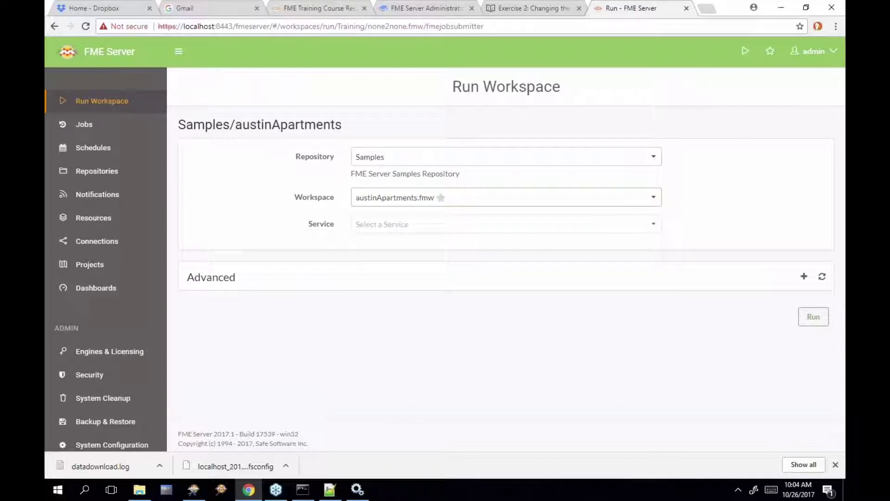
pyautogui.click(814, 345)
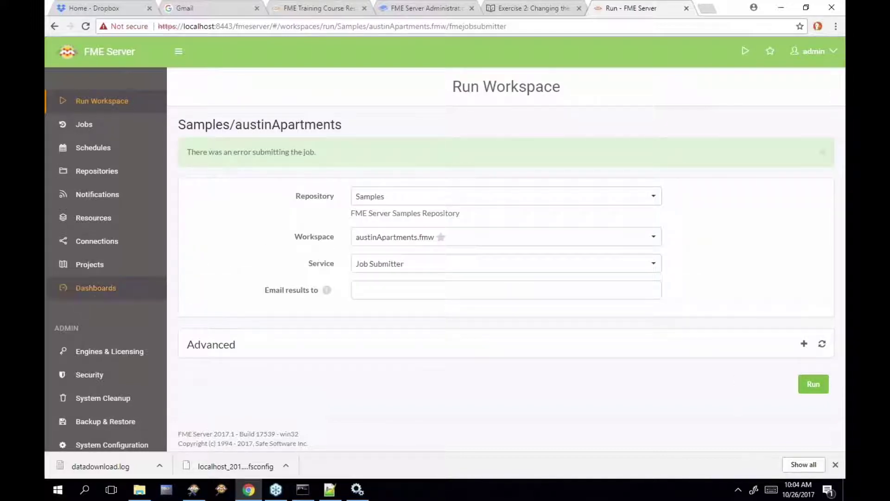
pyautogui.scroll(-3, 129, 379)
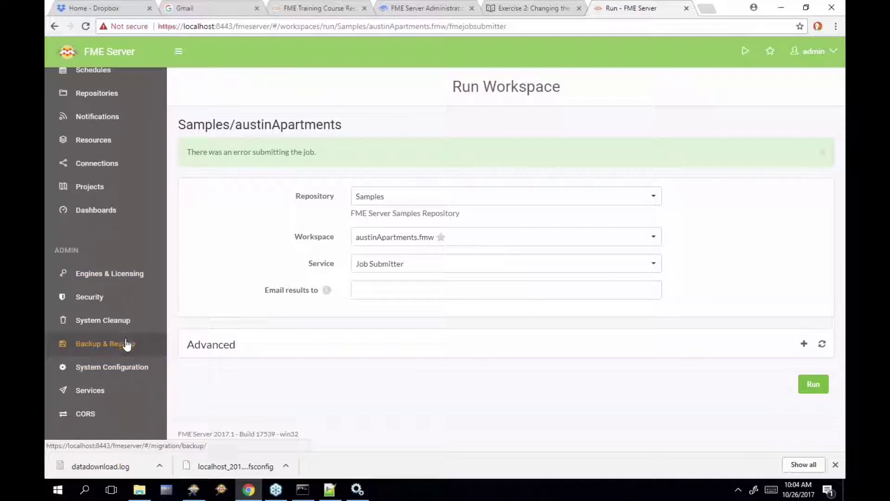
pyautogui.click(118, 390)
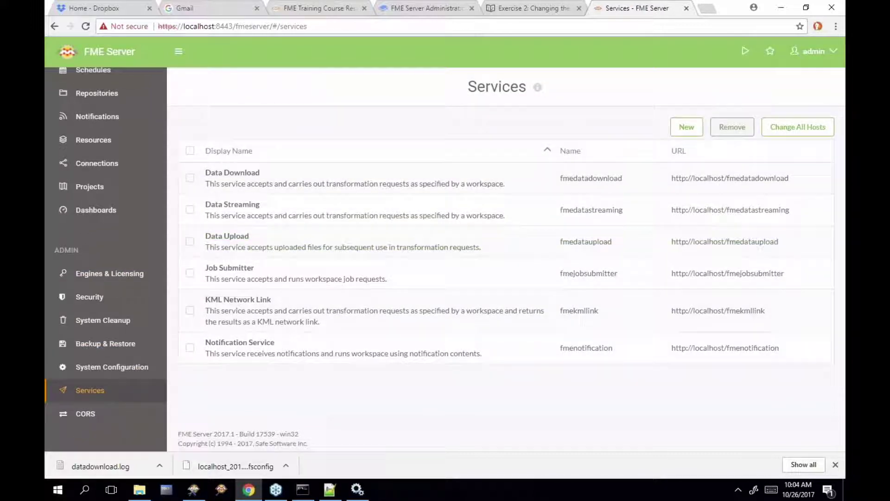
pyautogui.click(784, 136)
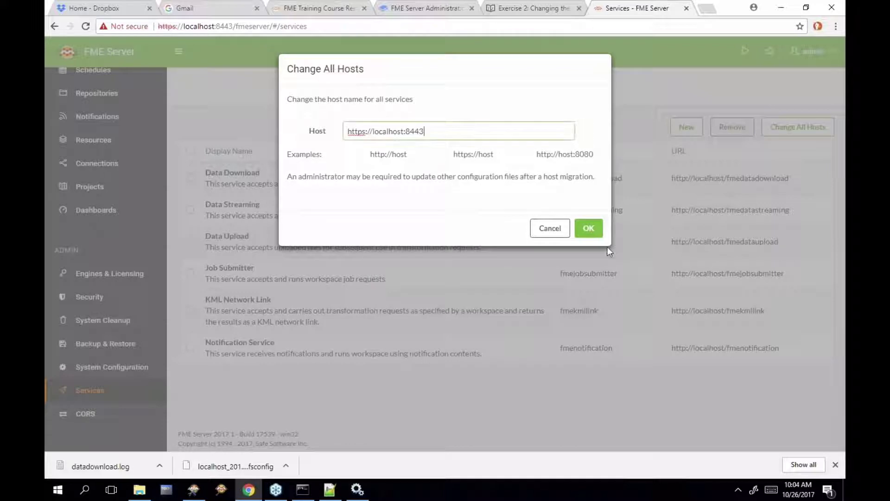
pyautogui.click(589, 228)
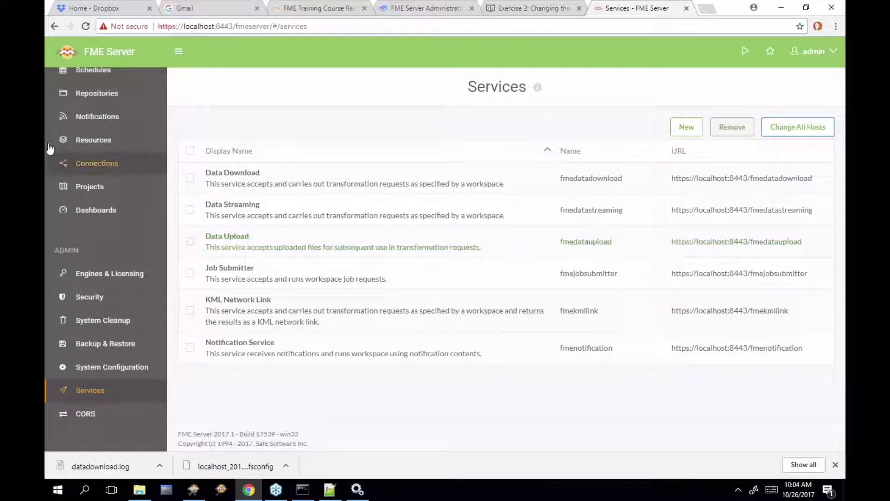
# Rerun the austinApartments workspace, then return to Services to check the updated URLs
pyautogui.scroll(3, 116, 139)
pyautogui.click(127, 98)
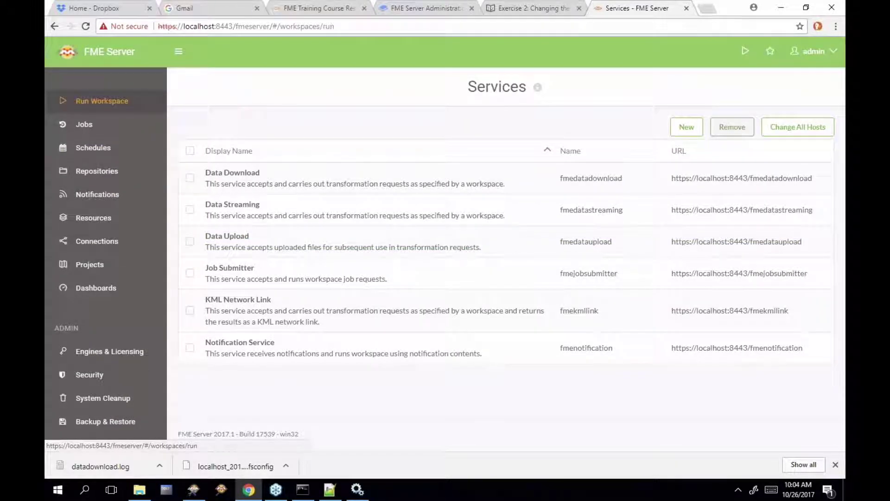
pyautogui.click(813, 345)
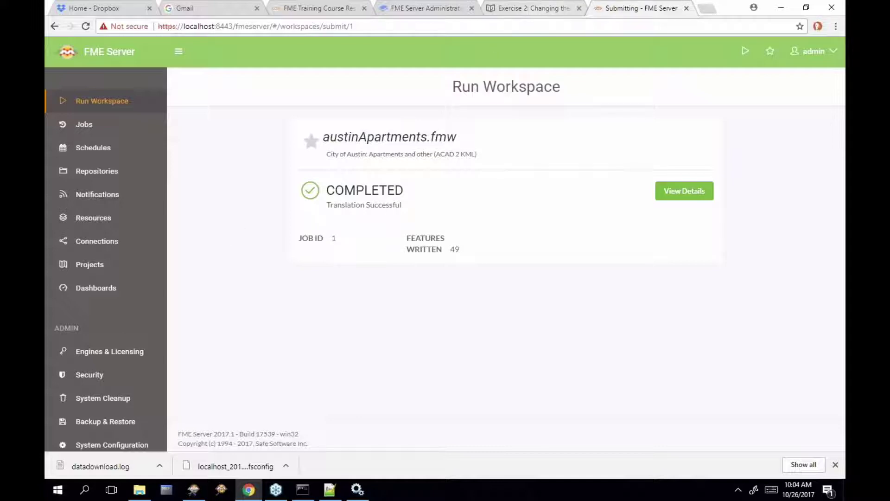
pyautogui.scroll(-3, 104, 357)
pyautogui.click(104, 341)
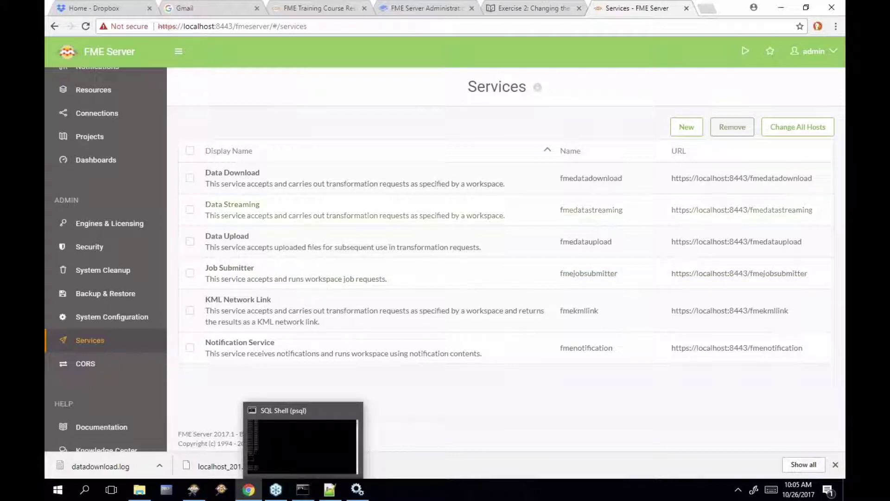
# Move from the Exercise 2 manual page to System Cleanup, read it, then return to Services
pyautogui.click(540, 10)
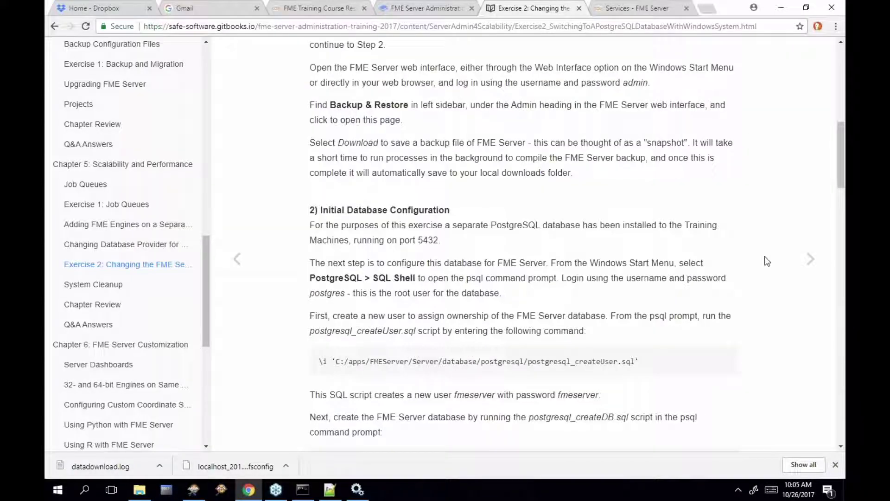
pyautogui.click(808, 263)
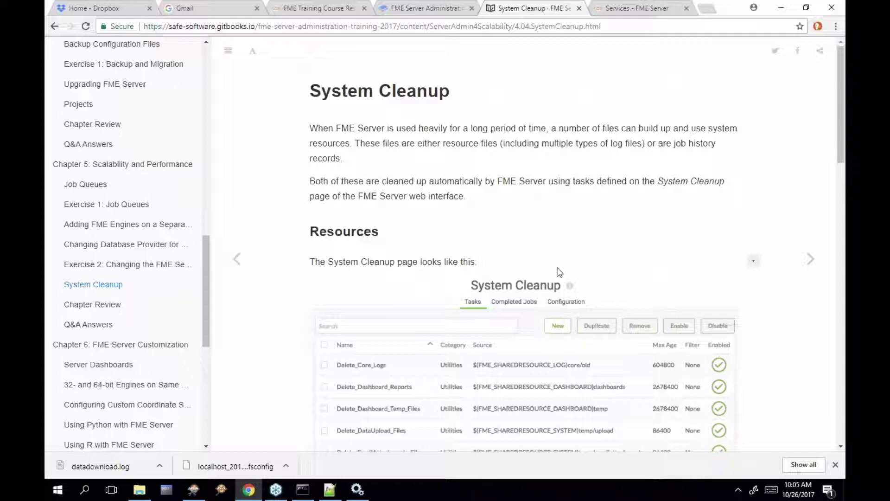
pyautogui.scroll(-2, 560, 273)
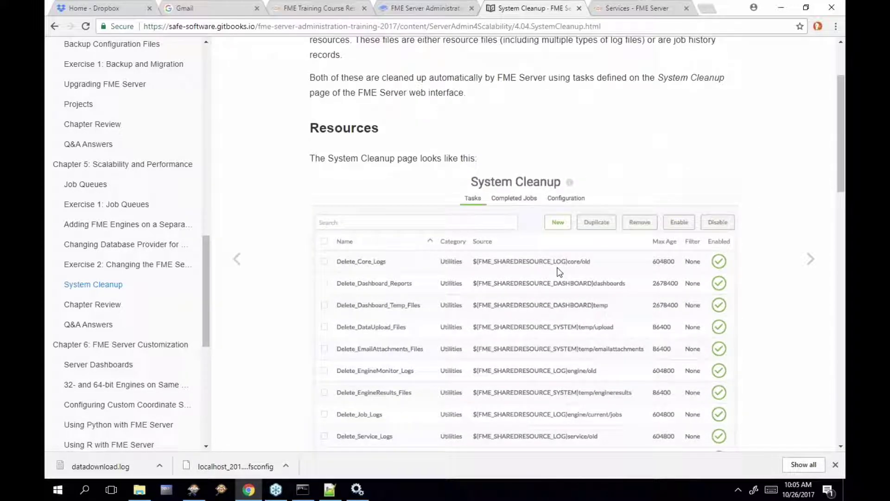
pyautogui.click(644, 9)
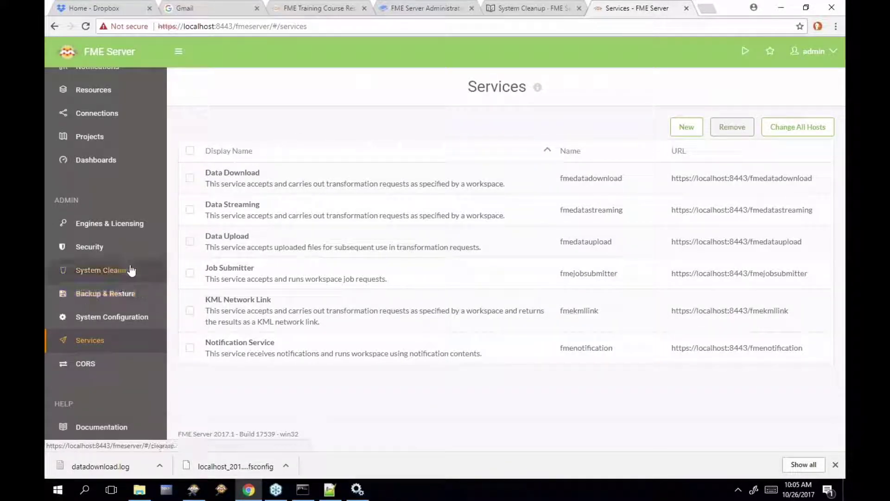
# Scroll through System Cleanup's 13 enabled tasks, such as Delete_Core_Logs and Delete_Tomcat_Logs
pyautogui.click(103, 269)
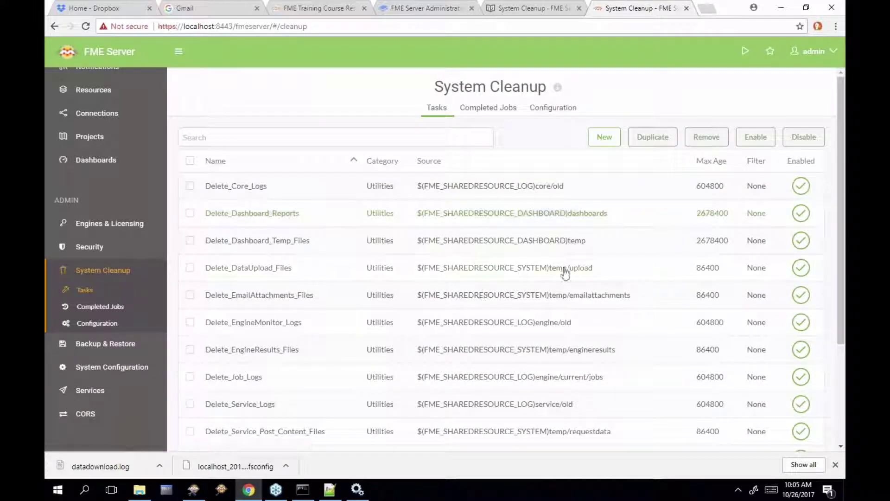
pyautogui.scroll(-1, 566, 272)
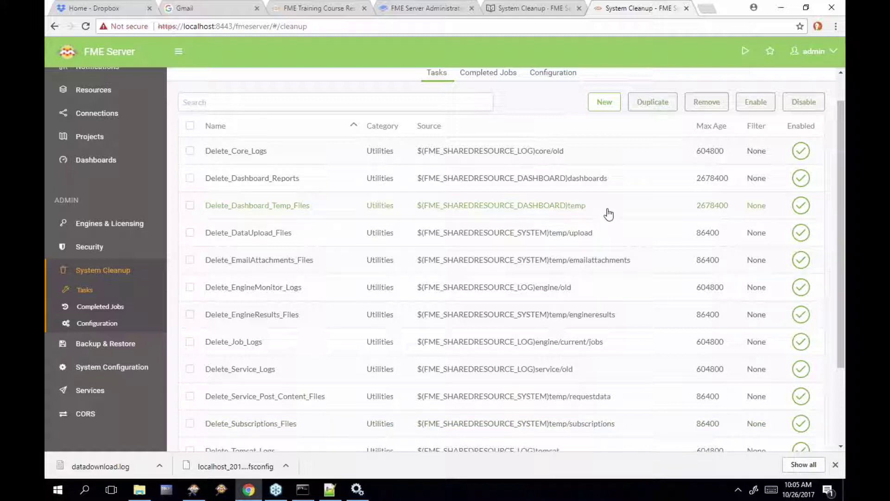
pyautogui.scroll(-1, 642, 201)
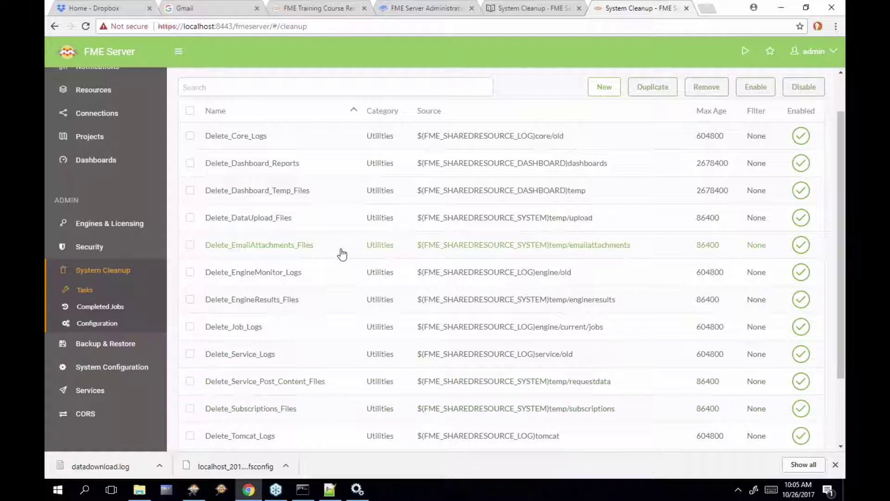
pyautogui.scroll(-1, 345, 344)
pyautogui.scroll(-2, 346, 344)
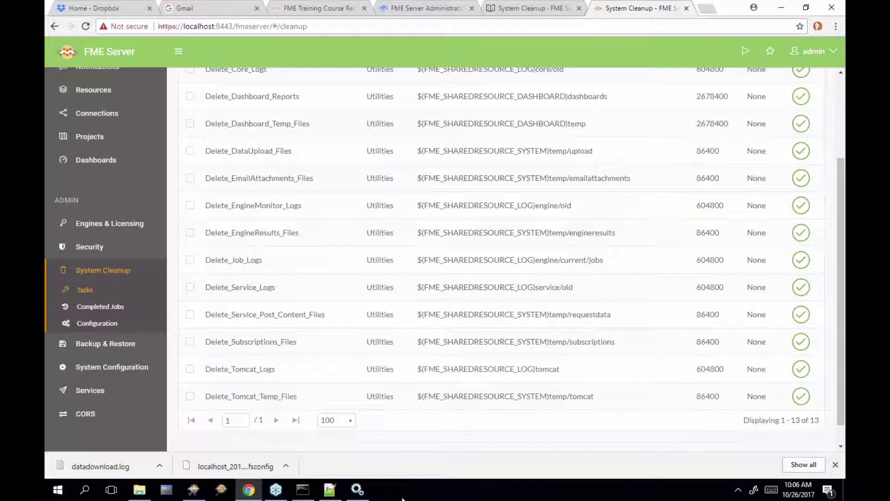
pyautogui.scroll(3, 607, 318)
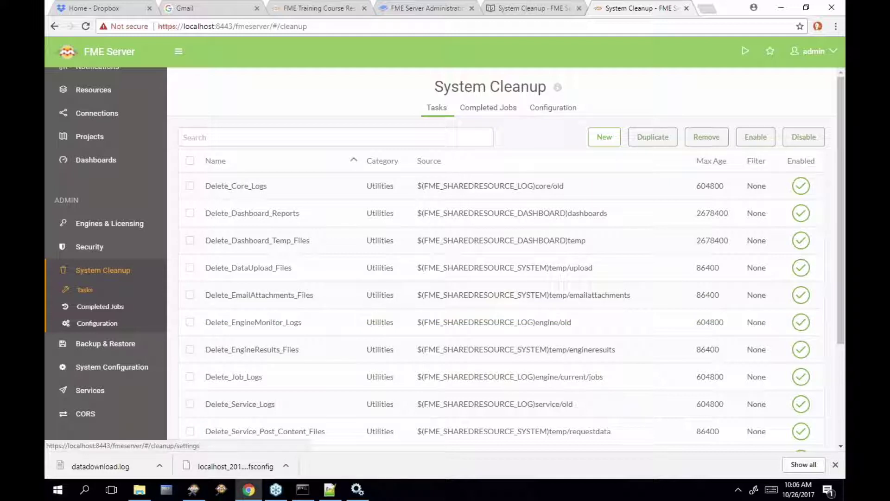
pyautogui.click(564, 119)
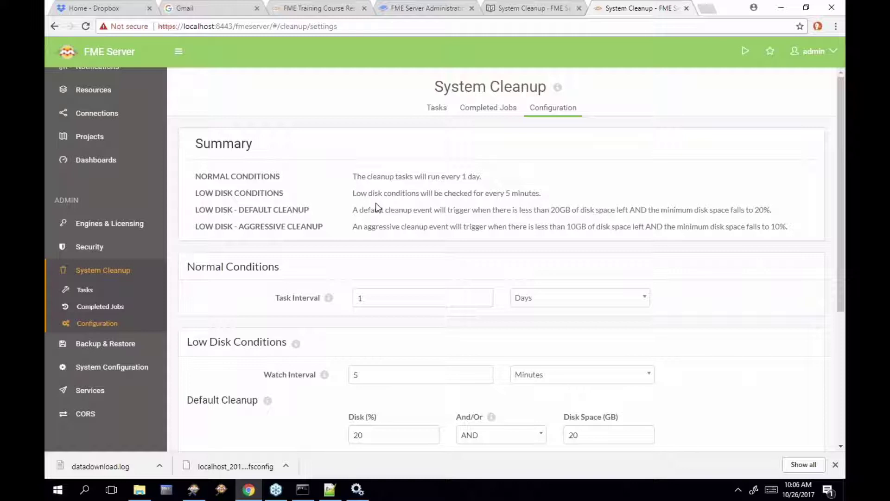
pyautogui.scroll(-1, 378, 207)
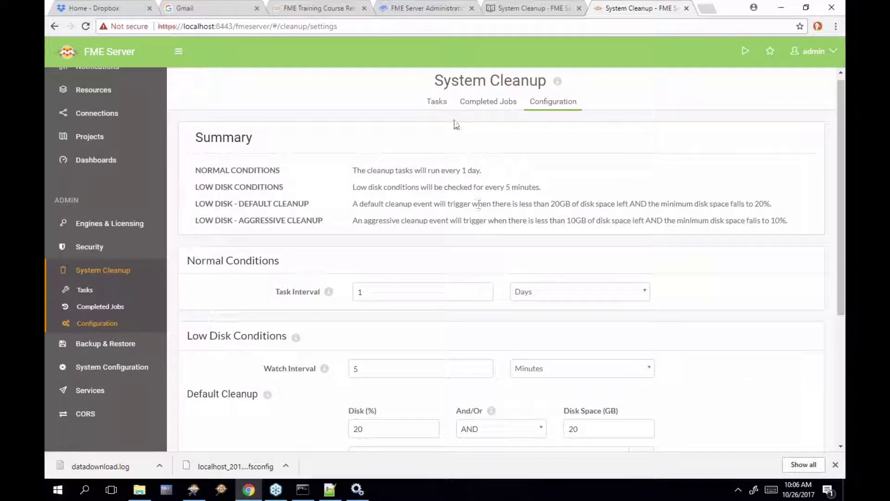
pyautogui.click(431, 103)
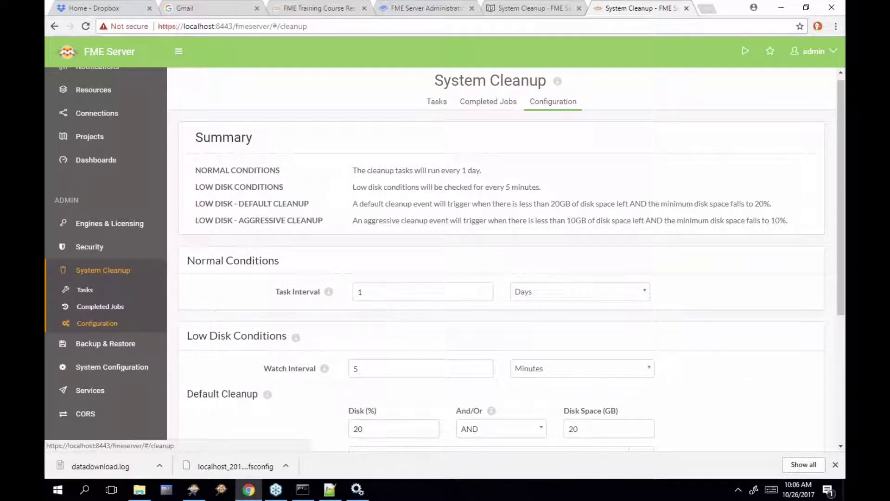
pyautogui.click(556, 104)
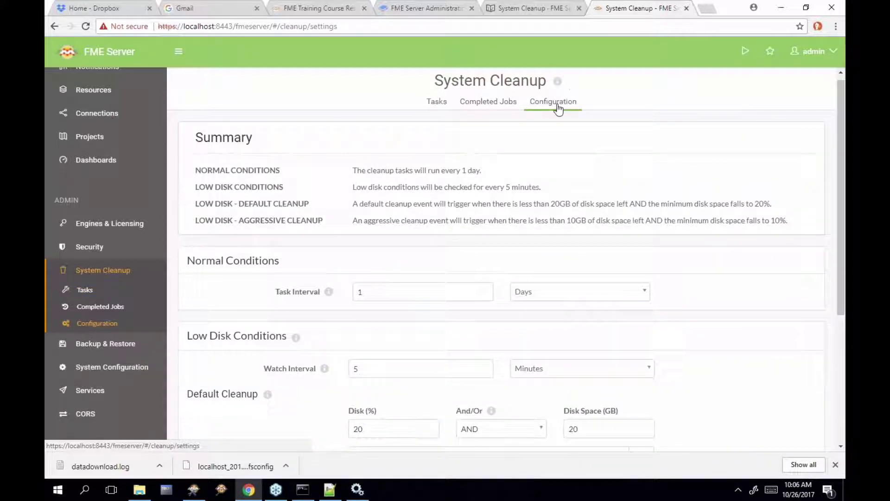
pyautogui.scroll(-3, 433, 341)
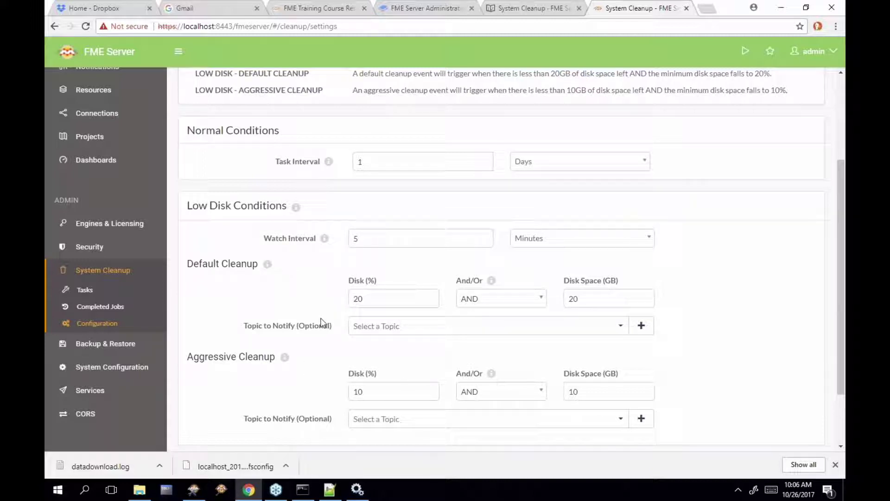
pyautogui.scroll(-1, 302, 279)
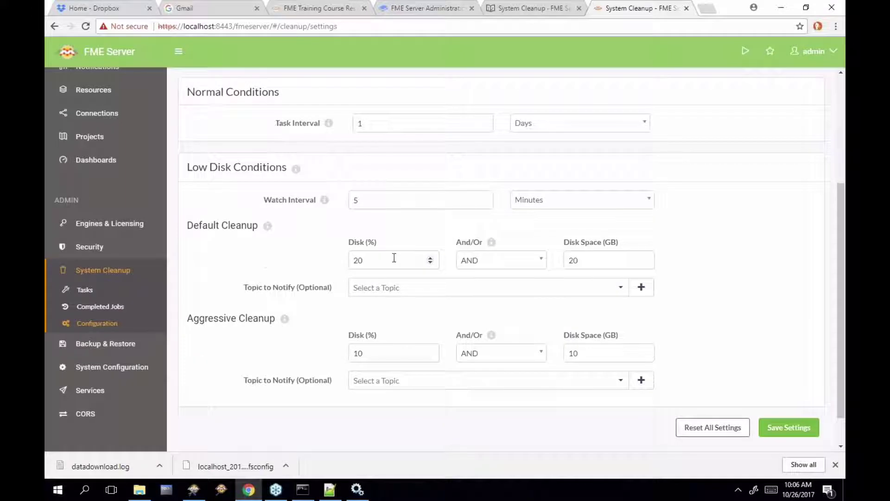
pyautogui.doubleClick(355, 200)
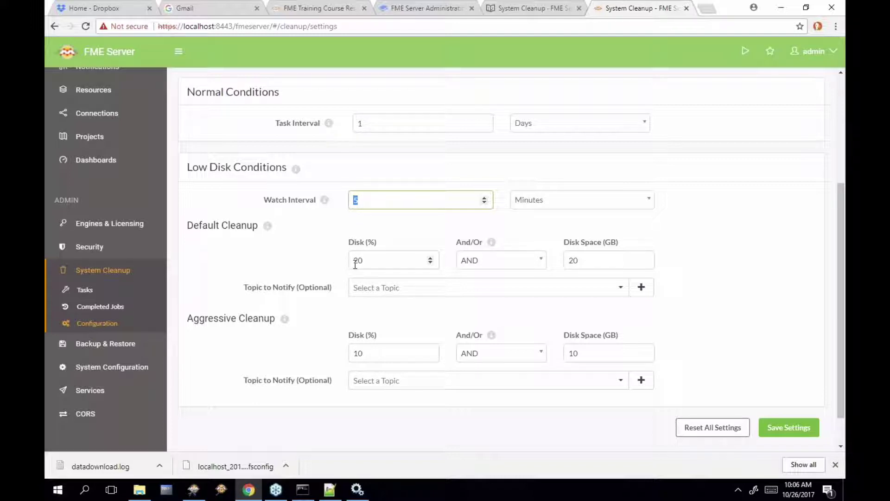
pyautogui.doubleClick(355, 263)
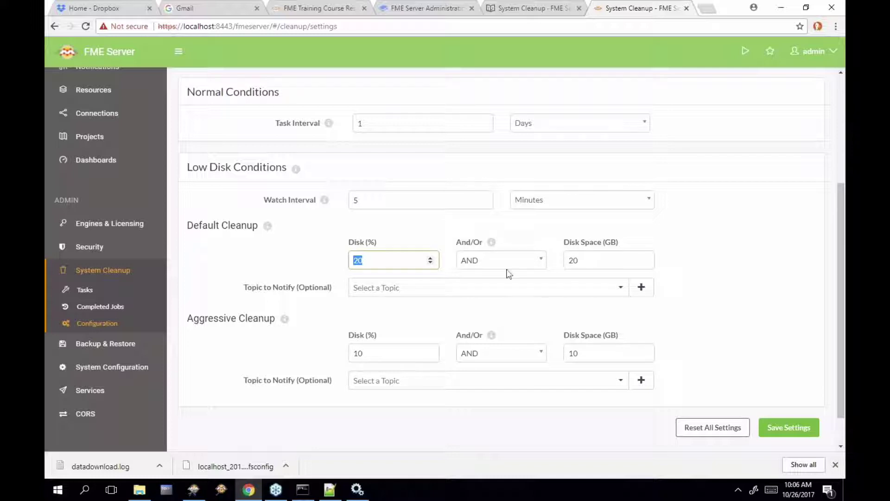
pyautogui.doubleClick(567, 262)
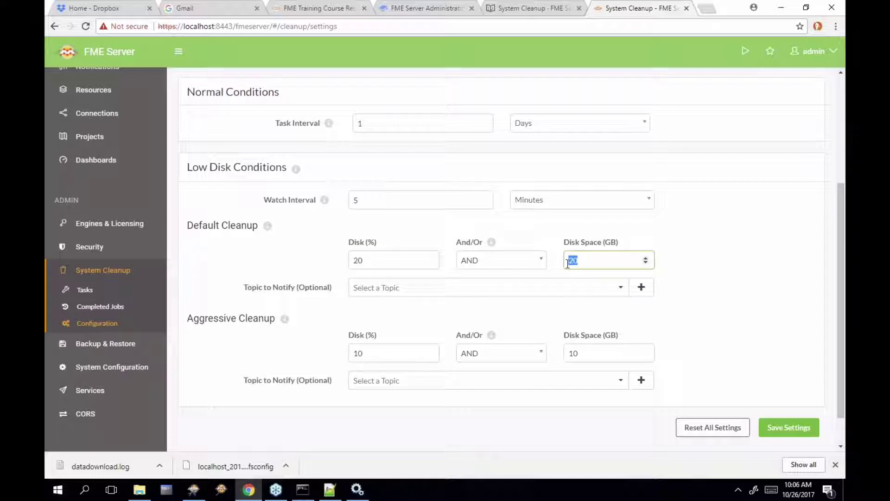
pyautogui.scroll(2, 674, 273)
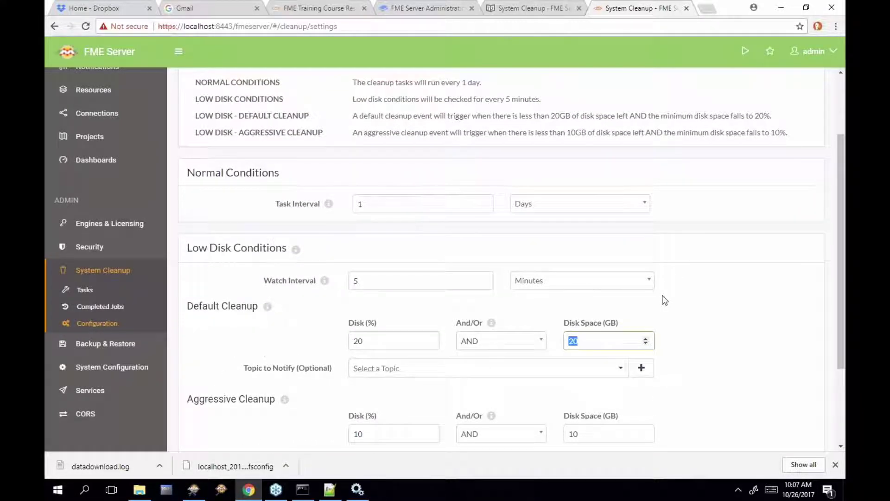
pyautogui.scroll(-2, 662, 298)
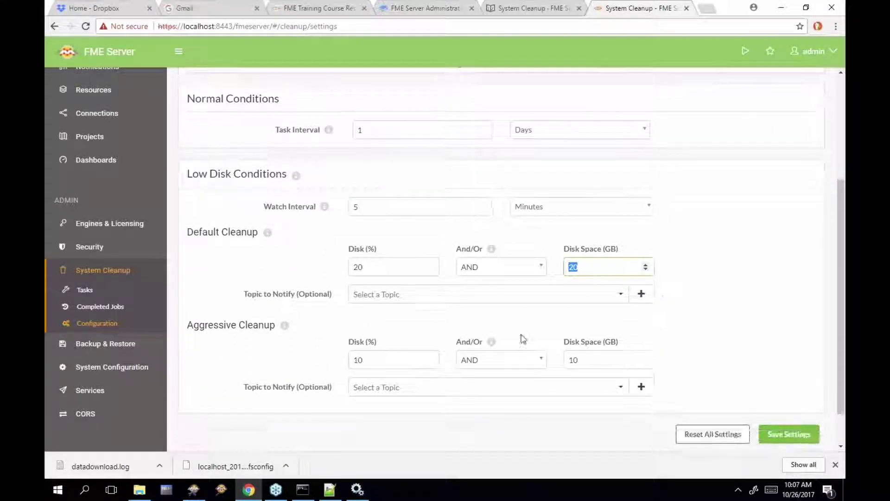
pyautogui.click(372, 362)
pyautogui.moveTo(371, 362); pyautogui.dragTo(353, 361)
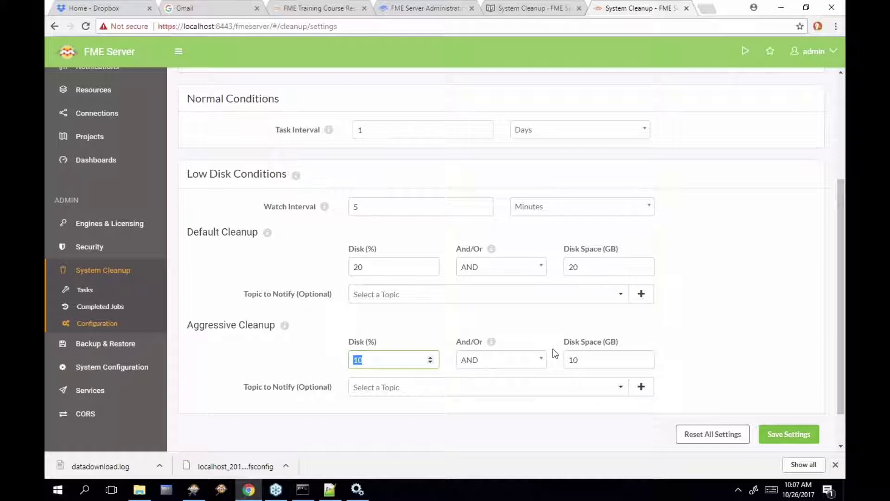
pyautogui.click(579, 361)
pyautogui.moveTo(580, 361); pyautogui.dragTo(567, 360)
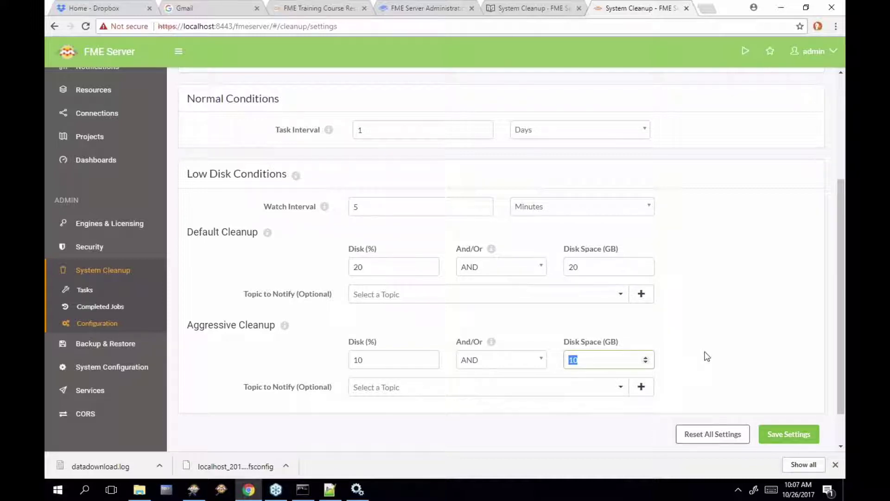
pyautogui.scroll(3, 707, 356)
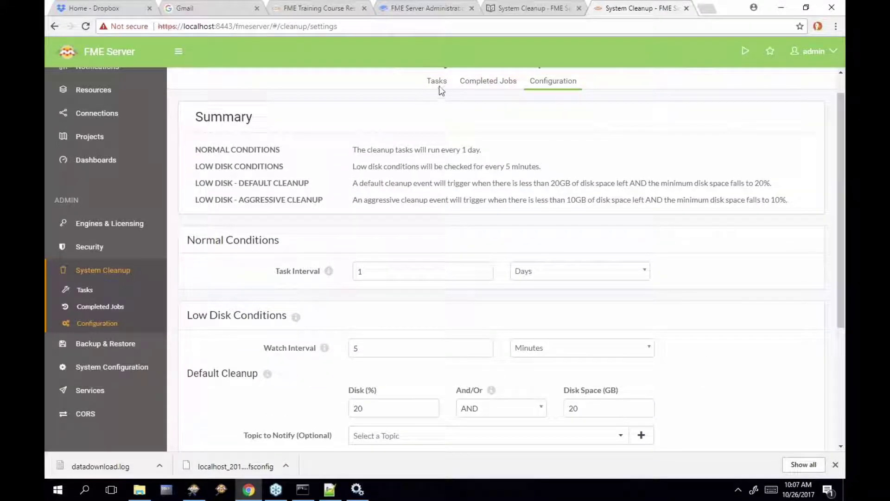
# Scroll through the System Cleanup Tasks table and its max ages such as 604800 and 86400
pyautogui.click(441, 87)
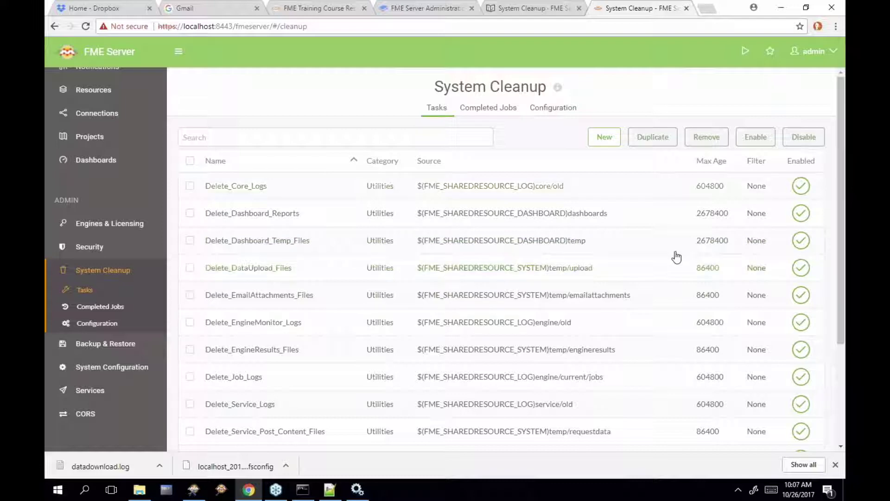
pyautogui.scroll(-1, 674, 264)
pyautogui.scroll(-1, 674, 266)
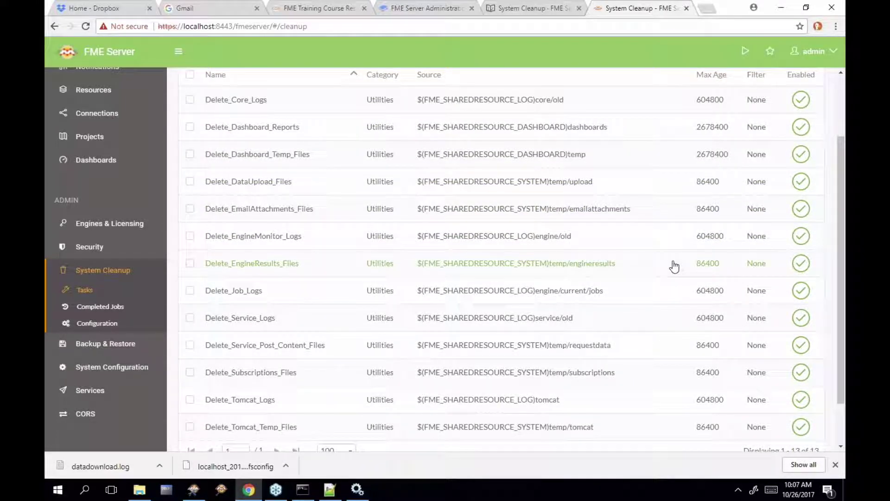
pyautogui.scroll(2, 673, 265)
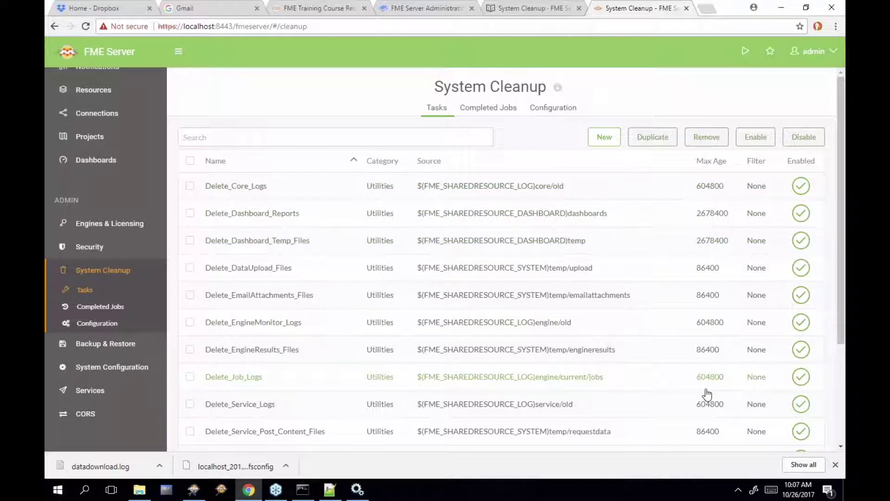
# Review the System Cleanup Configuration settings, then go back to the Tasks list
pyautogui.click(559, 109)
pyautogui.scroll(-4, 627, 254)
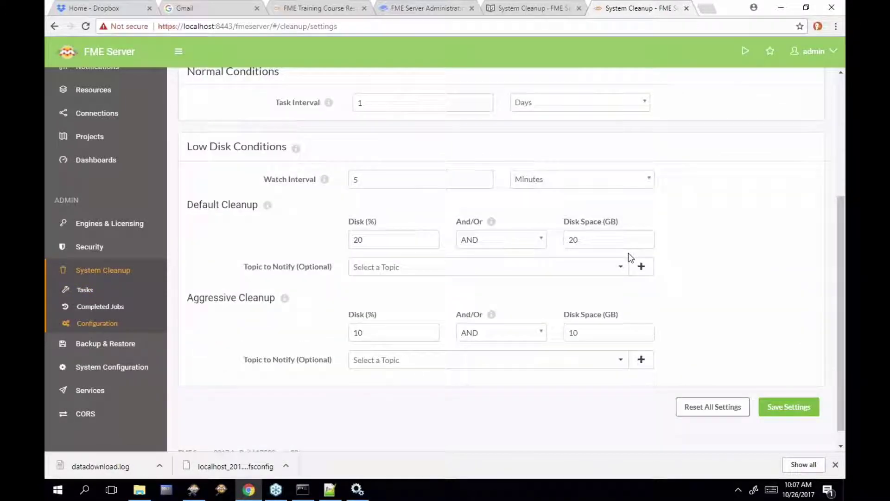
pyautogui.scroll(-1, 627, 252)
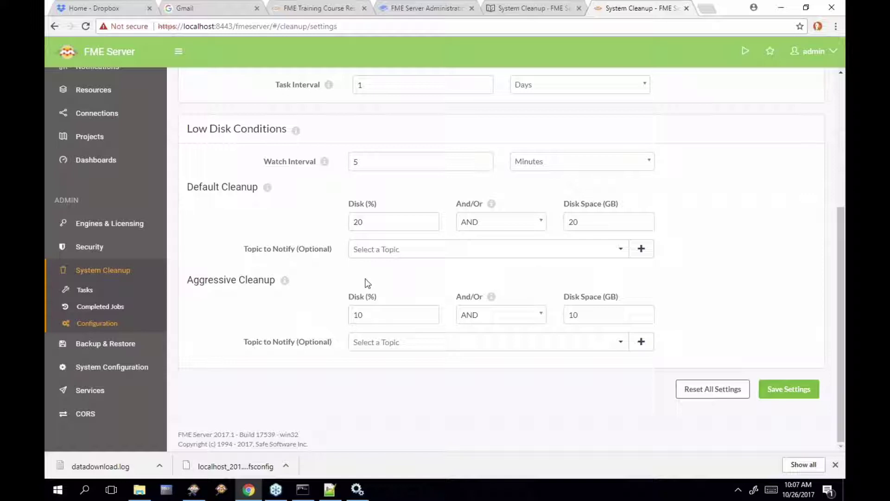
pyautogui.scroll(4, 261, 233)
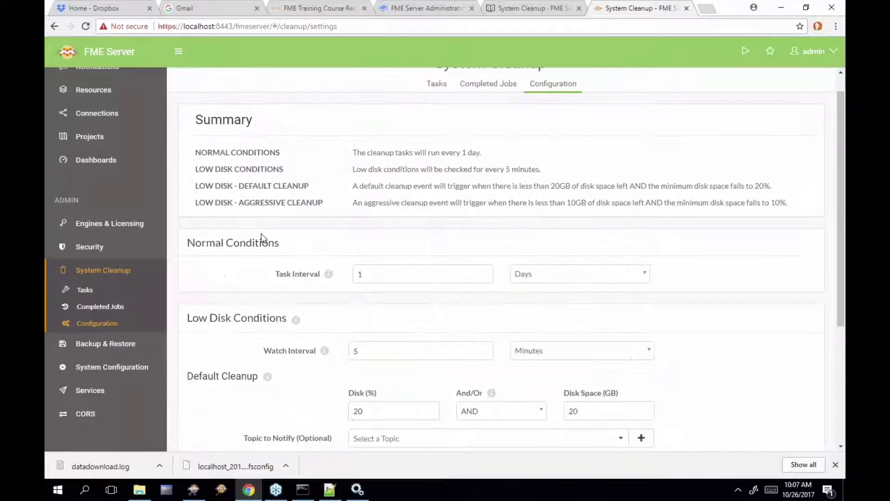
pyautogui.scroll(1, 261, 232)
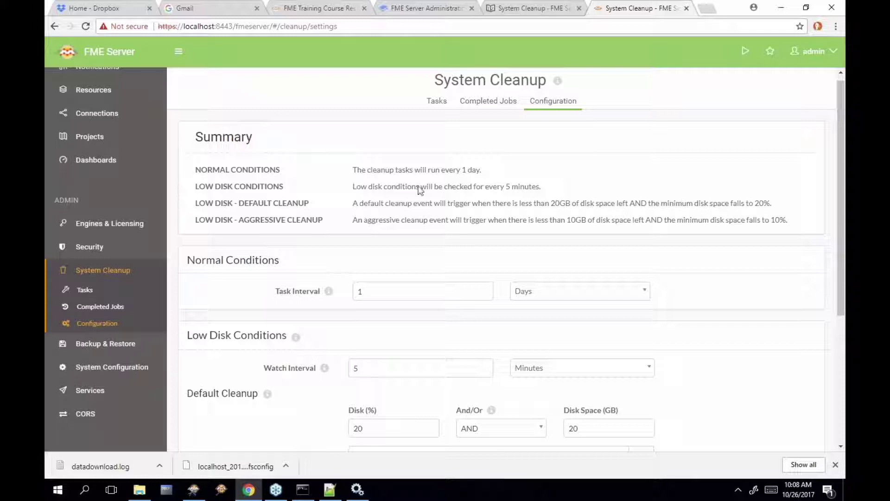
pyautogui.click(436, 101)
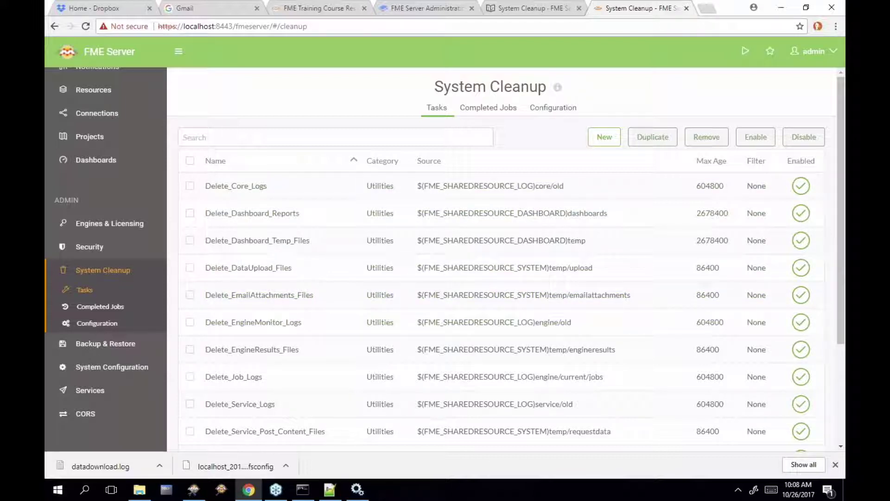
# Go from the manual's System Cleanup lesson to the Chapter 5 Chapter Review page
pyautogui.click(541, 13)
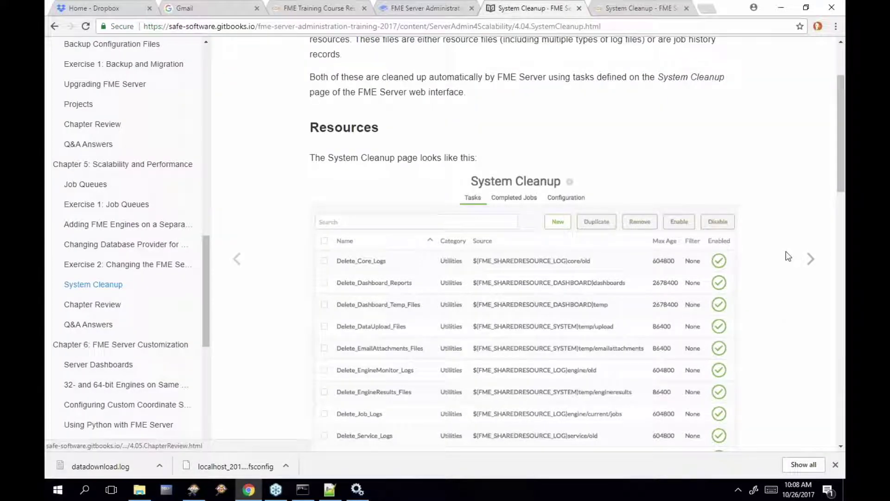
pyautogui.scroll(-1, 791, 256)
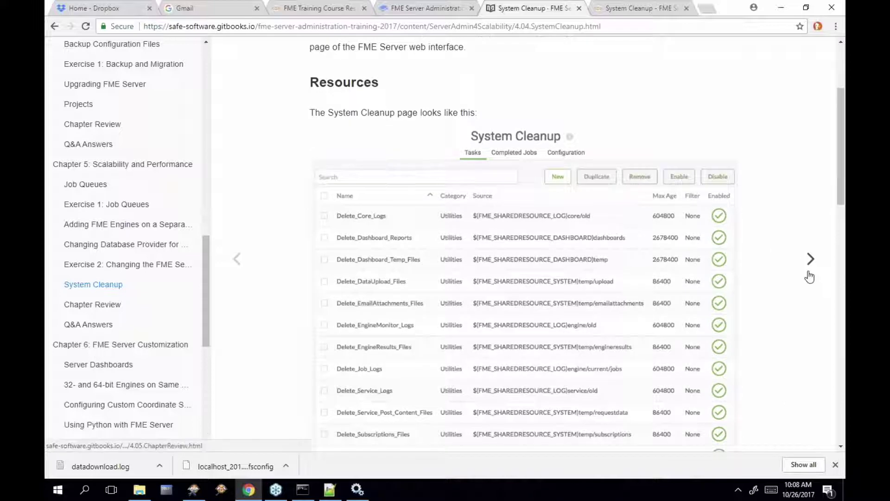
pyautogui.click(811, 260)
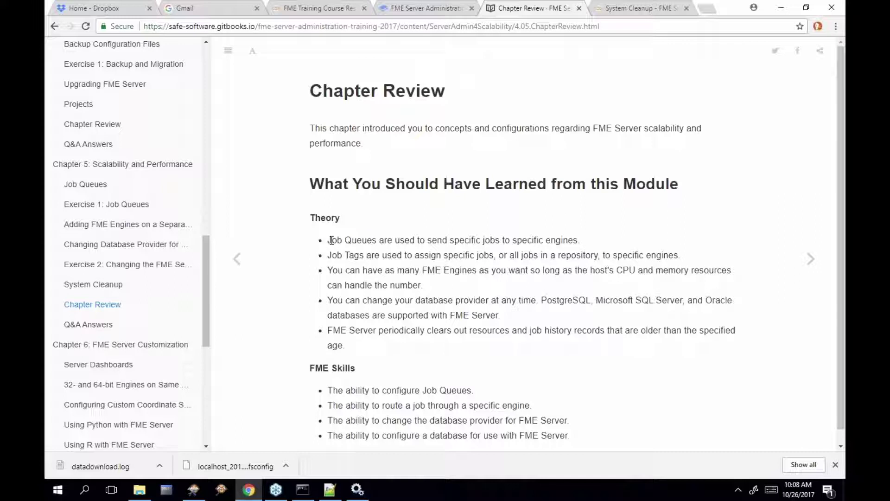
# Highlight the Job Queues, Job Tags, database provider and record cleanup Theory bullets
pyautogui.moveTo(331, 240); pyautogui.dragTo(378, 240)
pyautogui.moveTo(330, 254); pyautogui.dragTo(363, 256)
pyautogui.moveTo(328, 301); pyautogui.dragTo(514, 317)
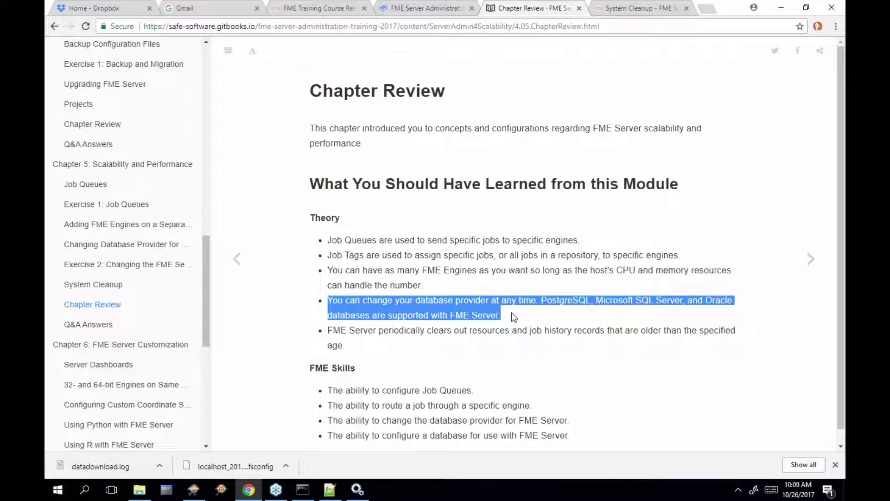
pyautogui.moveTo(327, 330); pyautogui.dragTo(349, 345)
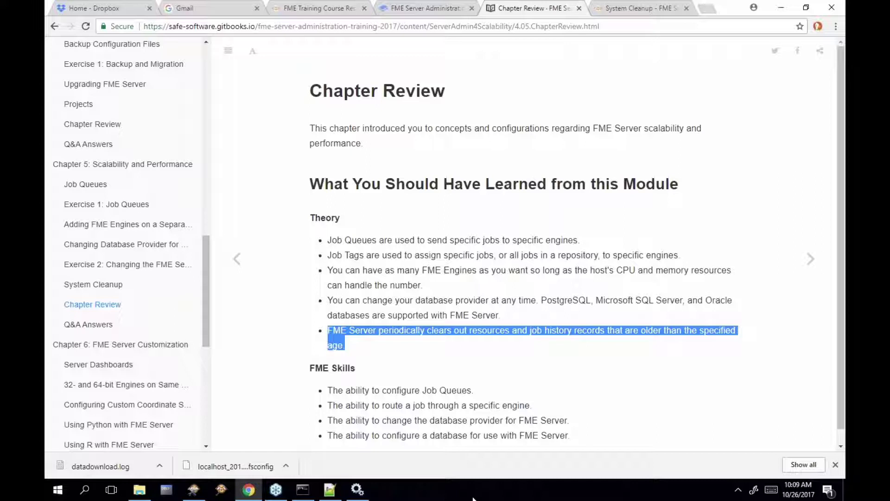
# Open the Chapter 6: FME Server Customization page from the manual's table of contents
pyautogui.click(121, 344)
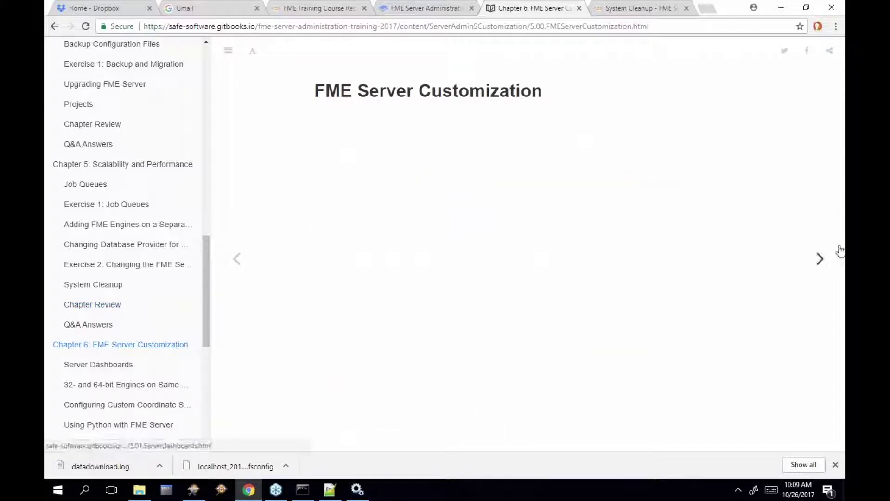
# Advance to the Server Dashboards page and read its table of five default FME Server reports
pyautogui.click(819, 258)
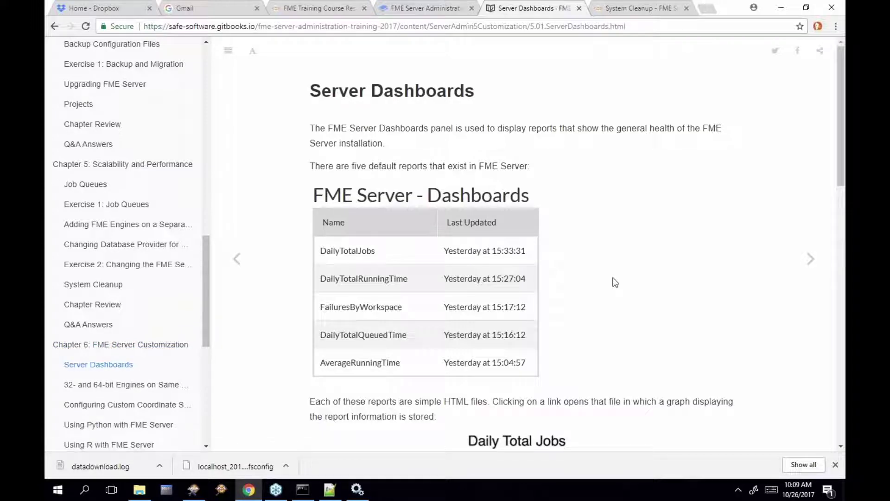
pyautogui.scroll(-2, 615, 282)
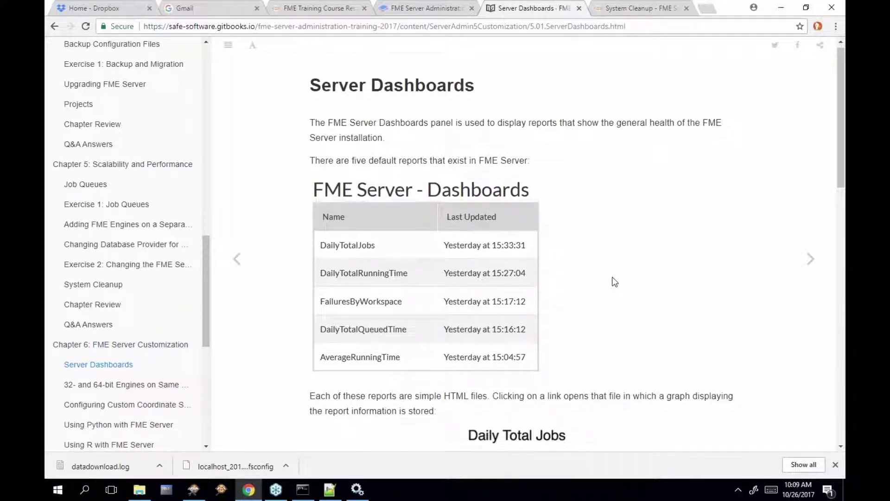
pyautogui.scroll(1, 615, 282)
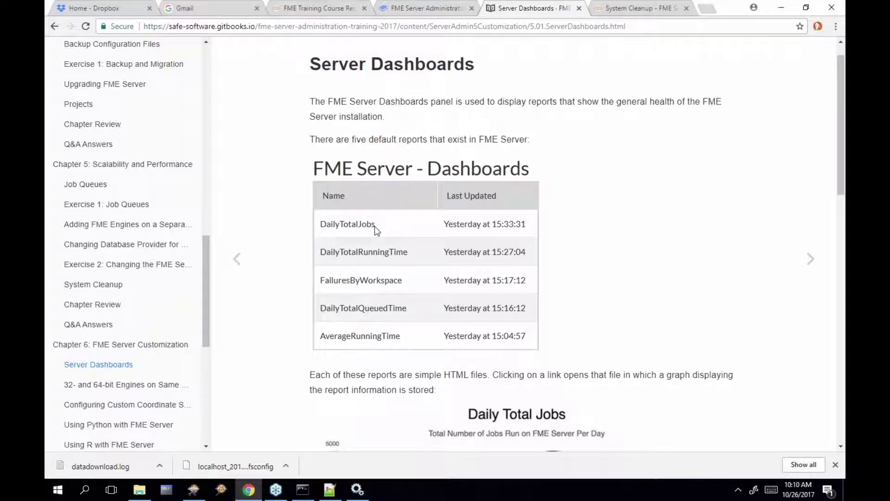
pyautogui.moveTo(376, 230); pyautogui.dragTo(334, 237)
# Scroll the Server Dashboards page down to the Daily Total Jobs example graph
pyautogui.scroll(-4, 589, 326)
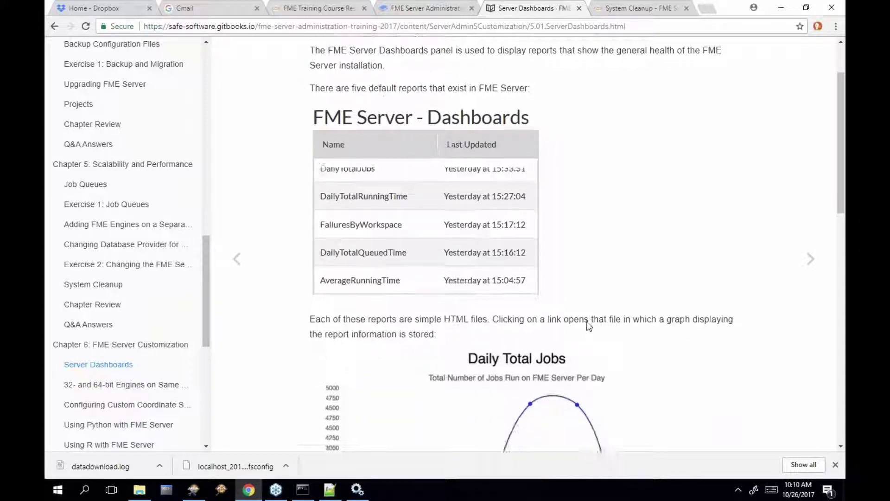
pyautogui.scroll(-2, 589, 326)
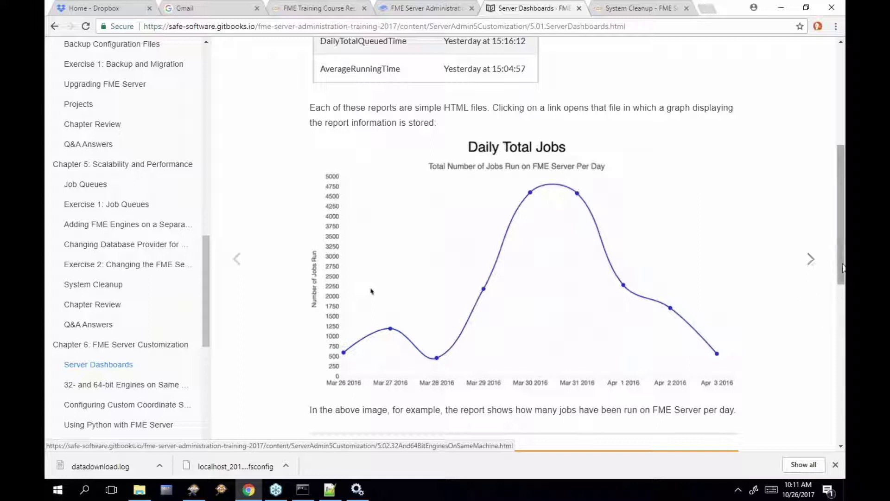
pyautogui.moveTo(842, 268); pyautogui.dragTo(843, 293)
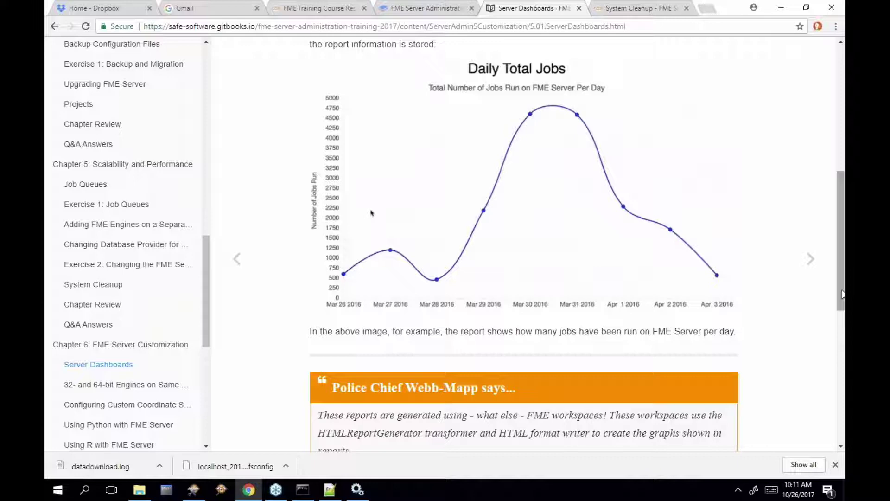
# Open FME Server's Dashboards page, showing only a Getting Started with Dashboards link
pyautogui.click(626, 10)
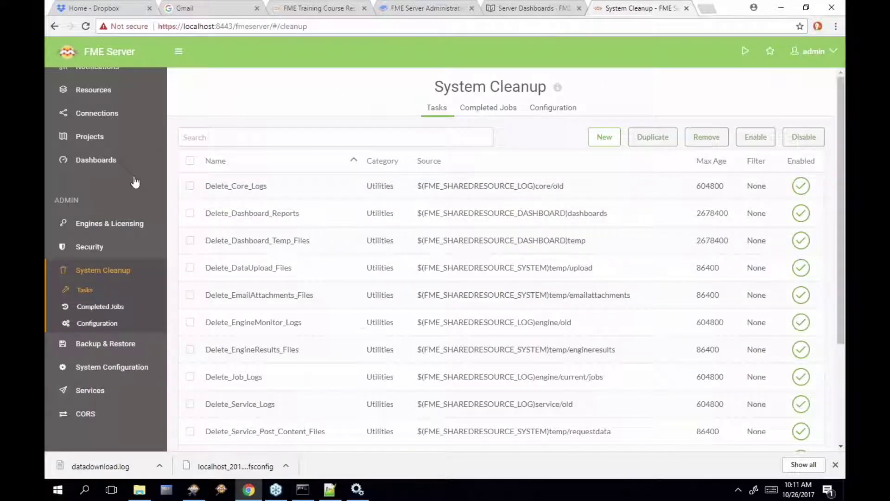
pyautogui.scroll(3, 130, 188)
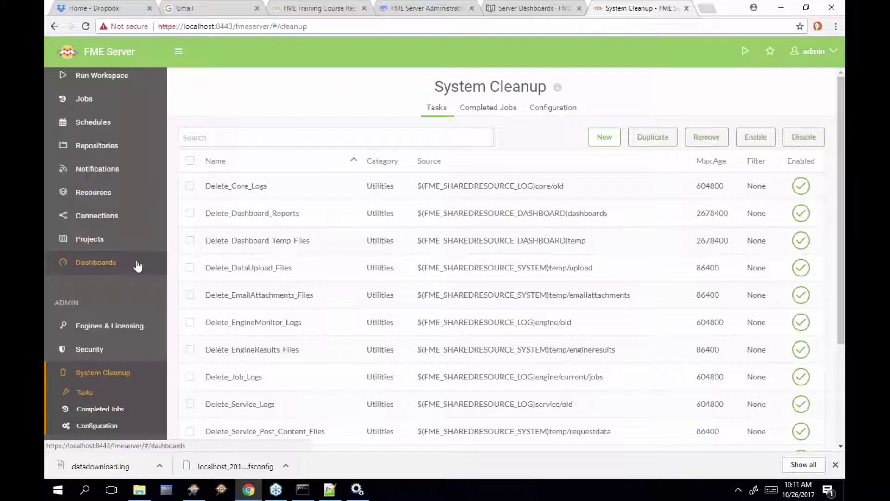
pyautogui.click(137, 265)
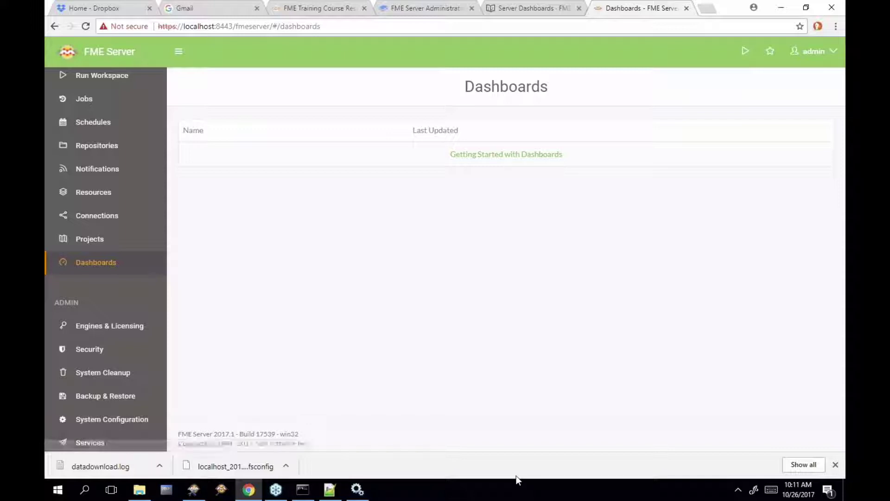
# In the manual, move to the 32- and 64-bit Engines on Same Machine page and highlight its key phrase
pyautogui.click(526, 8)
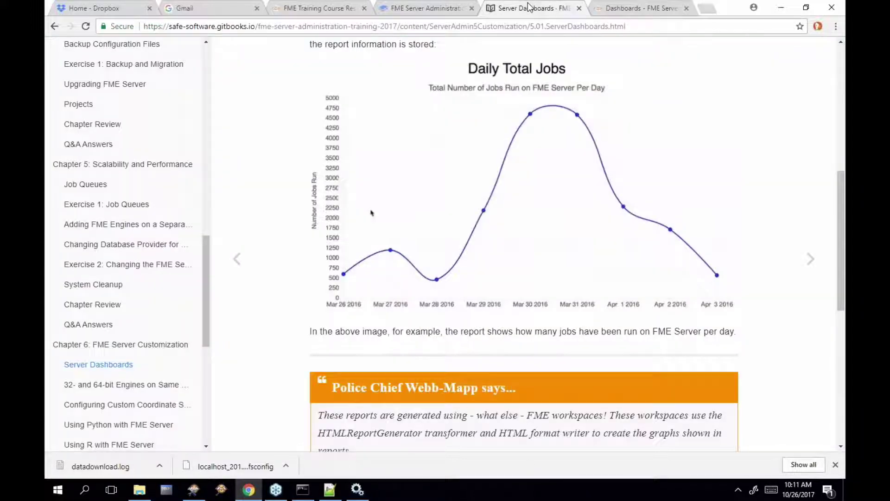
pyautogui.click(810, 259)
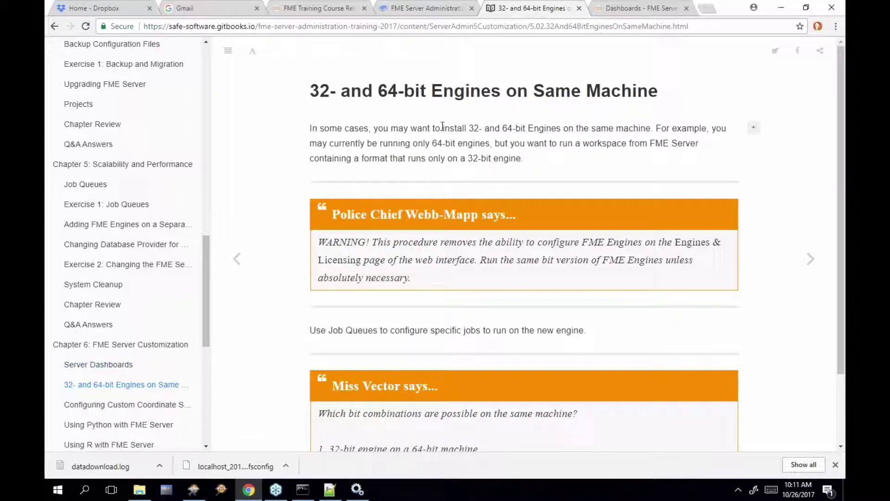
pyautogui.moveTo(466, 128); pyautogui.dragTo(650, 126)
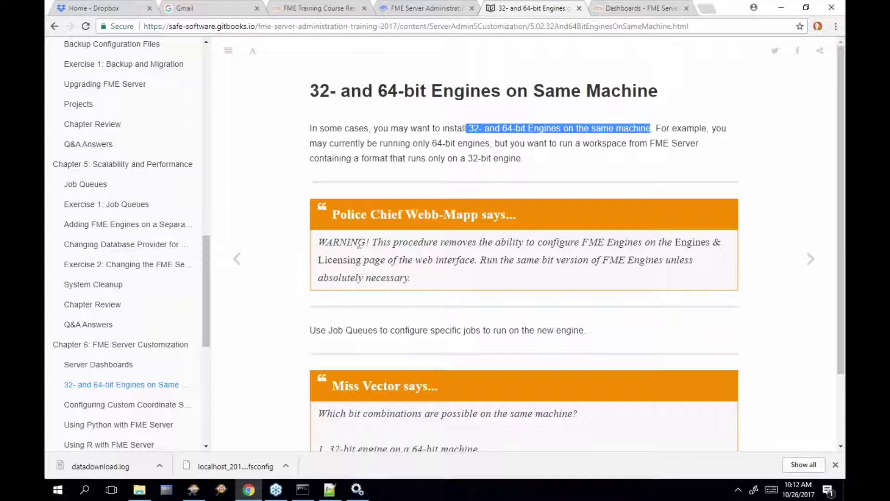
# Highlight the FME Engines warning, then advance to the Configuring Custom Coordinate Systems/Grid Transformations page
pyautogui.moveTo(373, 242); pyautogui.dragTo(648, 246)
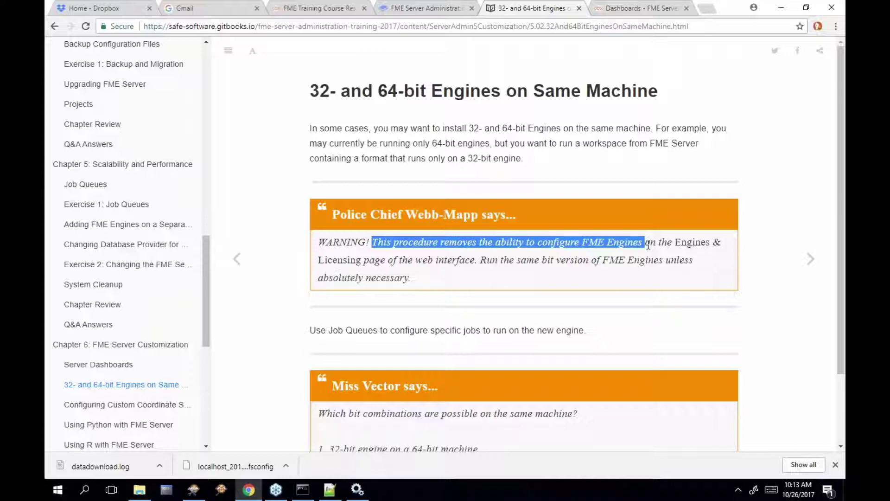
pyautogui.click(811, 258)
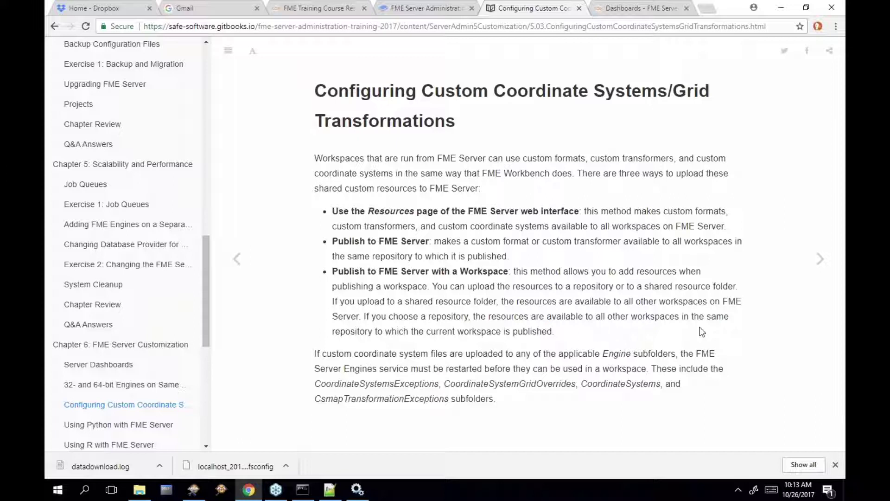
# Browse FME Server Resources to the Engine folder's coordinate system subfolders, then return to the manual
pyautogui.click(641, 9)
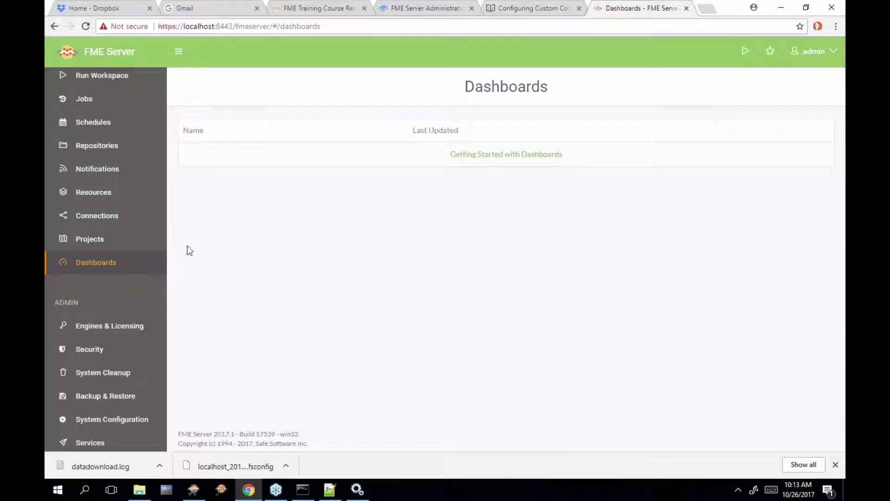
pyautogui.click(140, 192)
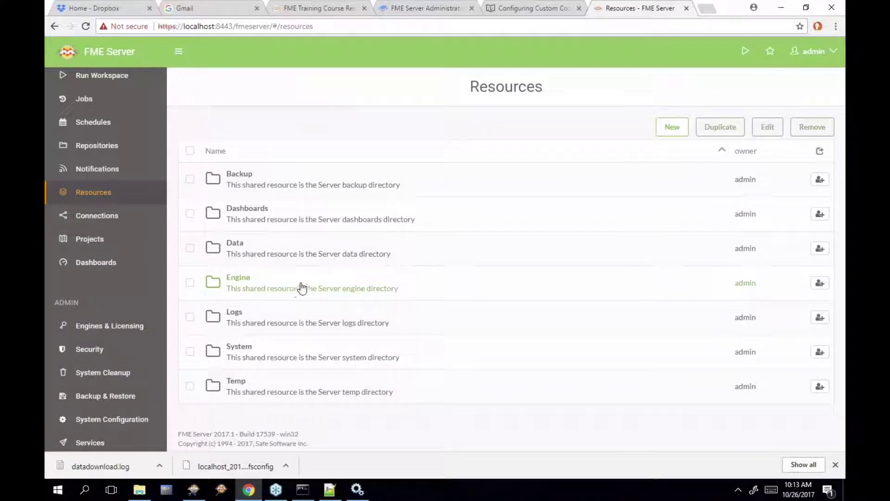
pyautogui.click(272, 280)
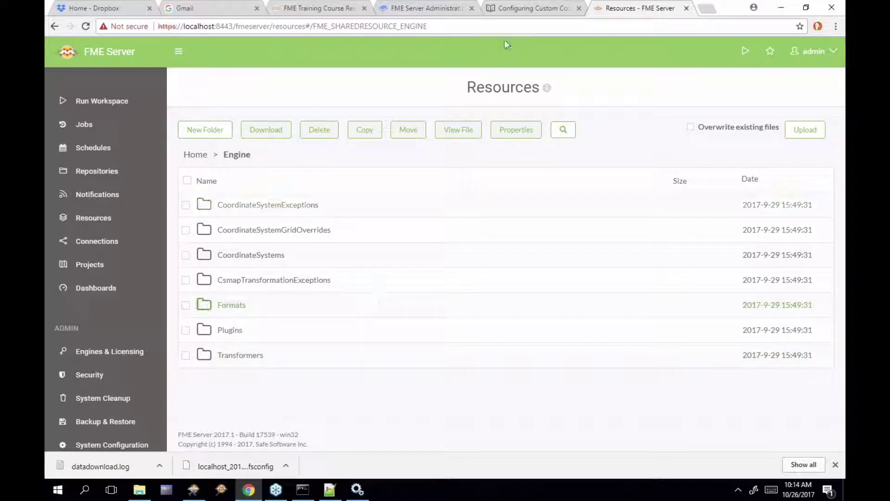
pyautogui.click(525, 10)
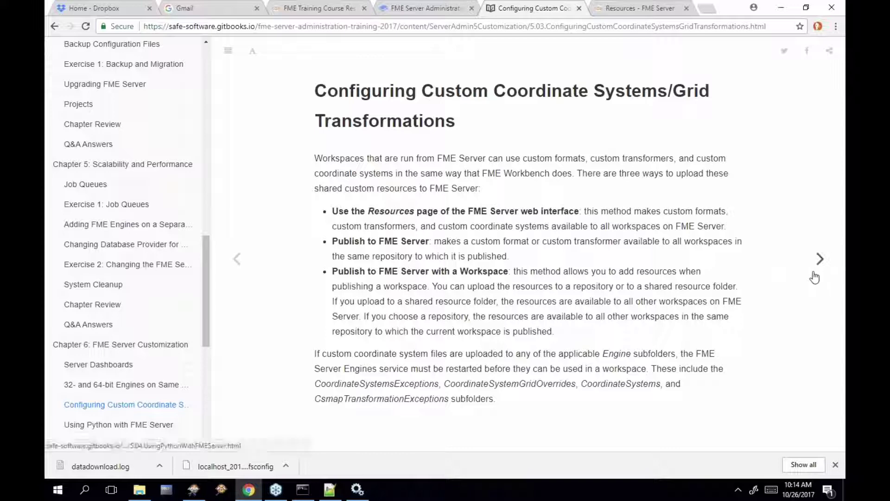
# Advance to the Using Python with FME Server page and read through it
pyautogui.click(820, 258)
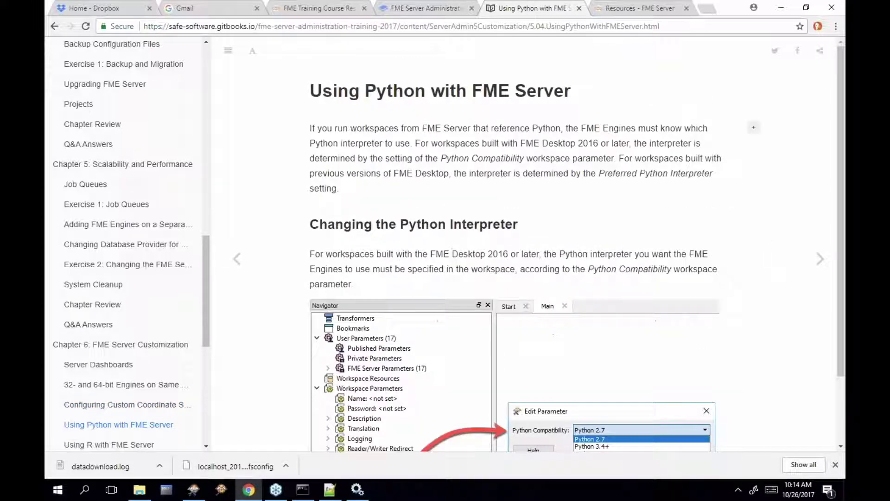
pyautogui.scroll(-1, 820, 259)
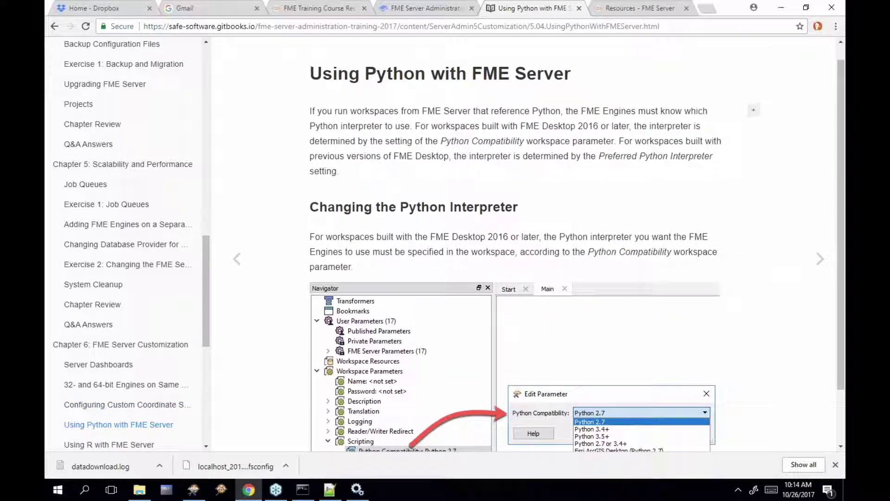
pyautogui.moveTo(205, 279); pyautogui.dragTo(205, 344)
pyautogui.scroll(-2, 510, 214)
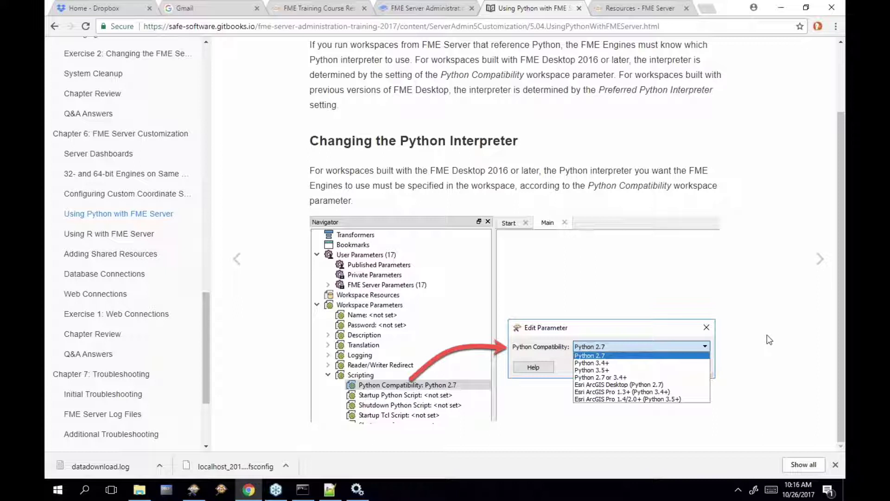
# Page past Using R with FME Server to the Adding Shared Resources page
pyautogui.click(820, 259)
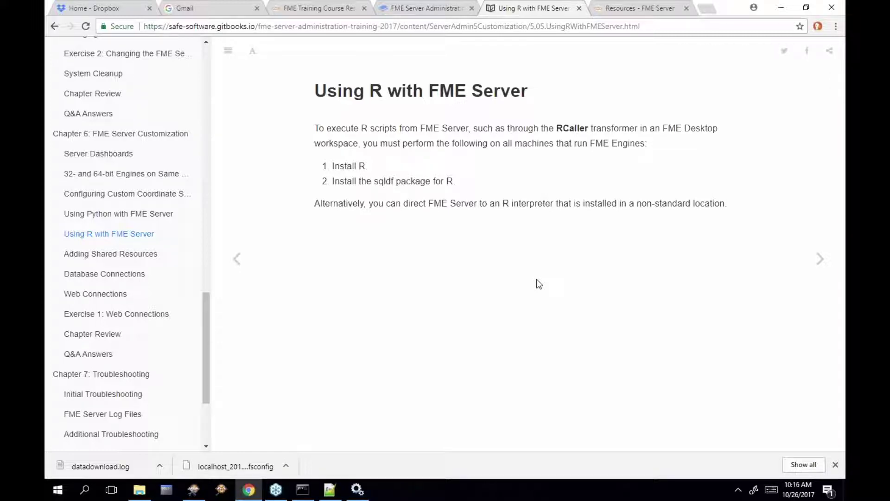
pyautogui.click(821, 260)
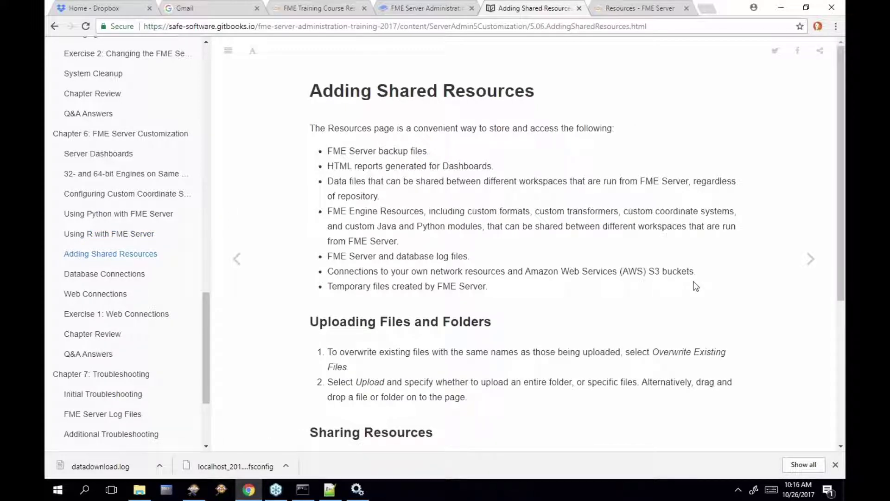
pyautogui.scroll(-1, 696, 286)
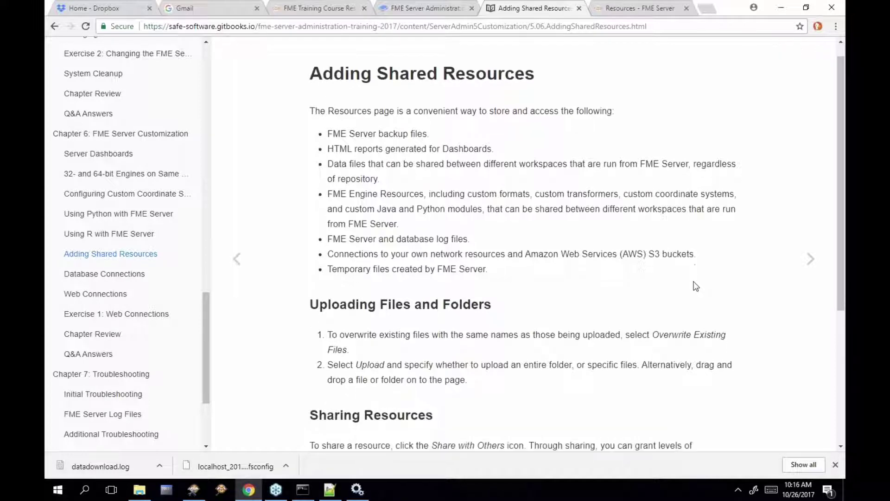
# Start a new FME Server resource connection and view its Amazon S3 bucket and Network based types
pyautogui.click(657, 10)
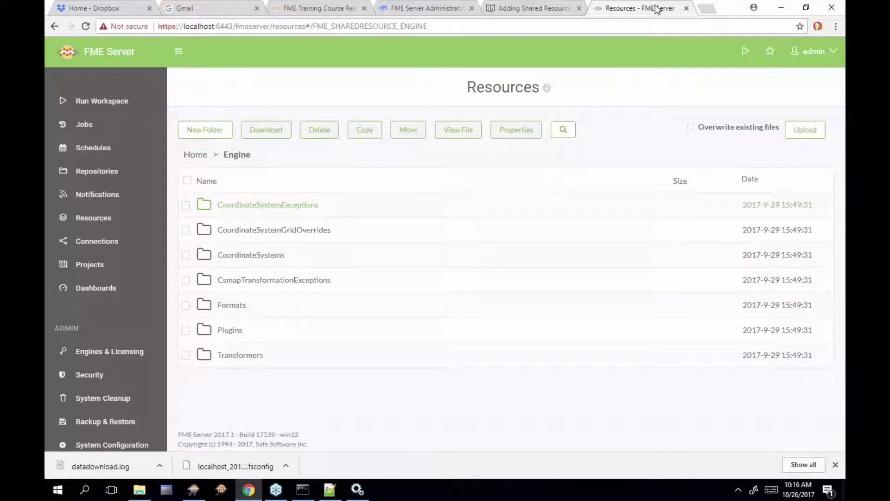
pyautogui.click(195, 155)
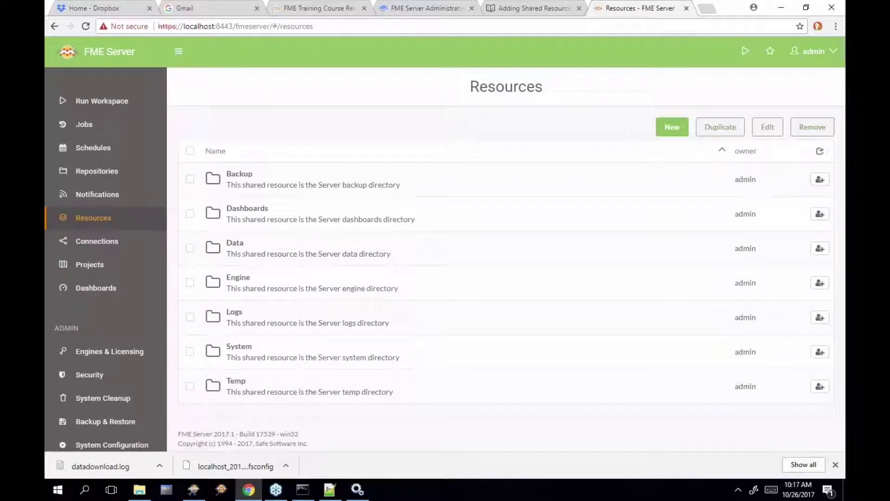
pyautogui.click(671, 127)
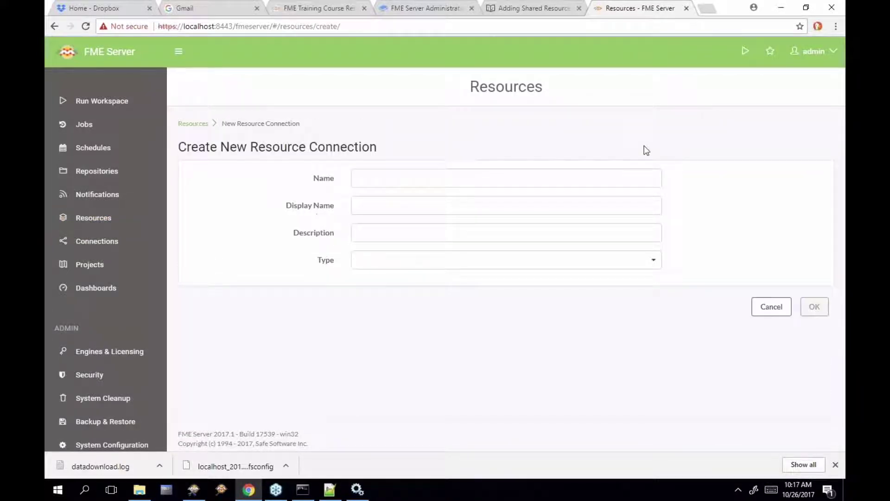
pyautogui.click(536, 258)
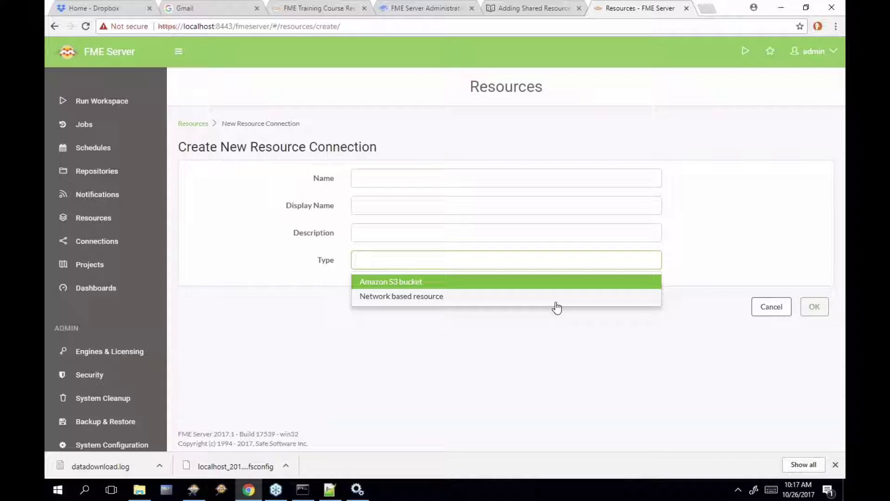
pyautogui.click(553, 10)
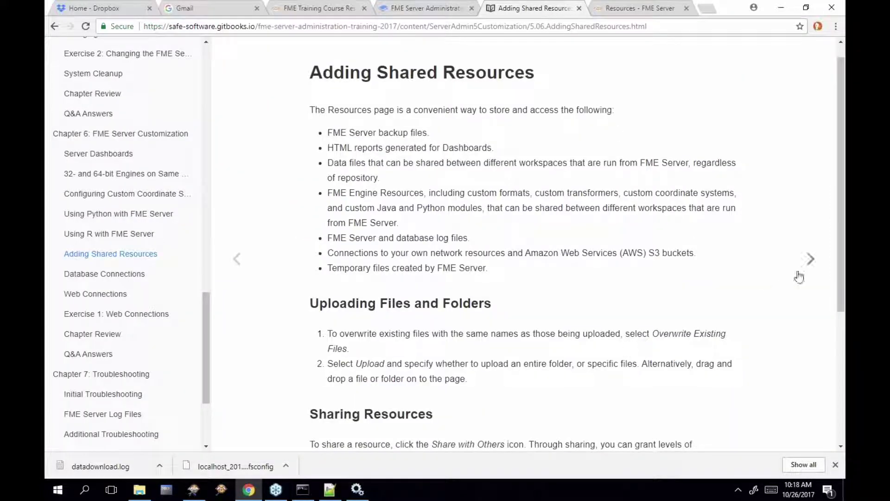
# Advance the manual to Database Connections and return to FME Server's new resource connection form
pyautogui.click(810, 259)
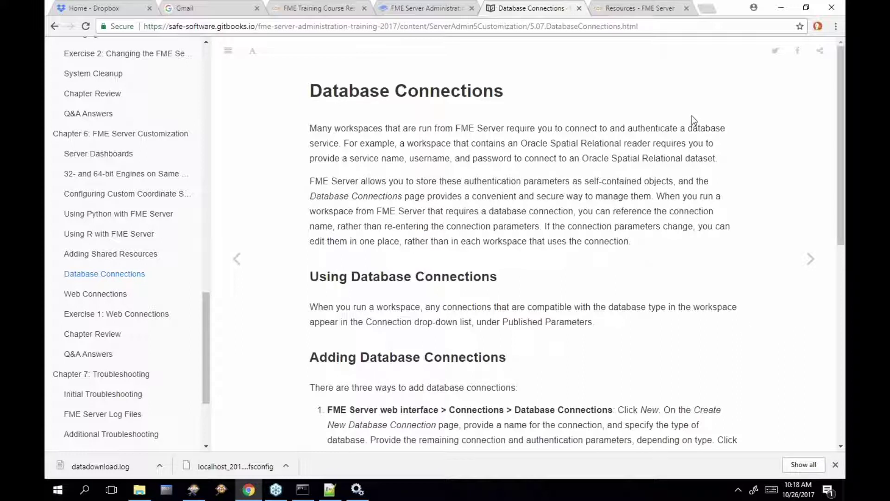
pyautogui.click(662, 8)
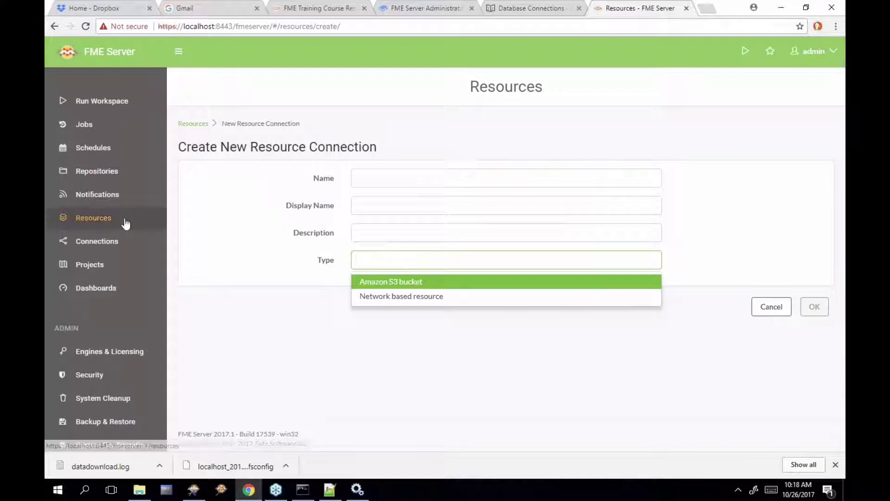
# Look at the Database Connections and Web Connections pages, ending back on Database Connections
pyautogui.click(116, 242)
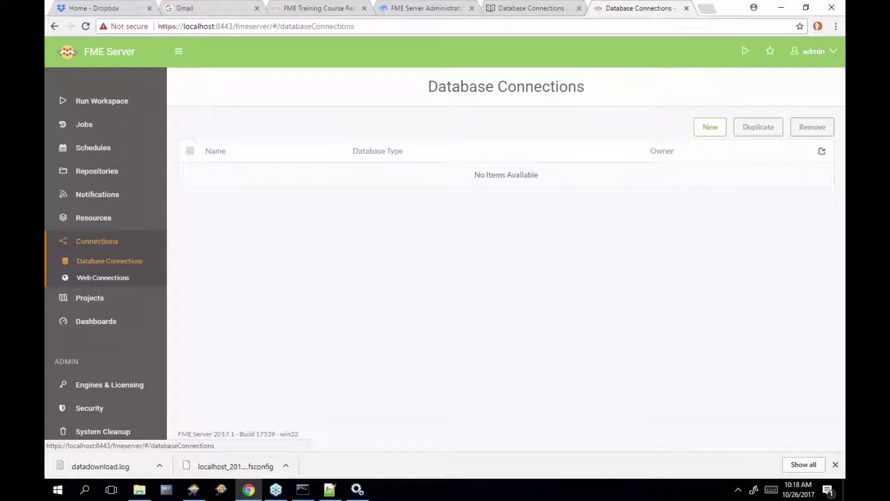
pyautogui.click(122, 278)
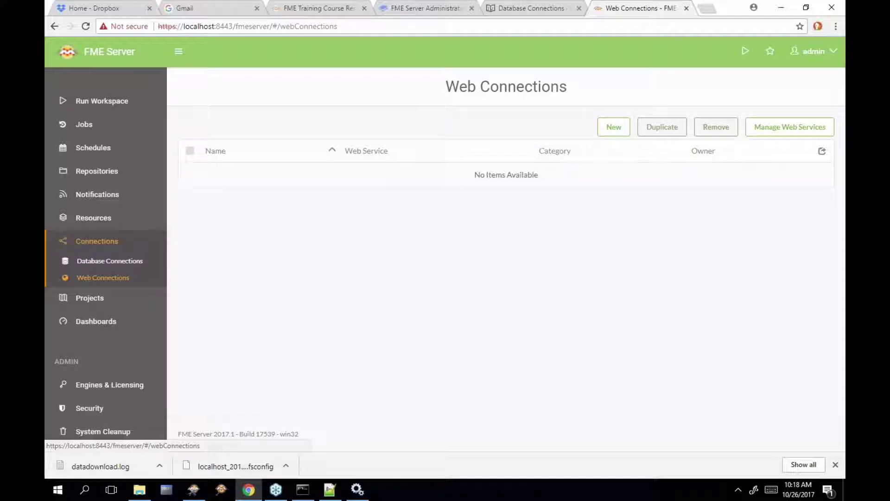
pyautogui.click(123, 265)
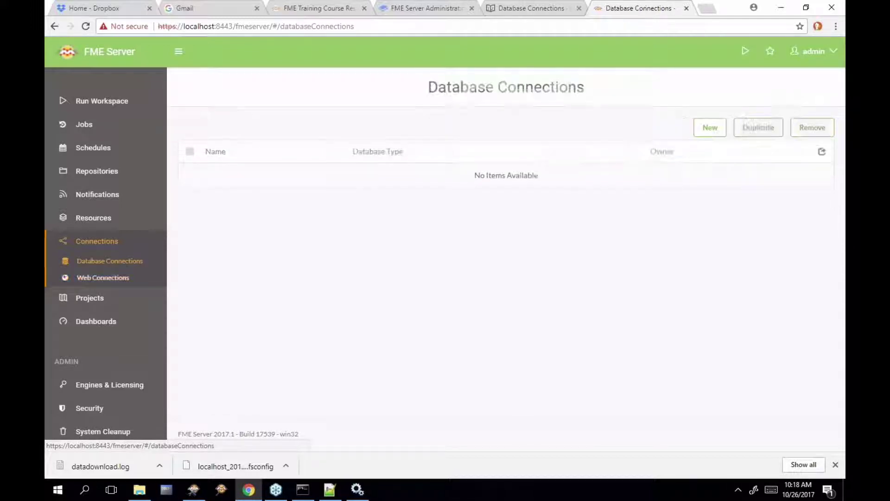
# Browse the database types offered for a new connection, then move to the empty Web Connections page
pyautogui.click(706, 132)
pyautogui.click(538, 206)
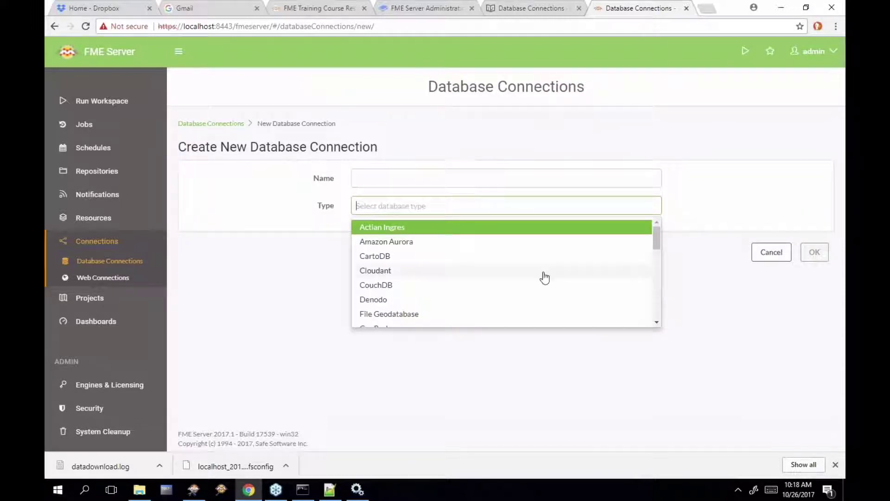
pyautogui.scroll(-1, 545, 278)
pyautogui.scroll(-4, 545, 279)
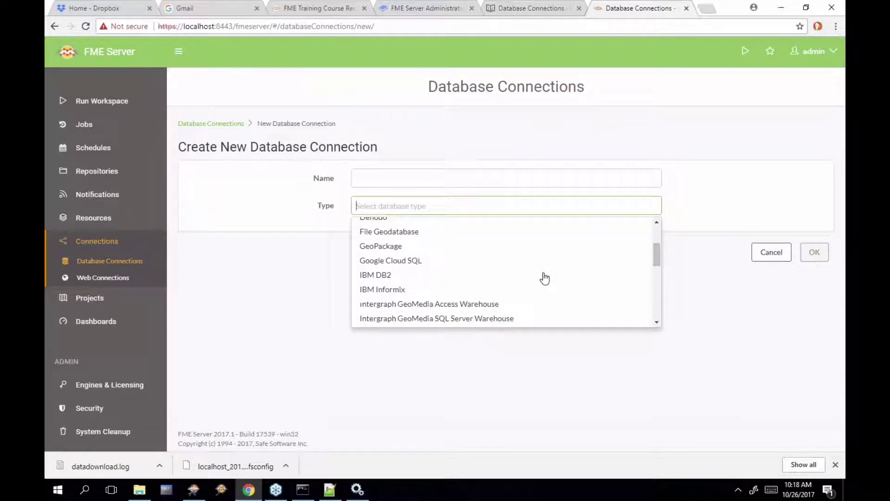
pyautogui.scroll(-4, 545, 278)
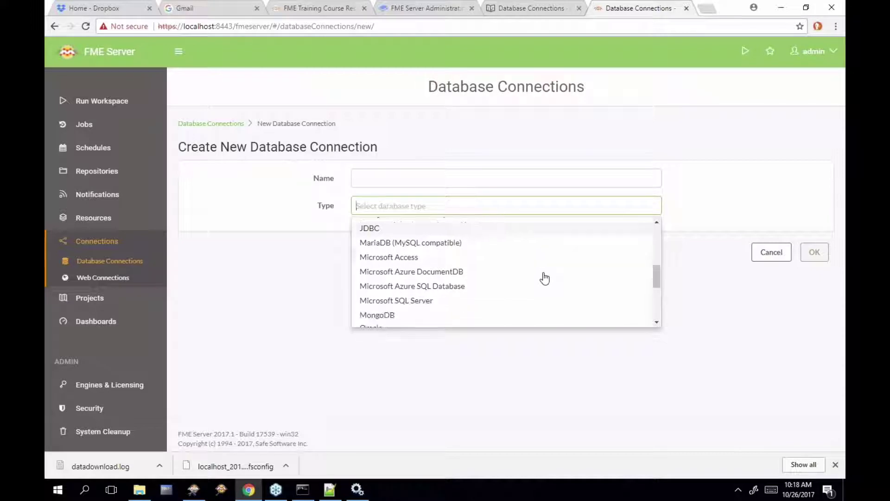
pyautogui.scroll(-3, 544, 278)
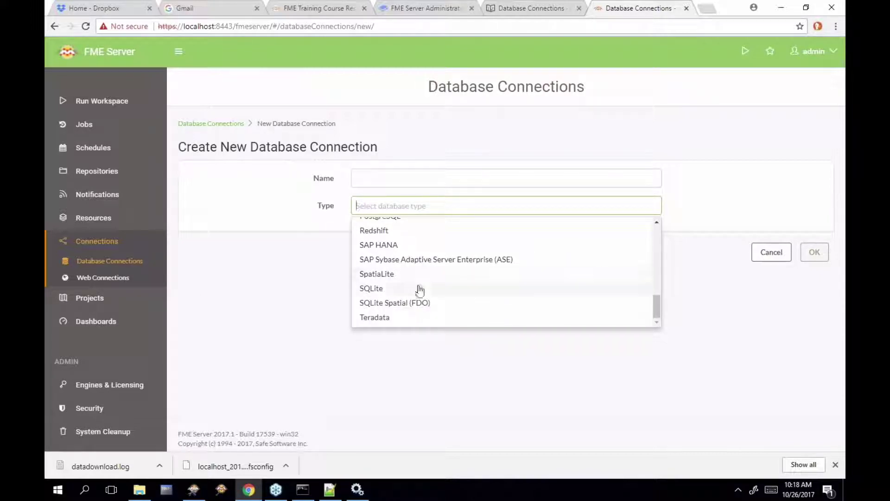
pyautogui.click(114, 284)
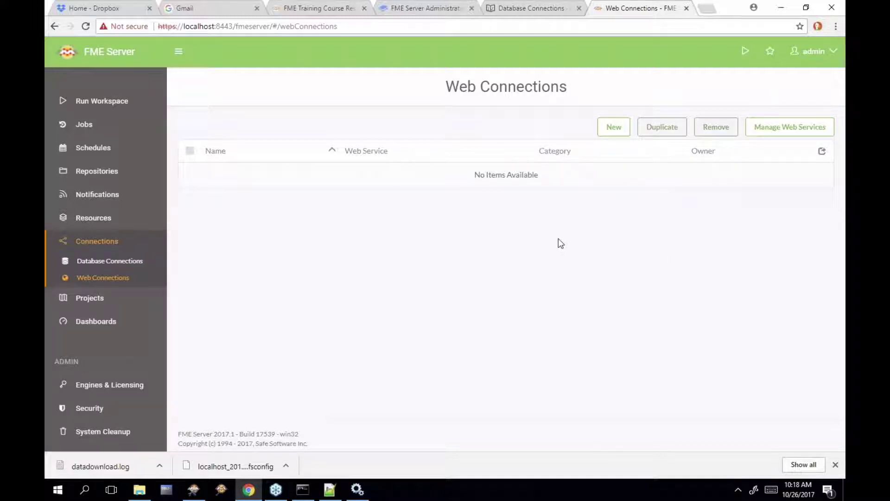
# Try a new web connection, note it needs a Web Service first, and return to the manual
pyautogui.click(613, 127)
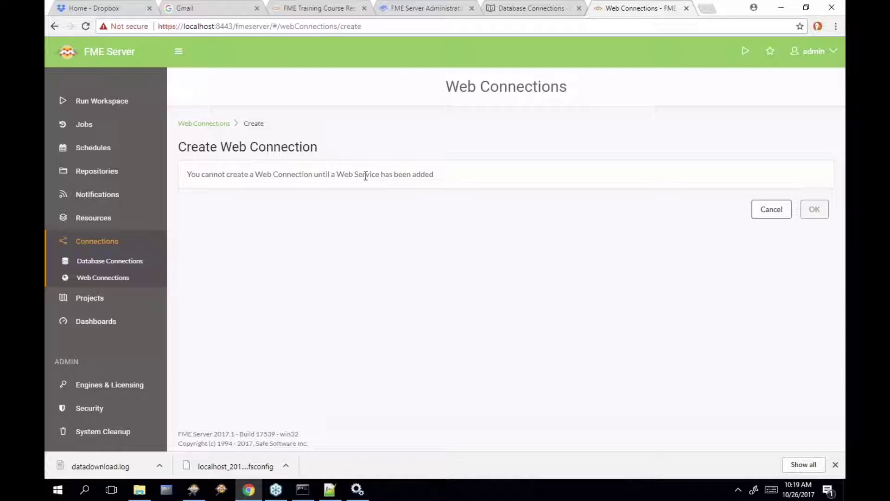
pyautogui.click(559, 13)
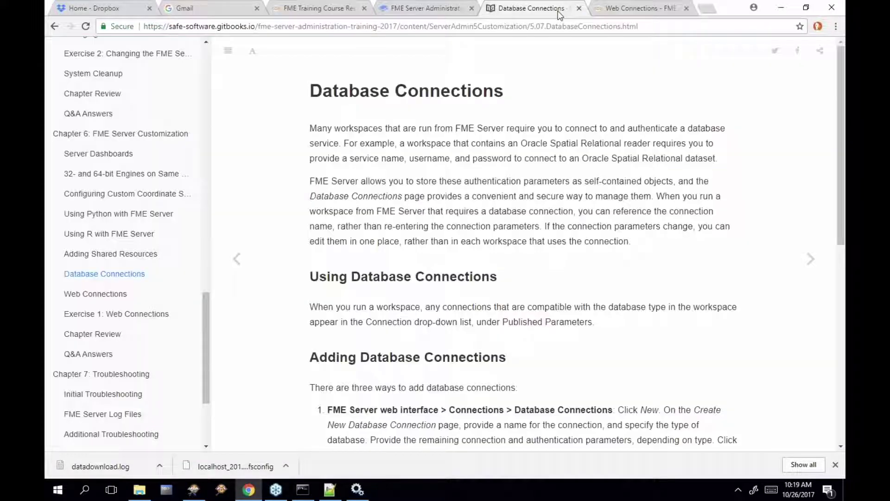
# Read Exercise 1: Web Connections down to section 4's publishing step, then bring up FME Workbench
pyautogui.click(125, 313)
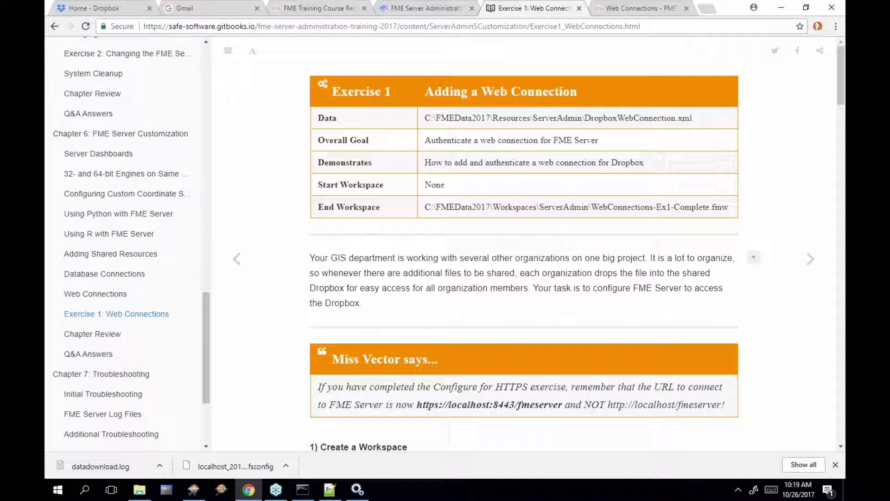
pyautogui.scroll(-2, 675, 307)
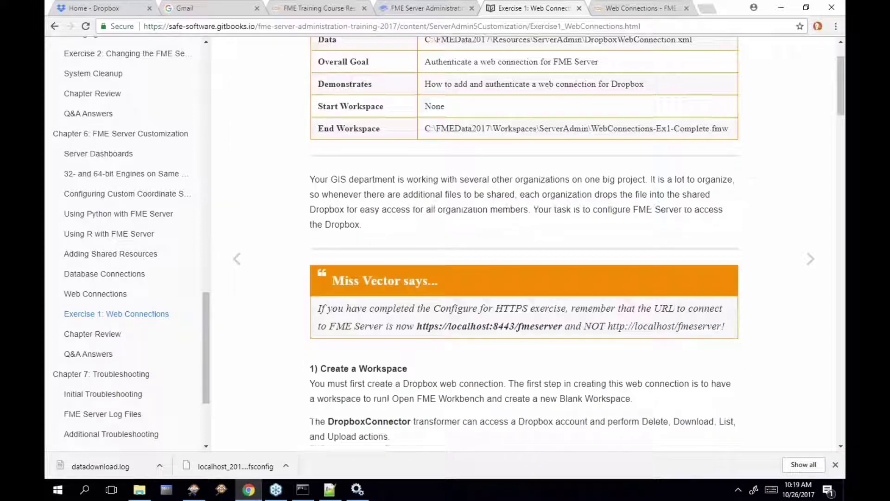
pyautogui.scroll(-2, 675, 307)
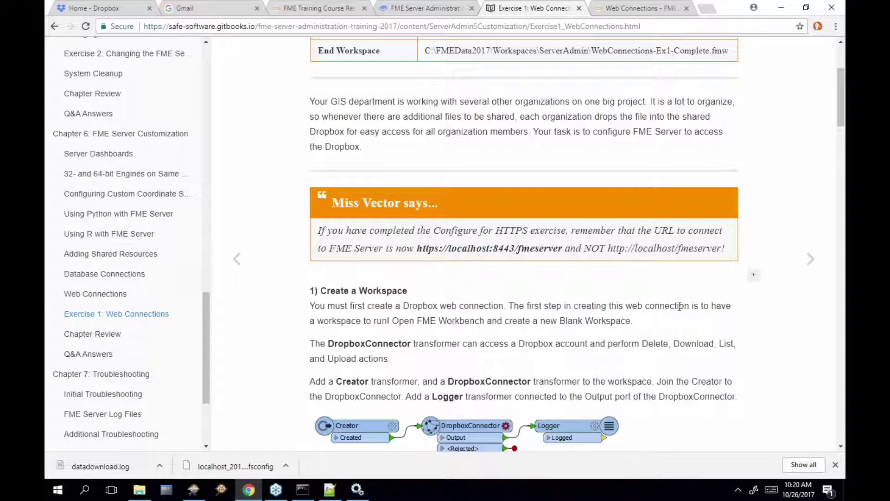
pyautogui.scroll(-2, 763, 291)
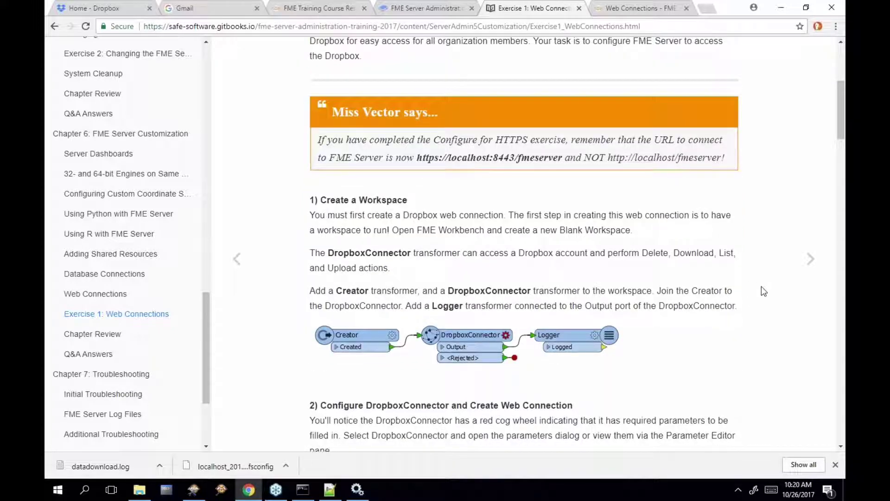
pyautogui.scroll(-4, 763, 290)
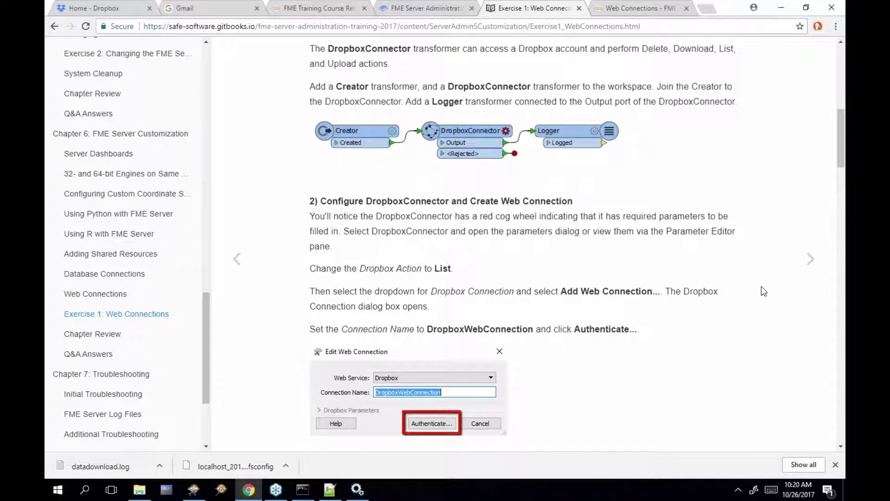
pyautogui.scroll(-5, 764, 291)
pyautogui.scroll(-3, 761, 287)
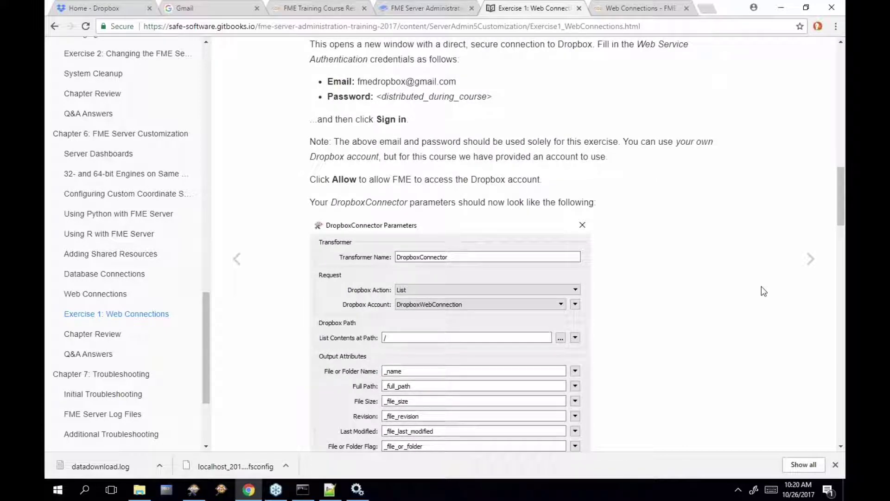
pyautogui.scroll(-8, 762, 287)
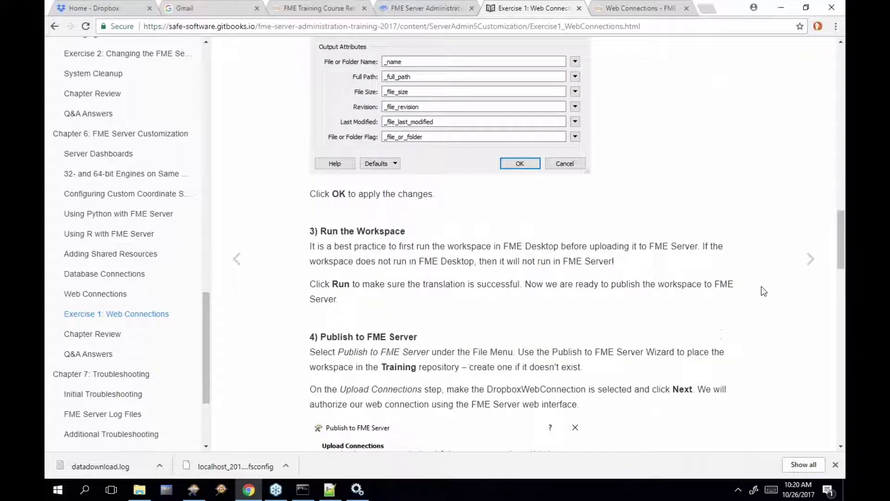
pyautogui.scroll(-2, 761, 290)
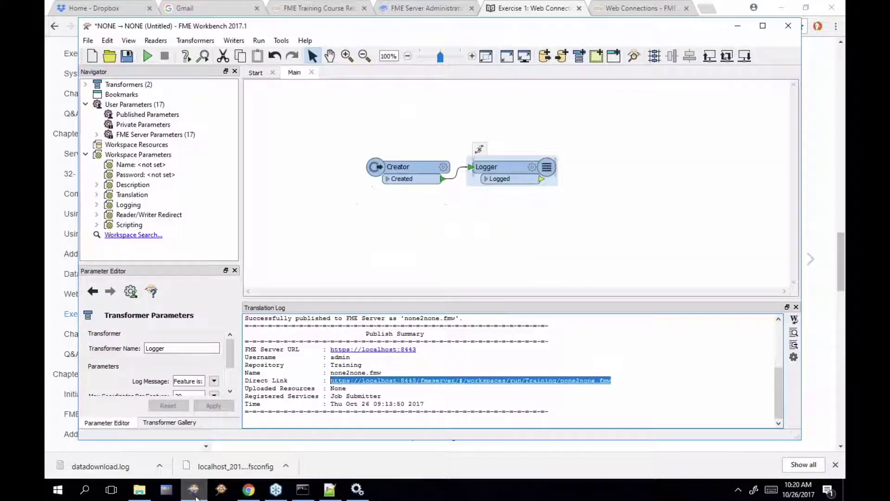
pyautogui.click(194, 489)
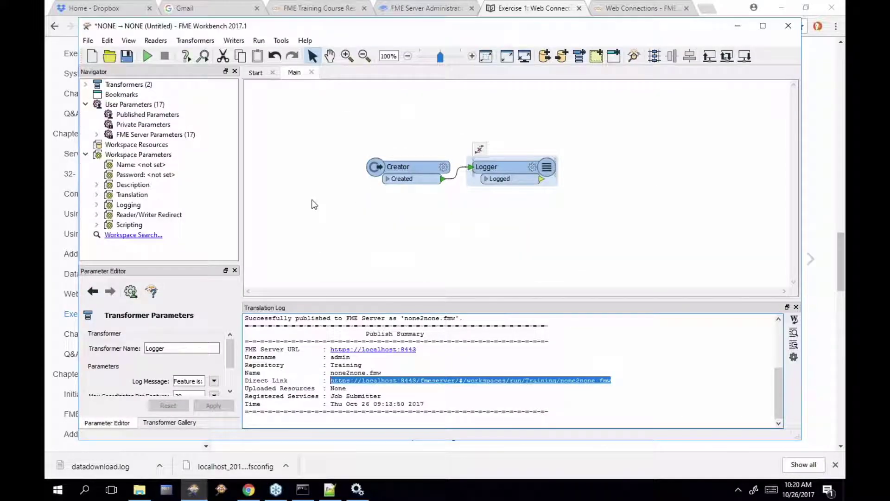
# From FME Options' Web Connections settings, open Manage Web Services to list Amazon, Dropbox and FME Server
pyautogui.click(282, 41)
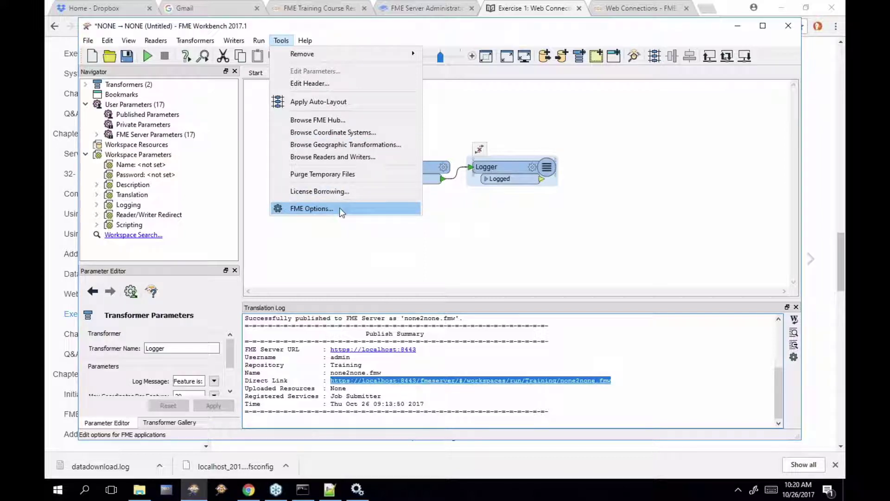
pyautogui.click(339, 208)
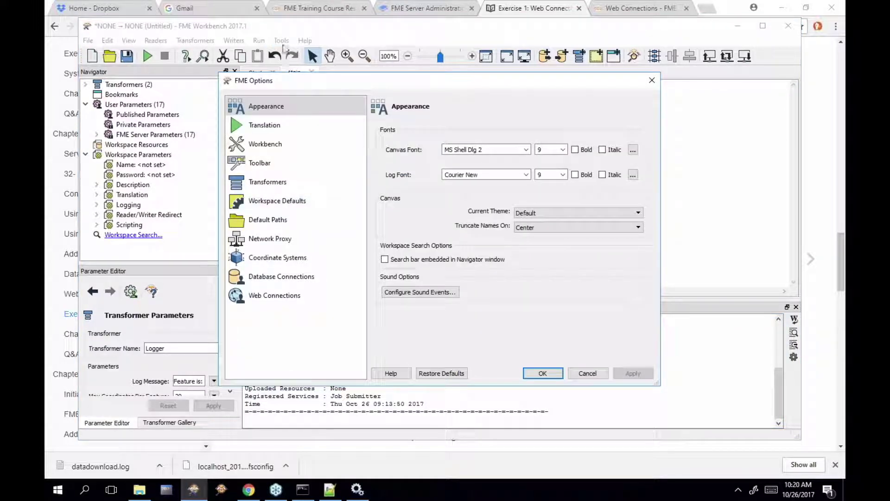
pyautogui.click(317, 292)
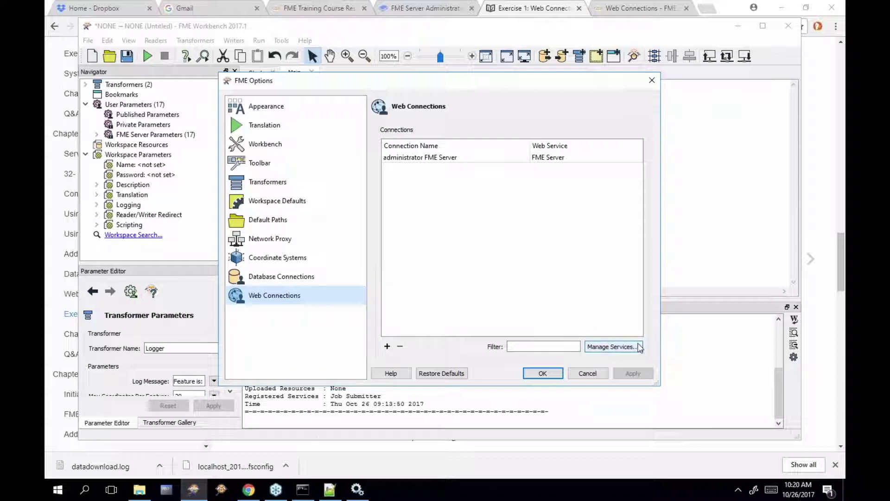
pyautogui.click(611, 347)
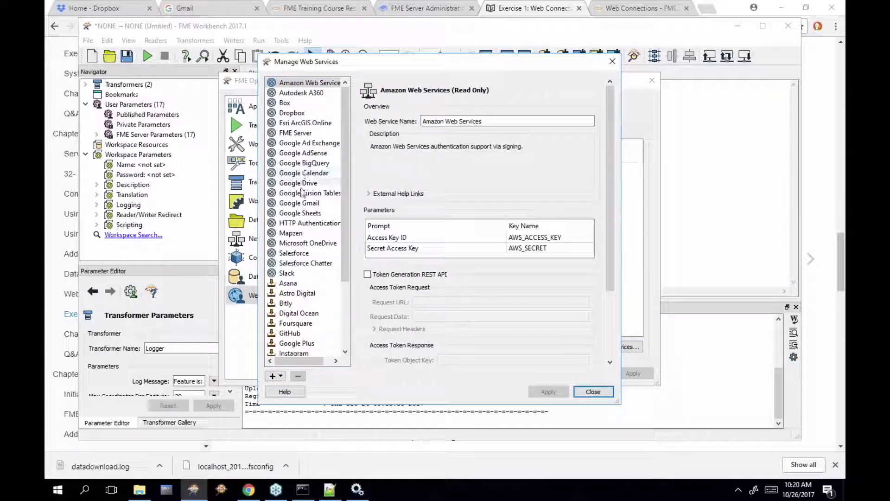
# Examine the Esri ArcGIS Online definition in an enlarged dialog with External Help Links expanded
pyautogui.click(315, 122)
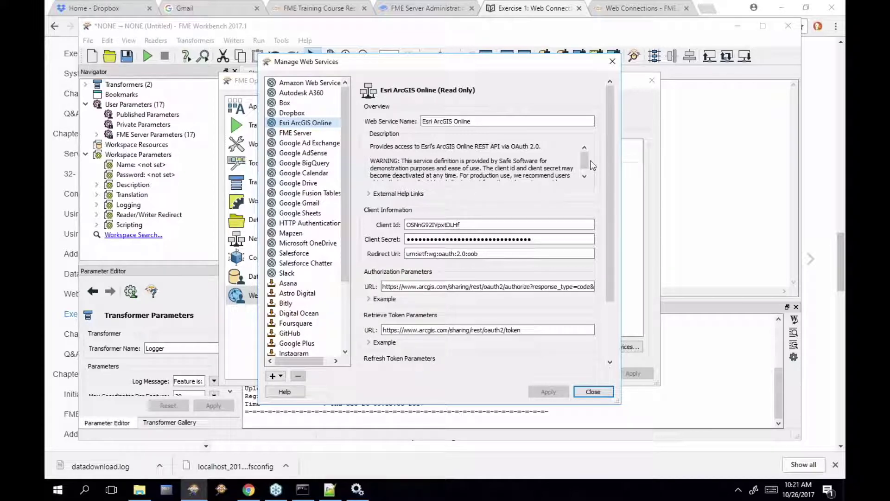
pyautogui.moveTo(589, 161); pyautogui.dragTo(589, 167)
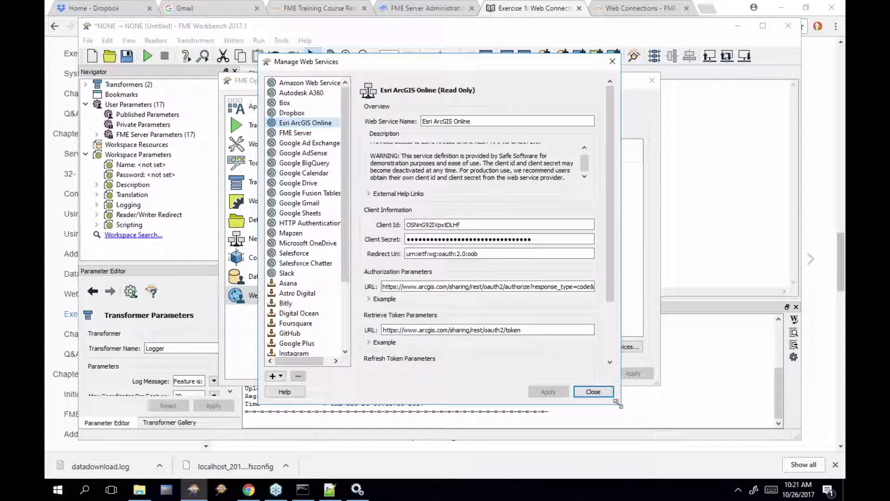
pyautogui.moveTo(619, 402); pyautogui.dragTo(642, 454)
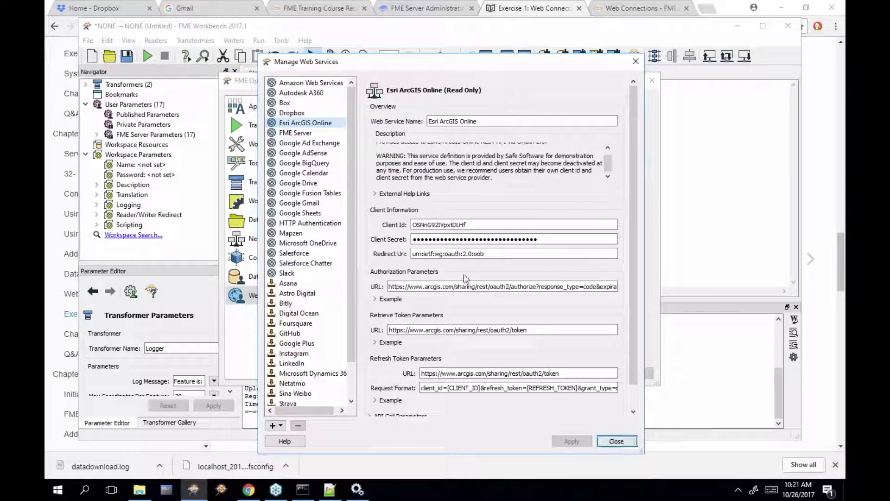
pyautogui.click(374, 194)
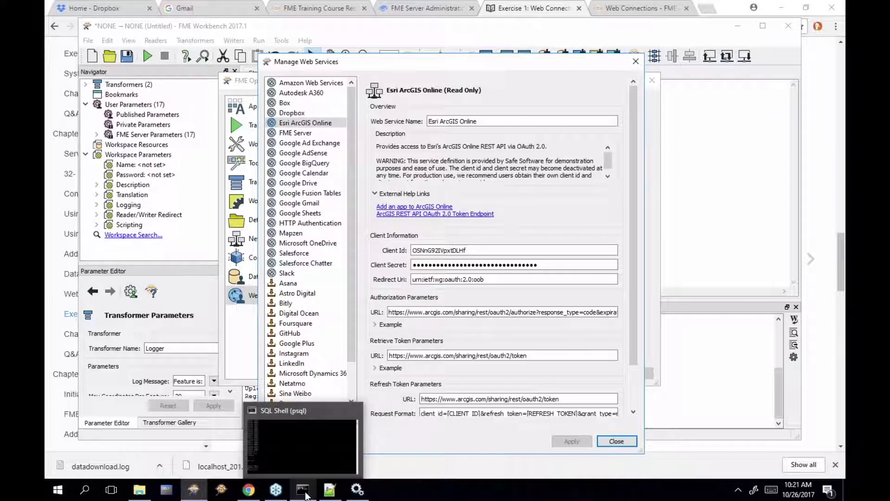
pyautogui.click(832, 366)
# On the Exercise 1: Web Connections page, highlight the End Workspace file path, then return to Workbench
pyautogui.click(811, 258)
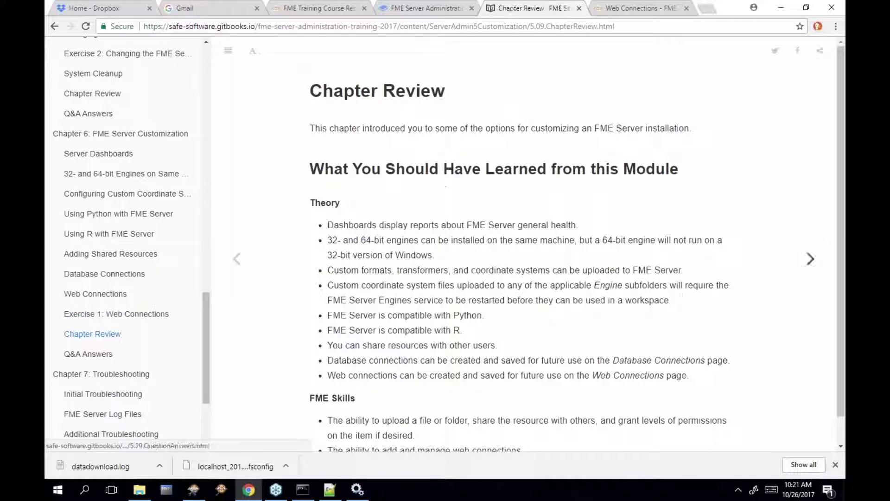
pyautogui.click(139, 314)
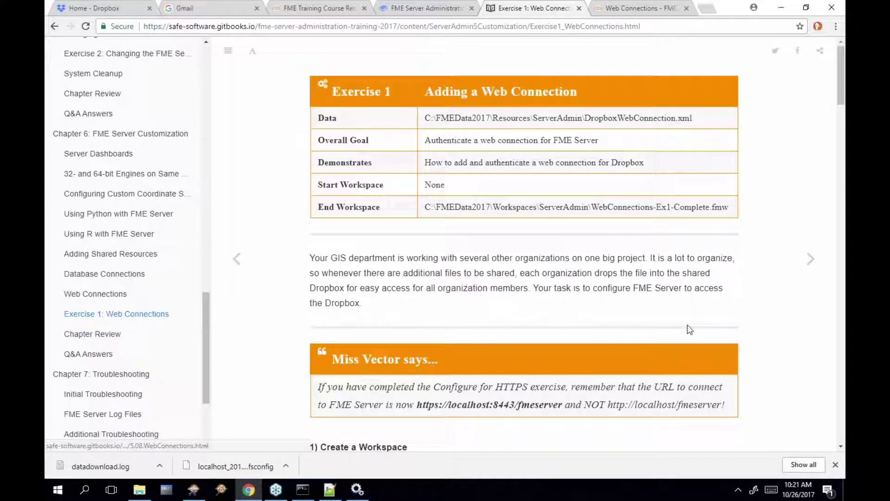
pyautogui.scroll(-1, 693, 219)
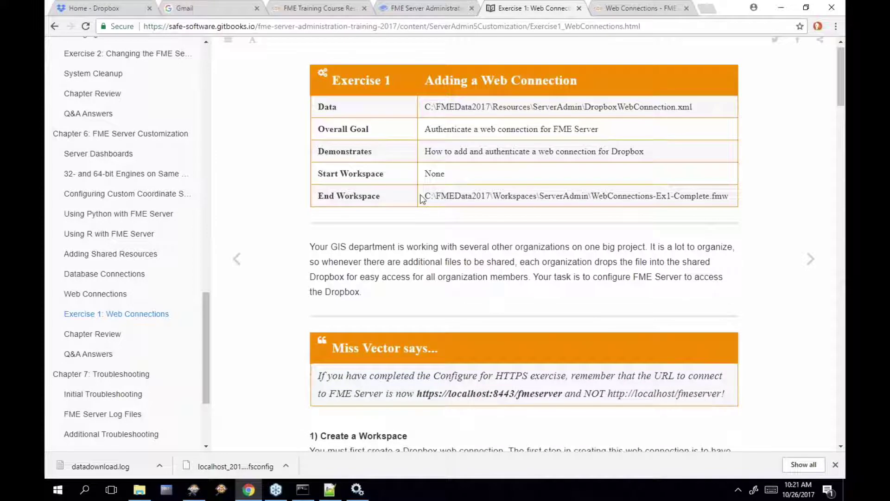
pyautogui.moveTo(425, 198); pyautogui.dragTo(729, 194)
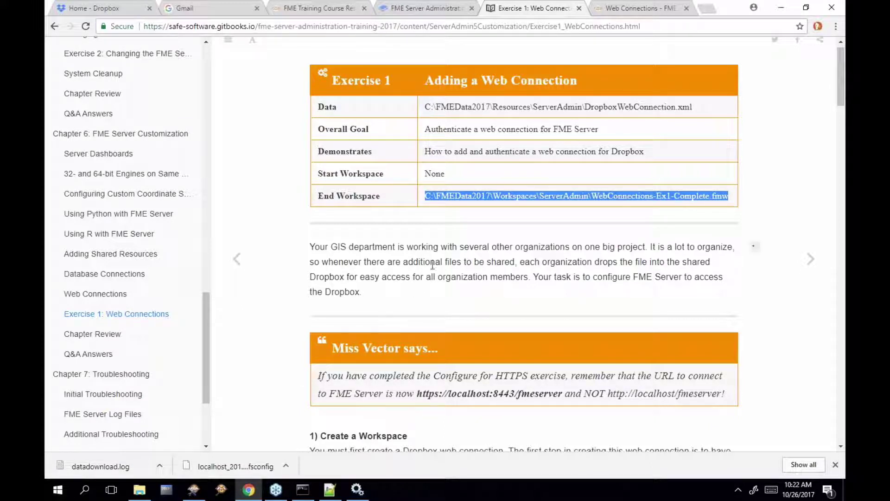
pyautogui.moveTo(194, 489)
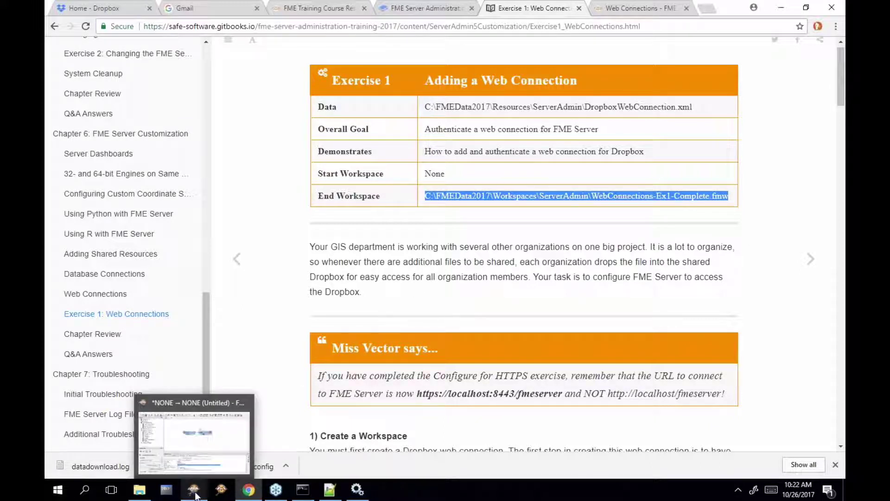
pyautogui.click(194, 441)
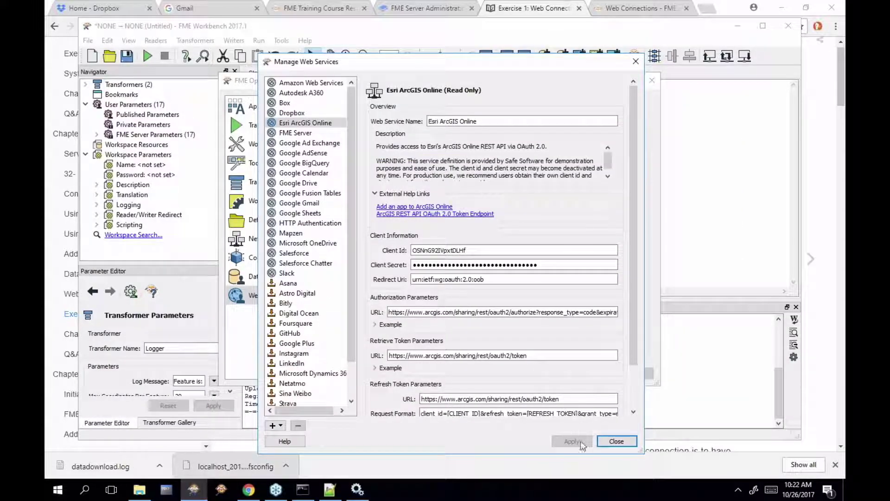
# Close Manage Web Services and FME Options, and start opening a workspace from the C: drive
pyautogui.click(616, 441)
pyautogui.click(598, 376)
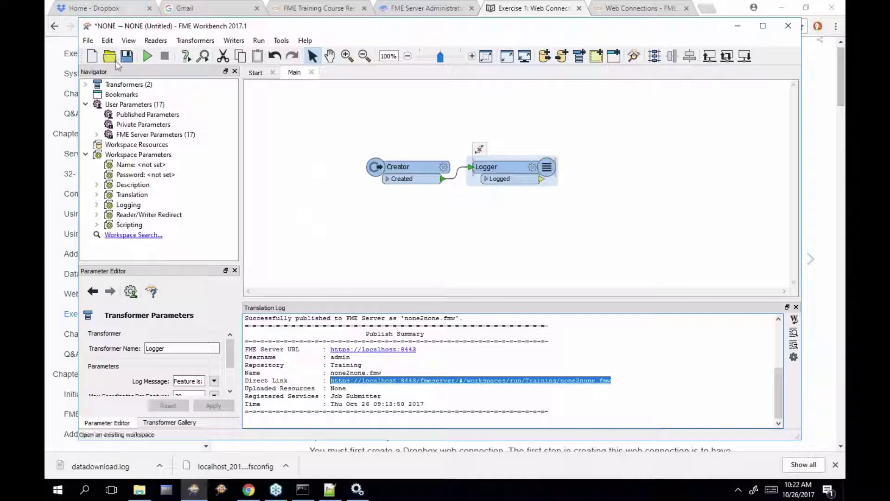
pyautogui.click(86, 41)
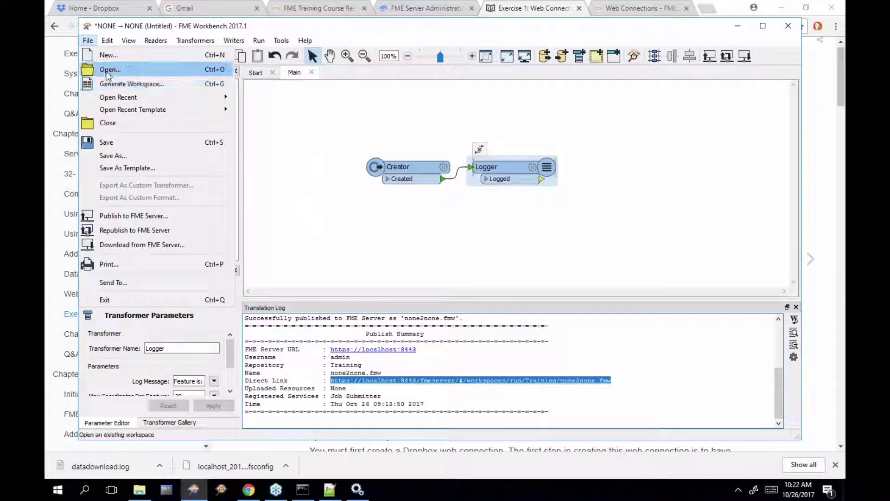
pyautogui.click(106, 68)
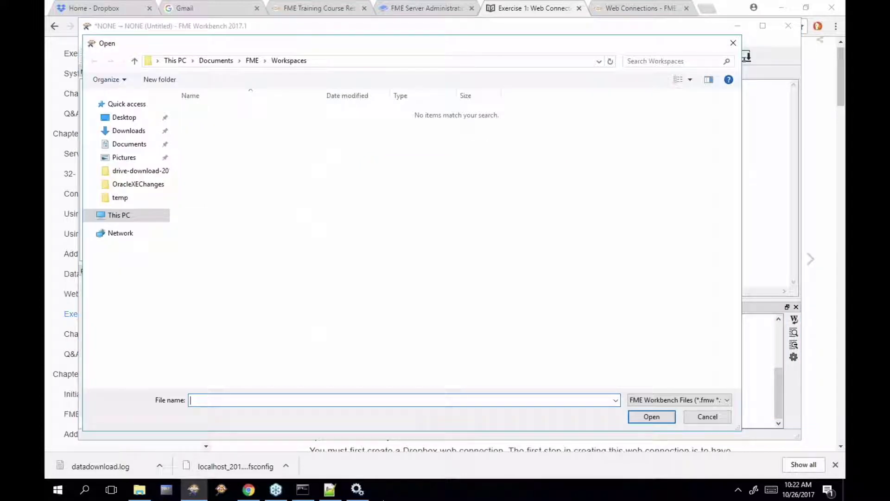
pyautogui.click(118, 215)
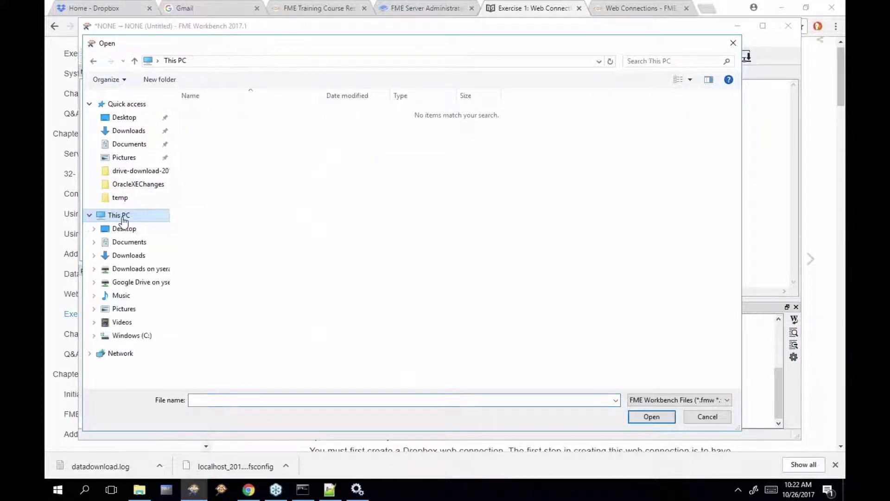
pyautogui.click(147, 337)
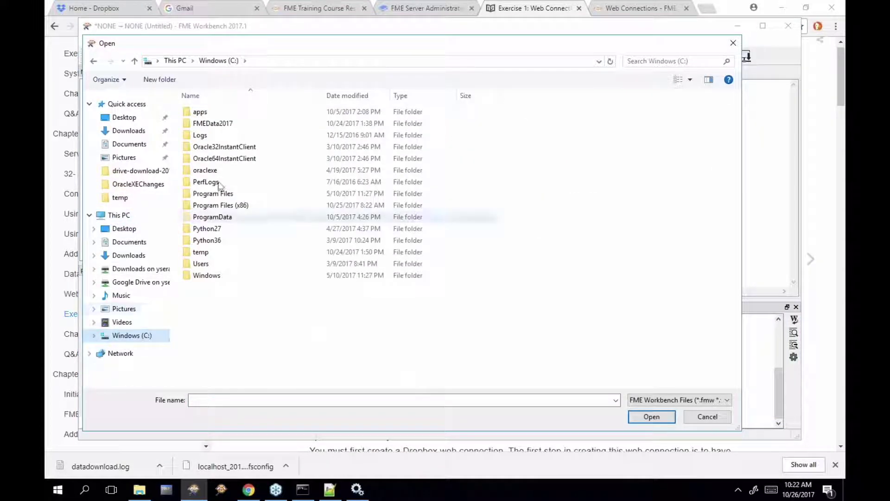
# Open WebConnections-Ex1-Complete.fmw from C:\FMEData2017\Workspaces\ServerAdmin without saving the untitled workspace
pyautogui.doubleClick(227, 124)
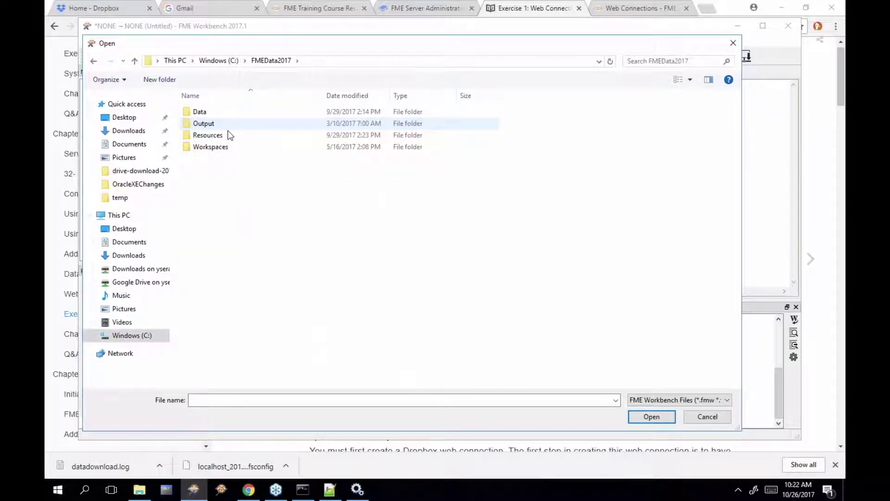
pyautogui.doubleClick(230, 150)
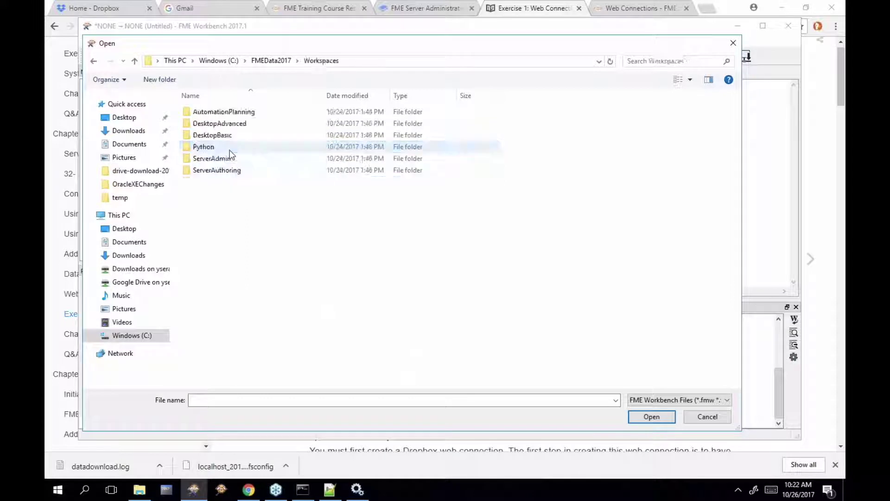
pyautogui.doubleClick(253, 159)
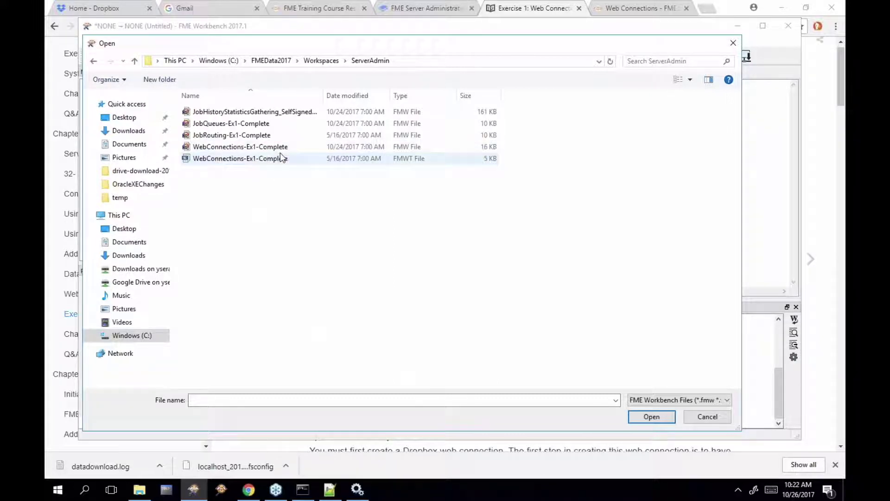
pyautogui.click(270, 148)
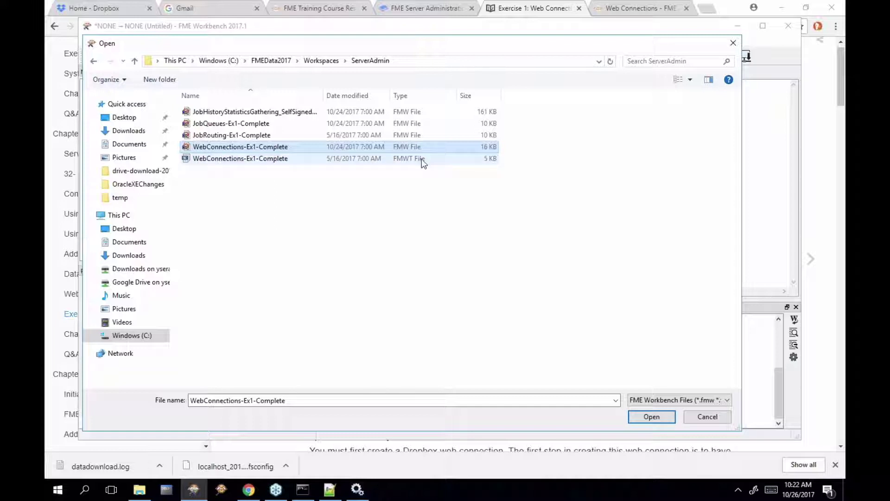
pyautogui.click(640, 417)
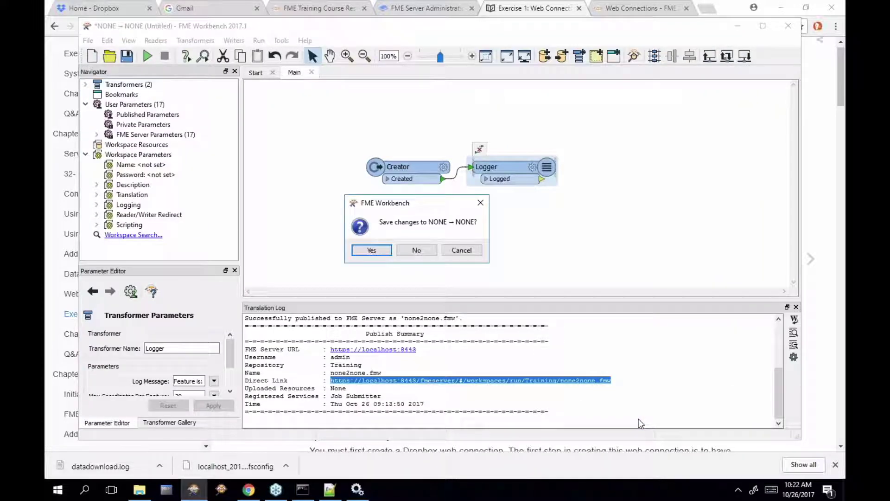
pyautogui.click(410, 251)
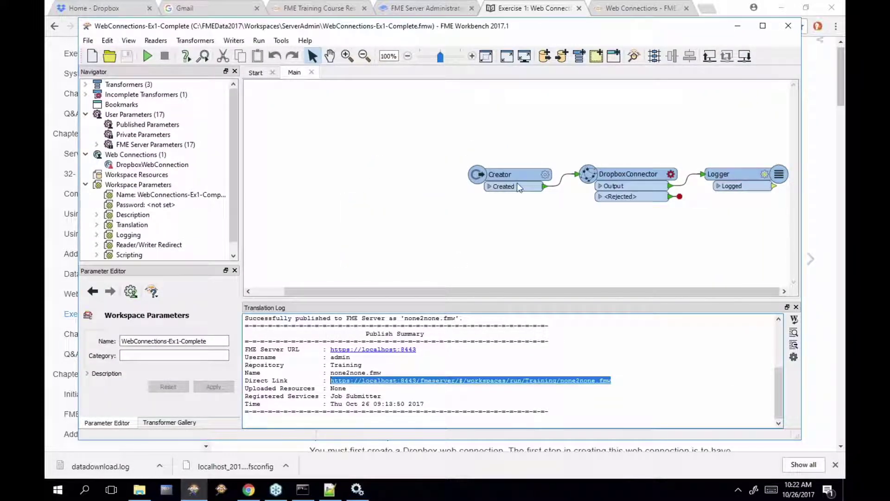
# Drag Creator, DropboxConnector and Logger closer together into a compact row on the canvas
pyautogui.moveTo(508, 173); pyautogui.dragTo(374, 153)
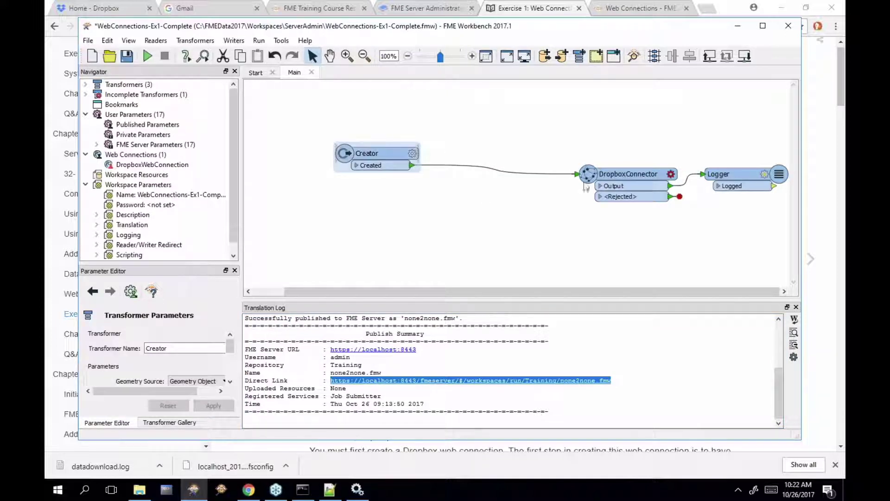
pyautogui.moveTo(659, 175); pyautogui.dragTo(534, 149)
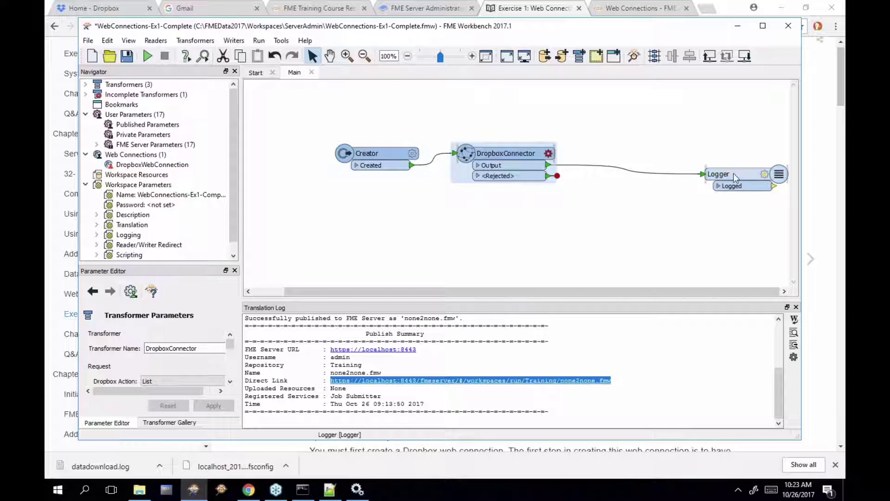
pyautogui.moveTo(734, 173); pyautogui.dragTo(619, 146)
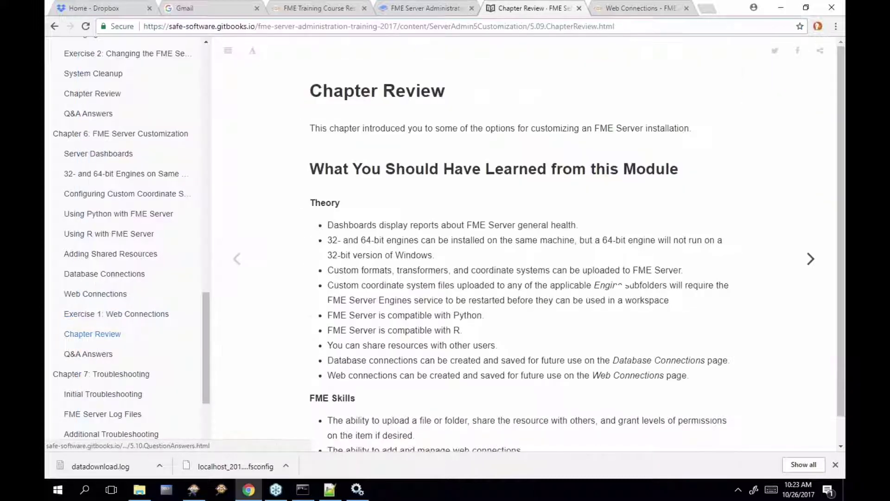
# Review Exercise 1 step 2 on configuring the DropboxConnector, then return to FME Workbench
pyautogui.click(236, 259)
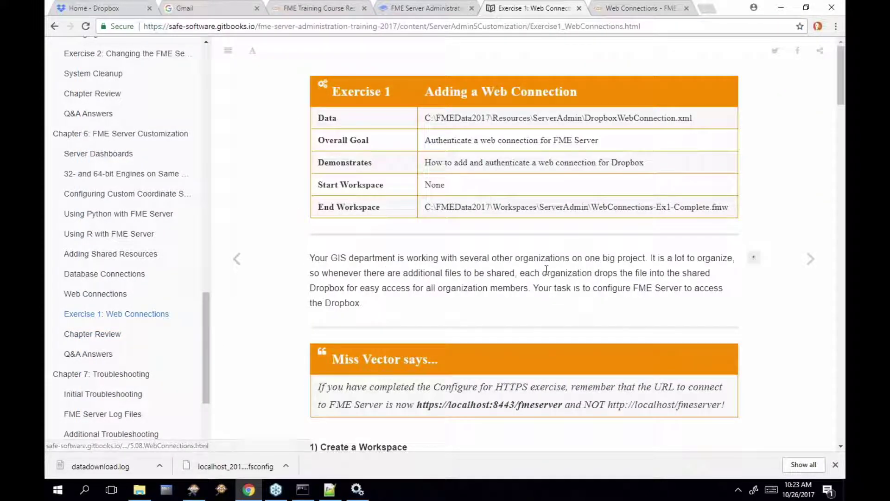
pyautogui.scroll(-5, 754, 280)
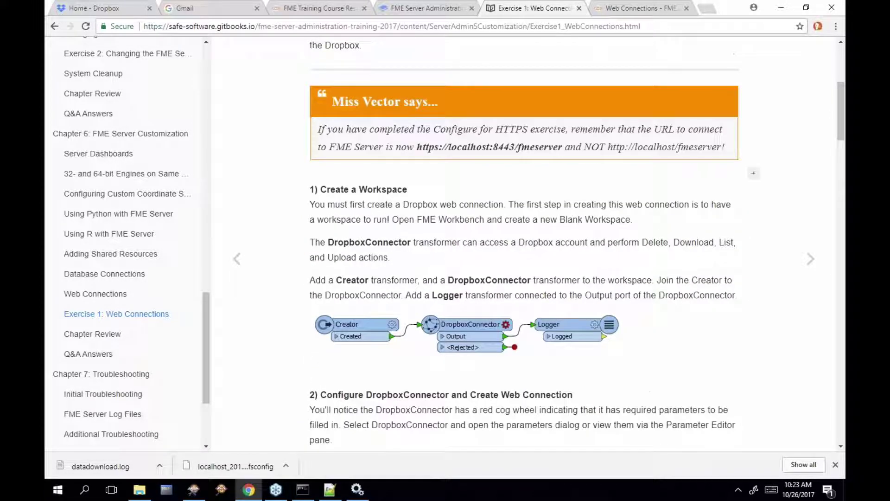
pyautogui.scroll(-4, 397, 361)
pyautogui.scroll(-2, 396, 361)
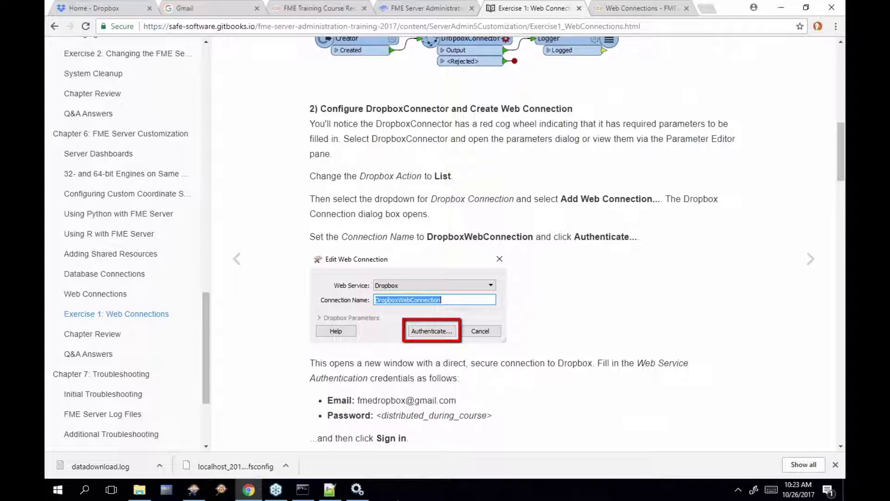
pyautogui.click(200, 493)
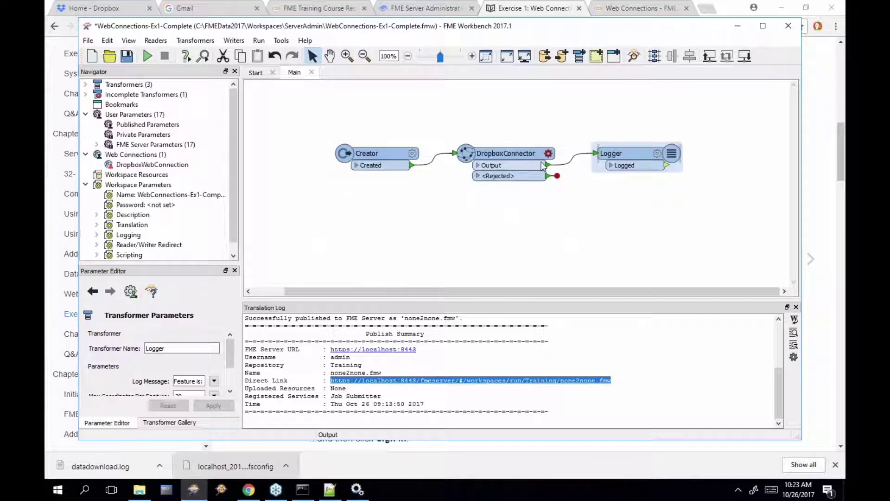
# In the DropboxConnector parameters, choose Add Web Connection from the Dropbox Account list
pyautogui.moveTo(550, 154)
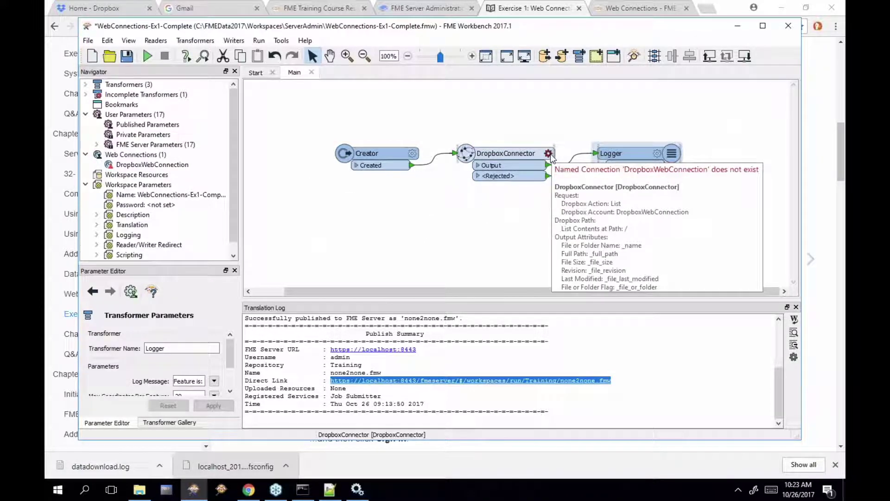
pyautogui.click(549, 154)
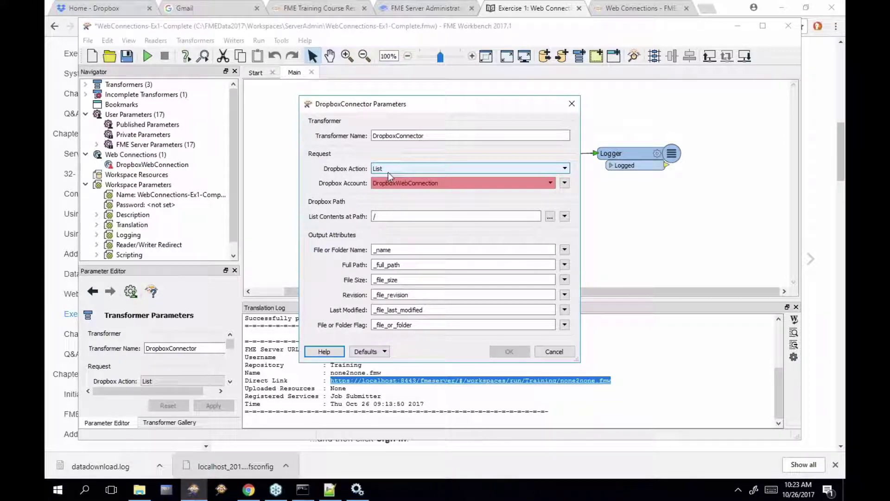
pyautogui.click(422, 182)
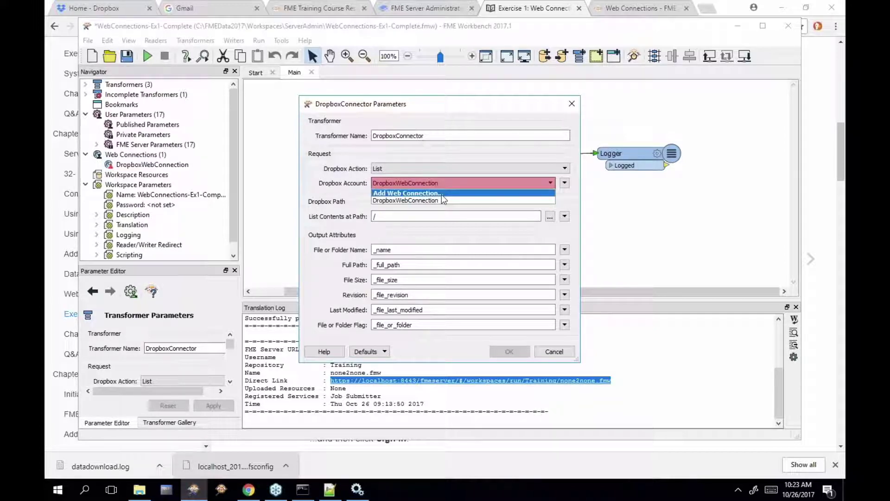
pyautogui.click(442, 194)
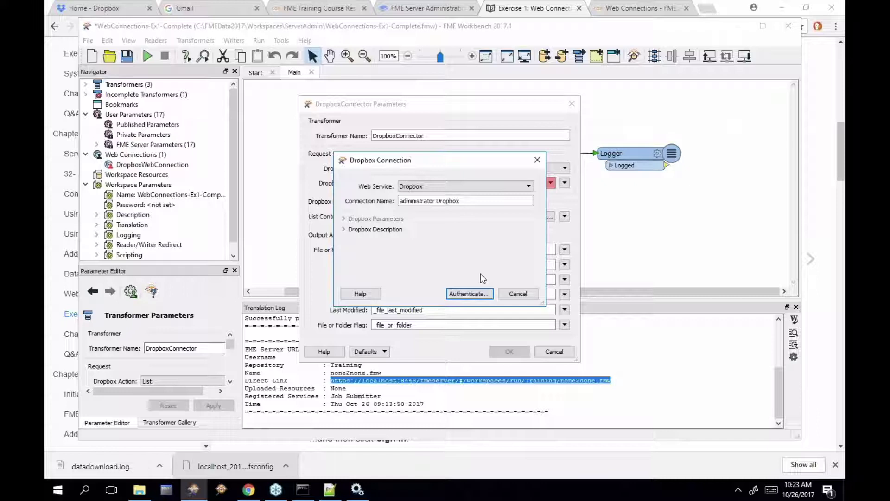
# Expand the Dropbox description and launch Dropbox authentication for the new connection
pyautogui.click(343, 229)
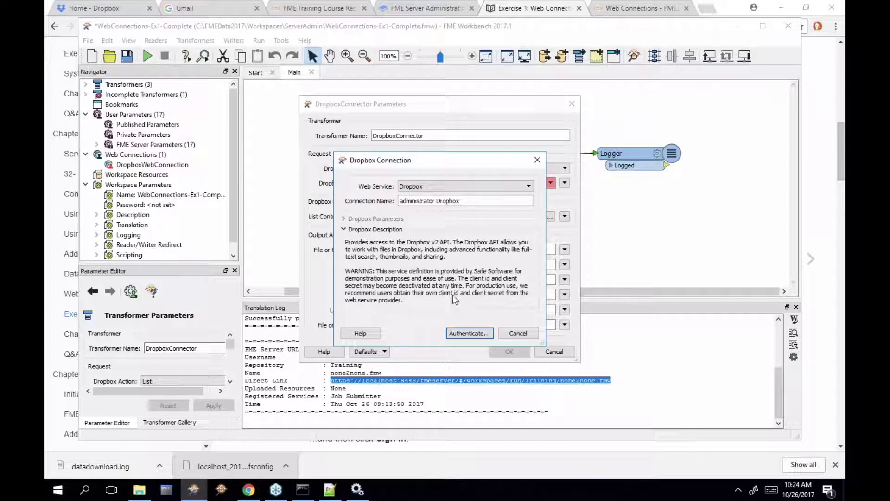
pyautogui.click(476, 333)
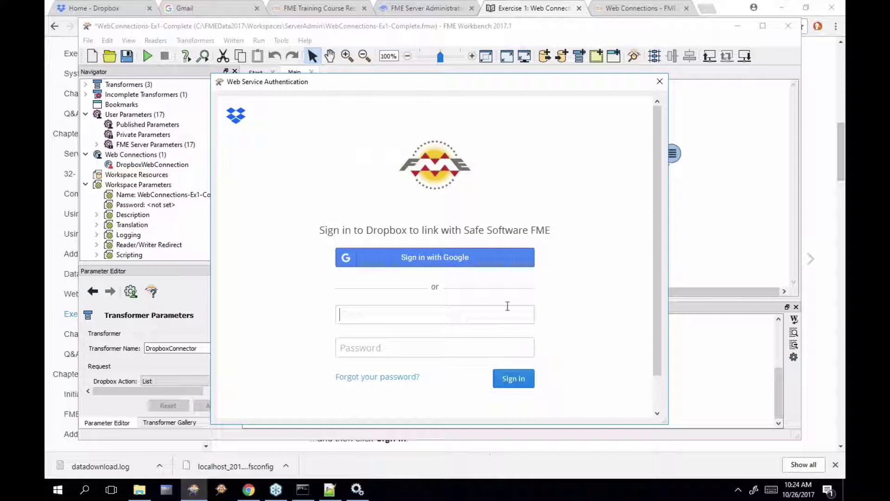
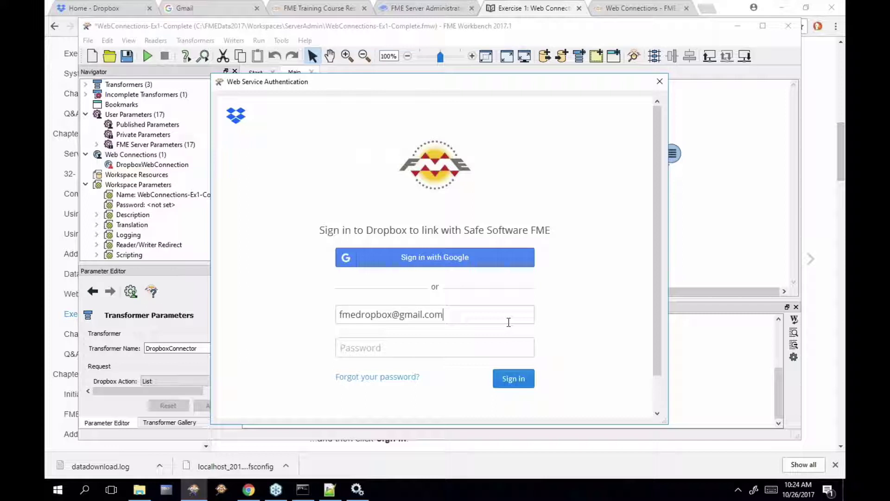
# Sign in to Dropbox with the account e-mail and password, then allow FME access
pyautogui.moveTo(330, 489)
pyautogui.click(453, 343)
pyautogui.hotkey('ctrl', 'v')
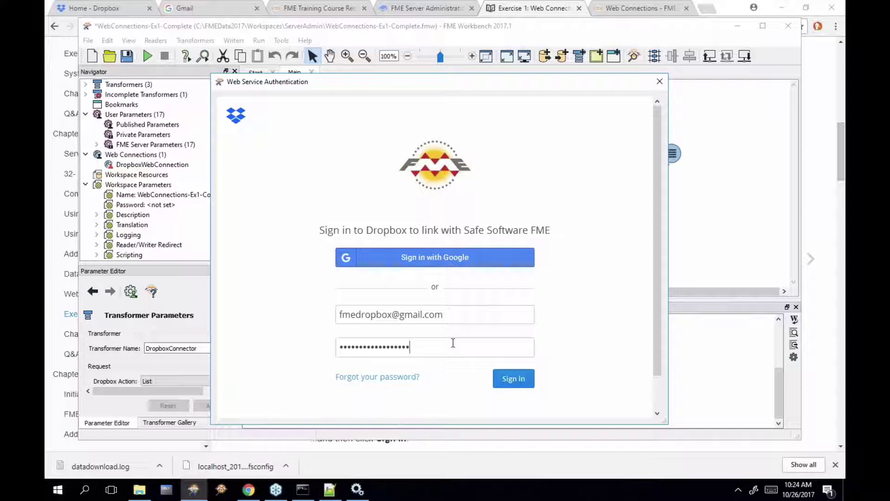
pyautogui.click(514, 380)
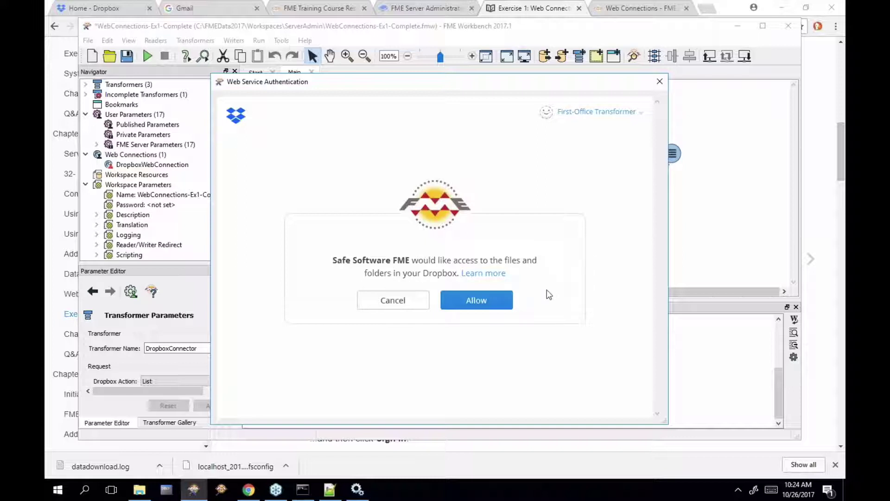
pyautogui.click(494, 306)
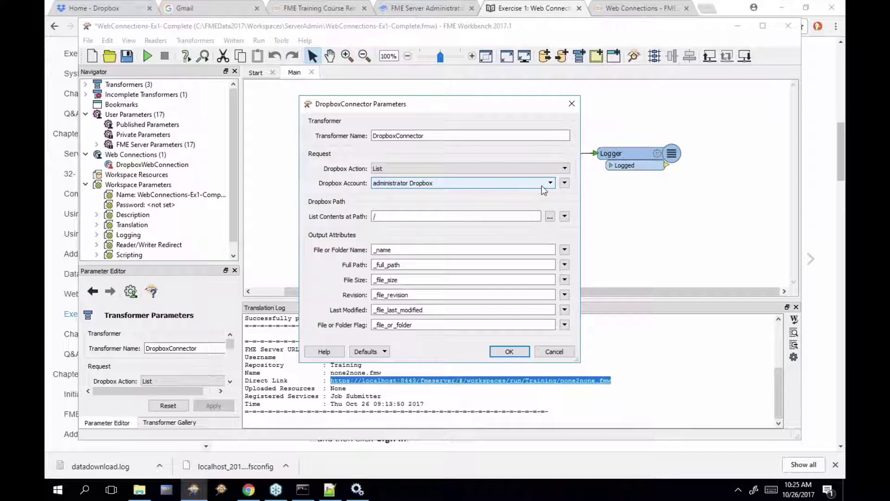
# Confirm the DropboxConnector settings and run the workspace, dismissing the invalid-fields warning
pyautogui.click(521, 351)
pyautogui.click(146, 57)
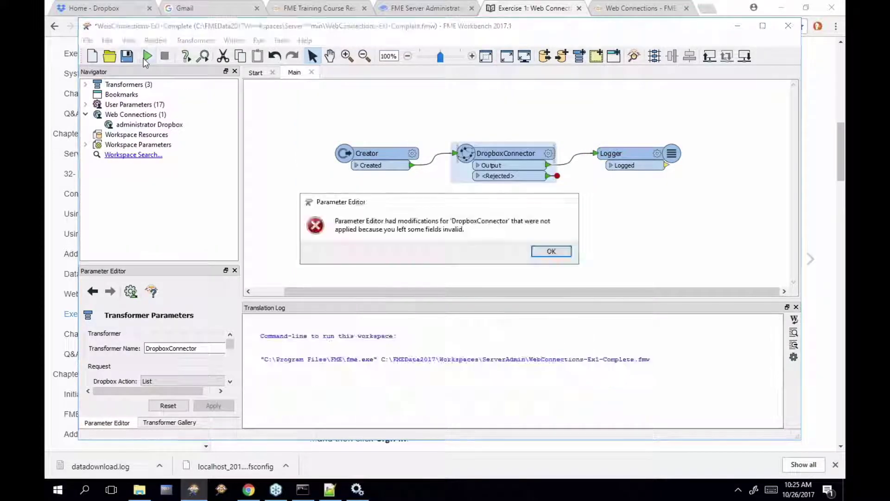
pyautogui.click(552, 251)
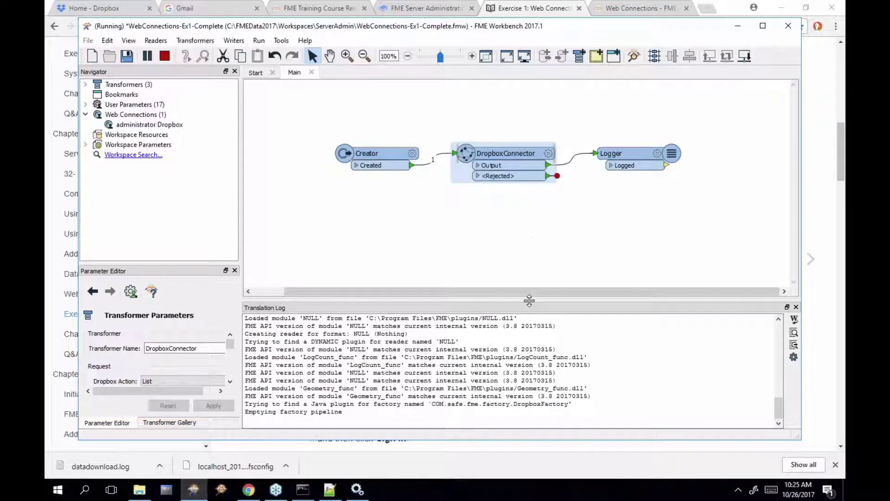
# Enlarge and review the Translation Log listing Dropbox files like web.xml, then return to the exercise page
pyautogui.moveTo(532, 299); pyautogui.dragTo(533, 194)
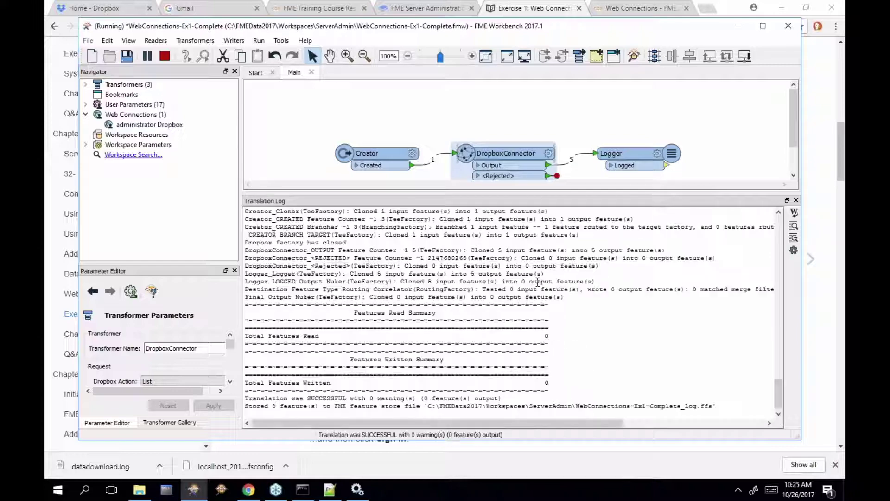
pyautogui.scroll(7, 481, 303)
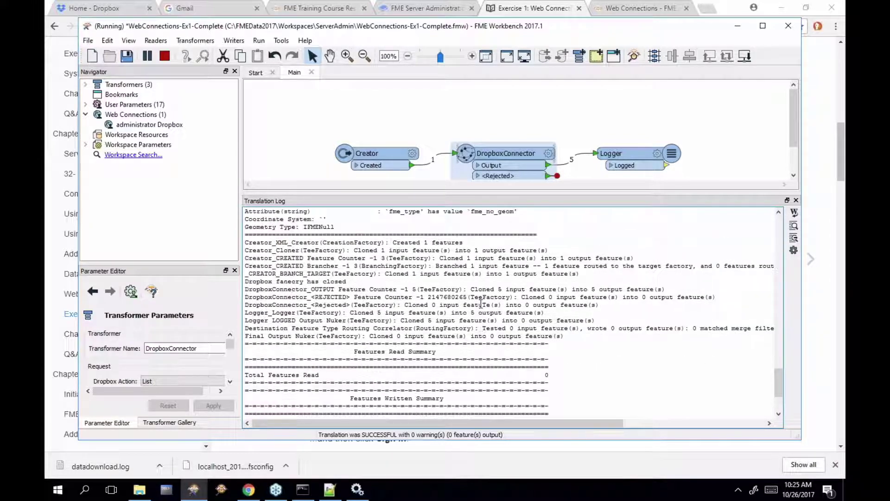
pyautogui.scroll(1, 481, 304)
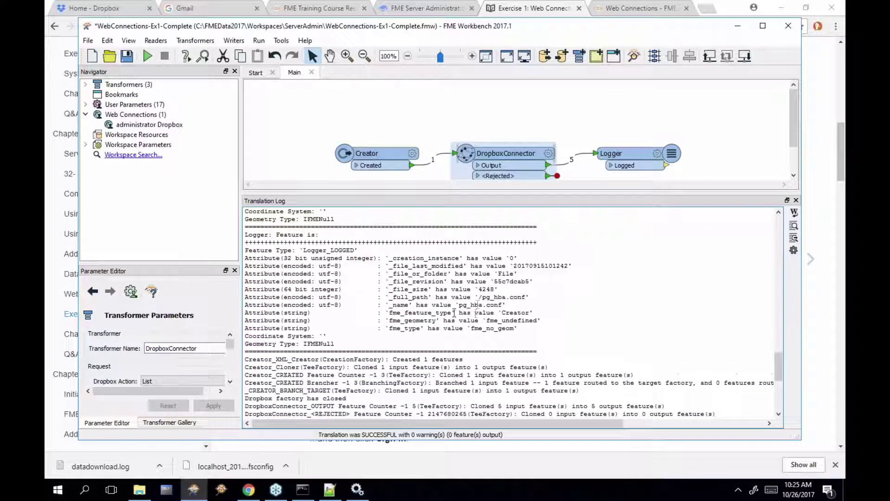
pyautogui.moveTo(482, 296); pyautogui.dragTo(528, 297)
pyautogui.scroll(2, 527, 296)
pyautogui.scroll(1, 528, 297)
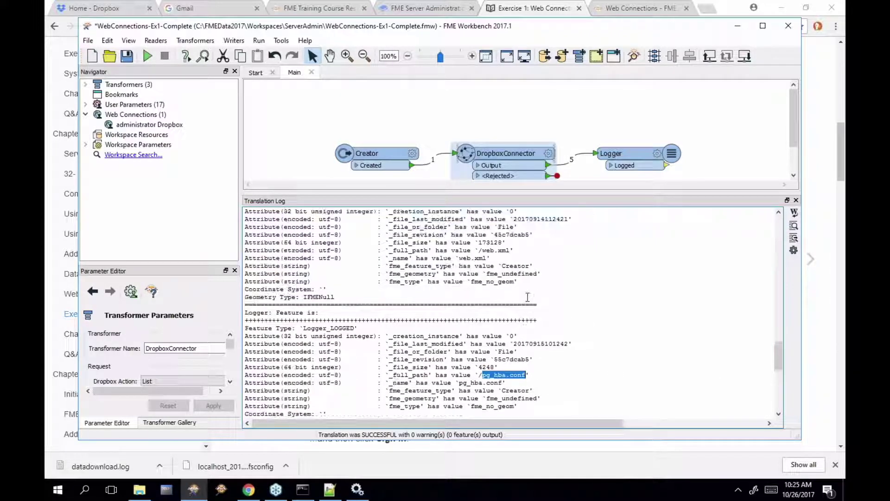
pyautogui.moveTo(483, 259); pyautogui.dragTo(511, 258)
pyautogui.click(648, 307)
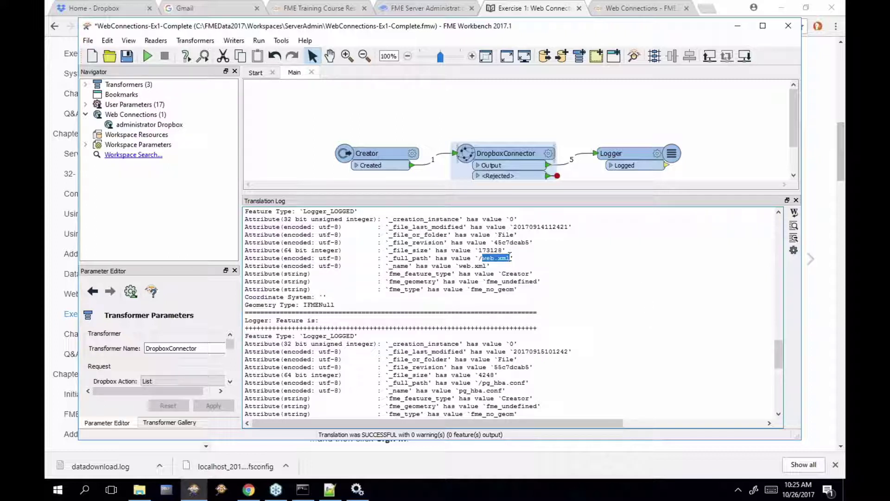
pyautogui.moveTo(536, 156)
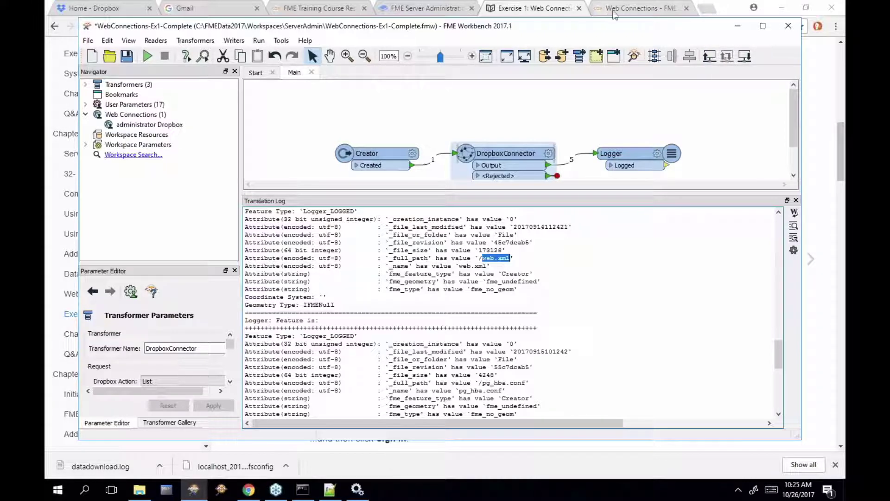
pyautogui.click(635, 8)
pyautogui.click(539, 10)
# Scroll the manual down to step 4, Publish to FME Server, then return to FME Workbench
pyautogui.scroll(-9, 489, 337)
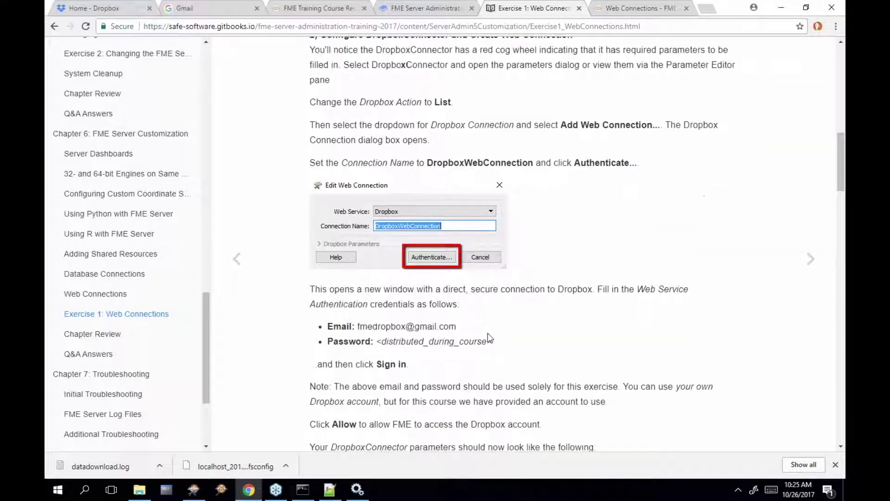
pyautogui.scroll(-8, 489, 337)
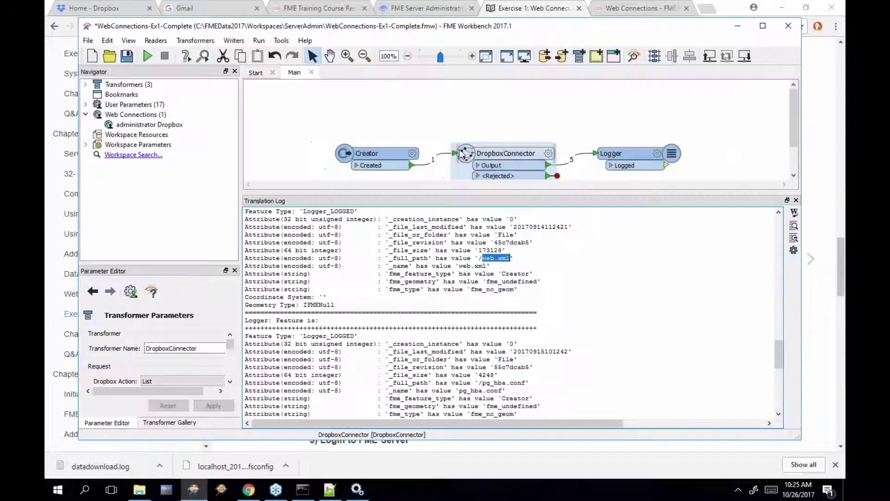
pyautogui.click(193, 493)
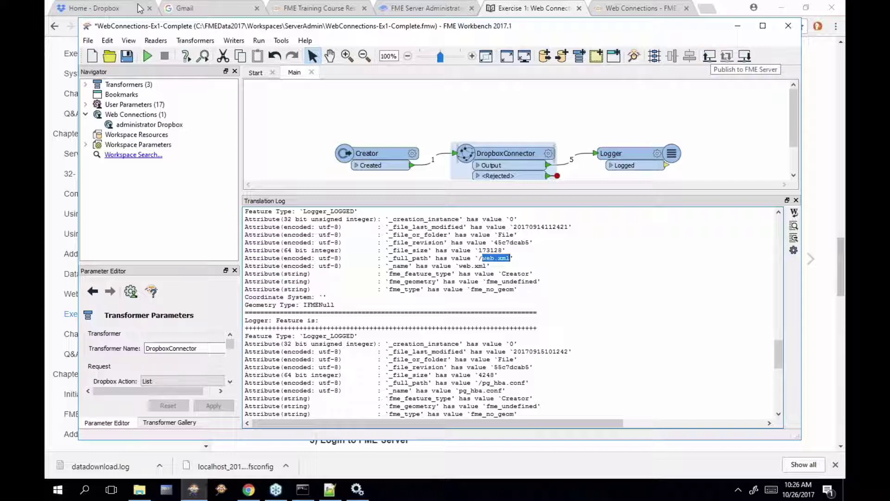
# Start publishing the workspace to FME Server using the administrator server connection
pyautogui.click(89, 42)
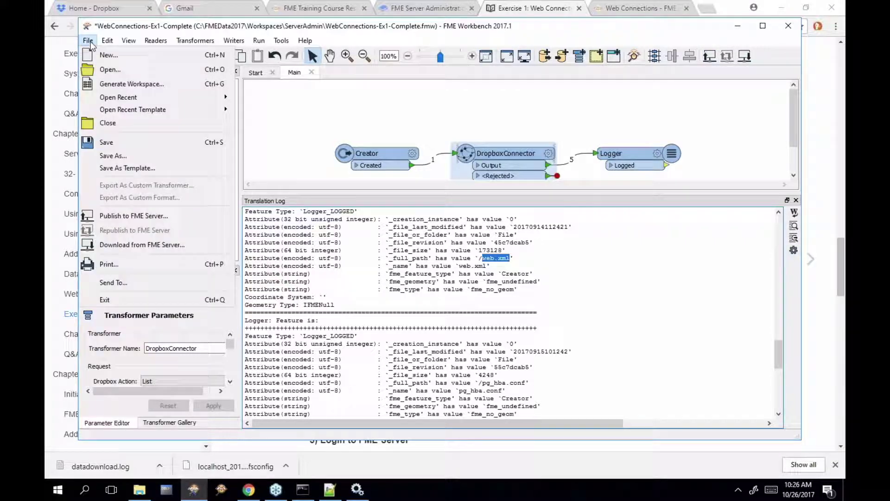
pyautogui.click(177, 217)
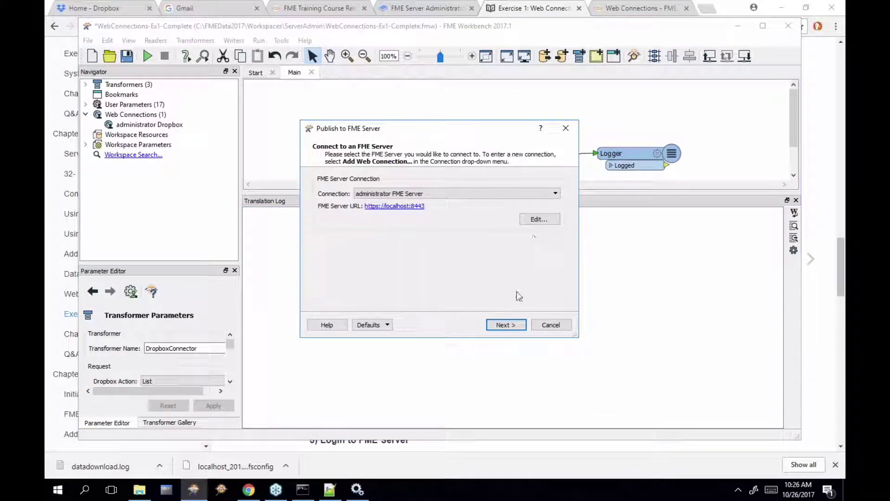
pyautogui.click(482, 193)
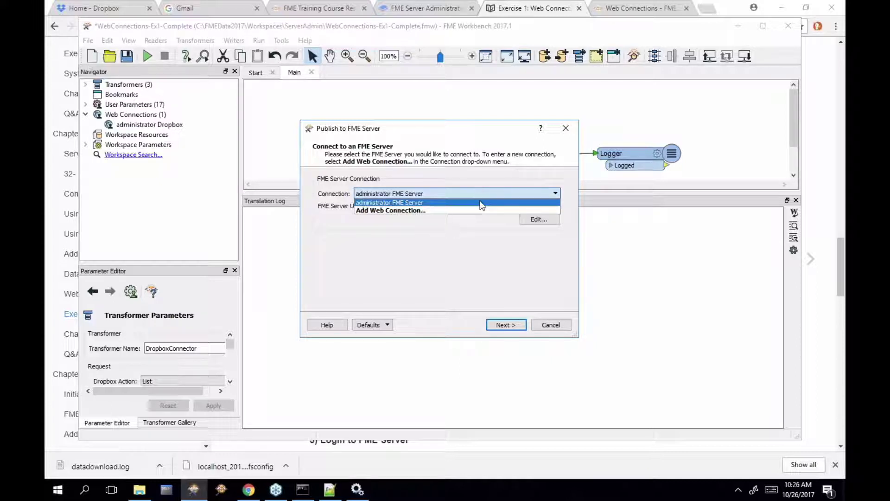
pyautogui.click(481, 202)
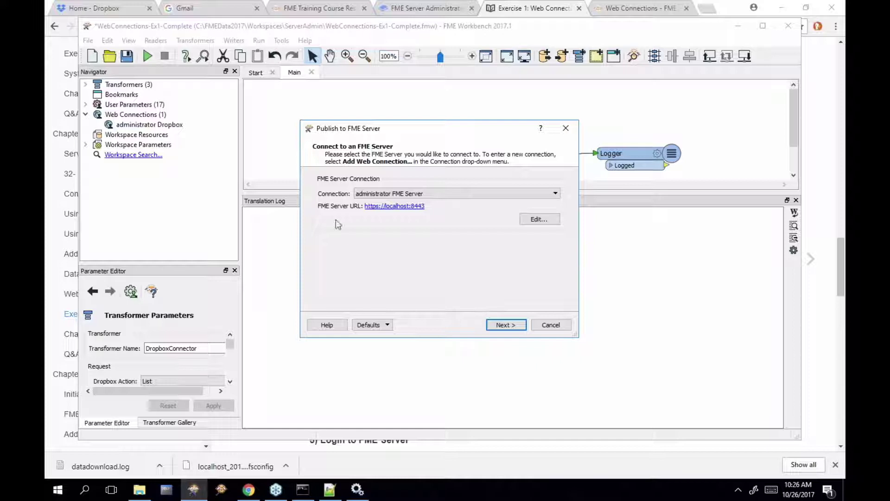
pyautogui.click(516, 325)
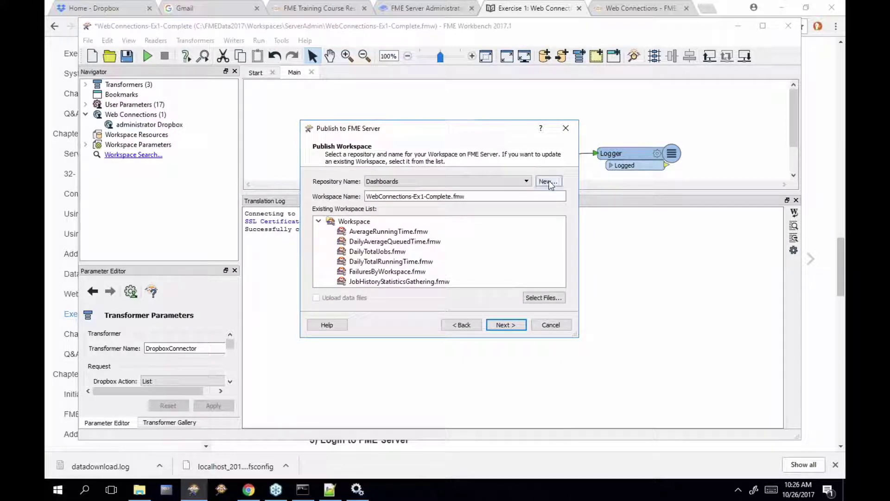
# Create a new repository named Training
pyautogui.click(548, 182)
pyautogui.write('Training')
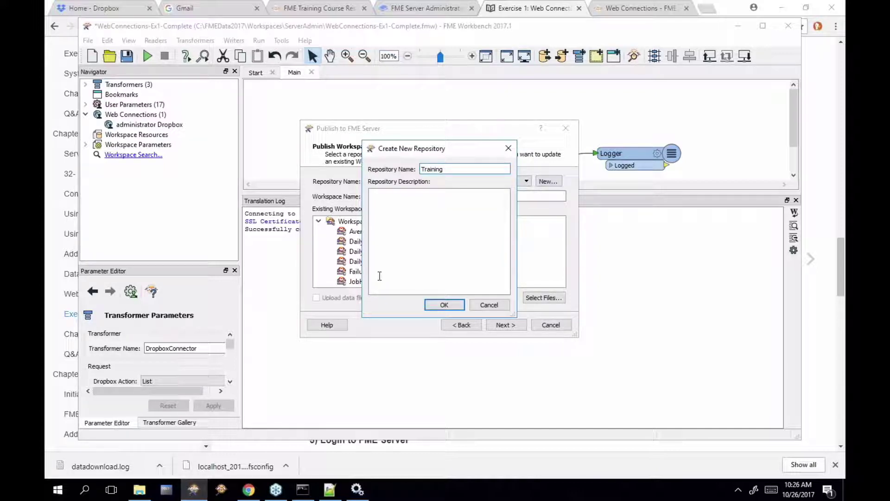
pyautogui.click(444, 304)
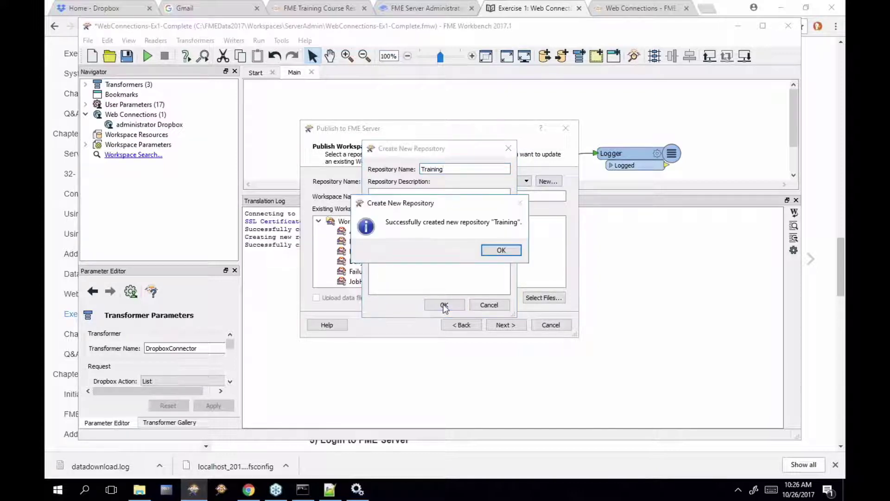
pyautogui.click(500, 250)
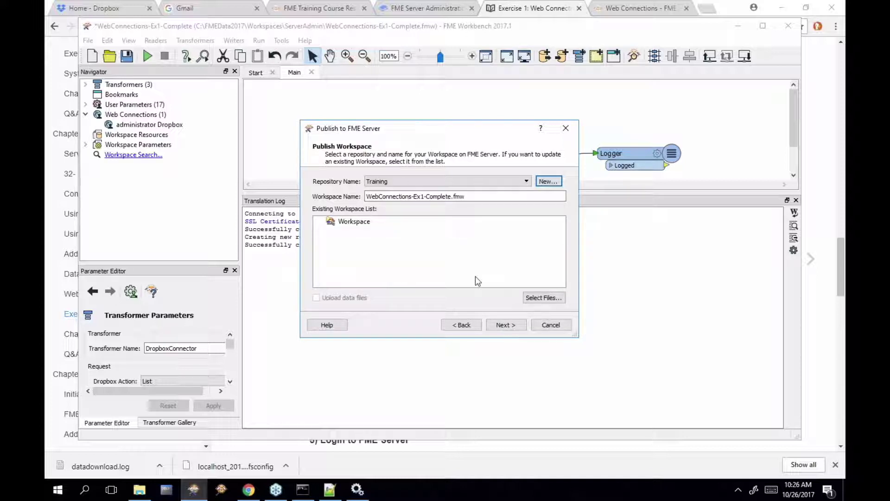
# Upload the administrator Dropbox connection and publish with the Job Submitter service
pyautogui.click(520, 326)
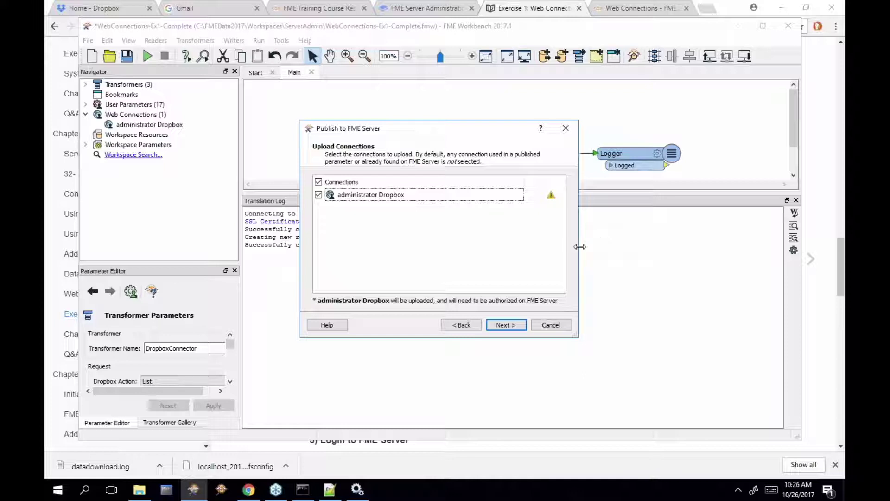
pyautogui.moveTo(578, 247); pyautogui.dragTo(602, 247)
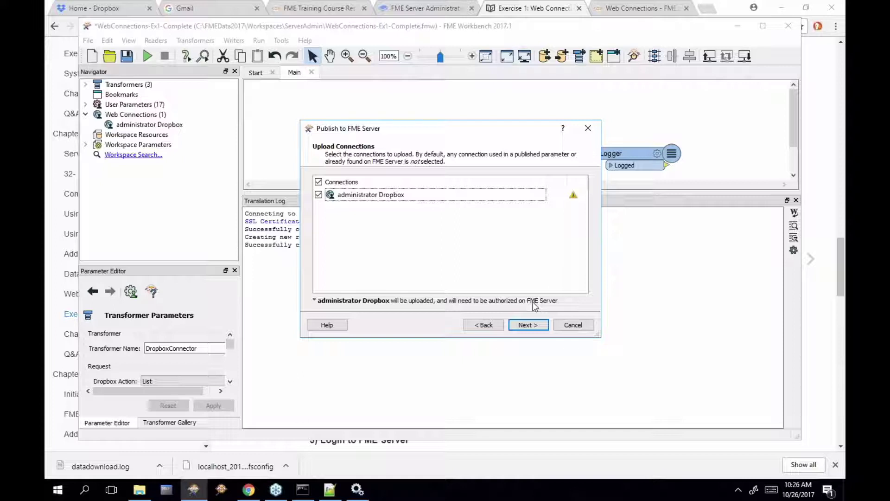
pyautogui.click(527, 325)
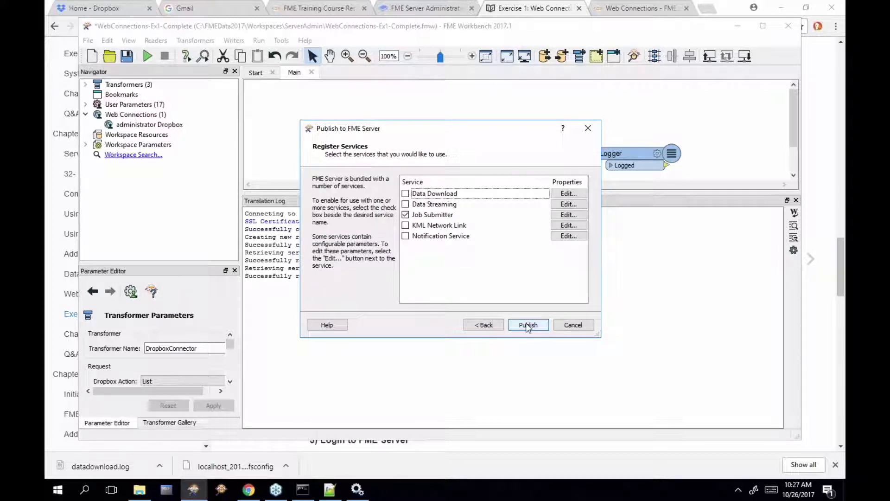
pyautogui.click(526, 325)
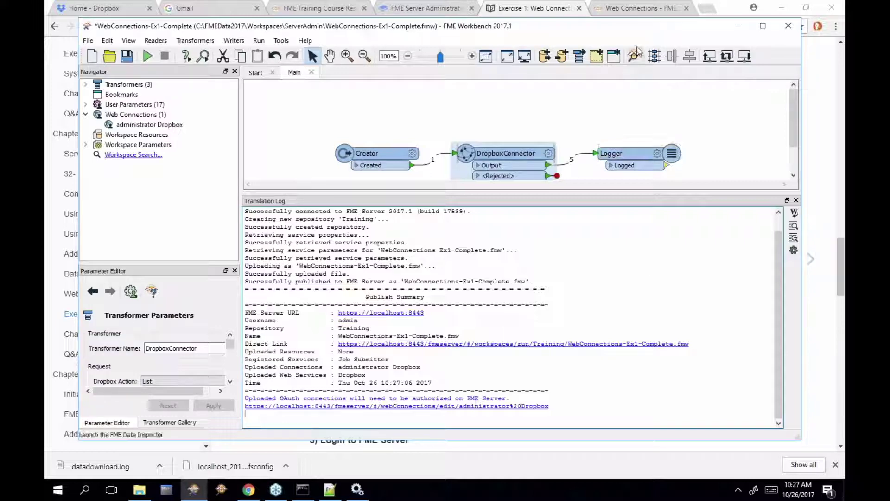
# Run the WebConnections-Ex1-Complete workspace from the Training repository on FME Server
pyautogui.click(653, 11)
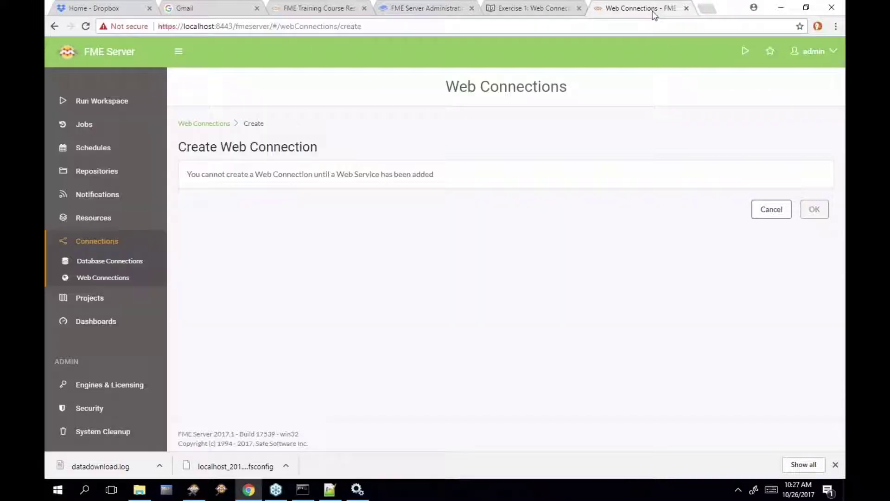
pyautogui.click(119, 102)
pyautogui.click(493, 158)
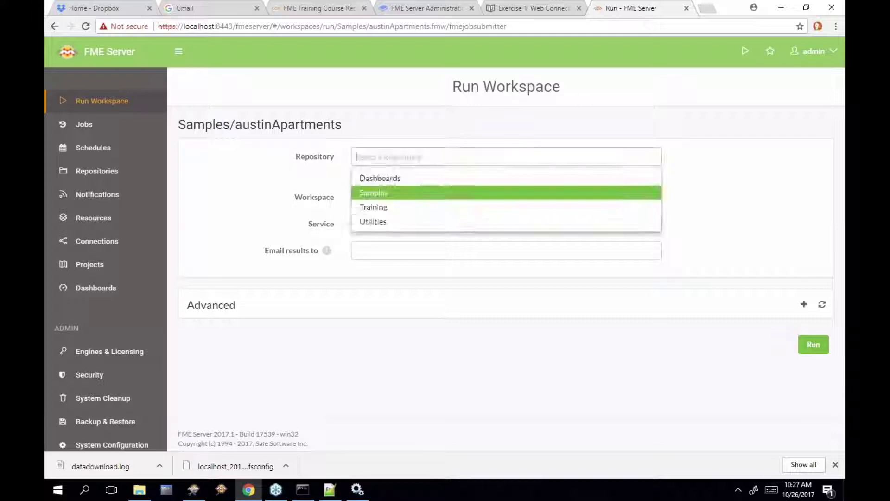
pyautogui.click(477, 208)
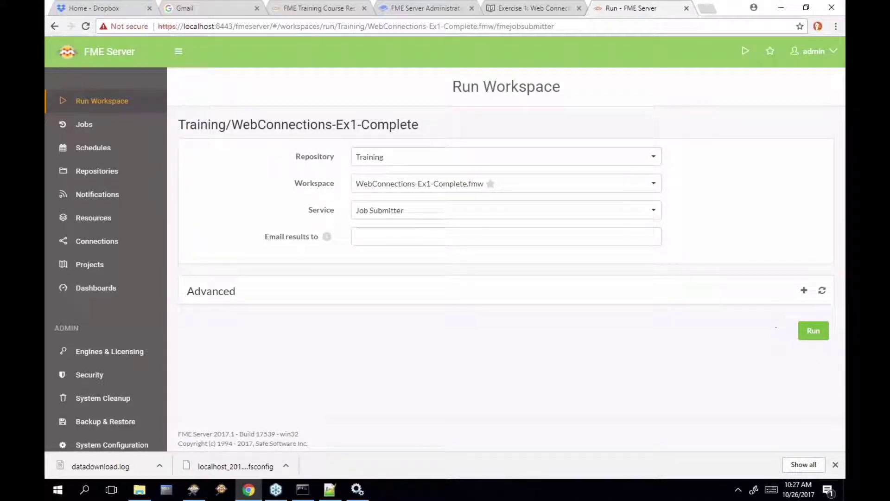
pyautogui.click(814, 331)
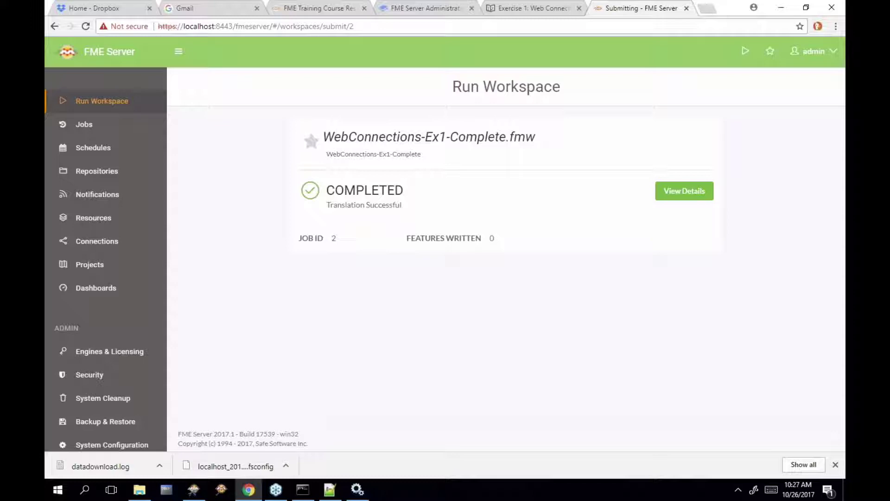
# Open the finished job's log and highlight the Dropbox invalid authorization error line
pyautogui.click(685, 191)
pyautogui.scroll(-4, 639, 221)
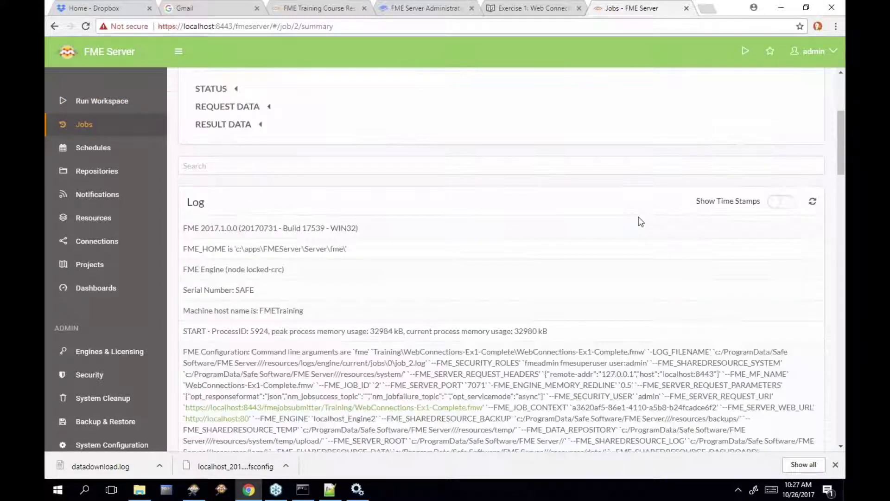
pyautogui.scroll(-15, 640, 221)
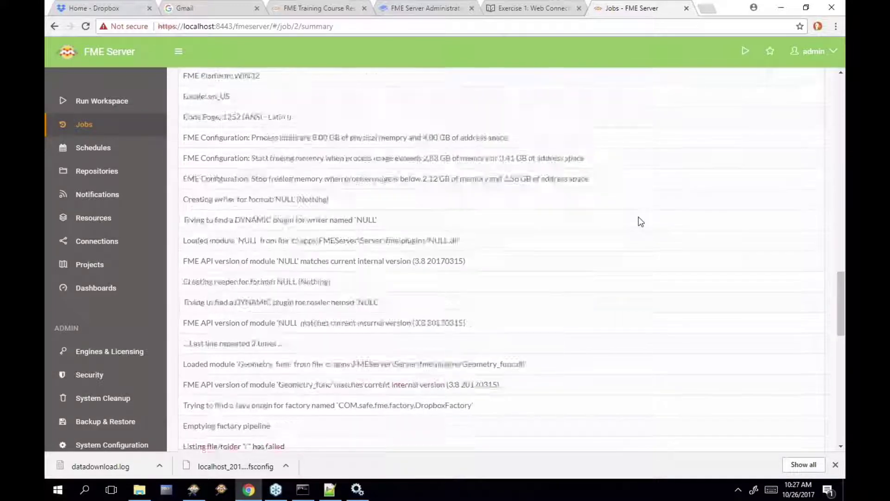
pyautogui.scroll(-4, 641, 222)
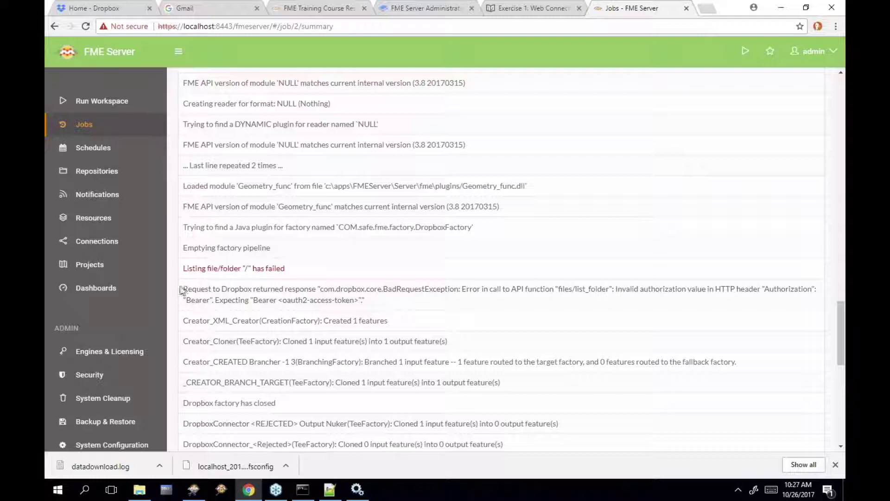
pyautogui.moveTo(180, 290); pyautogui.dragTo(371, 302)
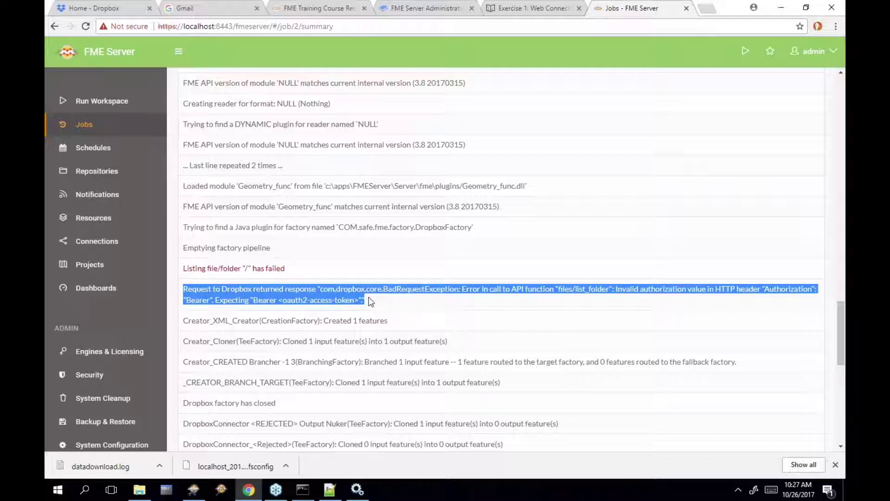
pyautogui.scroll(-1, 455, 292)
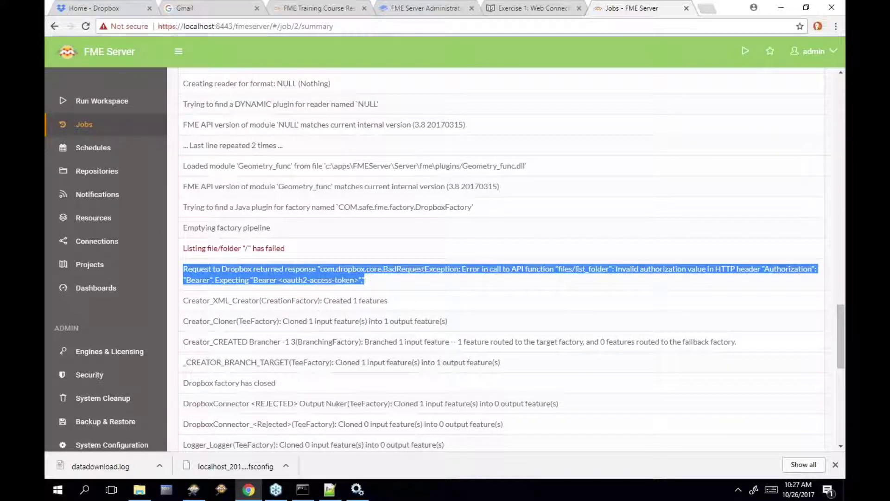
pyautogui.scroll(-2, 501, 260)
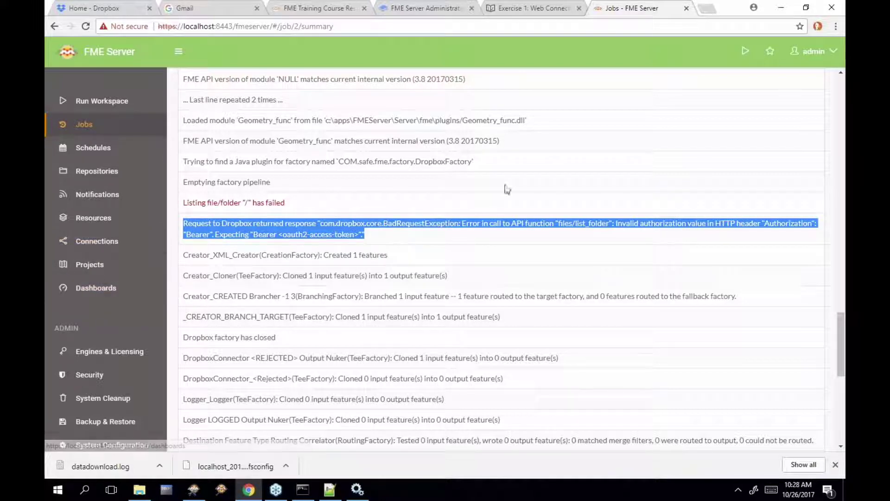
pyautogui.click(533, 8)
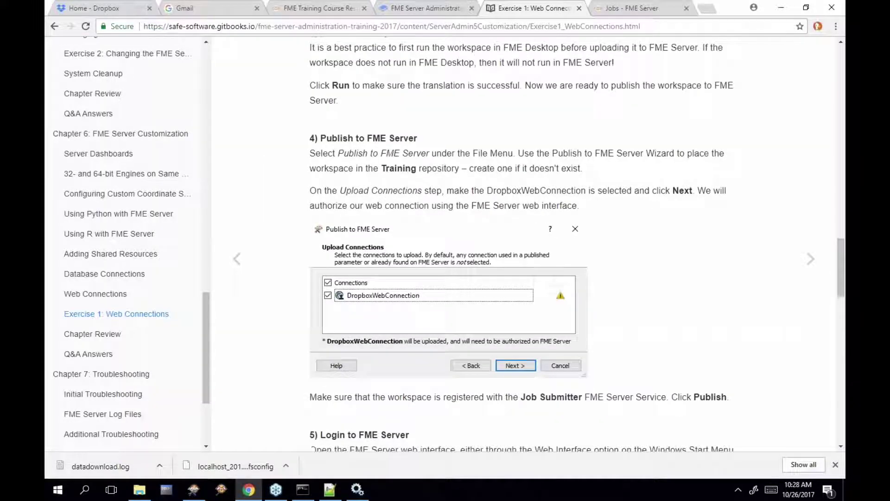
pyautogui.scroll(-9, 522, 244)
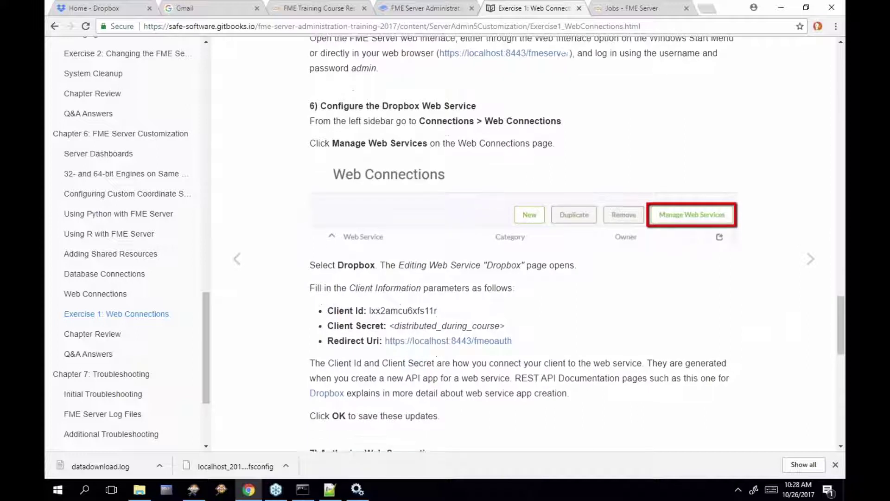
pyautogui.scroll(-1, 493, 265)
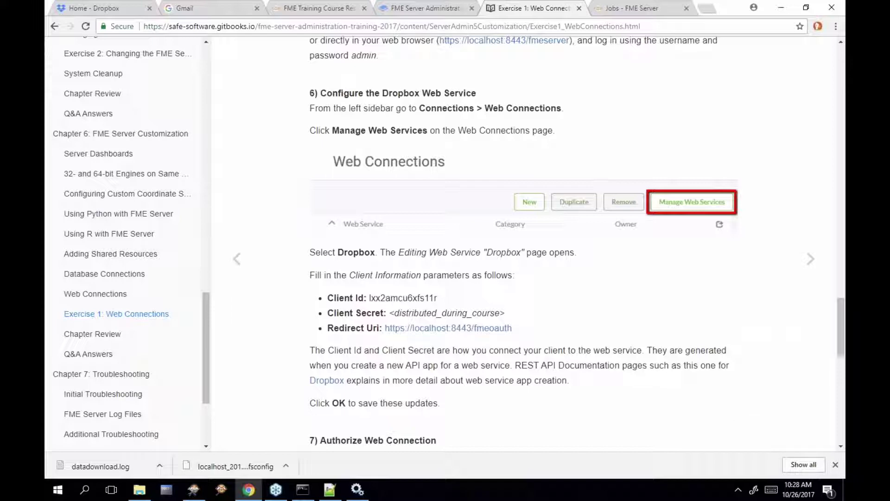
# Go to Connections > Web Connections > Manage Web Services and open Dropbox for editing
pyautogui.click(634, 10)
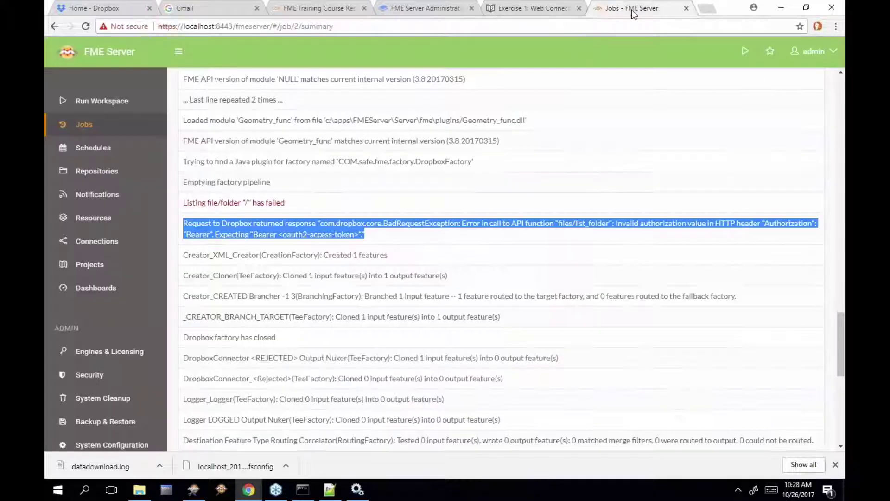
pyautogui.click(119, 251)
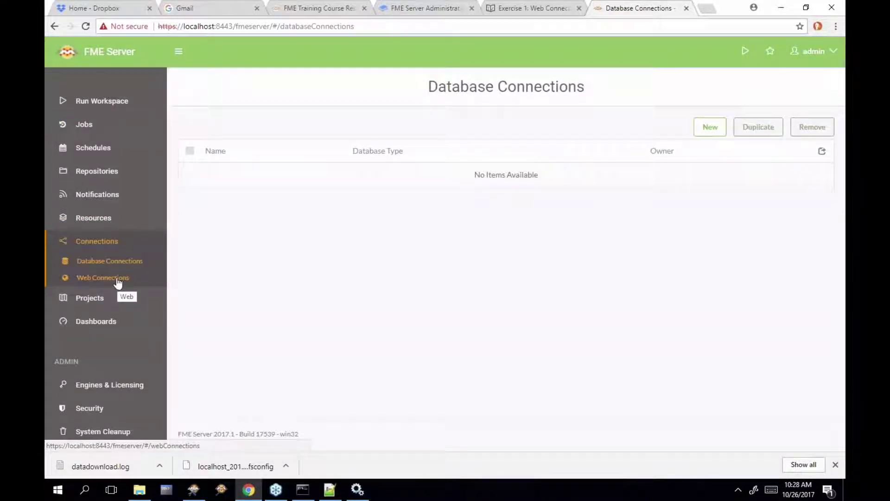
pyautogui.click(118, 278)
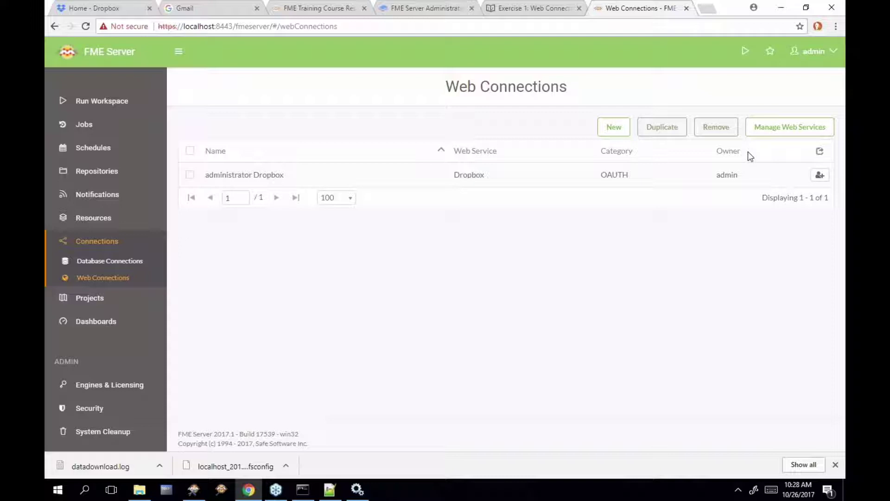
pyautogui.click(775, 134)
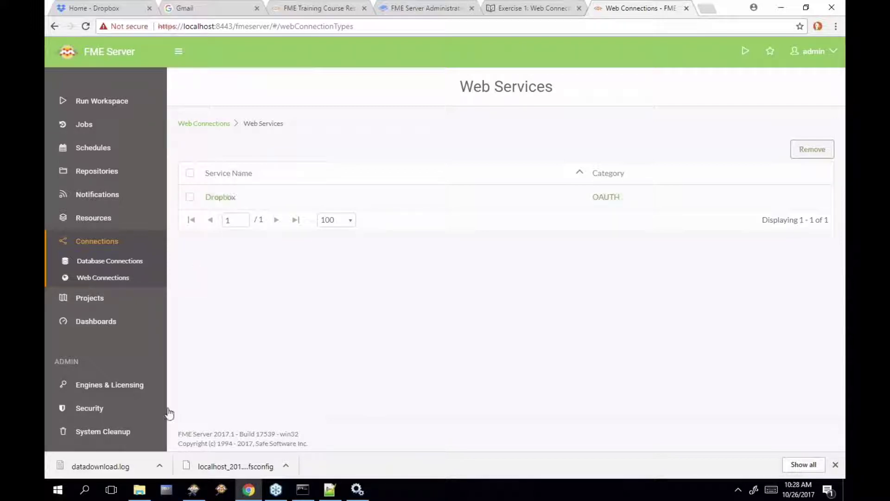
pyautogui.moveTo(193, 490)
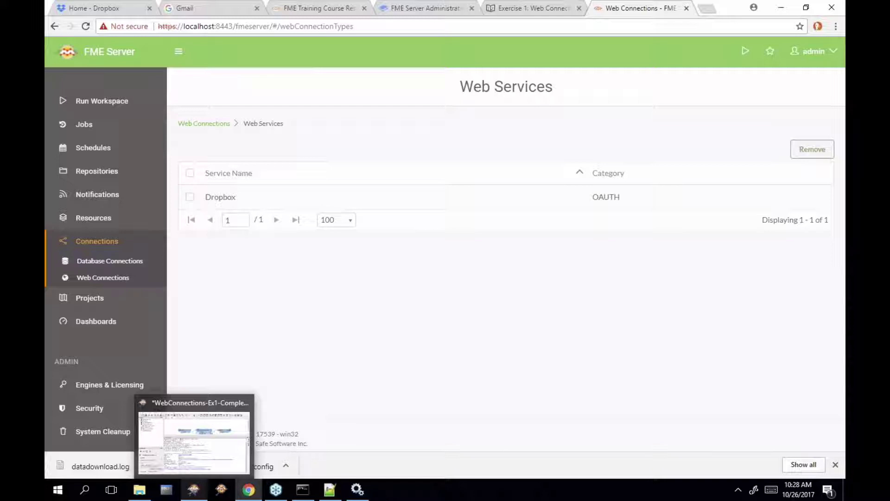
pyautogui.click(249, 196)
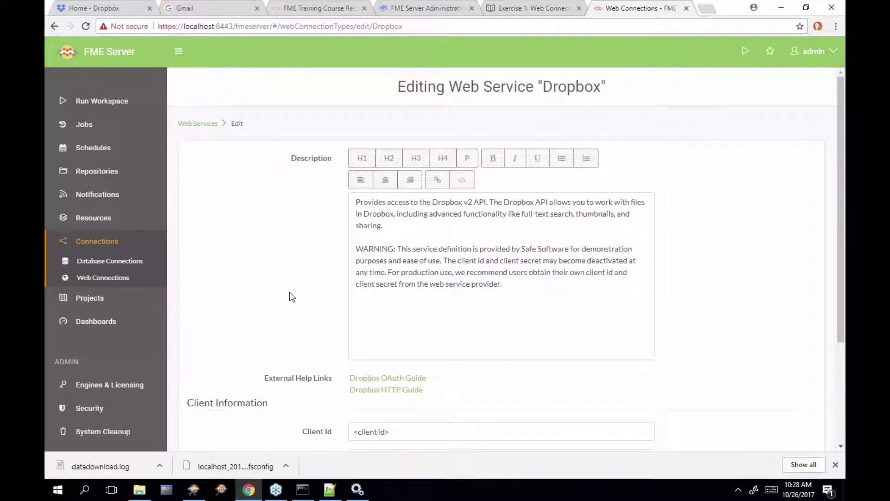
# Copy the Dropbox Client Id from the training manual and return to the FME Server form
pyautogui.scroll(-1, 292, 297)
pyautogui.scroll(-2, 291, 294)
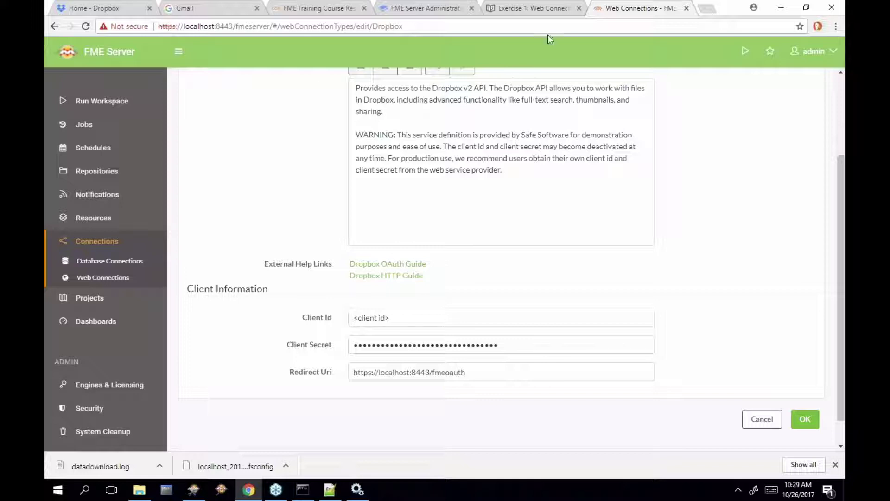
pyautogui.click(562, 13)
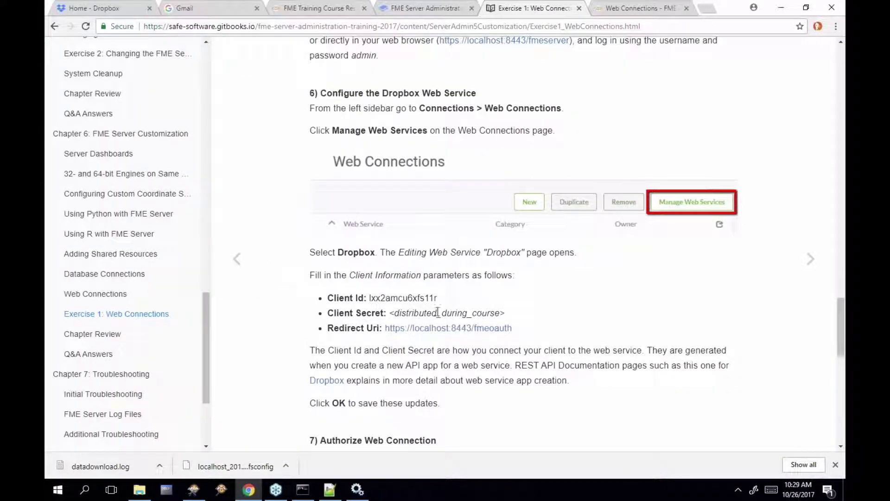
pyautogui.moveTo(439, 299); pyautogui.dragTo(370, 301)
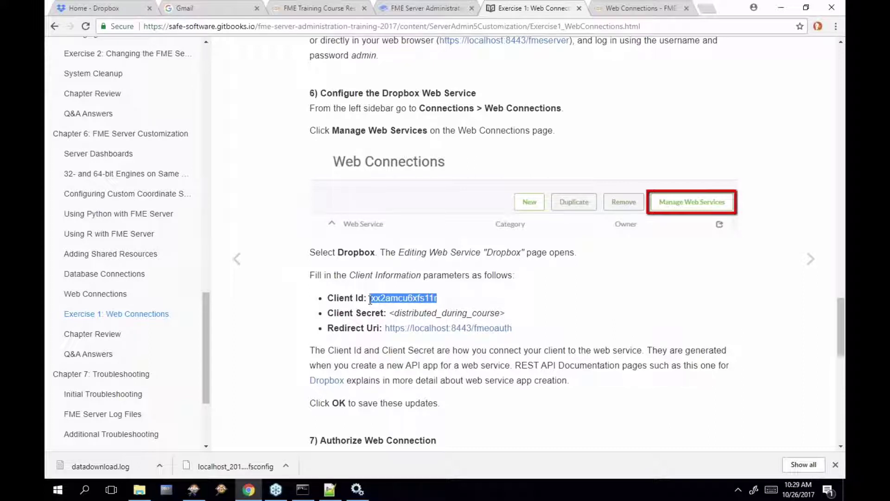
pyautogui.click(634, 10)
# Paste the copied Client Id, retype the Client Secret, verify the Redirect Uri, and save
pyautogui.click(408, 317)
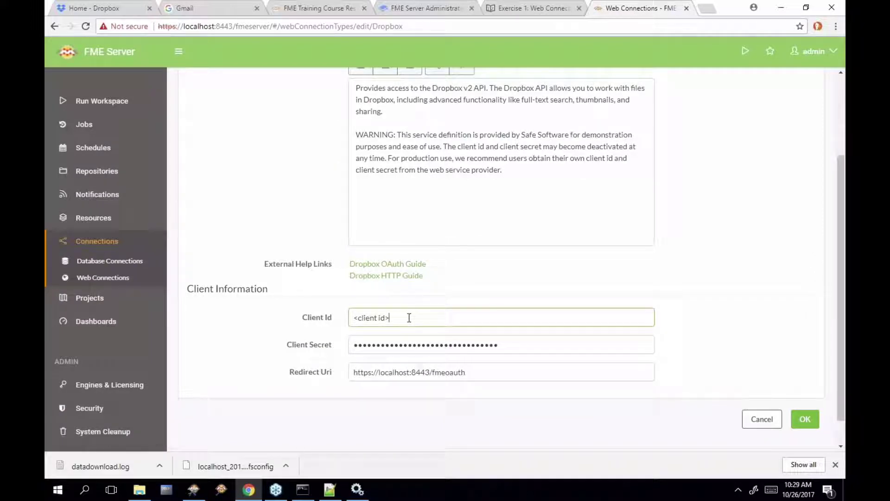
pyautogui.moveTo(408, 317); pyautogui.dragTo(328, 318)
pyautogui.write('lxx2amcu6xfs11r')
pyautogui.moveTo(498, 346); pyautogui.dragTo(335, 346)
pyautogui.press('BackSpace')
pyautogui.moveTo(302, 493)
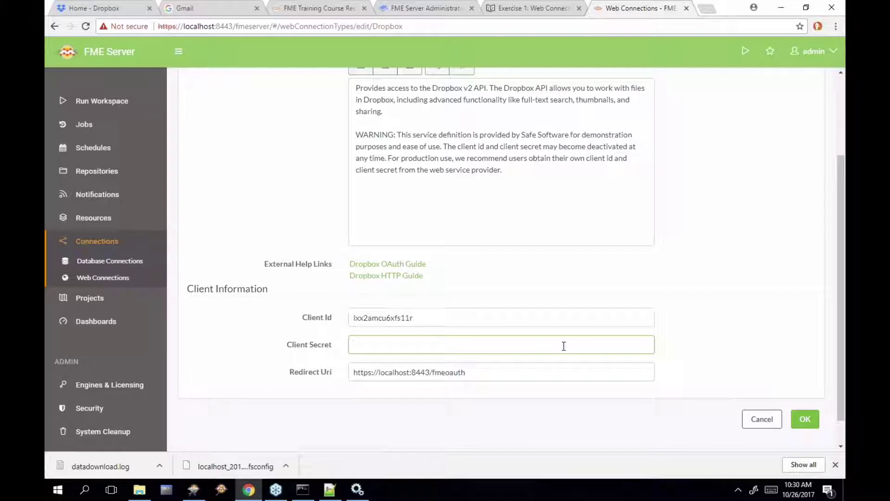
pyautogui.write('•••')
pyautogui.press('BackSpace')
pyautogui.press('BackSpace')
pyautogui.press('BackSpace')
pyautogui.write('••••••••••••••')
pyautogui.moveTo(487, 377); pyautogui.dragTo(349, 372)
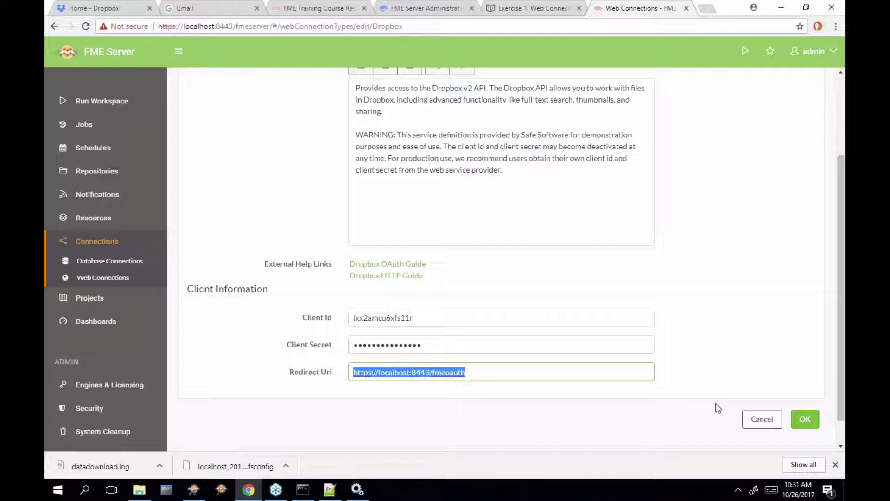
pyautogui.click(813, 429)
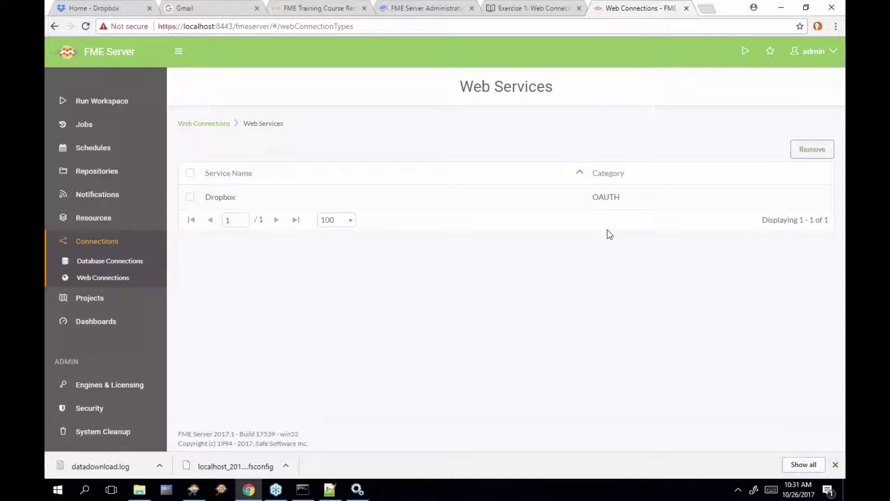
# Open the 'administrator Dropbox' web connection from the Web Connections list and authorize it
pyautogui.click(204, 124)
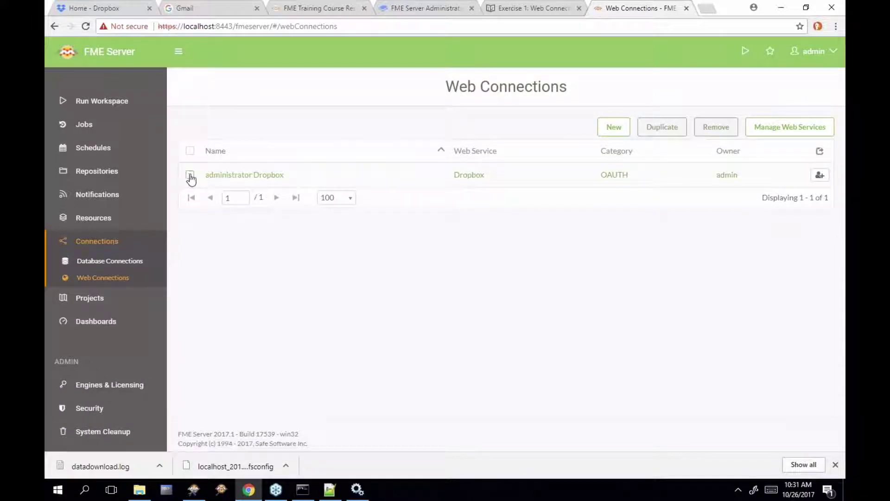
pyautogui.click(227, 175)
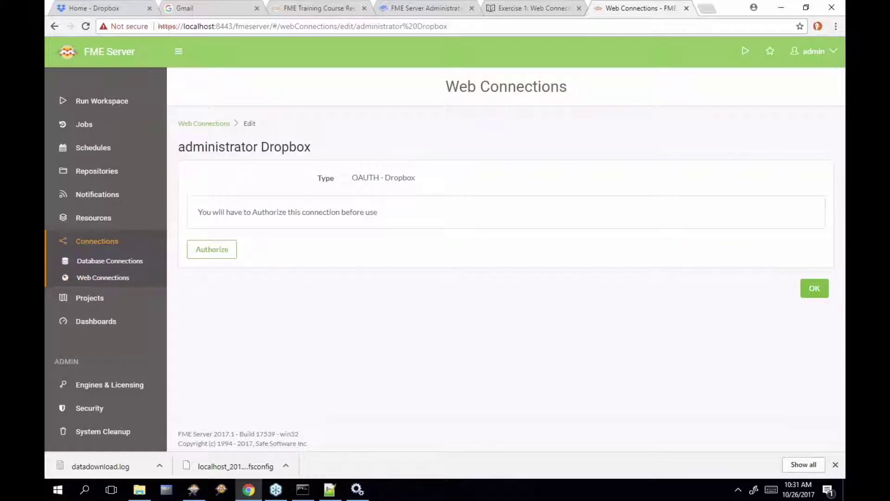
pyautogui.click(228, 259)
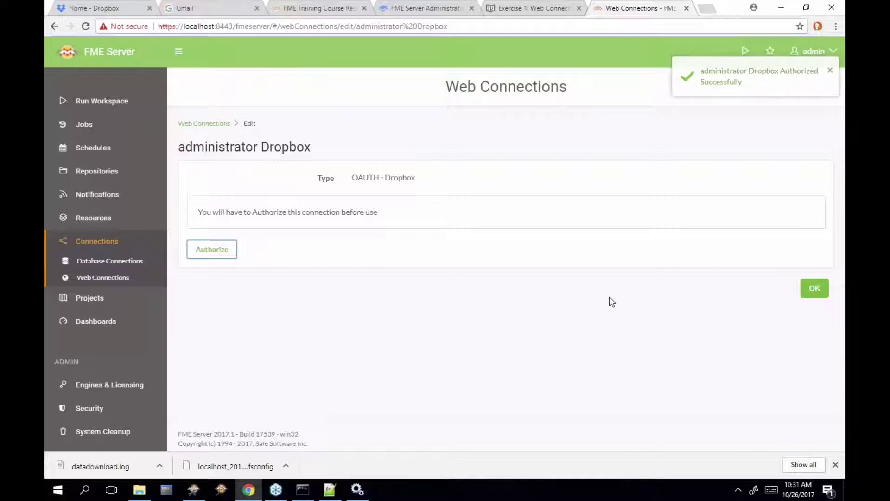
# Rerun WebConnections-Ex1-Complete.fmw and open the completed job 3's details and log
pyautogui.click(90, 99)
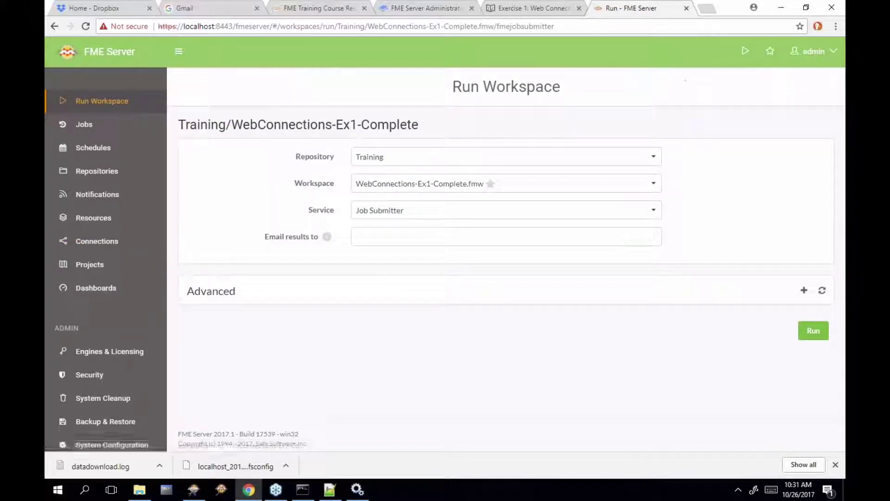
pyautogui.click(813, 330)
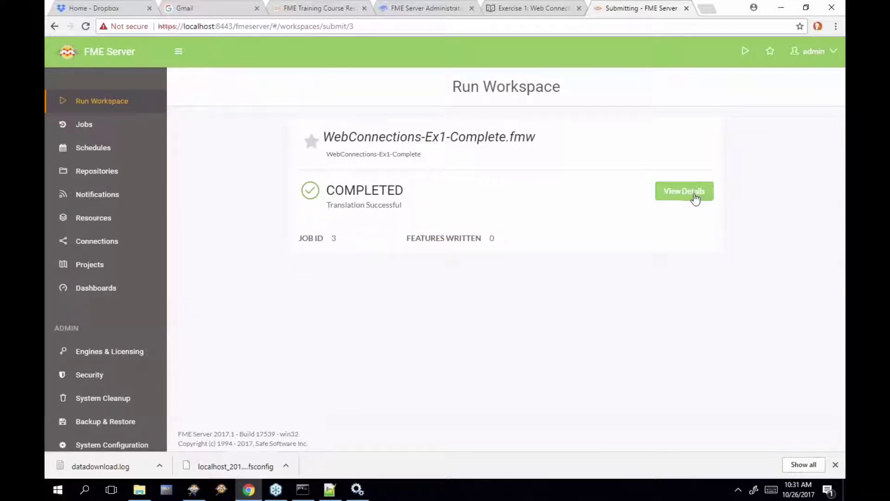
pyautogui.click(693, 195)
# Highlight context.xml and server.xml in job 3's log, then switch back to the Exercise 1 tab
pyautogui.scroll(-15, 484, 335)
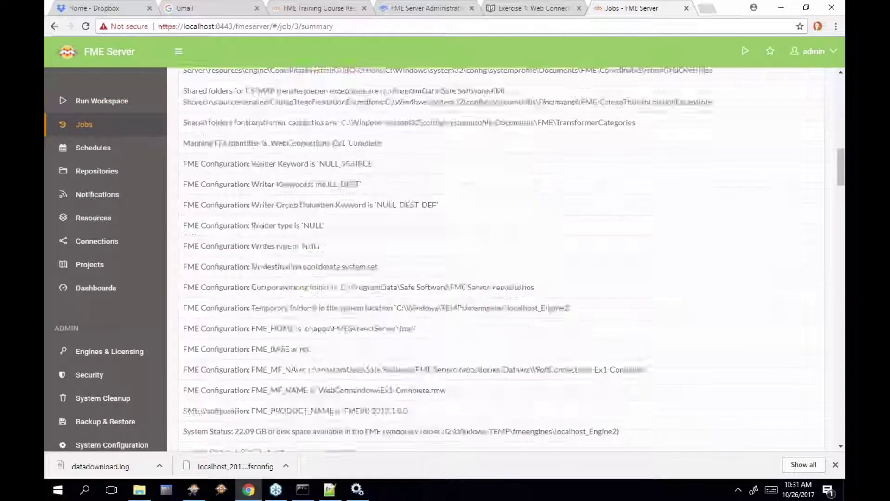
pyautogui.scroll(-15, 350, 301)
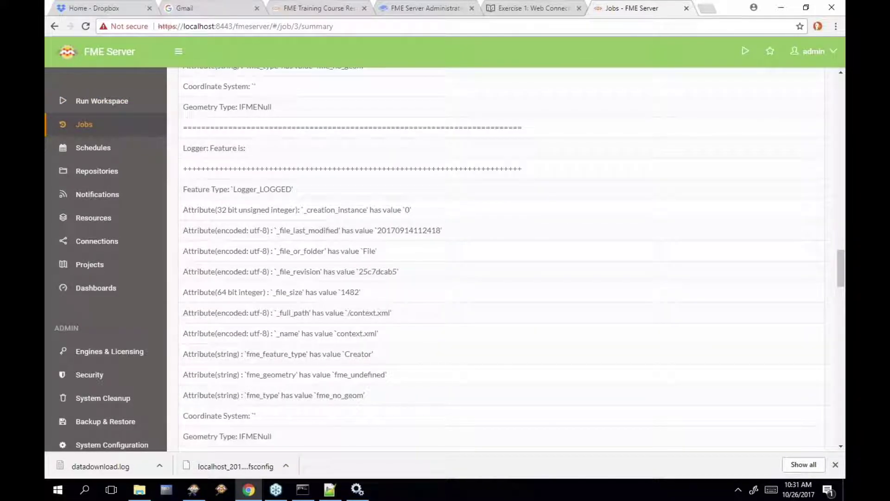
pyautogui.moveTo(337, 332); pyautogui.dragTo(379, 332)
pyautogui.scroll(-10, 380, 332)
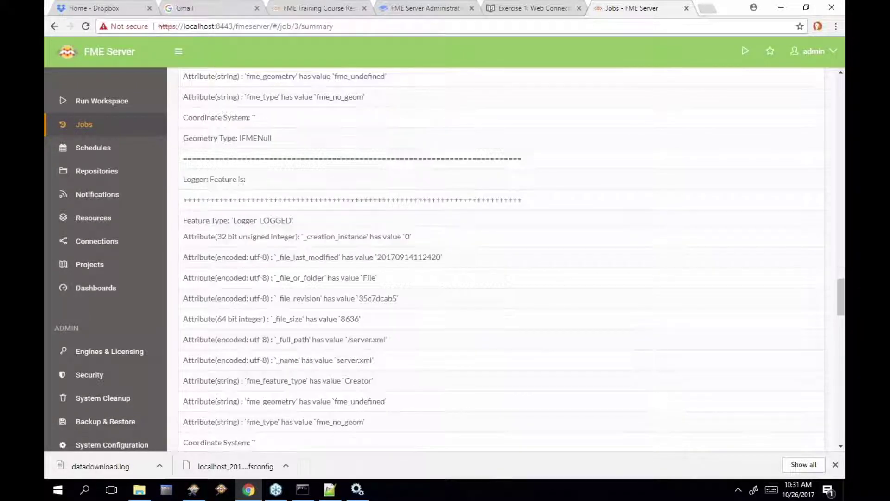
pyautogui.moveTo(338, 355); pyautogui.dragTo(373, 356)
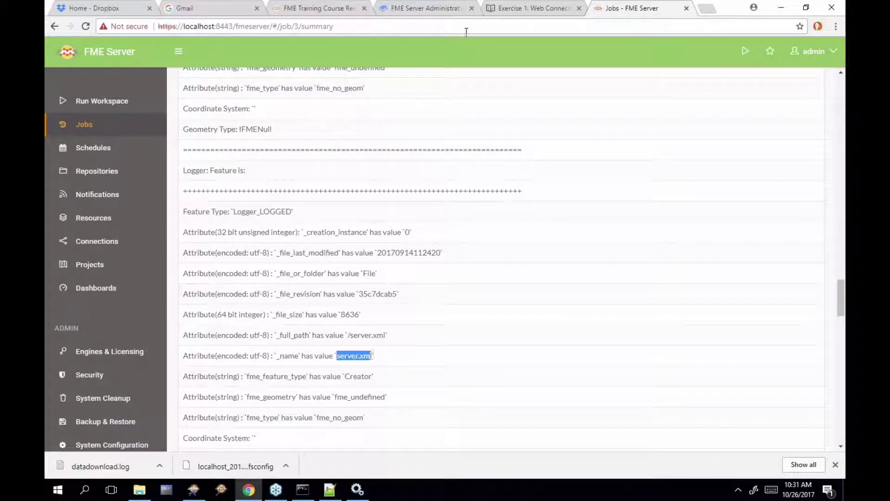
pyautogui.click(508, 14)
pyautogui.scroll(-3, 754, 251)
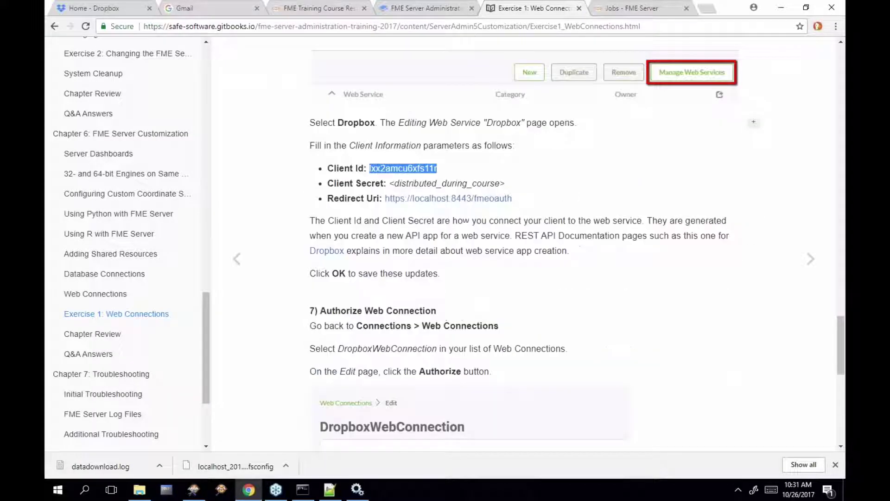
pyautogui.scroll(15, 577, 240)
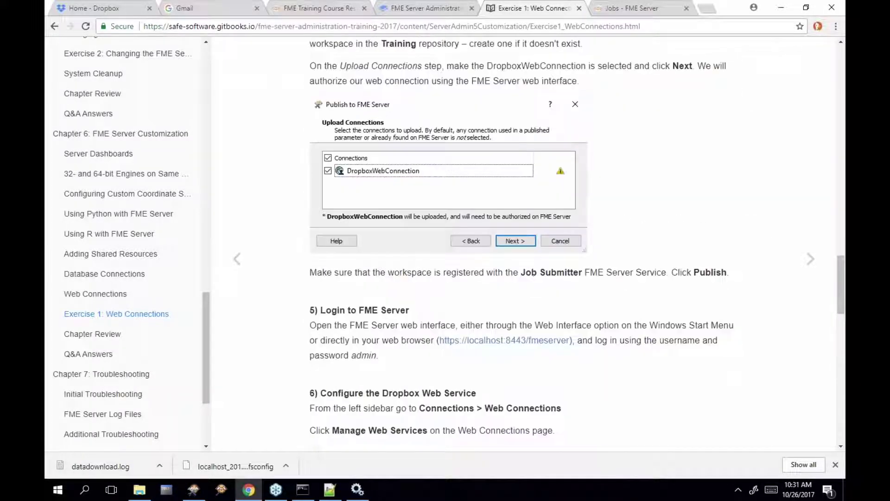
pyautogui.scroll(10, 576, 241)
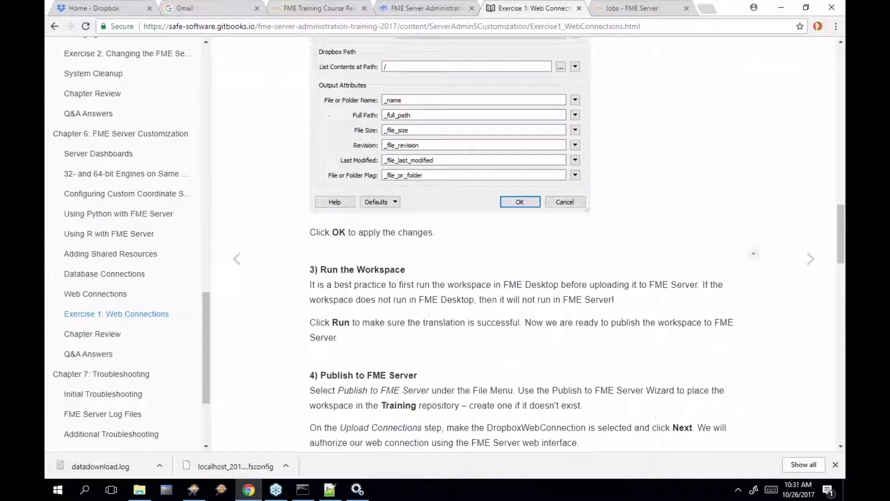
pyautogui.scroll(1, 533, 251)
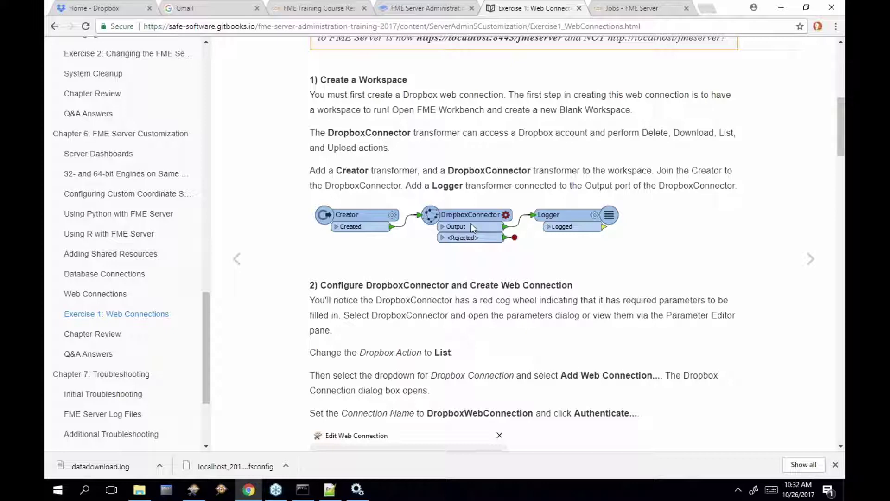
pyautogui.scroll(-2, 473, 273)
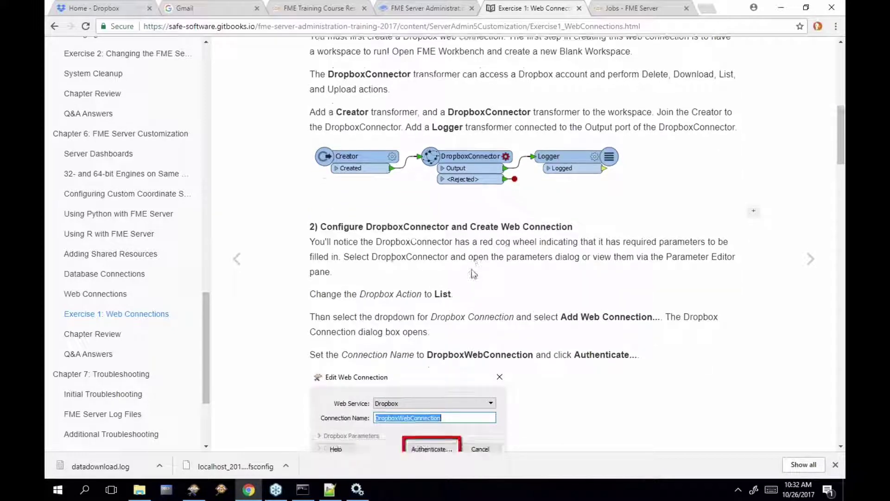
pyautogui.scroll(-1, 473, 274)
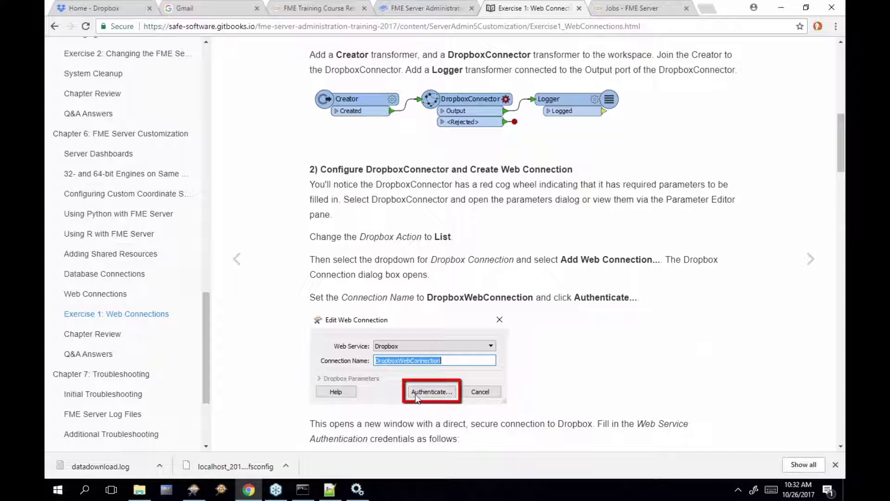
pyautogui.scroll(-1, 753, 237)
pyautogui.scroll(-2, 357, 301)
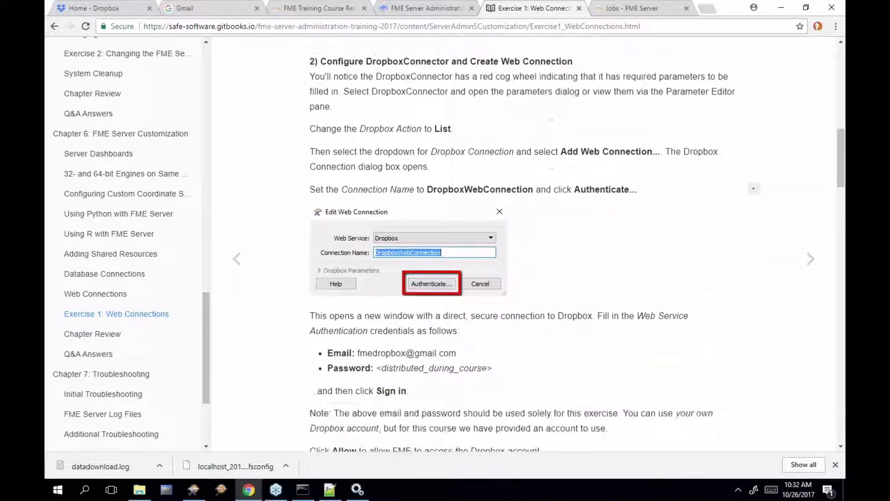
pyautogui.moveTo(358, 301); pyautogui.dragTo(374, 317)
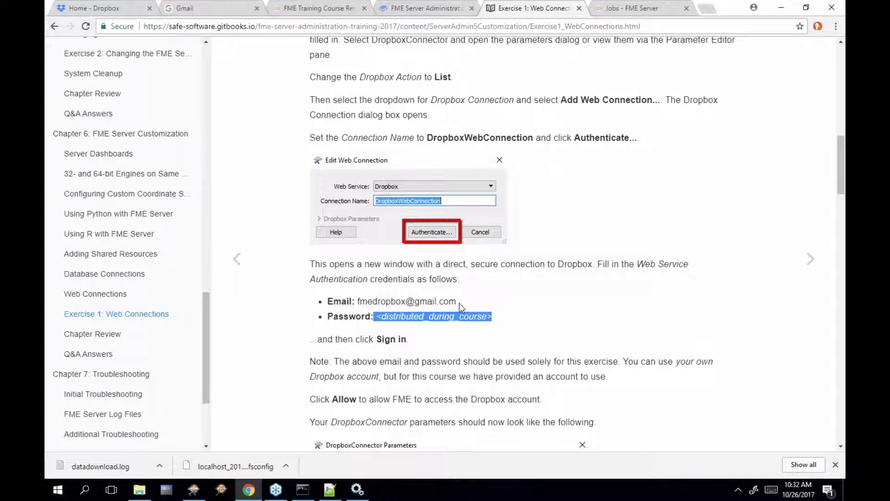
pyautogui.scroll(-1, 459, 302)
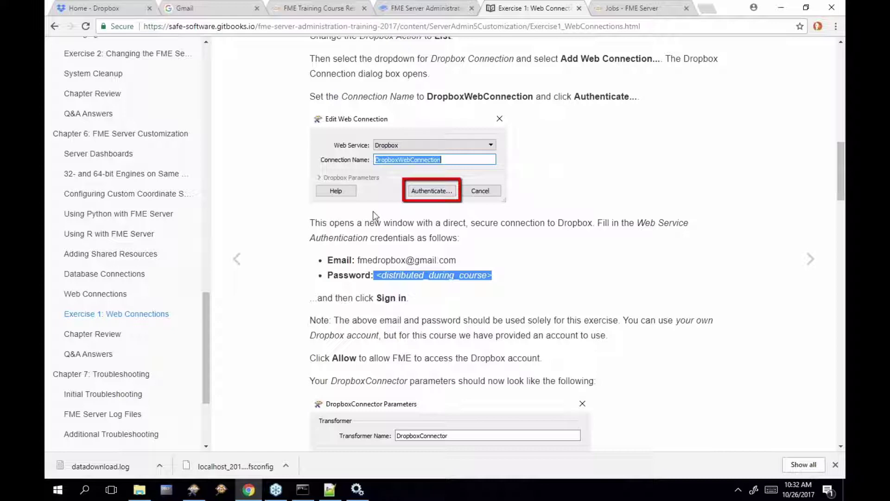
pyautogui.scroll(-3, 374, 214)
pyautogui.scroll(-15, 373, 215)
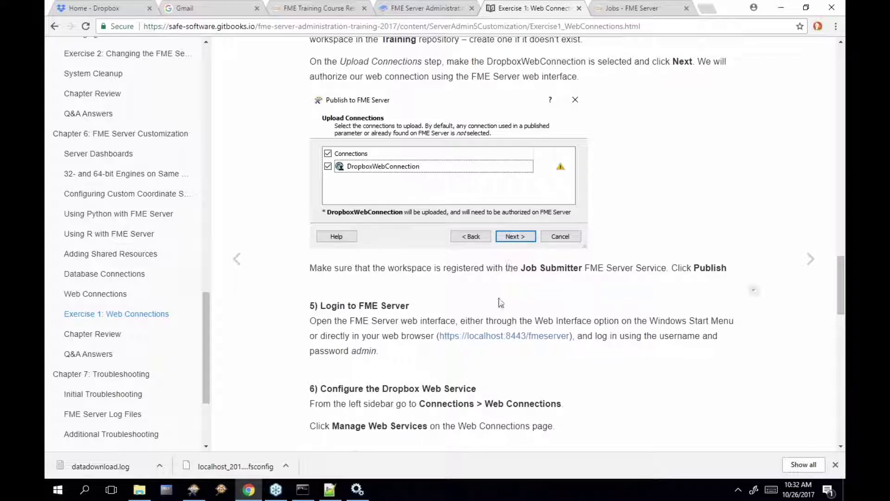
# Scroll through the Dropbox web service section and highlight the Client Secret value
pyautogui.scroll(-4, 500, 302)
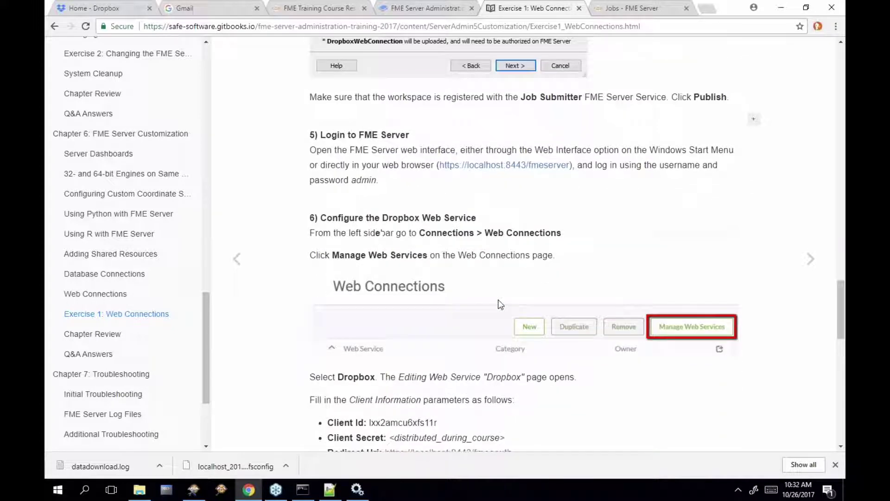
pyautogui.scroll(-2, 501, 305)
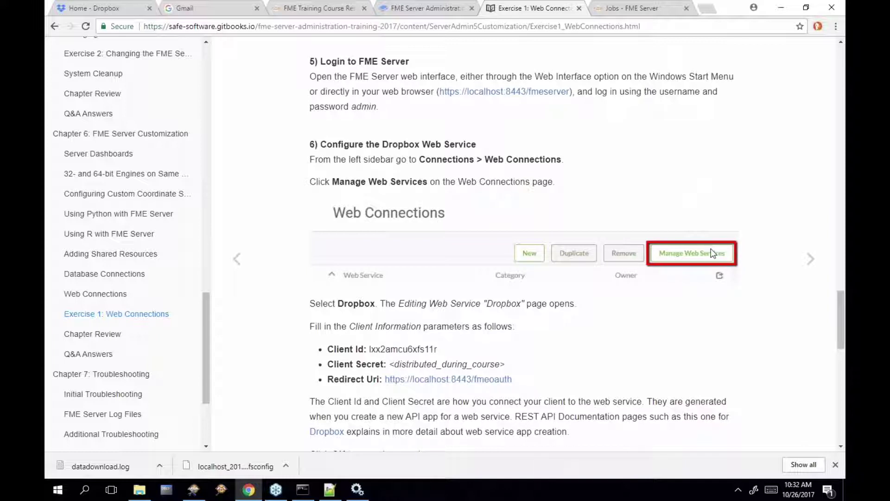
pyautogui.moveTo(438, 349); pyautogui.dragTo(504, 367)
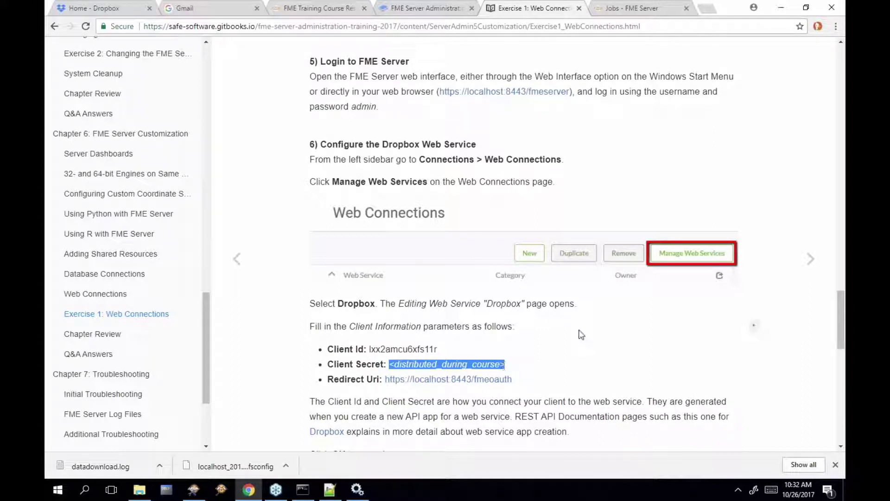
# Highlight the Dropbox sign-in e-mail in the authorization steps, then return to the Jobs tab
pyautogui.scroll(-2, 581, 334)
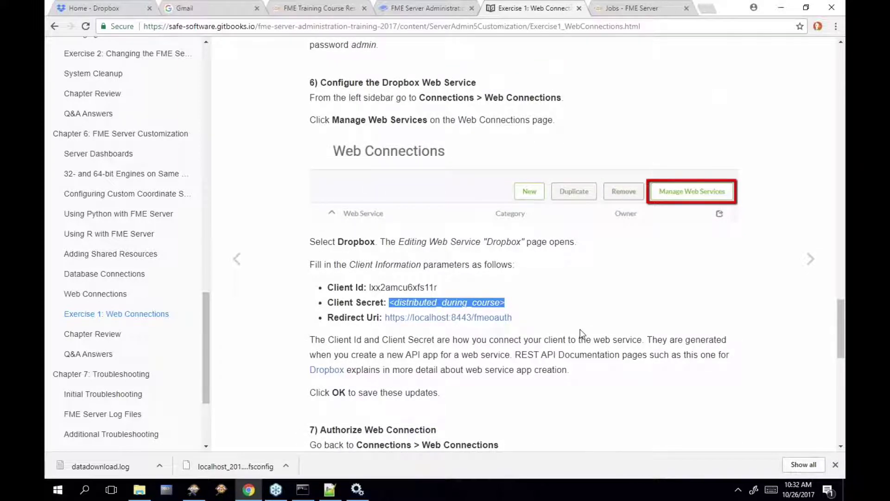
pyautogui.scroll(-5, 581, 334)
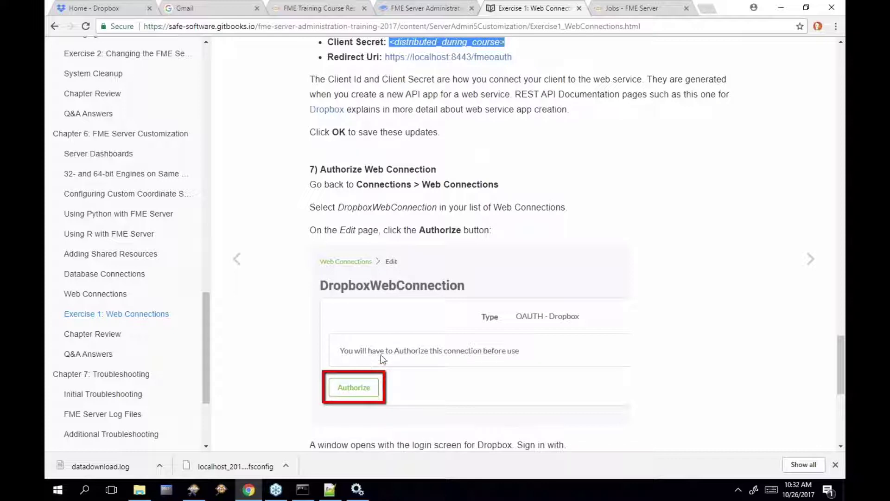
pyautogui.scroll(-6, 444, 337)
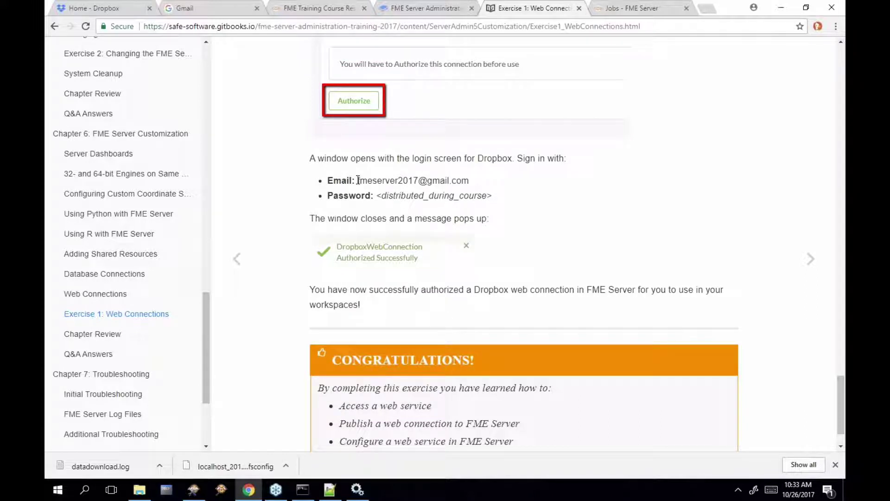
pyautogui.moveTo(357, 181); pyautogui.dragTo(465, 183)
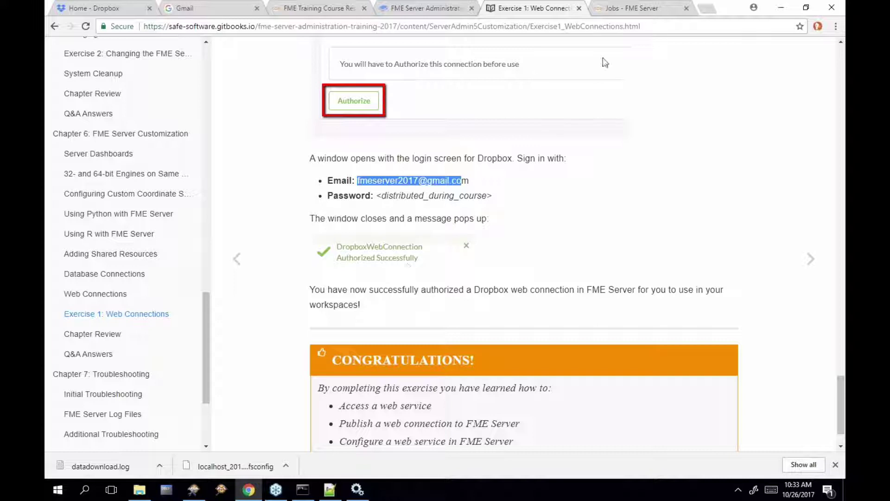
pyautogui.click(621, 7)
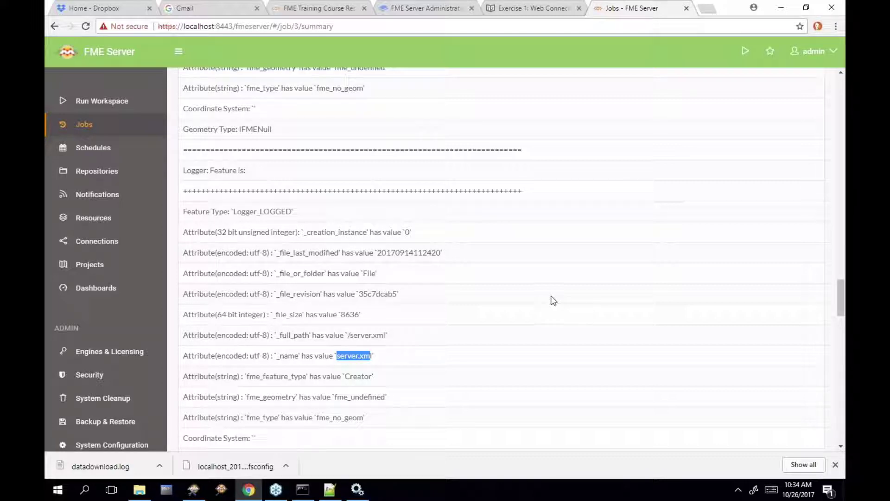
# Load developer.dropbox.com in a new Chrome tab
pyautogui.click(703, 10)
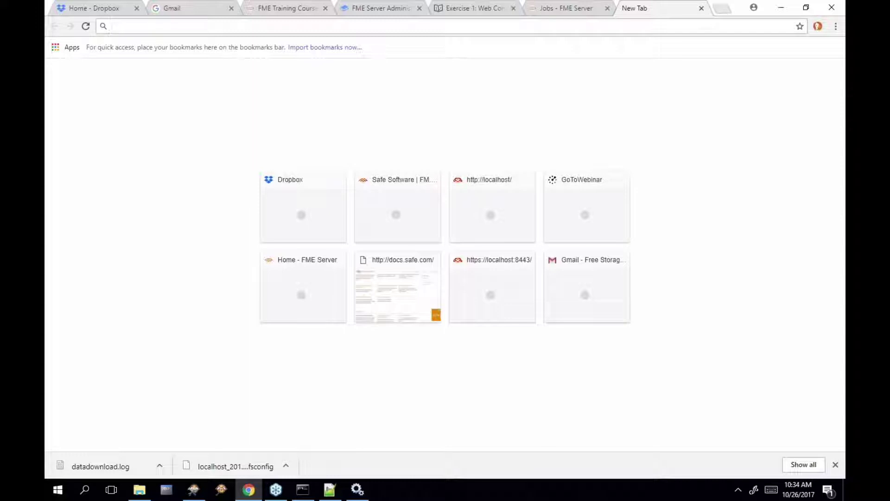
pyautogui.write('develop')
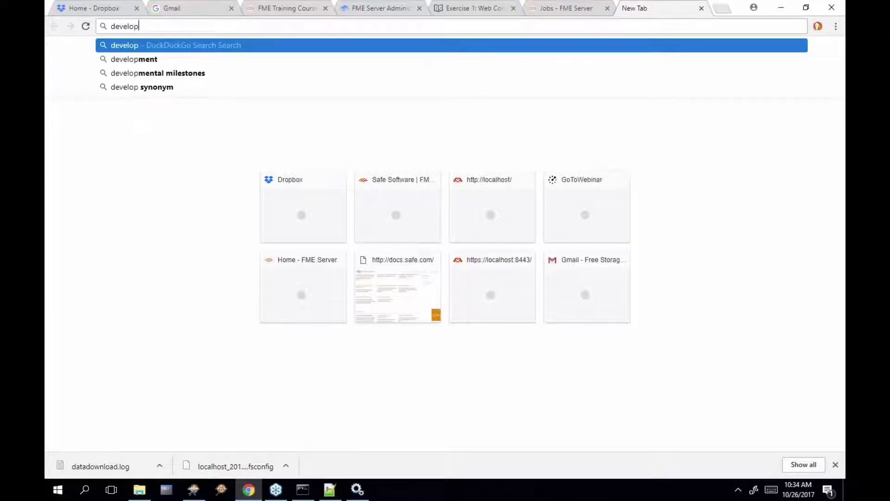
pyautogui.write('er.drop')
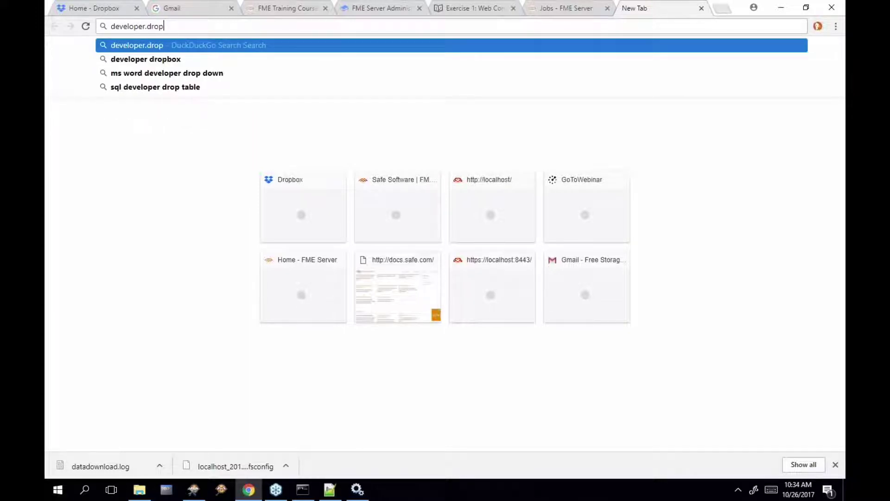
pyautogui.write('box.com')
pyautogui.press('Return')
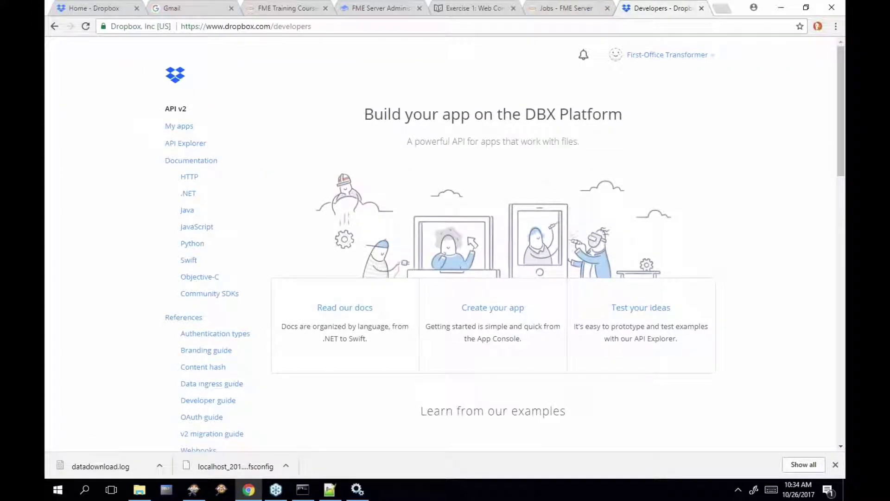
# Open the FME Server Admin Training app from My apps and show its app secret
pyautogui.click(184, 126)
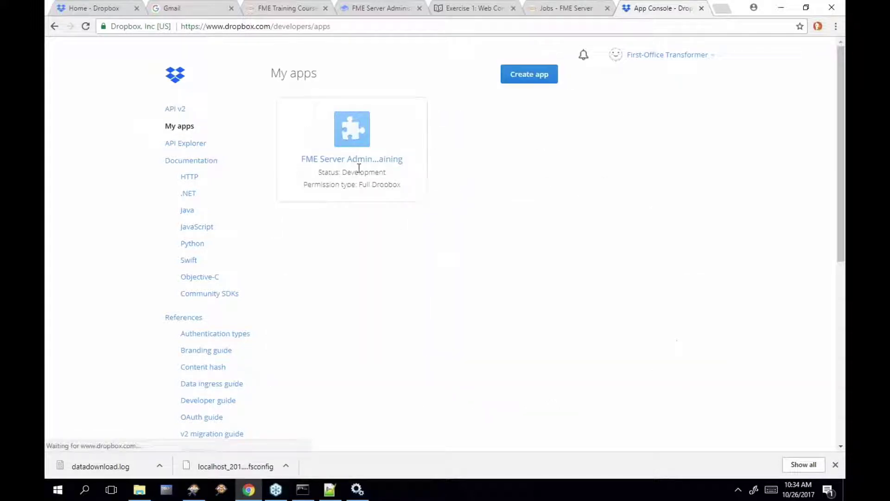
pyautogui.click(379, 162)
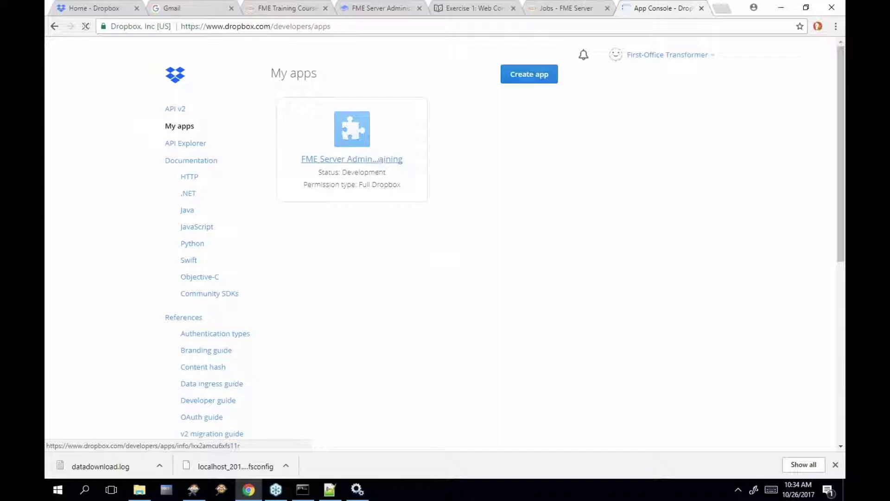
pyautogui.moveTo(453, 241)
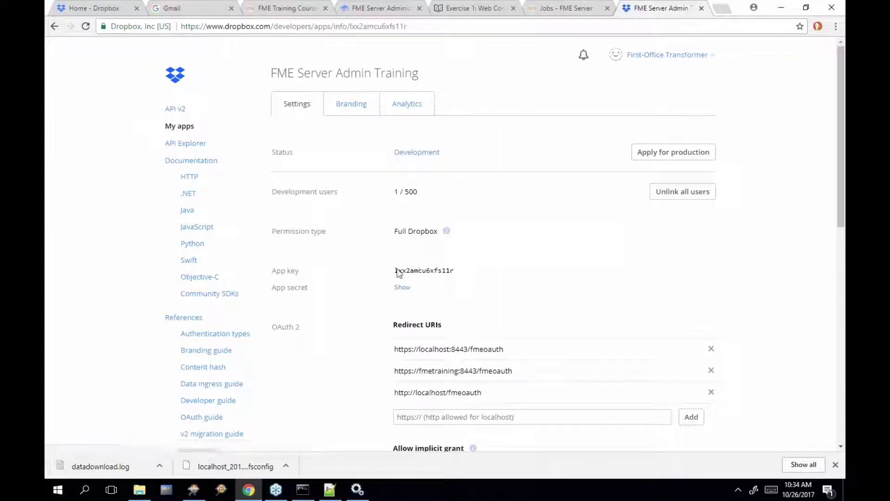
pyautogui.click(400, 288)
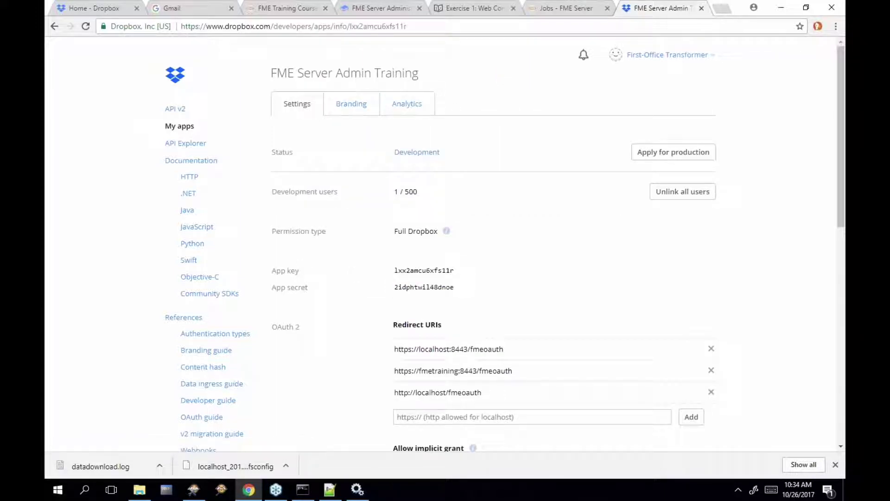
pyautogui.scroll(-1, 387, 335)
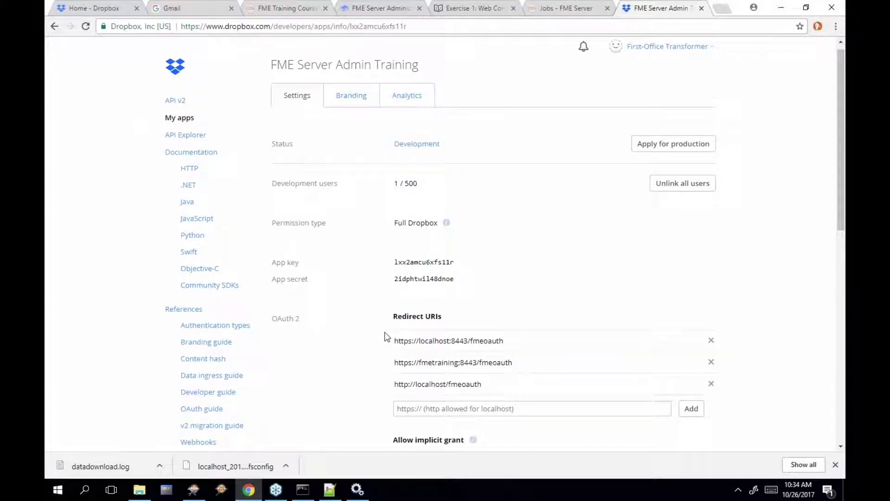
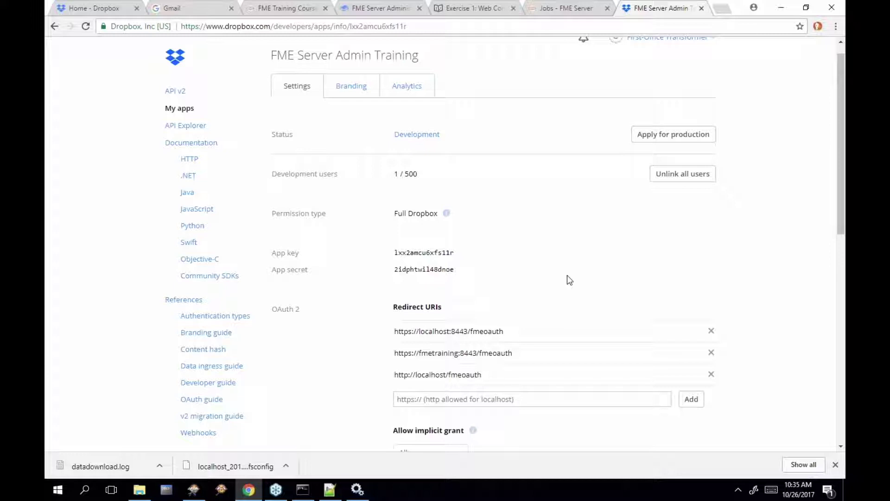
# Switch from the Dropbox app settings to the manual's 'Exercise 1: Web Connections' page
pyautogui.click(474, 10)
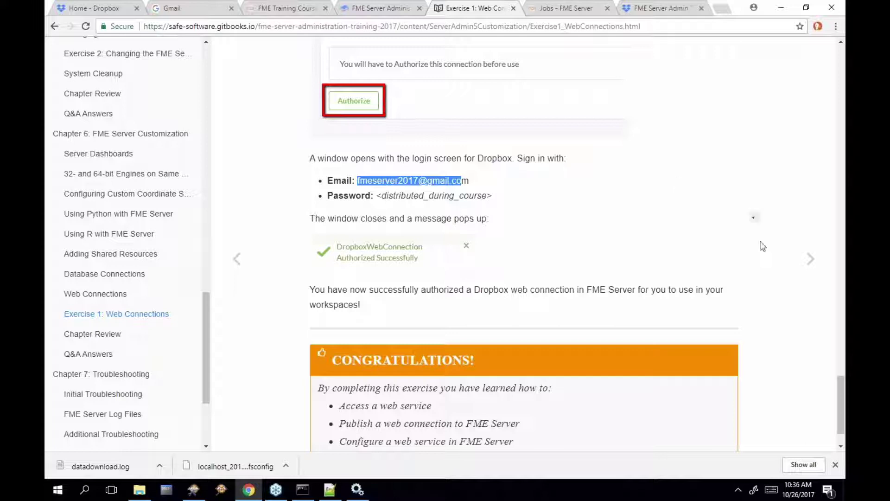
# Open Chapter Review and highlight the Dashboards, 32- and 64-bit engines, and Engine points
pyautogui.click(812, 280)
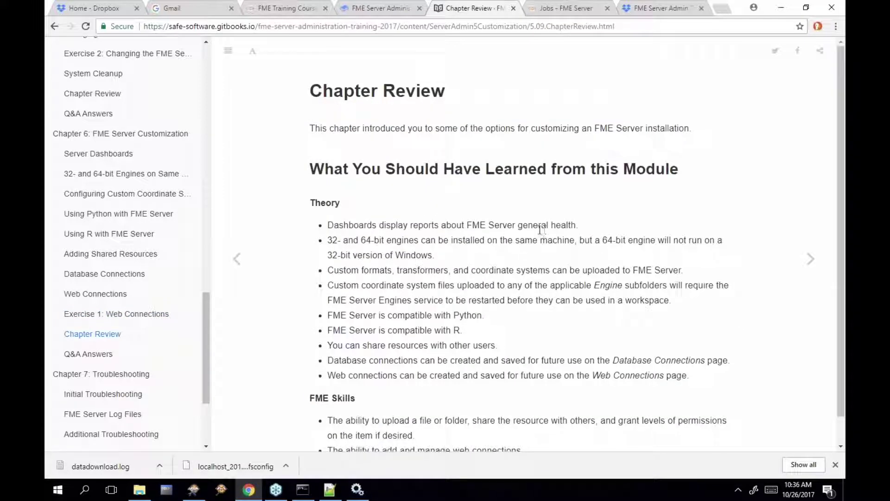
pyautogui.moveTo(327, 225); pyautogui.dragTo(376, 227)
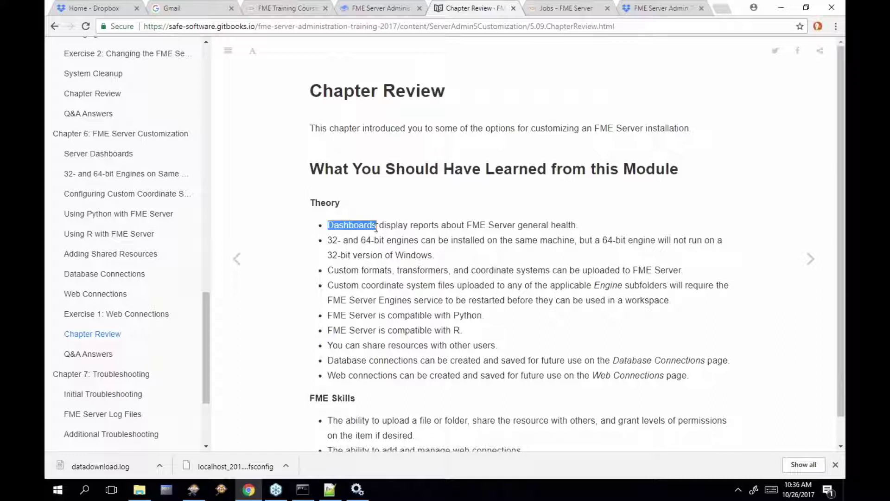
pyautogui.click(328, 245)
pyautogui.moveTo(390, 242); pyautogui.dragTo(418, 242)
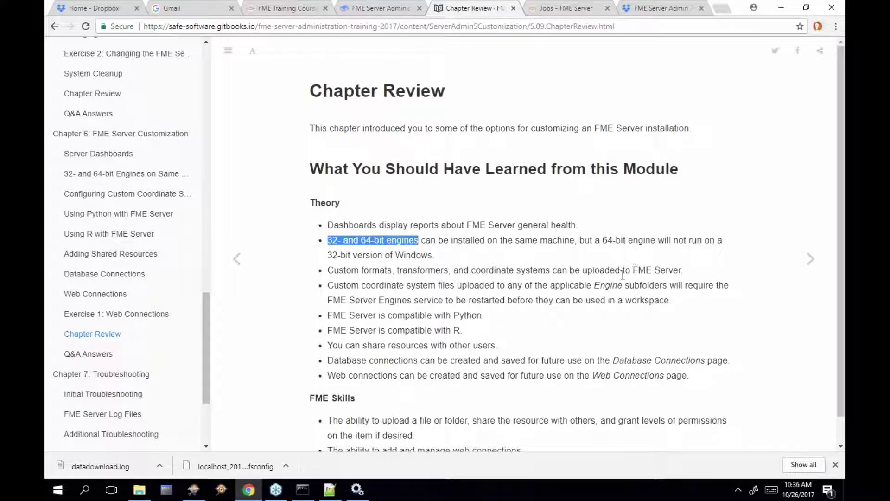
pyautogui.moveTo(594, 285); pyautogui.dragTo(622, 284)
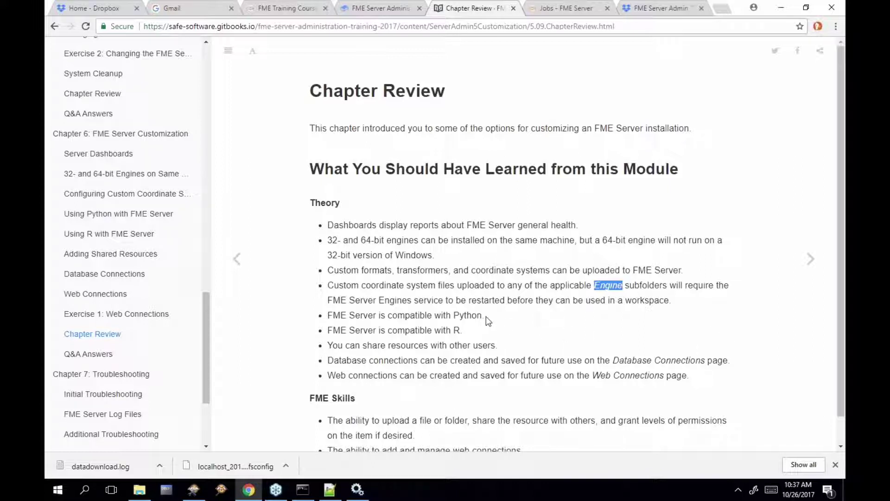
pyautogui.moveTo(485, 316); pyautogui.dragTo(452, 316)
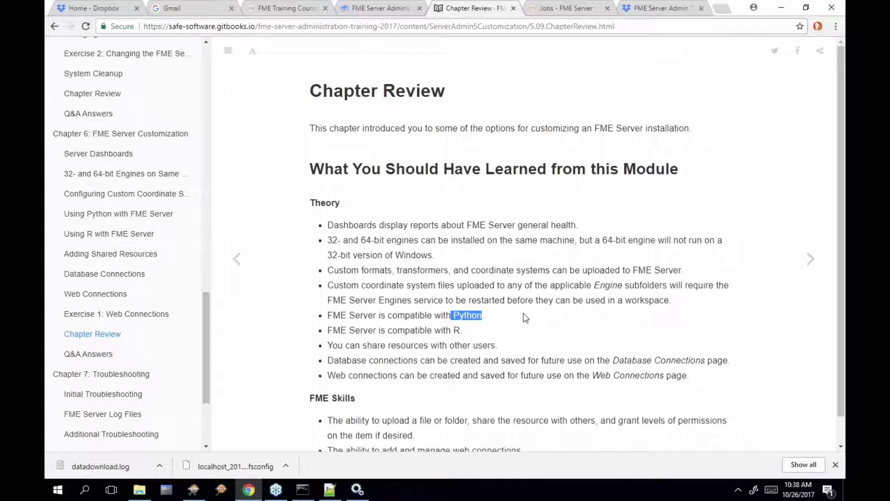
pyautogui.scroll(-1, 527, 318)
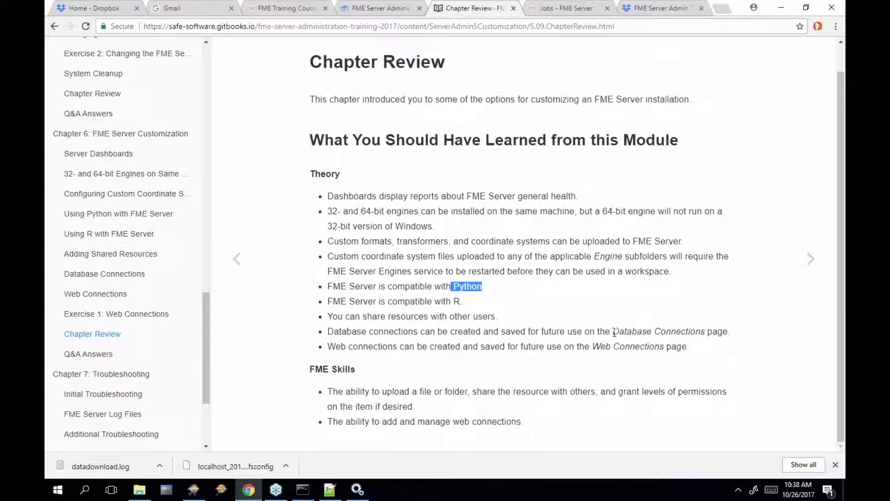
pyautogui.moveTo(614, 333); pyautogui.dragTo(708, 329)
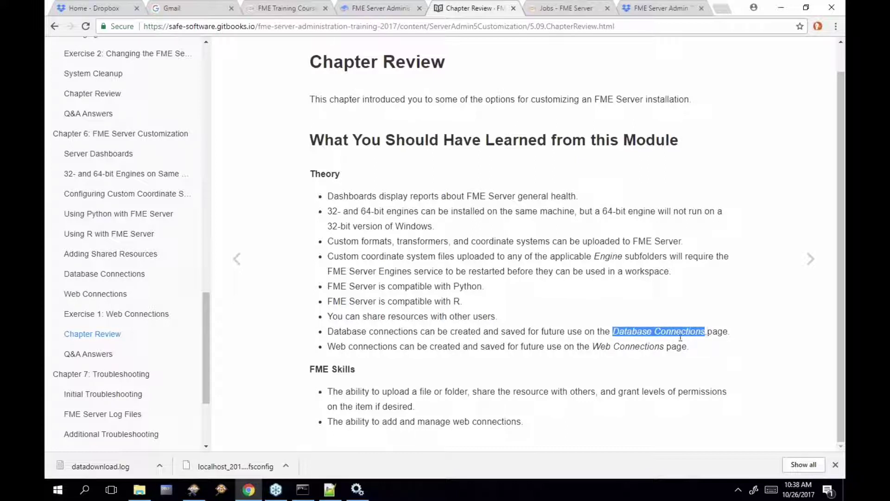
pyautogui.moveTo(594, 347); pyautogui.dragTo(665, 348)
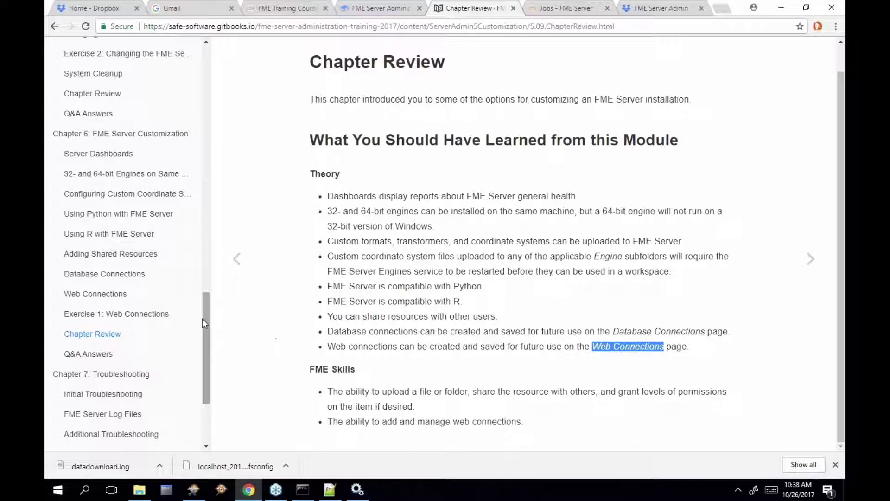
# Open Initial Troubleshooting and highlight its Verification, Restart FME Server and Orphan Processes headings
pyautogui.click(123, 375)
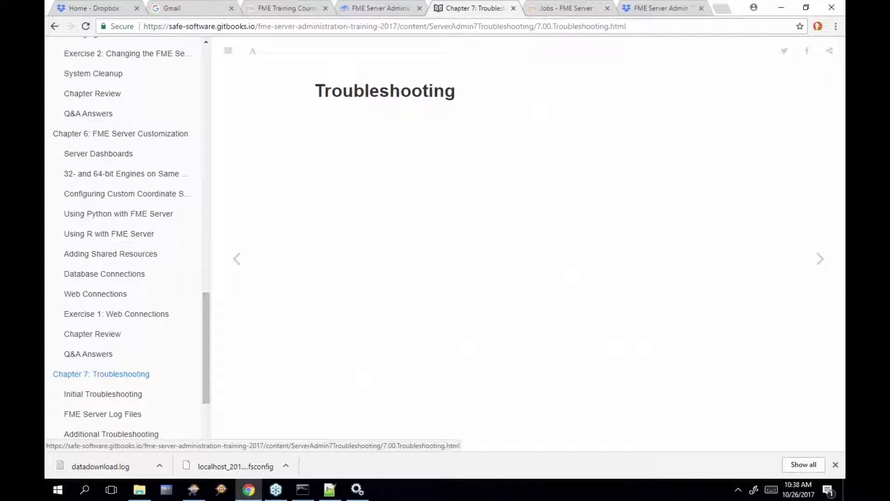
pyautogui.moveTo(205, 371); pyautogui.dragTo(208, 409)
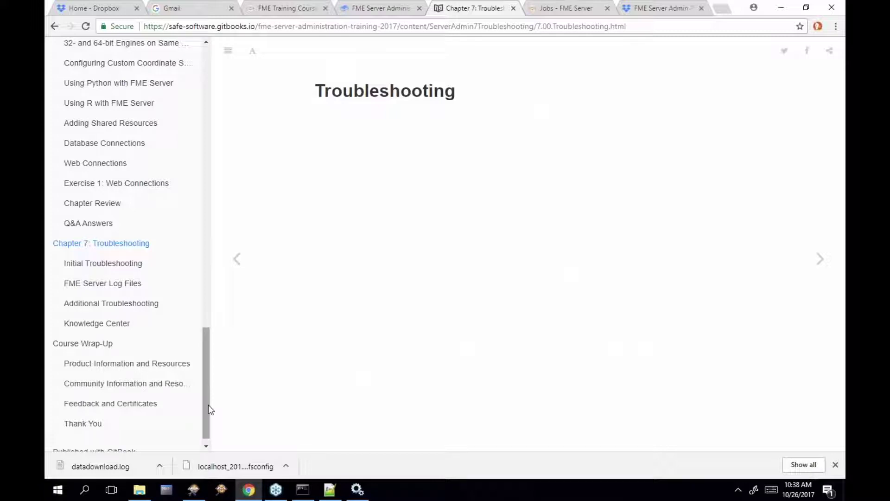
pyautogui.click(94, 268)
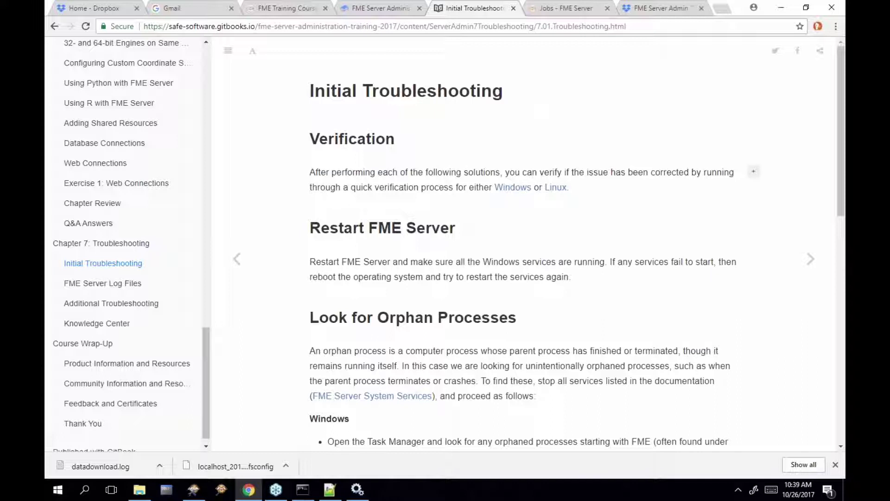
pyautogui.moveTo(310, 139); pyautogui.dragTo(395, 137)
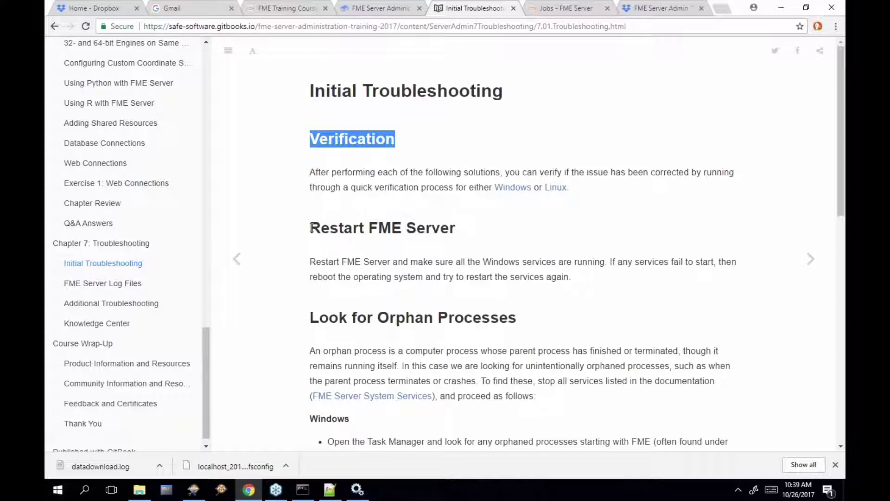
pyautogui.moveTo(310, 227); pyautogui.dragTo(468, 229)
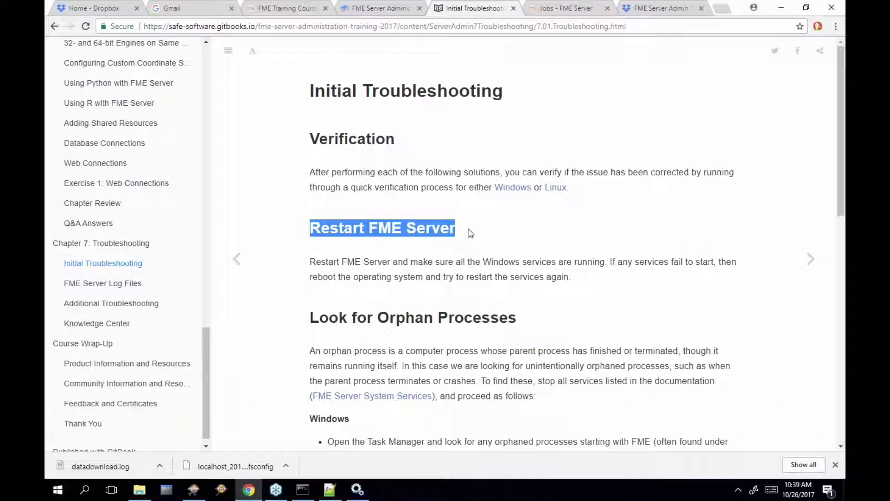
pyautogui.moveTo(517, 318); pyautogui.dragTo(307, 318)
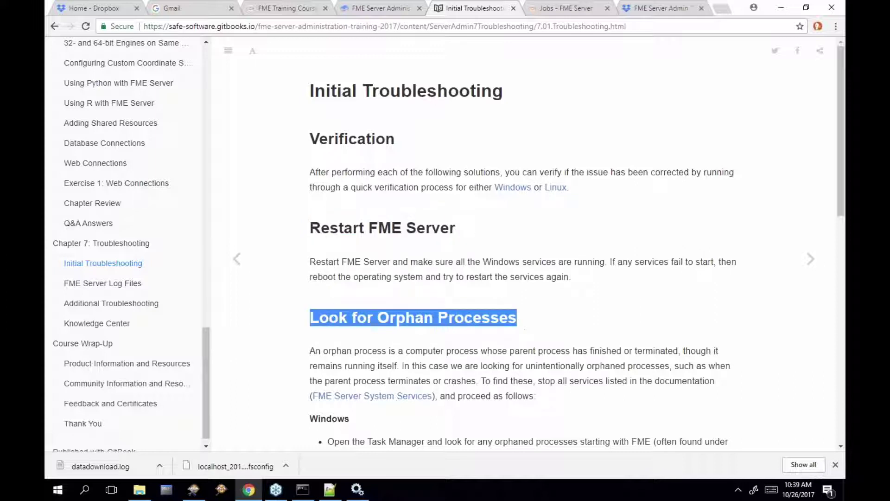
# Open Task Manager's Details tab and widen the Name column to read full process names
pyautogui.rightClick(440, 487)
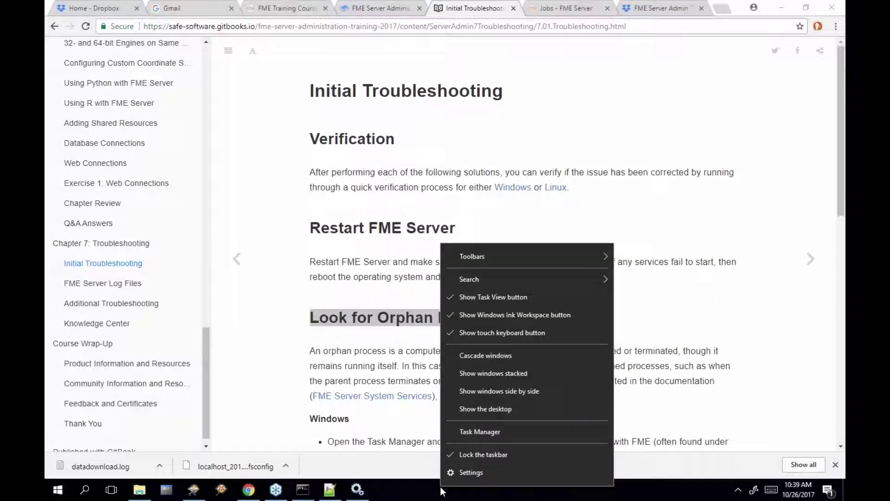
pyautogui.click(490, 430)
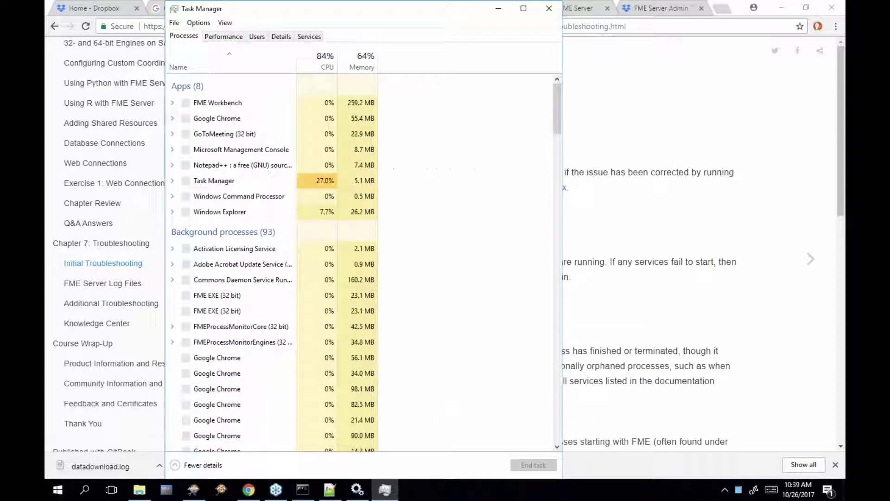
pyautogui.click(281, 37)
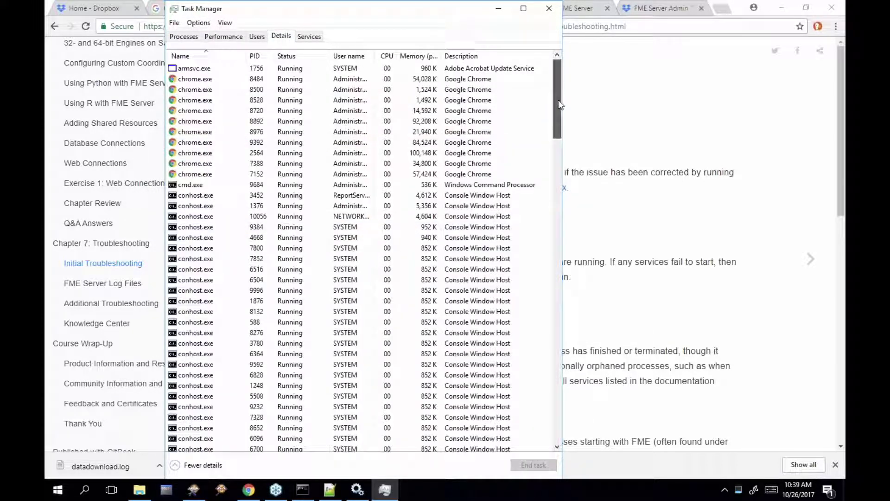
pyautogui.moveTo(559, 99); pyautogui.dragTo(562, 207)
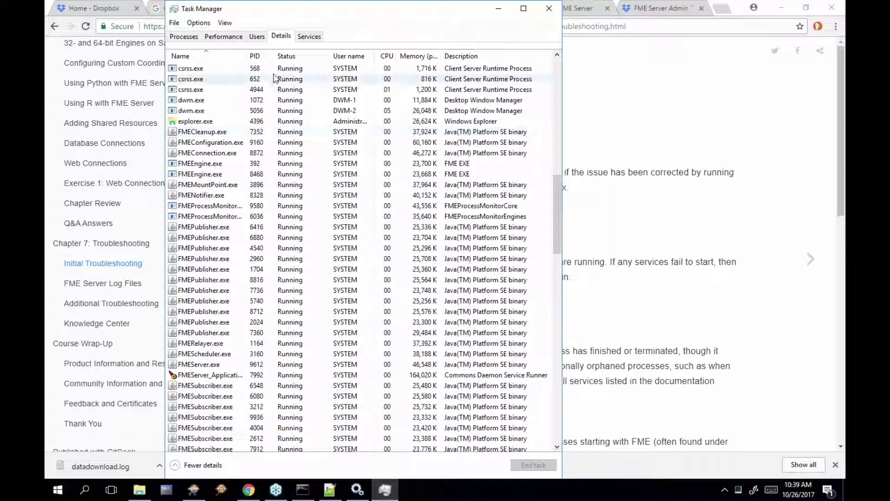
pyautogui.moveTo(268, 56); pyautogui.dragTo(299, 58)
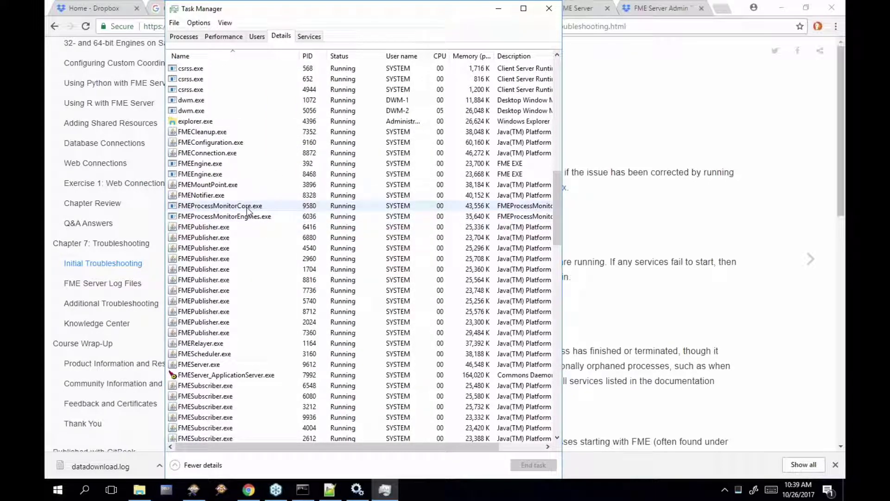
# Point out FMEProcessMonitorCore, FMEProcessMonitorEngines and FMEServer, then re-highlight the Orphan Processes heading in Chrome
pyautogui.click(247, 207)
pyautogui.click(246, 216)
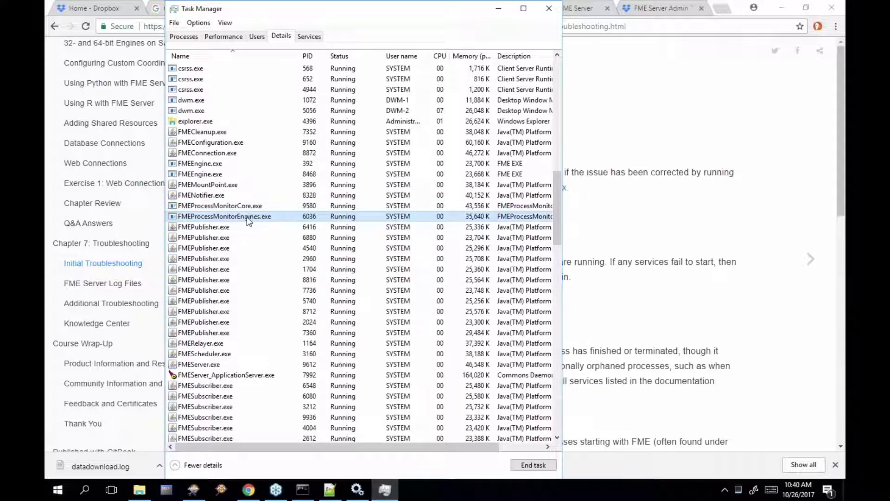
pyautogui.click(215, 364)
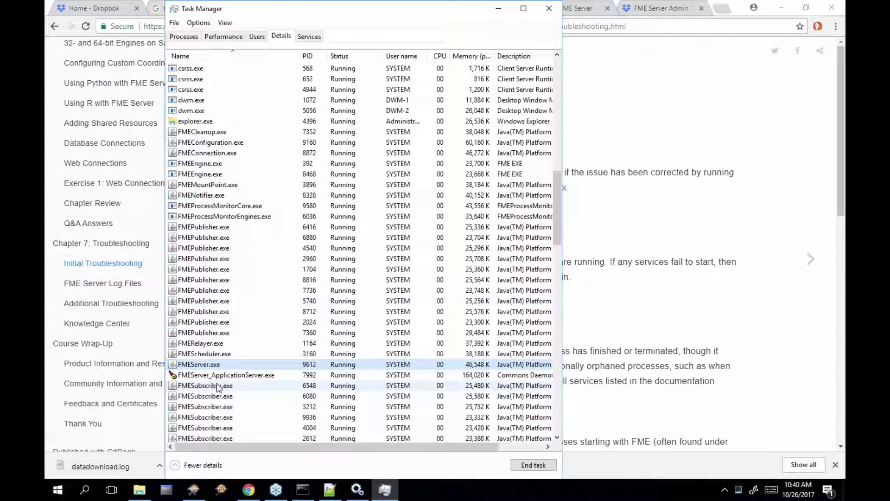
pyautogui.click(654, 357)
pyautogui.moveTo(520, 324); pyautogui.dragTo(311, 324)
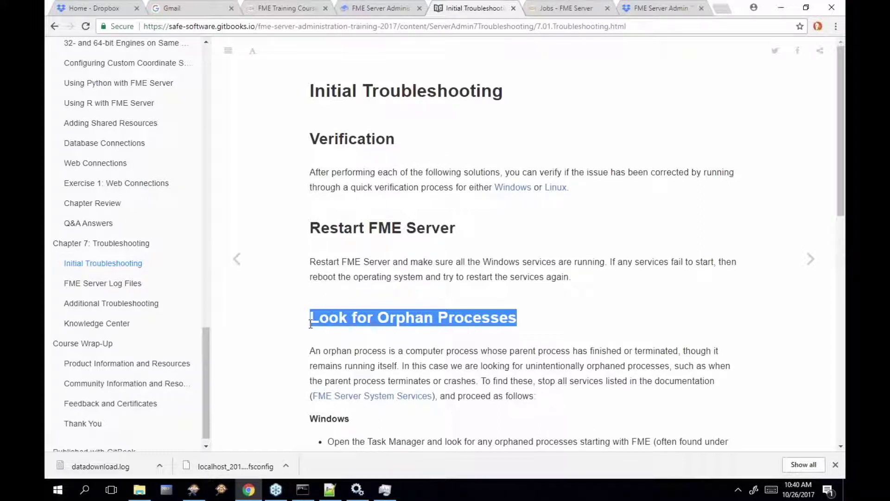
# Scroll the Initial Troubleshooting page and highlight the ps -A command
pyautogui.scroll(-3, 753, 350)
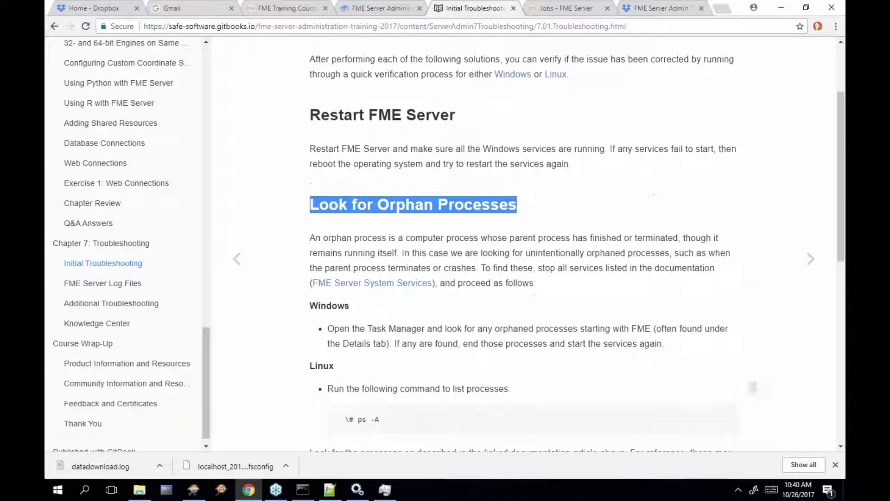
pyautogui.scroll(-2, 371, 385)
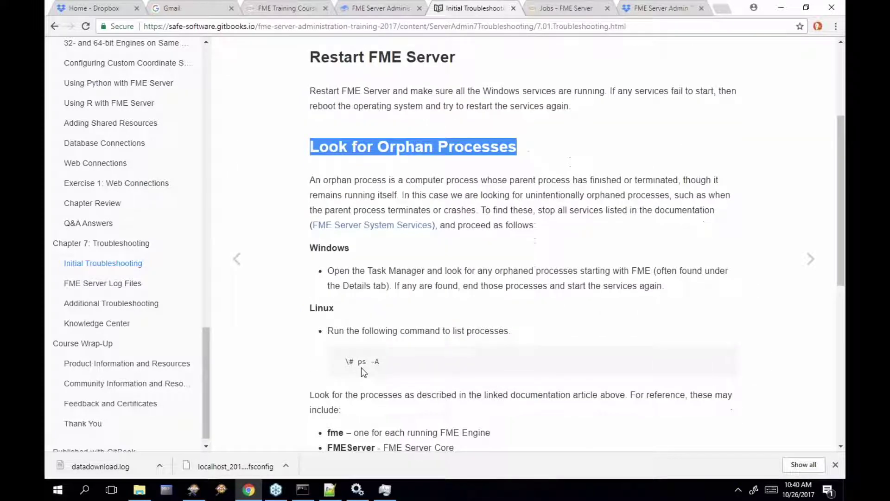
pyautogui.moveTo(352, 361); pyautogui.dragTo(384, 368)
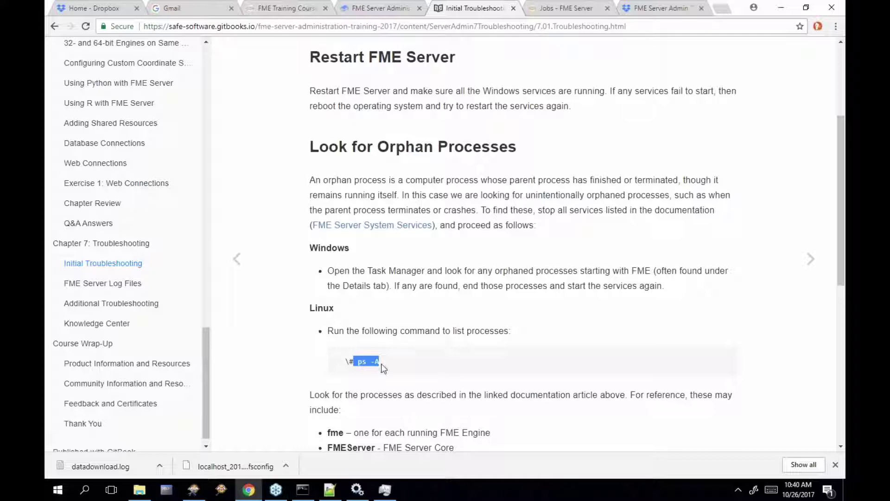
pyautogui.scroll(-3, 384, 368)
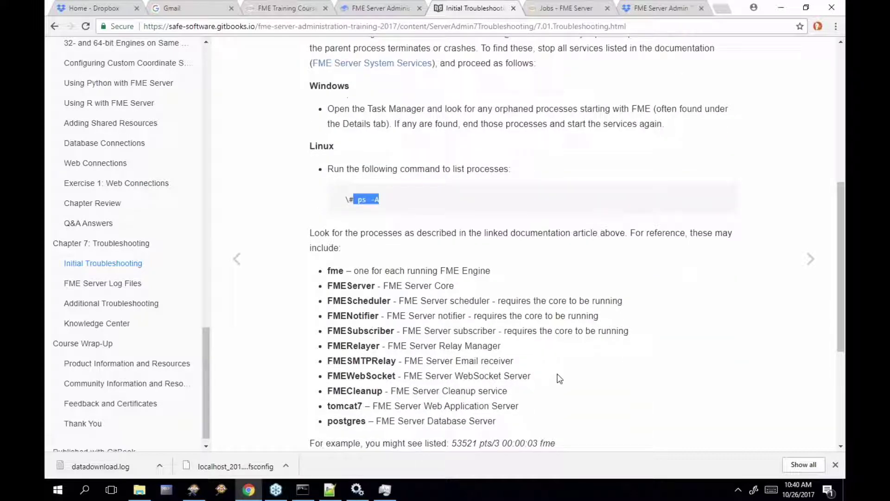
pyautogui.scroll(-2, 554, 377)
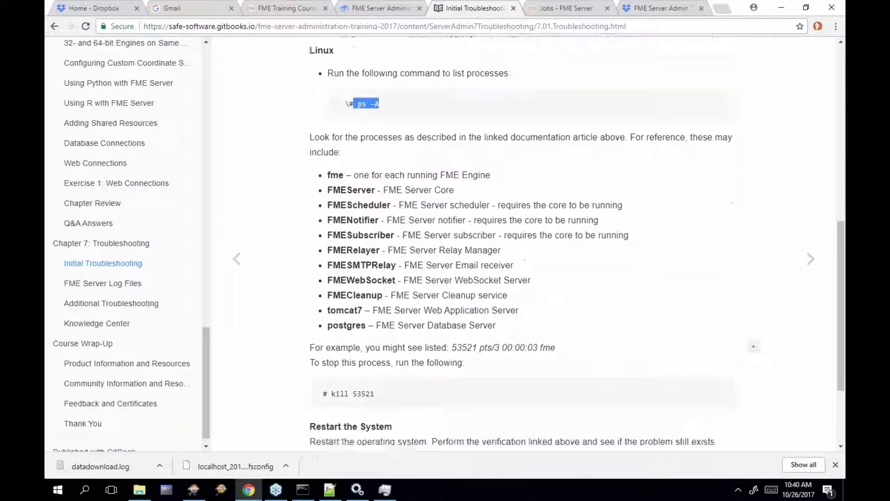
pyautogui.scroll(-3, 443, 366)
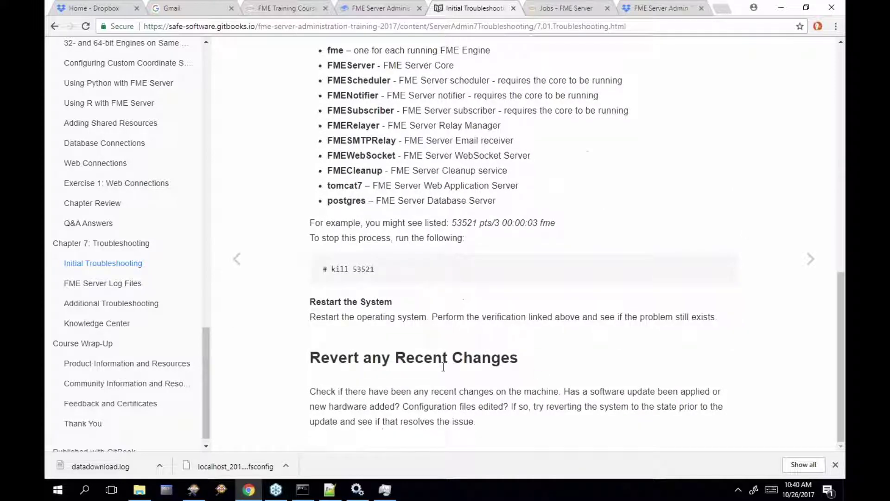
# On the FME Server Log Files page, highlight the Resources page and \resources\logs path, then scroll to the examples
pyautogui.click(810, 259)
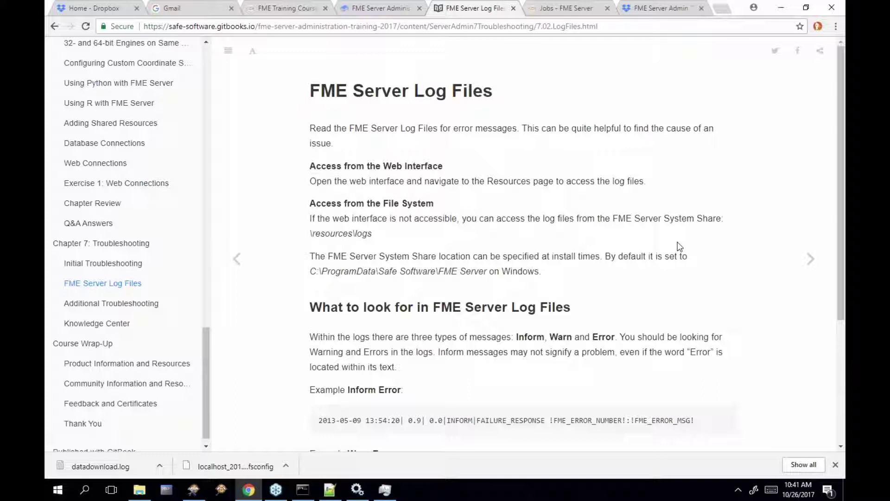
pyautogui.moveTo(487, 181); pyautogui.dragTo(531, 180)
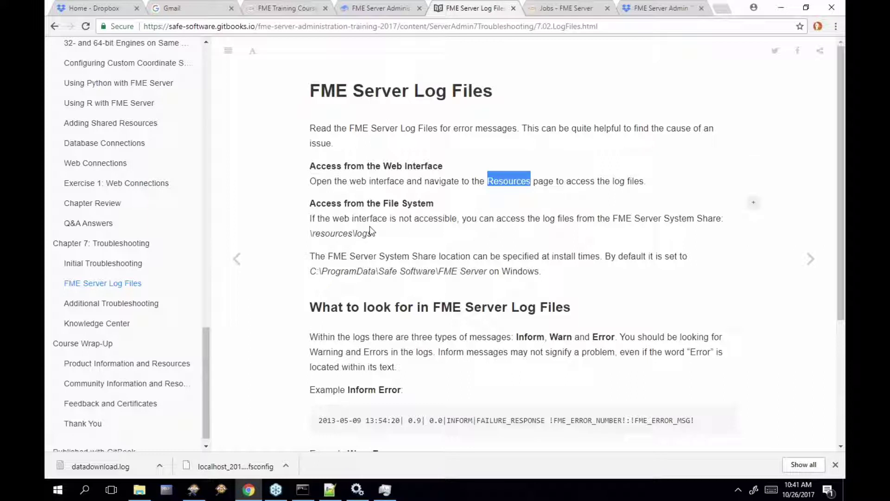
pyautogui.moveTo(372, 233); pyautogui.dragTo(311, 232)
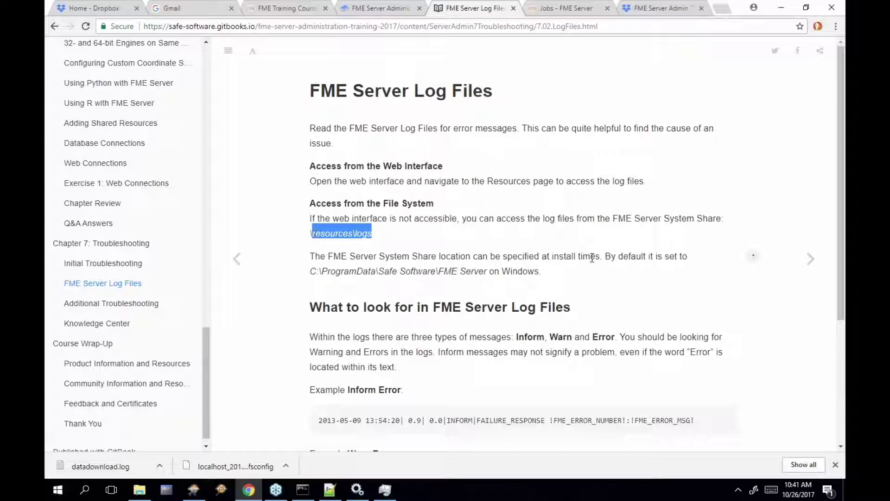
pyautogui.scroll(-1, 592, 258)
pyautogui.scroll(-3, 592, 258)
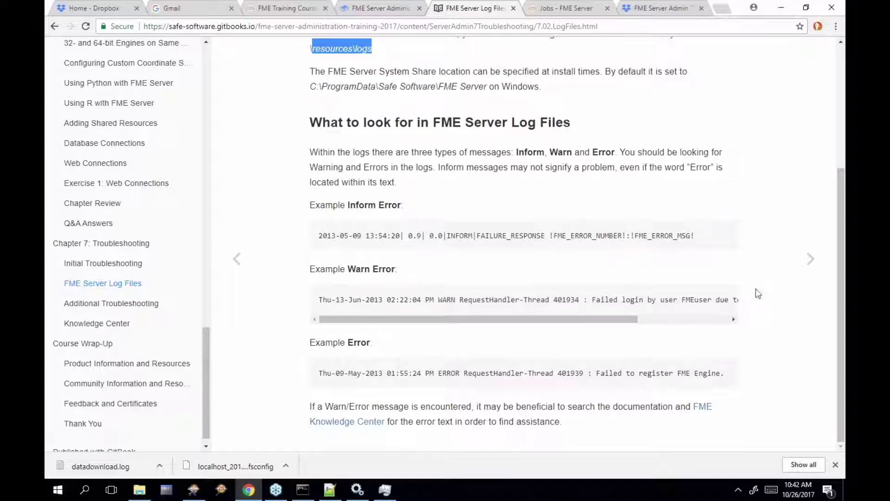
# Advance through Additional Troubleshooting to the FME Knowledge Center page
pyautogui.click(806, 262)
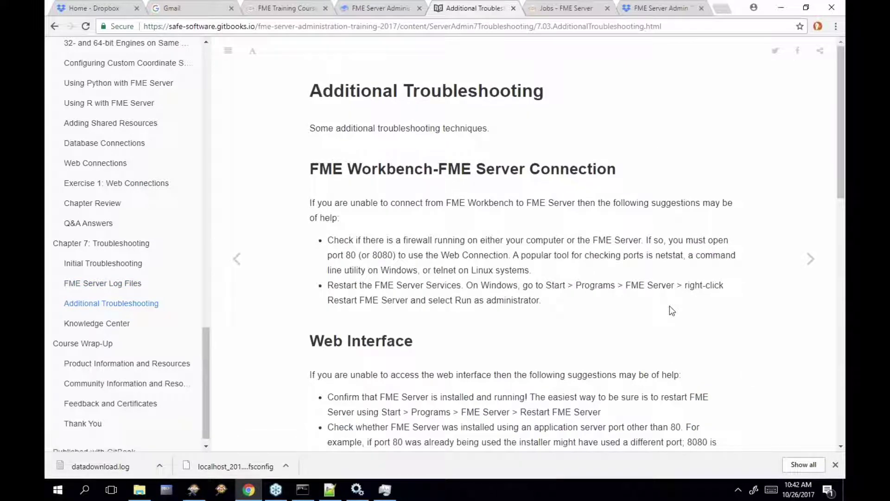
pyautogui.scroll(-2, 550, 355)
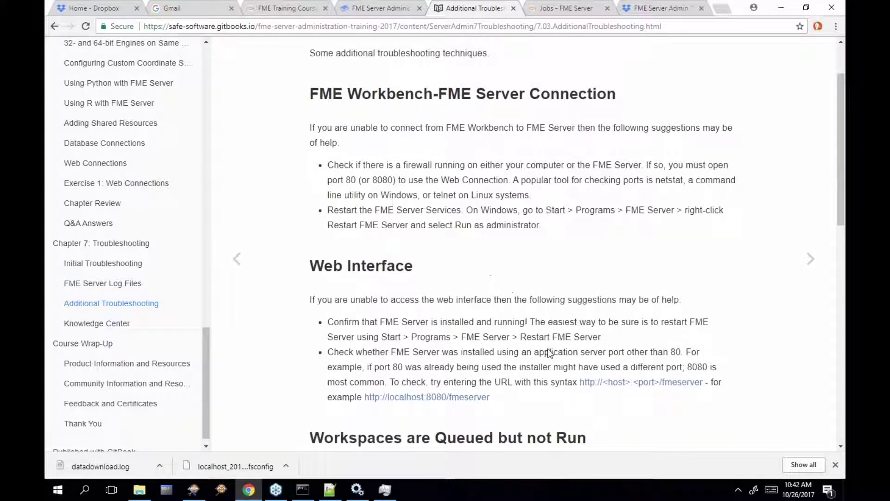
pyautogui.scroll(-6, 549, 354)
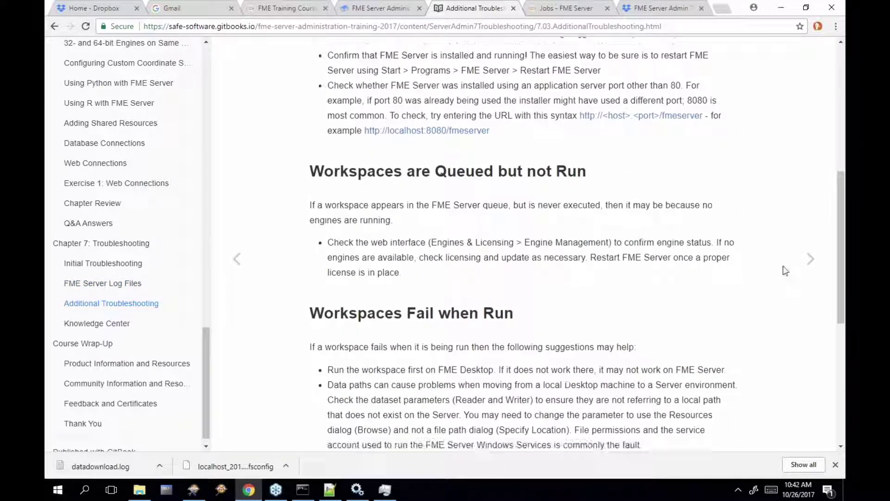
pyautogui.click(807, 263)
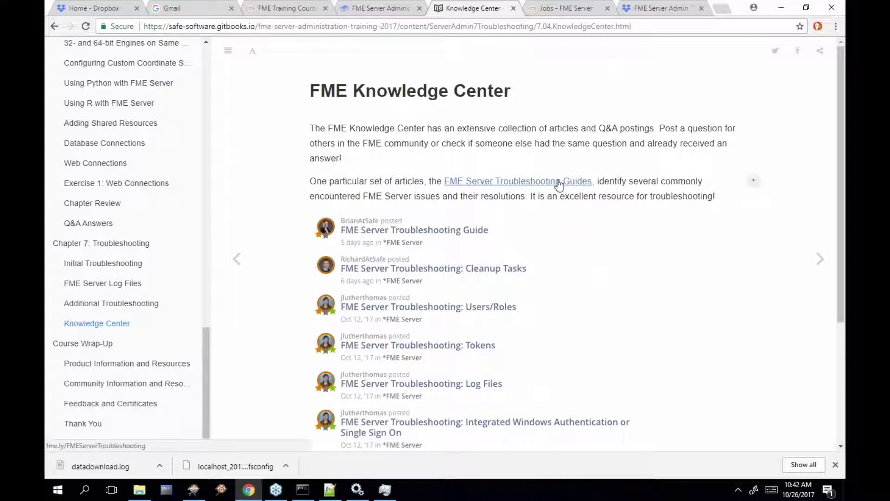
# Open the FME Server Troubleshooting Guides article list, select its title and scroll through it
pyautogui.rightClick(559, 184)
pyautogui.click(535, 204)
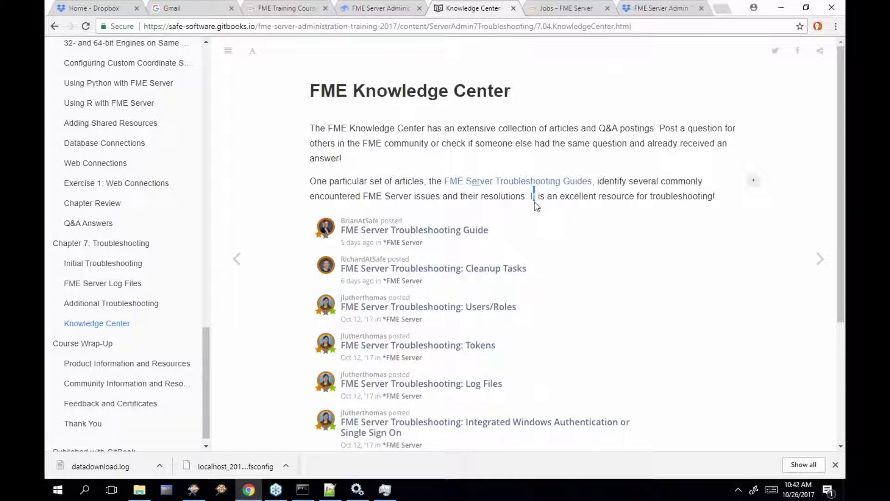
pyautogui.click(540, 182)
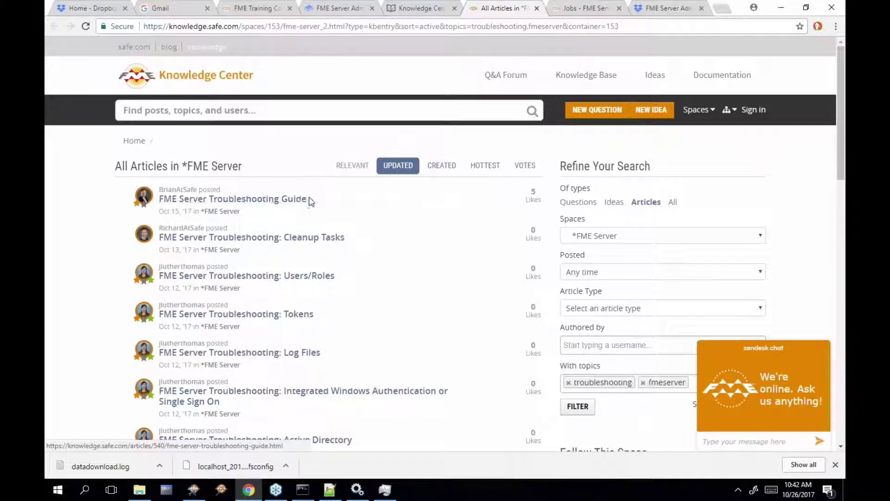
pyautogui.moveTo(308, 199); pyautogui.dragTo(158, 199)
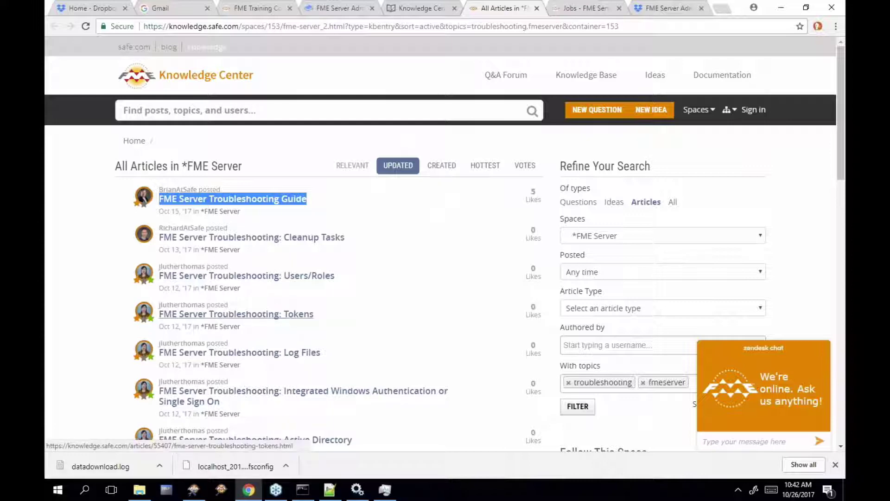
pyautogui.scroll(-1, 288, 356)
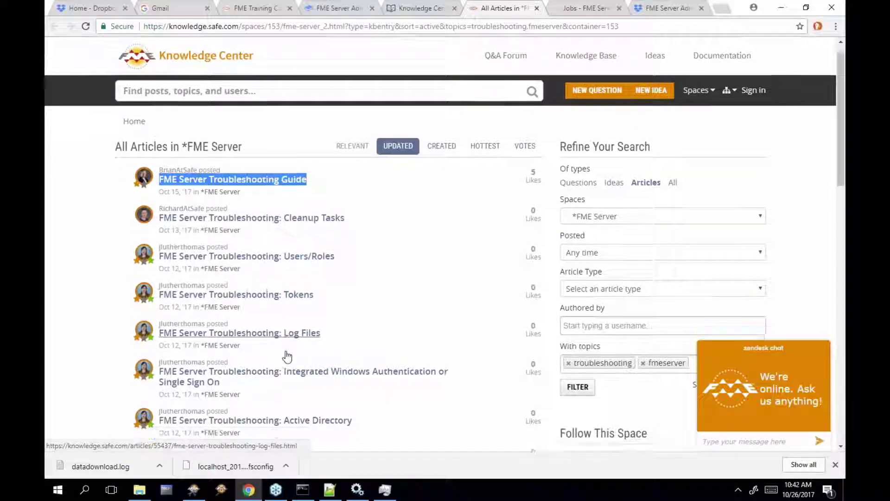
pyautogui.scroll(-2, 288, 369)
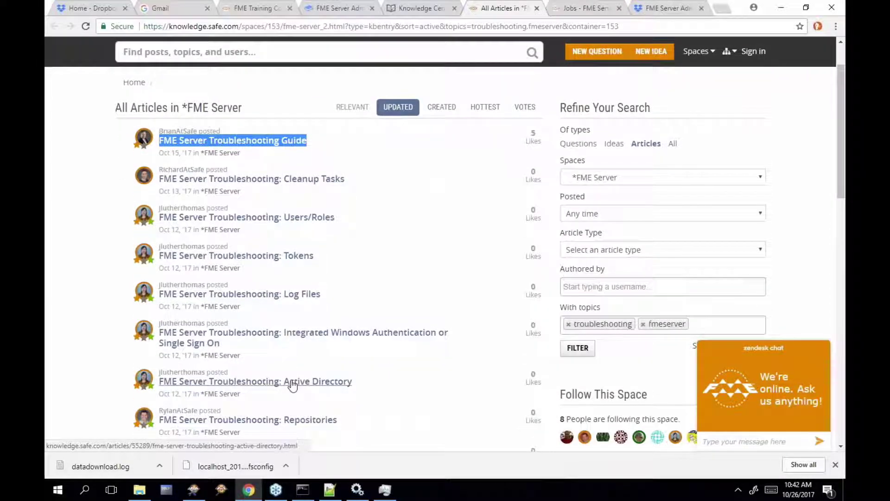
pyautogui.scroll(-4, 292, 385)
# Open 'FME Server Troubleshooting: Active Directory' and select its first example error message
pyautogui.click(292, 300)
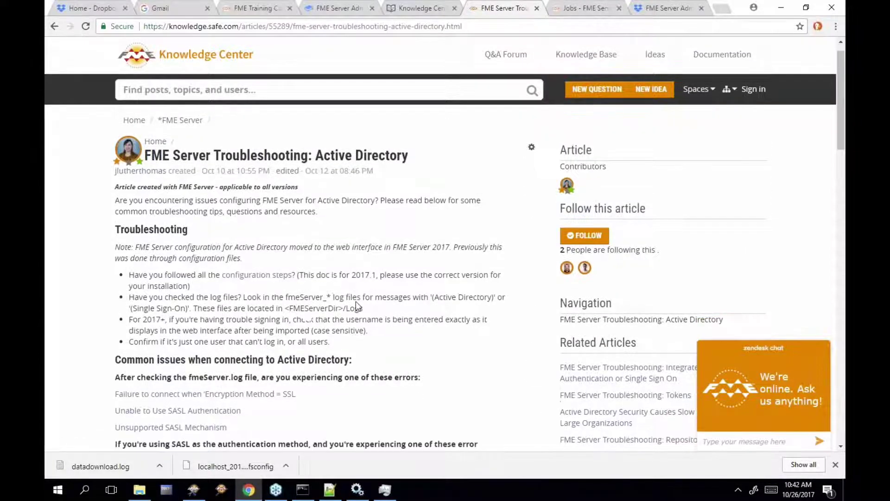
pyautogui.scroll(-3, 355, 305)
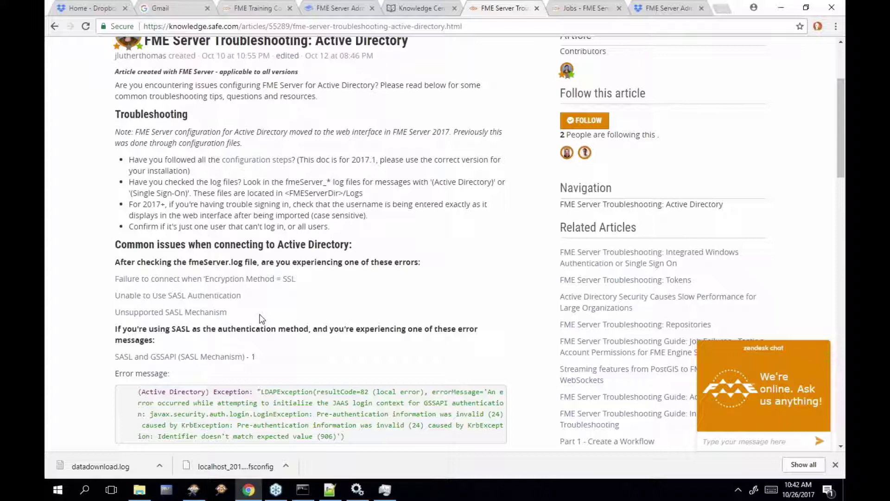
pyautogui.scroll(-2, 261, 318)
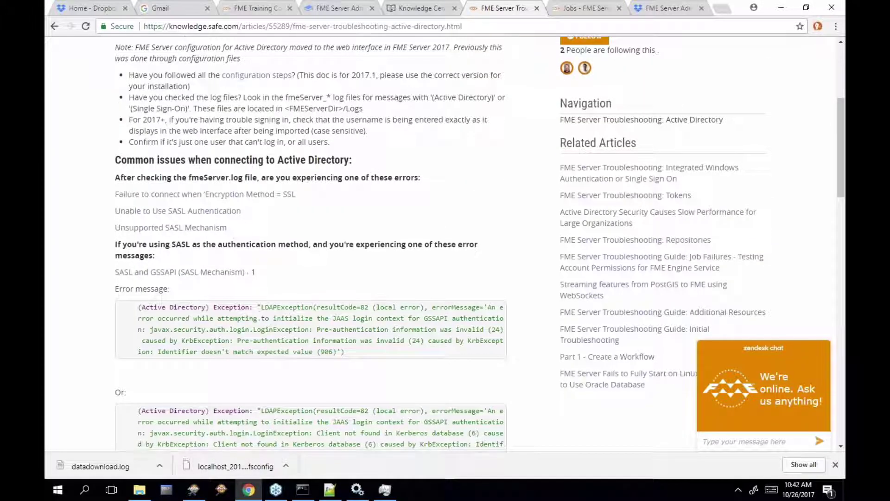
pyautogui.scroll(-2, 345, 284)
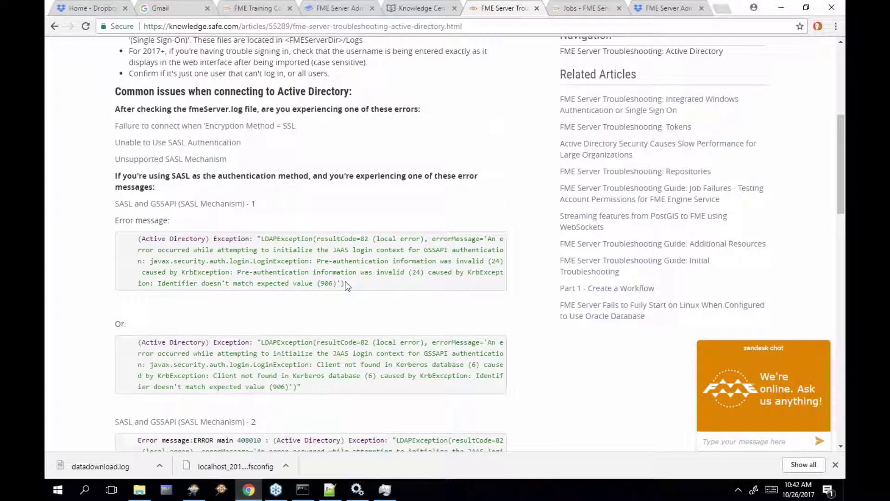
pyautogui.moveTo(345, 284); pyautogui.dragTo(137, 238)
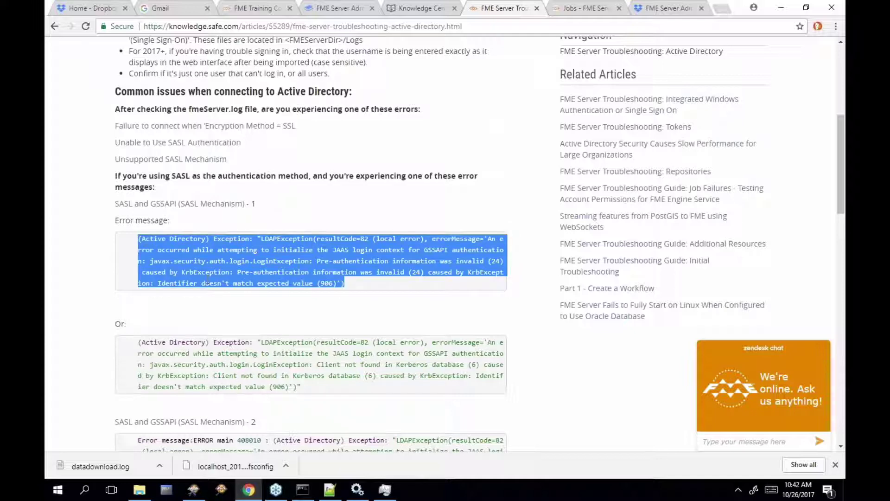
# Scroll down to the Community Q&A question links, select them, and continue to the article's end
pyautogui.scroll(-5, 207, 282)
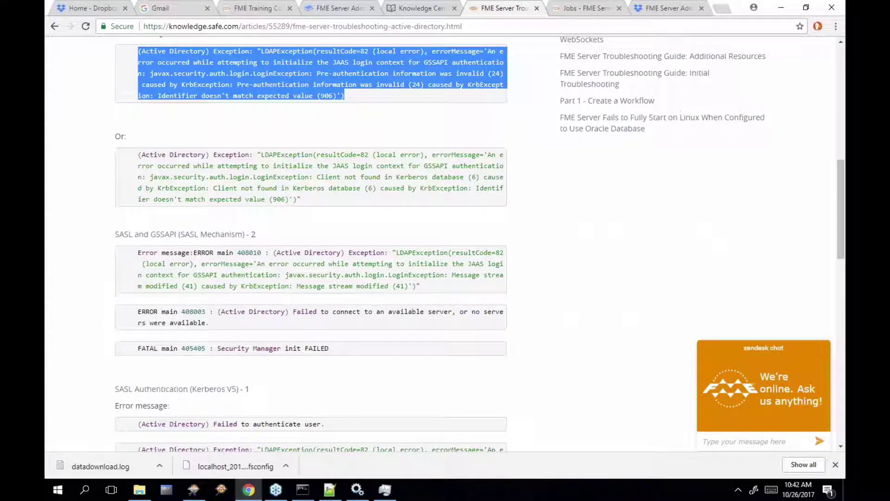
pyautogui.scroll(-5, 311, 244)
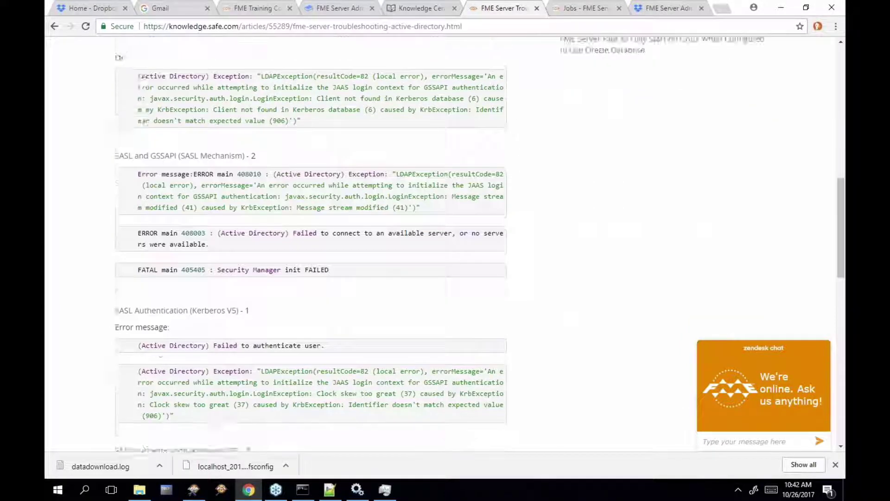
pyautogui.scroll(-4, 319, 295)
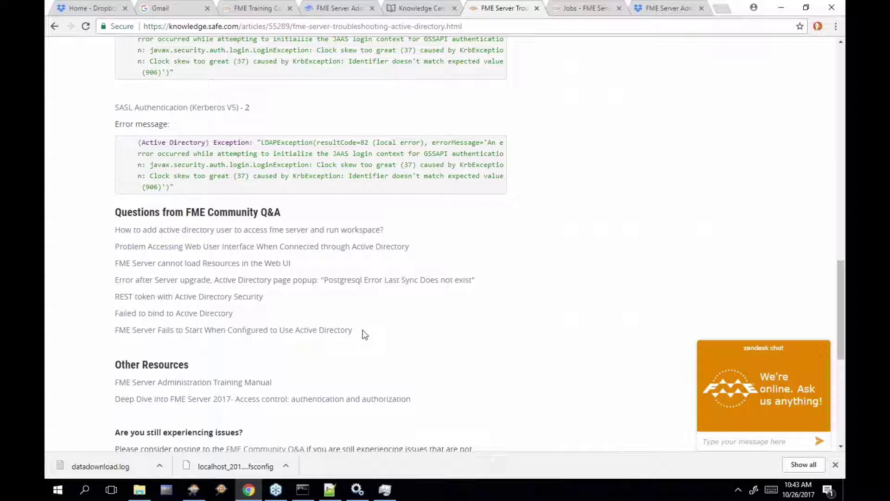
pyautogui.moveTo(364, 330); pyautogui.dragTo(116, 228)
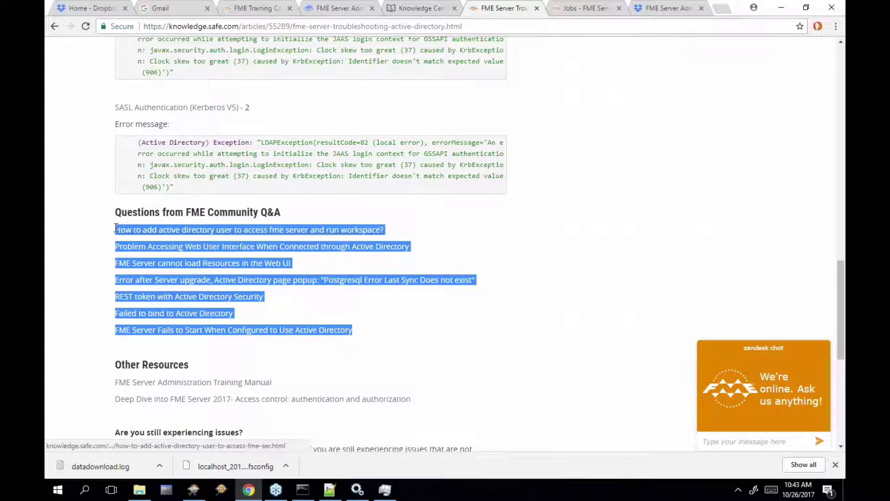
pyautogui.click(109, 259)
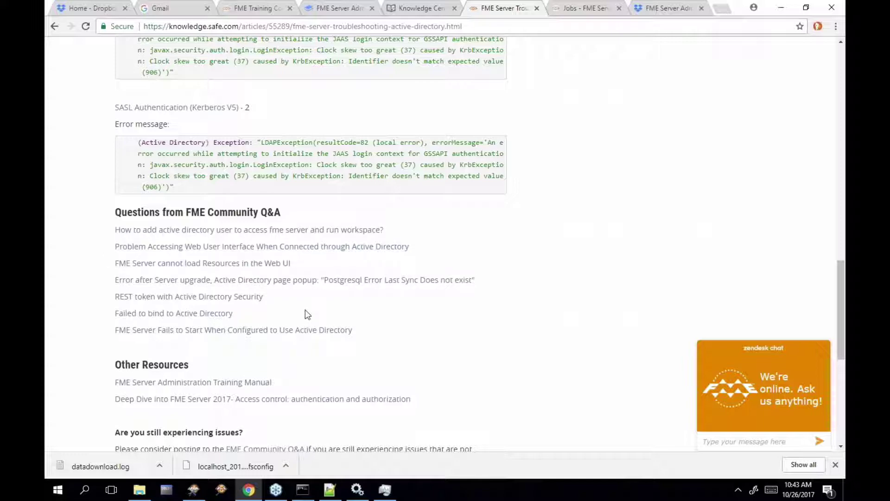
pyautogui.scroll(-1, 305, 310)
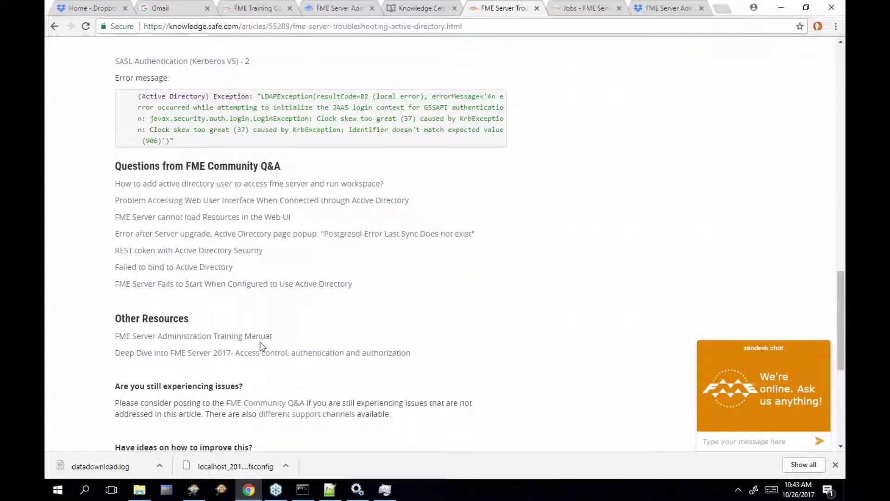
pyautogui.scroll(-1, 272, 367)
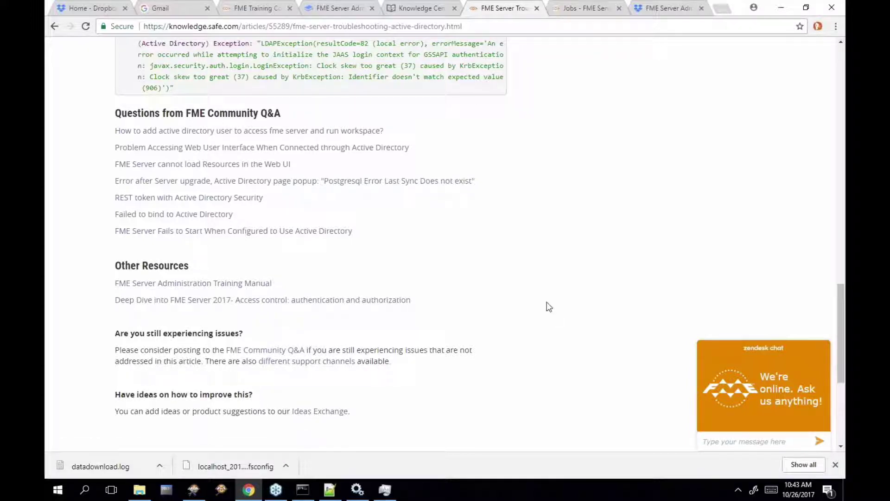
# Go back to the manual's Knowledge Center tab and advance to Course Wrap-Up
pyautogui.click(425, 12)
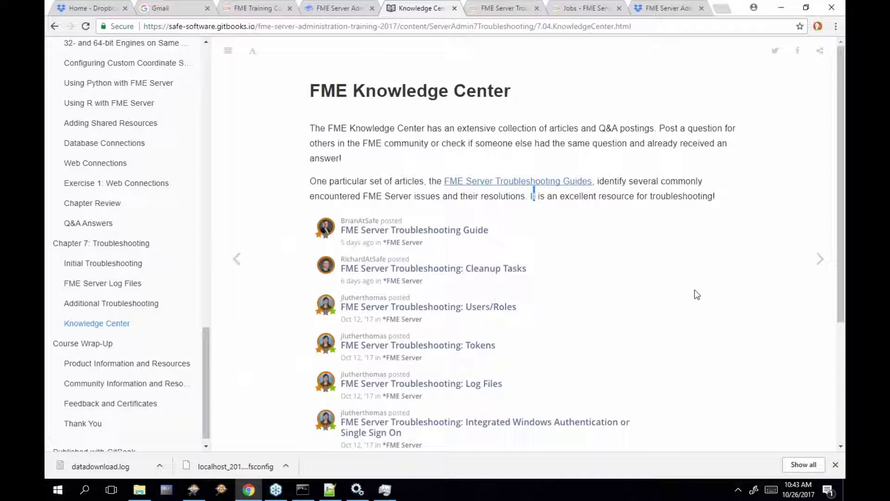
pyautogui.click(820, 259)
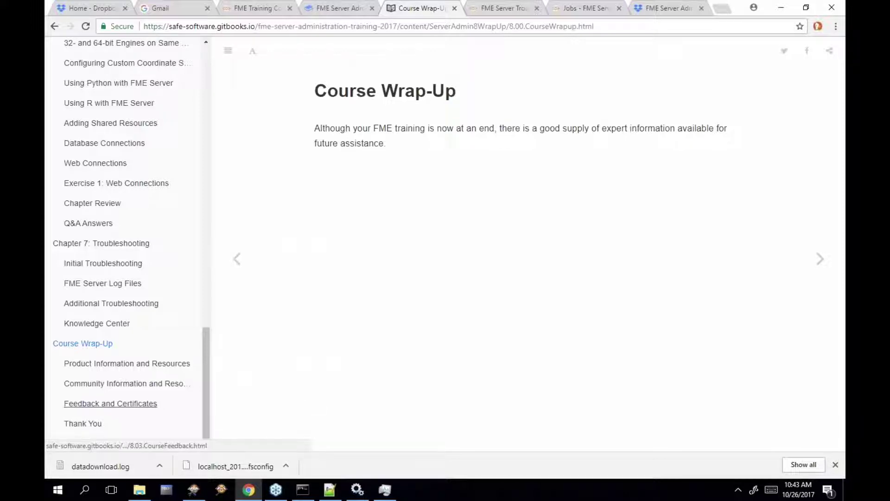
# Open Feedback and Certificates and copy the link address of 'the feedback form'
pyautogui.click(157, 404)
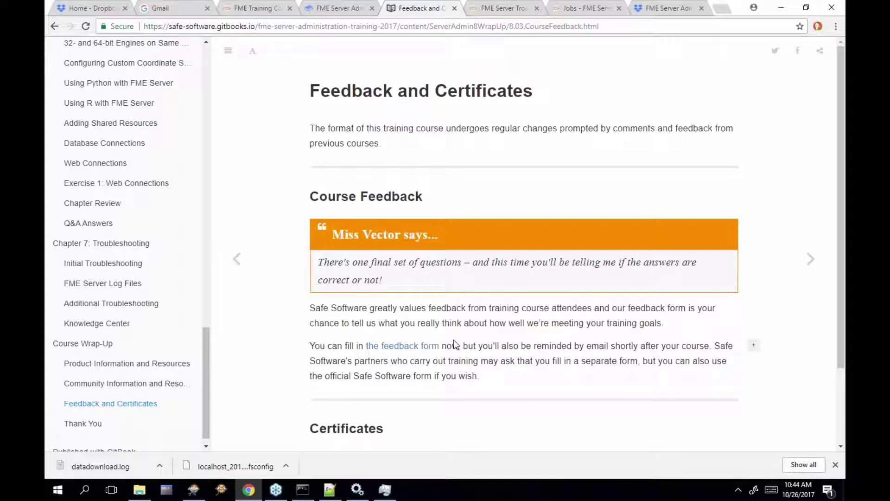
pyautogui.rightClick(431, 351)
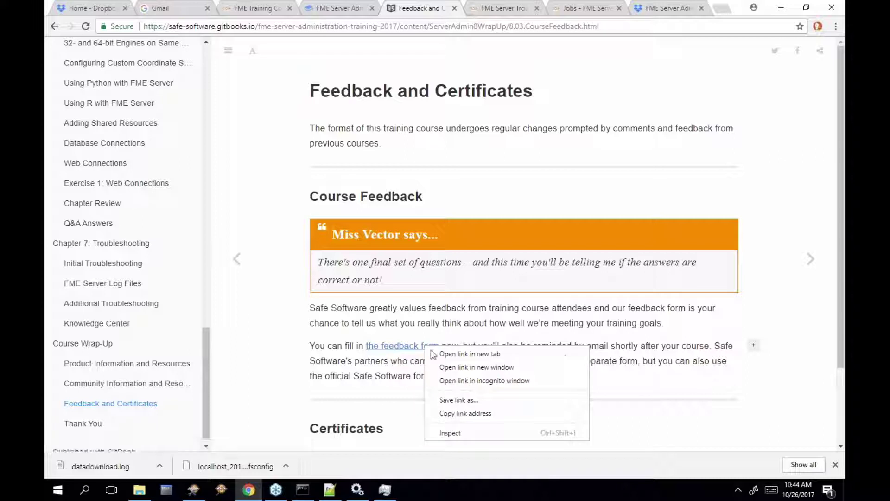
pyautogui.click(465, 413)
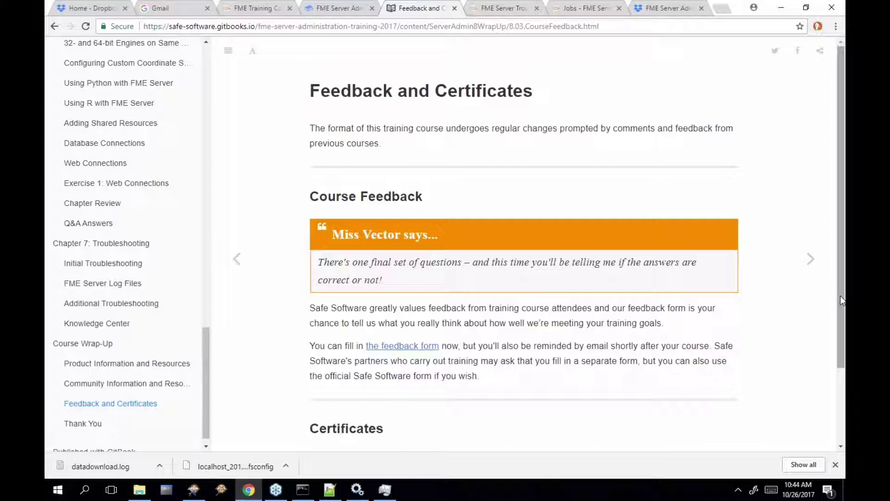
pyautogui.moveTo(840, 300); pyautogui.dragTo(844, 377)
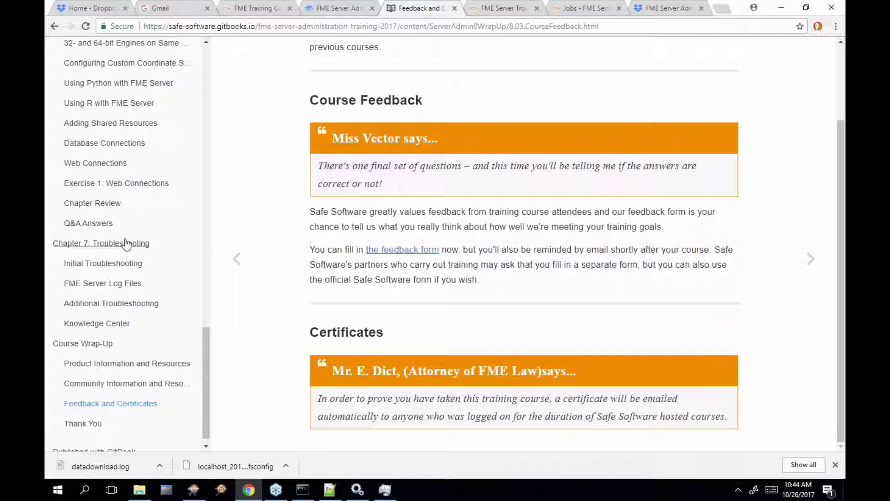
# Open Product Information and Resources and scroll to its Your Local Partner section
pyautogui.click(113, 364)
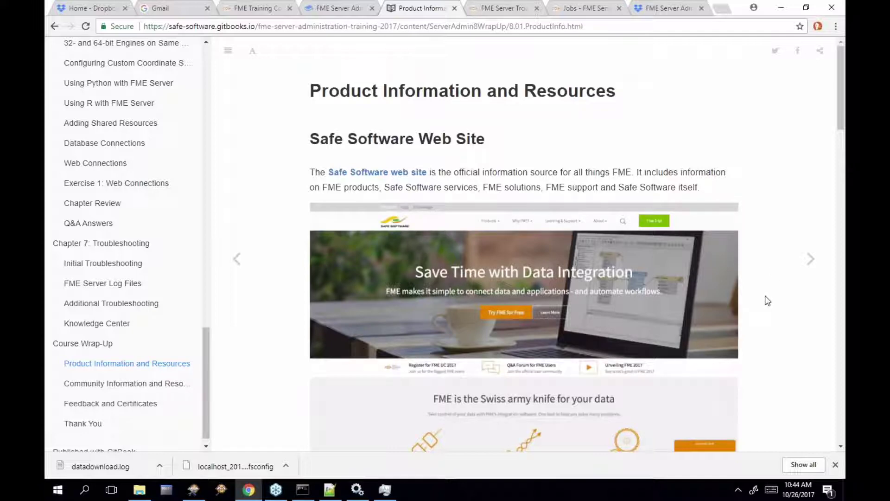
pyautogui.scroll(-2, 767, 300)
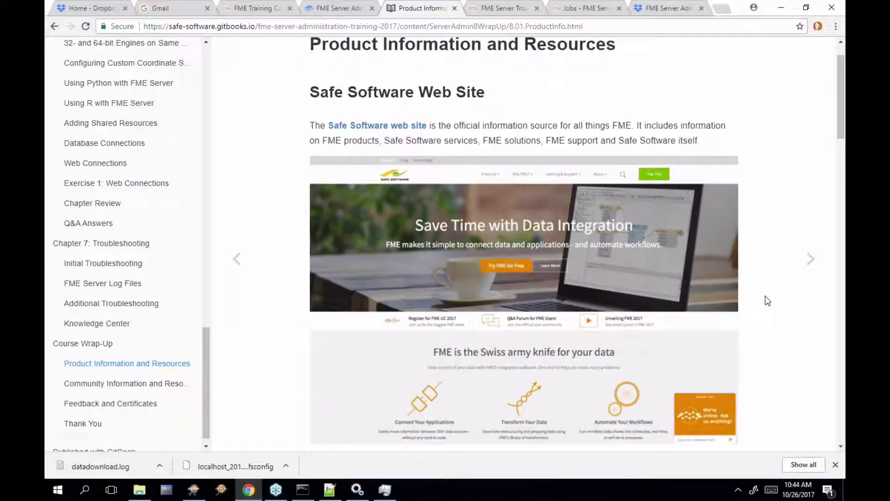
pyautogui.scroll(-2, 767, 301)
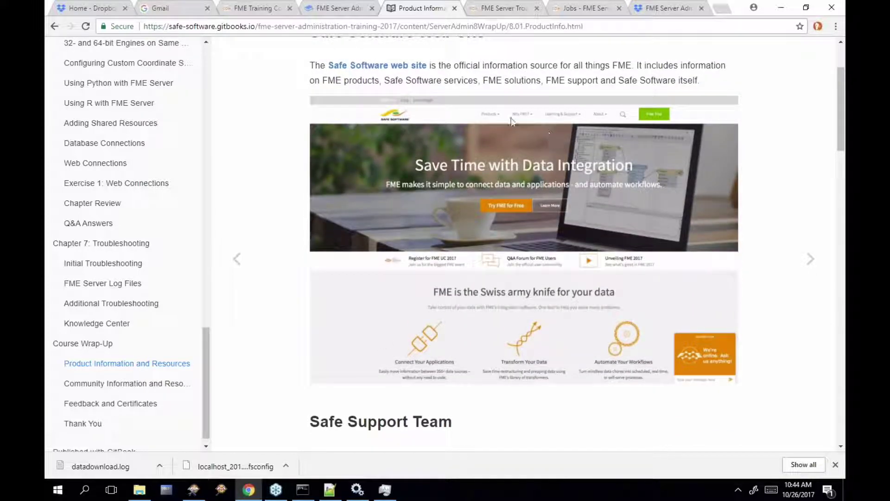
pyautogui.scroll(-3, 758, 307)
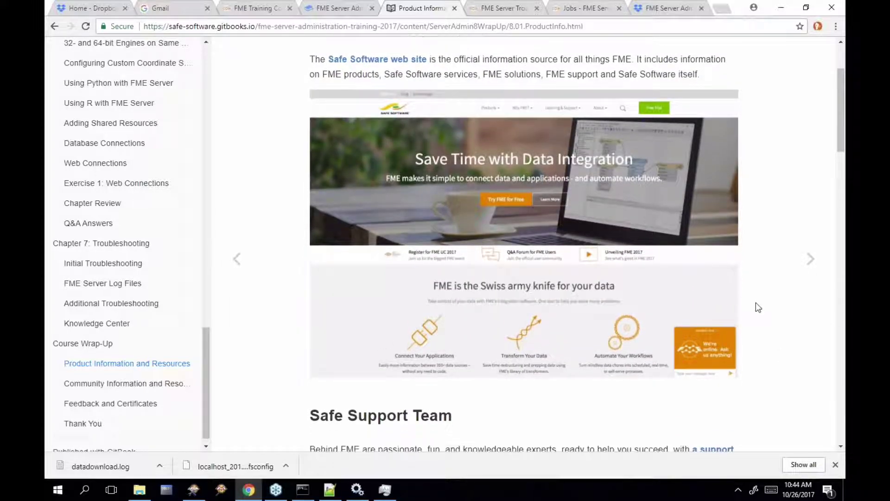
pyautogui.scroll(-12, 757, 307)
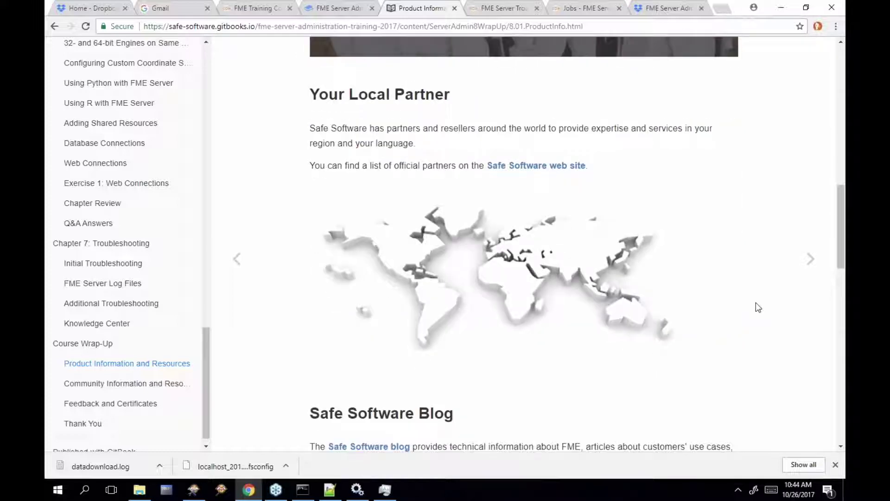
pyautogui.scroll(-2, 756, 303)
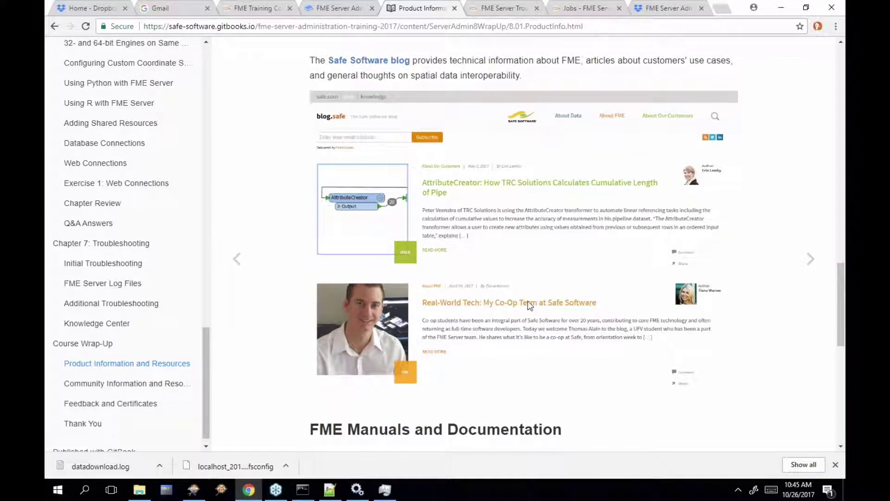
pyautogui.scroll(-2, 528, 301)
pyautogui.scroll(-3, 528, 305)
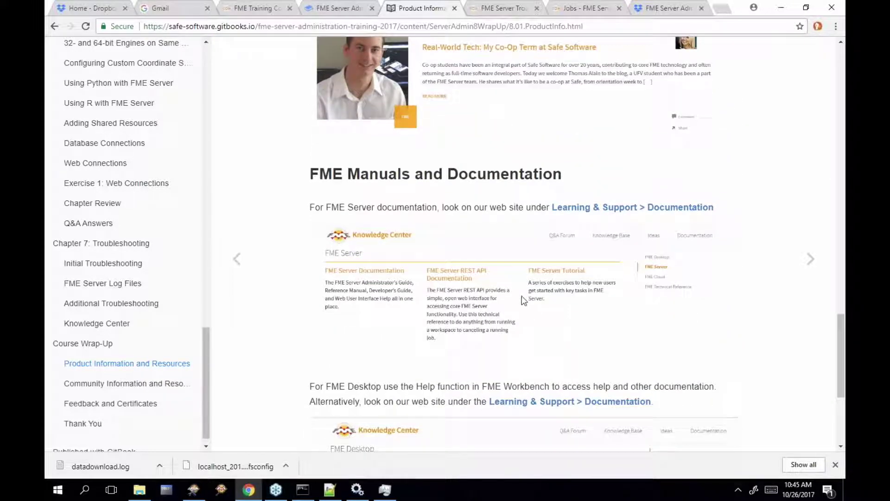
pyautogui.scroll(-5, 539, 299)
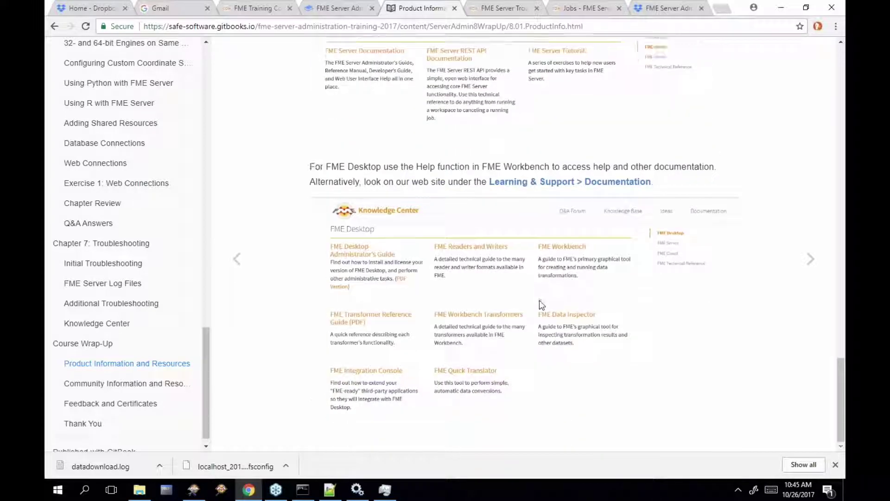
pyautogui.scroll(5, 539, 299)
pyautogui.scroll(9, 539, 299)
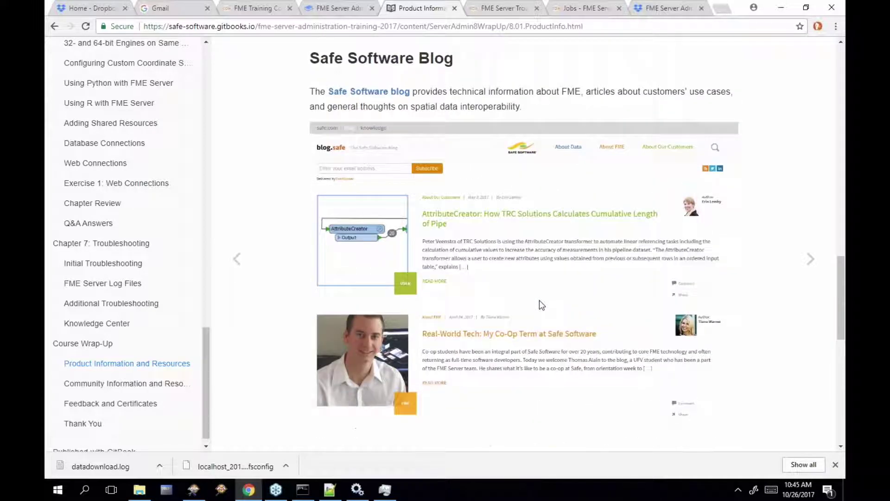
pyautogui.scroll(5, 539, 299)
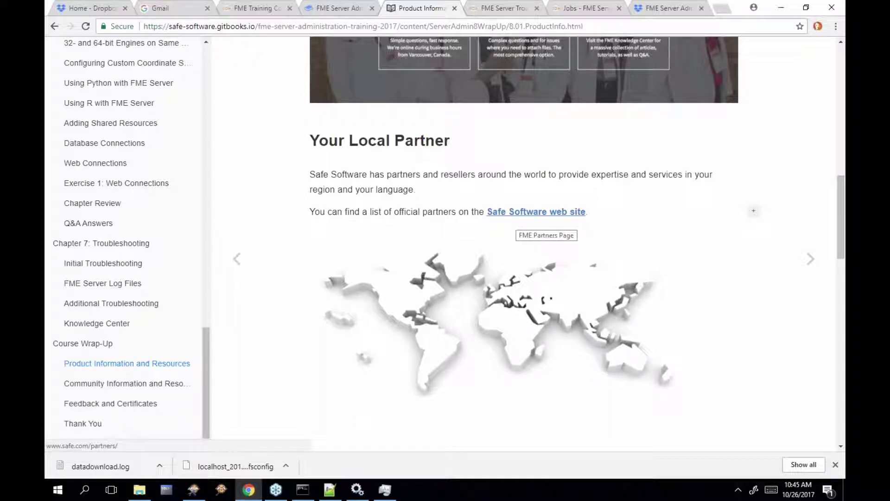
# Open Safe Software's official partners page, scroll it, then return to the Product Information tab
pyautogui.click(538, 212)
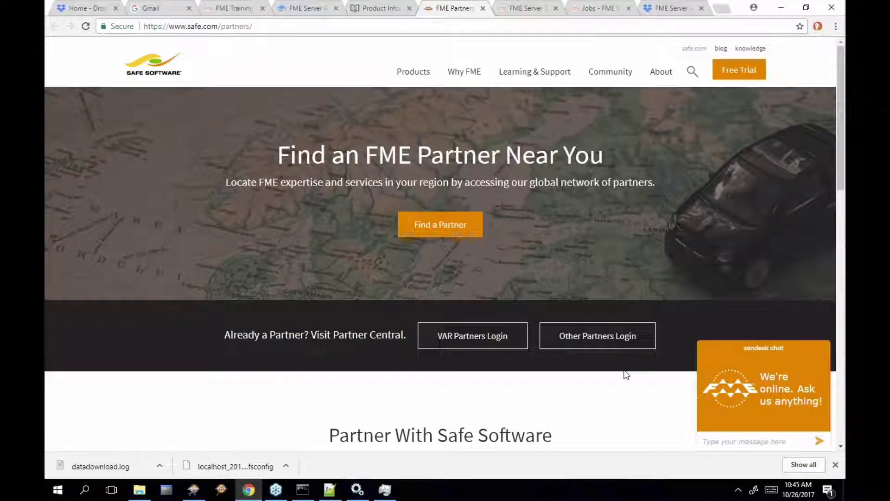
pyautogui.scroll(-5, 625, 371)
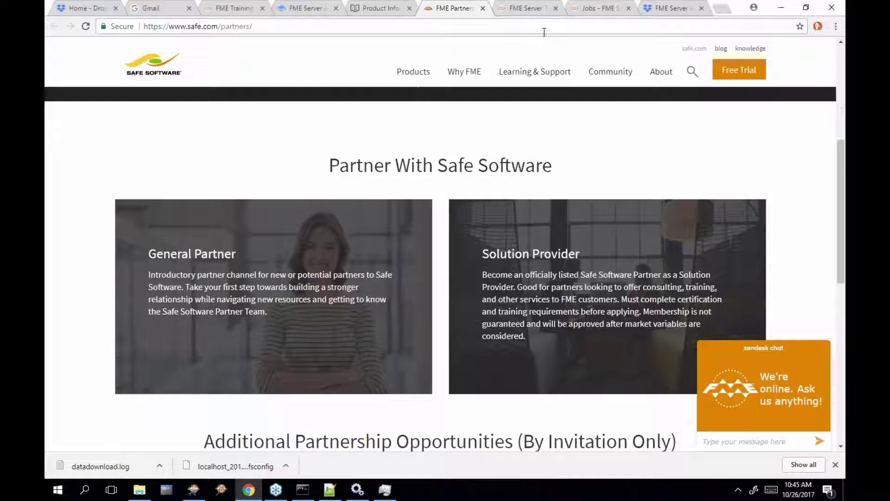
pyautogui.click(378, 8)
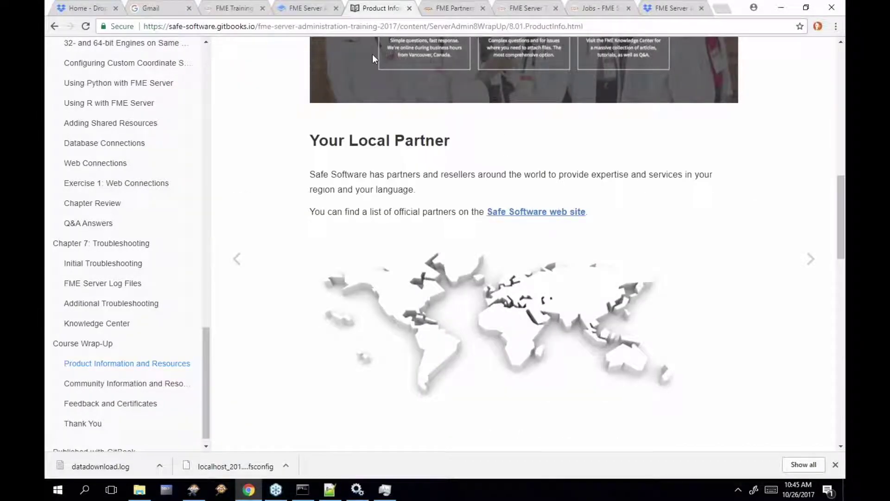
# Read down through the Community Information and Resources chapter of the training manual
pyautogui.click(124, 383)
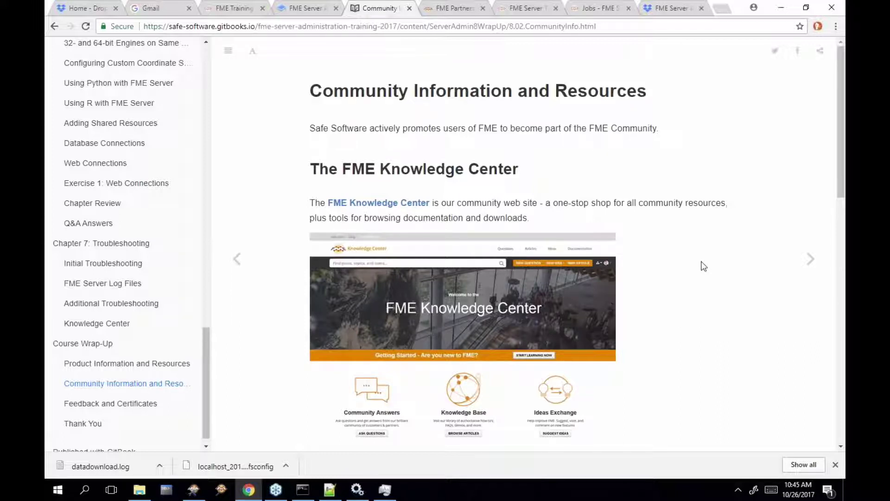
pyautogui.scroll(-2, 702, 266)
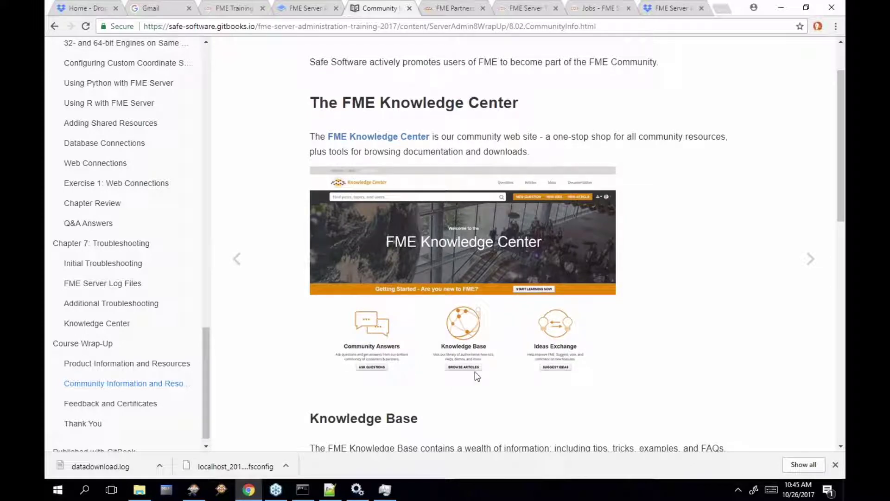
pyautogui.scroll(-3, 476, 376)
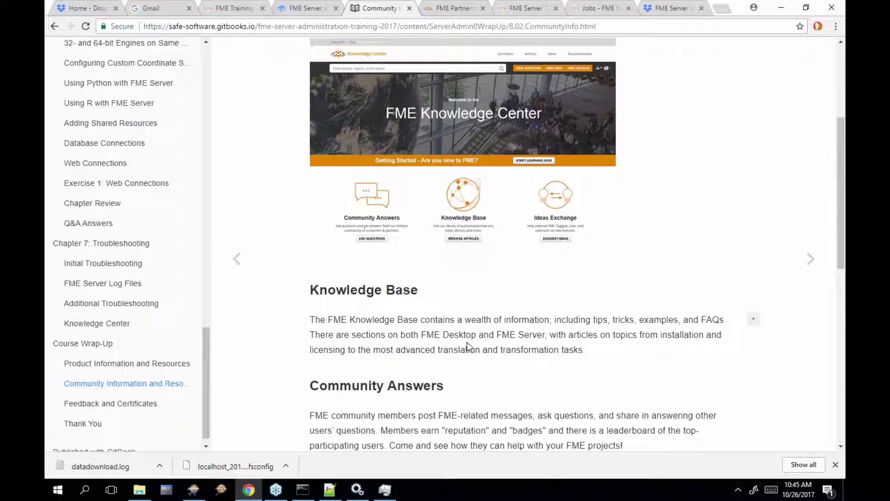
pyautogui.scroll(-1, 338, 348)
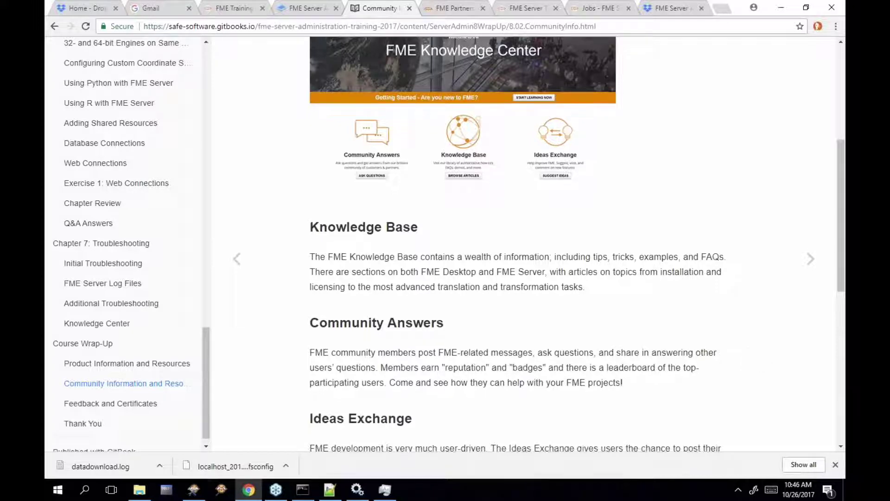
pyautogui.scroll(-3, 391, 376)
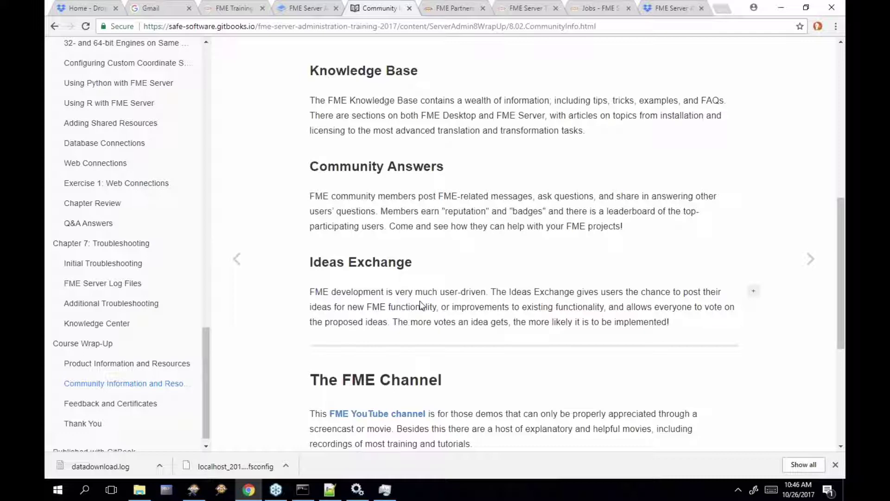
# Finish the chapter and move on to the manual's closing Thank You page
pyautogui.scroll(3, 448, 304)
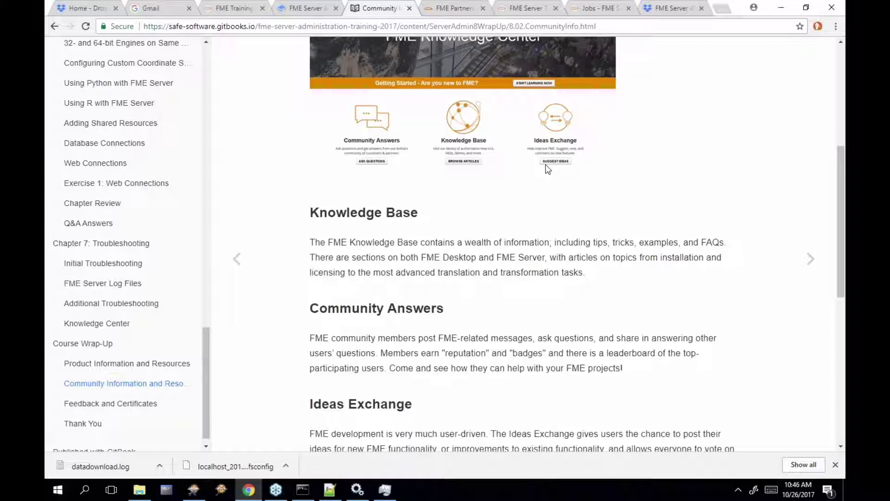
pyautogui.scroll(-4, 393, 197)
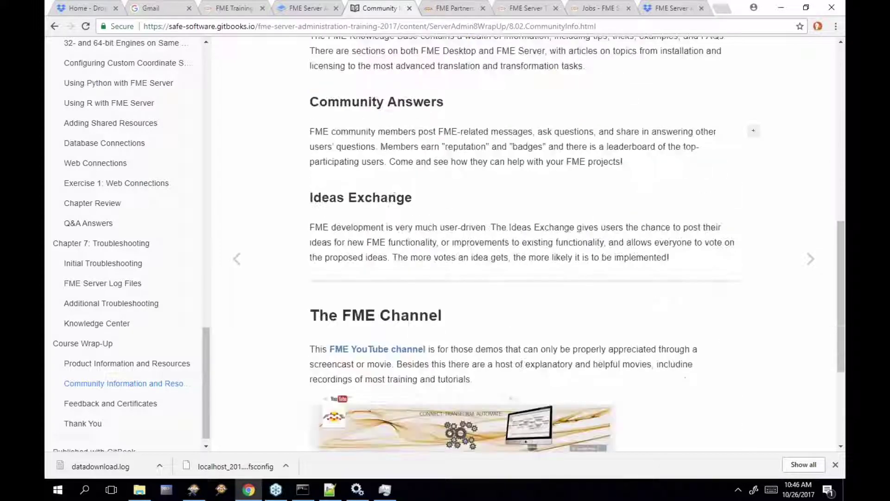
pyautogui.scroll(-4, 393, 197)
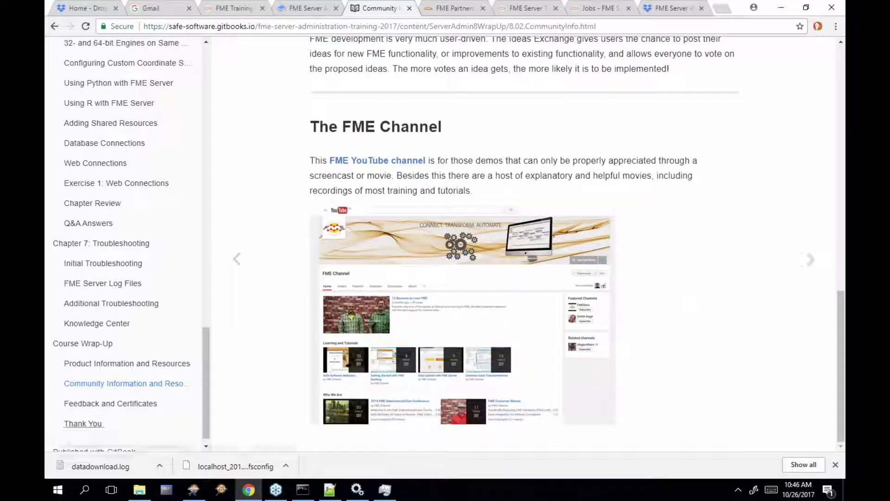
pyautogui.click(83, 423)
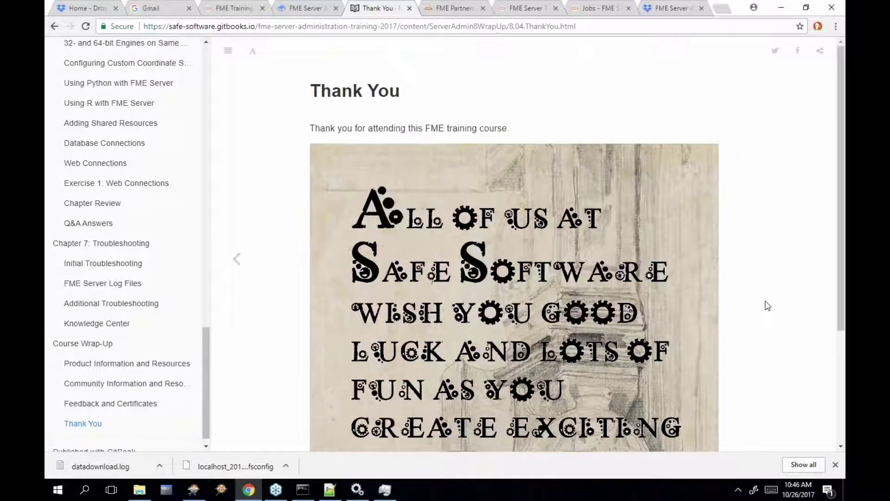
pyautogui.scroll(-1, 769, 306)
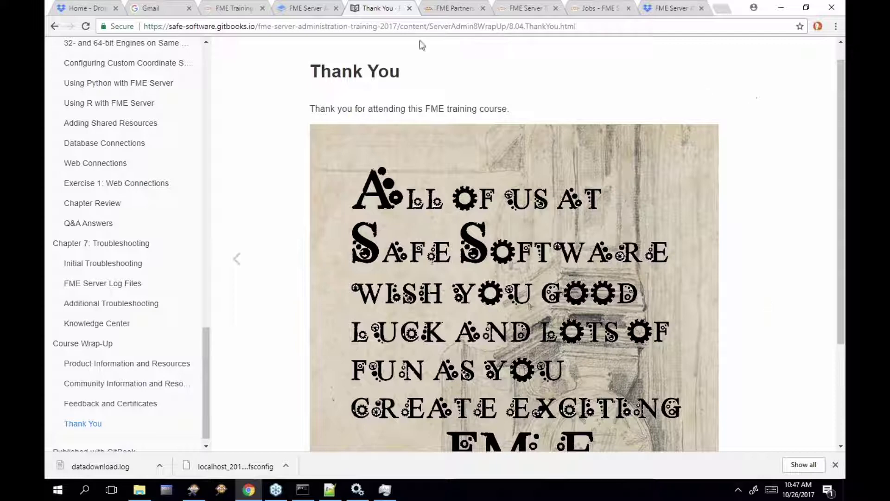
# Check the Active Directory troubleshooting article's address, then return to the Thank You page
pyautogui.click(541, 10)
pyautogui.scroll(20, 580, 238)
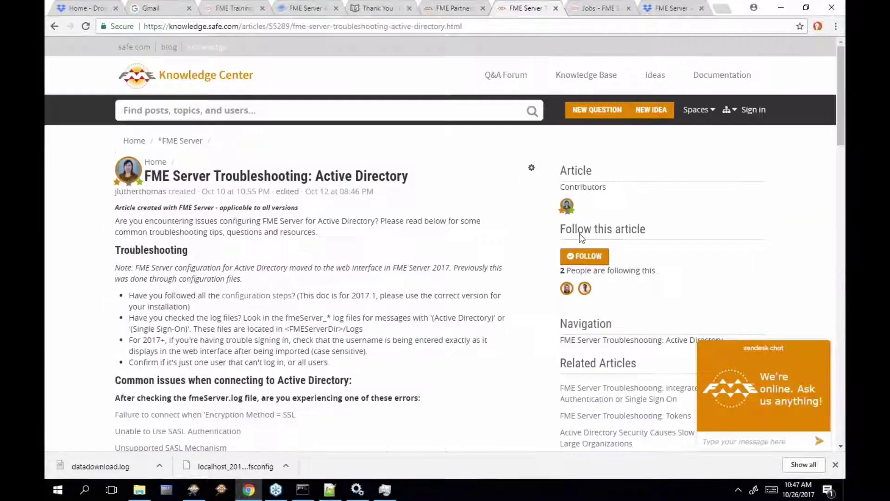
pyautogui.click(447, 26)
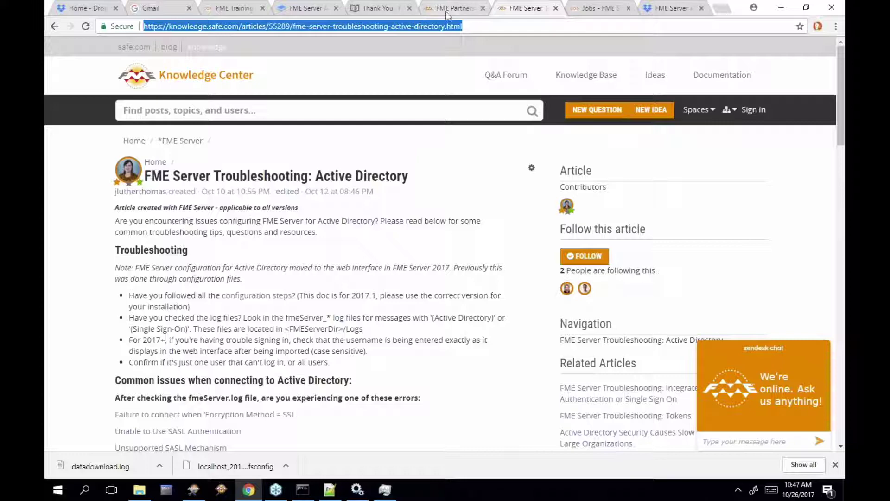
pyautogui.click(367, 13)
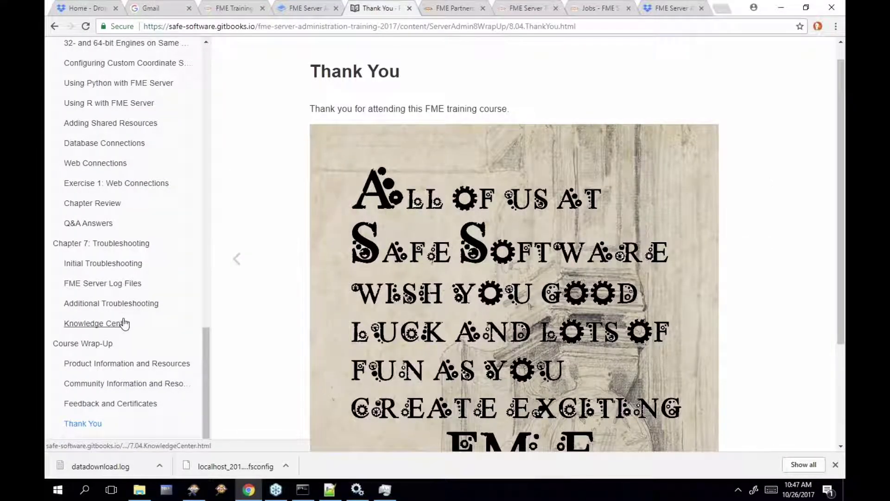
# Open the Knowledge Center chapter's FME Server Troubleshooting Guides link in a new tab
pyautogui.click(123, 324)
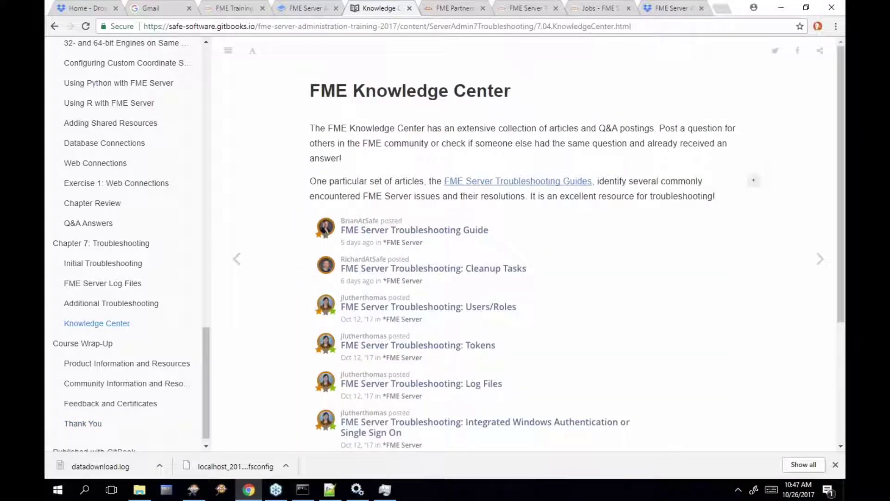
pyautogui.rightClick(491, 183)
pyautogui.click(519, 251)
pyautogui.click(577, 187)
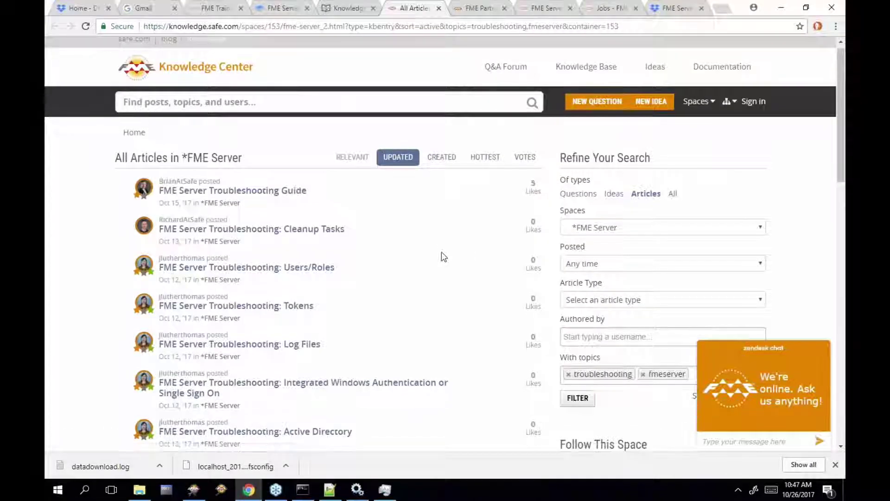
# Open the FME Server Troubleshooting: Tokens article and read it to the end
pyautogui.scroll(-1, 444, 257)
pyautogui.click(241, 271)
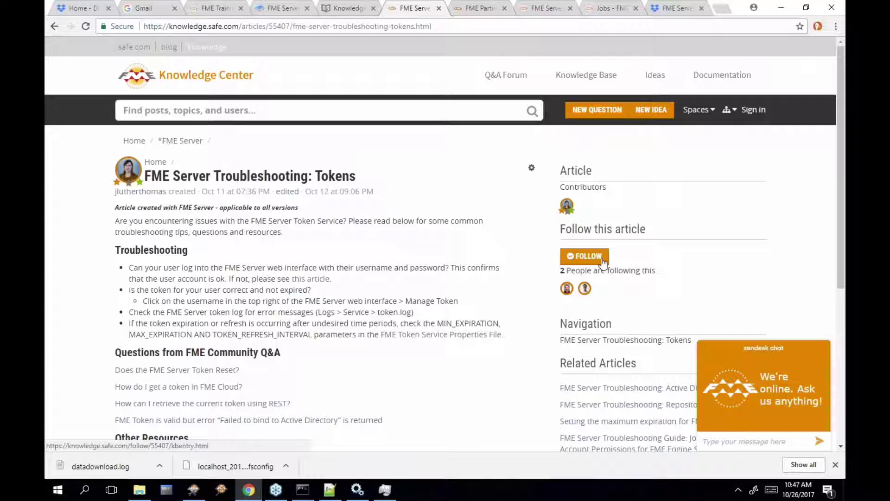
pyautogui.scroll(-3, 603, 262)
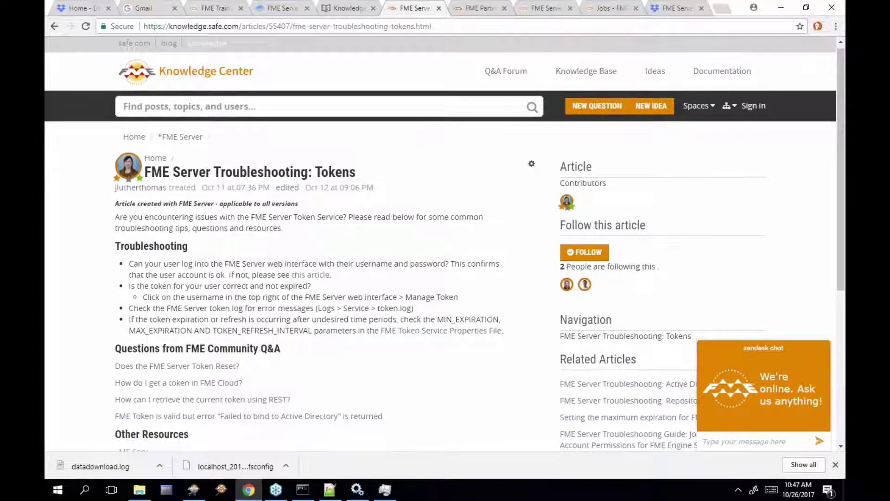
pyautogui.scroll(-1, 445, 255)
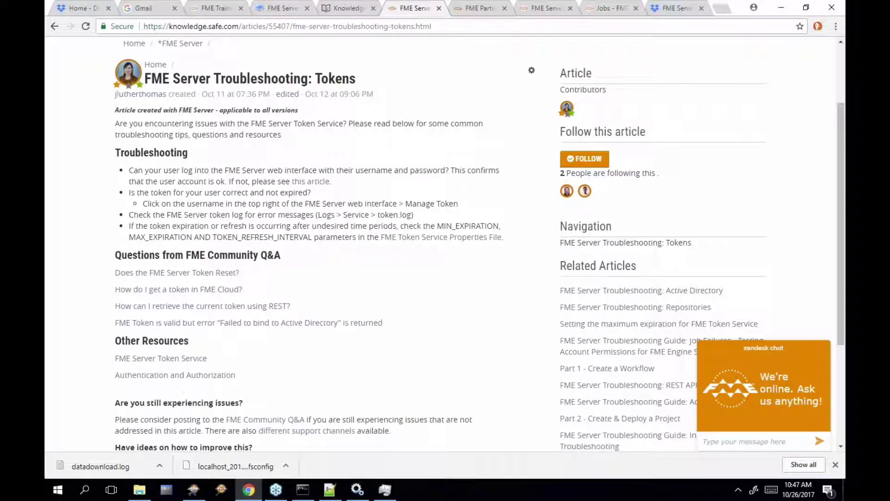
pyautogui.scroll(-4, 145, 377)
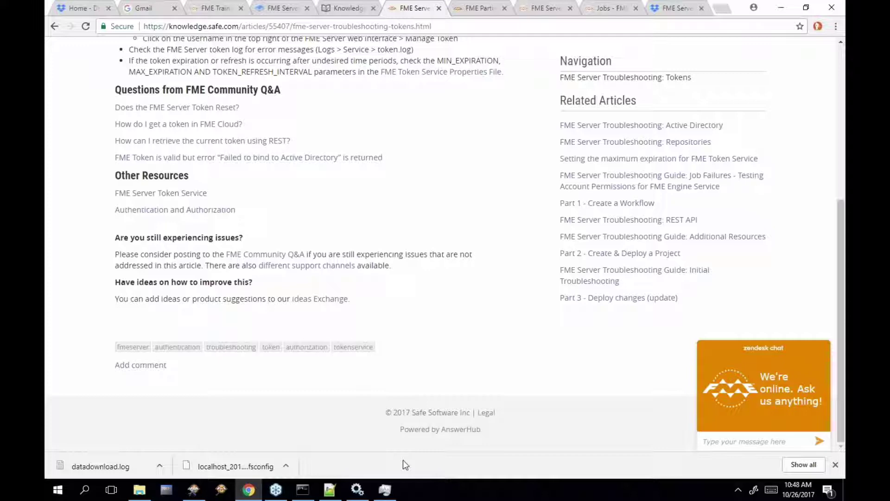
# Close the WebConnections-Ex1-Complete workspace in FME Workbench without saving changes
pyautogui.click(196, 492)
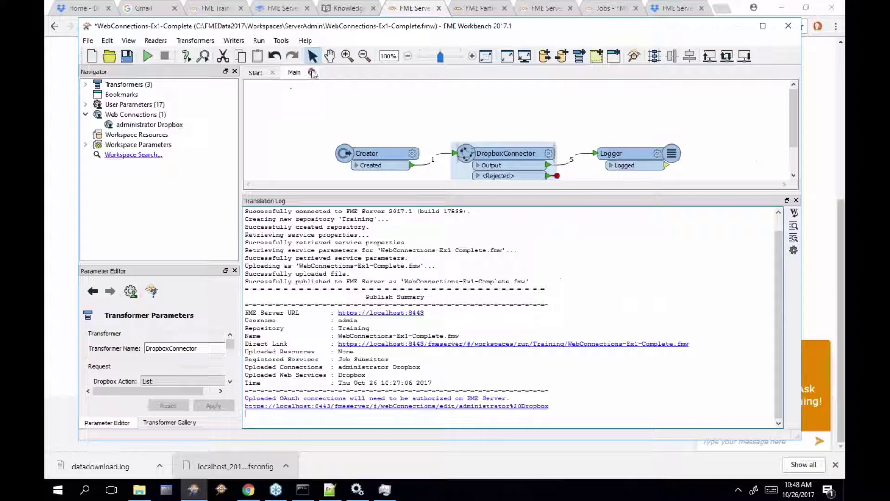
pyautogui.click(310, 113)
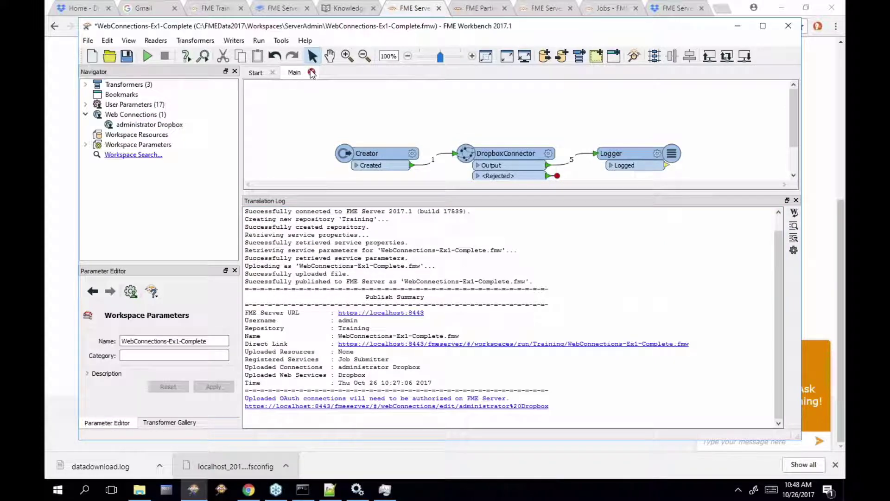
pyautogui.hotkey('ctrl', 'w')
pyautogui.press('Tab')
pyautogui.press('Return')
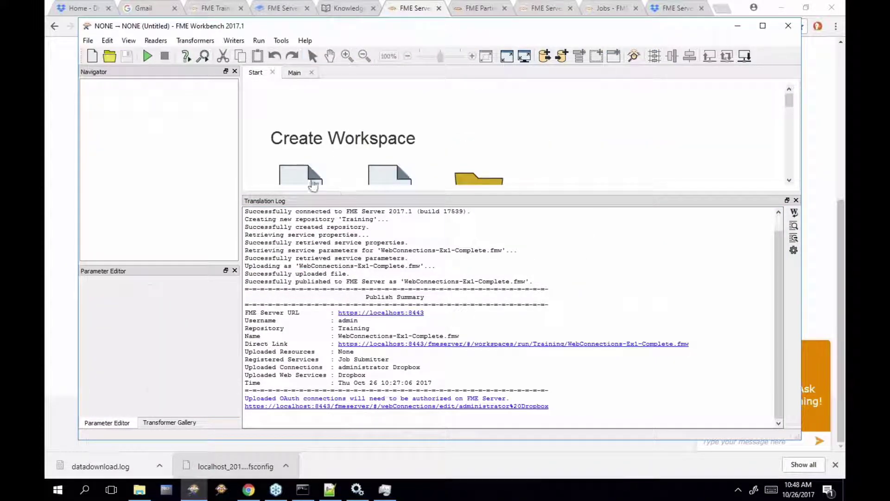
# Add a SystemCaller transformer with 'sys' and view its Command Line editor without setting a command
pyautogui.write('sys')
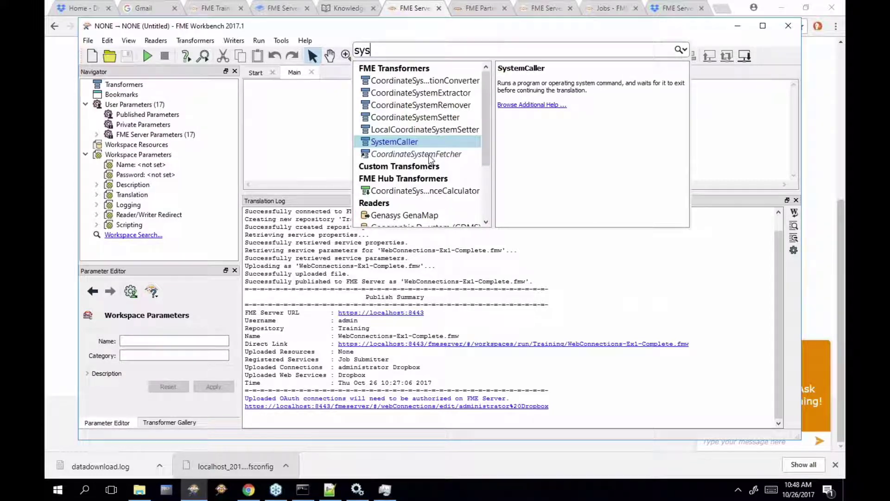
pyautogui.press('Return')
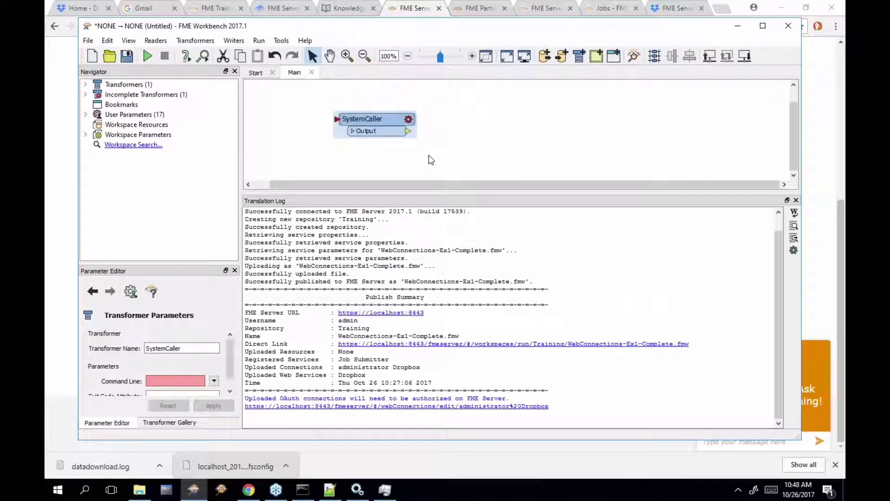
pyautogui.click(407, 120)
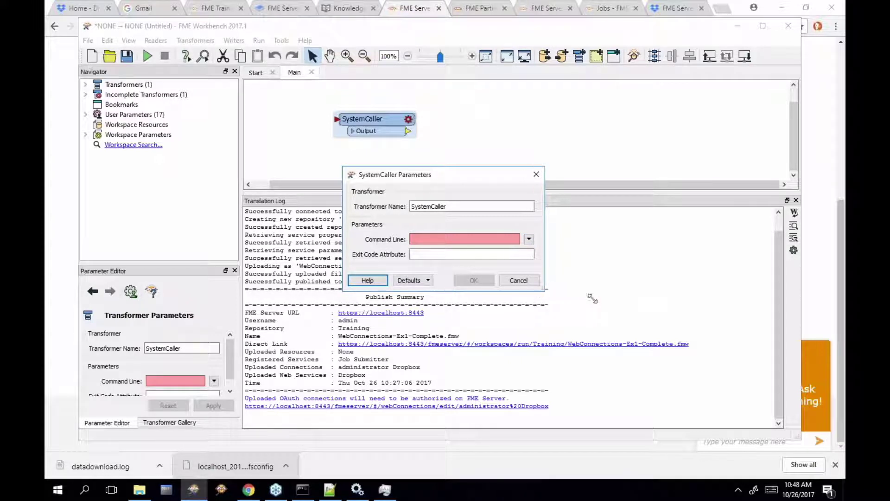
pyautogui.click(606, 239)
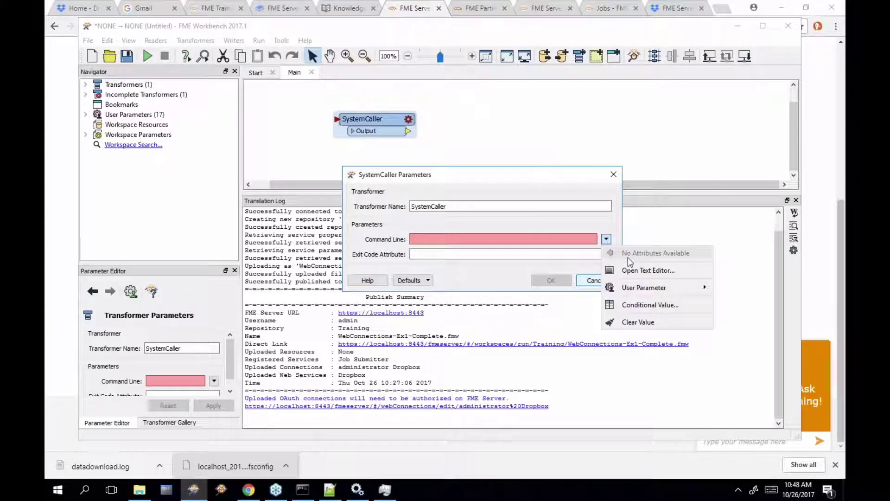
pyautogui.click(644, 275)
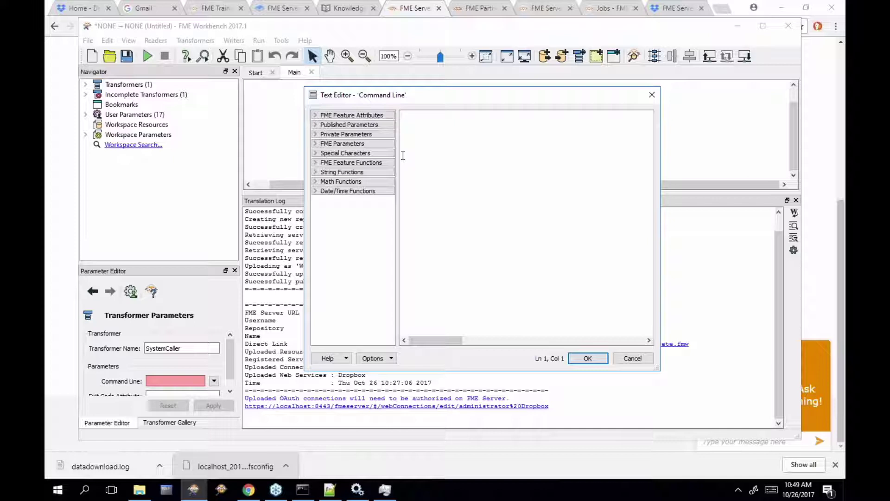
pyautogui.press('Escape')
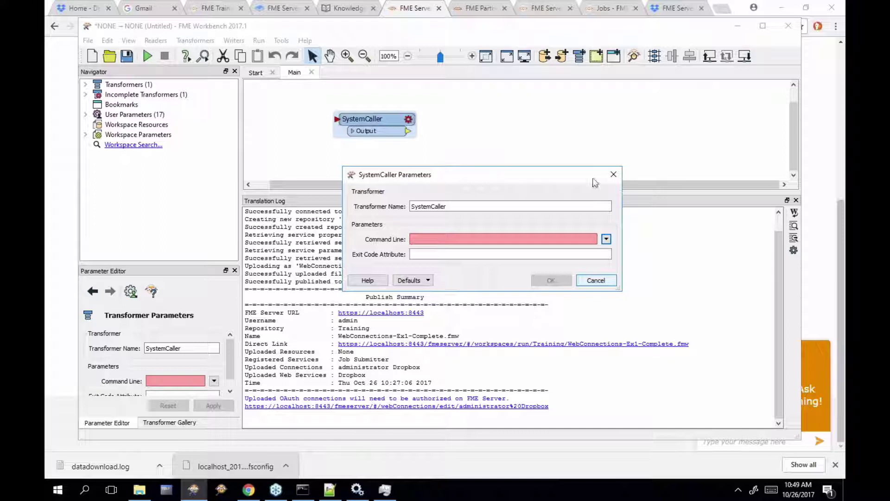
pyautogui.click(613, 175)
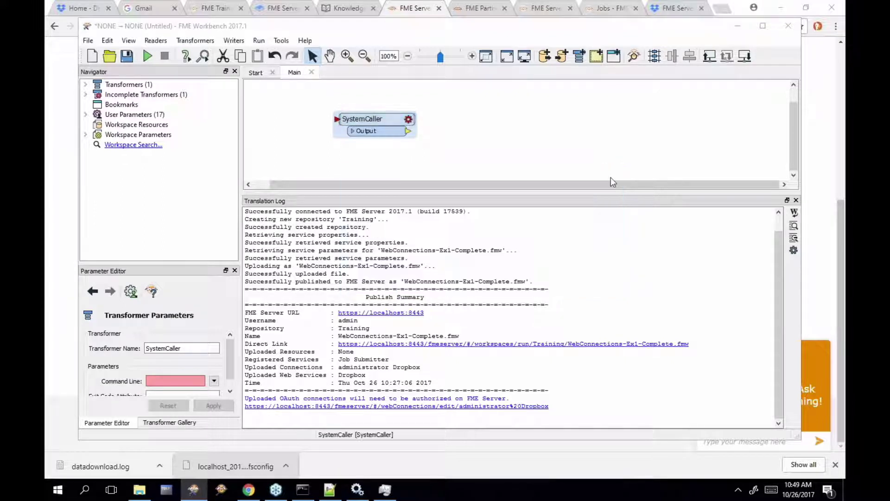
pyautogui.click(280, 41)
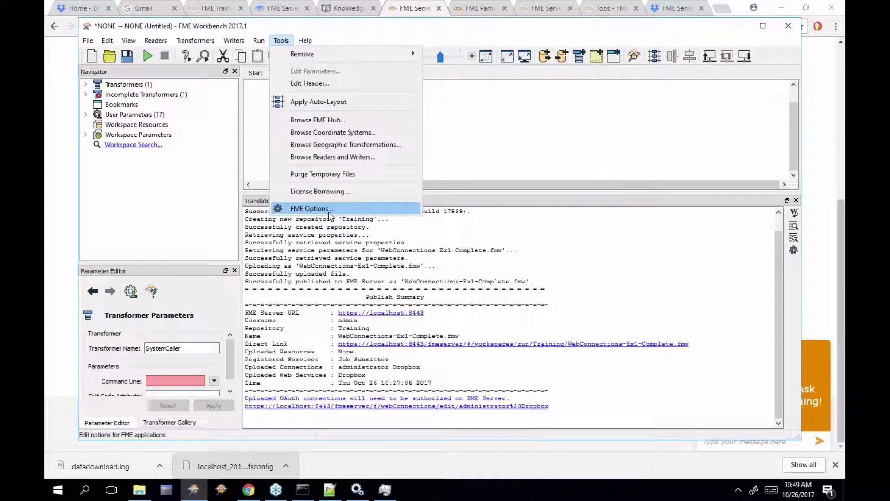
# In FME Options > Web Connections > Manage Services, view Box's external help links
pyautogui.click(329, 211)
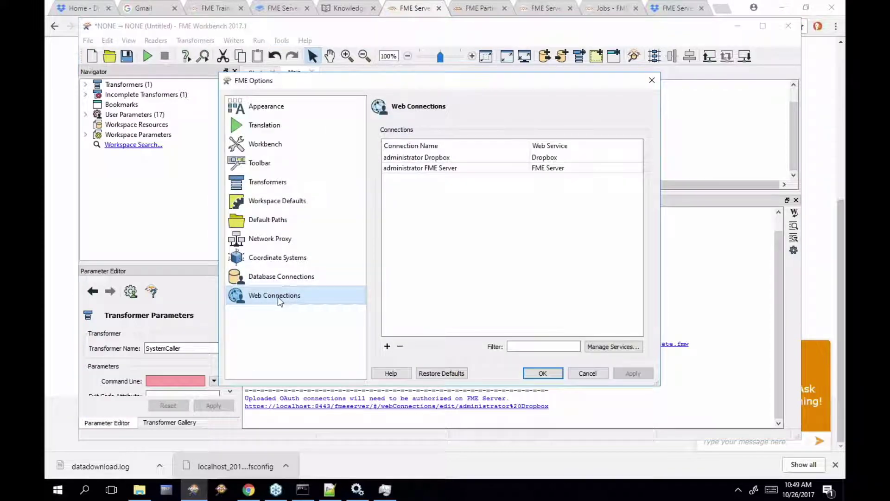
pyautogui.click(613, 347)
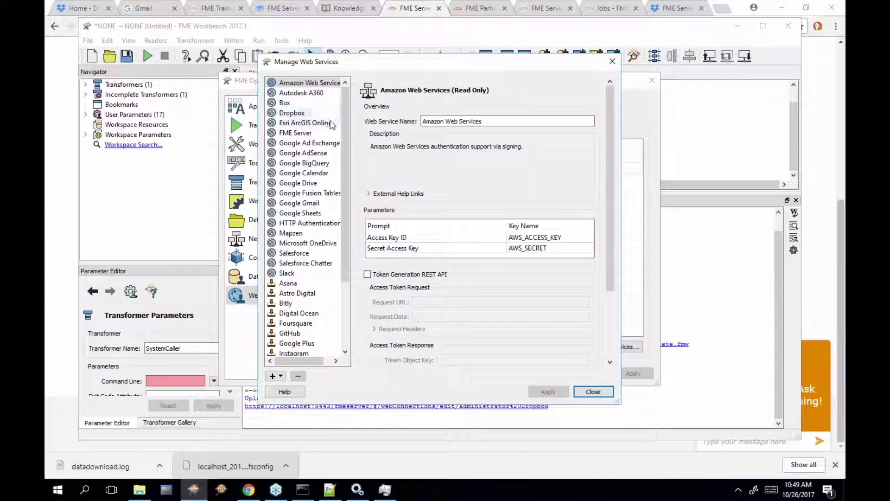
pyautogui.click(305, 102)
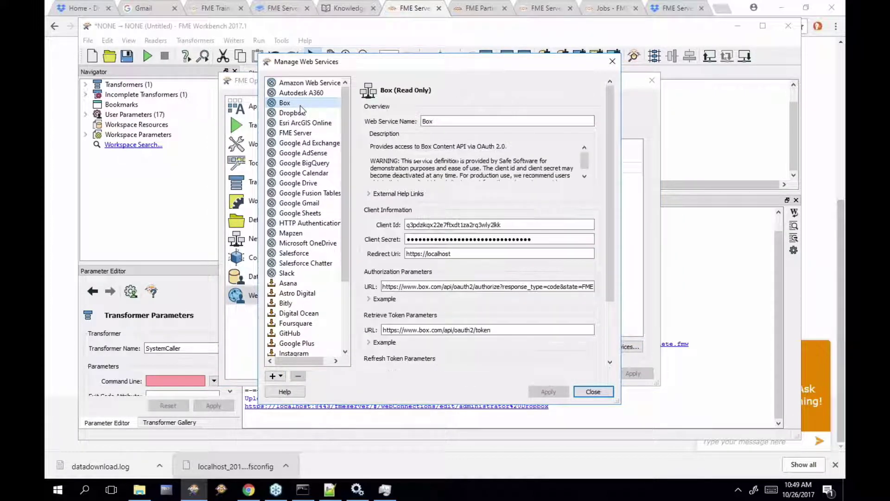
pyautogui.click(369, 194)
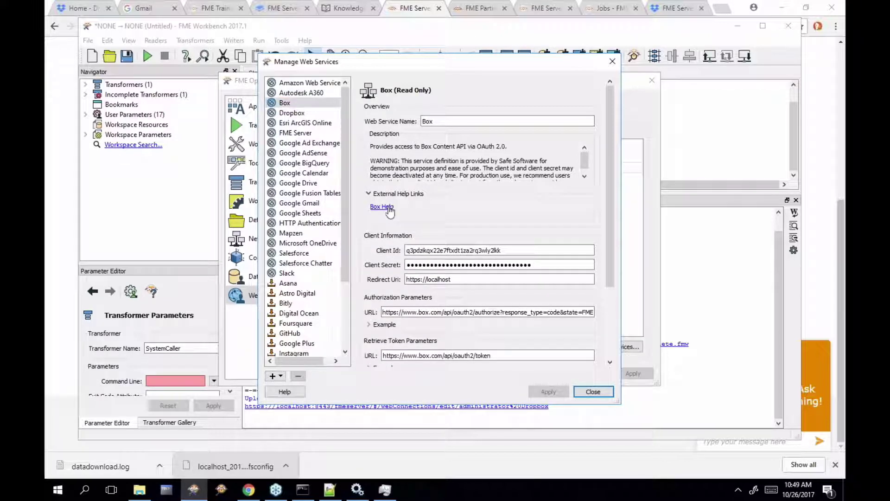
pyautogui.click(388, 207)
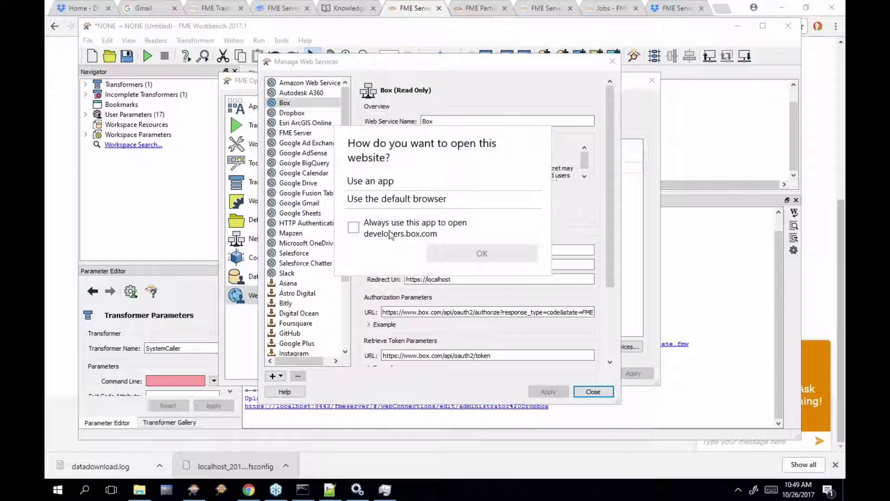
pyautogui.click(573, 207)
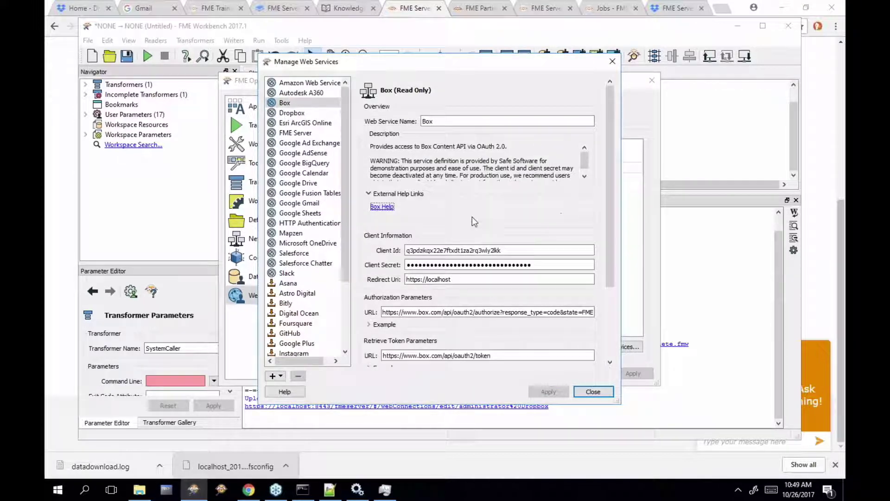
# Copy the Box Help link and load it in the browser
pyautogui.rightClick(385, 208)
pyautogui.click(418, 228)
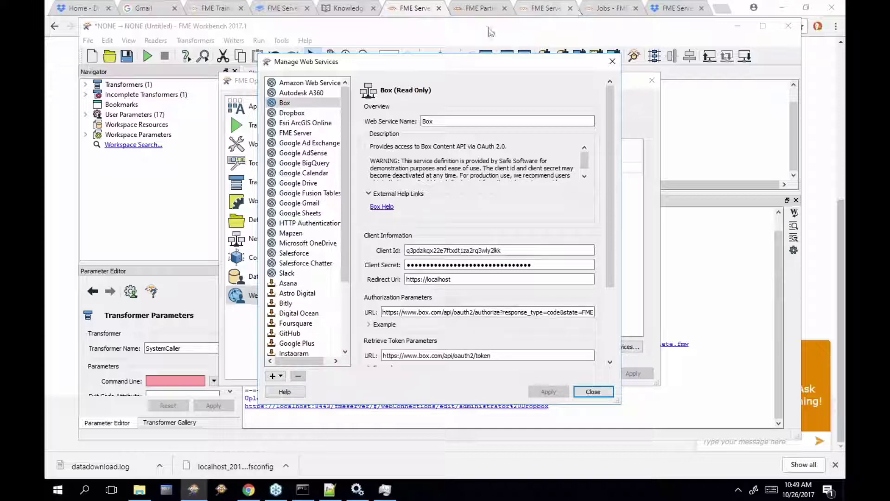
pyautogui.click(496, 13)
pyautogui.rightClick(487, 24)
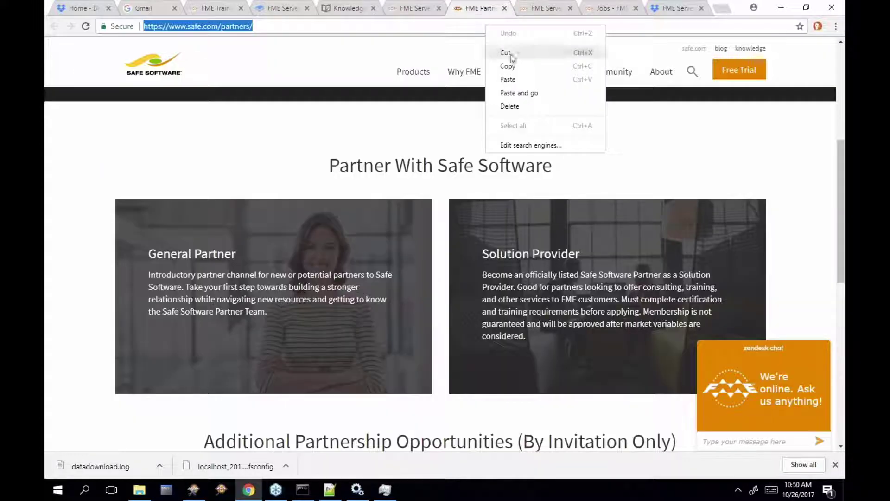
pyautogui.click(506, 91)
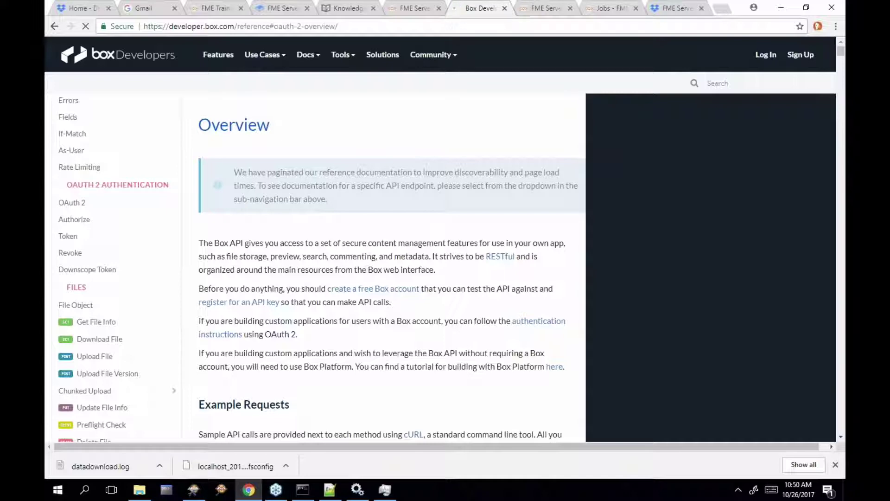
# Browse the web services list past Digital Ocean, Foursquare, GitHub and Google Plus
pyautogui.click(194, 490)
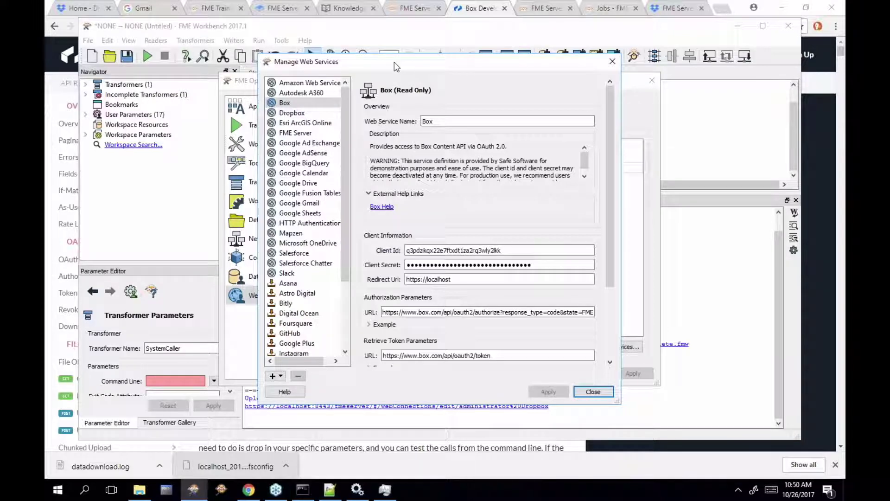
pyautogui.moveTo(385, 63); pyautogui.dragTo(437, 78)
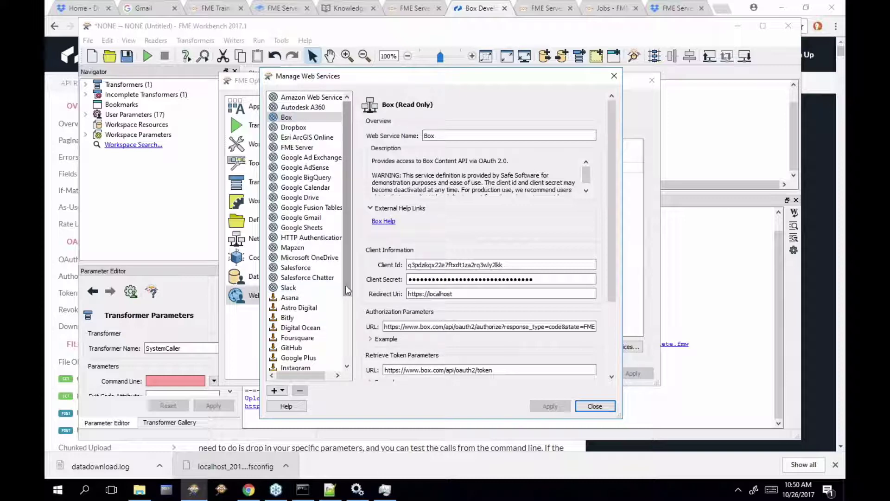
pyautogui.scroll(-3, 349, 306)
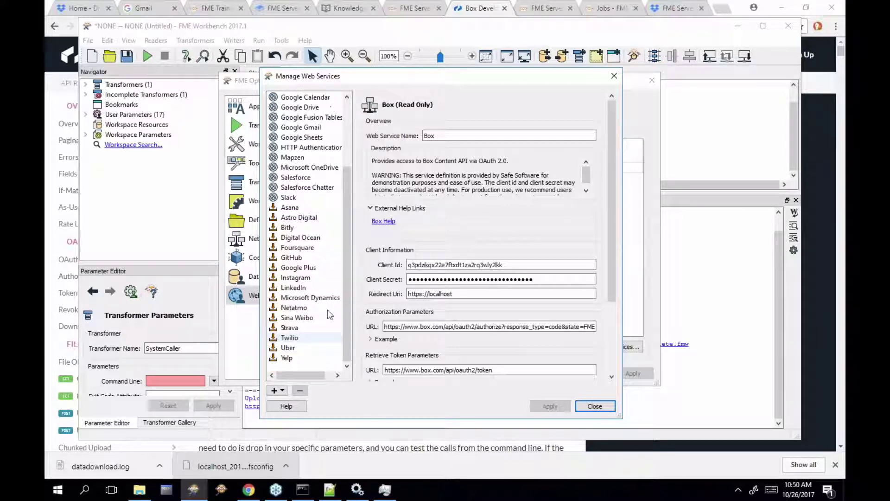
pyautogui.click(307, 237)
pyautogui.click(309, 248)
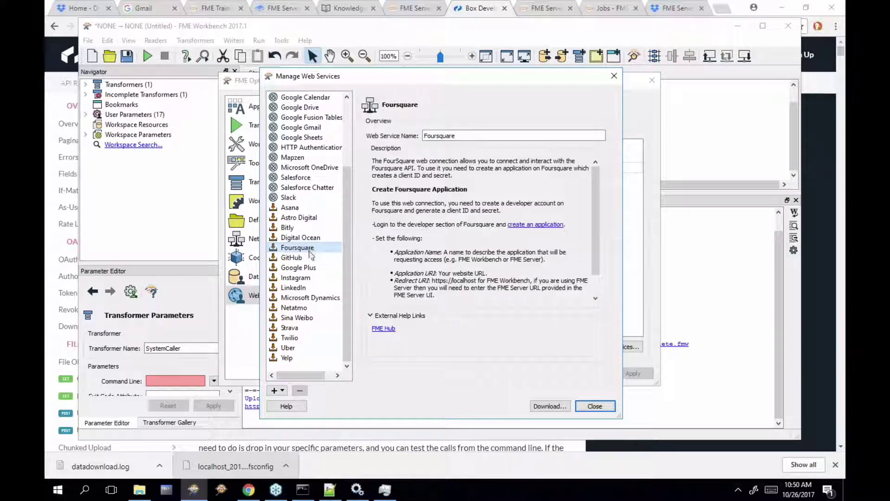
pyautogui.click(311, 258)
pyautogui.click(310, 269)
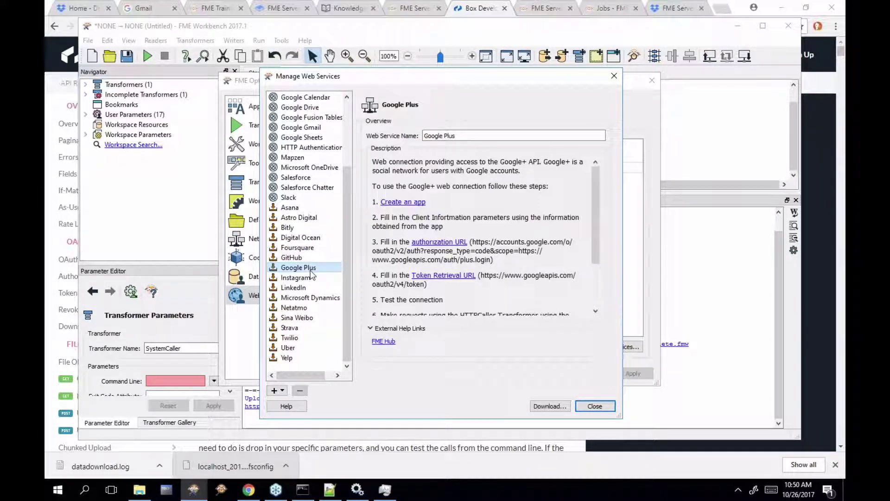
# Download the Instagram web service from FME Hub and acknowledge the import summary
pyautogui.click(309, 278)
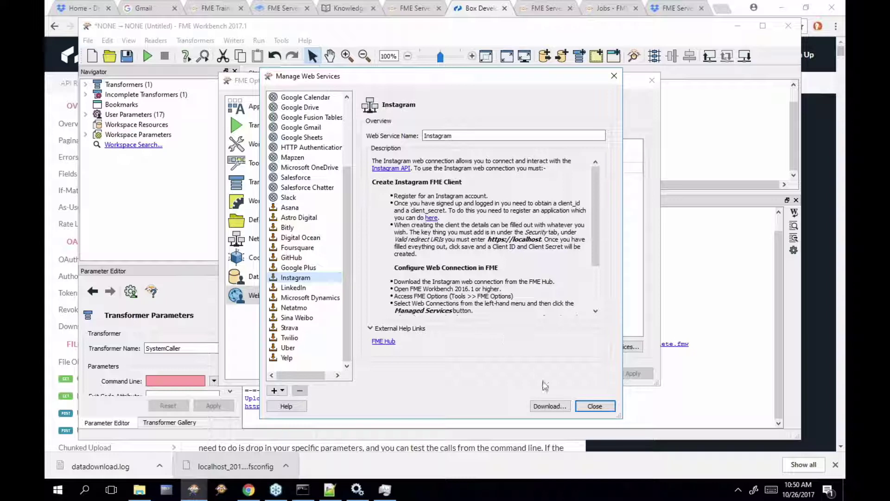
pyautogui.click(540, 407)
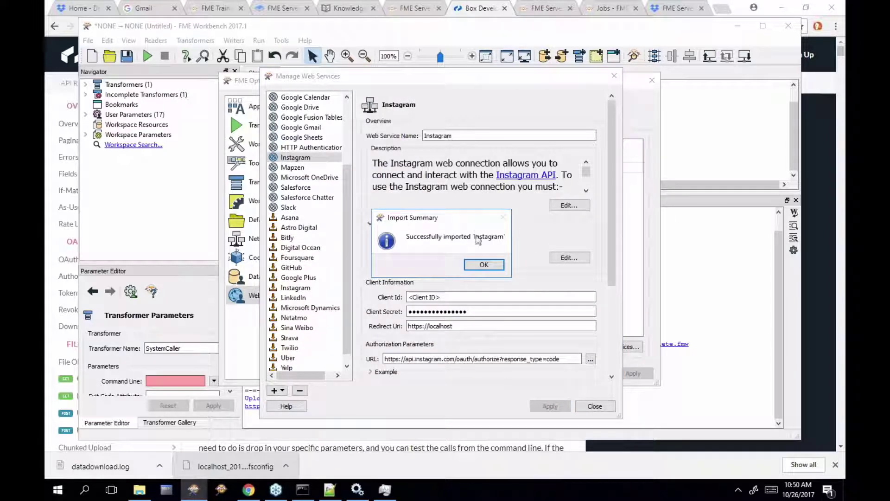
pyautogui.click(482, 264)
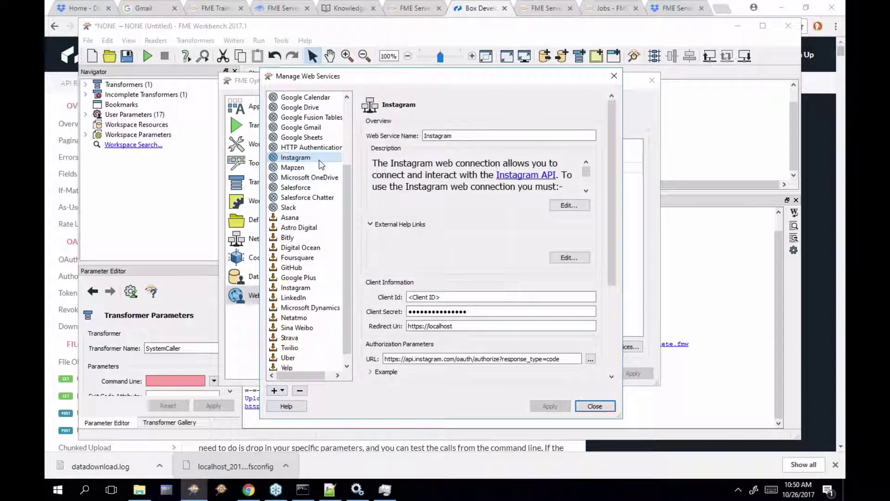
# Load hub.safe.com in a new tab and filter the results to web connections
pyautogui.click(722, 8)
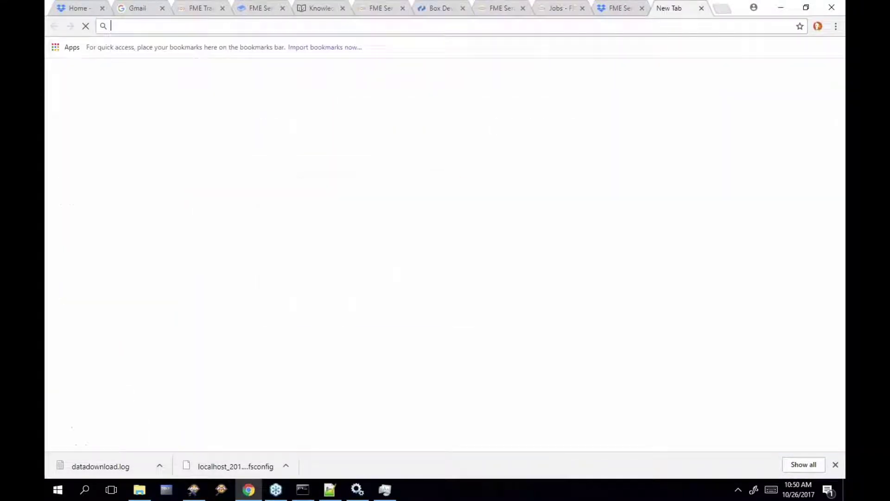
pyautogui.write('hub.')
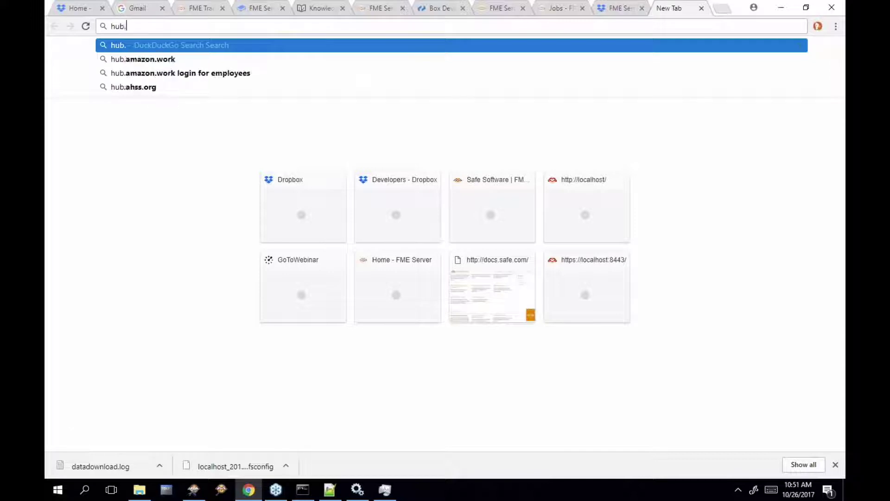
pyautogui.write('safe')
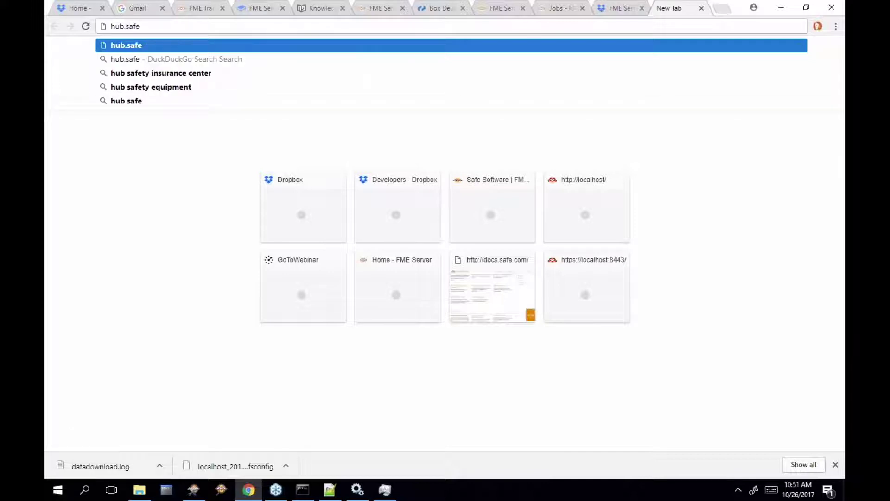
pyautogui.write('.com')
pyautogui.press('Return')
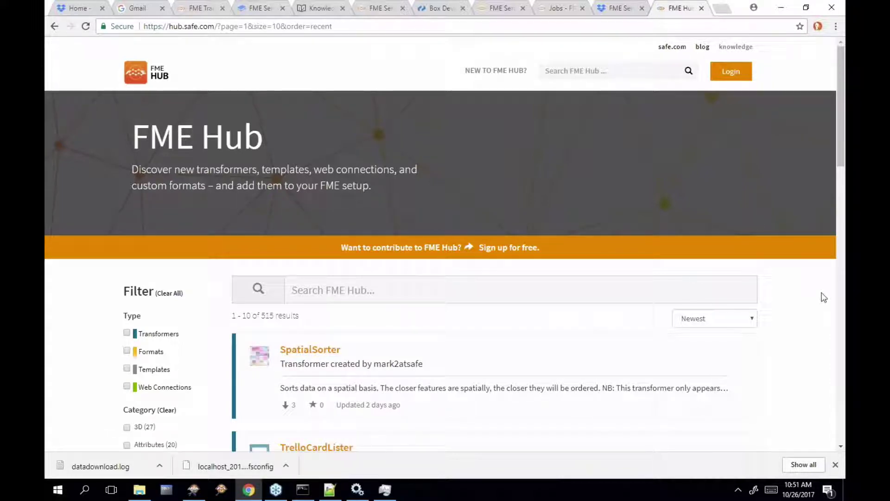
pyautogui.scroll(-3, 824, 298)
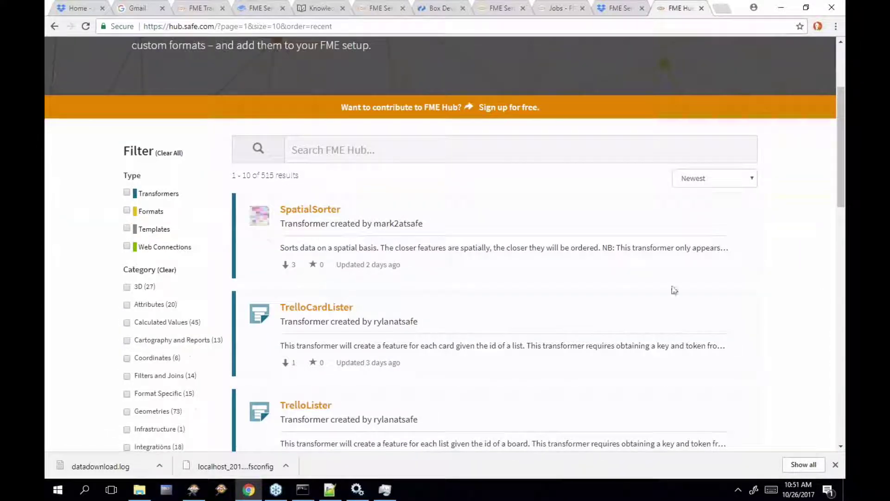
pyautogui.click(127, 246)
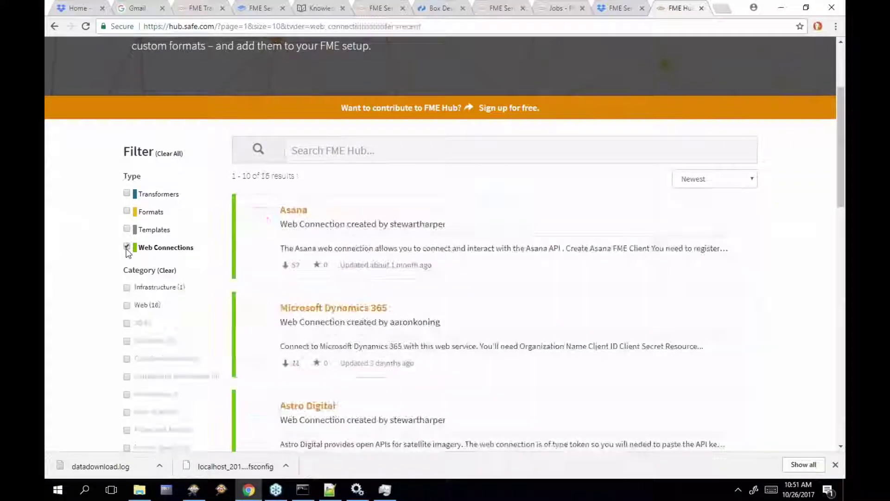
# Scroll the list past Sina Weibo and Foursquare to LinkedIn, Twilio and Uber
pyautogui.scroll(-1, 508, 333)
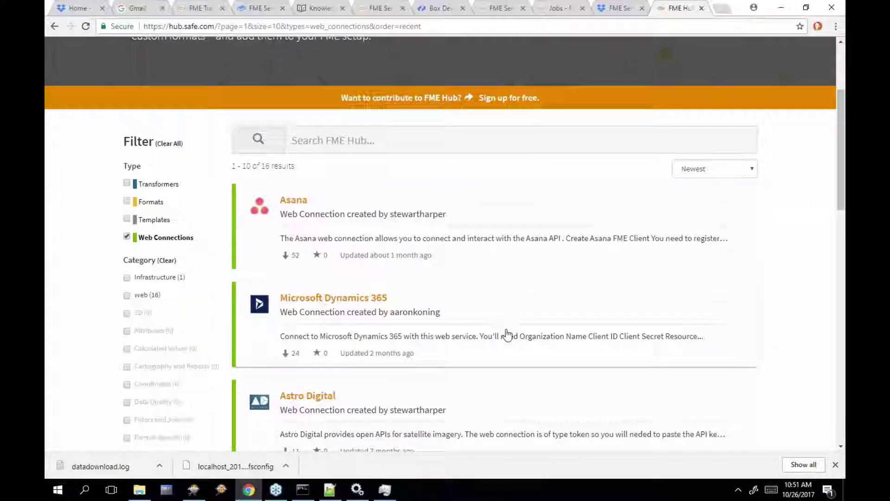
pyautogui.scroll(-4, 508, 334)
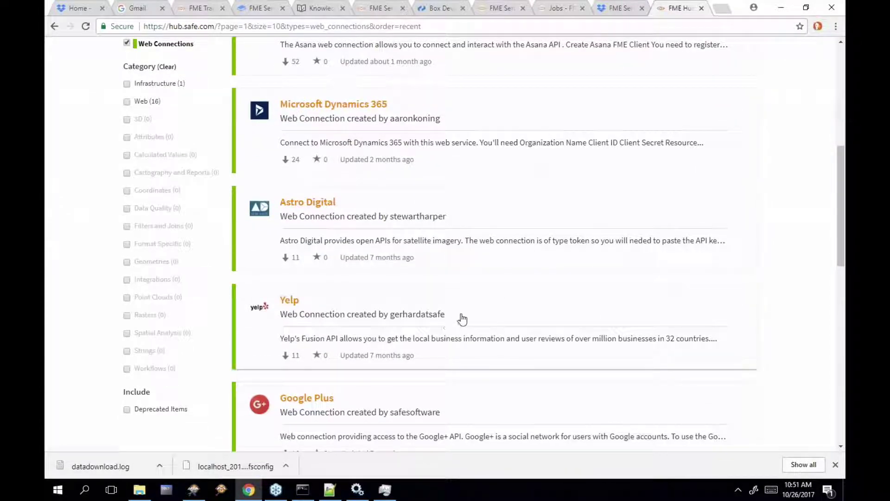
pyautogui.scroll(-4, 507, 292)
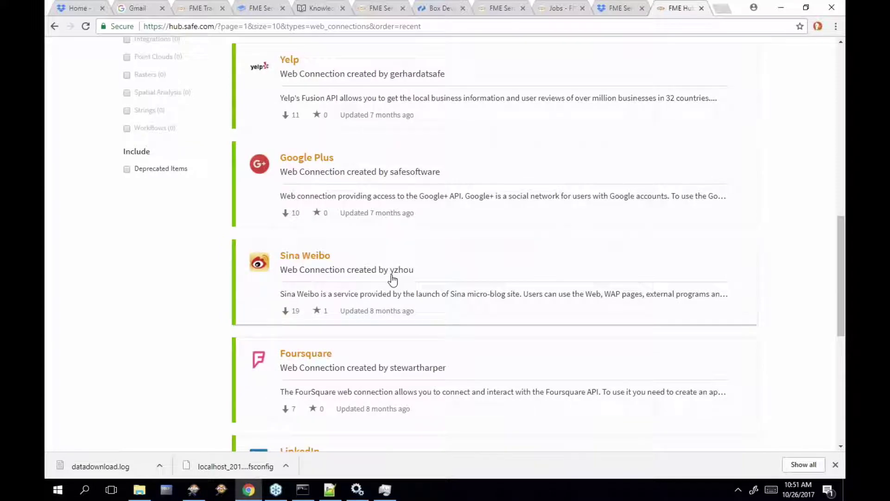
pyautogui.scroll(-1, 430, 277)
pyautogui.scroll(-3, 431, 277)
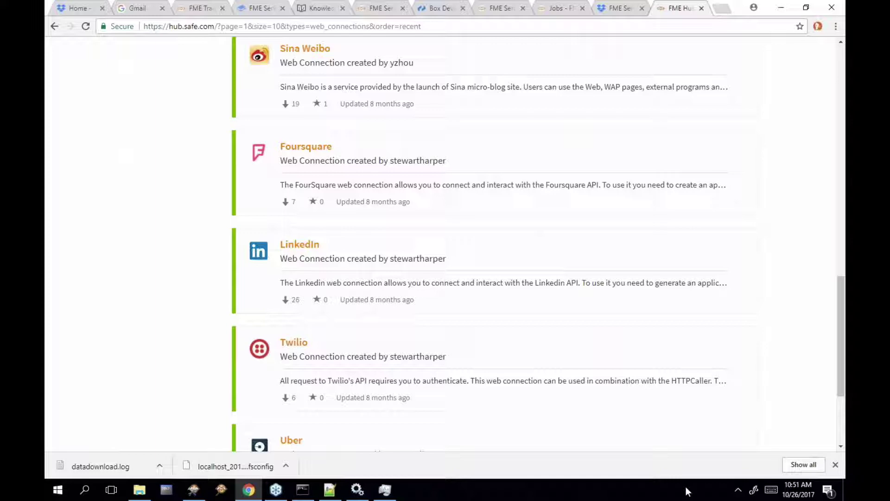
# Return to the FME Server Jobs tab and open System Configuration from the sidebar
pyautogui.click(380, 9)
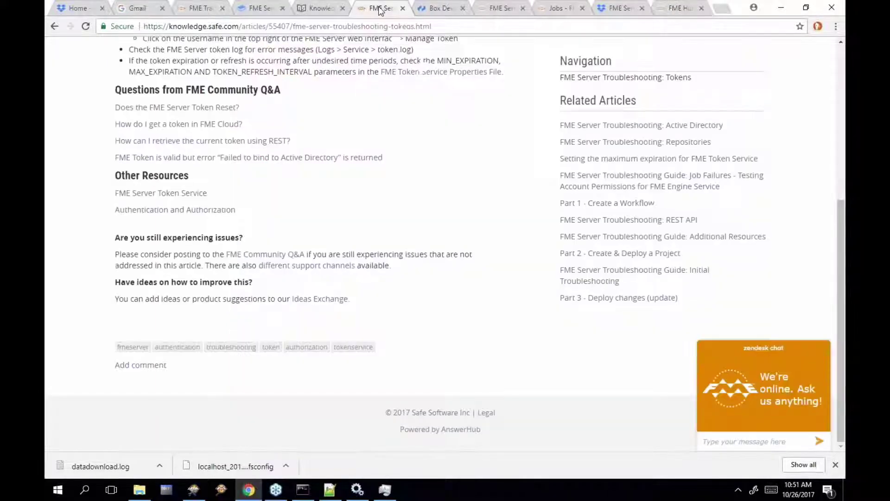
pyautogui.click(500, 9)
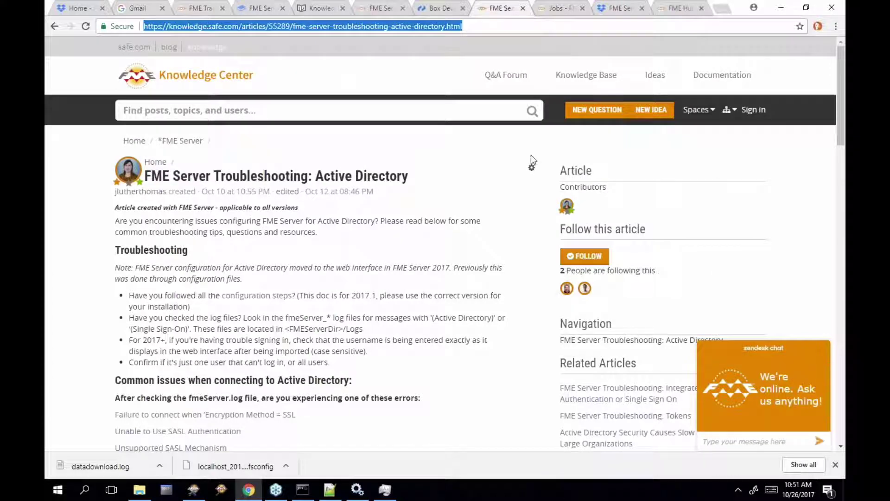
pyautogui.click(559, 8)
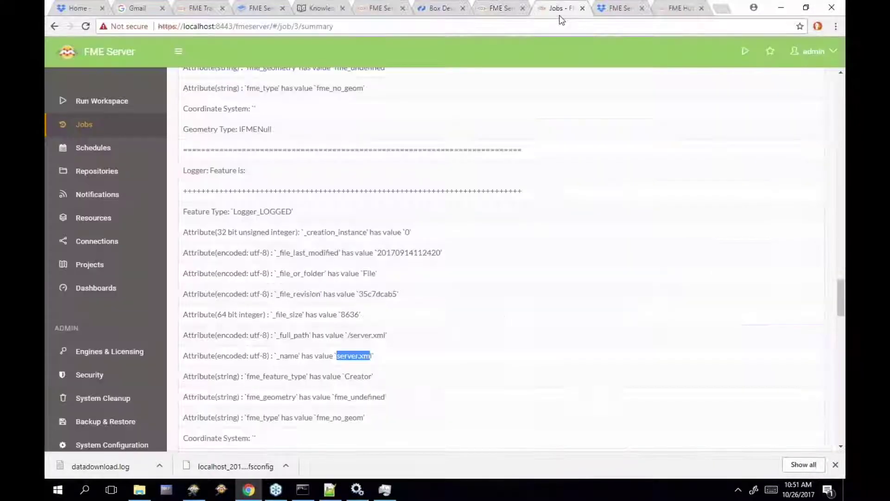
pyautogui.scroll(-1, 116, 356)
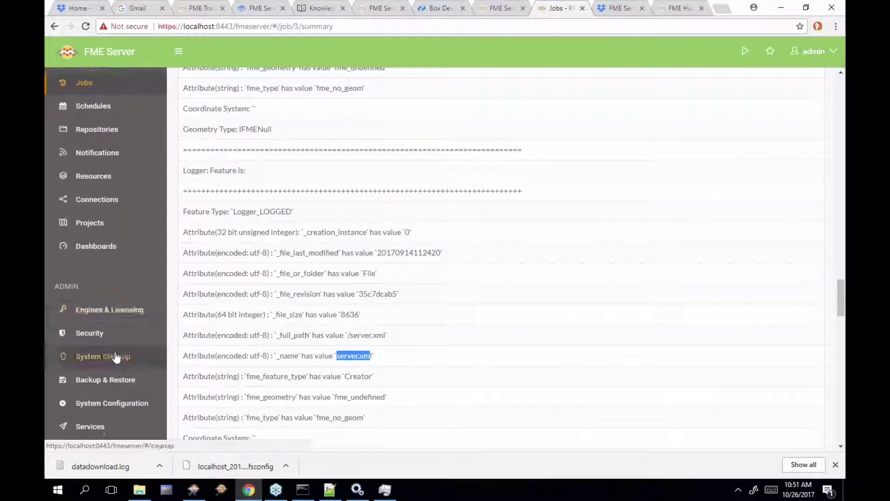
pyautogui.click(125, 403)
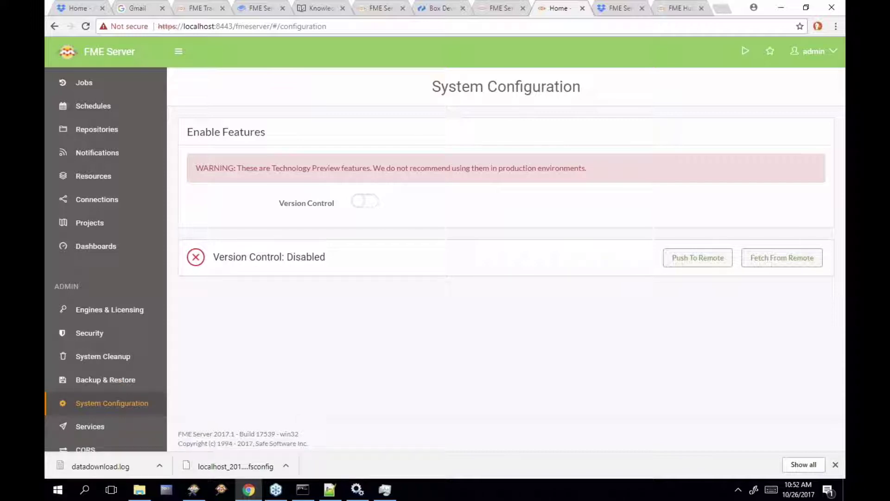
# Switch on the Version Control toggle under Enable Features and dismiss the open-website prompt
pyautogui.click(365, 200)
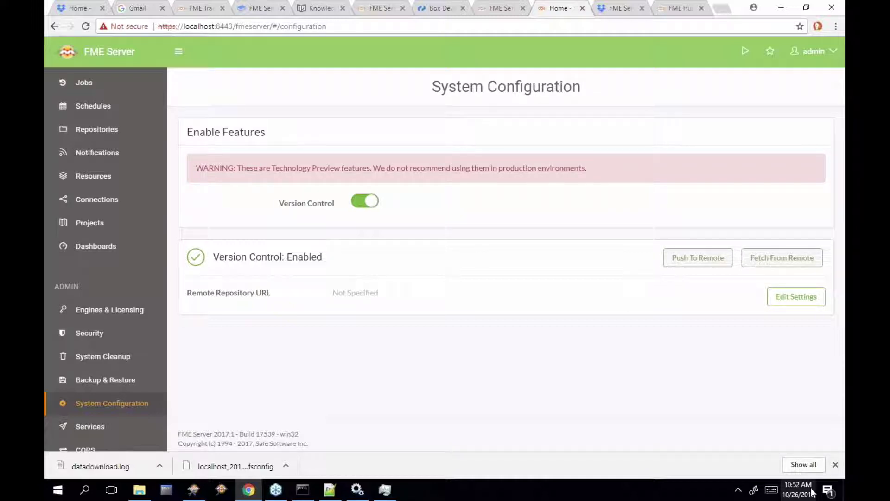
pyautogui.moveTo(812, 493)
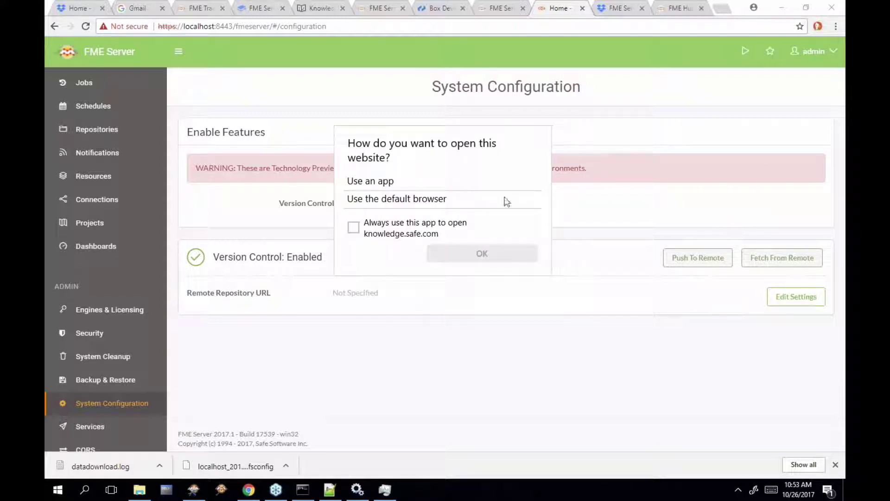
pyautogui.click(749, 237)
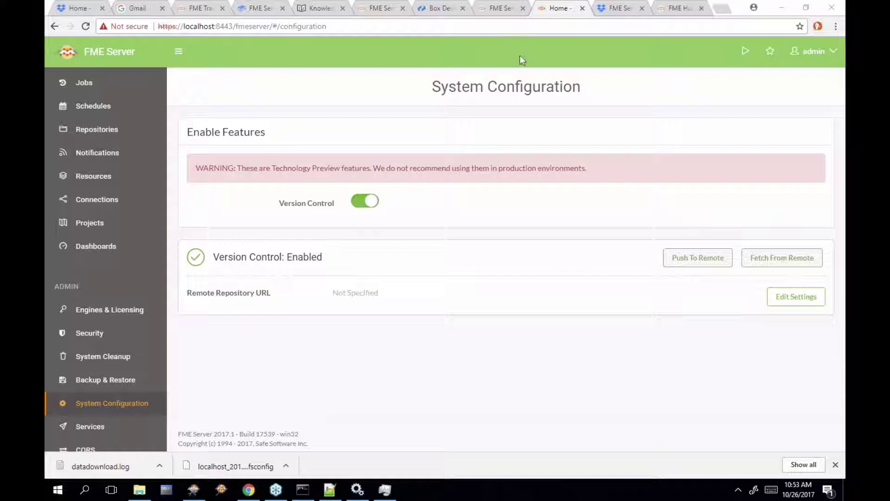
# Load the knowledge.safe.com Version Control: Next Steps article in the Dropbox tab and scroll to its demo video
pyautogui.click(617, 8)
pyautogui.click(603, 24)
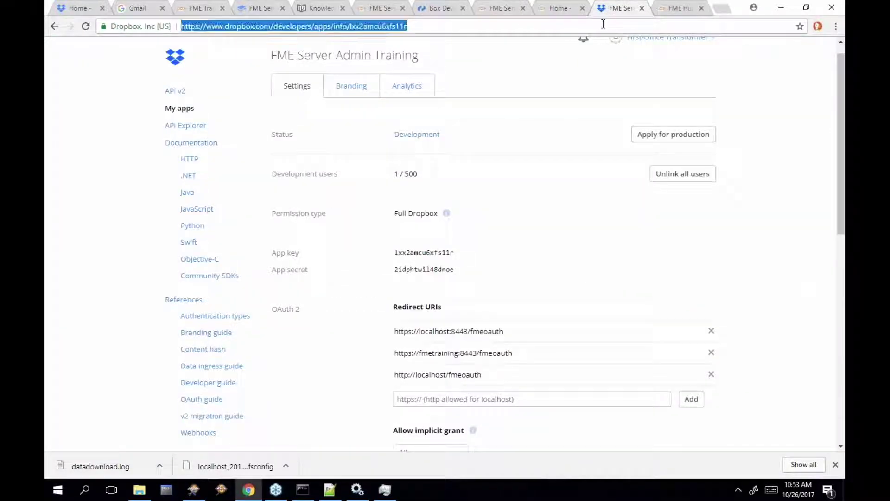
pyautogui.write('https://knowledge.safe.com/idea/51410/version-control-in-fme-server-next-steps.html')
pyautogui.press('Return')
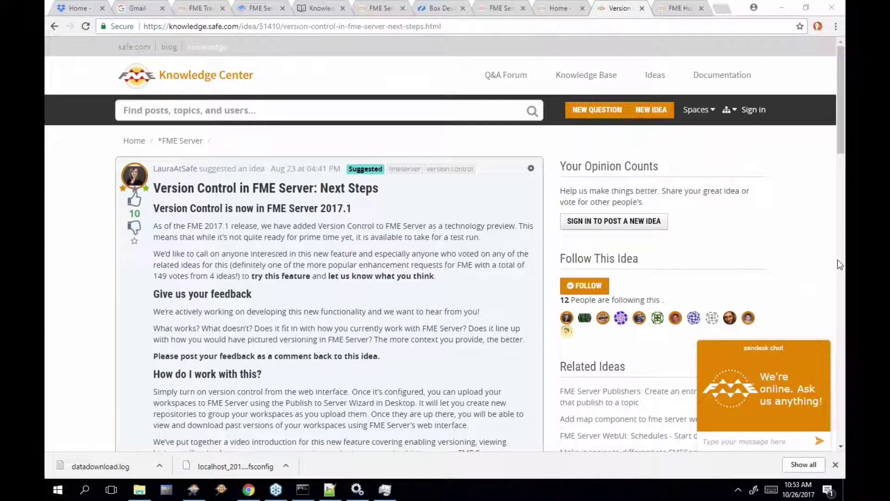
pyautogui.click(472, 29)
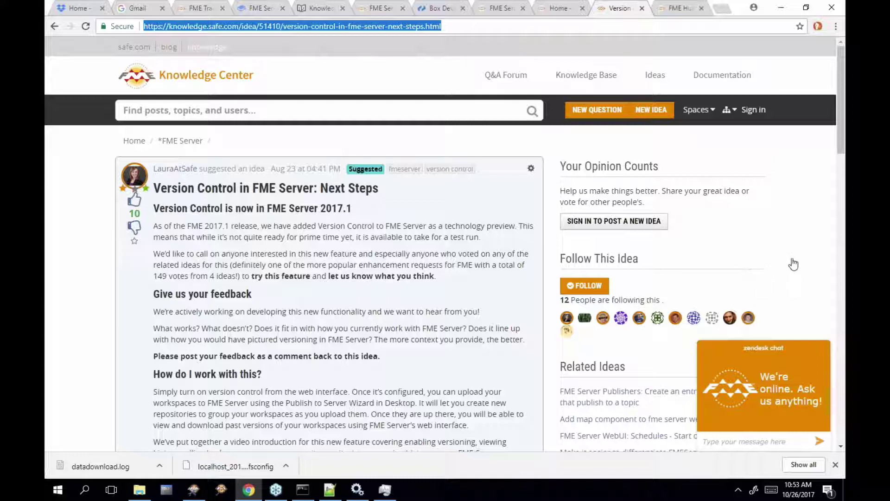
pyautogui.click(845, 273)
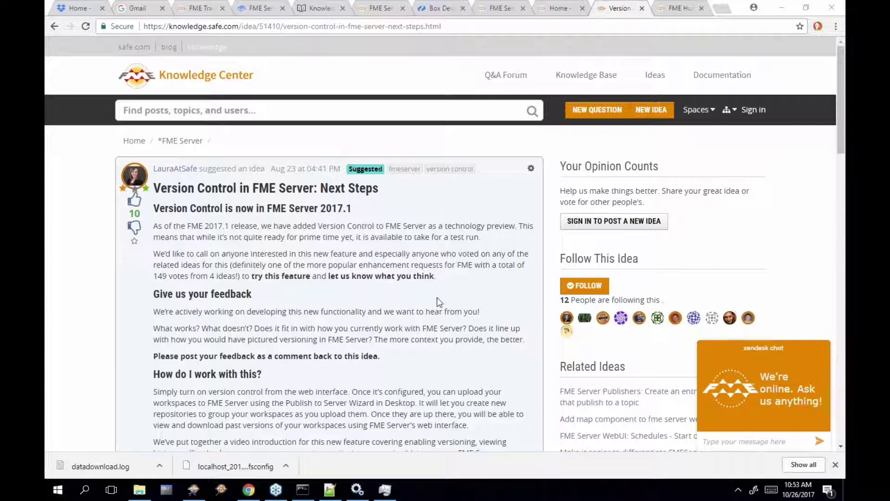
pyautogui.scroll(-4, 437, 298)
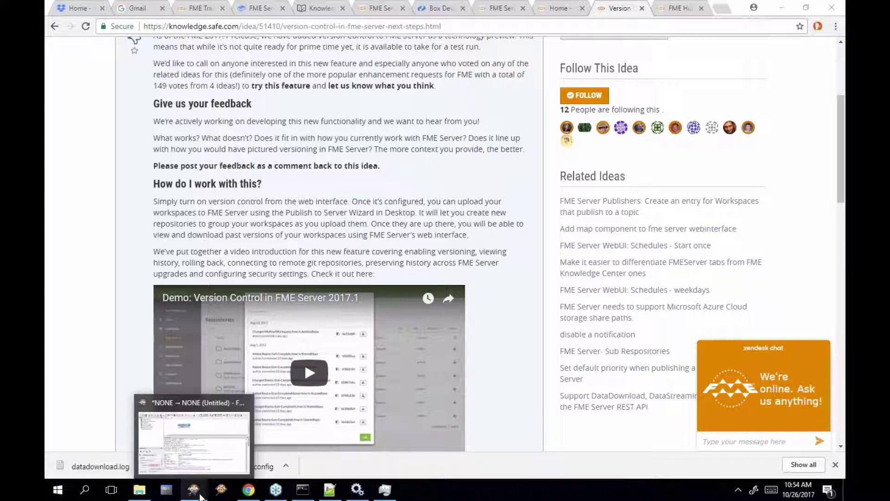
# Close Manage Web Services and FME Options, then remove the SystemCaller from the canvas
pyautogui.click(194, 489)
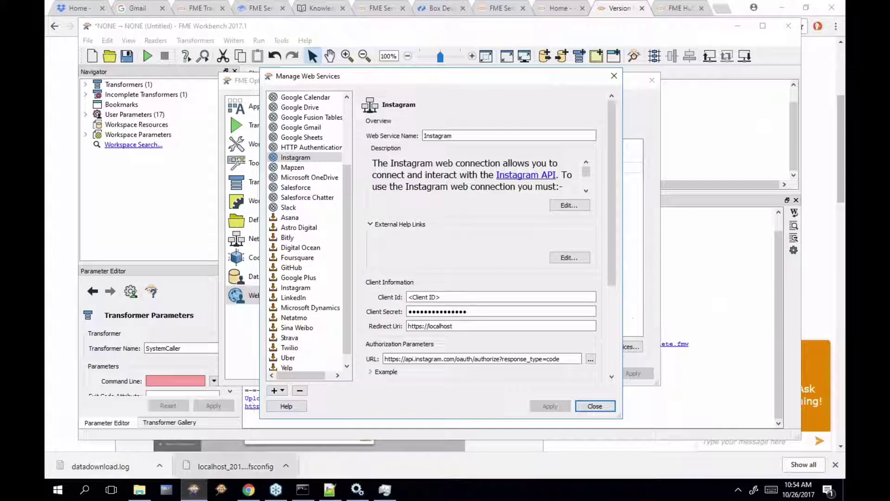
pyautogui.click(580, 405)
pyautogui.click(541, 371)
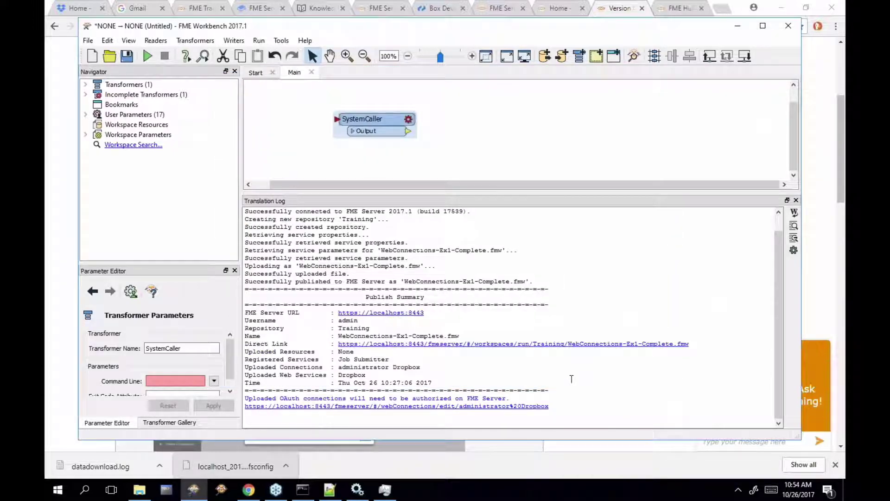
pyautogui.click(383, 124)
pyautogui.click(361, 119)
pyautogui.press('Escape')
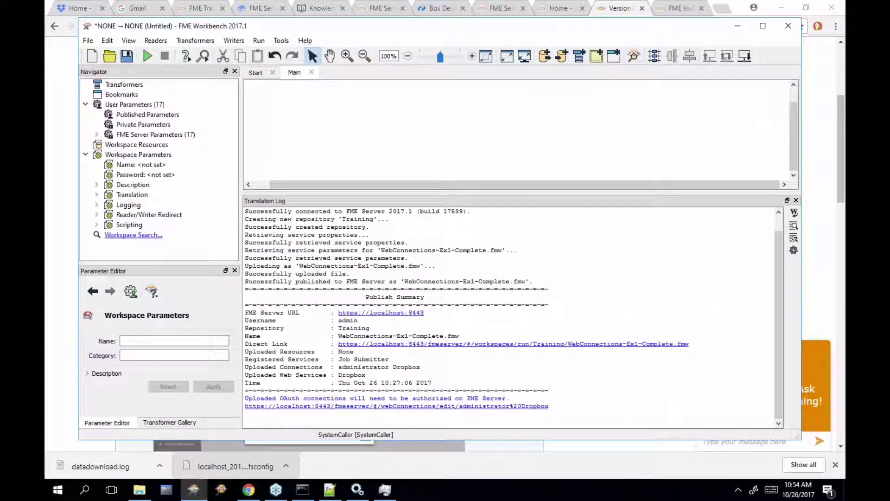
# Add an FMEServerJobSubmitter and set its connection to the FME Server web connection
pyautogui.write('fme')
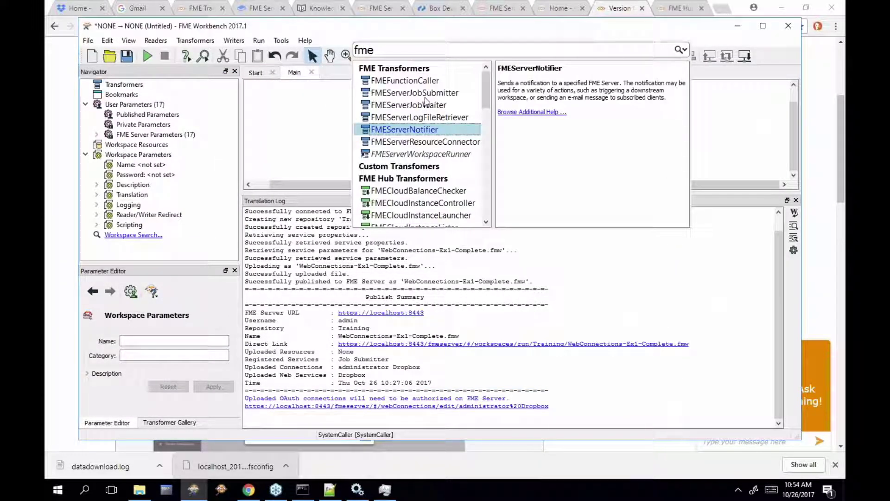
pyautogui.click(425, 97)
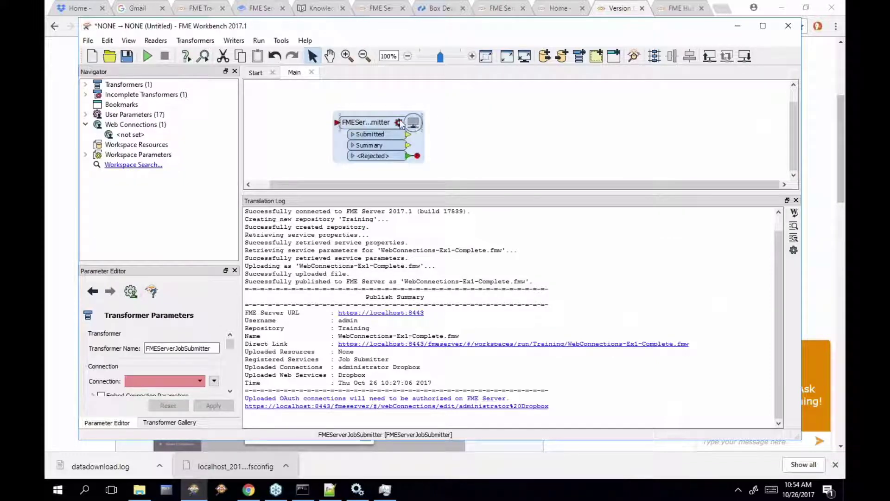
pyautogui.doubleClick(414, 124)
pyautogui.click(453, 124)
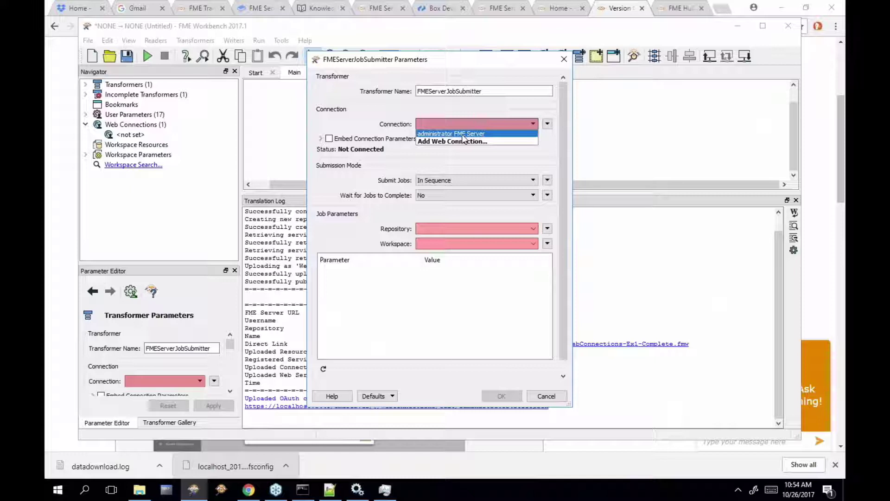
pyautogui.click(464, 134)
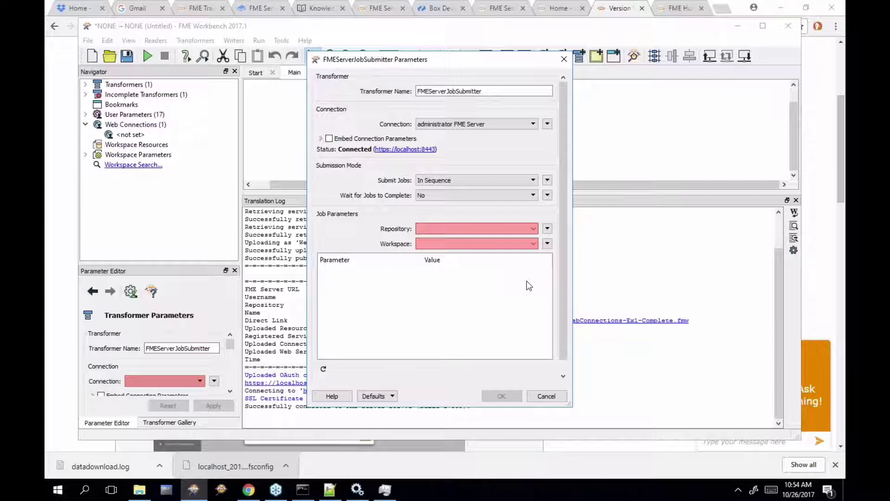
pyautogui.click(357, 497)
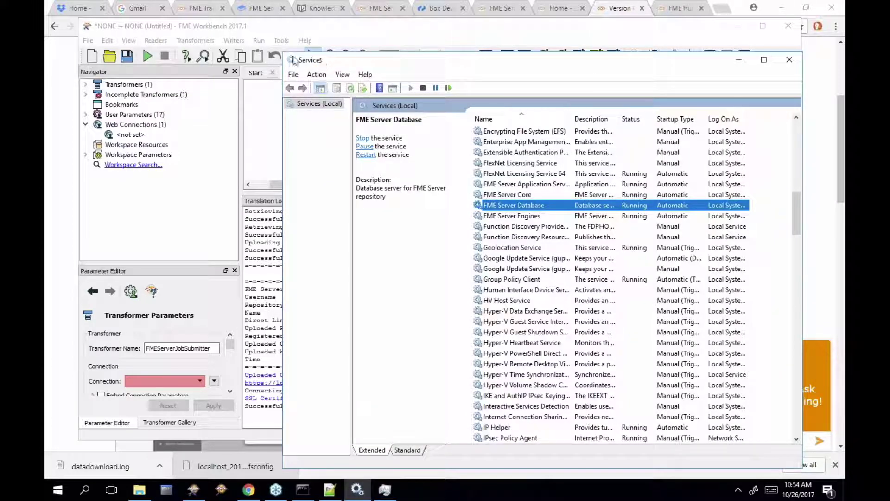
pyautogui.moveTo(384, 65); pyautogui.dragTo(223, 81)
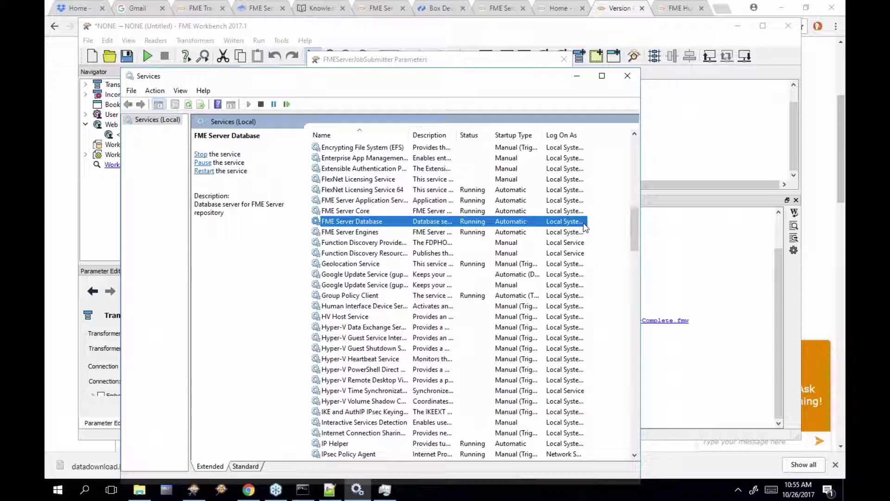
pyautogui.click(502, 63)
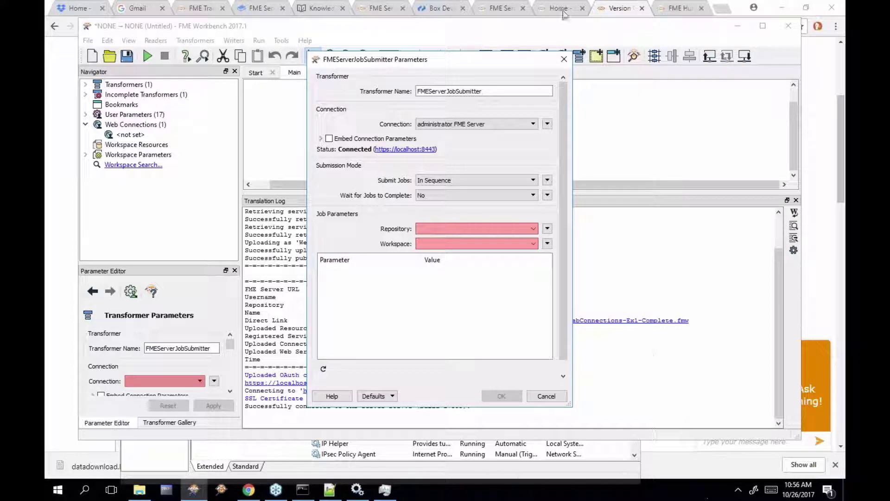
# Dismiss the JobSubmitter parameters dialog and open a blank New Service form from the Services page
pyautogui.click(564, 58)
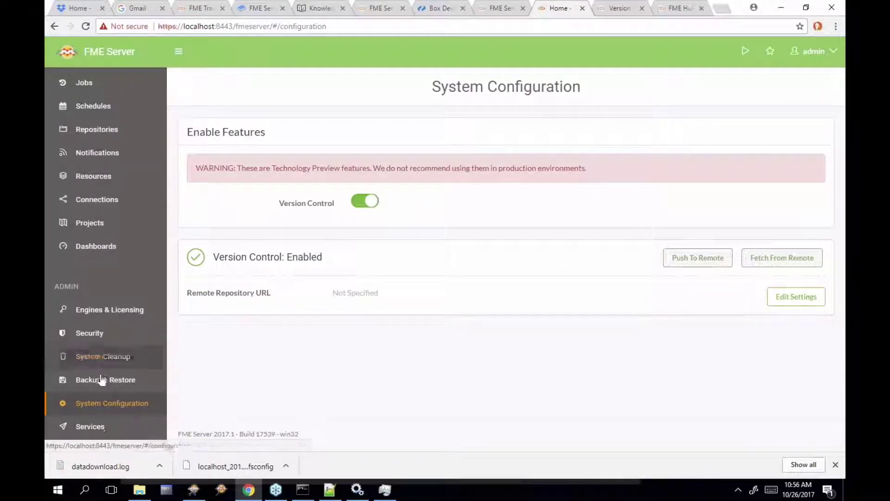
pyautogui.click(98, 428)
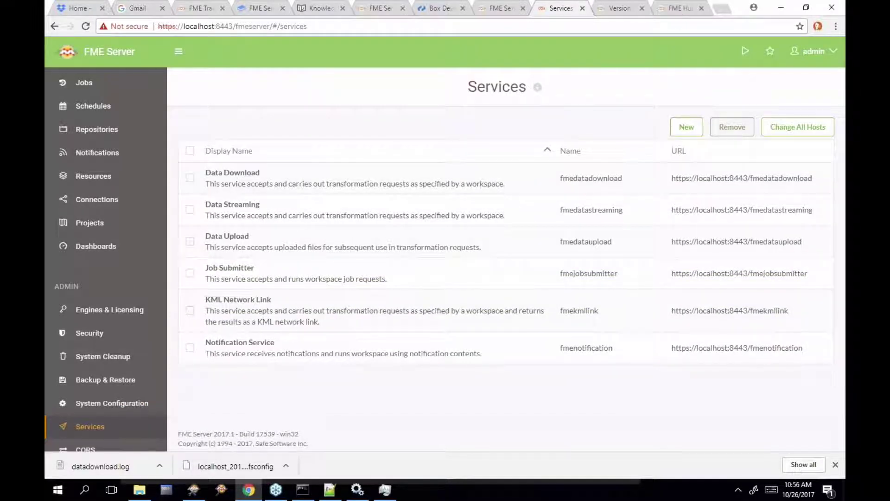
pyautogui.click(686, 128)
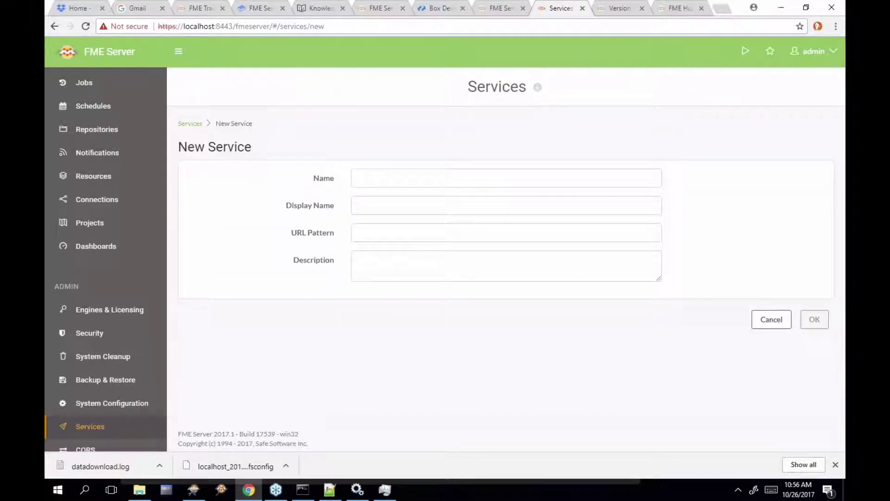